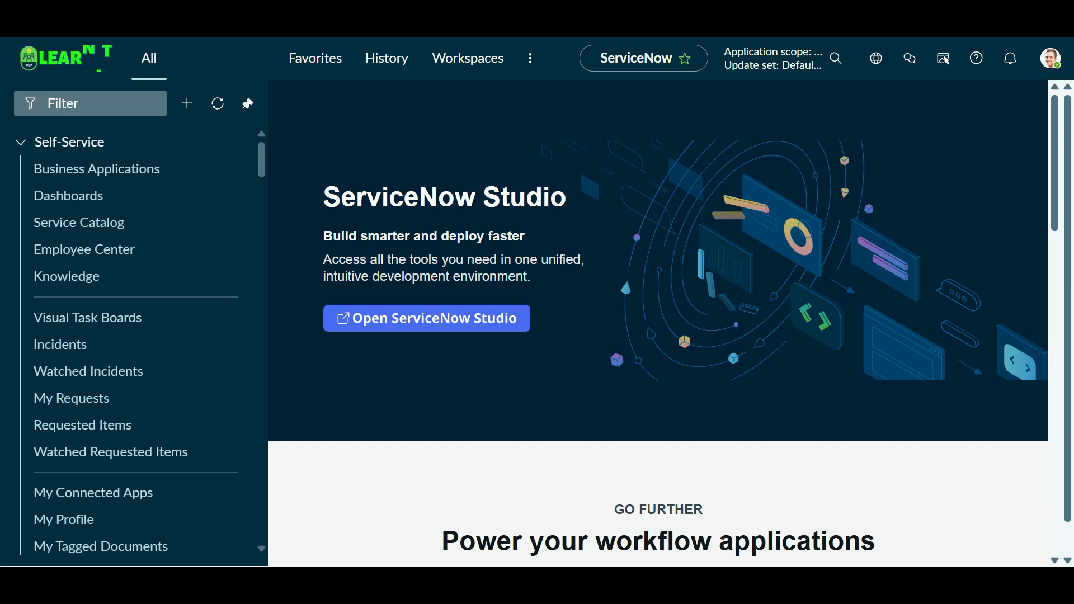
- Bring up the Windows Start menu to launch Notepad++
{"action": "key", "text": "super"}
{"action": "key", "text": "super"}
{"action": "key", "text": "super"}
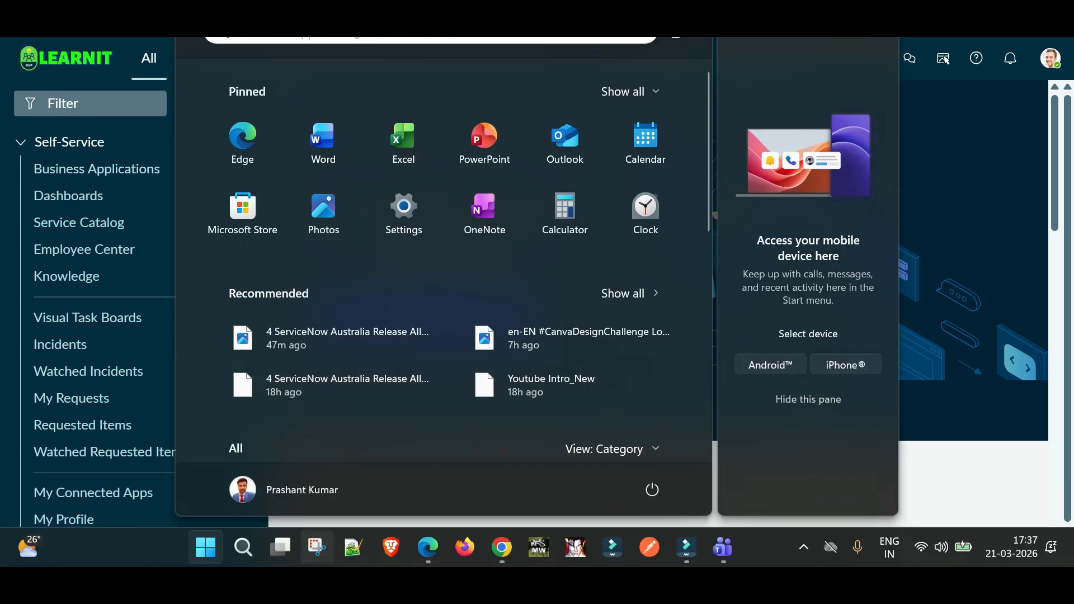
{"action": "key", "text": "super"}
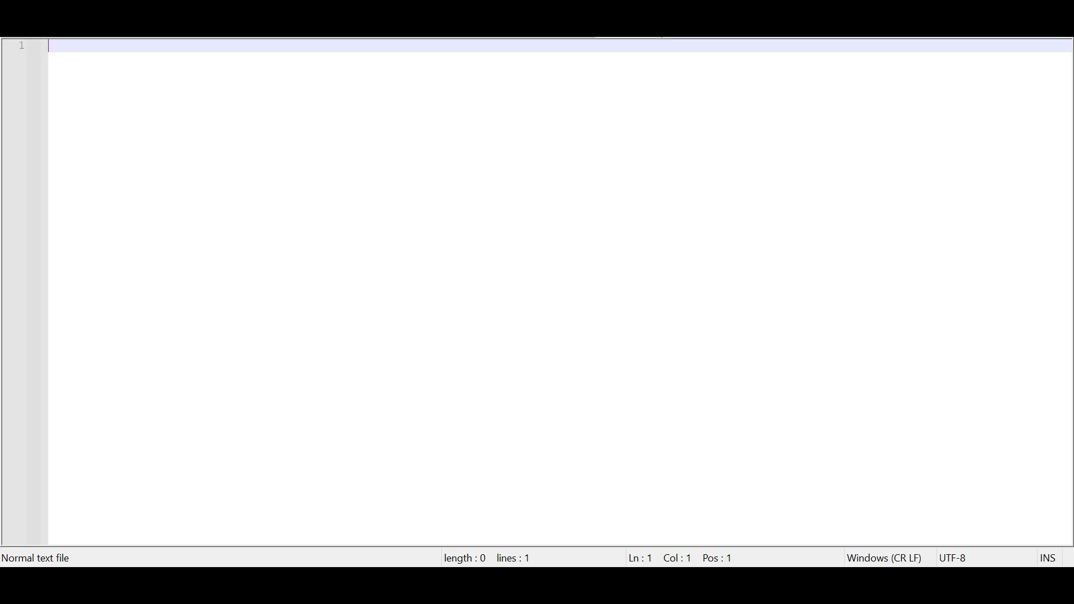
- Type the heading 'ServiceNow - ServiceNow Integration (E-Bonding)' followed by a blank line
{"action": "type", "text": "Ser"}
{"action": "type", "text": "viceNow"}
{"action": "key", "text": "BackSpace"}
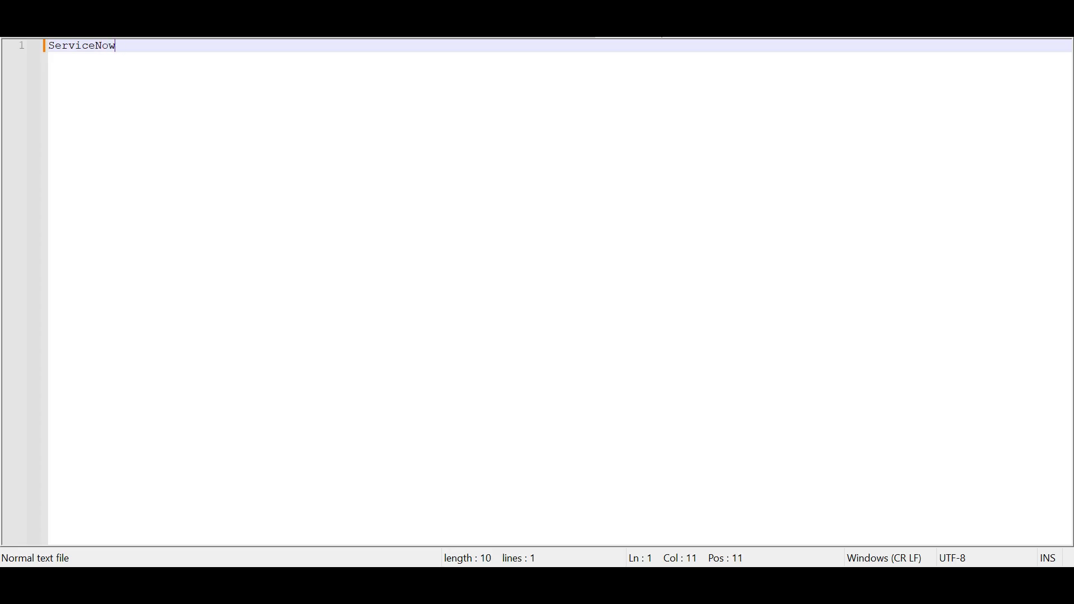
{"action": "type", "text": "- S"}
{"action": "type", "text": "ervice"}
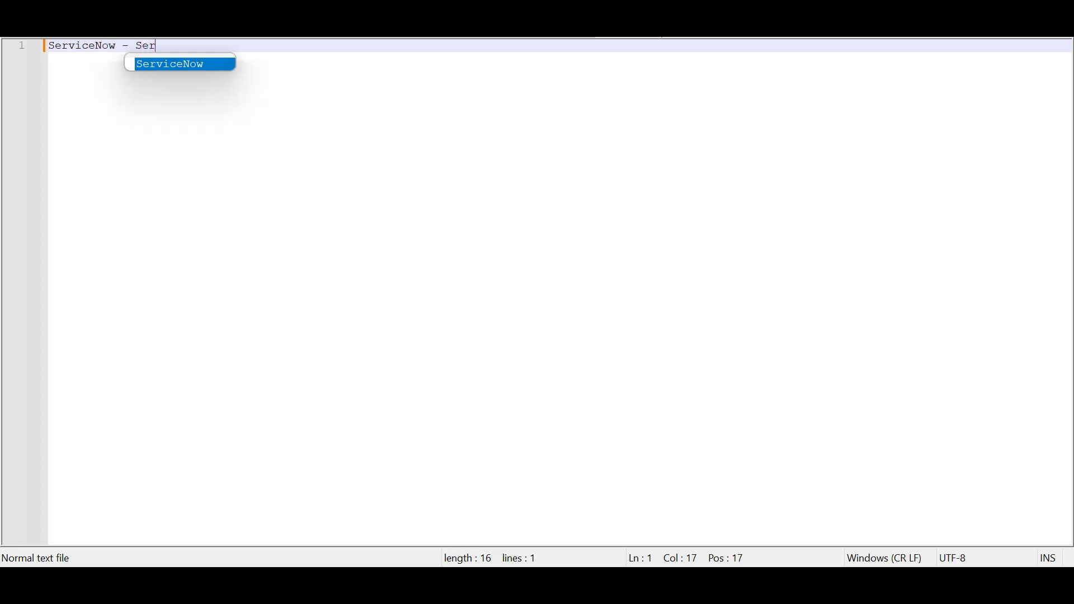
{"action": "type", "text": "Now Integration"}
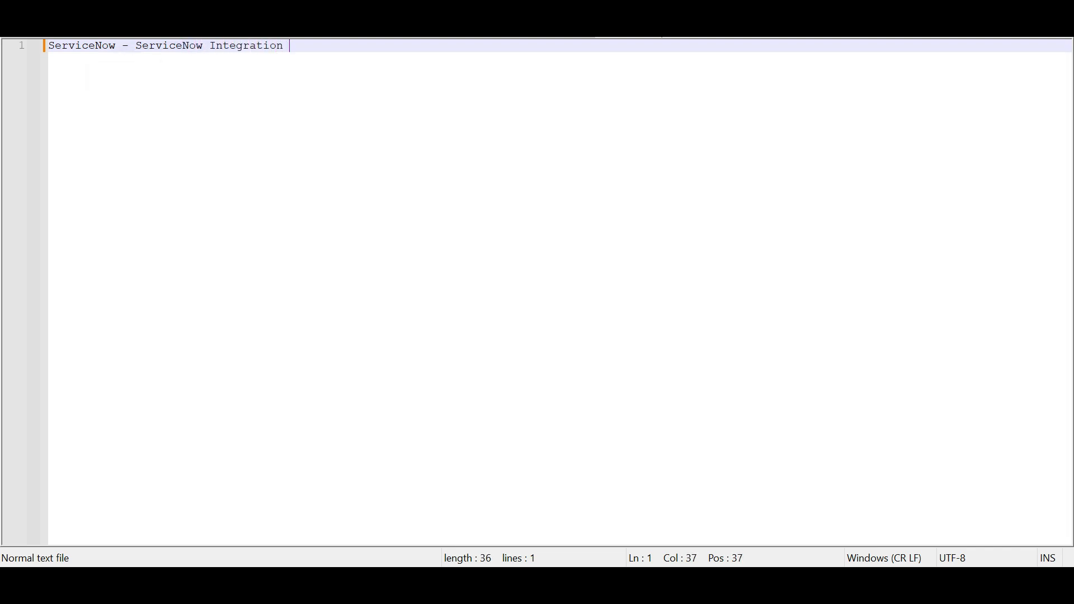
{"action": "type", "text": " ()"}
{"action": "key", "text": "Left"}
{"action": "type", "text": "E-Bonding"}
{"action": "key", "text": "End"}
{"action": "key", "text": "Return"}
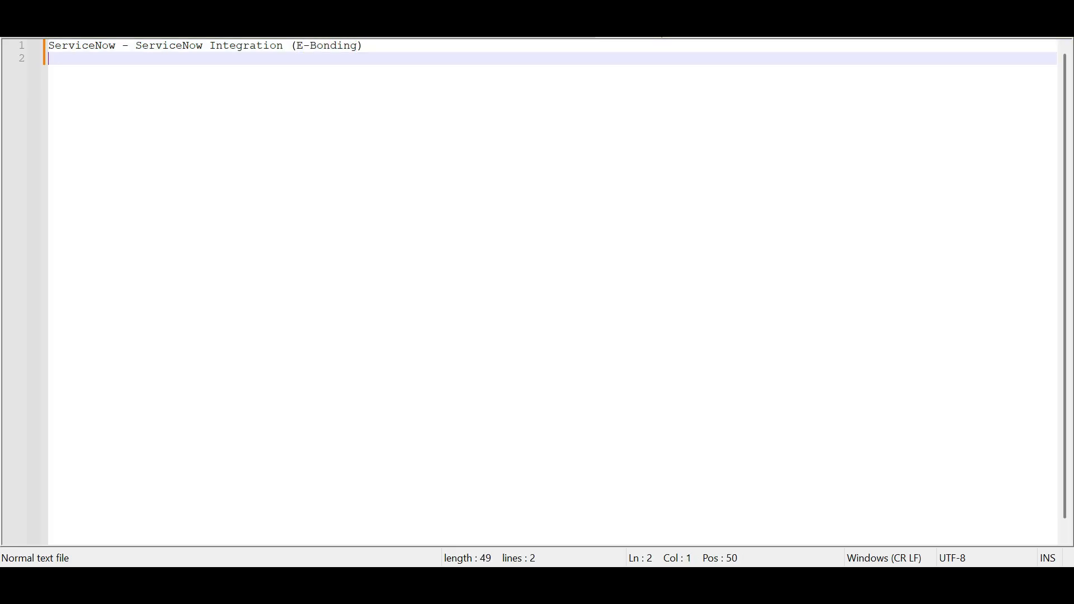
{"action": "key", "text": "Return"}
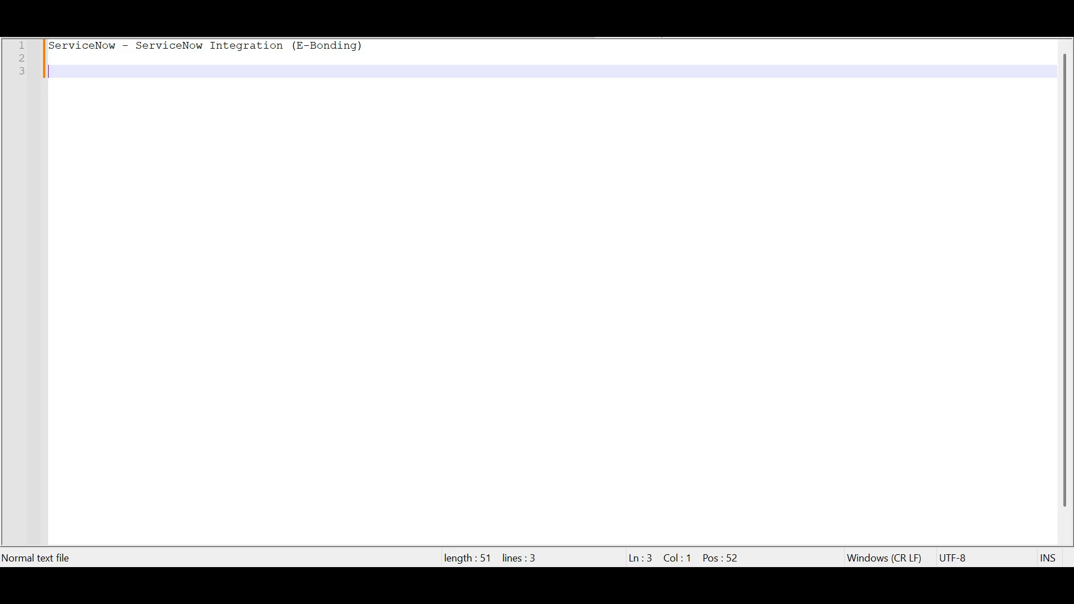
- Add 'Endpoint' and 'Authentication' lines separated by blank lines, fixing the Authentication typo
{"action": "type", "text": "Endpoint"}
{"action": "key", "text": "Return"}
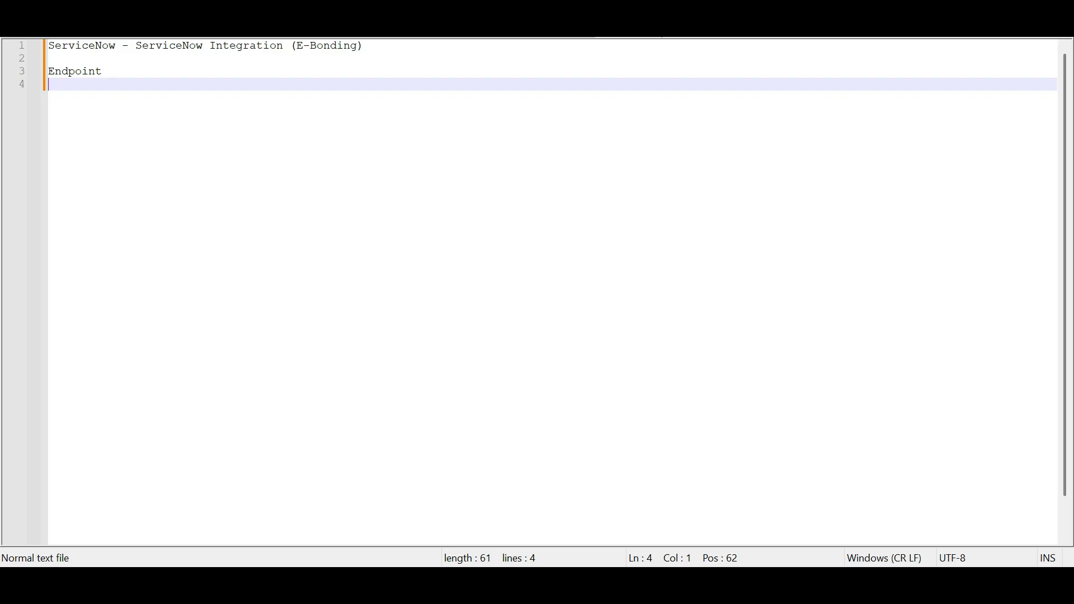
{"action": "key", "text": "Return"}
{"action": "type", "text": "Aith"}
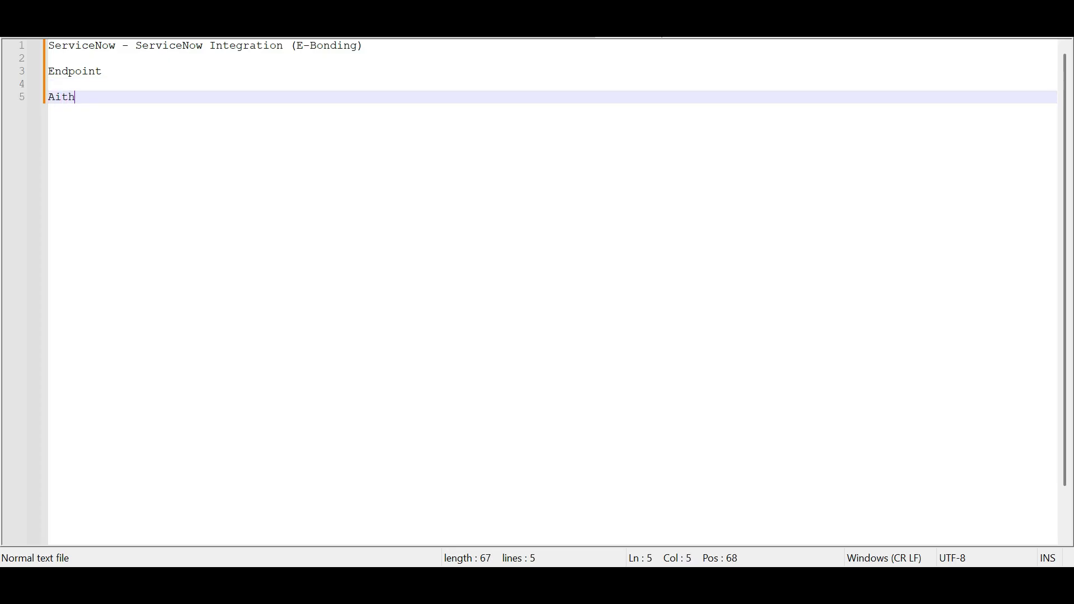
{"action": "type", "text": "entication"}
{"action": "key", "text": "Left"}
{"action": "key", "text": "Left"}
{"action": "key", "text": "Left"}
{"action": "key", "text": "Left"}
{"action": "key", "text": "Left"}
{"action": "key", "text": "Left"}
{"action": "key", "text": "Left"}
{"action": "key", "text": "Left"}
{"action": "key", "text": "Left"}
{"action": "key", "text": "Left"}
{"action": "key", "text": "Left"}
{"action": "key", "text": "Left"}
{"action": "key", "text": "BackSpace"}
{"action": "type", "text": "u"}
{"action": "key", "text": "End"}
{"action": "key", "text": "Return"}
{"action": "key", "text": "Return"}
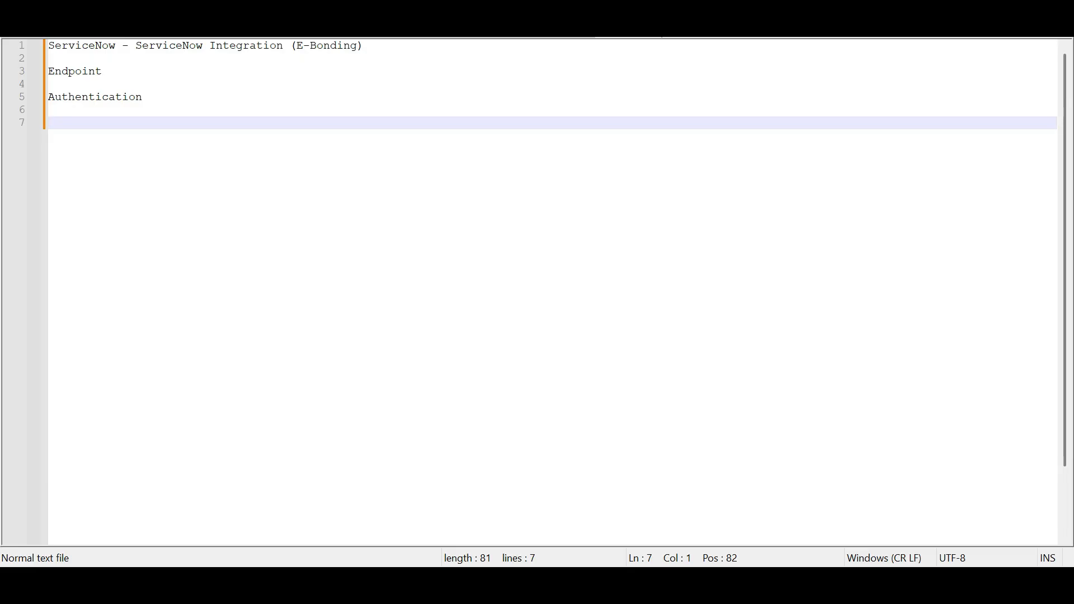
- Add the line 'Types of method used in integration' and list GET, POST and PATCH
{"action": "type", "text": "Types of method "}
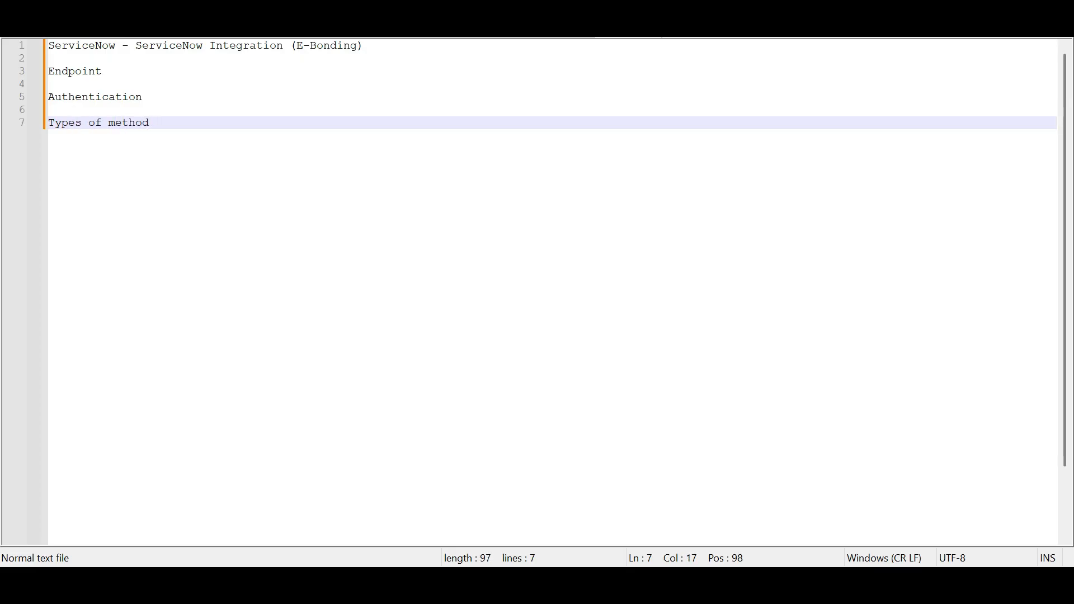
{"action": "type", "text": "used in in"}
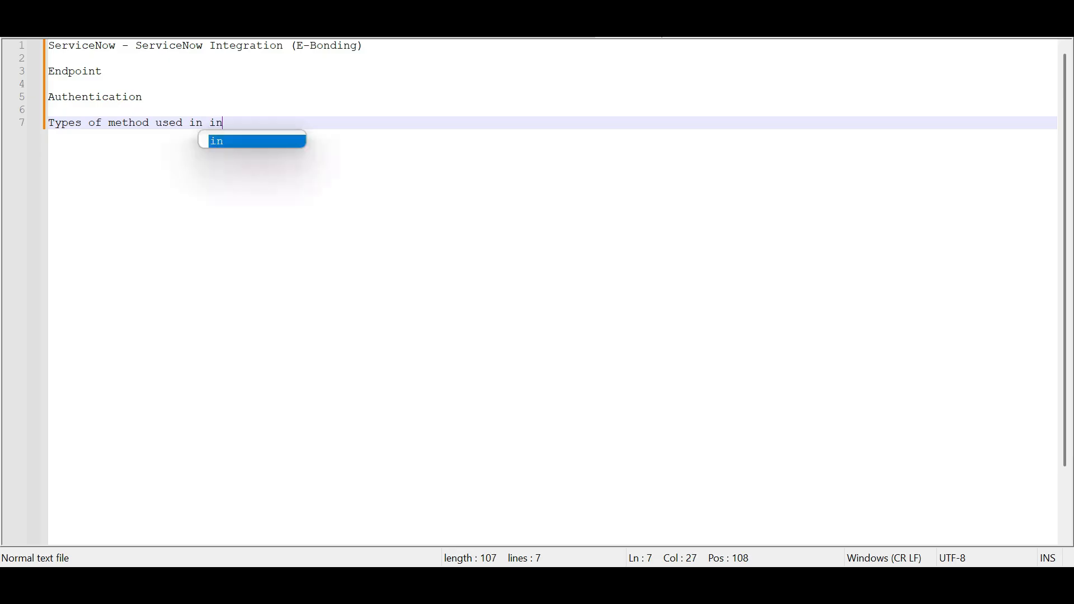
{"action": "type", "text": "tegration"}
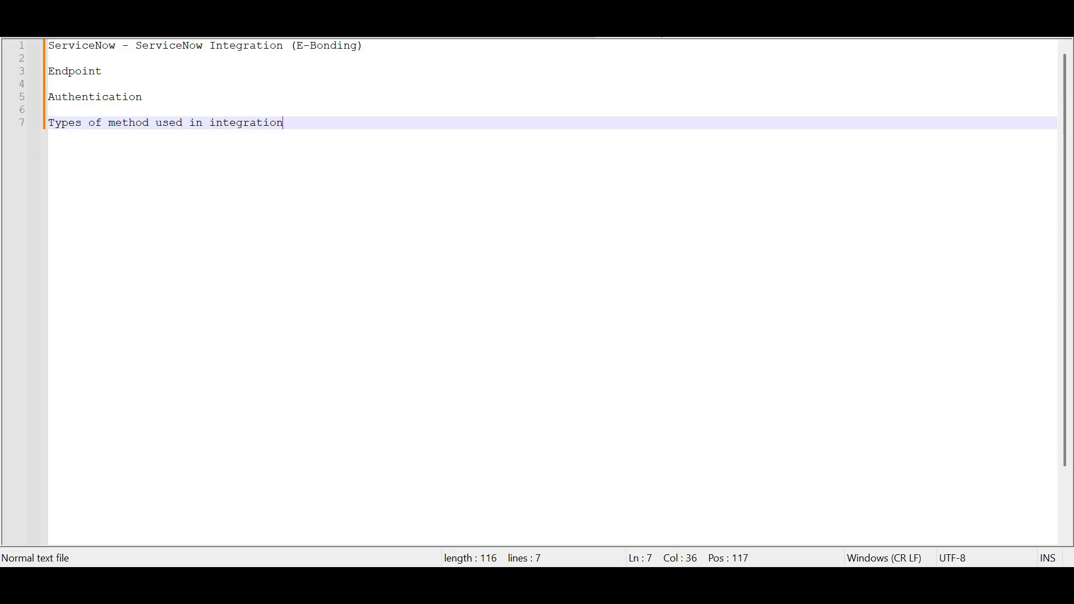
{"action": "key", "text": "Return"}
{"action": "key", "text": "Return"}
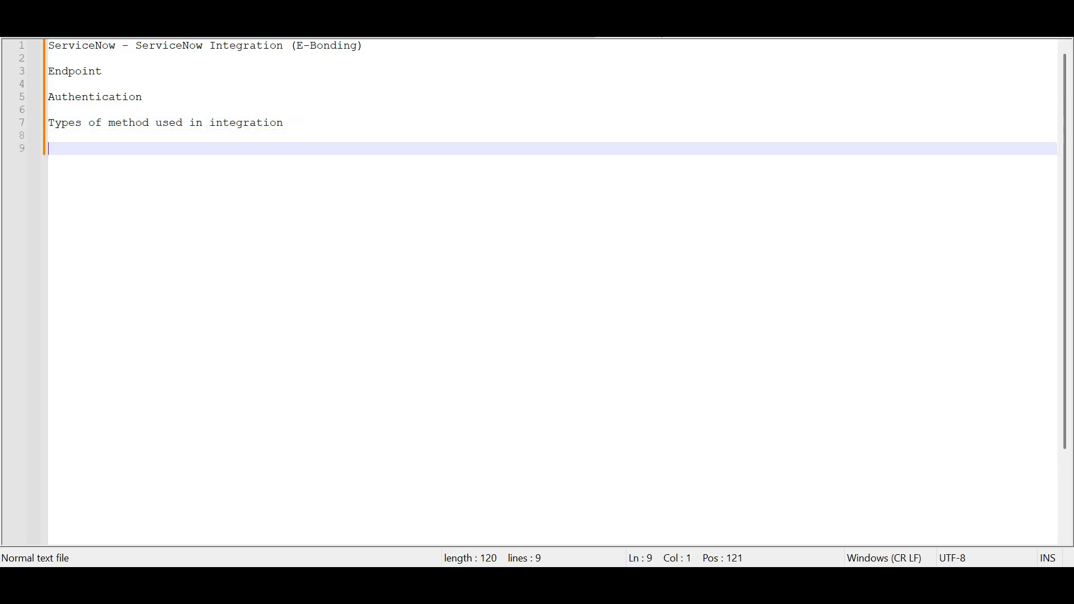
{"action": "type", "text": "GET"}
{"action": "key", "text": "Return"}
{"action": "type", "text": "P"}
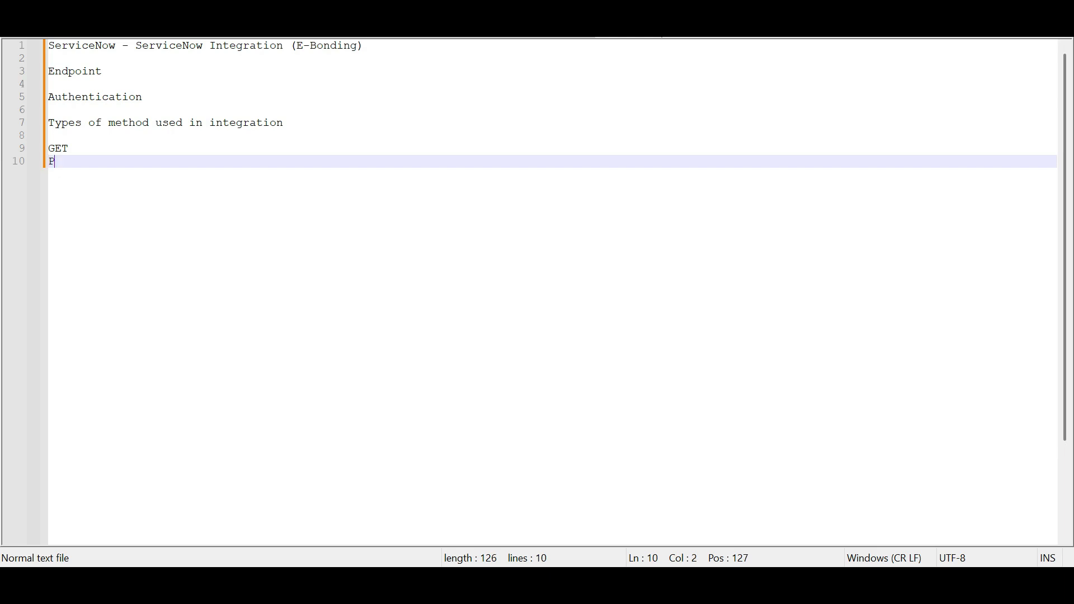
{"action": "type", "text": "OST"}
{"action": "key", "text": "Return"}
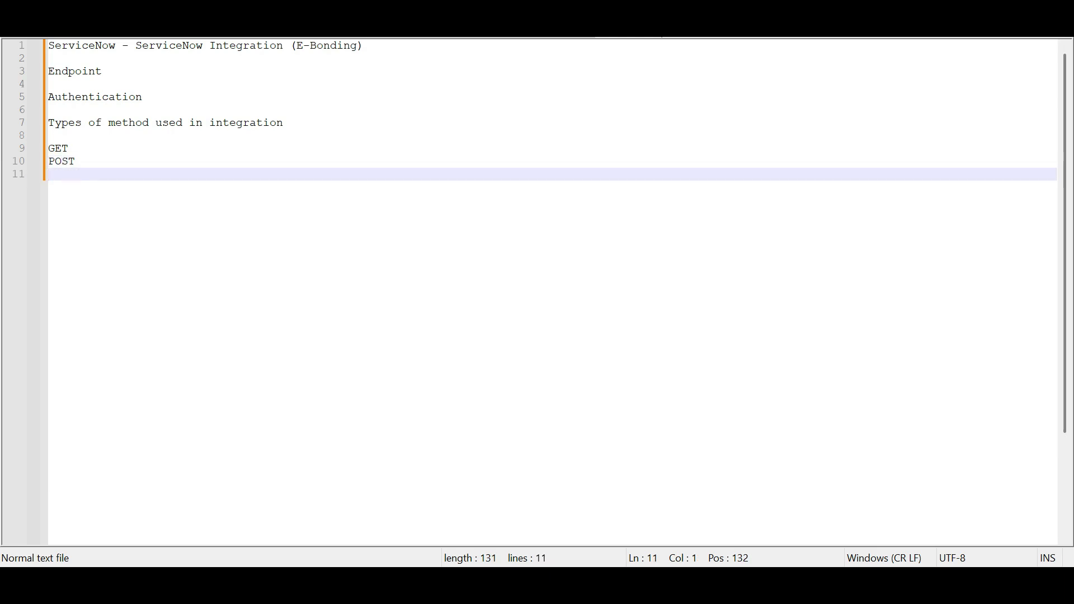
{"action": "type", "text": "P"}
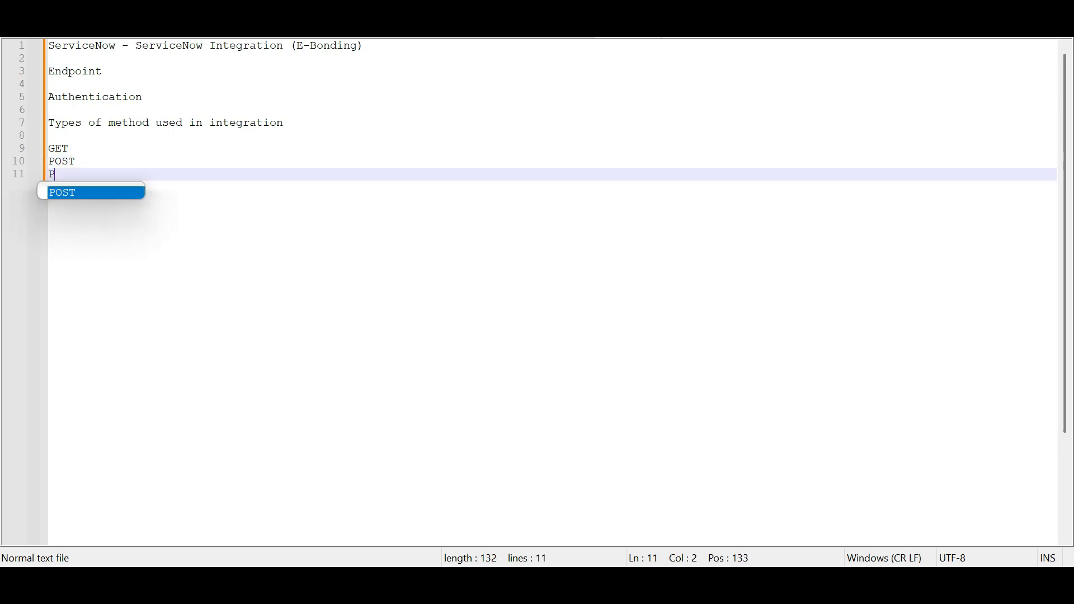
{"action": "type", "text": "ATCH"}
{"action": "key", "text": "Return"}
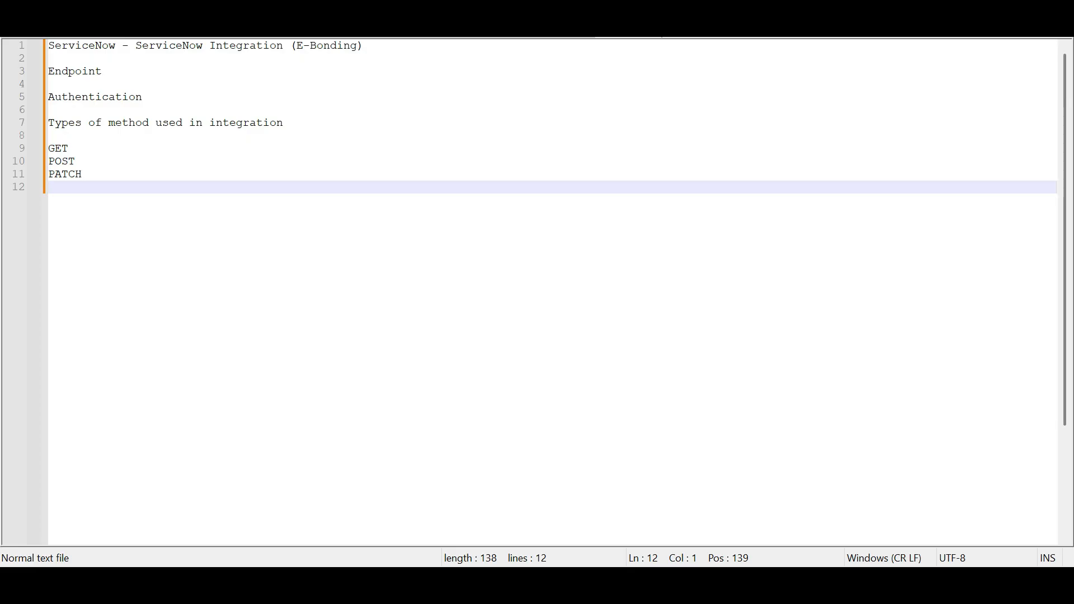
- Insert PUT between POST and PATCH and add DELETE at the end of the list
{"action": "key", "text": "Left"}
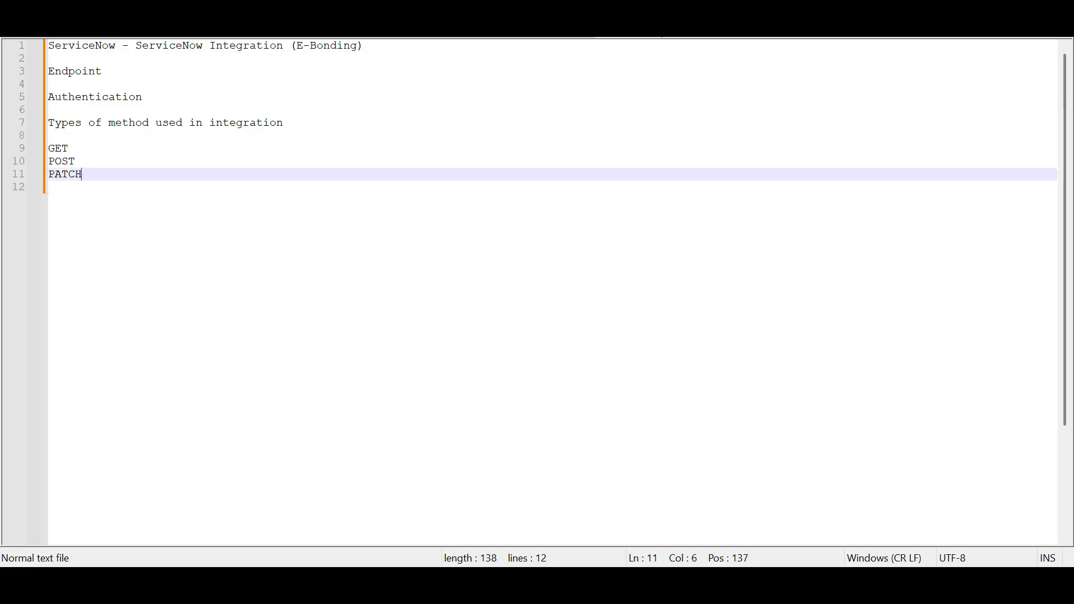
{"action": "key", "text": "Up"}
{"action": "key", "text": "Return"}
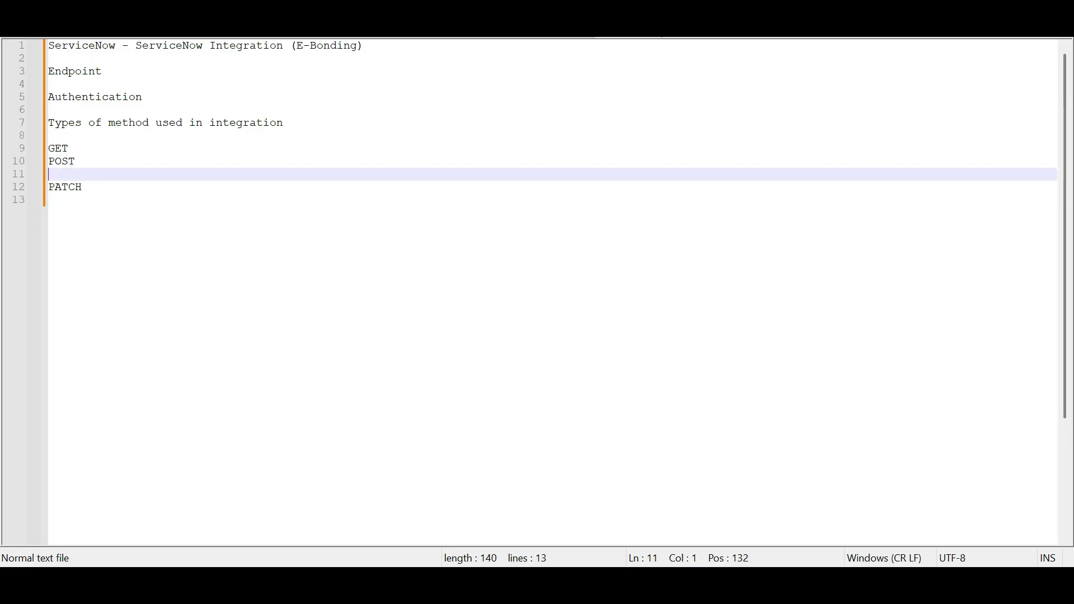
{"action": "type", "text": "PUT"}
{"action": "key", "text": "Down"}
{"action": "key", "text": "Down"}
{"action": "type", "text": "DE"}
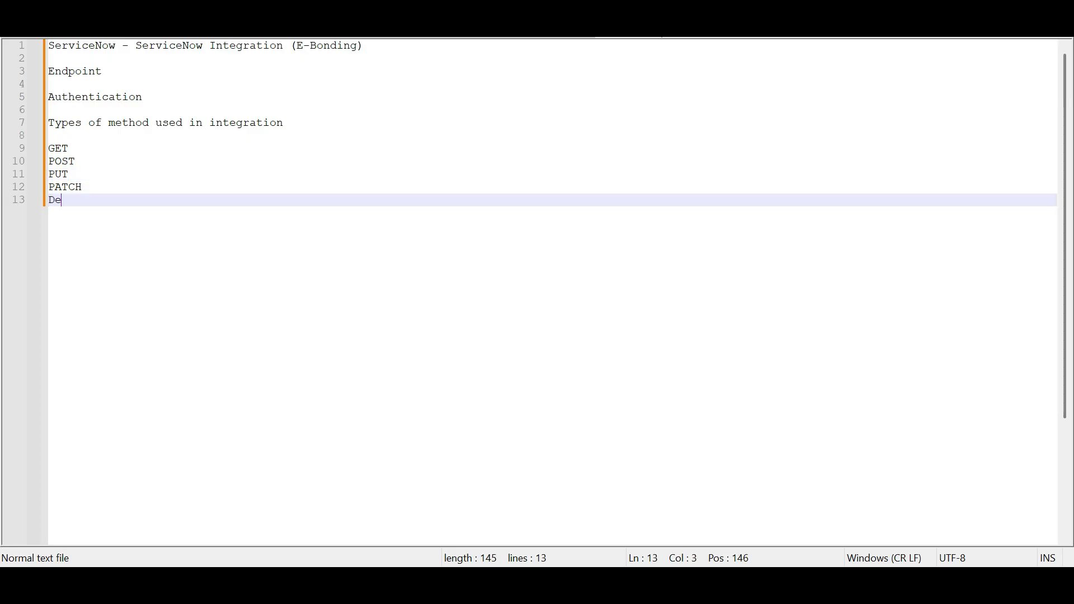
{"action": "key", "text": "BackSpace"}
{"action": "type", "text": "ELETE"}
{"action": "left_click", "coordinate": [69, 148]}
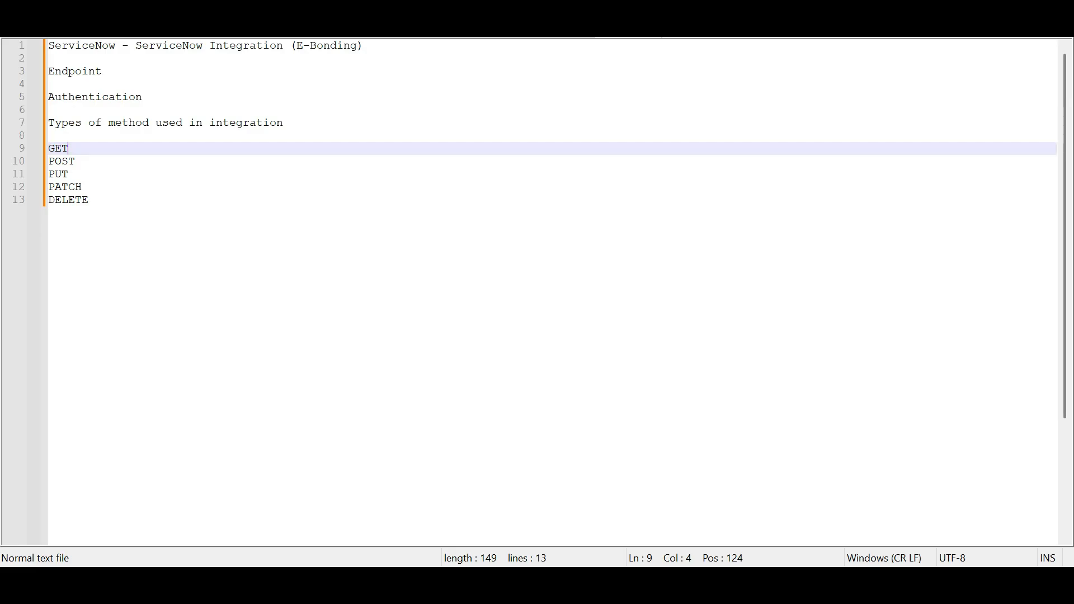
- Add a JSON line after a blank line below DELETE
{"action": "left_click", "coordinate": [88, 199]}
{"action": "key", "text": "Return"}
{"action": "key", "text": "Return"}
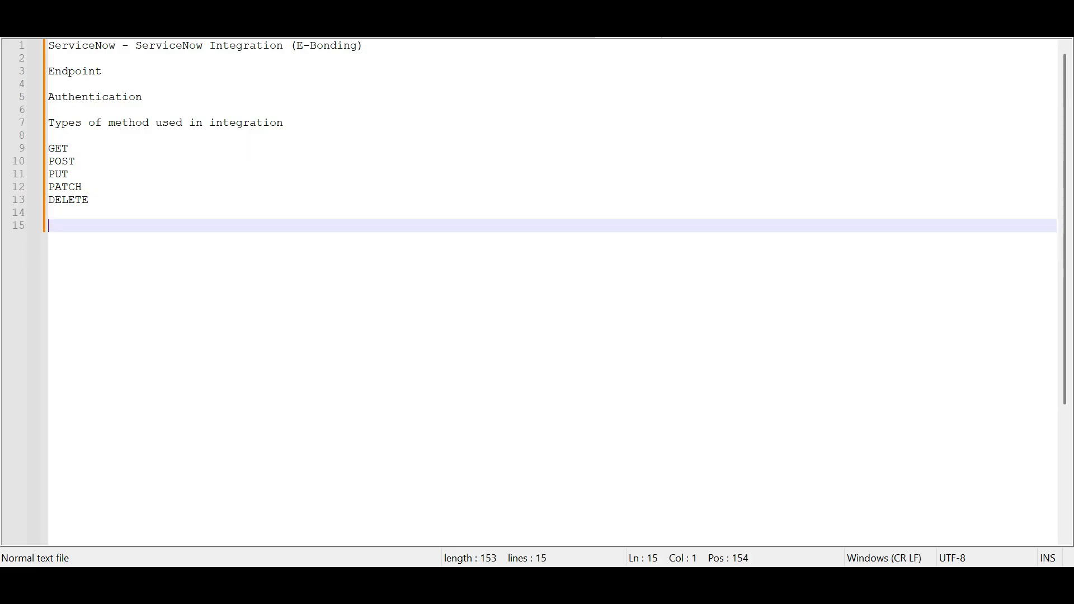
{"action": "type", "text": "JSON"}
- Exit full-screen and close the Notepad++ notes window
{"action": "key", "text": "F11"}
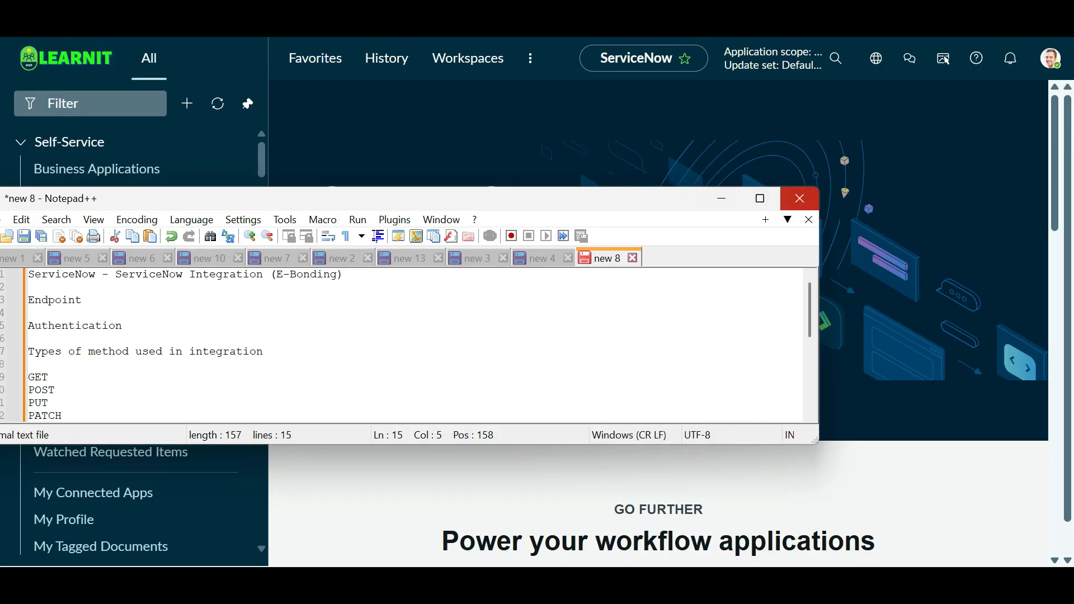
{"action": "scroll", "coordinate": [414, 344], "scroll_direction": "down", "scroll_amount": 5}
{"action": "scroll", "coordinate": [414, 344], "scroll_direction": "up", "scroll_amount": 5}
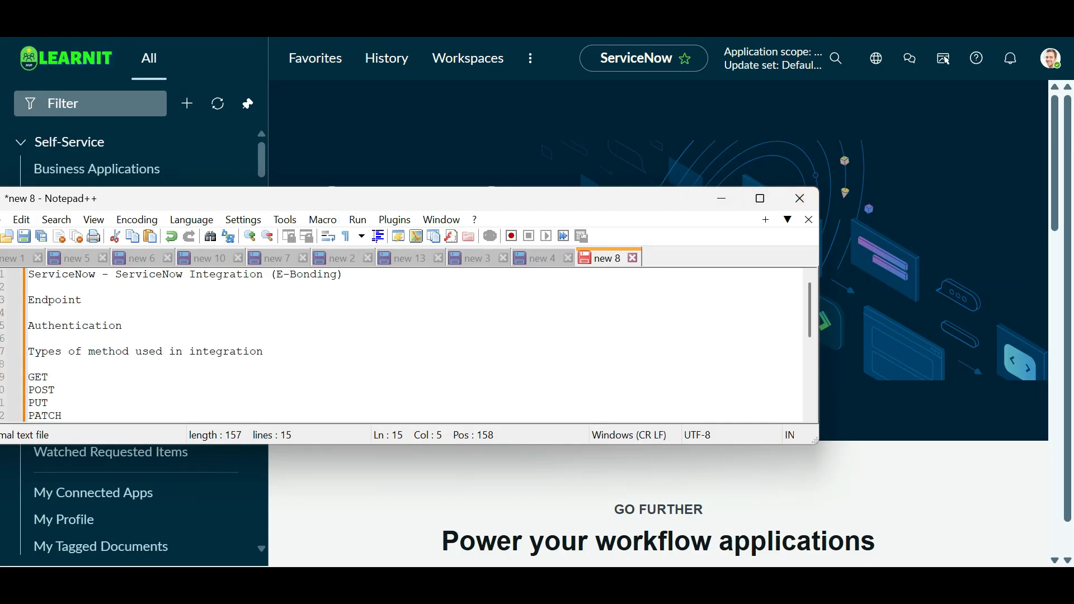
{"action": "left_click", "coordinate": [83, 300]}
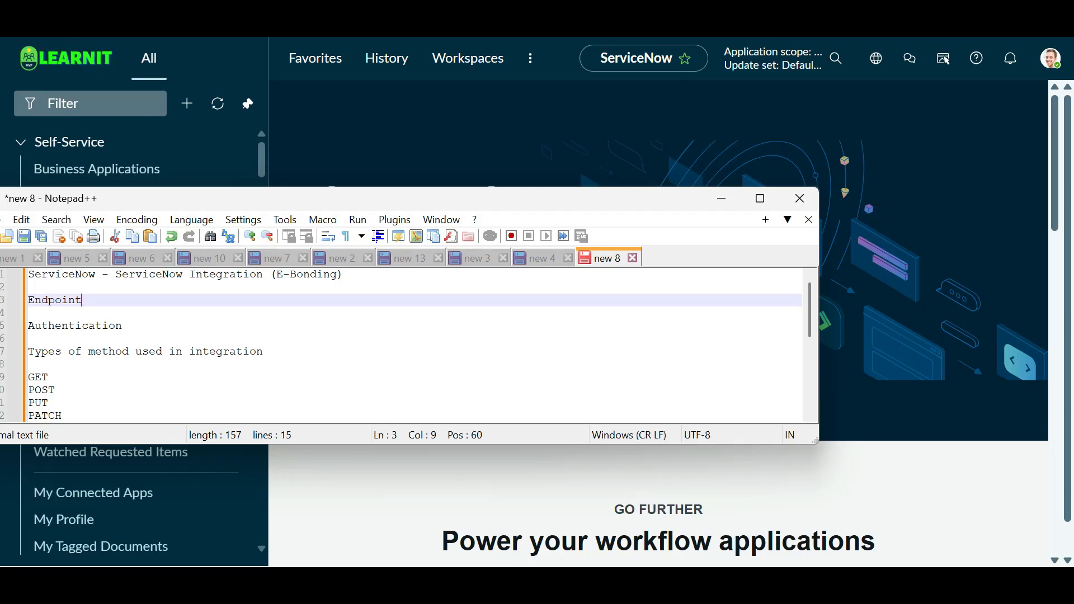
{"action": "left_click", "coordinate": [800, 198]}
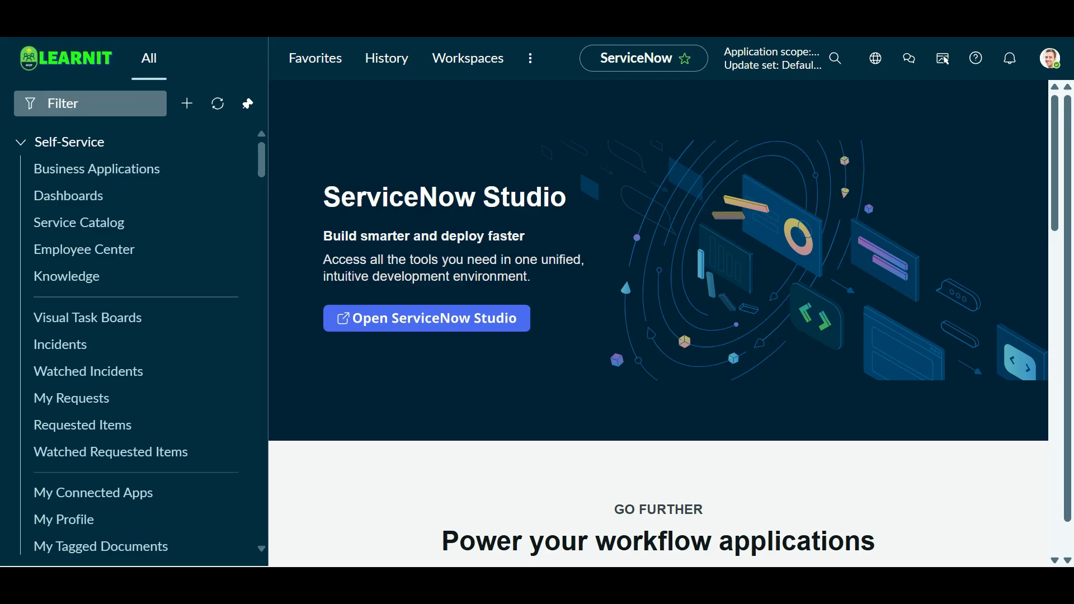
- Bring the ServiceNow Developer browser window forward and launch the developer instance via Start building
{"action": "key", "text": "super"}
{"action": "mouse_move", "coordinate": [502, 548]}
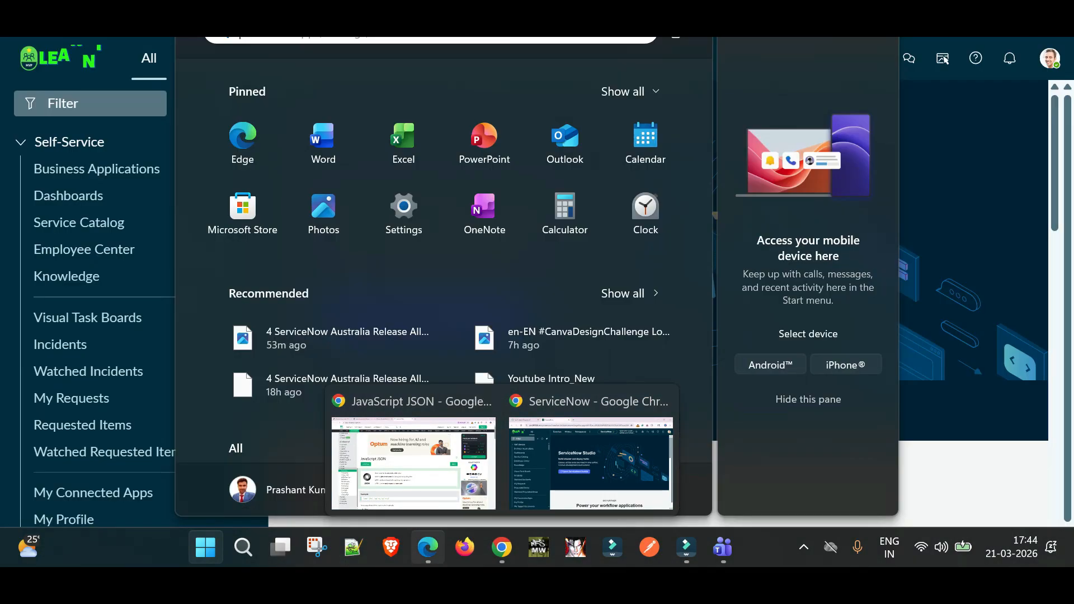
{"action": "left_click", "coordinate": [428, 547]}
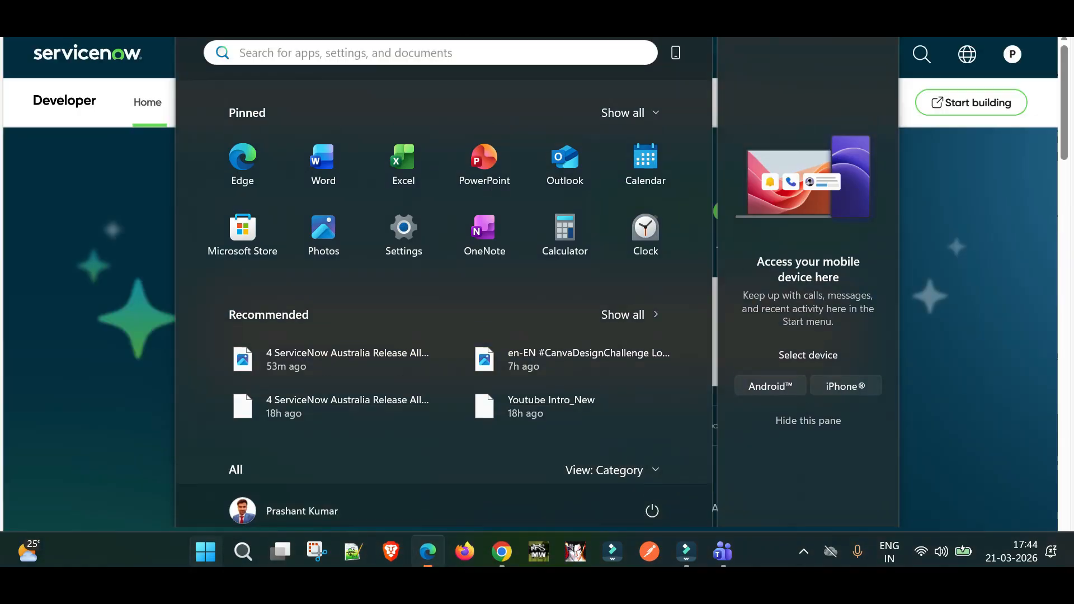
{"action": "key", "text": "super"}
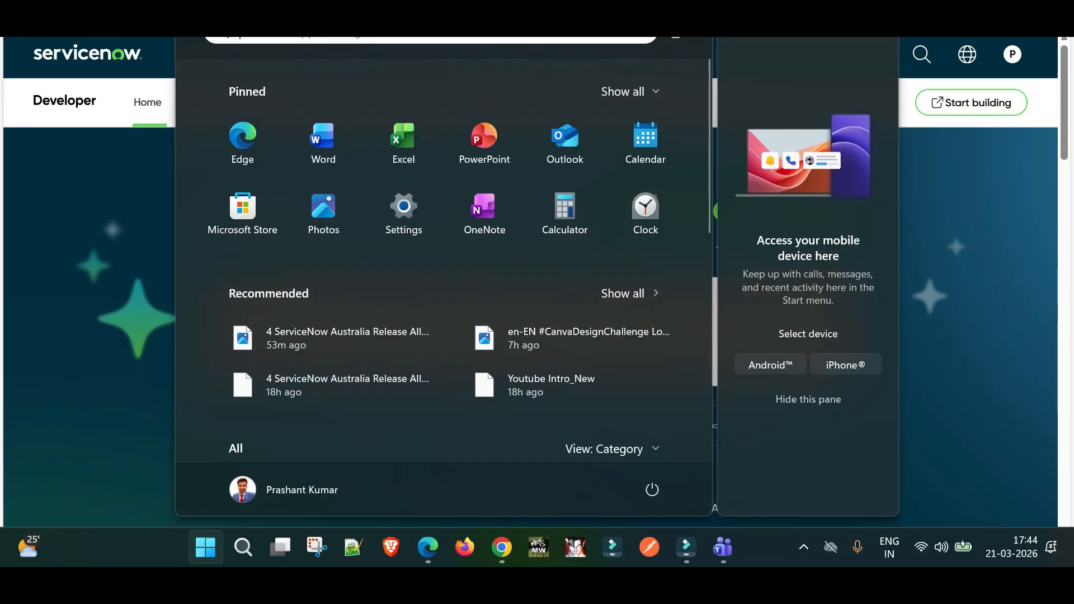
{"action": "key", "text": "super"}
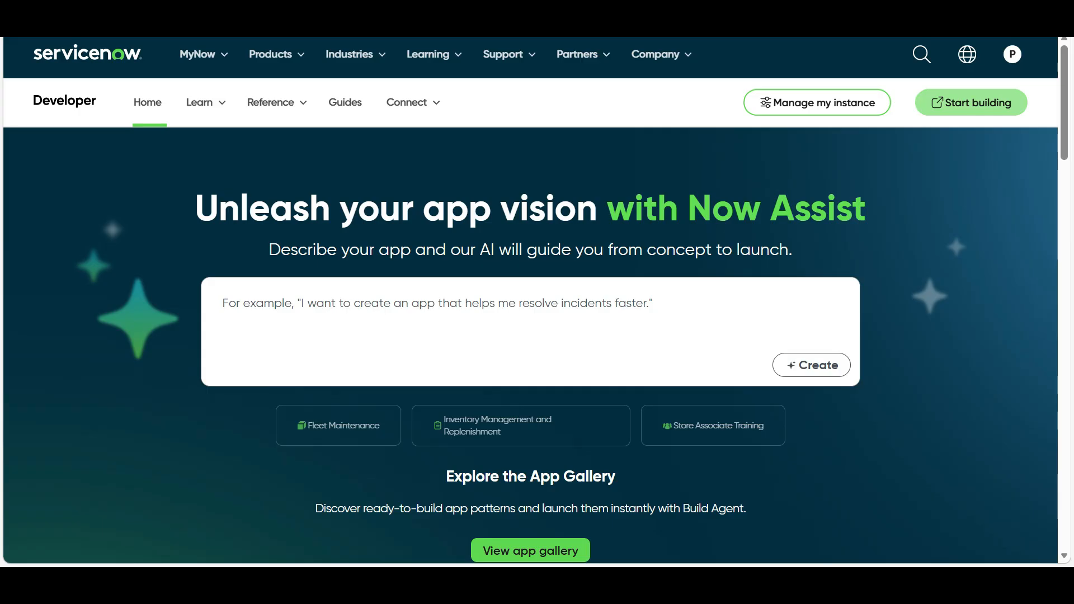
{"action": "left_click", "coordinate": [971, 103]}
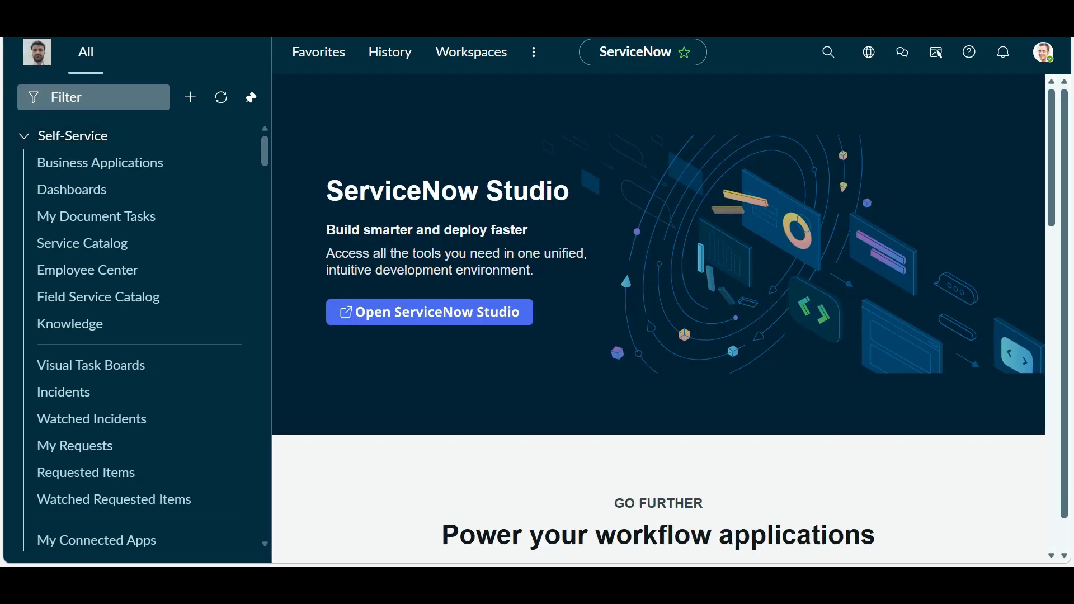
- Put the cursor in the All navigator's Filter box on the instance home page
{"action": "left_click", "coordinate": [93, 97]}
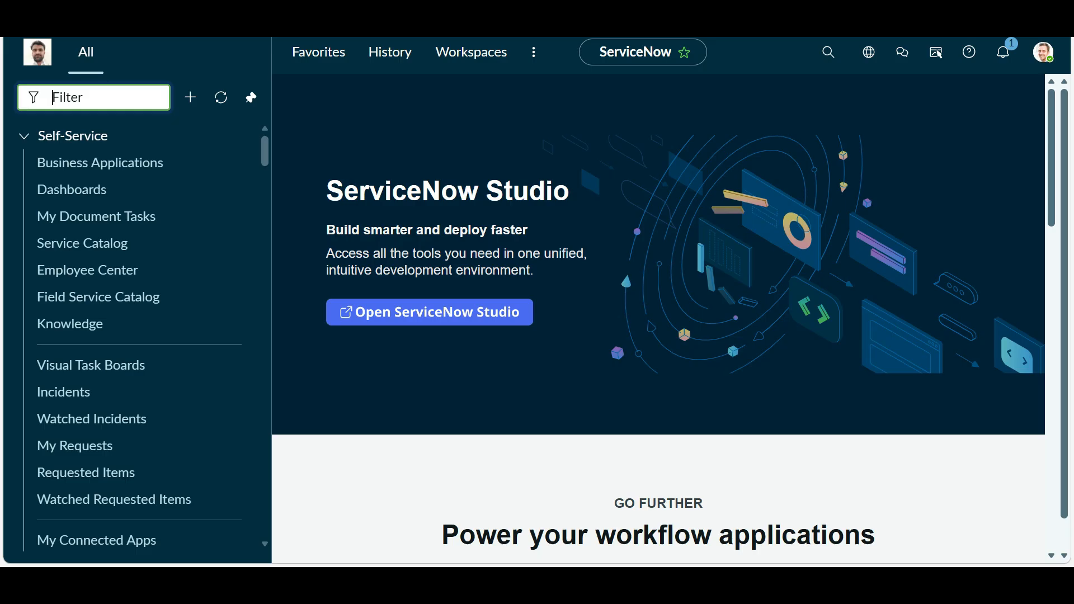
- Filter the navigator for 'users' and open User Administration > Users
{"action": "type", "text": "user"}
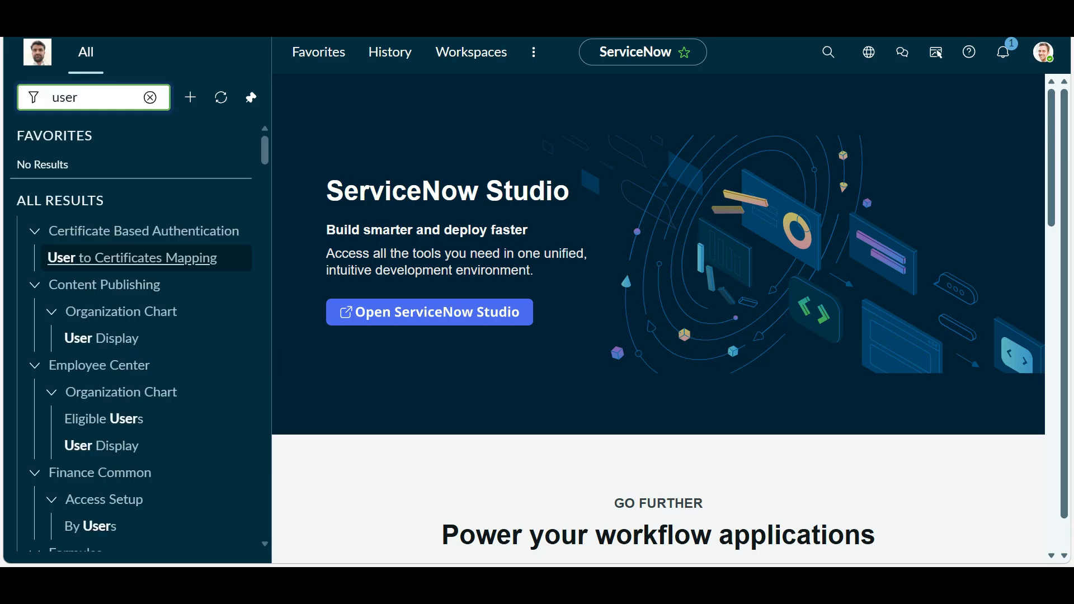
{"action": "scroll", "coordinate": [112, 397], "scroll_direction": "down", "scroll_amount": 3}
{"action": "scroll", "coordinate": [140, 444], "scroll_direction": "up", "scroll_amount": 3}
{"action": "scroll", "coordinate": [140, 443], "scroll_direction": "down", "scroll_amount": 11}
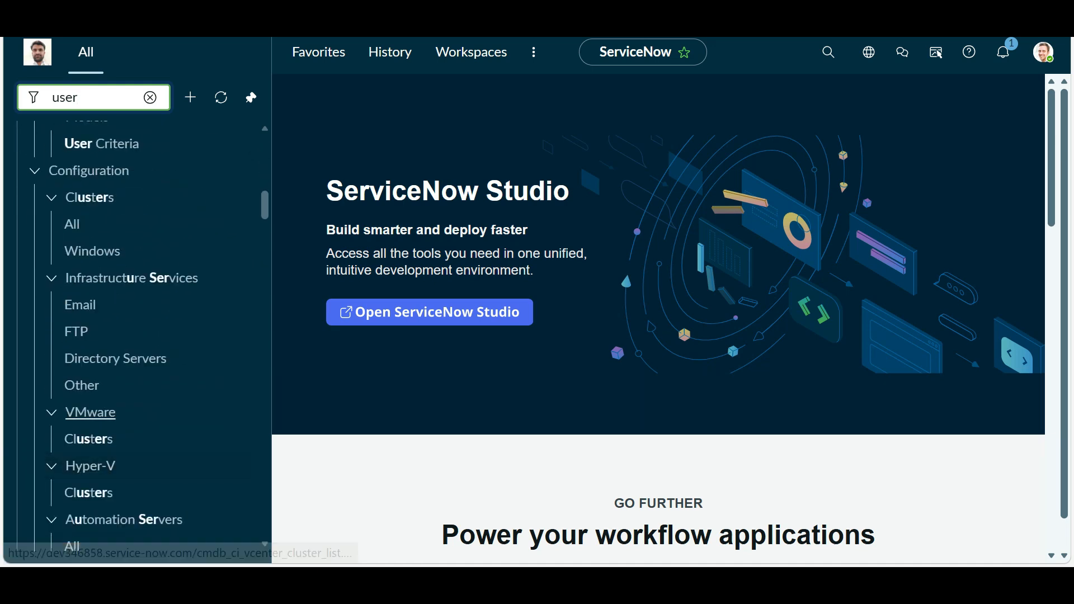
{"action": "scroll", "coordinate": [140, 413], "scroll_direction": "down", "scroll_amount": 5}
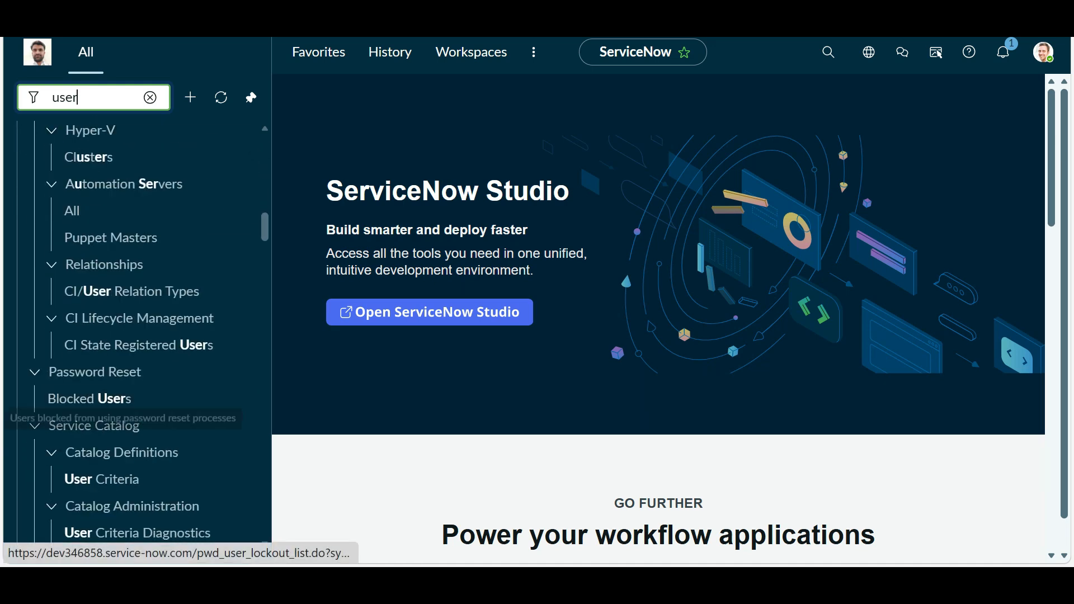
{"action": "scroll", "coordinate": [112, 399], "scroll_direction": "up", "scroll_amount": 5}
{"action": "scroll", "coordinate": [132, 278], "scroll_direction": "up", "scroll_amount": 5}
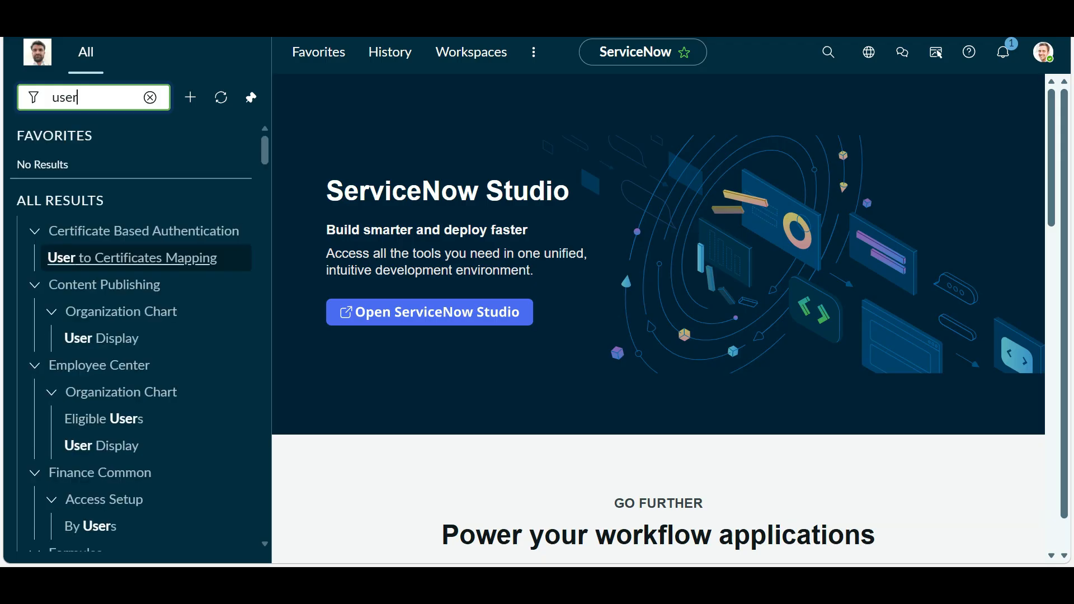
{"action": "type", "text": "s"}
{"action": "scroll", "coordinate": [137, 335], "scroll_direction": "down", "scroll_amount": 12}
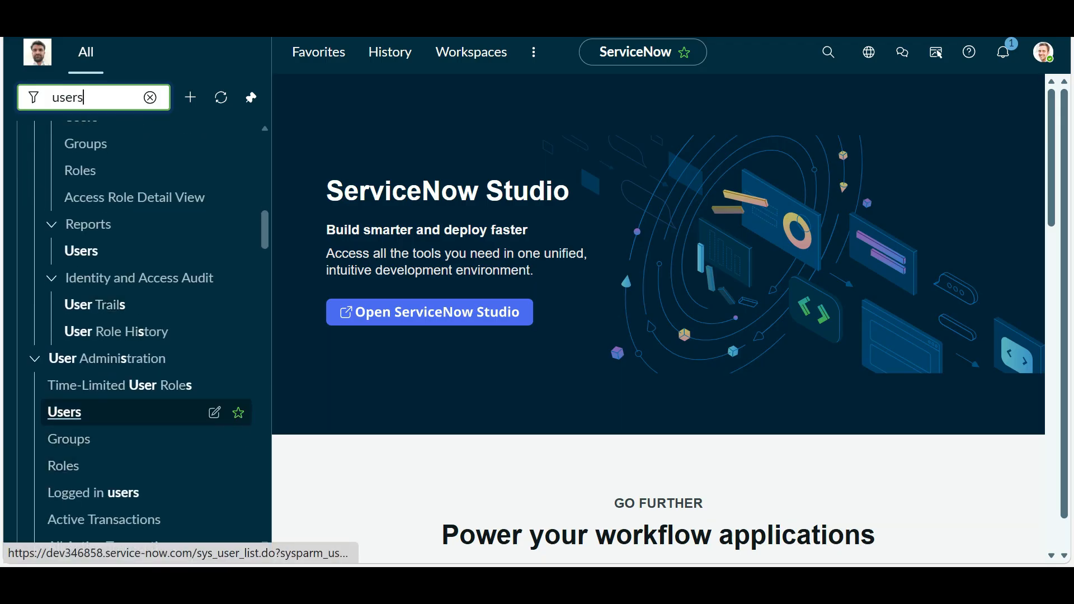
{"action": "left_click", "coordinate": [65, 413]}
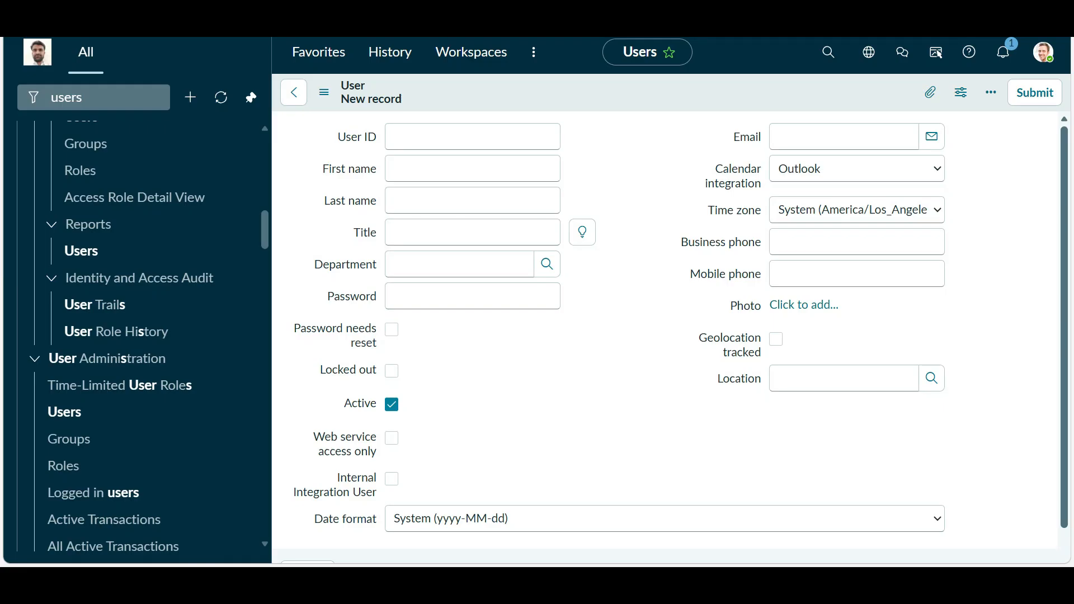
- Enter User ID webservice_user, First name Web, Last name Service User, then save the record
{"action": "left_click", "coordinate": [472, 180]}
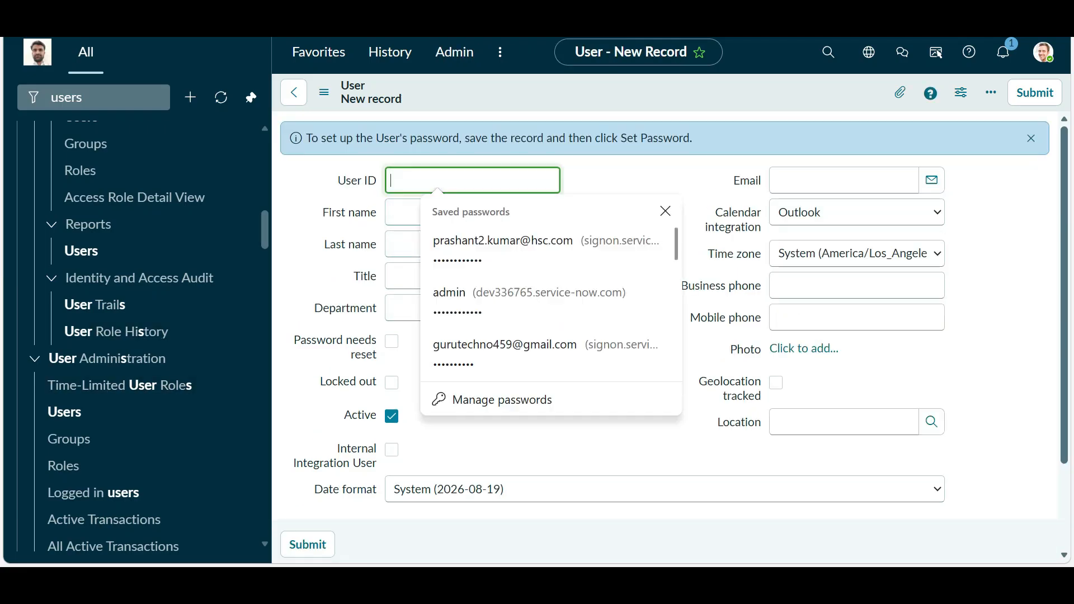
{"action": "type", "text": "we"}
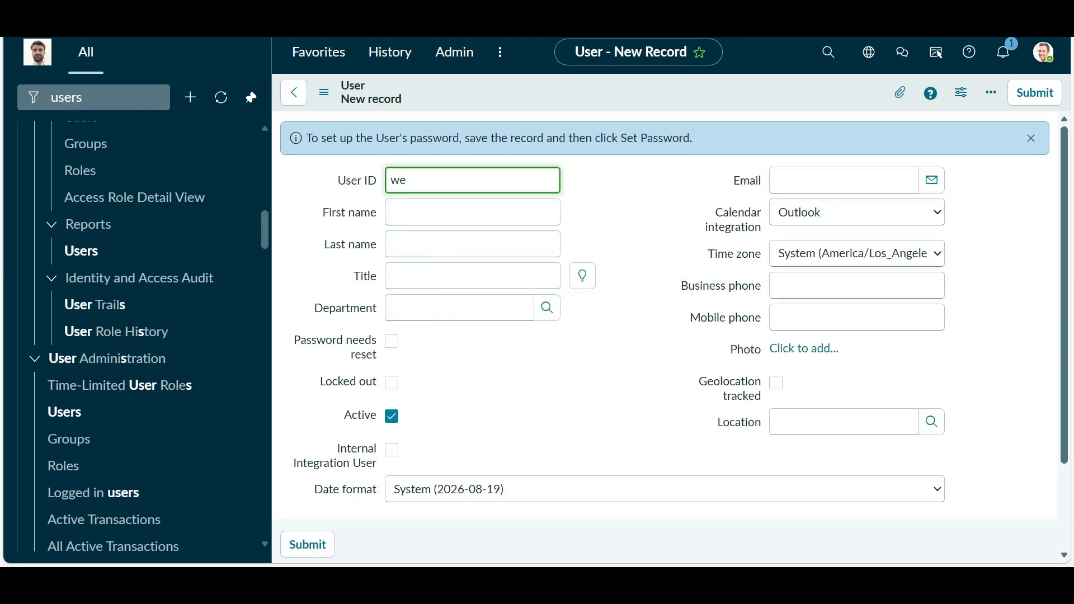
{"action": "type", "text": "bservice"}
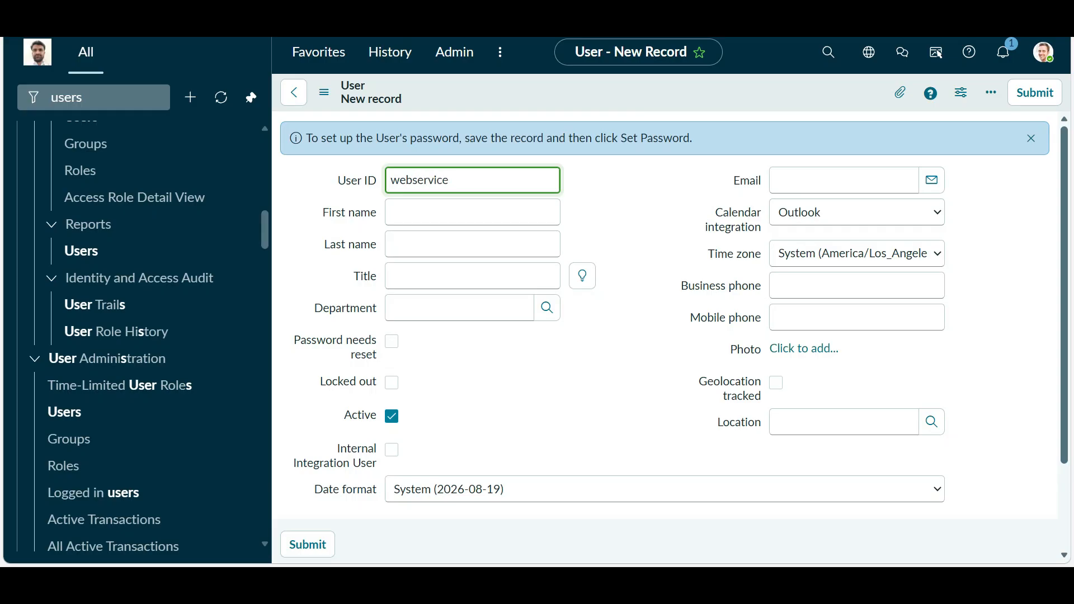
{"action": "type", "text": "_user"}
{"action": "left_click", "coordinate": [472, 212]}
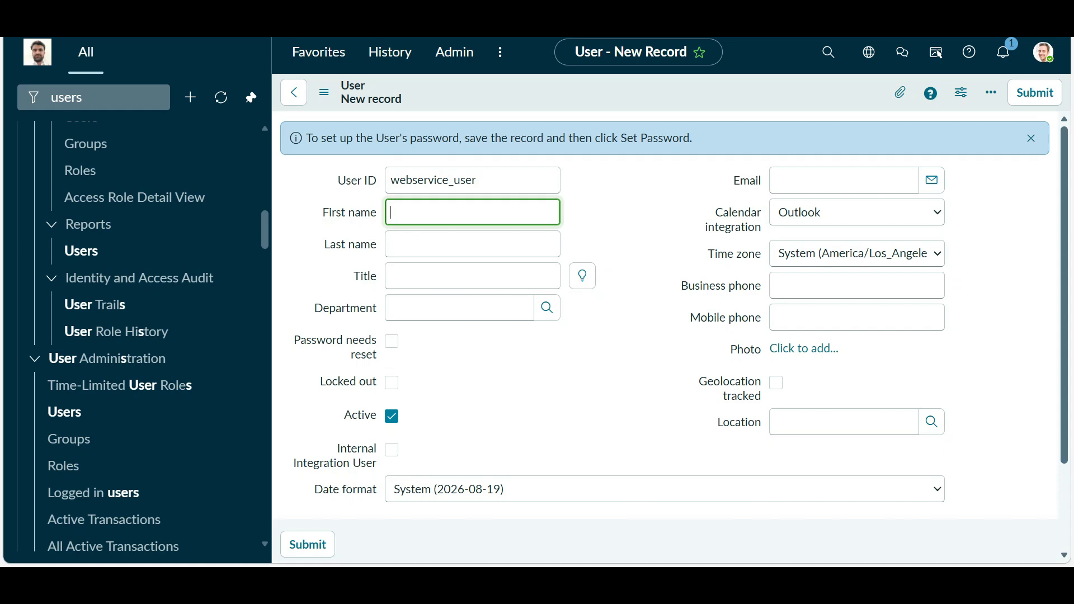
{"action": "type", "text": "Web"}
{"action": "key", "text": "Tab"}
{"action": "type", "text": "Service"}
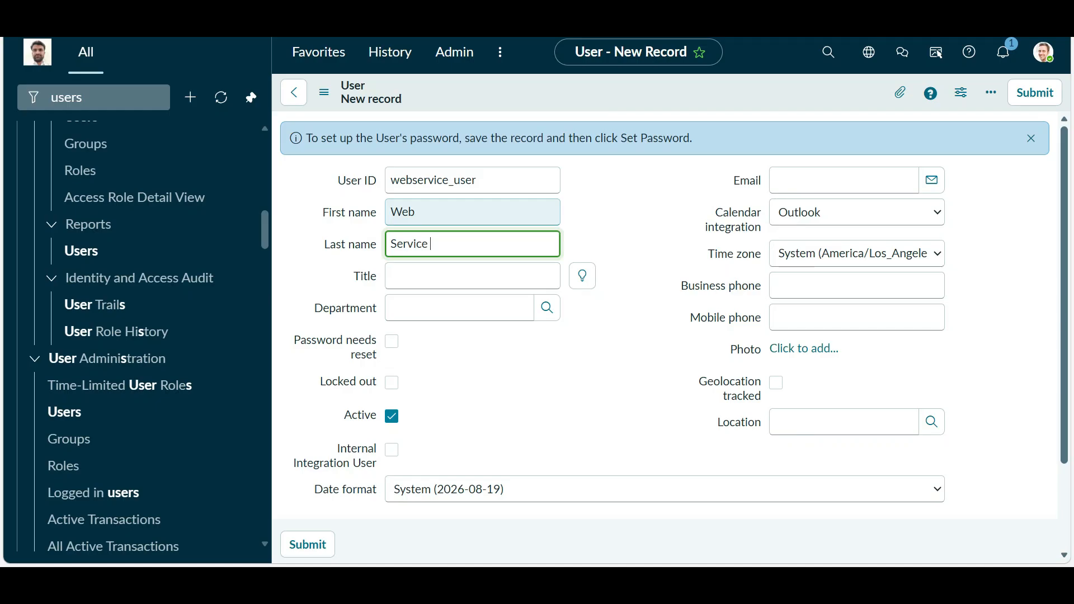
{"action": "type", "text": " USer"}
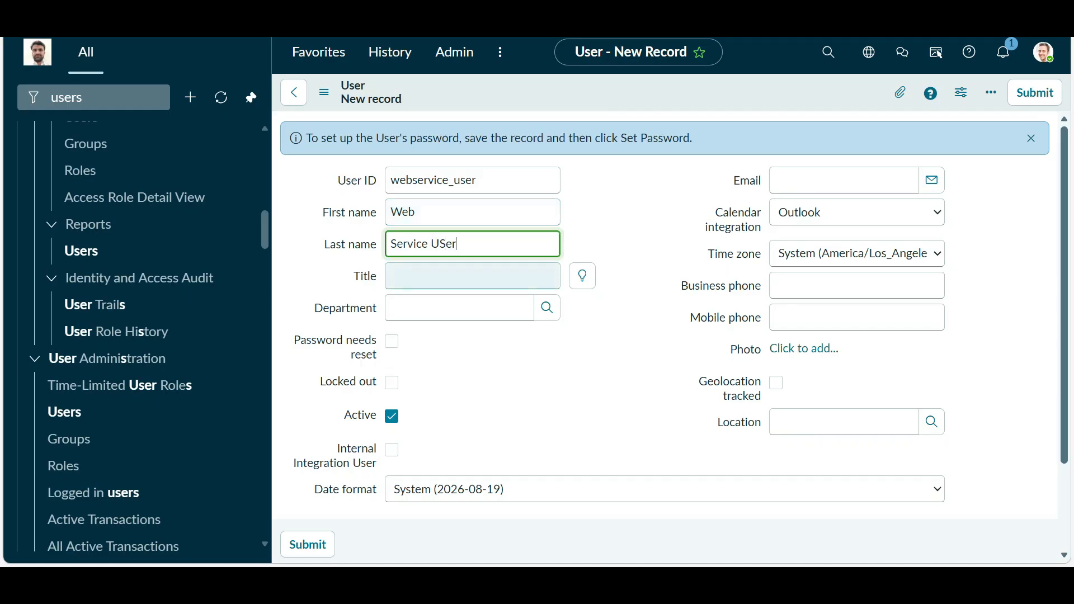
{"action": "left_click", "coordinate": [445, 245]}
{"action": "key", "text": "BackSpace"}
{"action": "type", "text": "s"}
{"action": "left_click", "coordinate": [638, 325]}
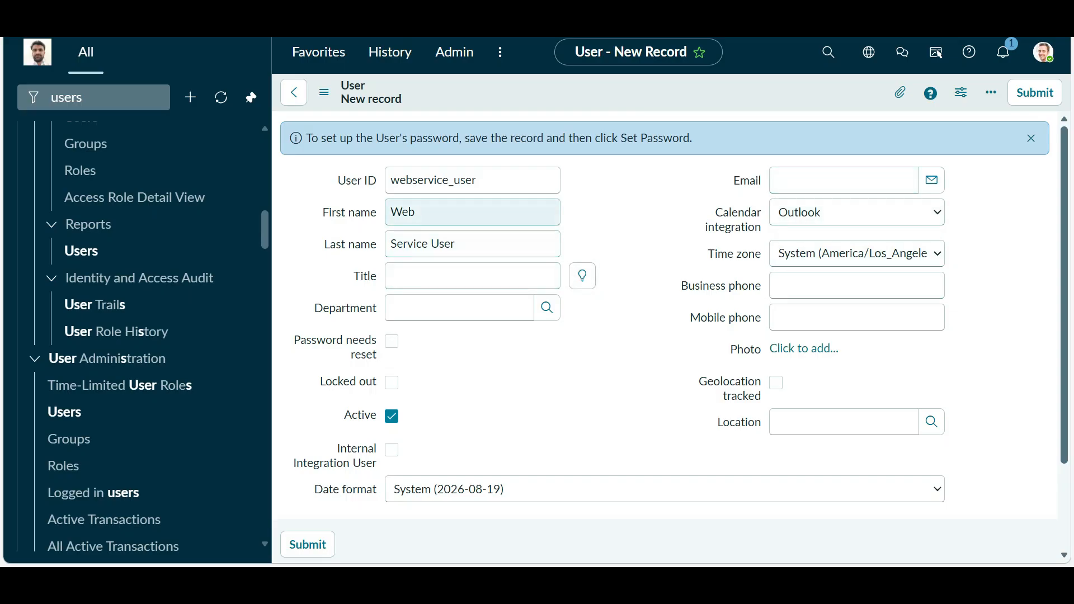
{"action": "right_click", "coordinate": [549, 95]}
{"action": "left_click", "coordinate": [582, 105]}
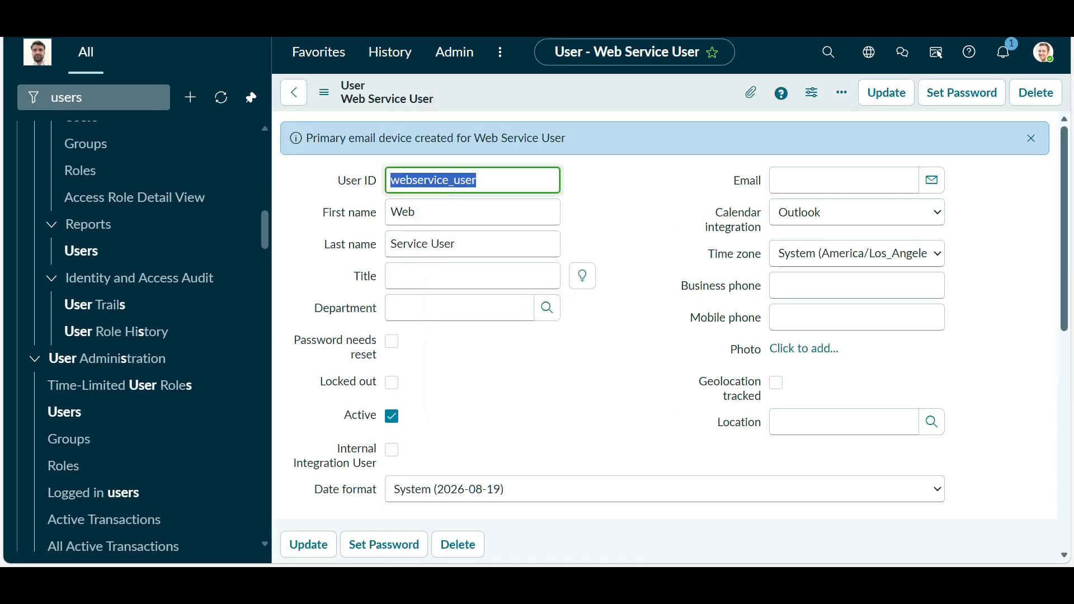
- Generate a password for Web Service User, copy it, and save it to the account
{"action": "left_click", "coordinate": [493, 366]}
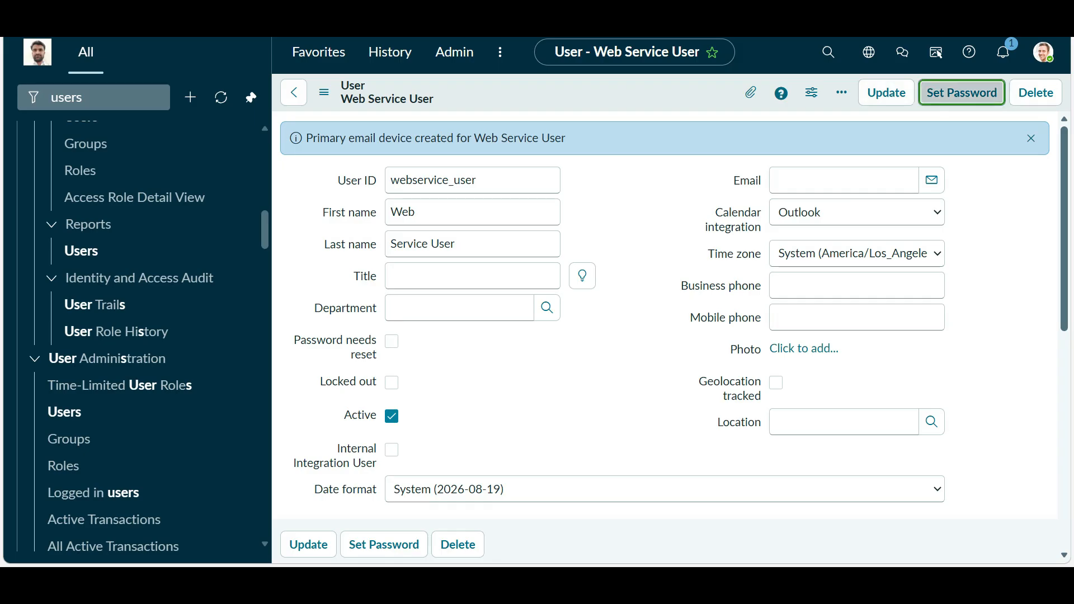
{"action": "left_click", "coordinate": [962, 92]}
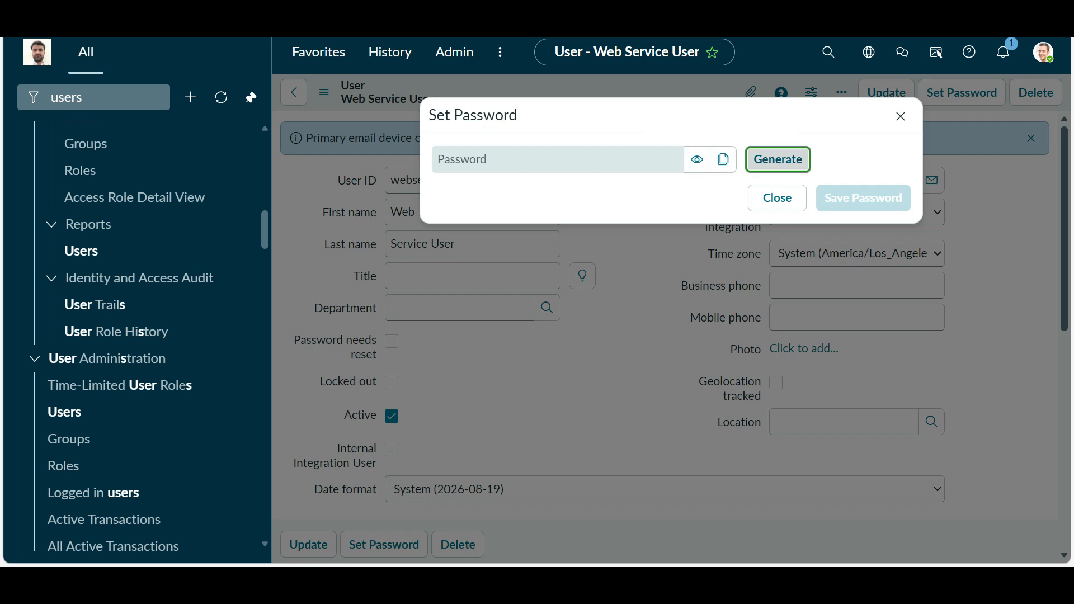
{"action": "left_click", "coordinate": [778, 159]}
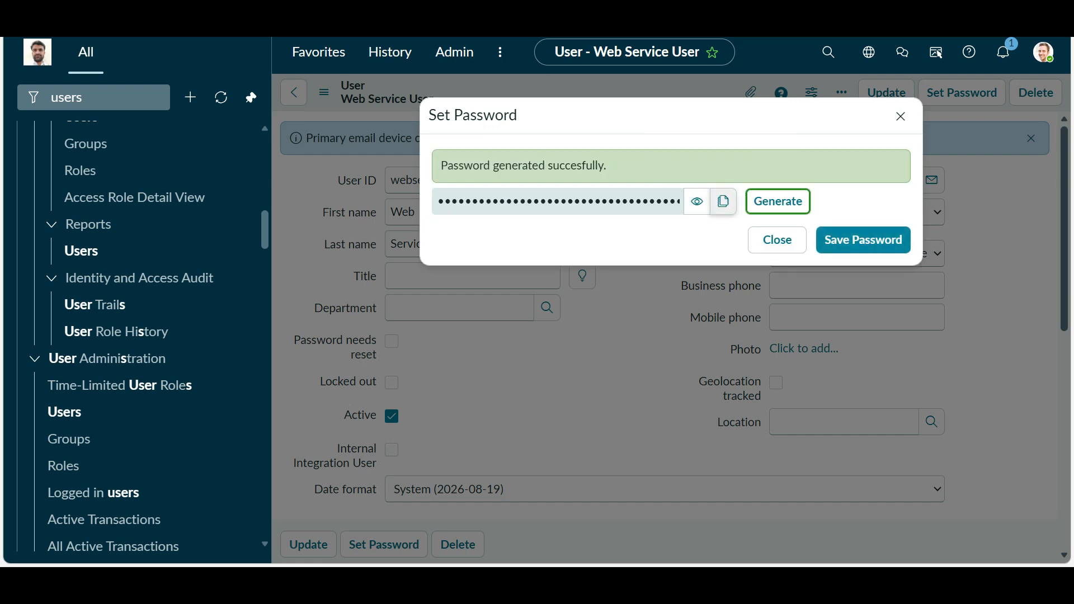
{"action": "left_click", "coordinate": [724, 201]}
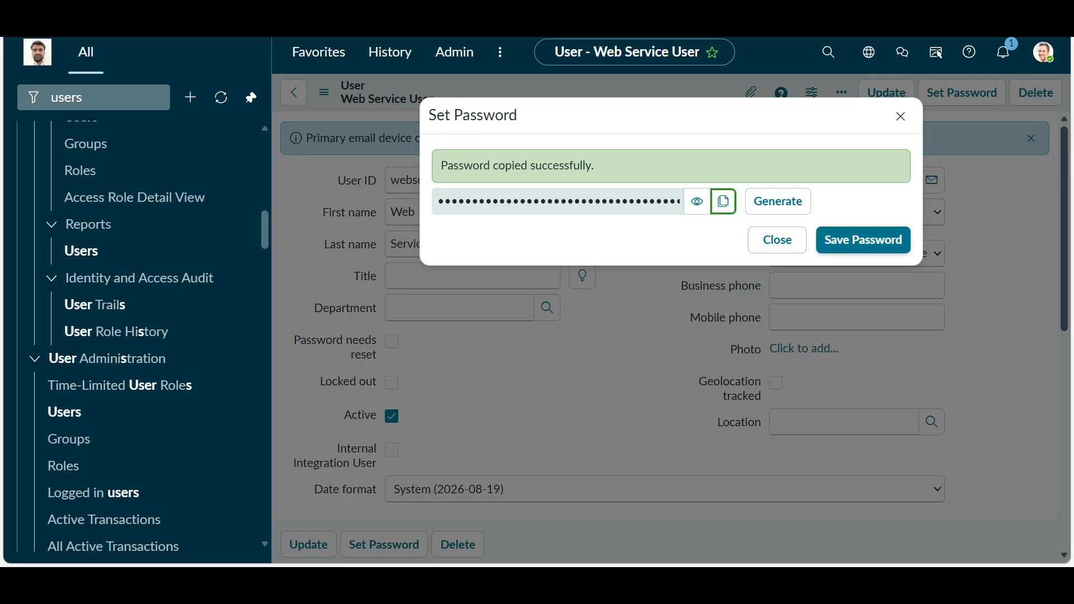
{"action": "left_click", "coordinate": [864, 240]}
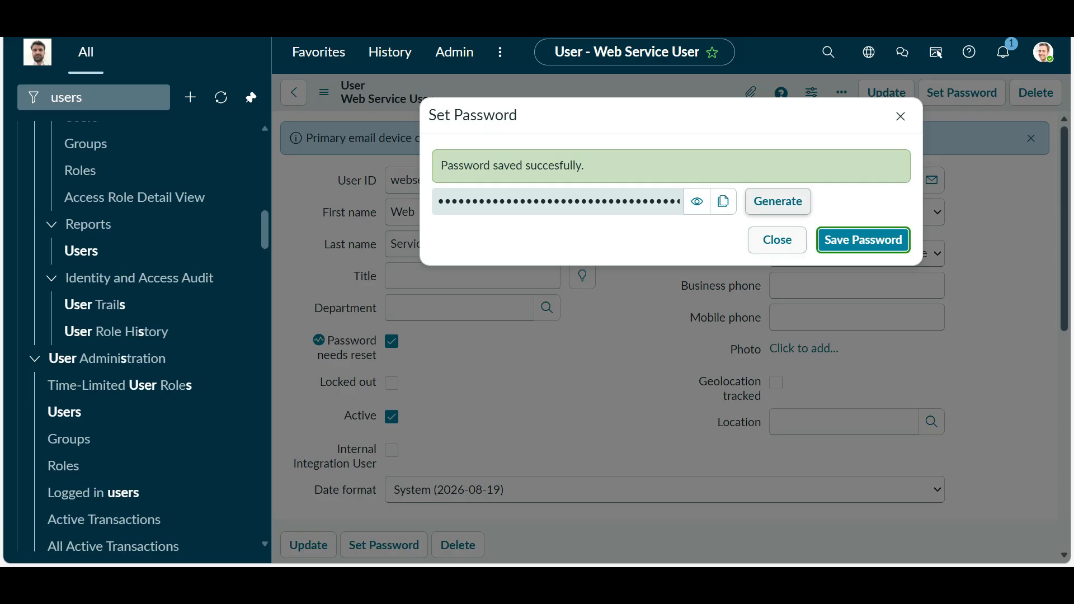
- Generate a fresh password, copy it, and close the Set Password dialog
{"action": "left_click", "coordinate": [778, 202]}
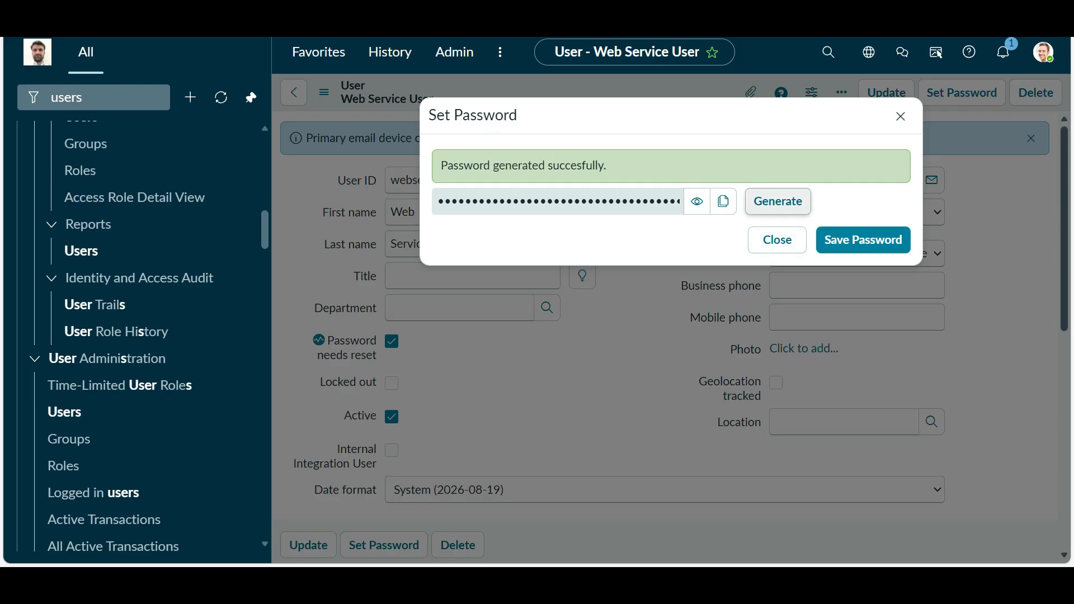
{"action": "left_click", "coordinate": [697, 202]}
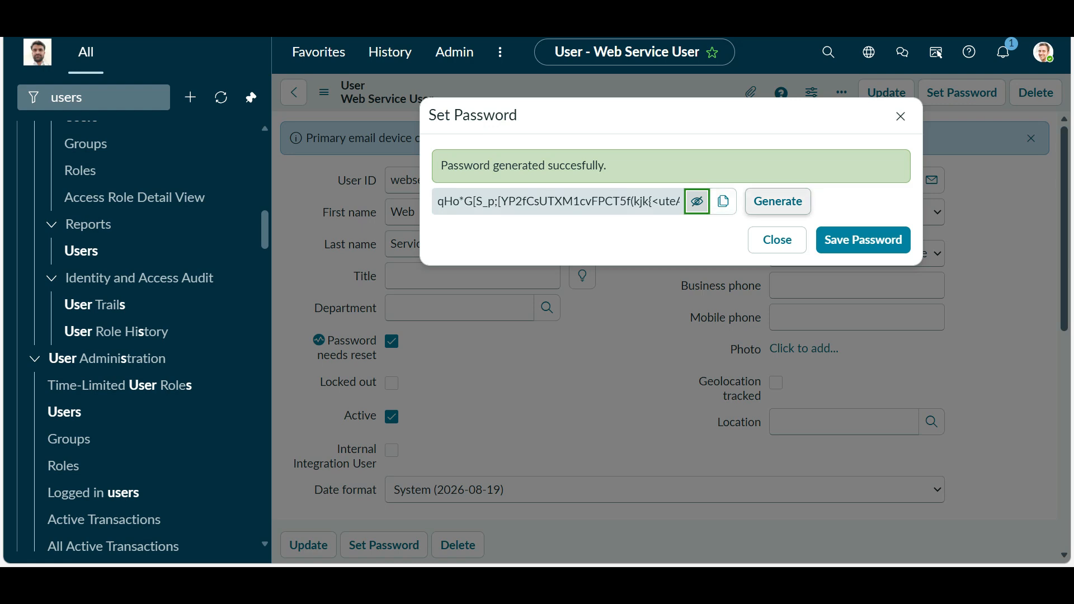
{"action": "left_click", "coordinate": [777, 201]}
{"action": "left_click", "coordinate": [723, 201]}
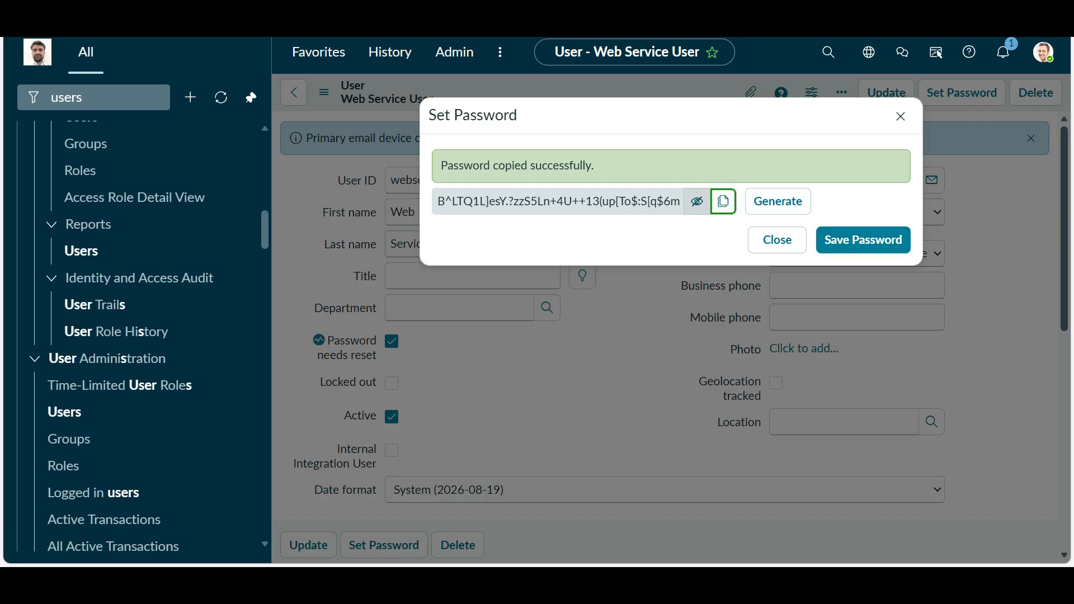
{"action": "left_click", "coordinate": [900, 116]}
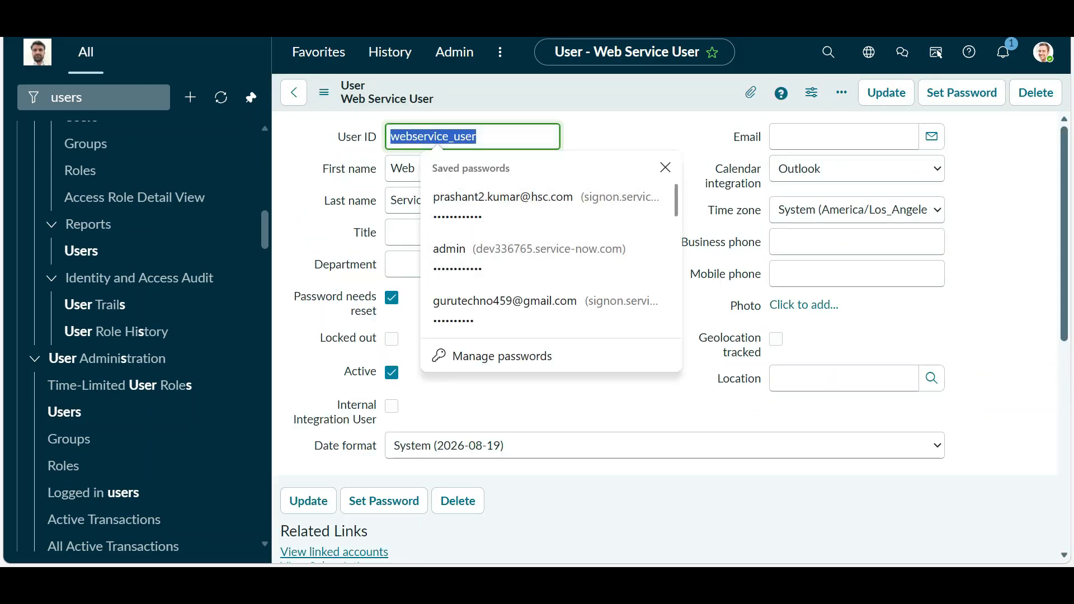
- Dismiss the saved-passwords suggestions and save the Web Service User record
{"action": "left_click", "coordinate": [621, 135]}
{"action": "right_click", "coordinate": [631, 97]}
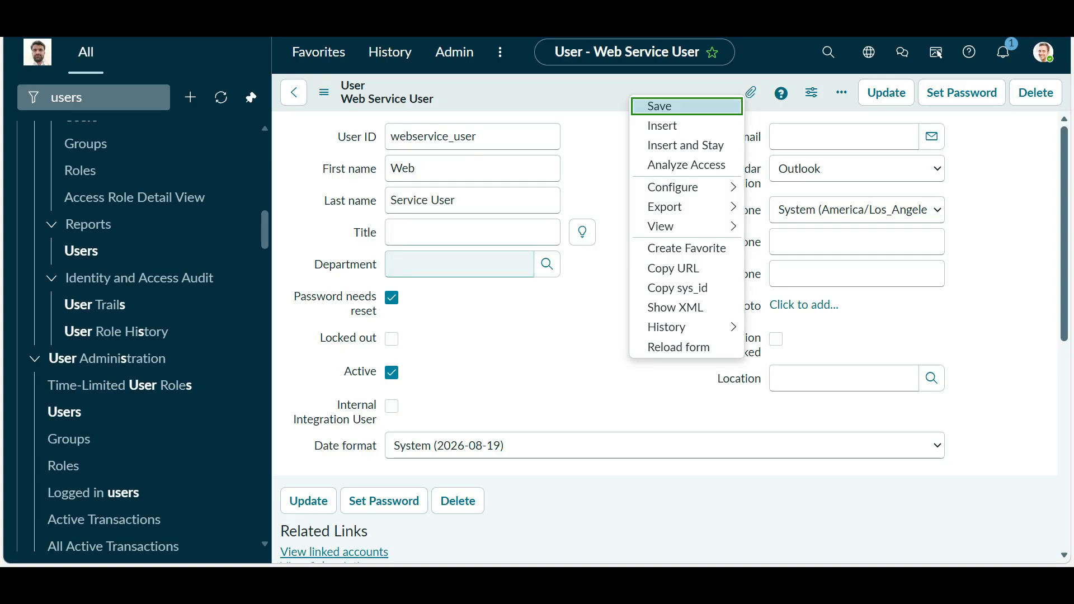
{"action": "key", "text": "Return"}
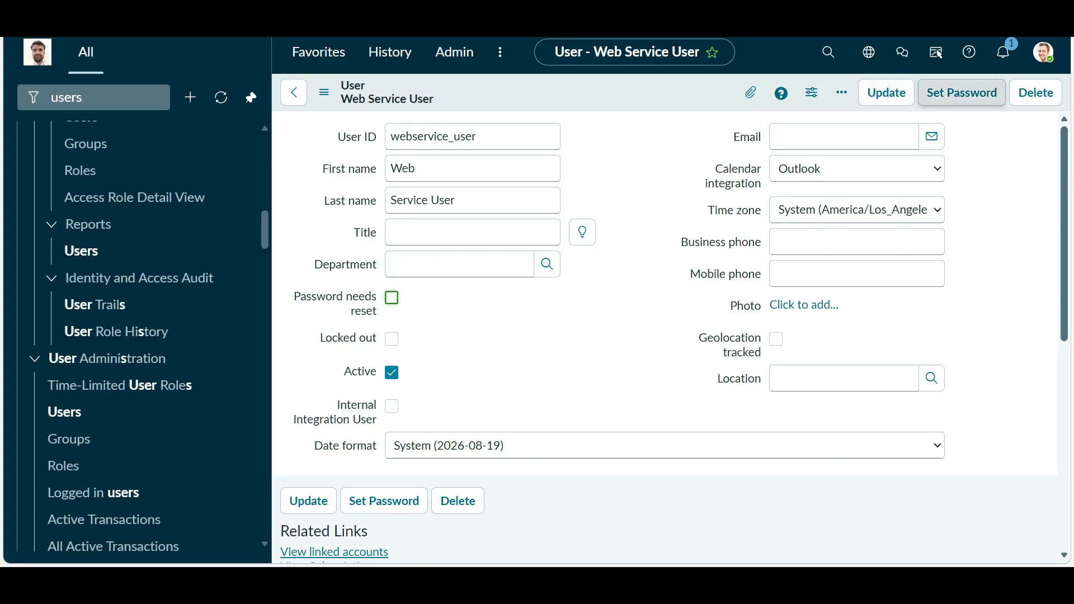
- Generate, copy and save another new password for Web Service User
{"action": "left_click", "coordinate": [962, 92]}
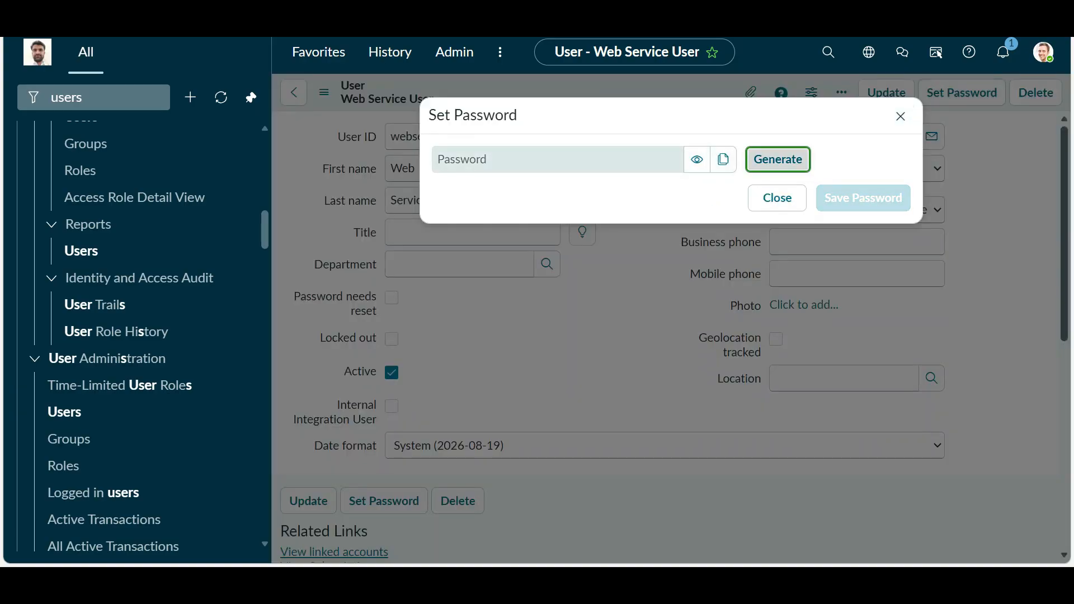
{"action": "left_click", "coordinate": [778, 160]}
{"action": "left_click", "coordinate": [723, 202]}
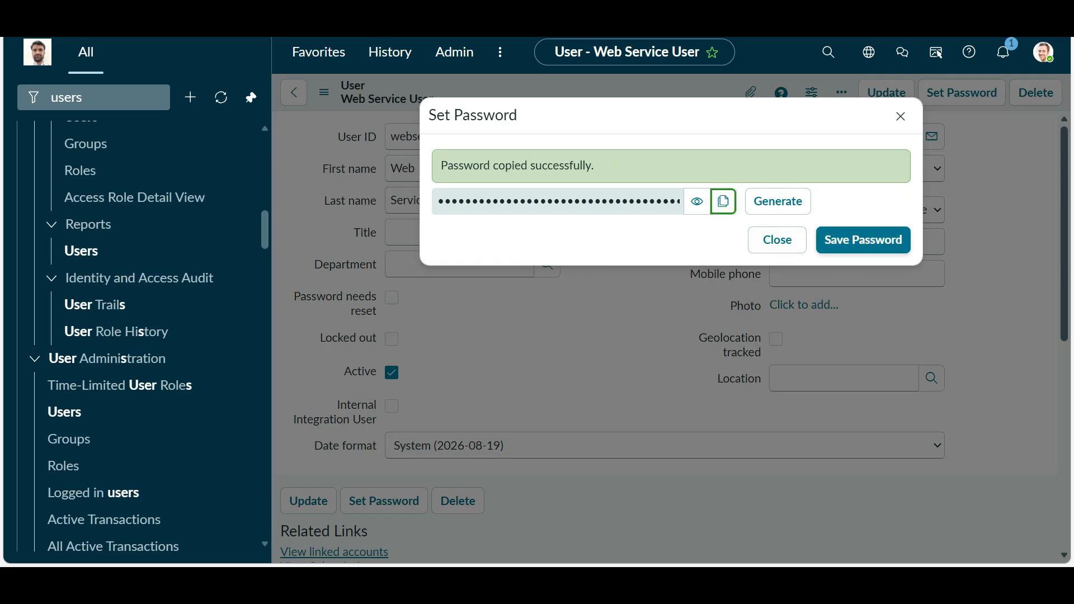
{"action": "left_click", "coordinate": [863, 239]}
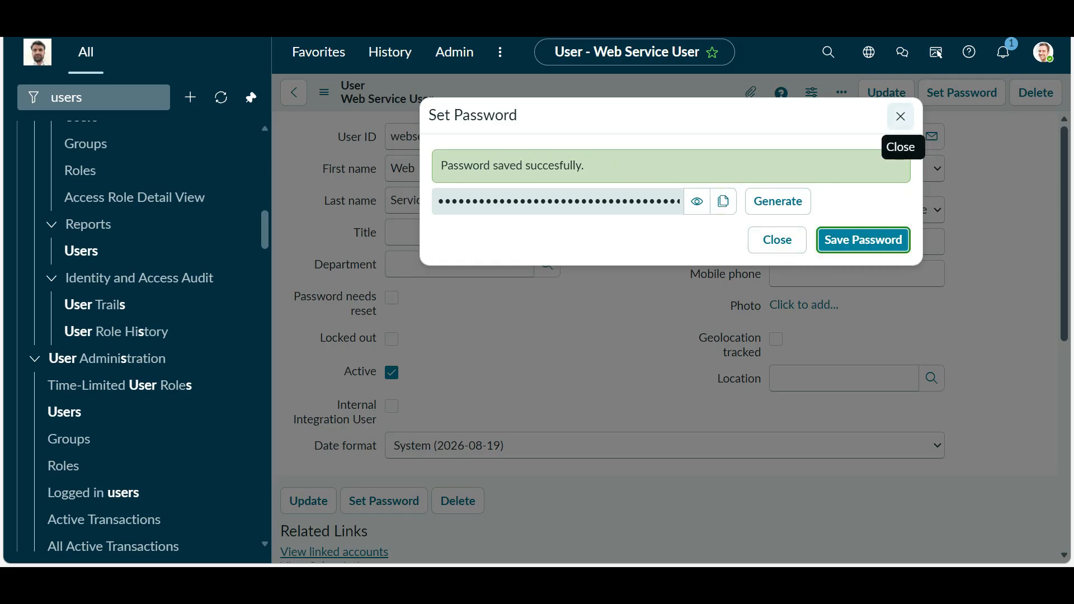
- Reload the user form and dismiss the saved-password suggestions
{"action": "key", "text": "F5"}
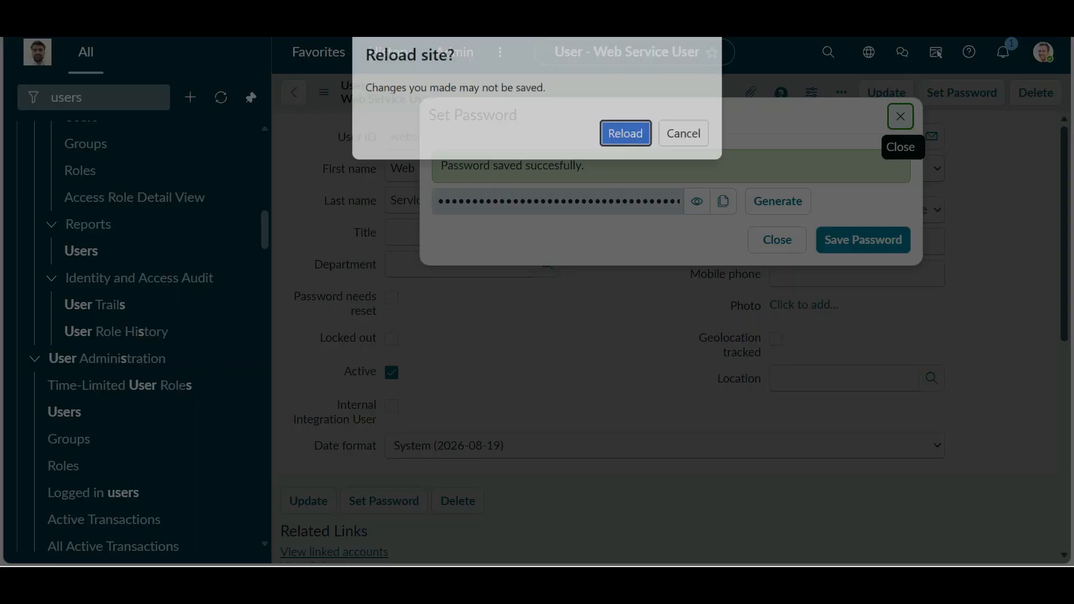
{"action": "key", "text": "Return"}
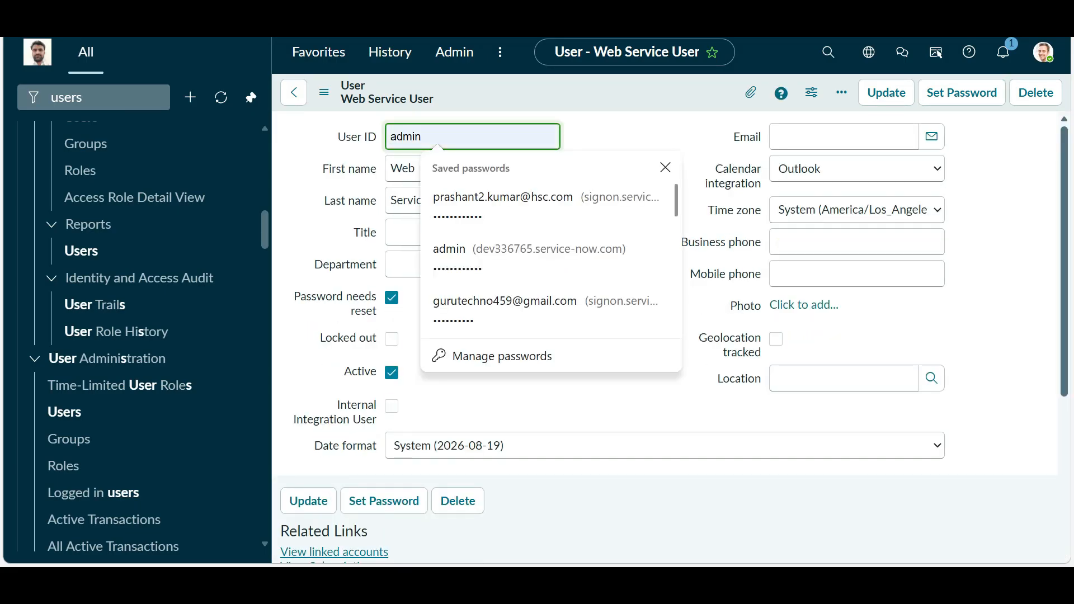
{"action": "left_click", "coordinate": [481, 94]}
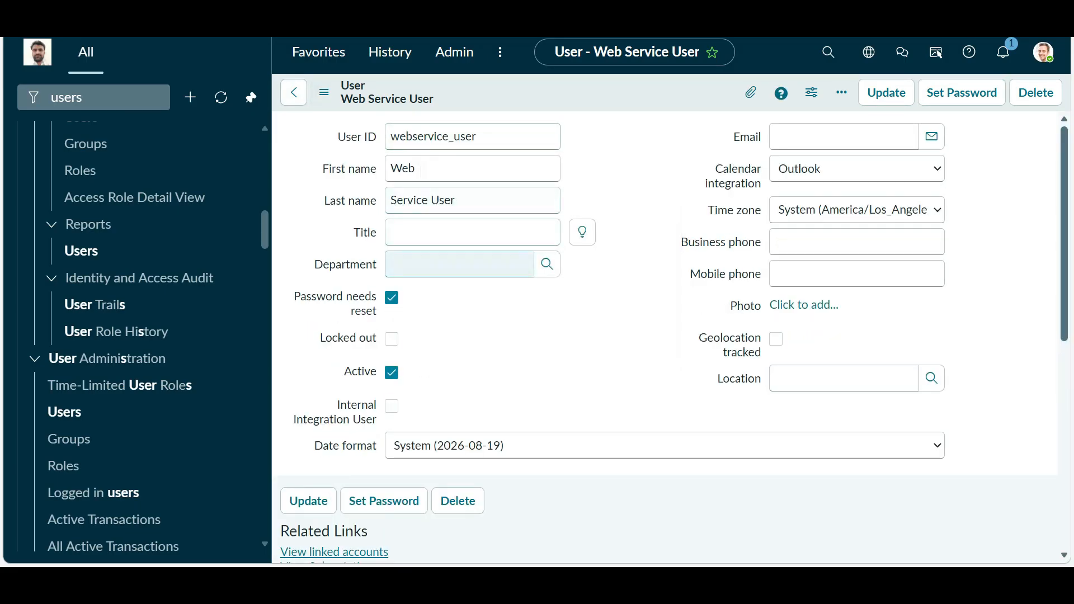
- Filter the navigator for 'rest api' and open System Web Services > REST > REST API Explorer
{"action": "left_click", "coordinate": [93, 97]}
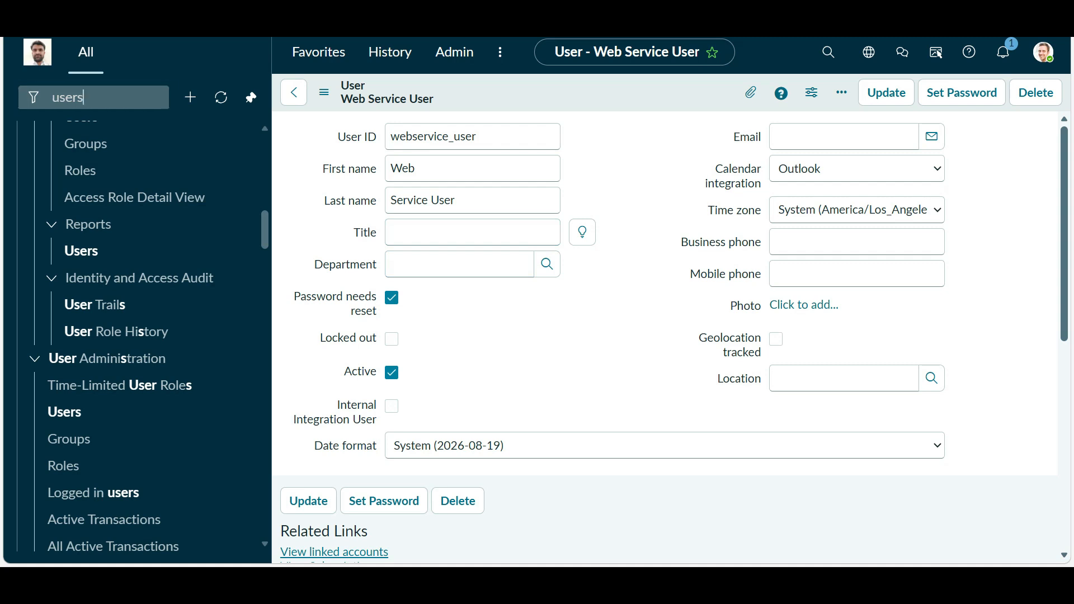
{"action": "left_click", "coordinate": [150, 97]}
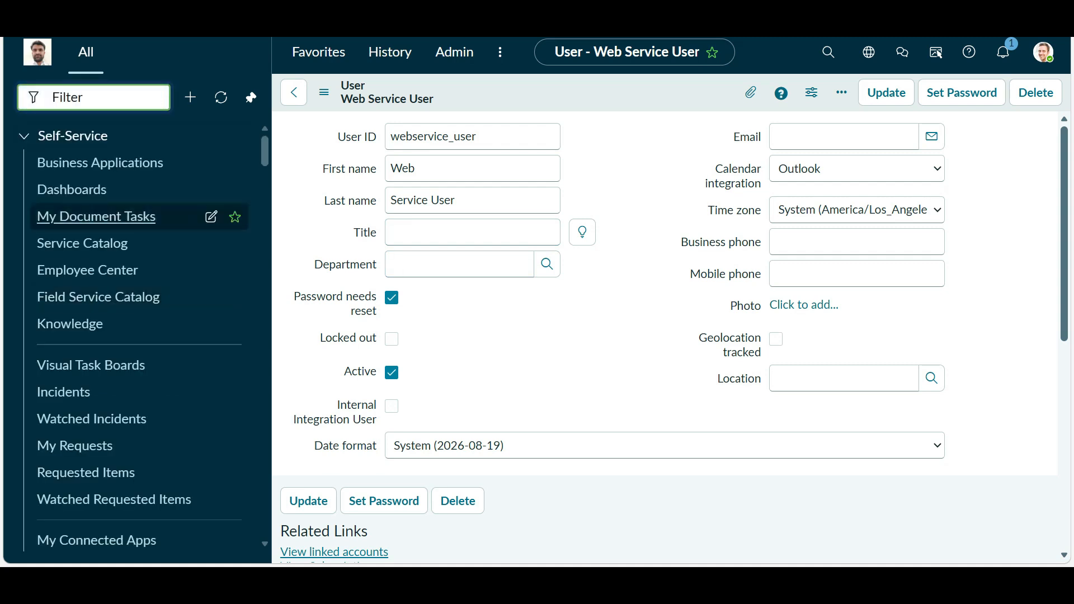
{"action": "type", "text": "r"}
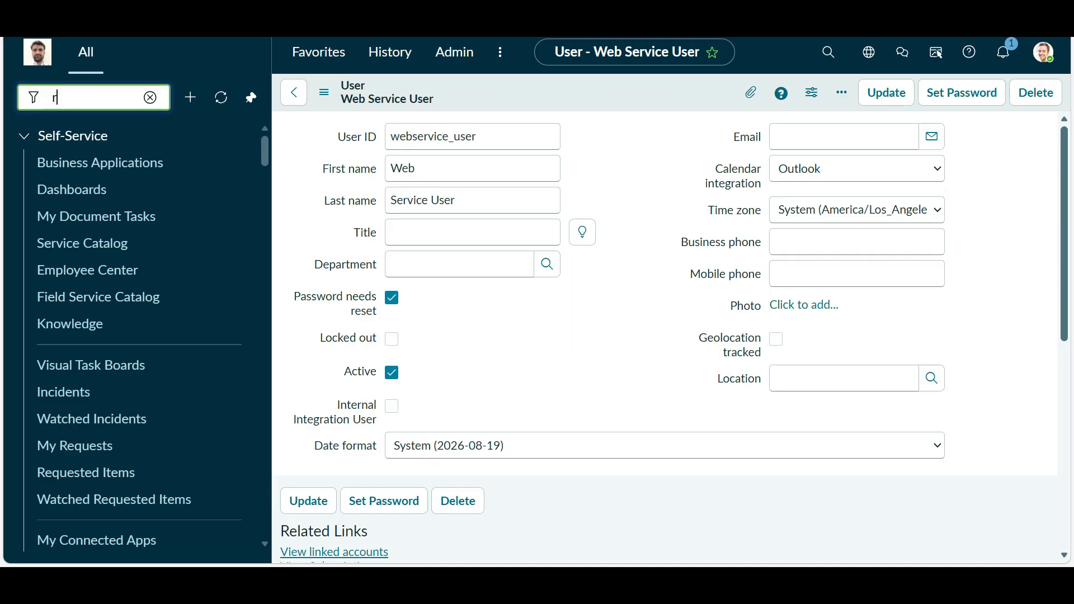
{"action": "type", "text": "est api"}
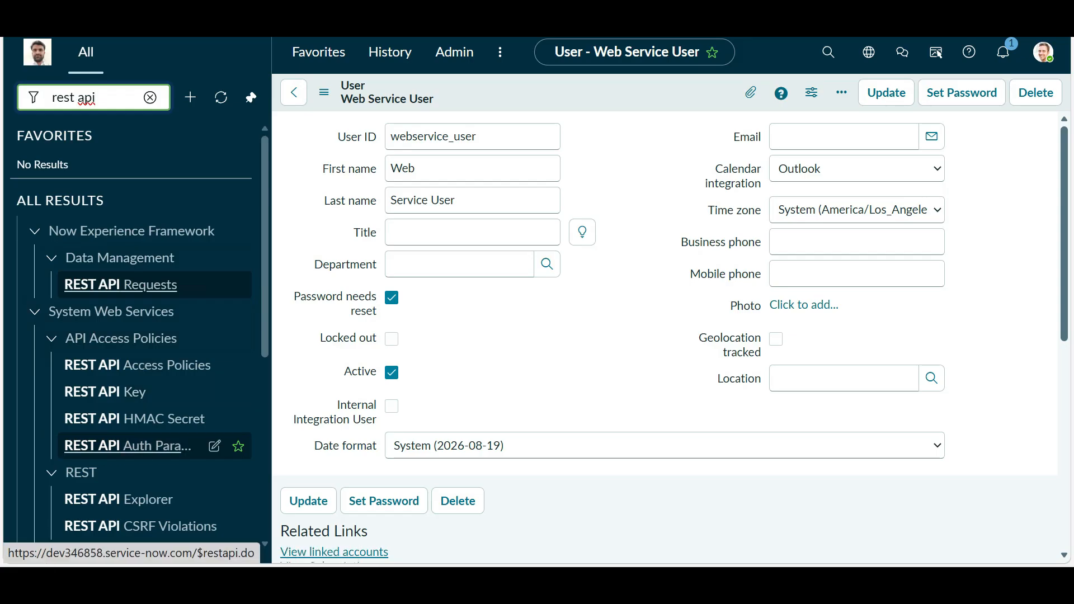
{"action": "scroll", "coordinate": [134, 332], "scroll_direction": "down", "scroll_amount": 3}
{"action": "left_click", "coordinate": [134, 332]}
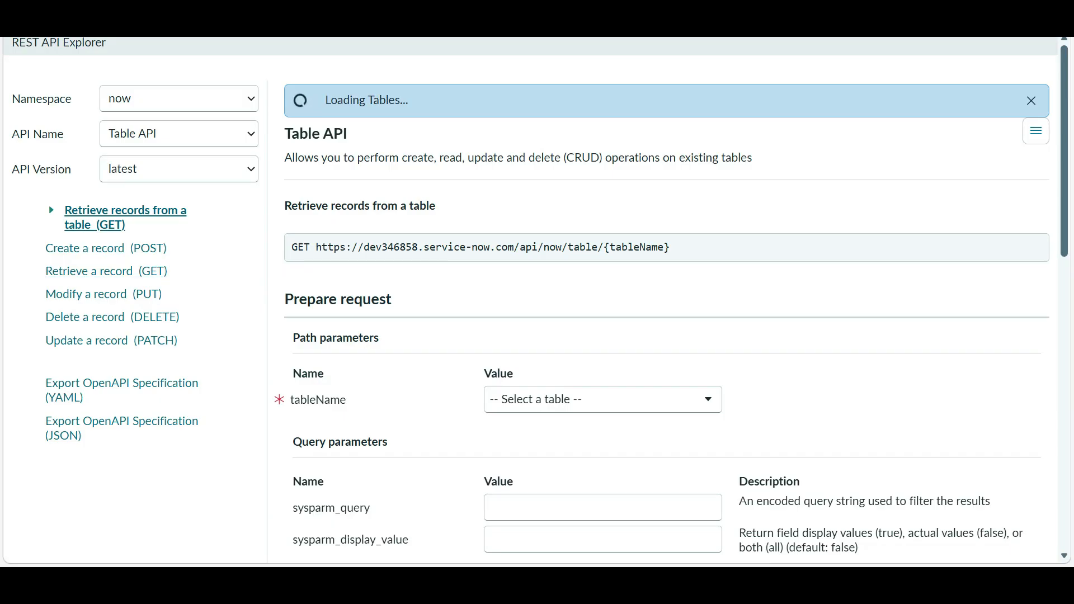
{"action": "scroll", "coordinate": [666, 305], "scroll_direction": "down", "scroll_amount": 8}
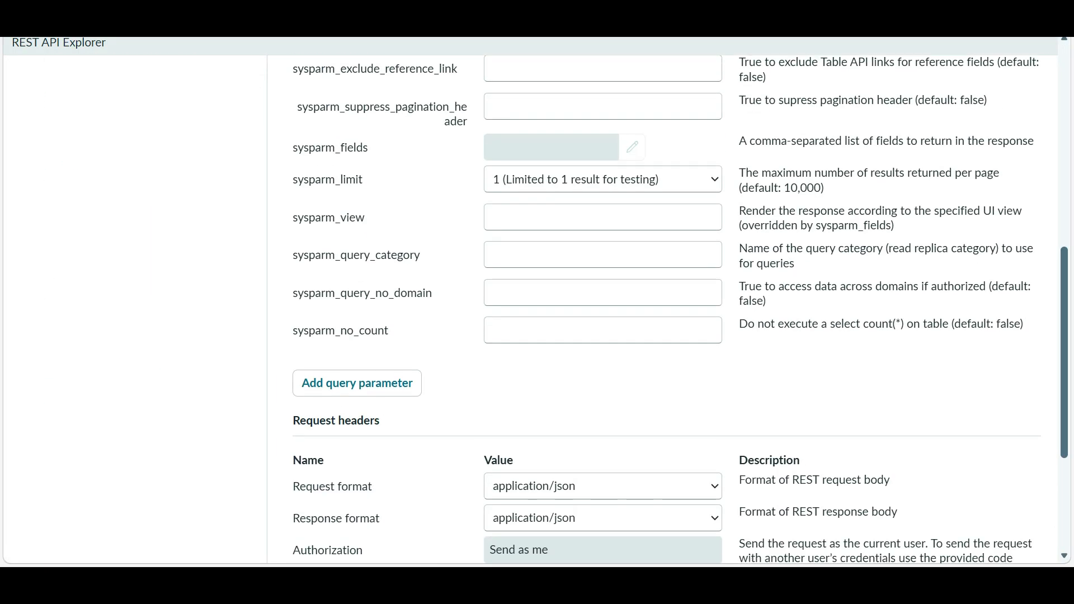
{"action": "scroll", "coordinate": [666, 305], "scroll_direction": "down", "scroll_amount": 4}
{"action": "scroll", "coordinate": [666, 305], "scroll_direction": "up", "scroll_amount": 12}
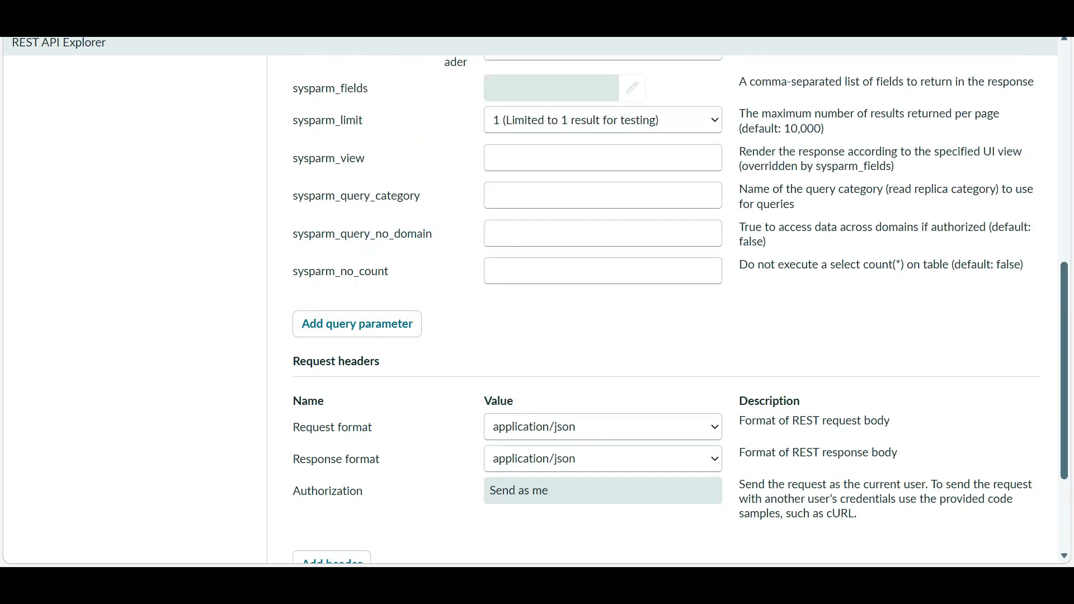
{"action": "scroll", "coordinate": [665, 305], "scroll_direction": "up", "scroll_amount": 1}
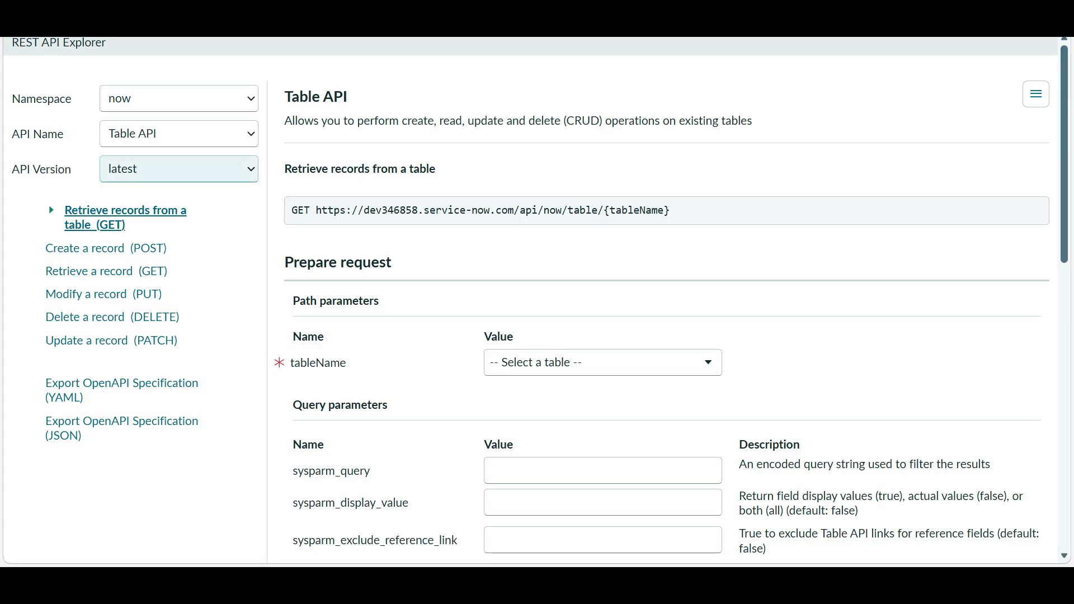
- Set the Table API tableName path parameter to Incident (incident)
{"action": "left_click", "coordinate": [179, 169]}
{"action": "left_click", "coordinate": [179, 169]}
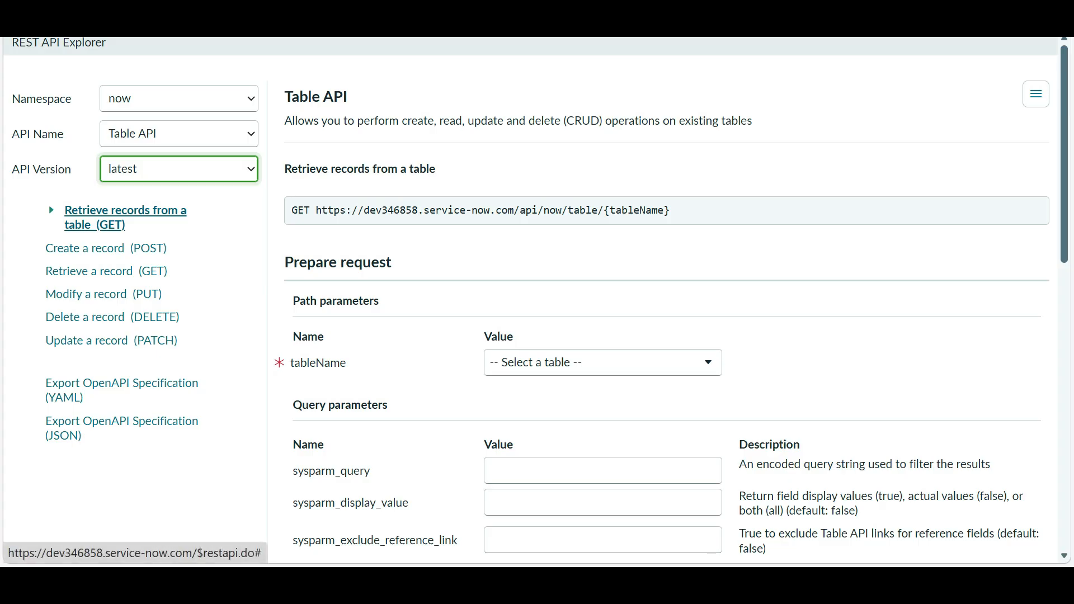
{"action": "left_click", "coordinate": [603, 362]}
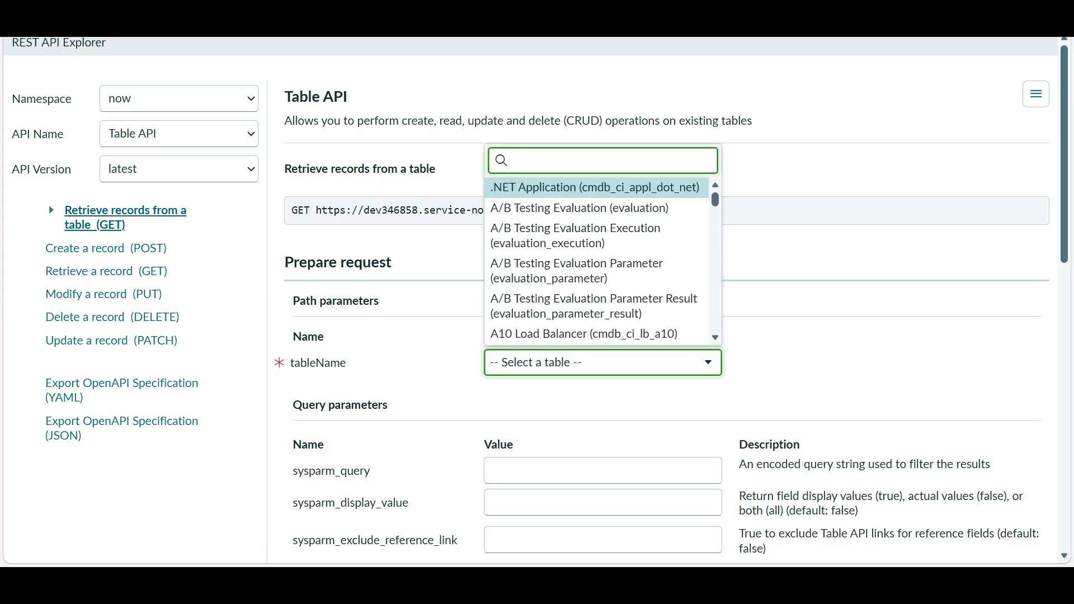
{"action": "type", "text": "incident"}
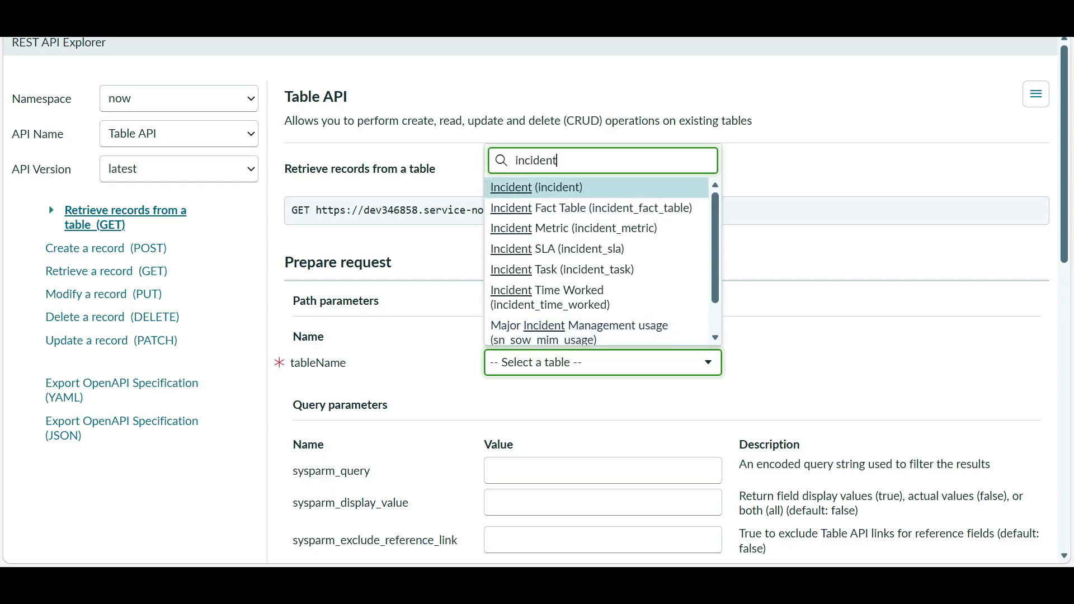
{"action": "left_click", "coordinate": [565, 188]}
- Select and copy the GET request URL for the incident table
{"action": "scroll", "coordinate": [666, 318], "scroll_direction": "down", "scroll_amount": 3}
{"action": "scroll", "coordinate": [666, 318], "scroll_direction": "up", "scroll_amount": 3}
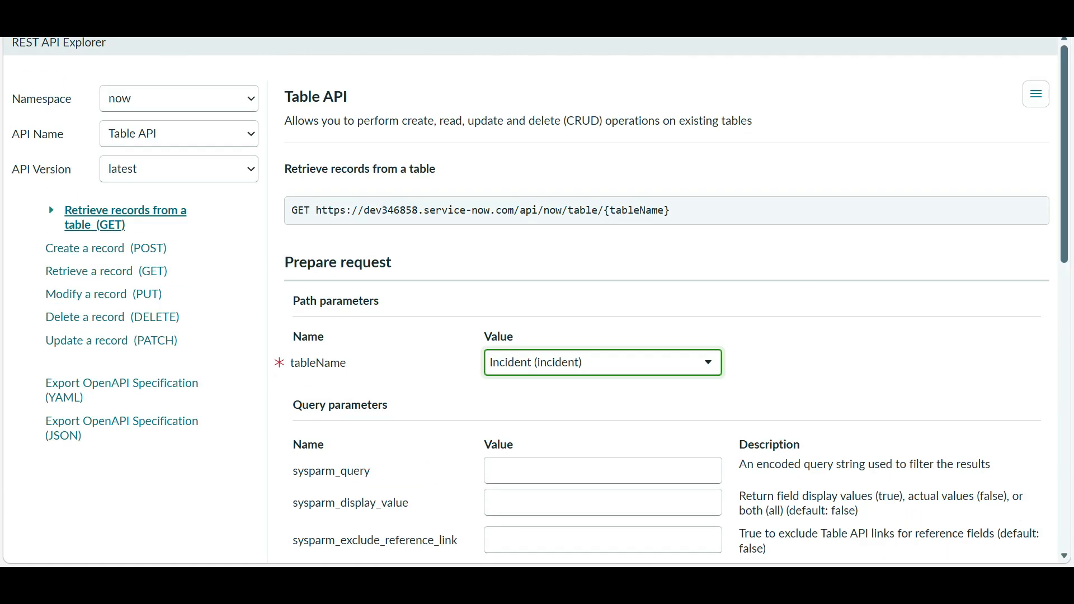
{"action": "left_click_drag", "start_coordinate": [670, 210], "coordinate": [315, 211]}
{"action": "key", "text": "ctrl+c"}
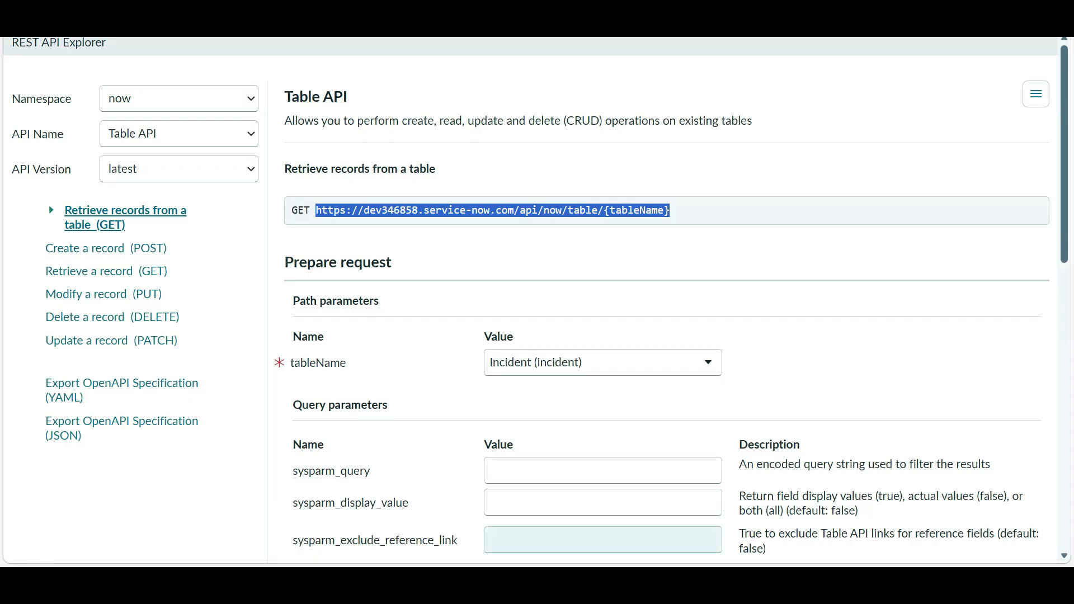
{"action": "key", "text": "super"}
- On the other instance, filter the navigator for 'rest message' and open Outbound > REST Message
{"action": "mouse_move", "coordinate": [502, 547]}
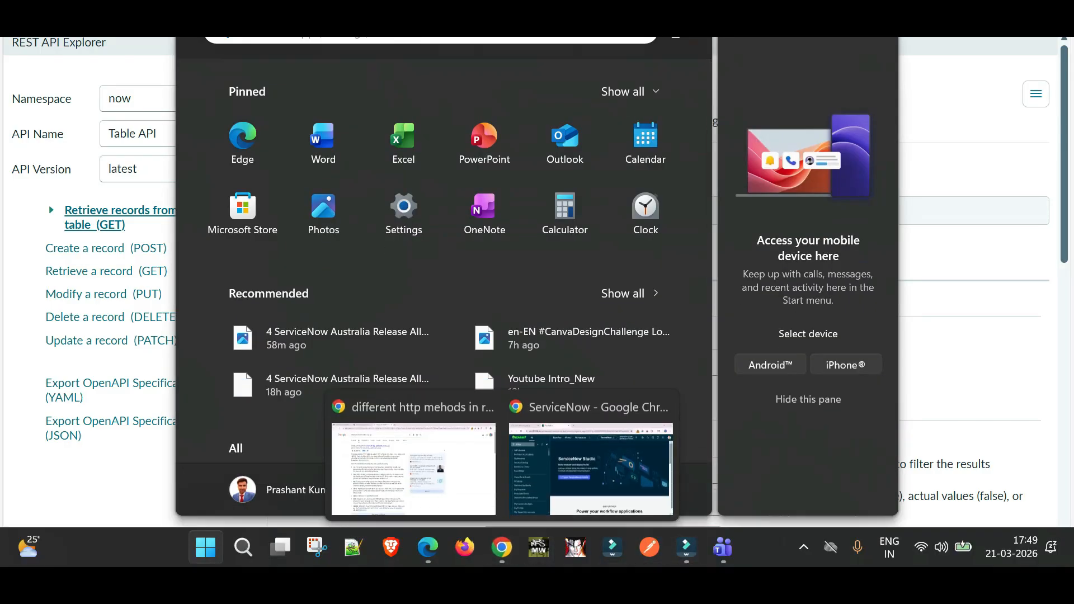
{"action": "left_click", "coordinate": [580, 453]}
{"action": "left_click", "coordinate": [48, 103]}
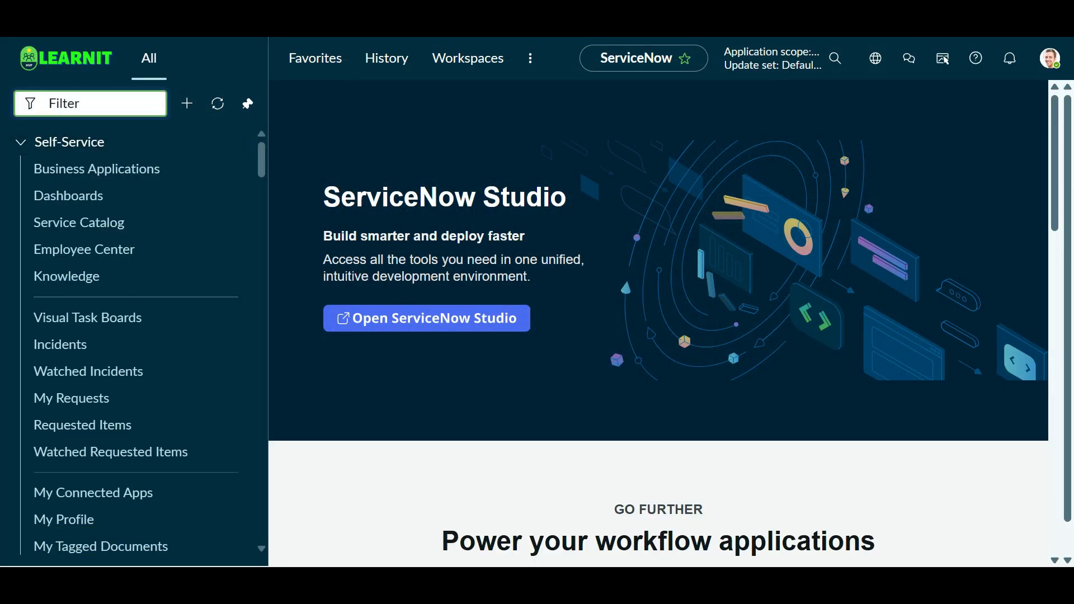
{"action": "type", "text": "rest mesaage"}
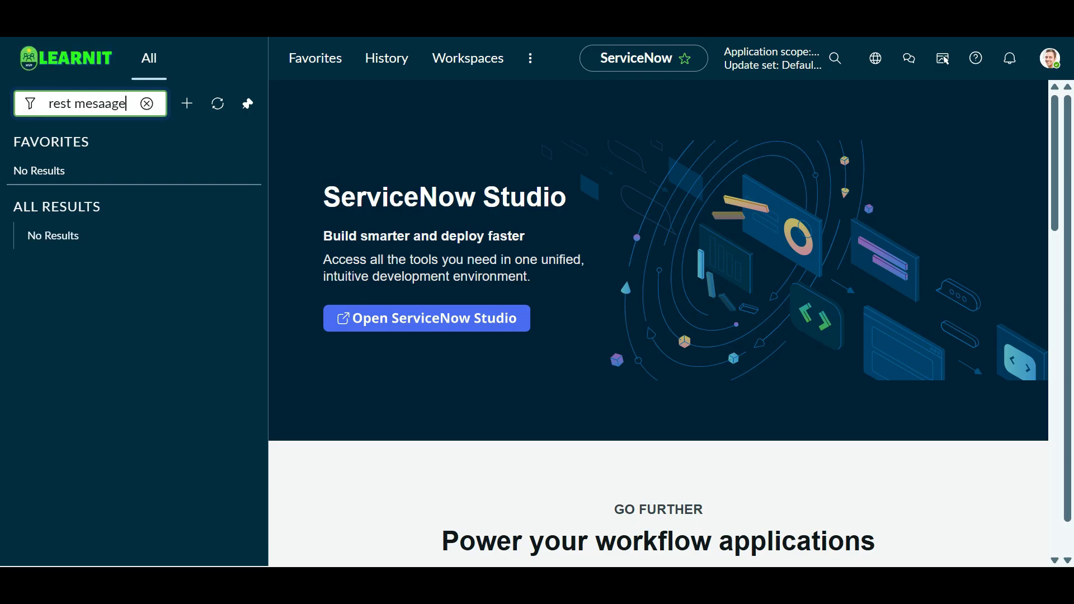
{"action": "key", "text": "BackSpace"}
{"action": "type", "text": "s"}
{"action": "left_click", "coordinate": [105, 291]}
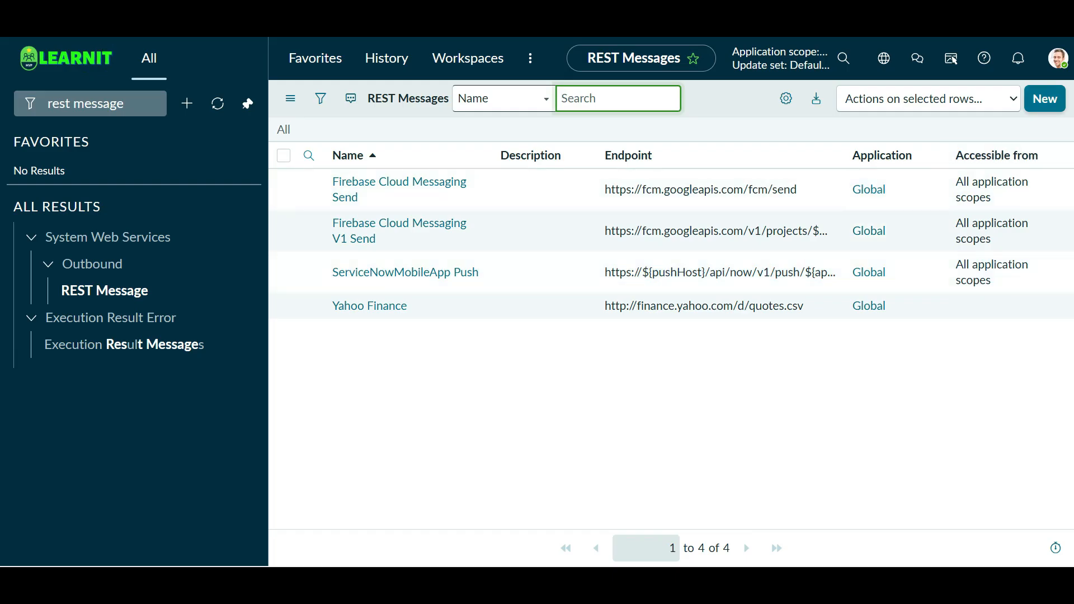
- Create a REST Message named 'ServiceNow - ServiceNow Integration' with the copied Table API URL as Endpoint
{"action": "left_click", "coordinate": [1045, 99]}
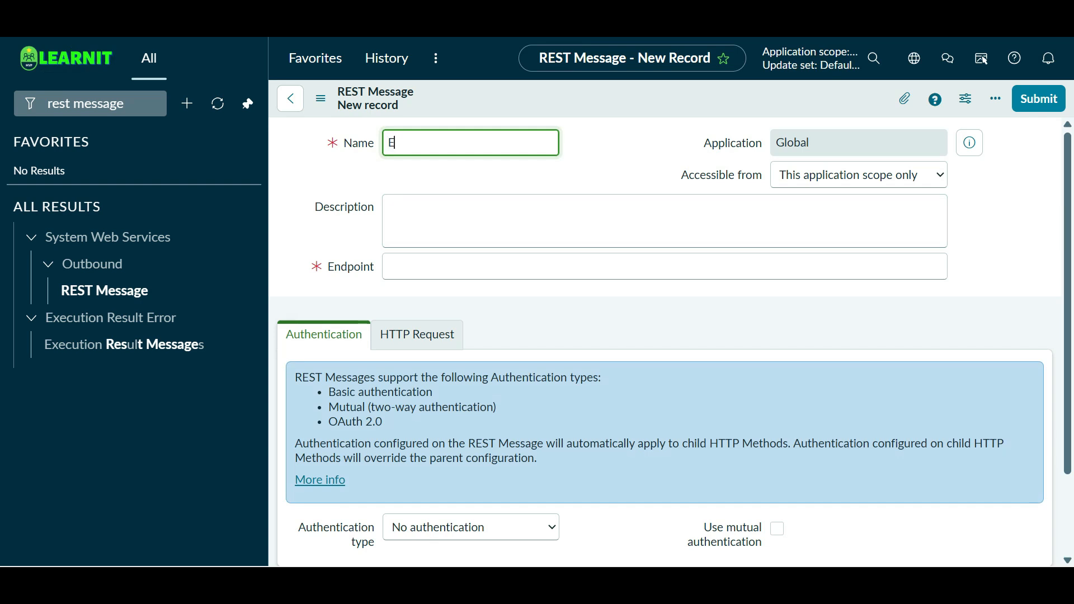
{"action": "type", "text": "SER"}
{"action": "key", "text": "BackSpace"}
{"action": "key", "text": "BackSpace"}
{"action": "key", "text": "BackSpace"}
{"action": "type", "text": "SER"}
{"action": "key", "text": "BackSpace"}
{"action": "key", "text": "BackSpace"}
{"action": "key", "text": "BackSpace"}
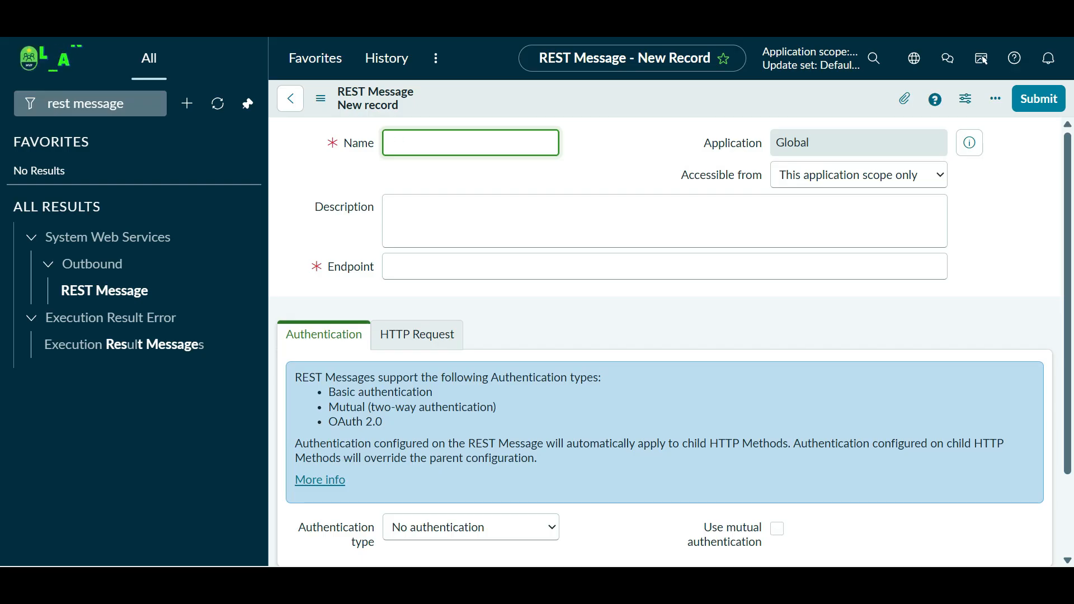
{"action": "type", "text": "Service"}
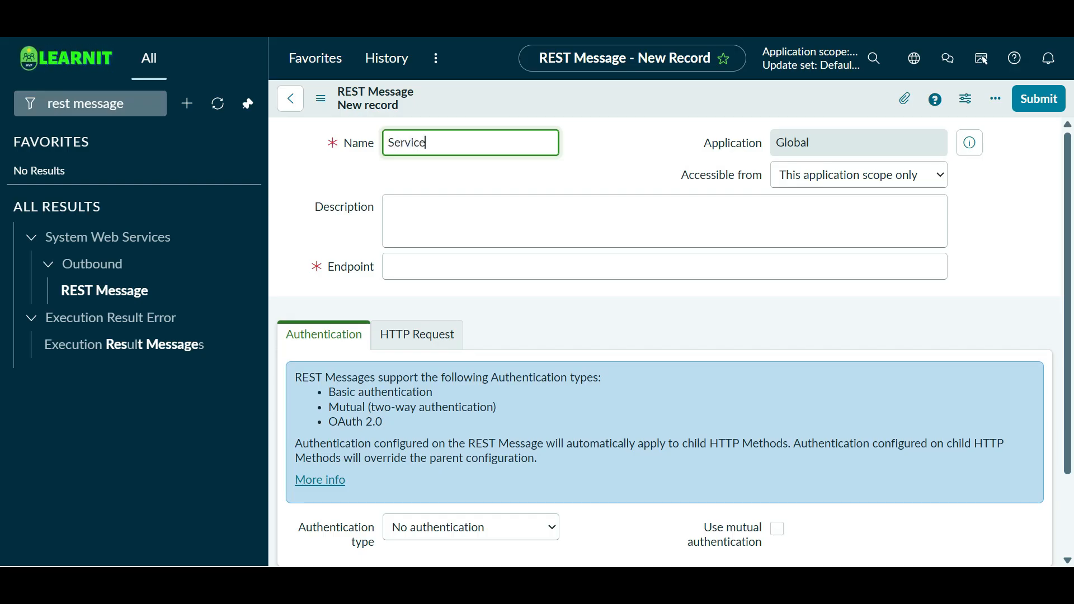
{"action": "type", "text": "Now - ServiceNow In"}
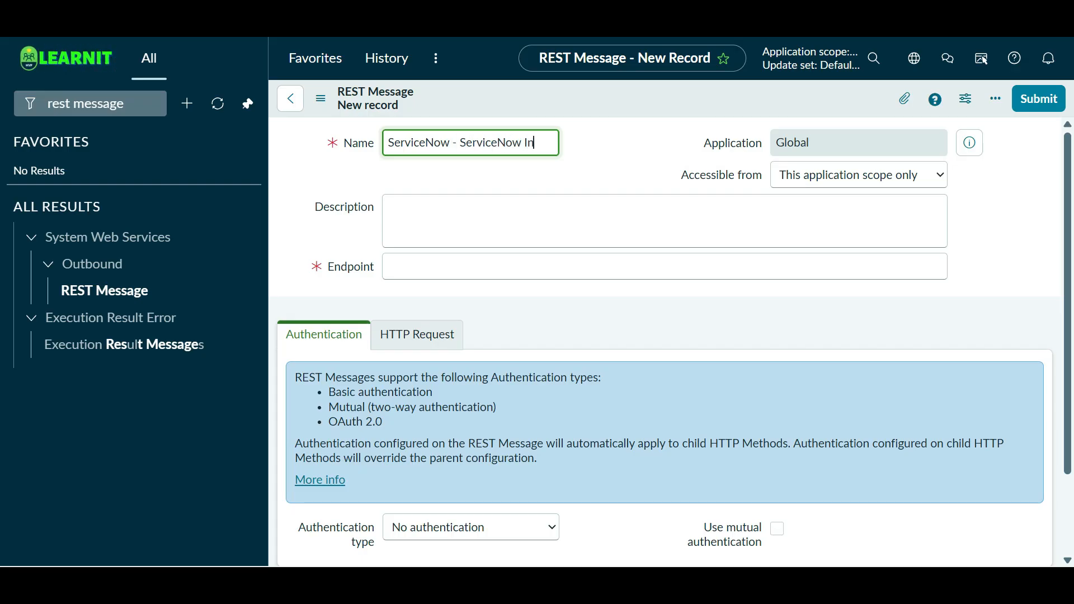
{"action": "type", "text": "tegration"}
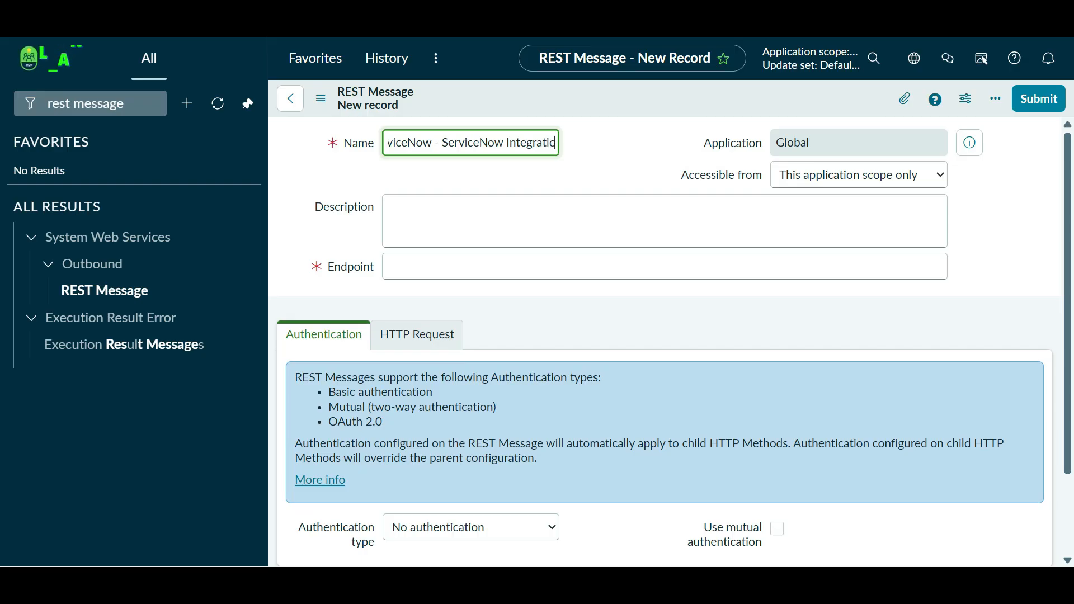
{"action": "key", "text": "Tab"}
{"action": "key", "text": "Tab"}
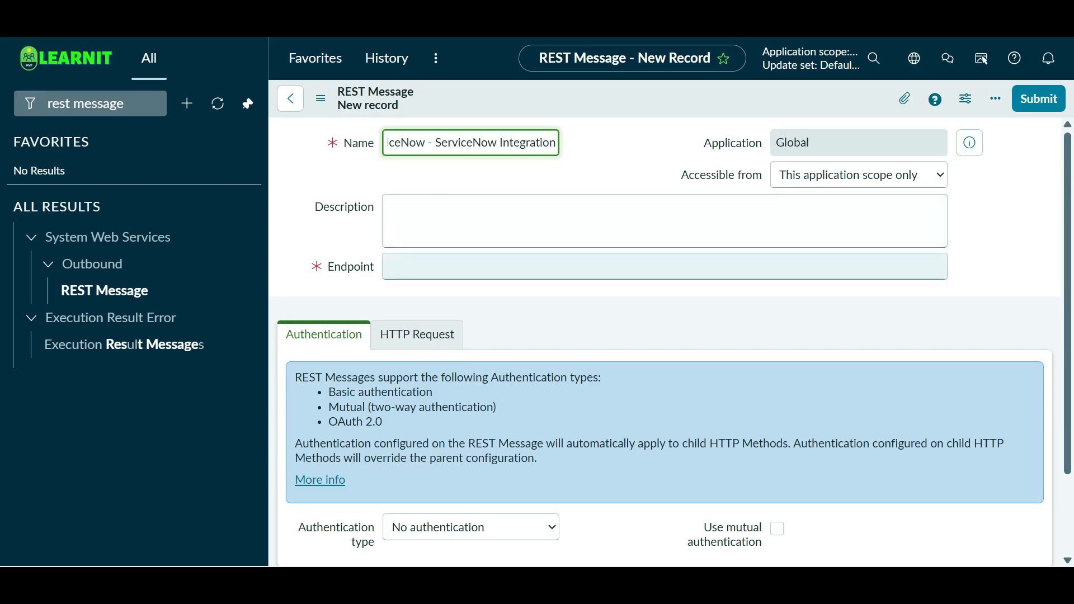
{"action": "key", "text": "ctrl+v"}
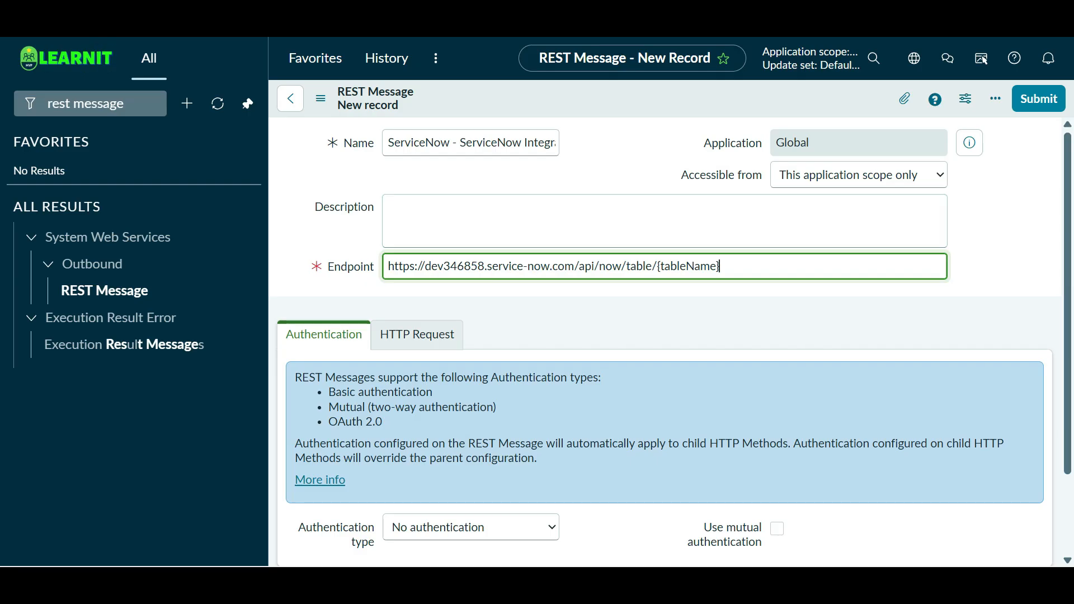
- Replace the {tableName} placeholder in the Endpoint with 'incident' and show the Authentication type choices
{"action": "left_click", "coordinate": [626, 266]}
{"action": "left_click_drag", "start_coordinate": [721, 266], "coordinate": [657, 266]}
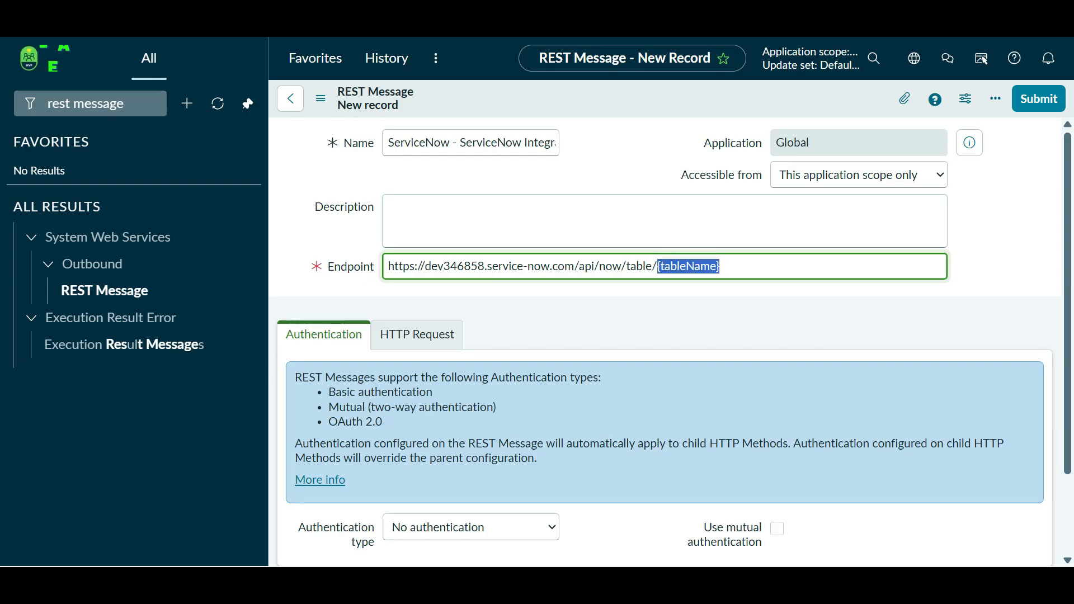
{"action": "type", "text": "incide"}
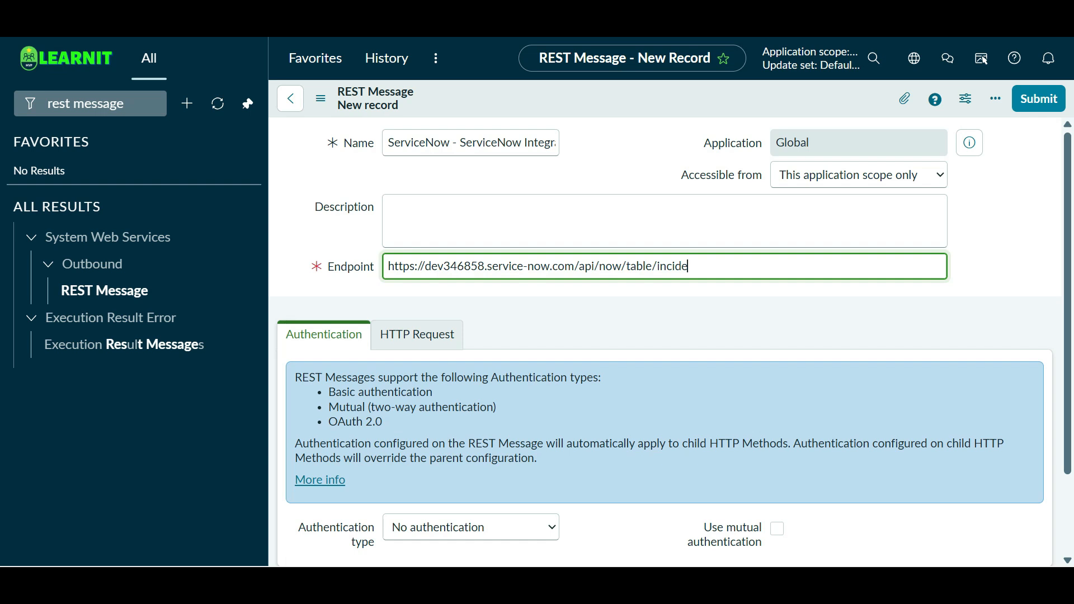
{"action": "type", "text": "nt"}
{"action": "key", "text": "Tab"}
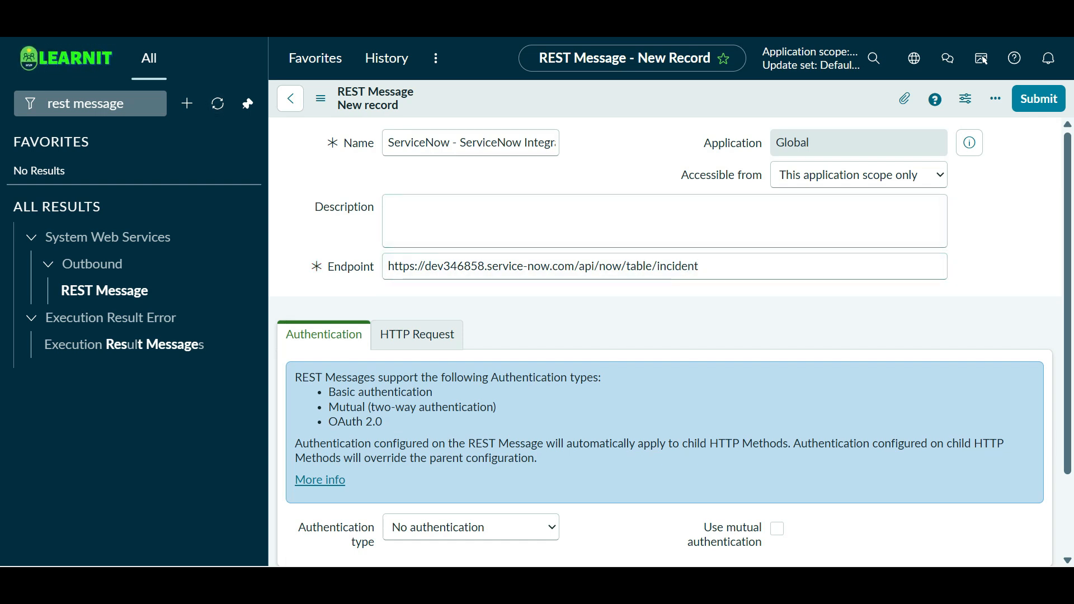
{"action": "scroll", "coordinate": [471, 336], "scroll_direction": "down", "scroll_amount": 3}
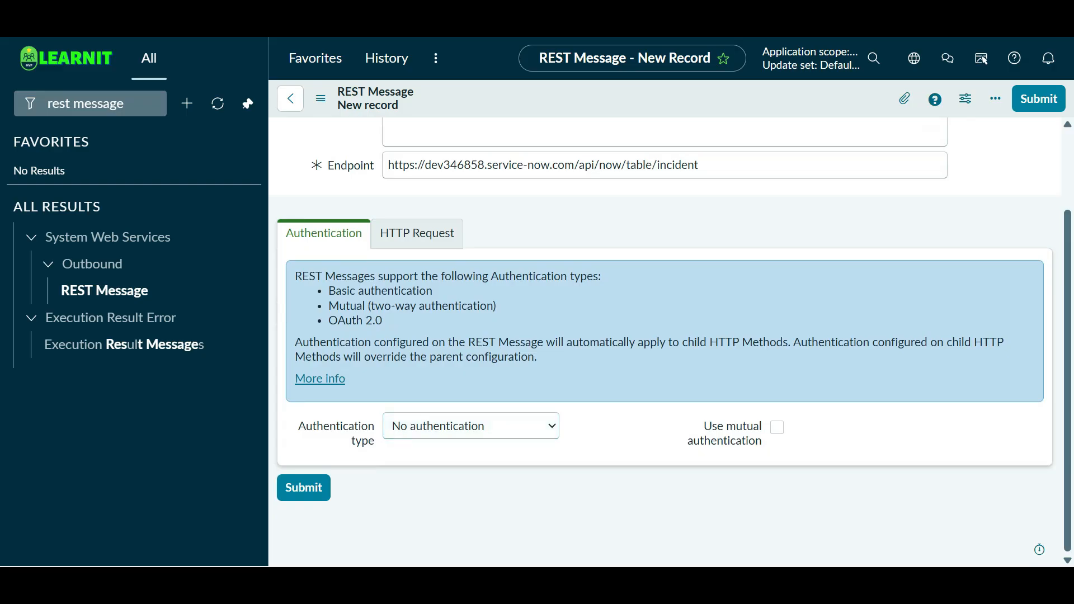
{"action": "scroll", "coordinate": [471, 325], "scroll_direction": "up", "scroll_amount": 3}
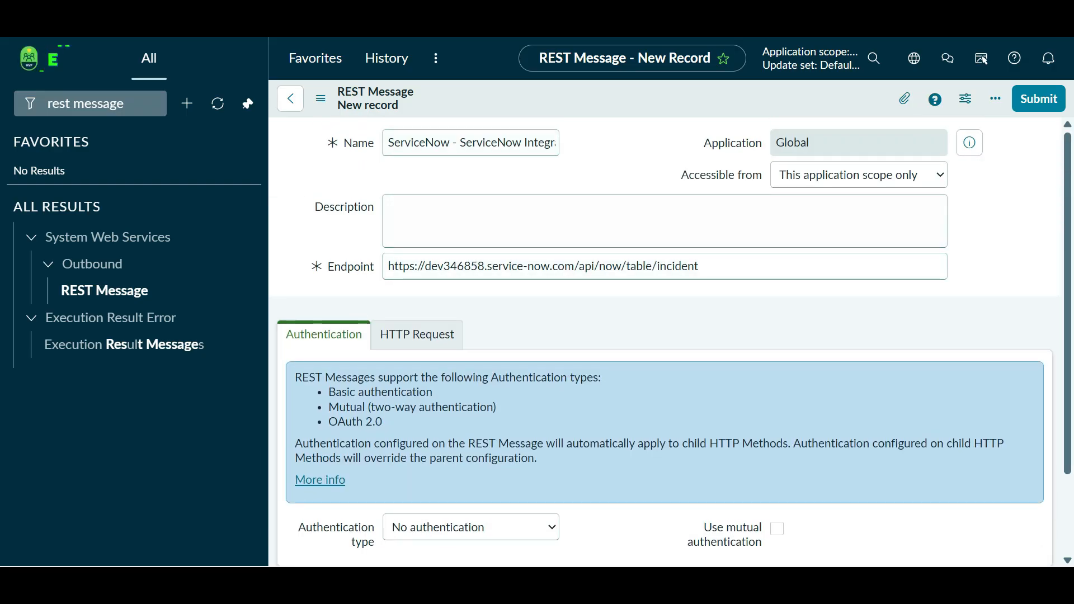
{"action": "scroll", "coordinate": [471, 336], "scroll_direction": "down", "scroll_amount": 2}
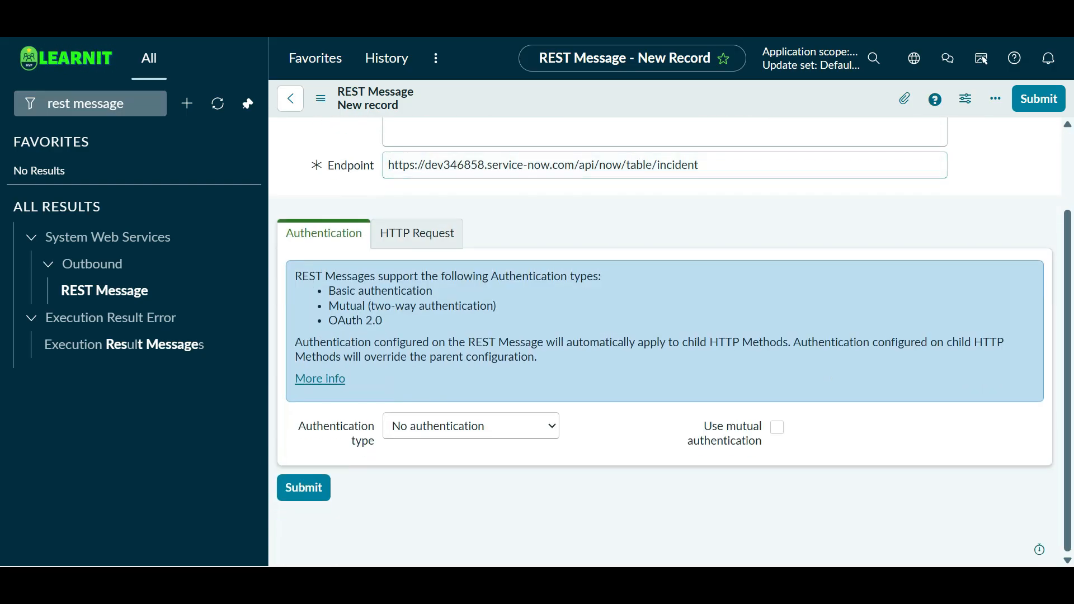
{"action": "left_click", "coordinate": [471, 426]}
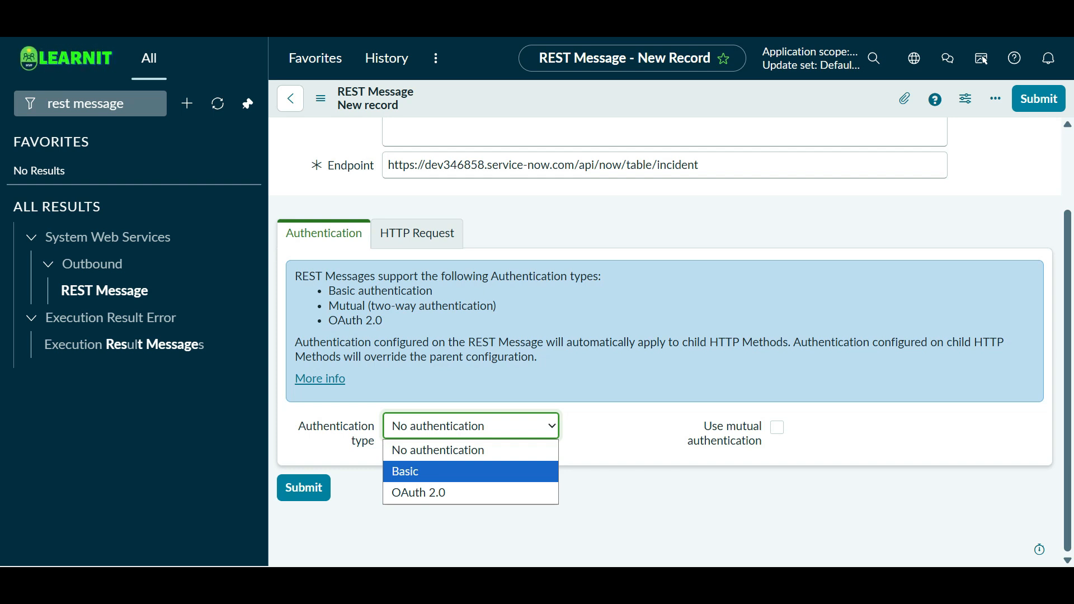
- Set Authentication type to Basic and start a new profile from the Basic auth profile lookup
{"action": "key", "text": "Return"}
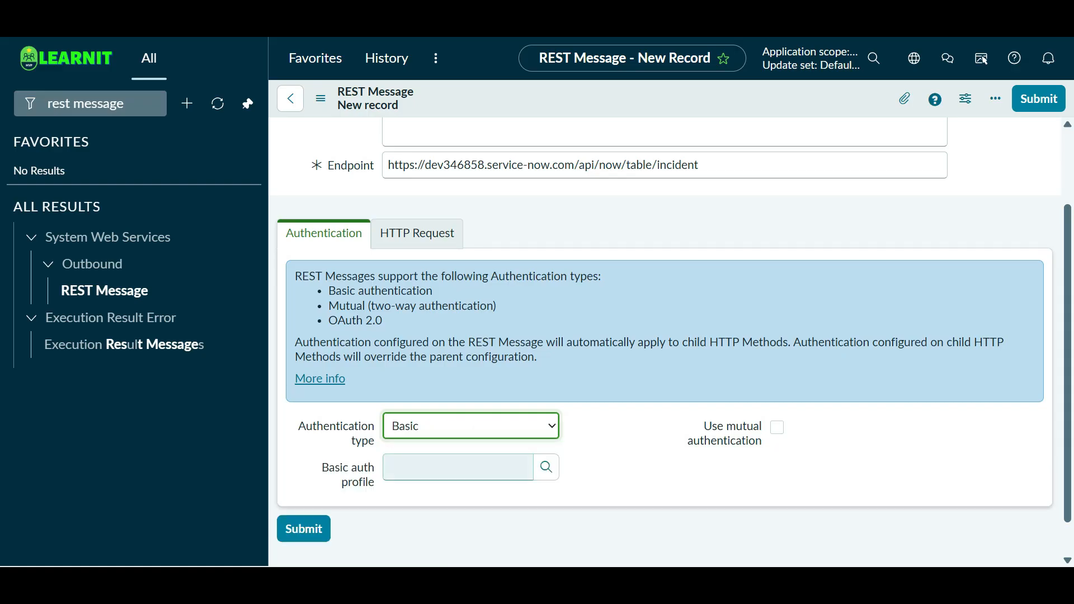
{"action": "left_click", "coordinate": [546, 467]}
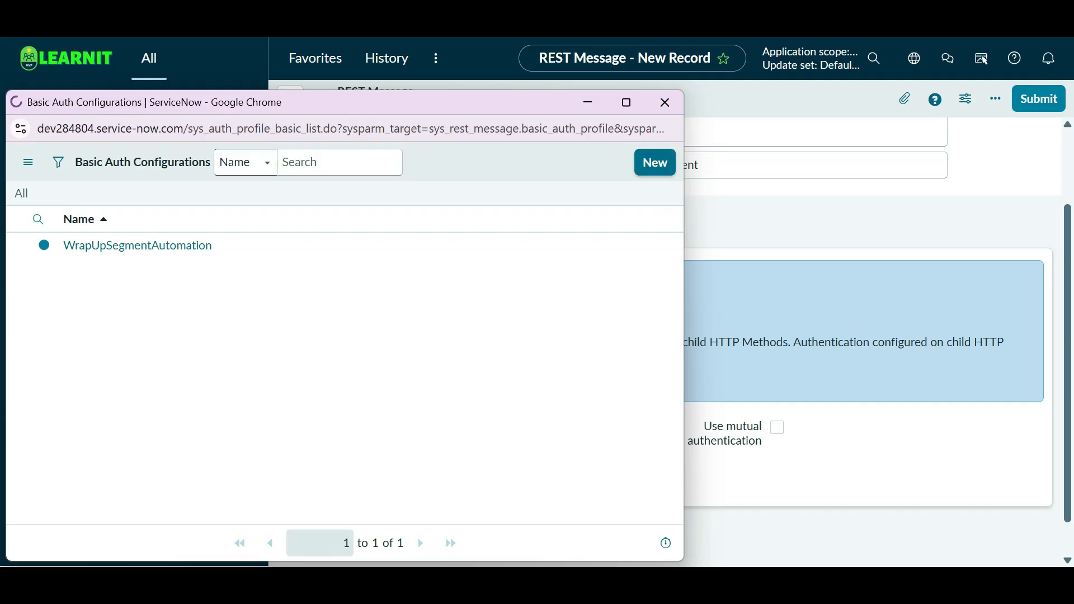
{"action": "key", "text": "Return"}
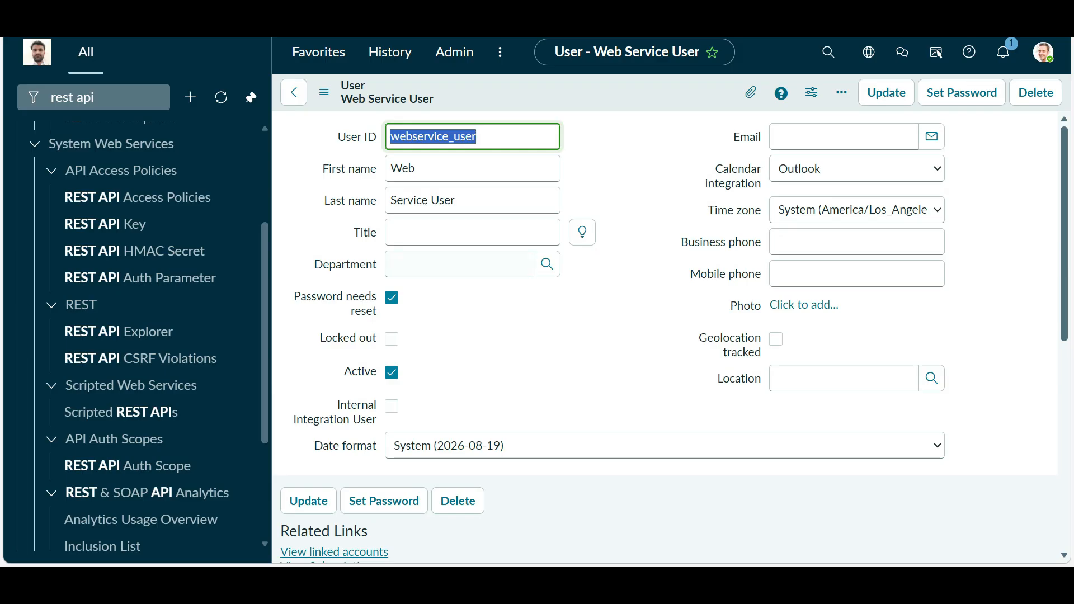
- Generate, copy and save a fresh Web Service User password, then return to the REST Message window
{"action": "left_click", "coordinate": [383, 501]}
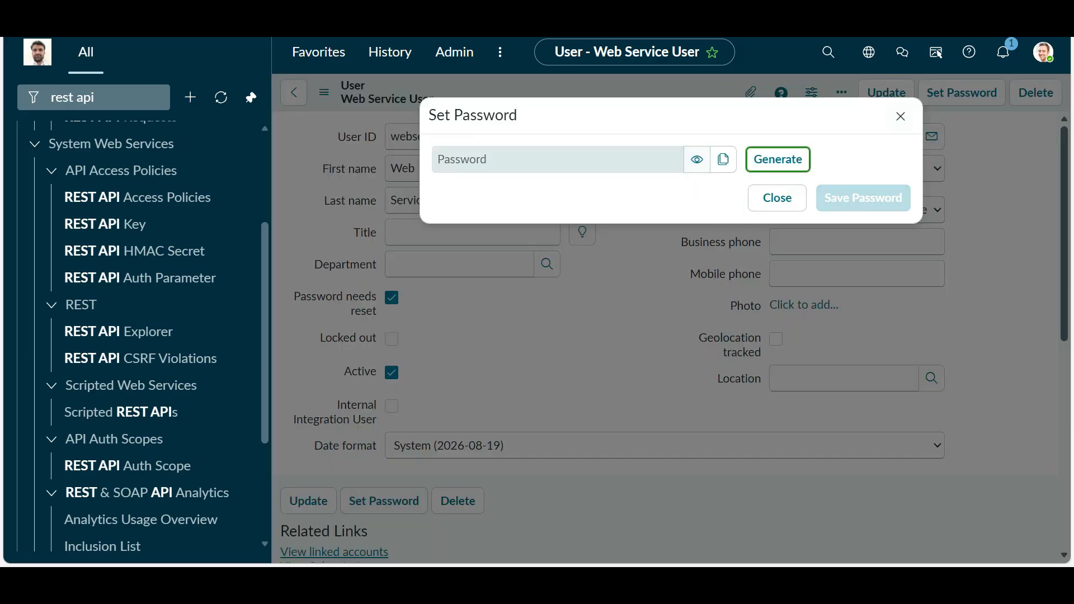
{"action": "left_click", "coordinate": [778, 159]}
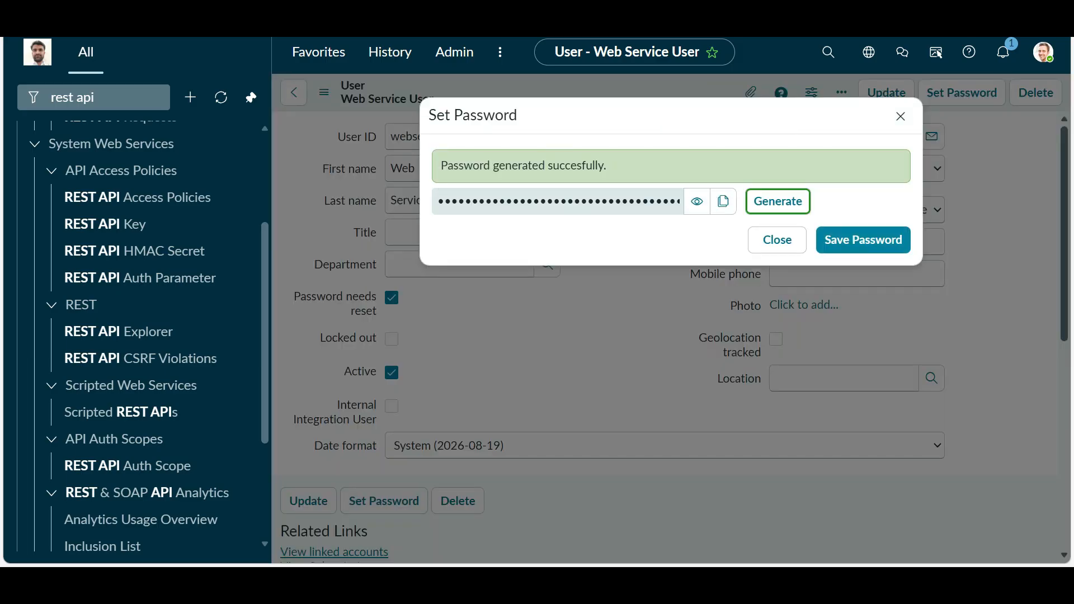
{"action": "left_click", "coordinate": [724, 202]}
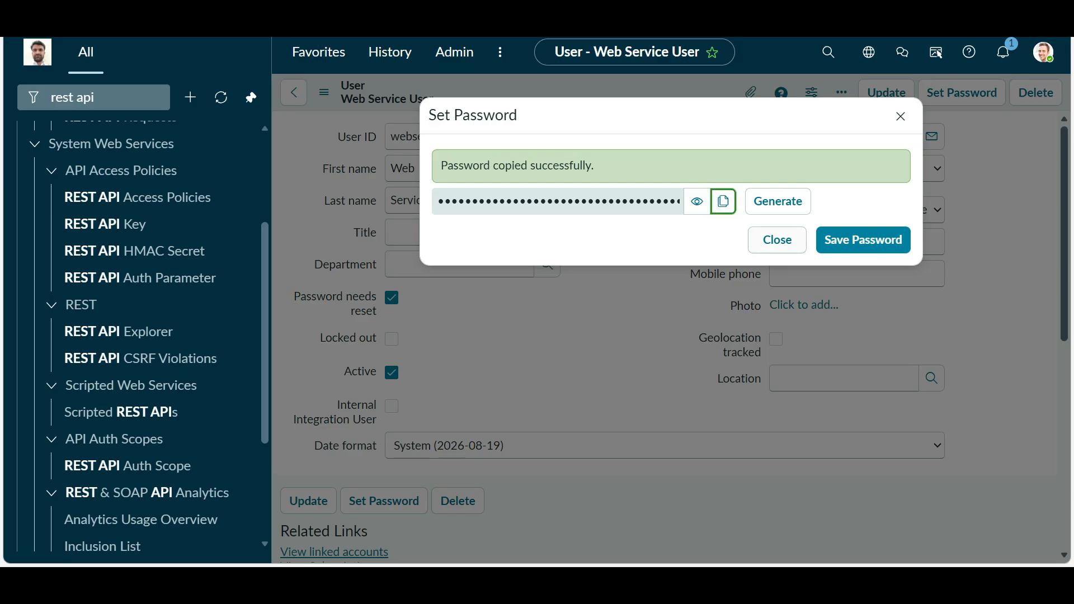
{"action": "left_click", "coordinate": [863, 240]}
{"action": "left_click", "coordinate": [901, 116]}
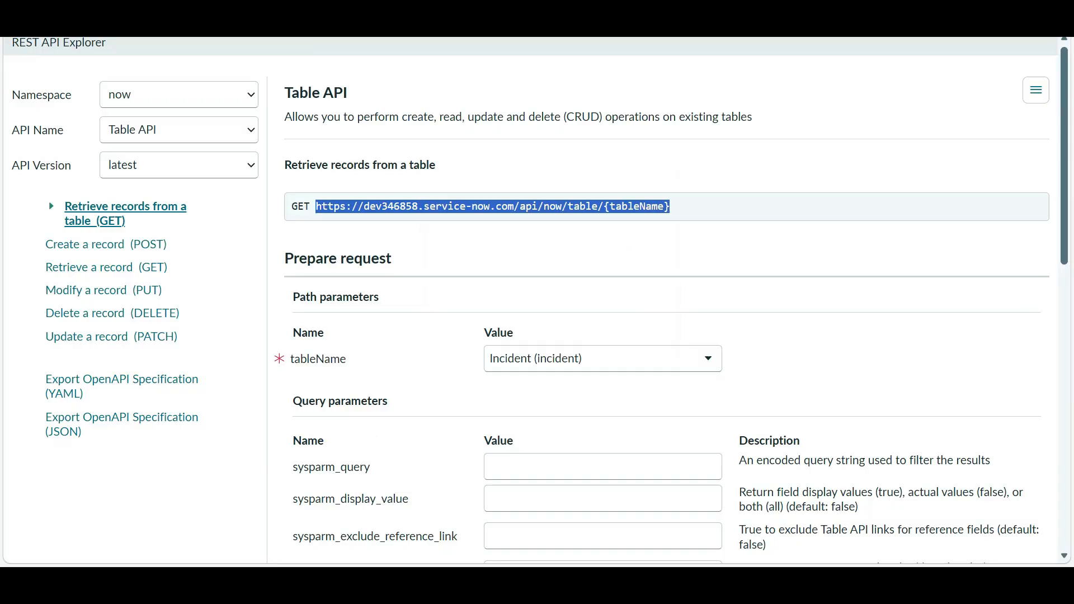
{"action": "scroll", "coordinate": [666, 336], "scroll_direction": "down", "scroll_amount": 15}
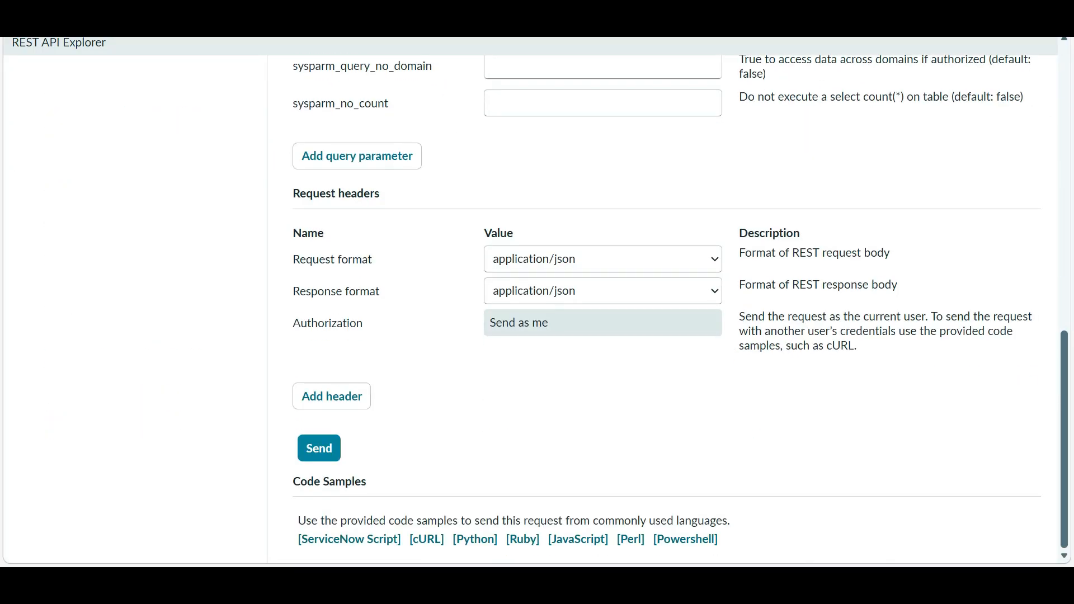
{"action": "scroll", "coordinate": [666, 336], "scroll_direction": "up", "scroll_amount": 15}
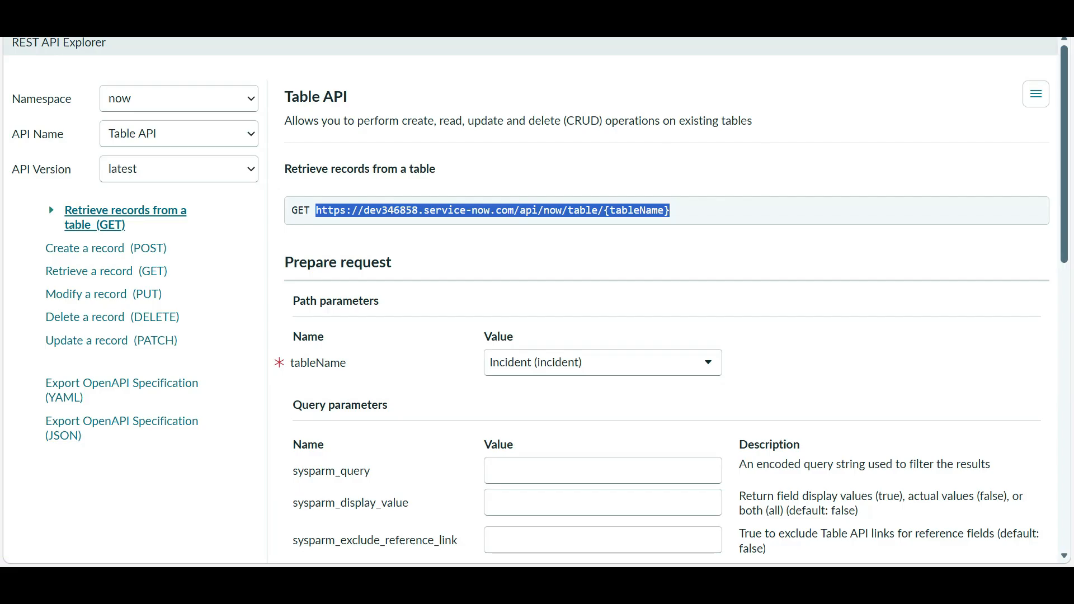
{"action": "key", "text": "alt+Tab"}
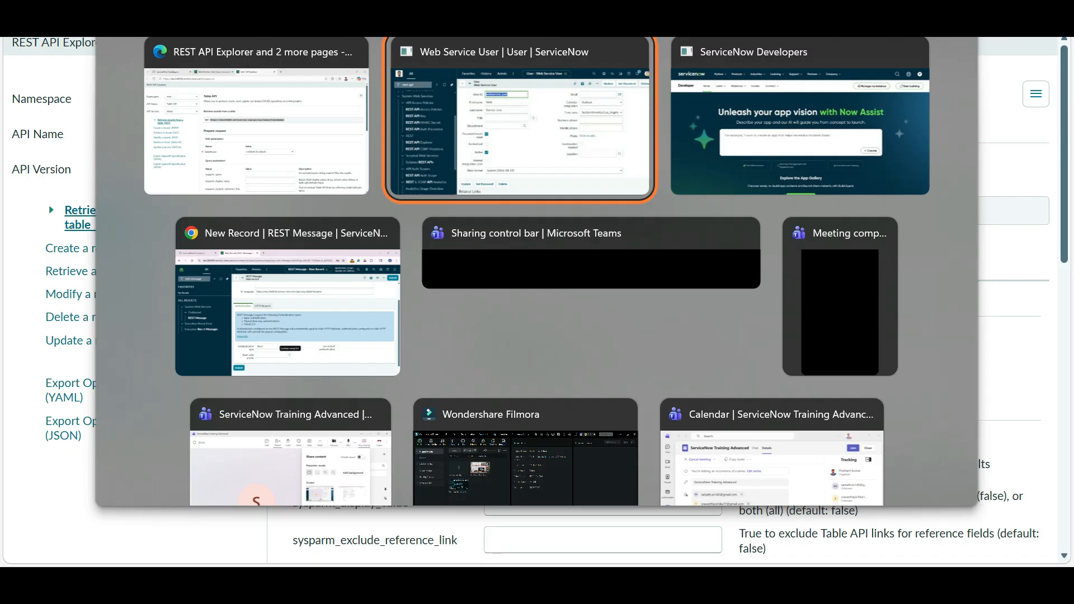
{"action": "key", "text": "Tab"}
{"action": "key", "text": "Tab"}
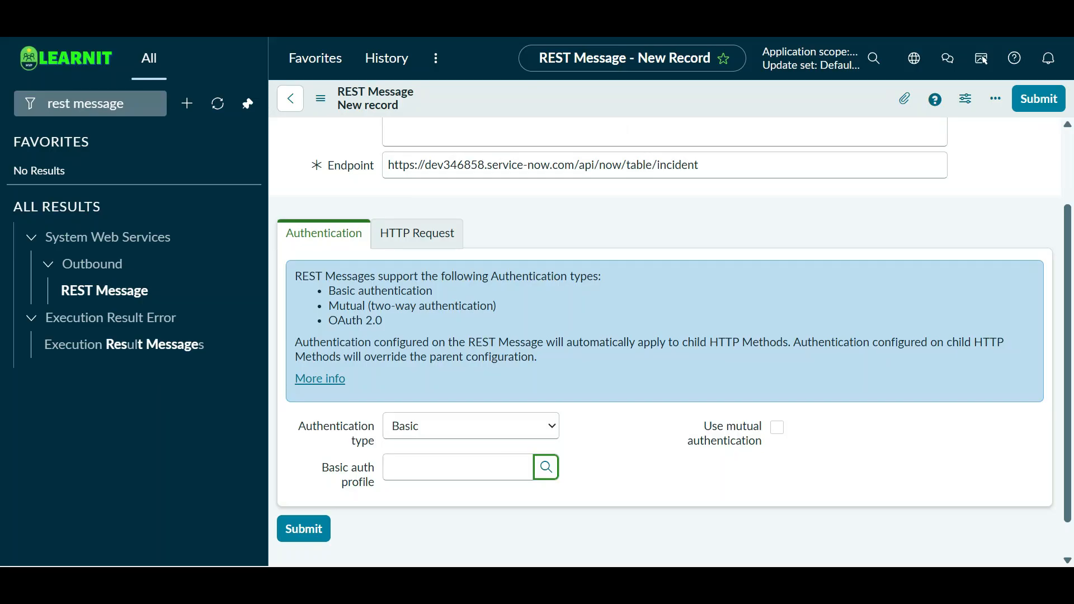
- Create basic auth profile 'Auth Profile' for webservice_user with the copied password, then save the REST Message
{"action": "left_click", "coordinate": [546, 468]}
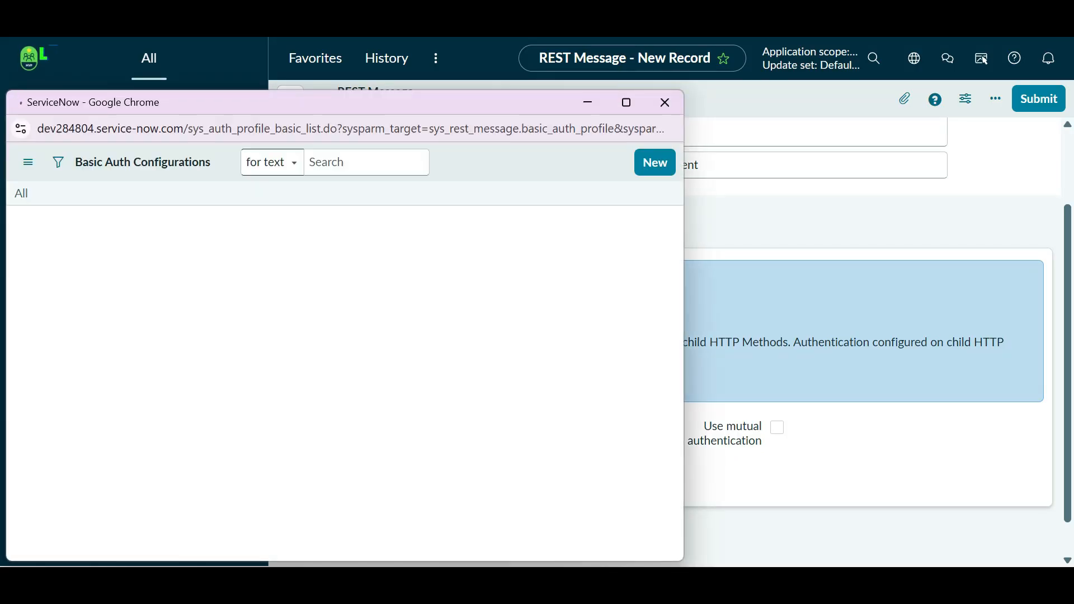
{"action": "left_click", "coordinate": [656, 162]}
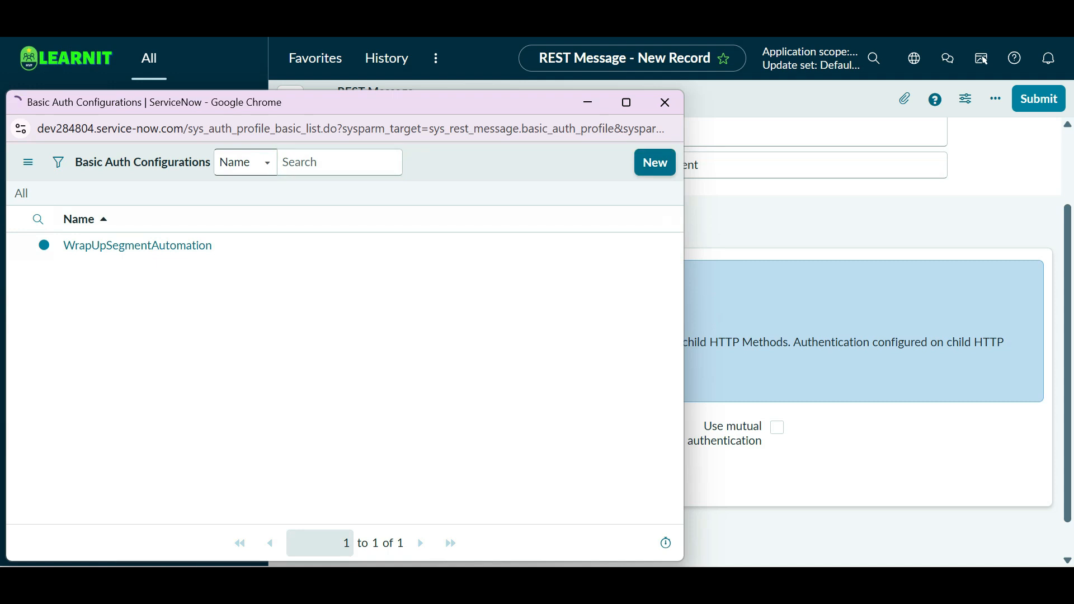
{"action": "left_click", "coordinate": [180, 271]}
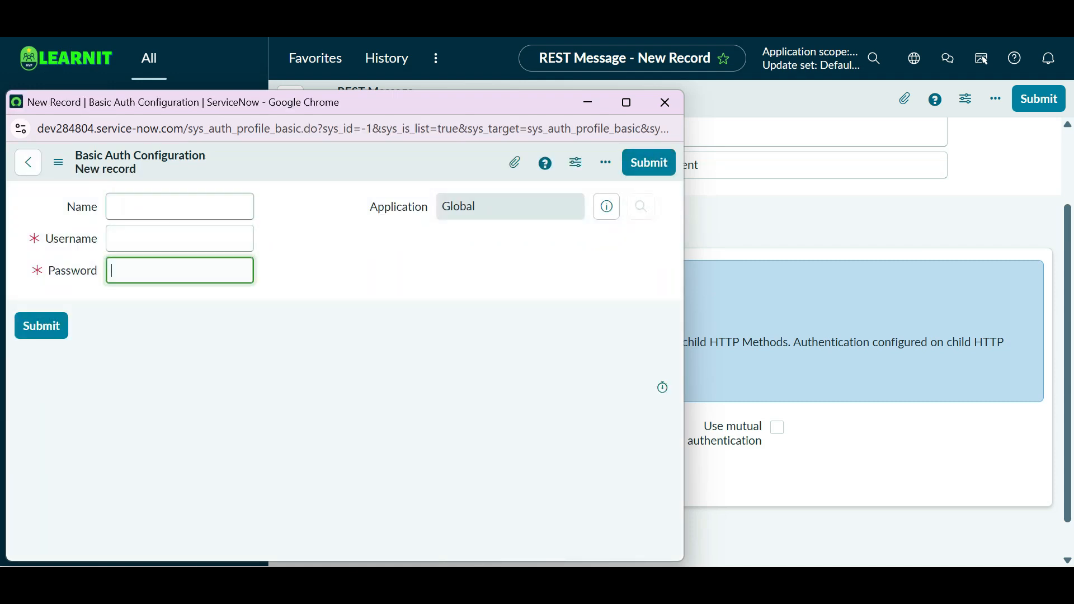
{"action": "key", "text": "ctrl+v"}
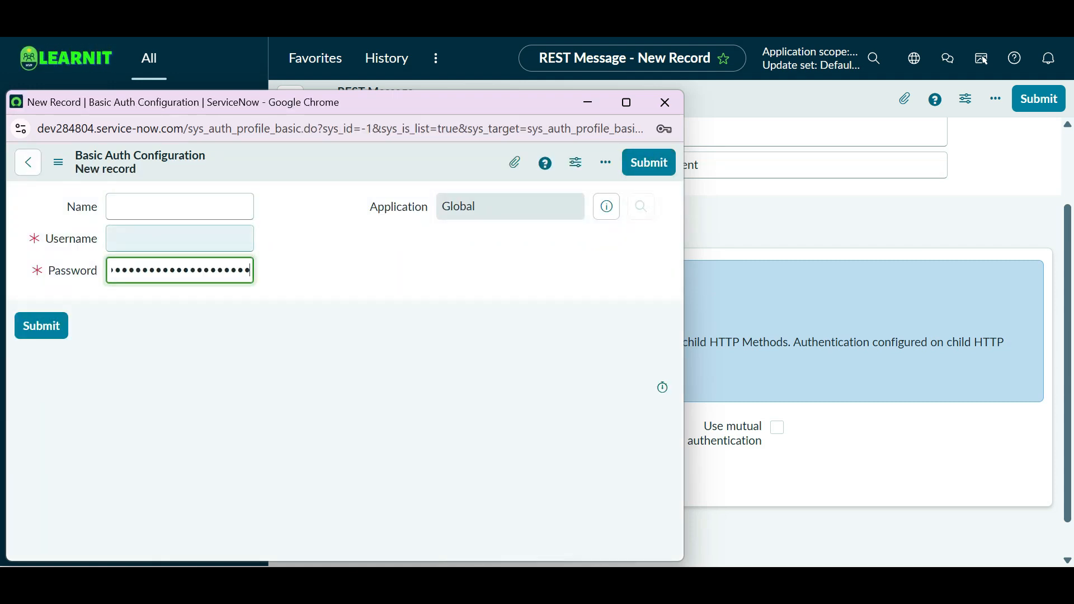
{"action": "left_click", "coordinate": [179, 239]}
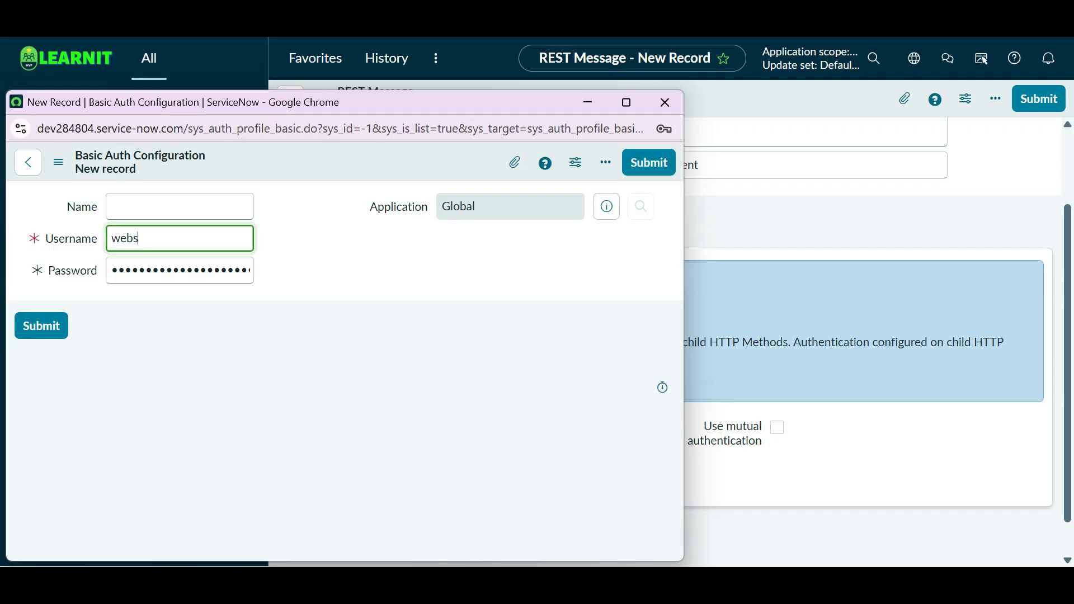
{"action": "type", "text": "webservice"}
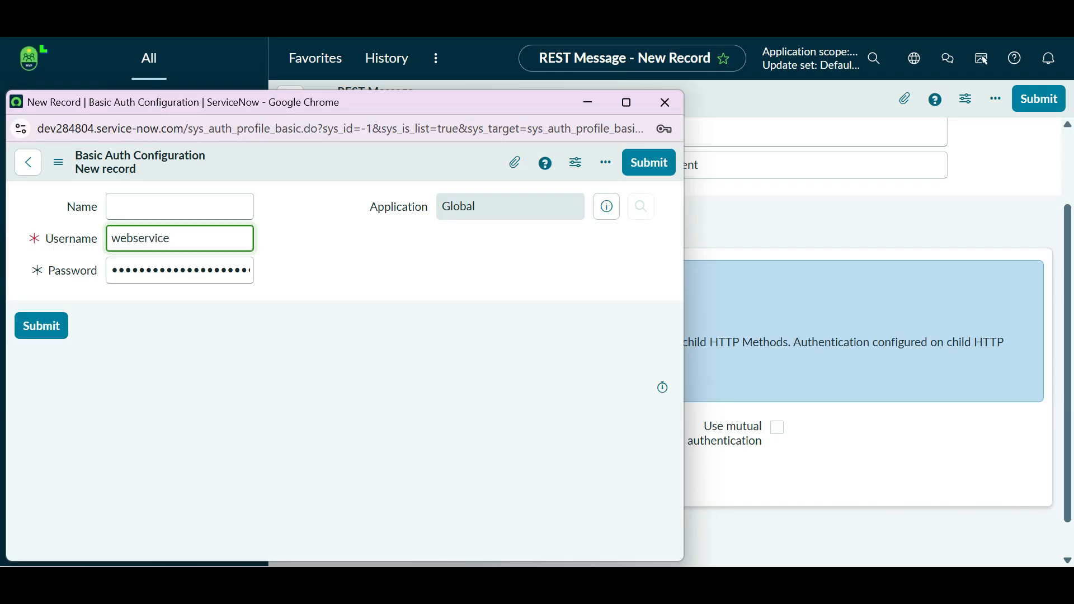
{"action": "type", "text": "_user"}
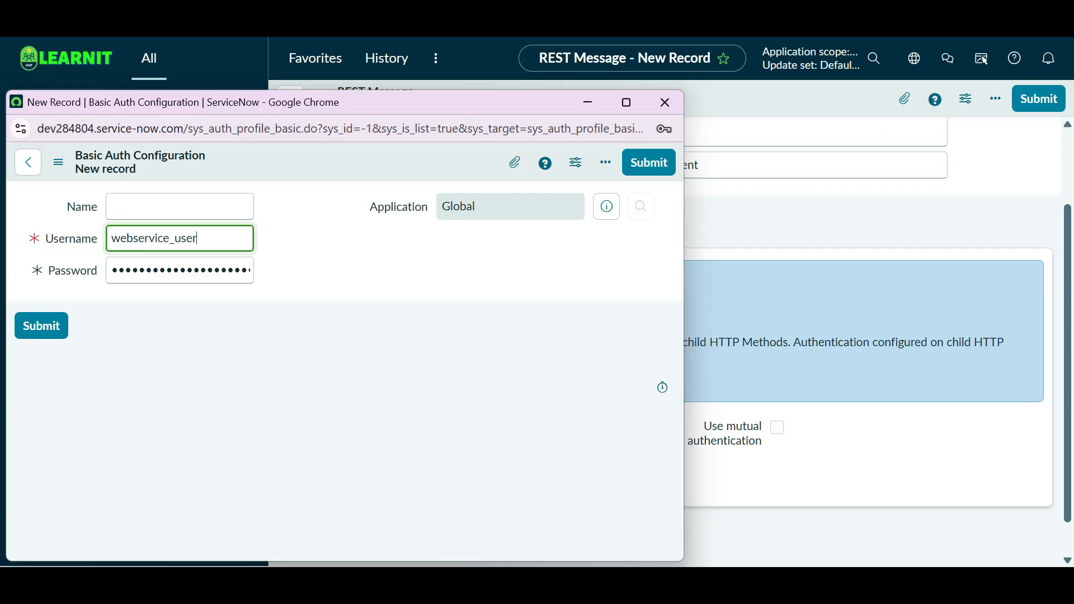
{"action": "left_click", "coordinate": [180, 207]}
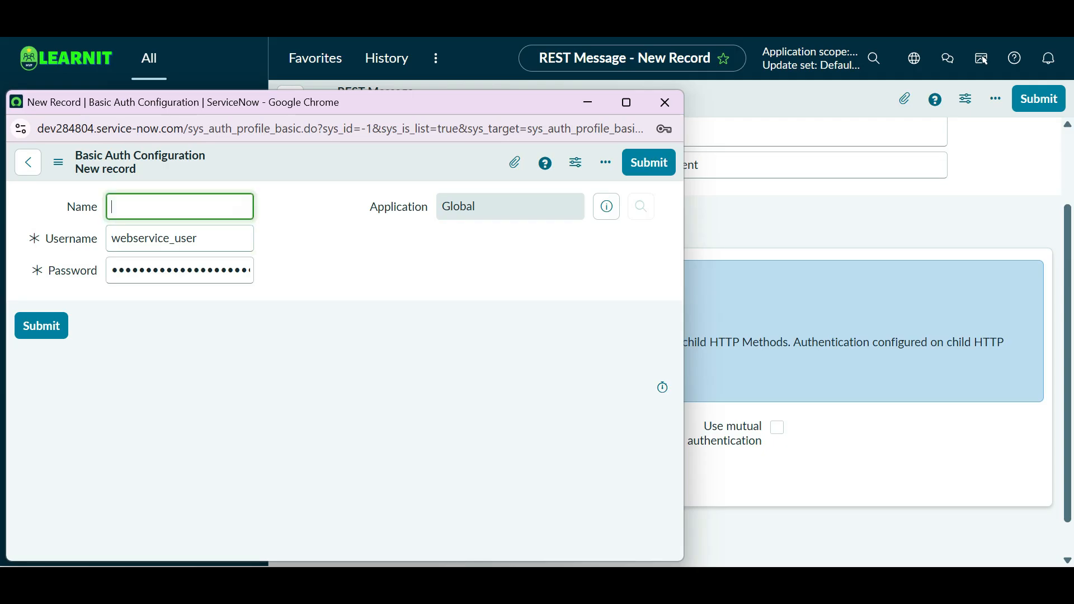
{"action": "type", "text": "Auth Profile"}
{"action": "left_click", "coordinate": [41, 325]}
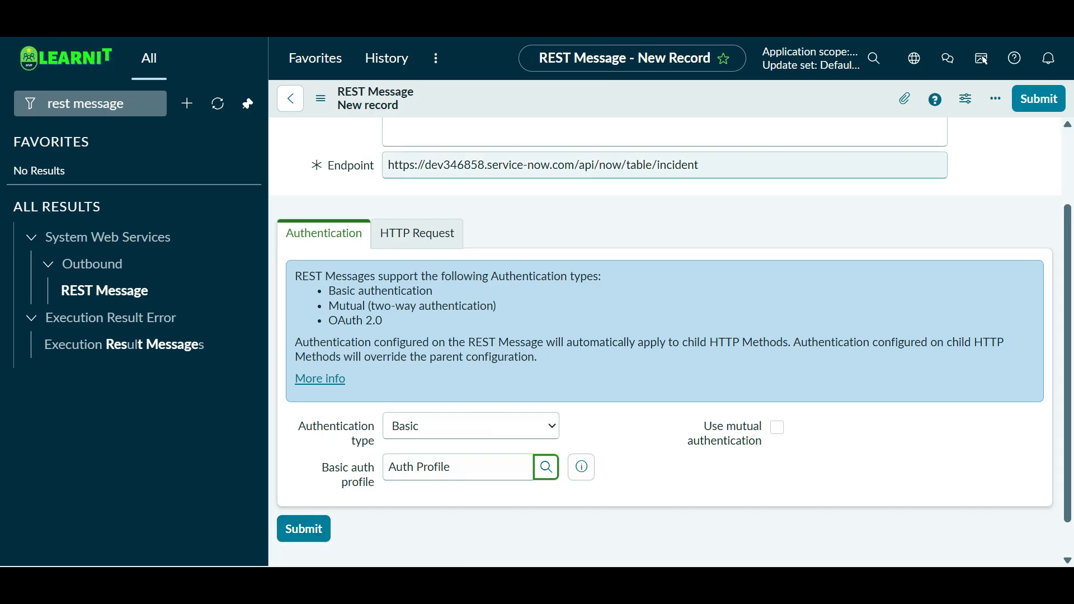
{"action": "right_click", "coordinate": [678, 100]}
{"action": "left_click", "coordinate": [708, 113]}
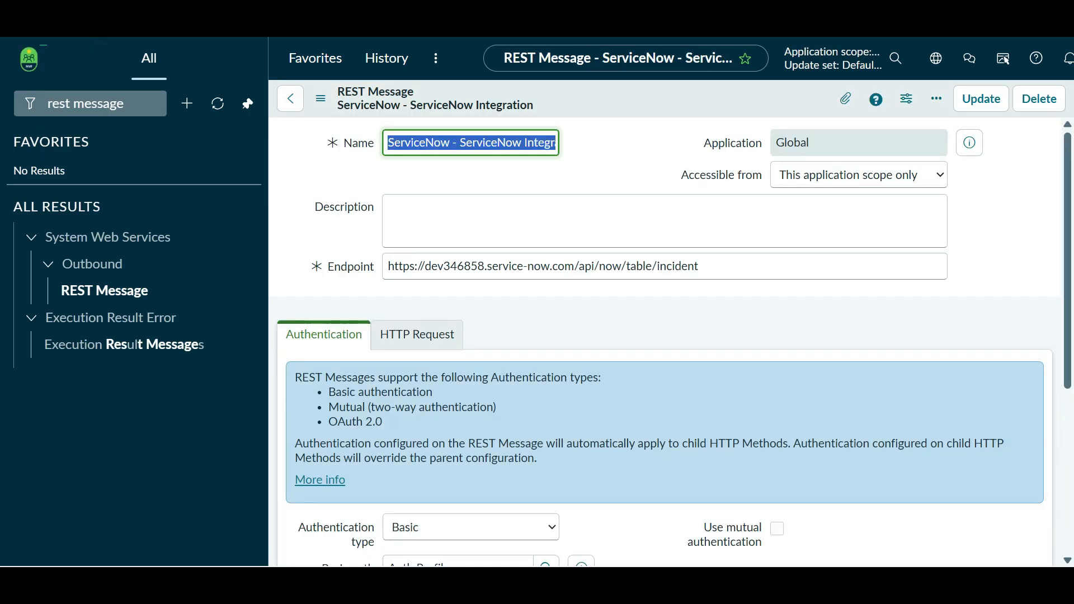
- Open the REST Message's Default GET HTTP method
{"action": "scroll", "coordinate": [664, 341], "scroll_direction": "down", "scroll_amount": 5}
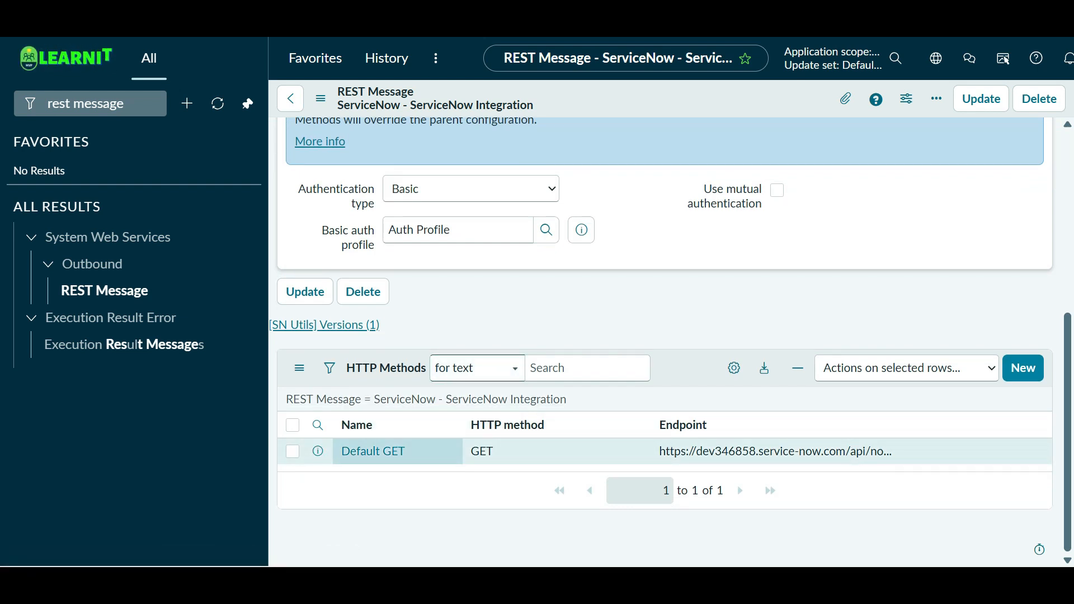
{"action": "scroll", "coordinate": [504, 336], "scroll_direction": "up", "scroll_amount": 5}
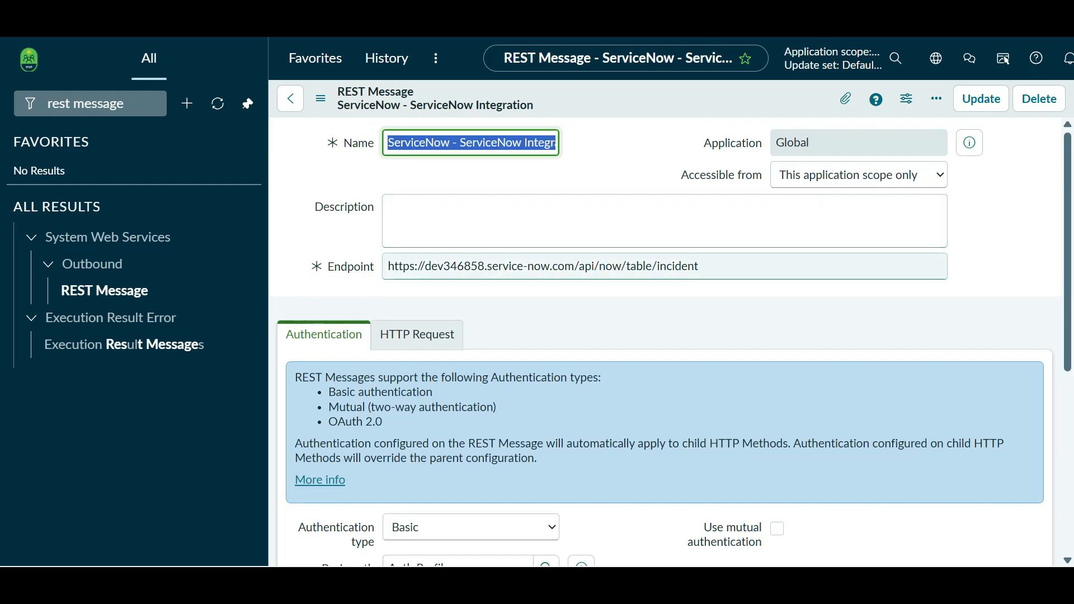
{"action": "scroll", "coordinate": [663, 336], "scroll_direction": "down", "scroll_amount": 6}
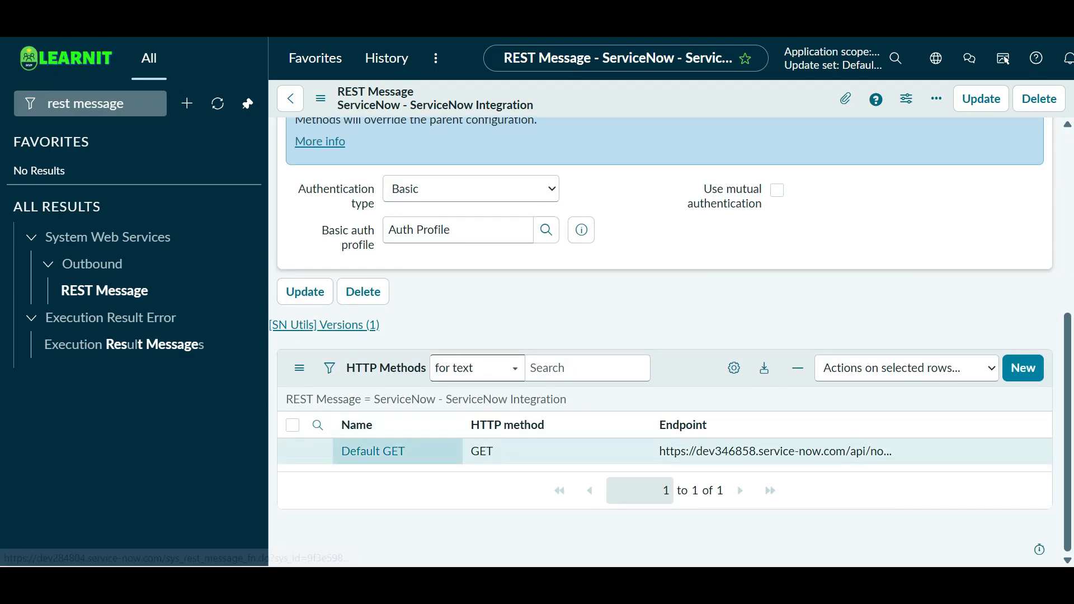
{"action": "left_click", "coordinate": [364, 451]}
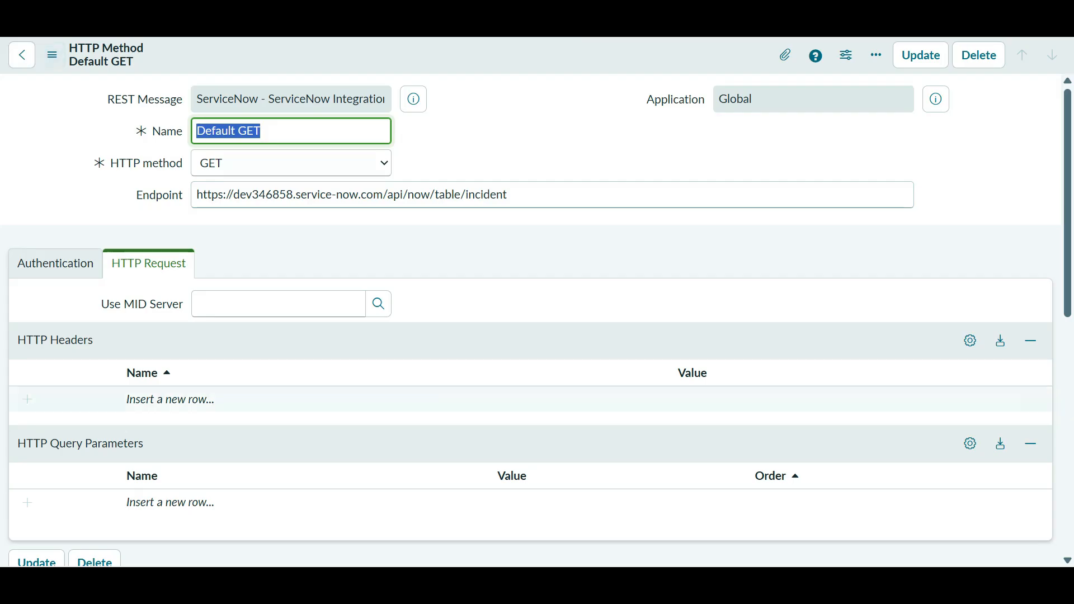
- Test the Default GET method, which returns HTTP 401 'Invalid username/password combo.'
{"action": "scroll", "coordinate": [100, 398], "scroll_direction": "down", "scroll_amount": 9}
{"action": "scroll", "coordinate": [100, 280], "scroll_direction": "up", "scroll_amount": 6}
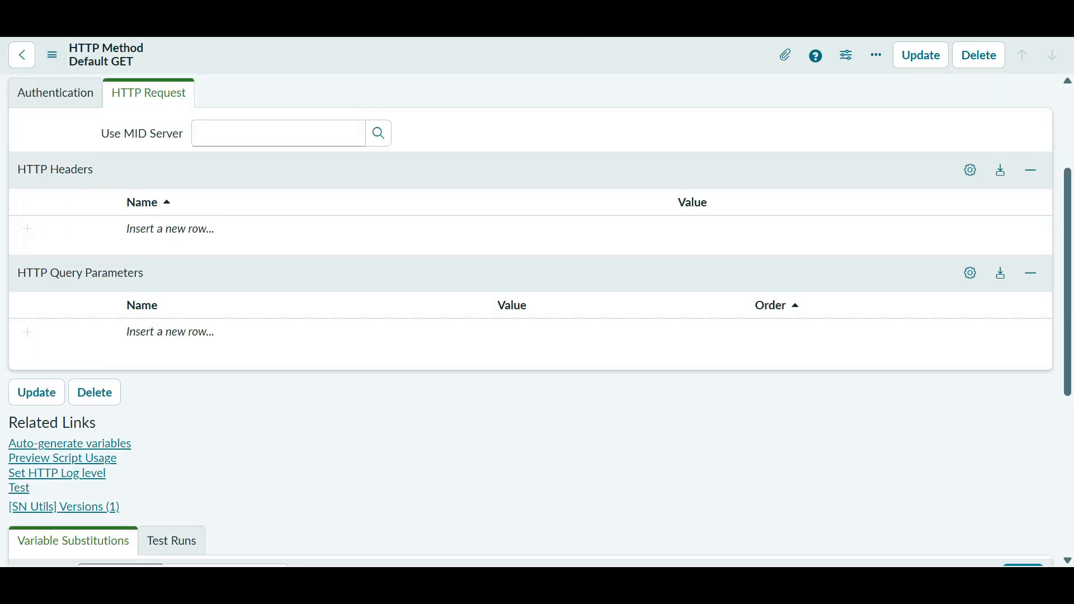
{"action": "scroll", "coordinate": [538, 321], "scroll_direction": "down", "scroll_amount": 3}
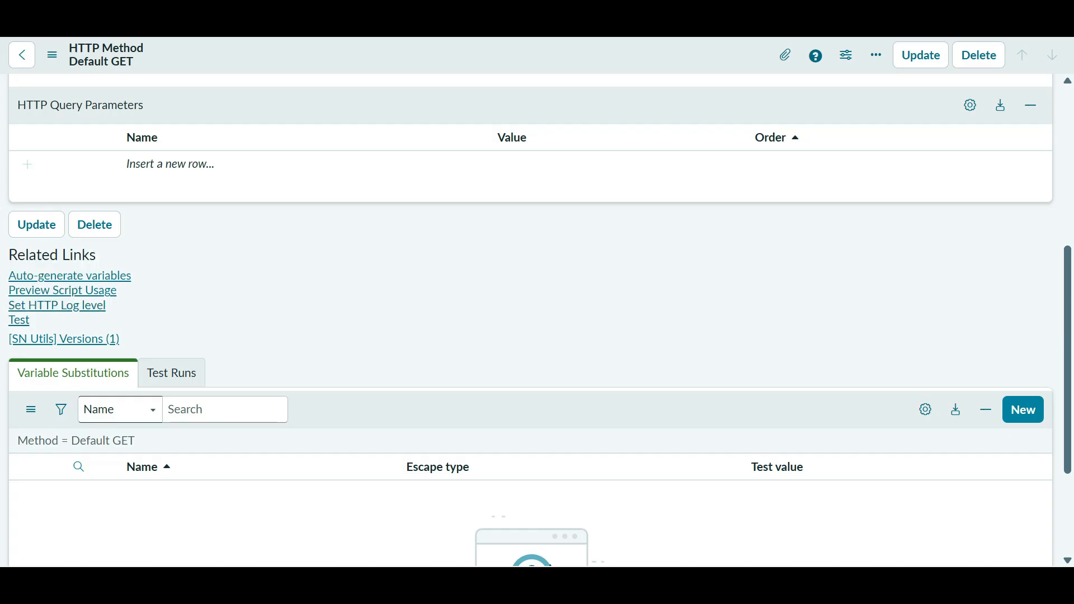
{"action": "scroll", "coordinate": [537, 321], "scroll_direction": "up", "scroll_amount": 6}
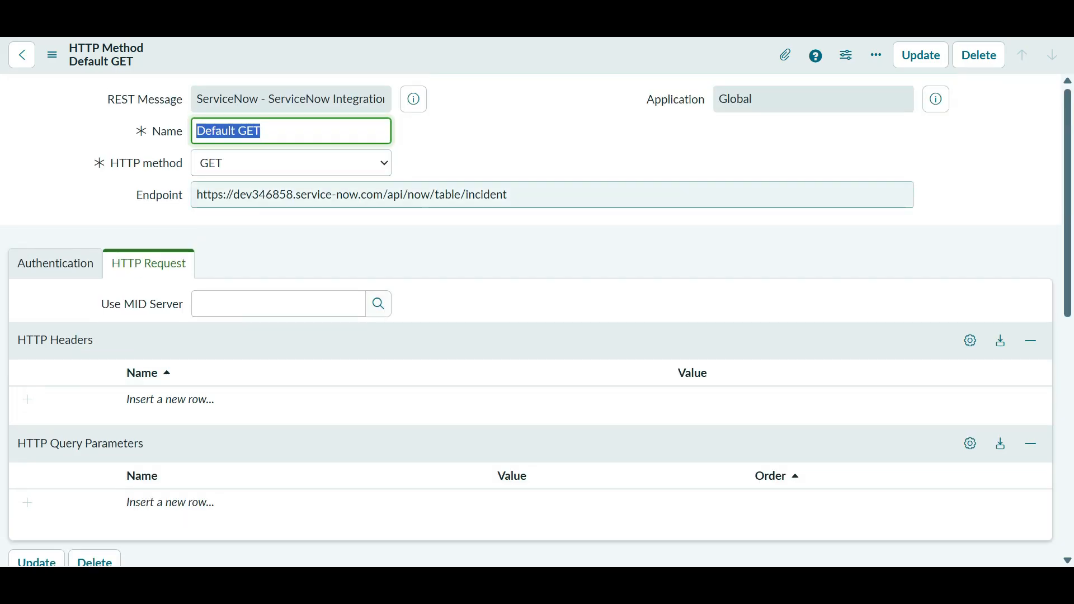
{"action": "key", "text": "Tab"}
{"action": "key", "text": "Tab"}
{"action": "left_click", "coordinate": [538, 237]}
{"action": "scroll", "coordinate": [538, 321], "scroll_direction": "down", "scroll_amount": 9}
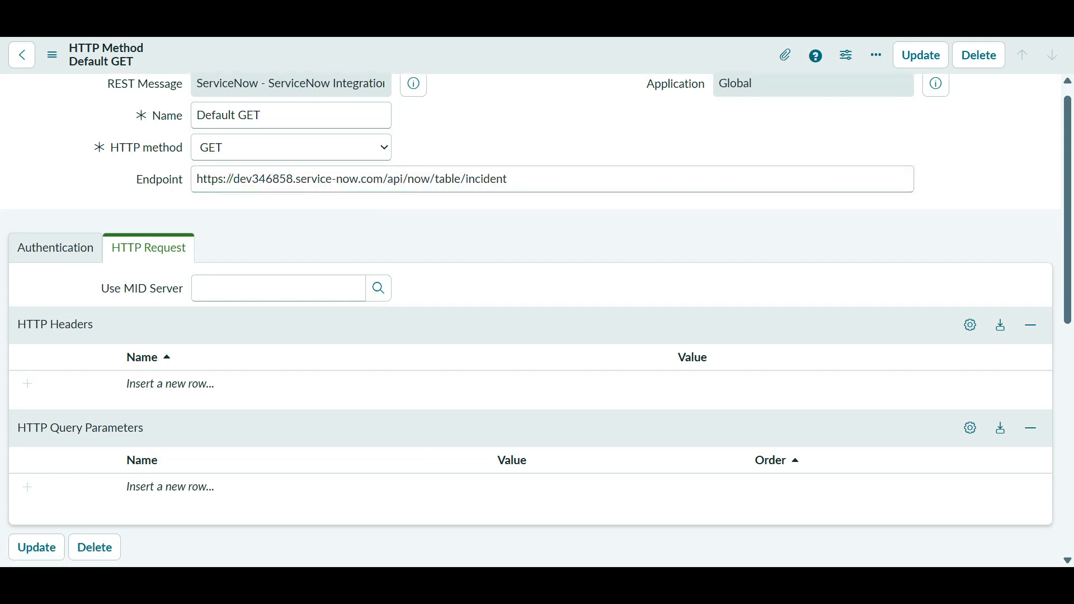
{"action": "scroll", "coordinate": [537, 321], "scroll_direction": "up", "scroll_amount": 3}
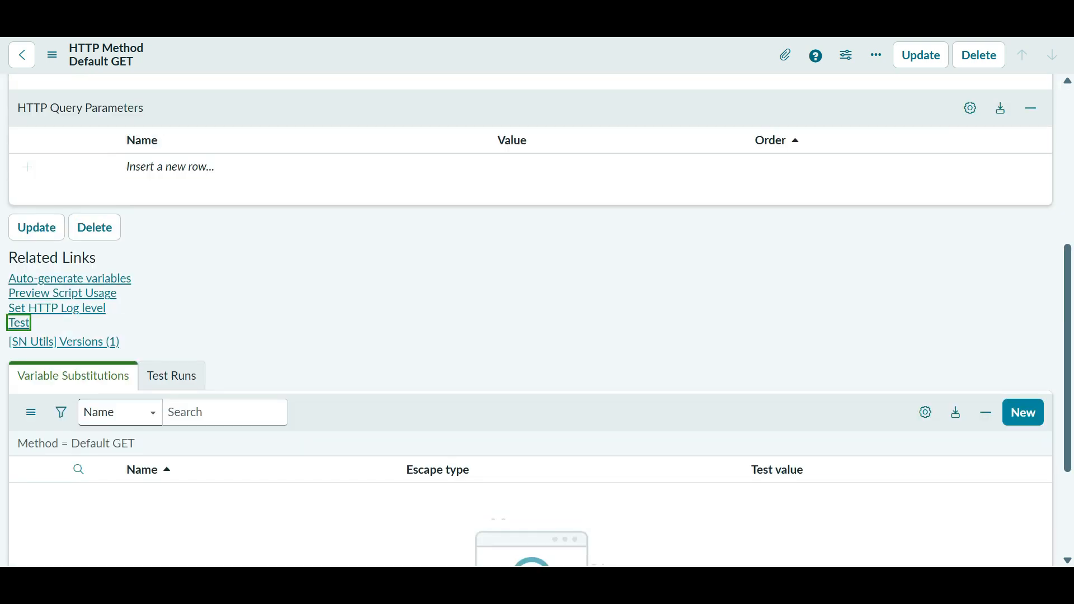
{"action": "left_click", "coordinate": [19, 323]}
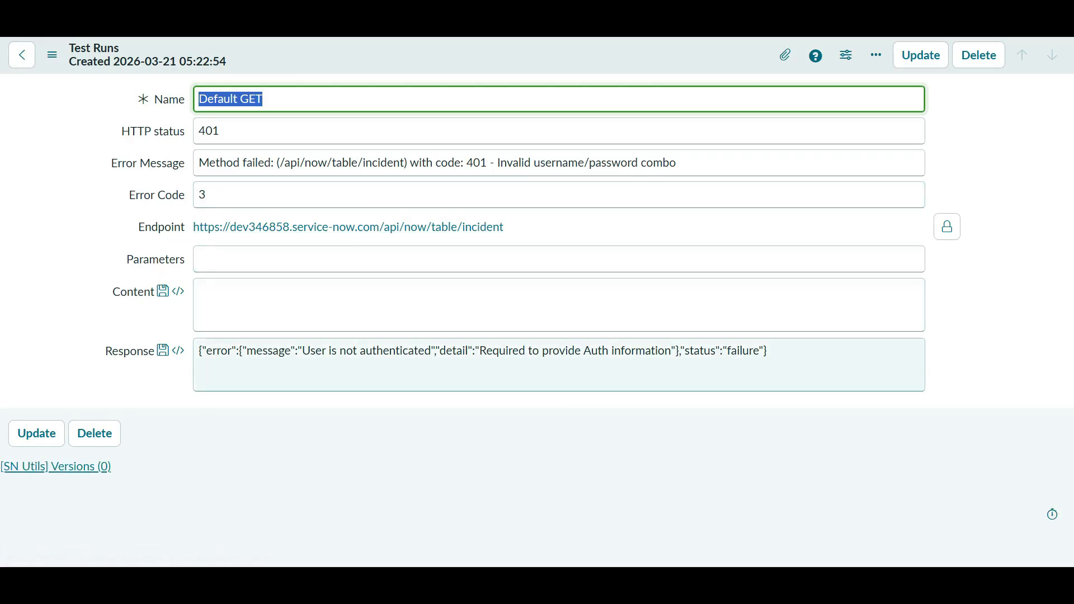
- Select the 'User is not authenticated' JSON error response and go back to the Default GET form
{"action": "left_click_drag", "start_coordinate": [302, 352], "coordinate": [418, 351]}
{"action": "left_click", "coordinate": [432, 353]}
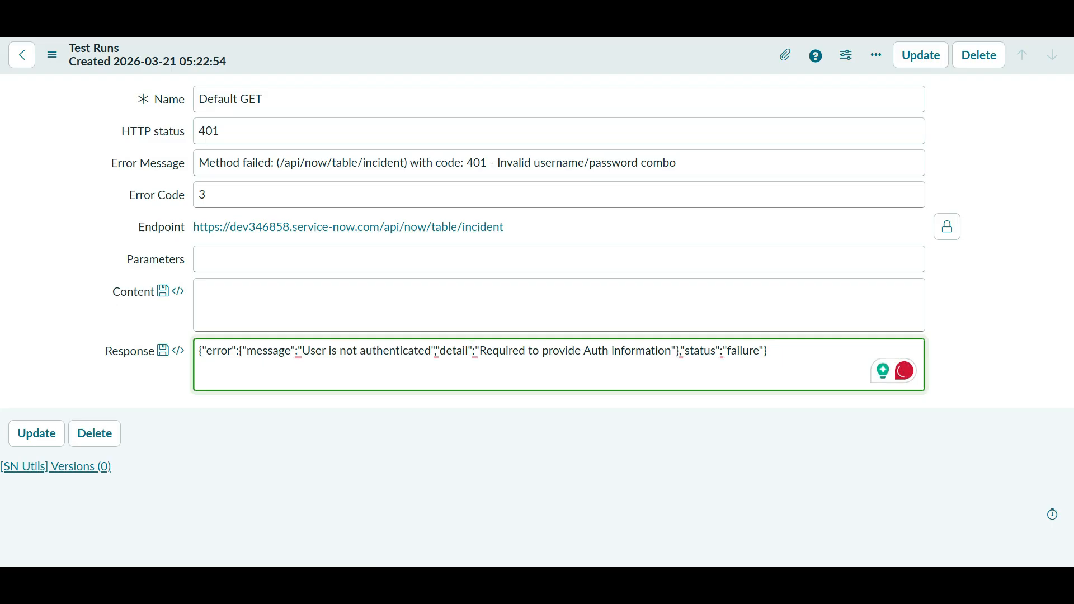
{"action": "left_click_drag", "start_coordinate": [768, 351], "coordinate": [198, 351]}
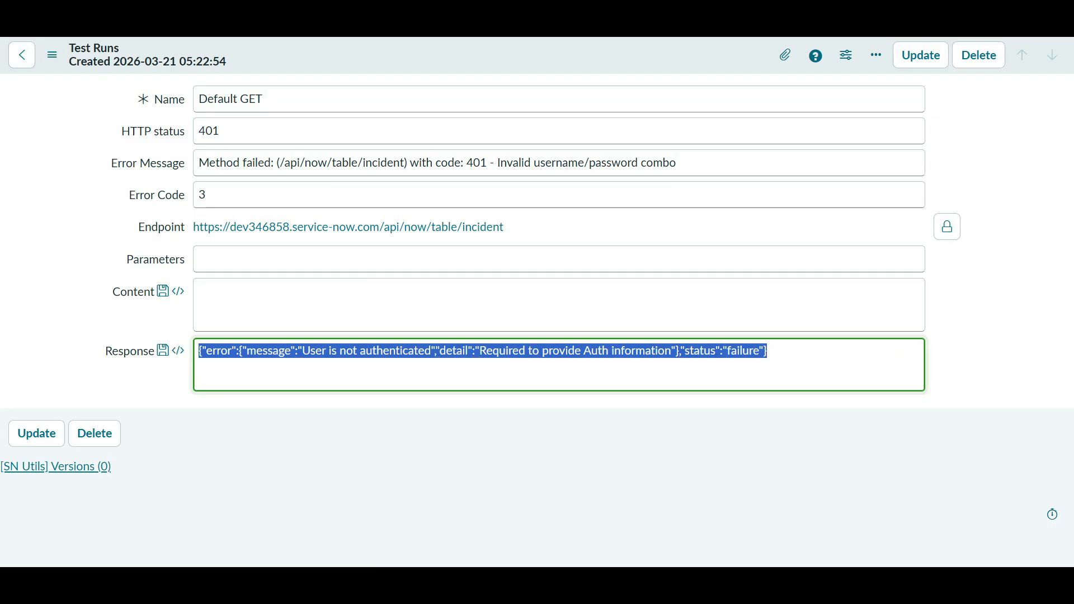
{"action": "left_click", "coordinate": [21, 55]}
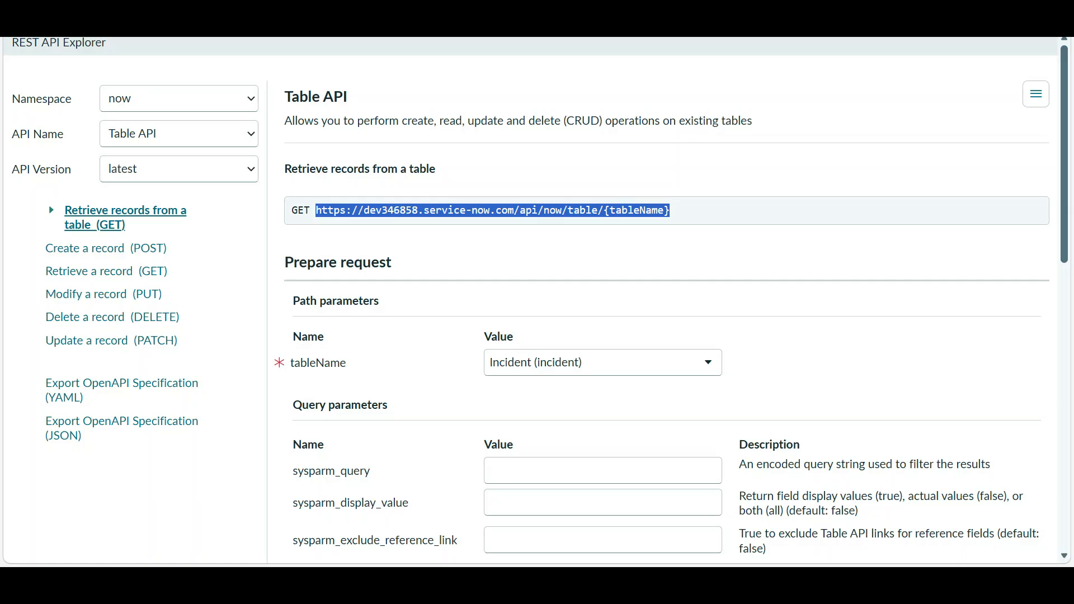
- Go back to the Web Service User record and start editing its Roles list
{"action": "key", "text": "alt+Tab"}
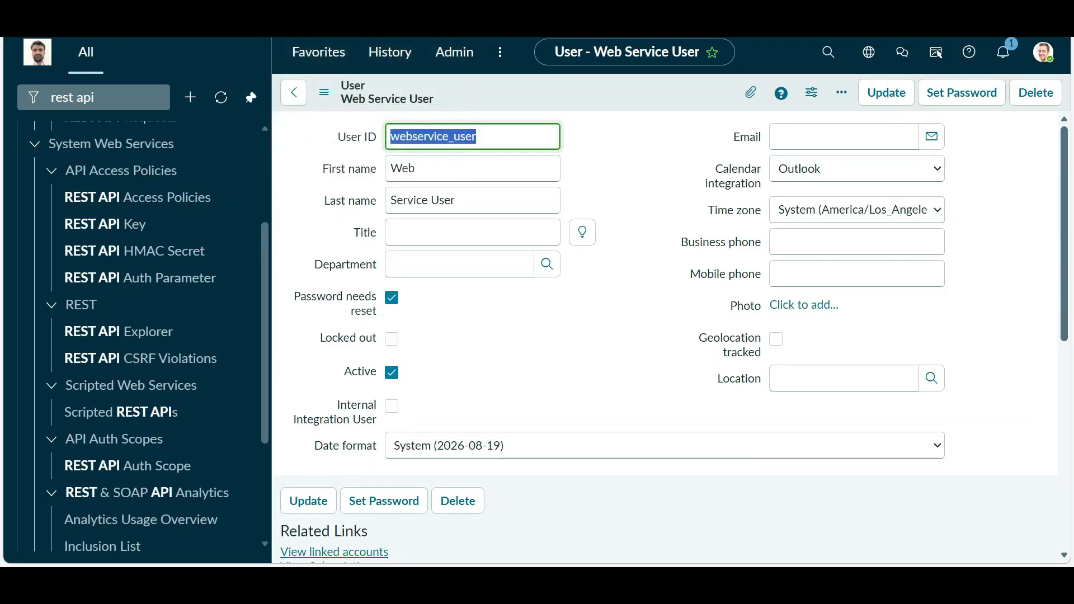
{"action": "scroll", "coordinate": [665, 335], "scroll_direction": "down", "scroll_amount": 8}
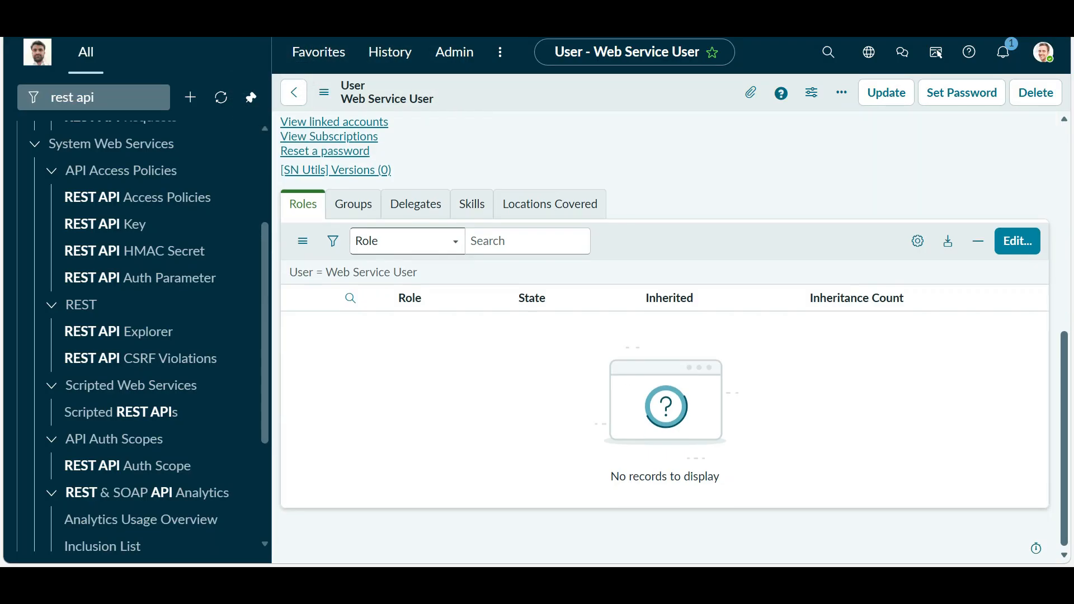
{"action": "scroll", "coordinate": [665, 336], "scroll_direction": "up", "scroll_amount": 8}
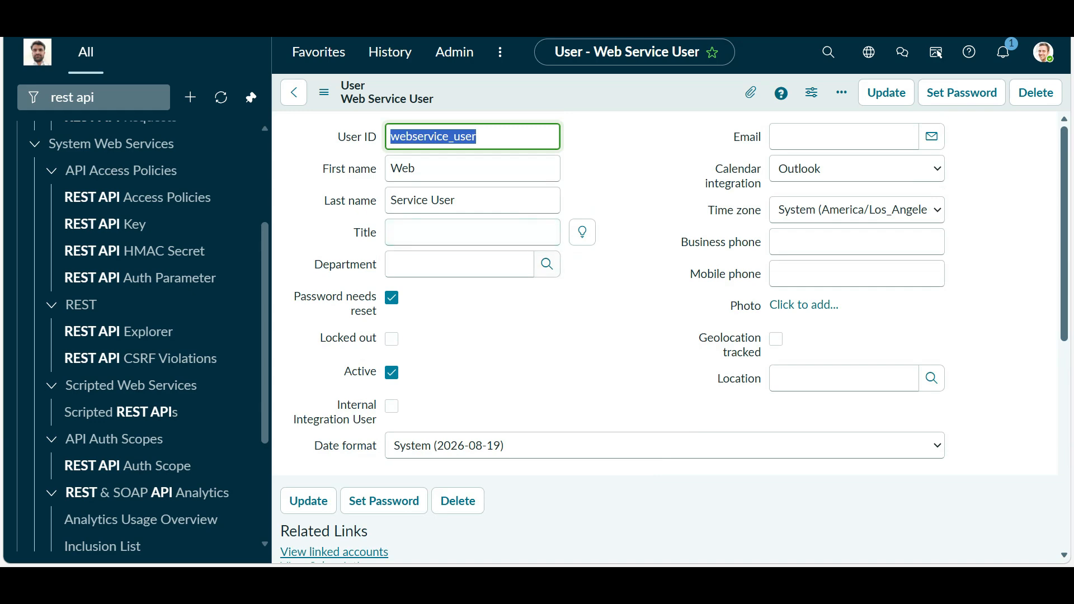
{"action": "scroll", "coordinate": [666, 336], "scroll_direction": "down", "scroll_amount": 8}
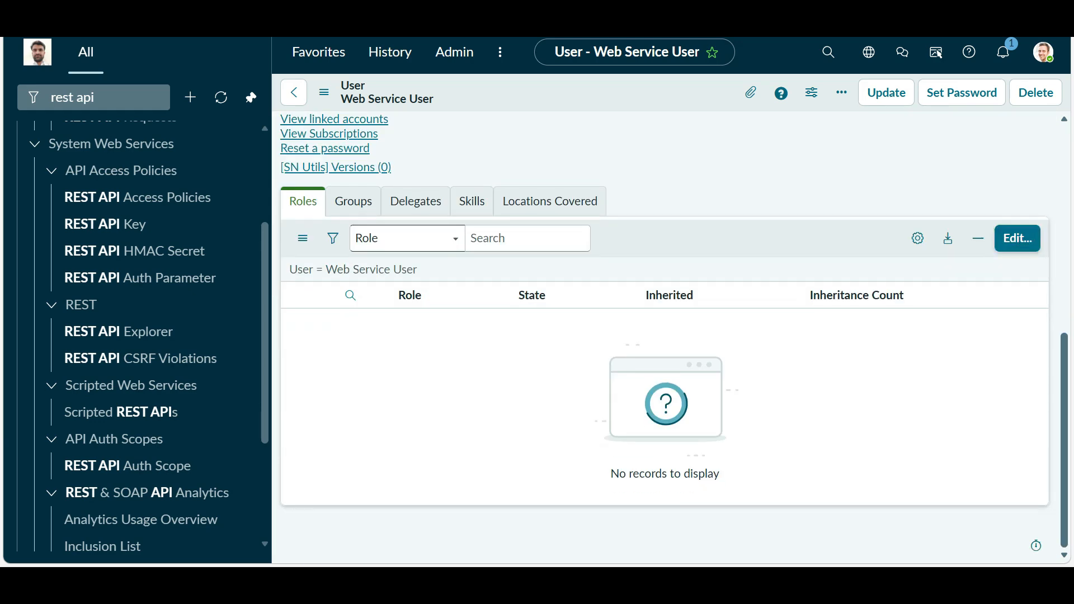
{"action": "left_click", "coordinate": [1017, 239]}
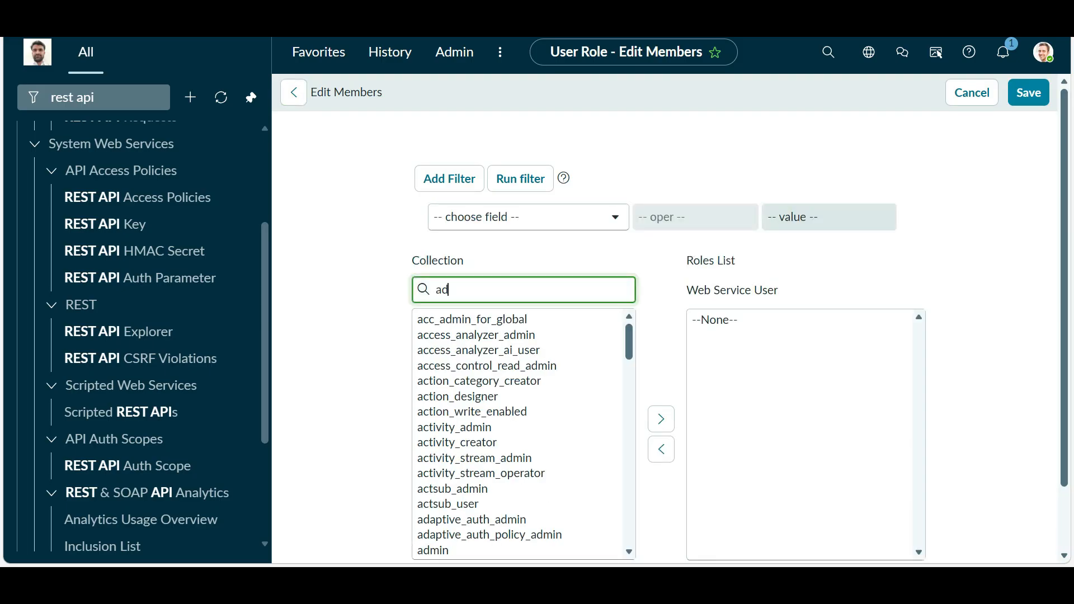
- Search 'web', add web_service_admin to the user's Roles List, and save
{"action": "type", "text": "min"}
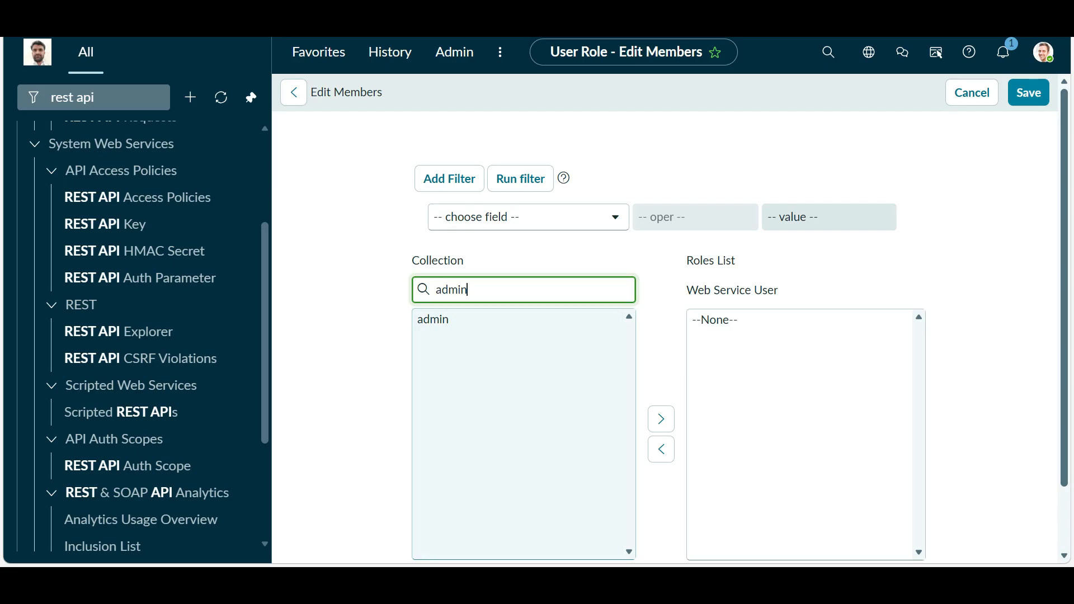
{"action": "double_click", "coordinate": [451, 290]}
{"action": "type", "text": "rest"}
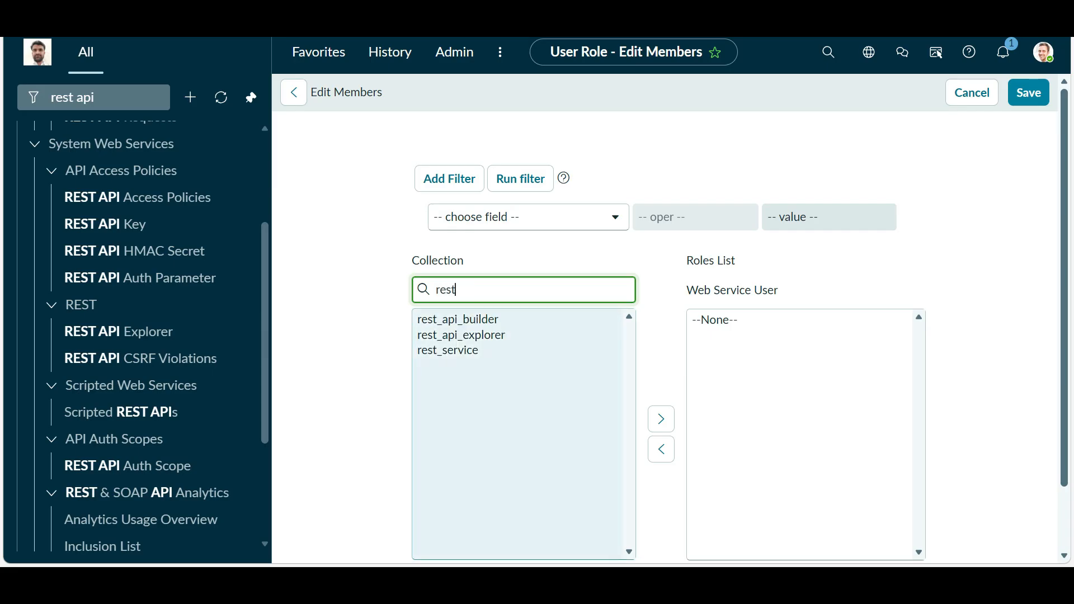
{"action": "key", "text": "ctrl+a"}
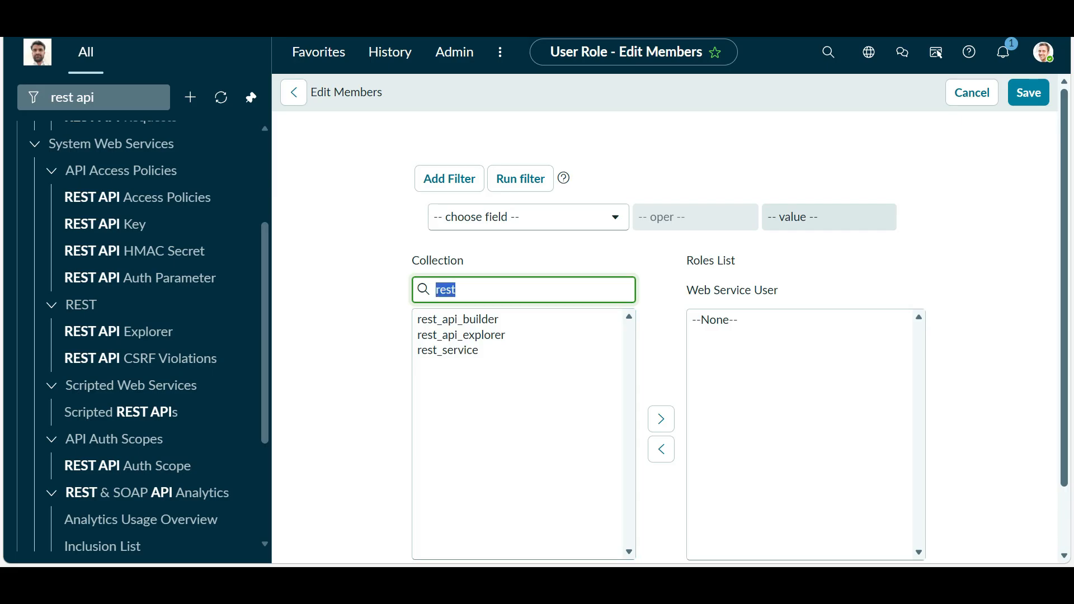
{"action": "type", "text": "web"}
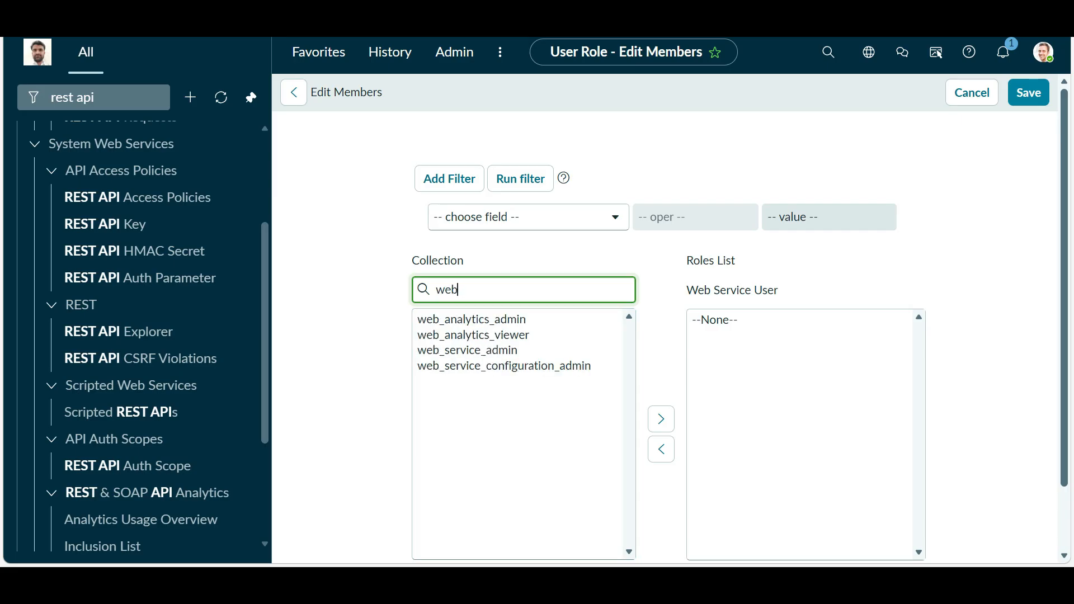
{"action": "left_click", "coordinate": [468, 350]}
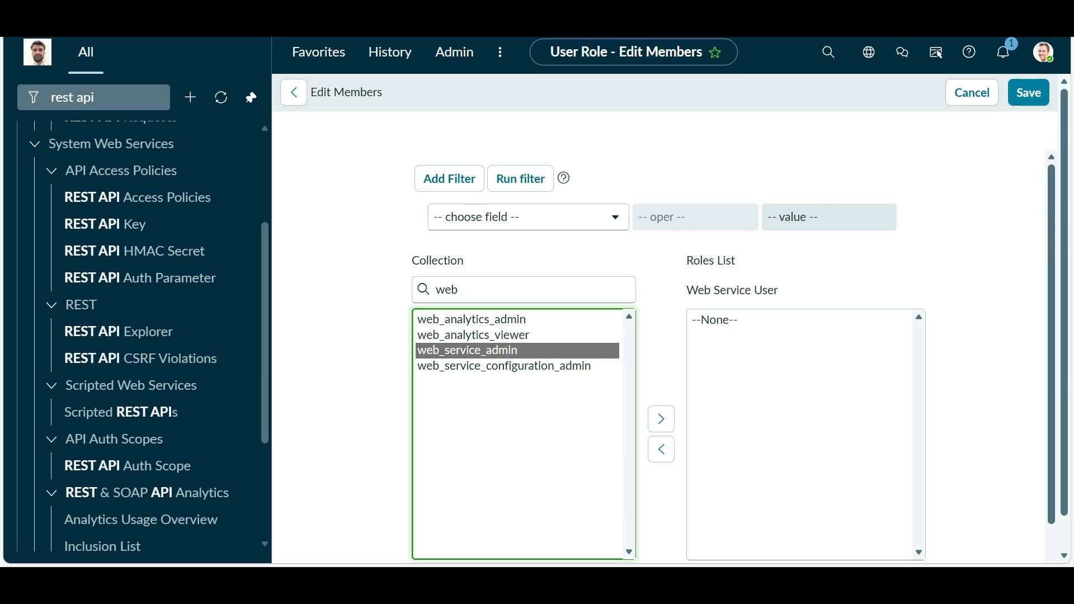
{"action": "left_click", "coordinate": [661, 419]}
{"action": "scroll", "coordinate": [661, 419], "scroll_direction": "down", "scroll_amount": 1}
{"action": "left_click", "coordinate": [703, 520]}
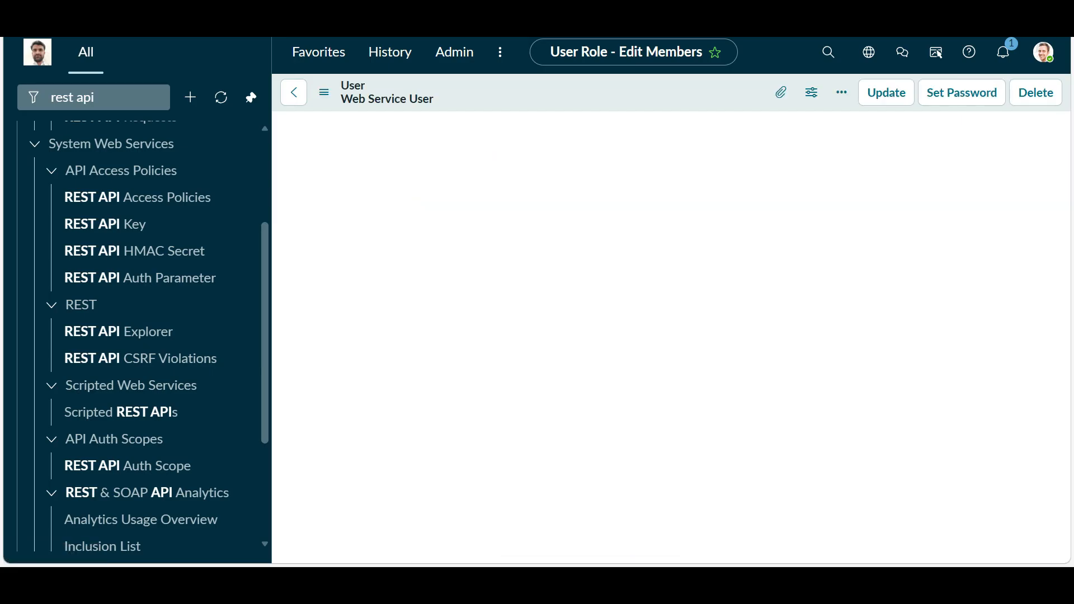
- Scroll through the Roles (11) related list to confirm web_service_admin is there
{"action": "scroll", "coordinate": [448, 390], "scroll_direction": "down", "scroll_amount": 10}
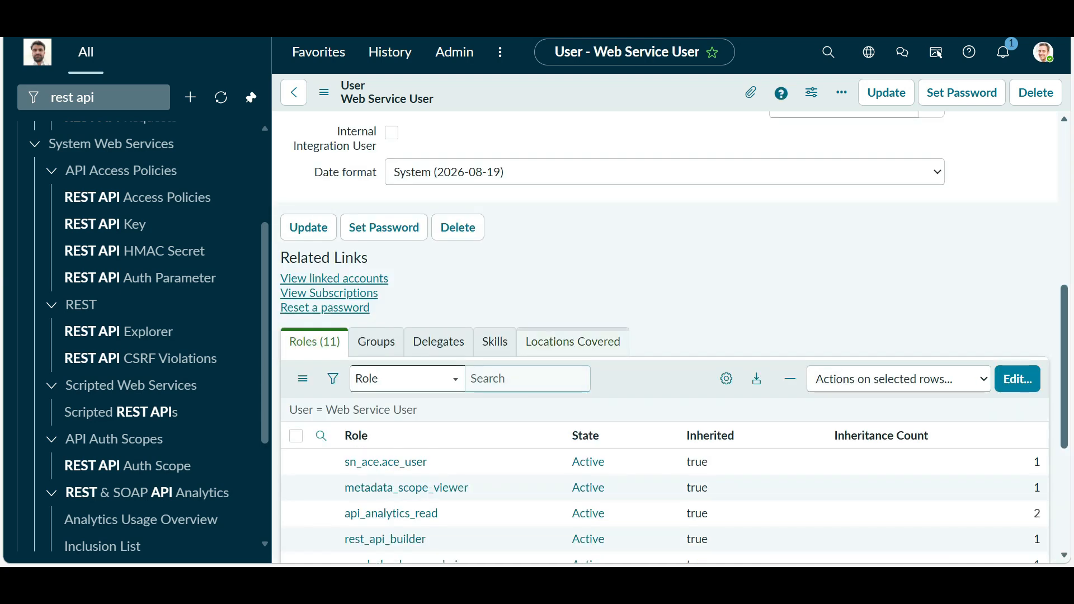
{"action": "scroll", "coordinate": [448, 390], "scroll_direction": "down", "scroll_amount": 2}
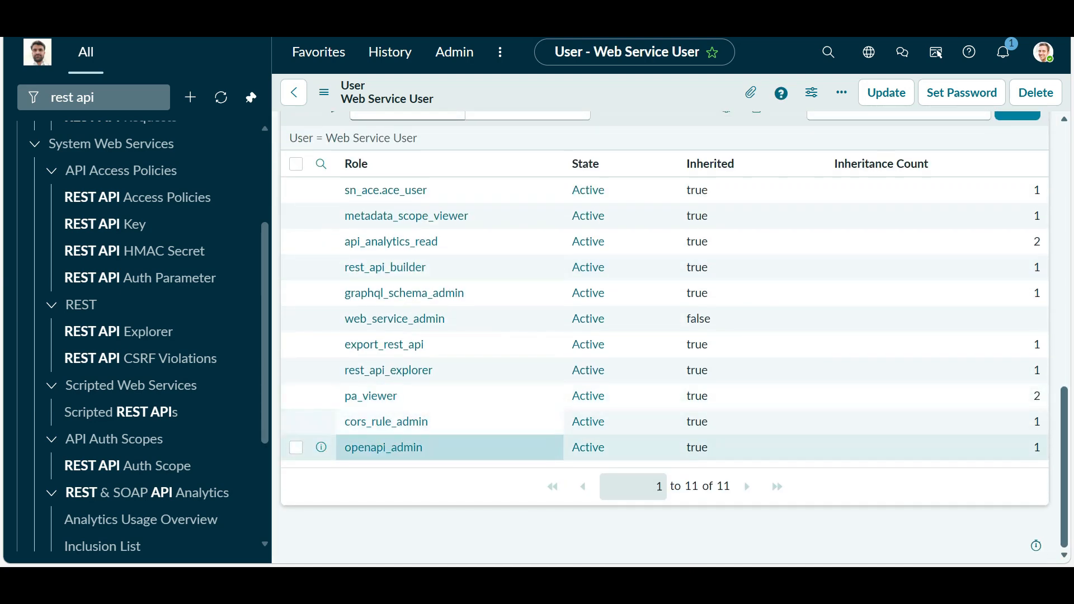
{"action": "scroll", "coordinate": [448, 358], "scroll_direction": "up", "scroll_amount": 2}
{"action": "scroll", "coordinate": [447, 167], "scroll_direction": "down", "scroll_amount": 2}
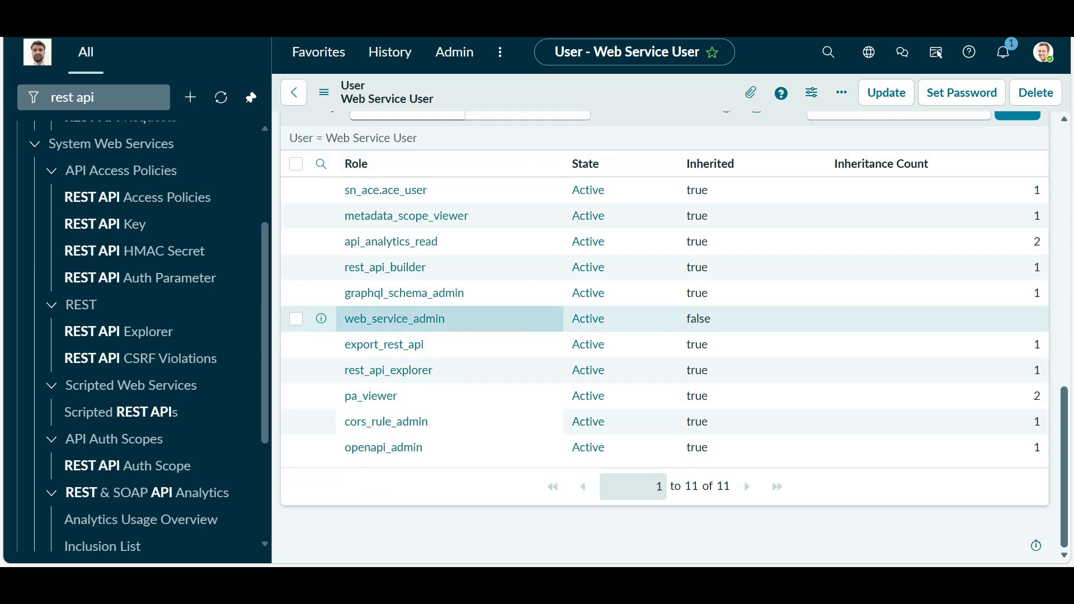
{"action": "scroll", "coordinate": [448, 344], "scroll_direction": "up", "scroll_amount": 10}
{"action": "scroll", "coordinate": [448, 336], "scroll_direction": "down", "scroll_amount": 8}
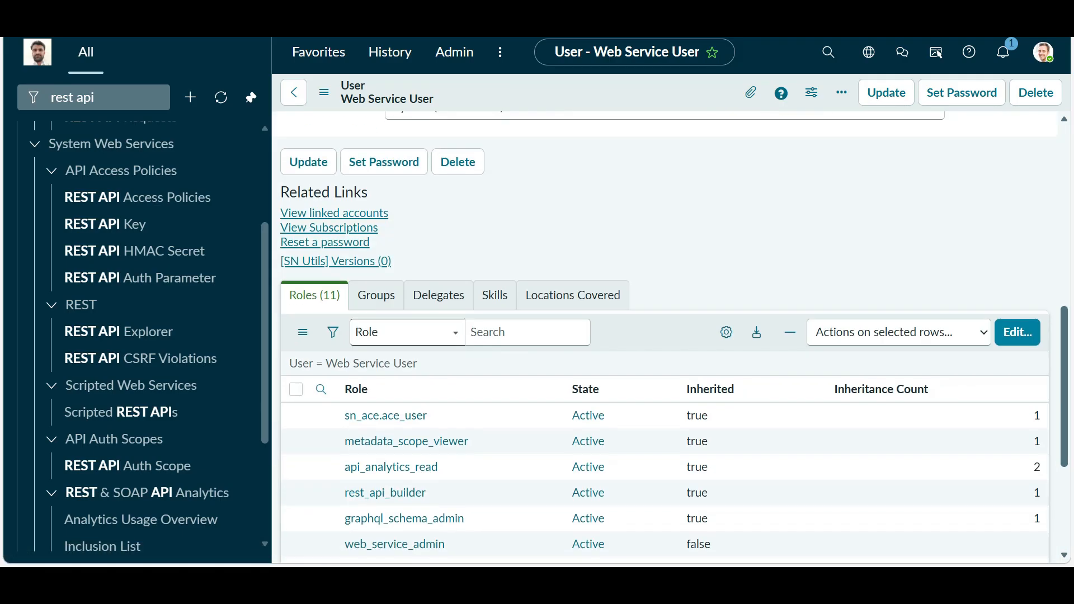
{"action": "scroll", "coordinate": [448, 335], "scroll_direction": "up", "scroll_amount": 8}
- Switch back to the Default GET HTTP Method window
{"action": "key", "text": "alt+Tab"}
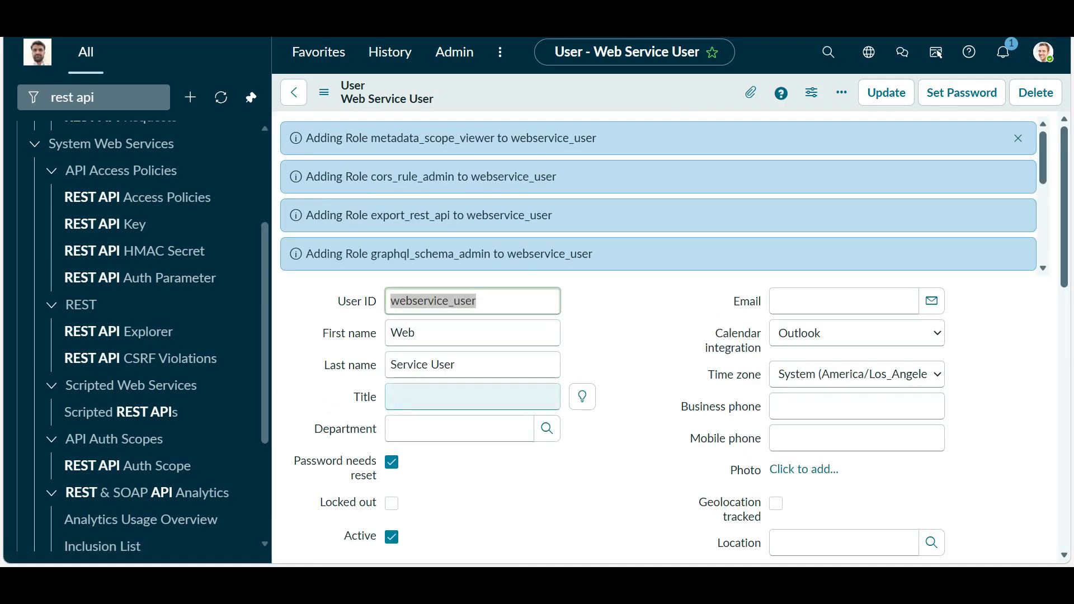
{"action": "key", "text": "alt+Tab"}
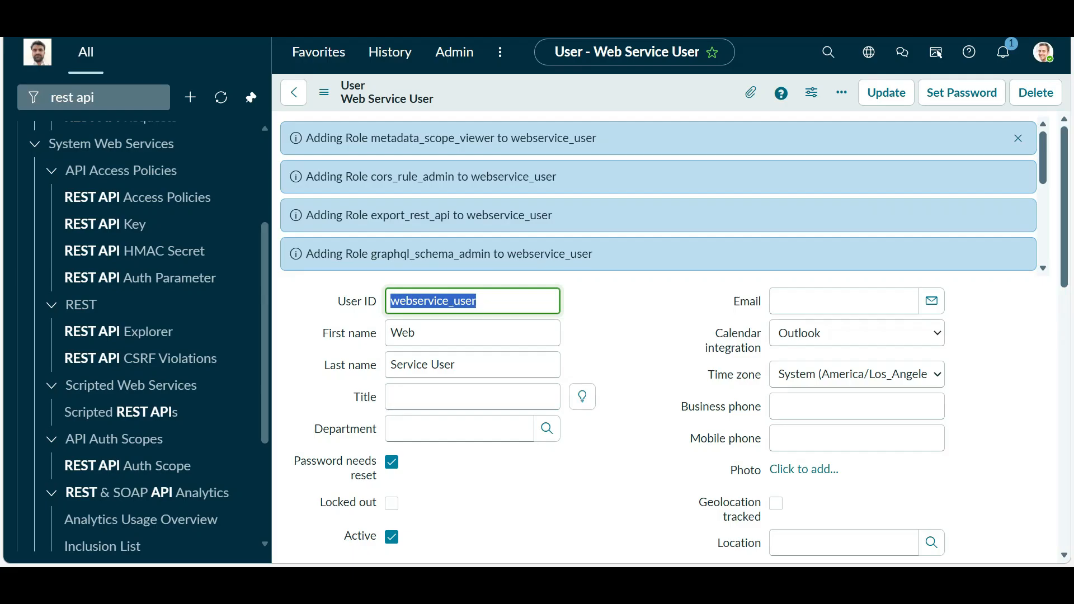
{"action": "key", "text": "alt+Tab"}
{"action": "key", "text": "alt+Tab"}
{"action": "key", "text": "alt+Tab"}
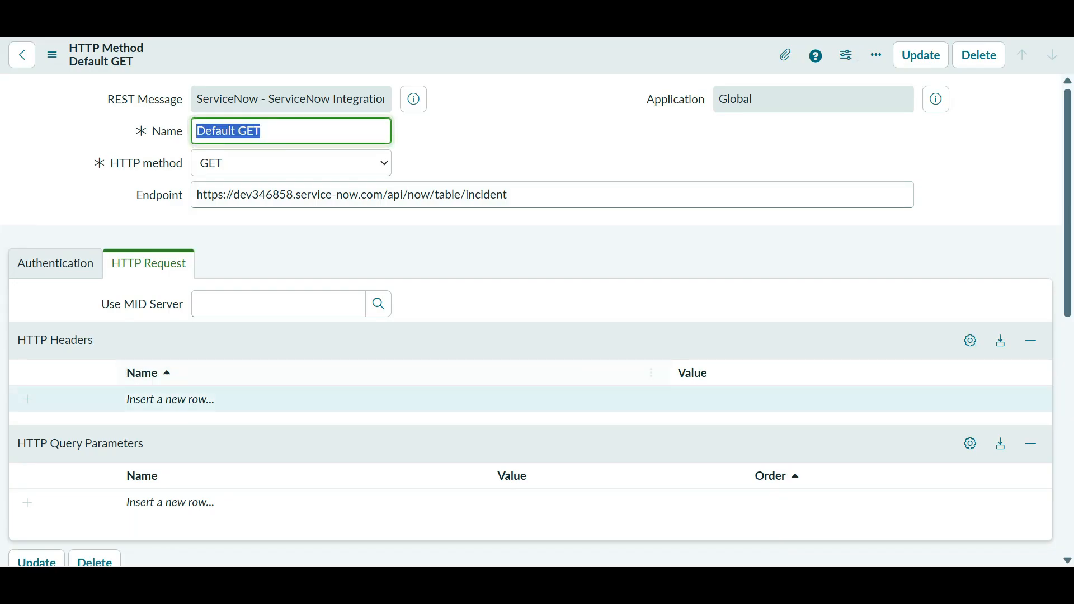
- Reload the Default GET method form and run its Test again
{"action": "scroll", "coordinate": [537, 313], "scroll_direction": "down", "scroll_amount": 10}
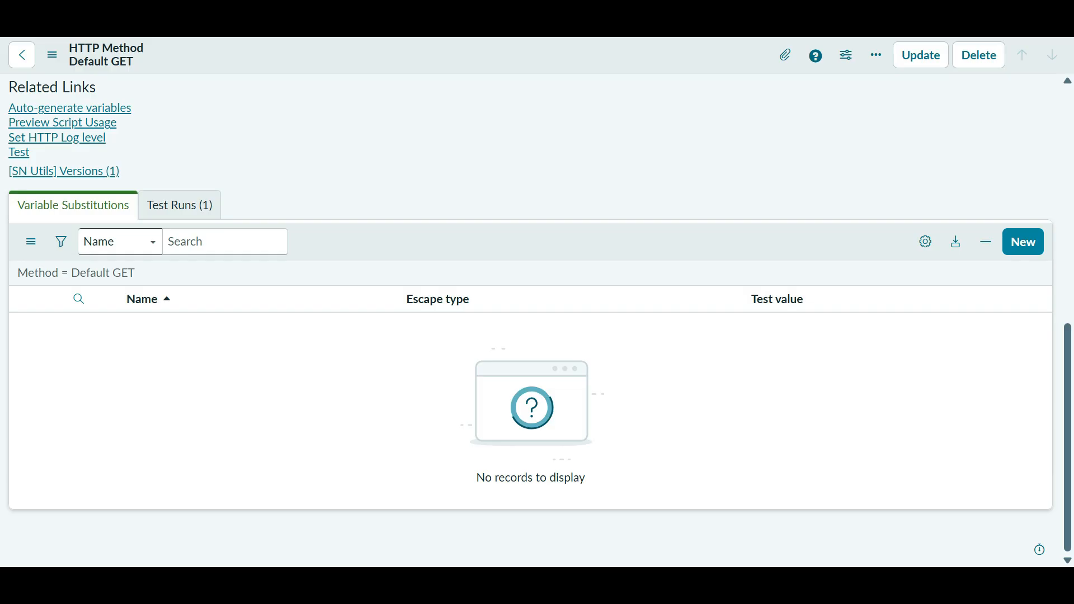
{"action": "right_click", "coordinate": [178, 53]}
{"action": "left_click", "coordinate": [227, 381]}
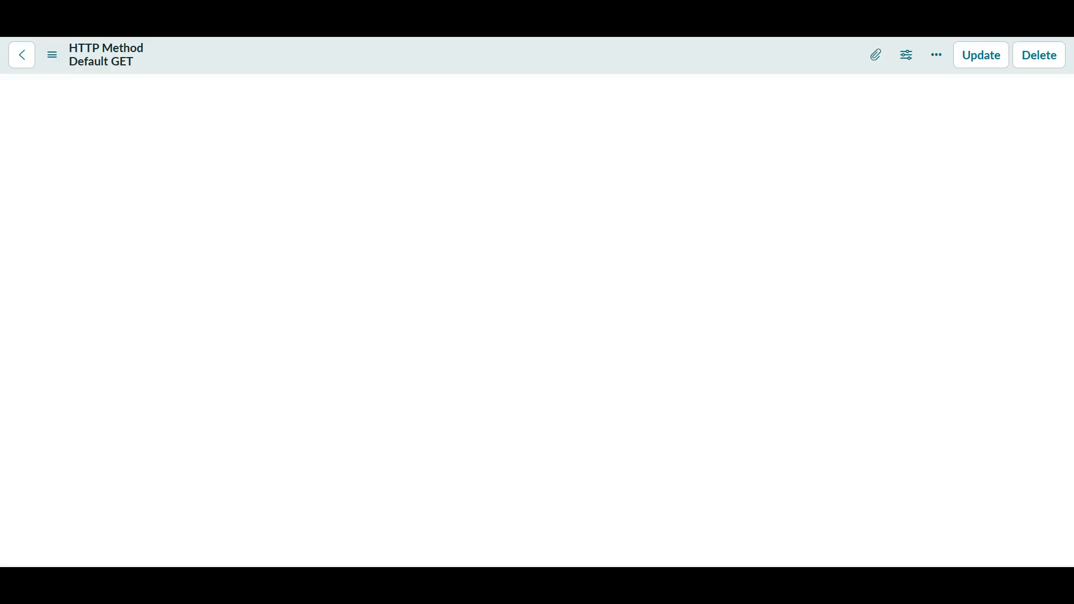
{"action": "scroll", "coordinate": [94, 227], "scroll_direction": "down", "scroll_amount": 6}
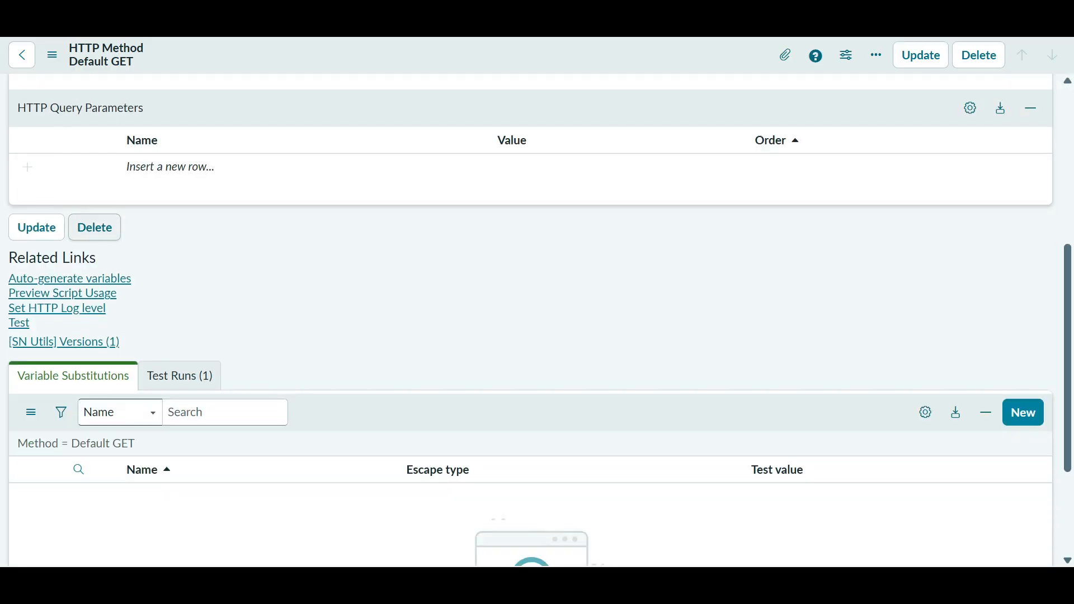
{"action": "left_click", "coordinate": [19, 323]}
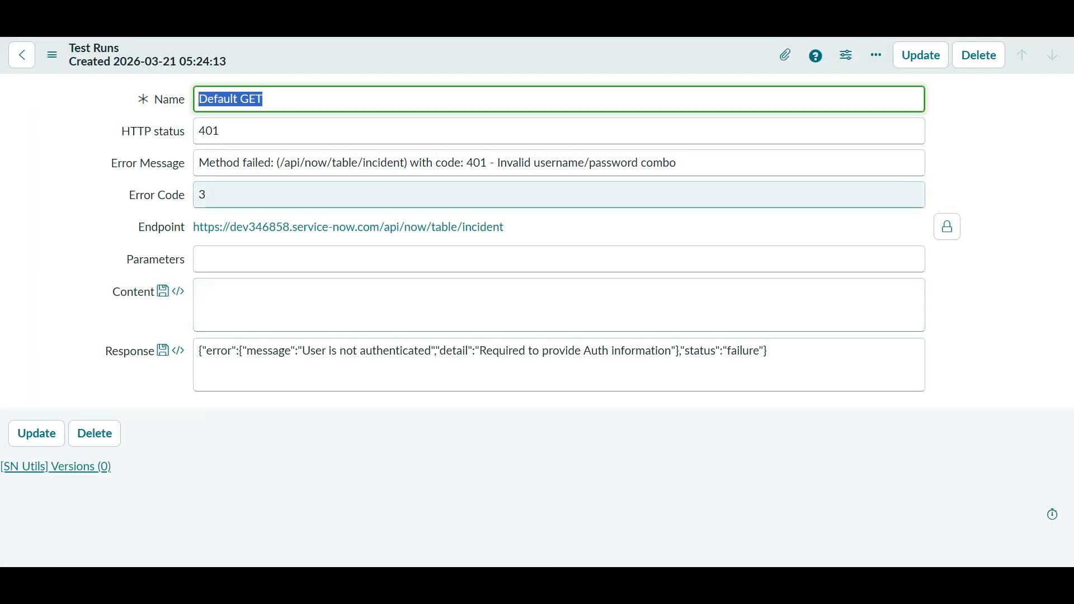
- Review the 401 error response, then return to the Web Service User record
{"action": "double_click", "coordinate": [202, 195]}
{"action": "triple_click", "coordinate": [481, 351]}
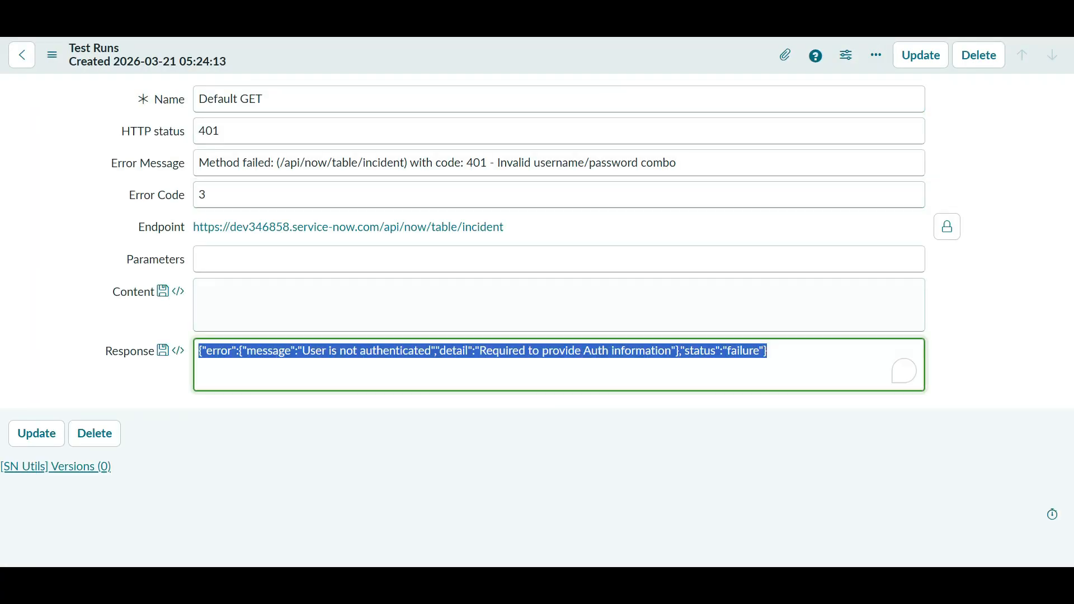
{"action": "left_click", "coordinate": [22, 55]}
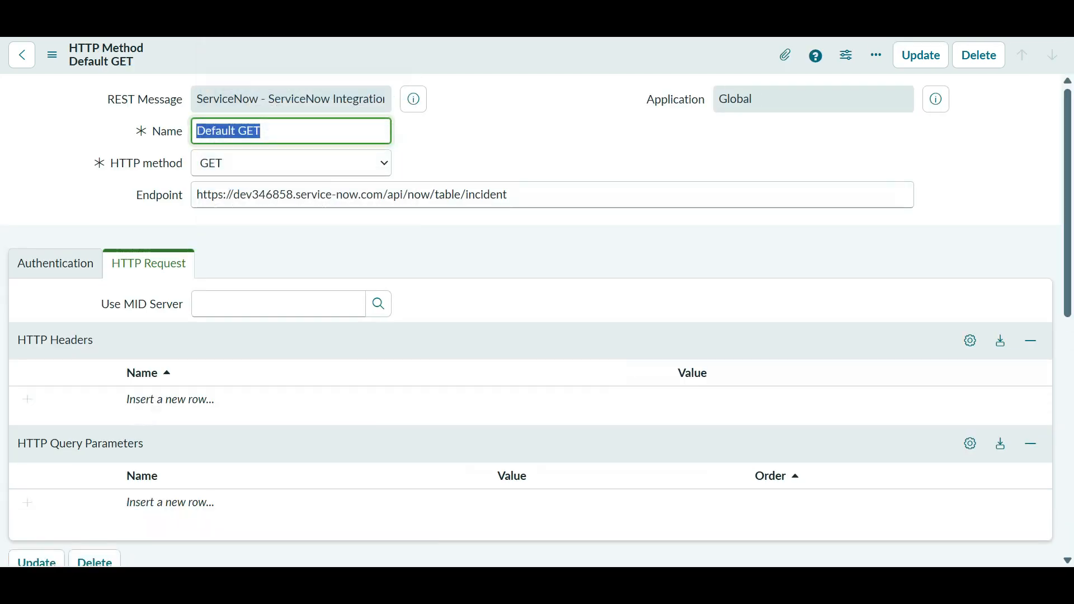
{"action": "key", "text": "alt+Tab"}
{"action": "key", "text": "alt+Tab"}
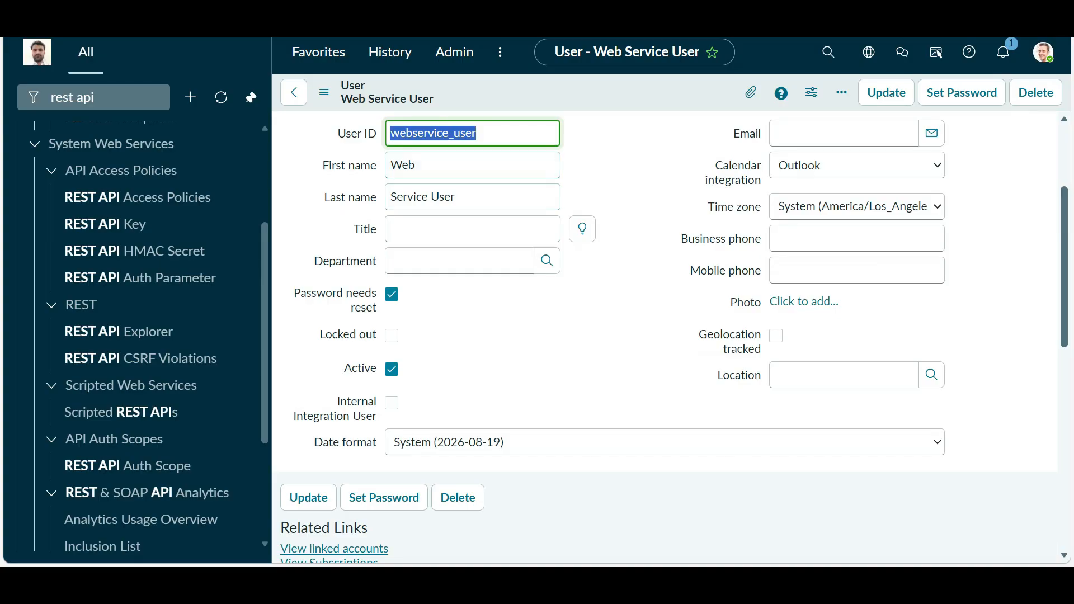
- Review the Web Service User record, selecting its user ID webservice_user
{"action": "left_click_drag", "start_coordinate": [467, 197], "coordinate": [388, 202]}
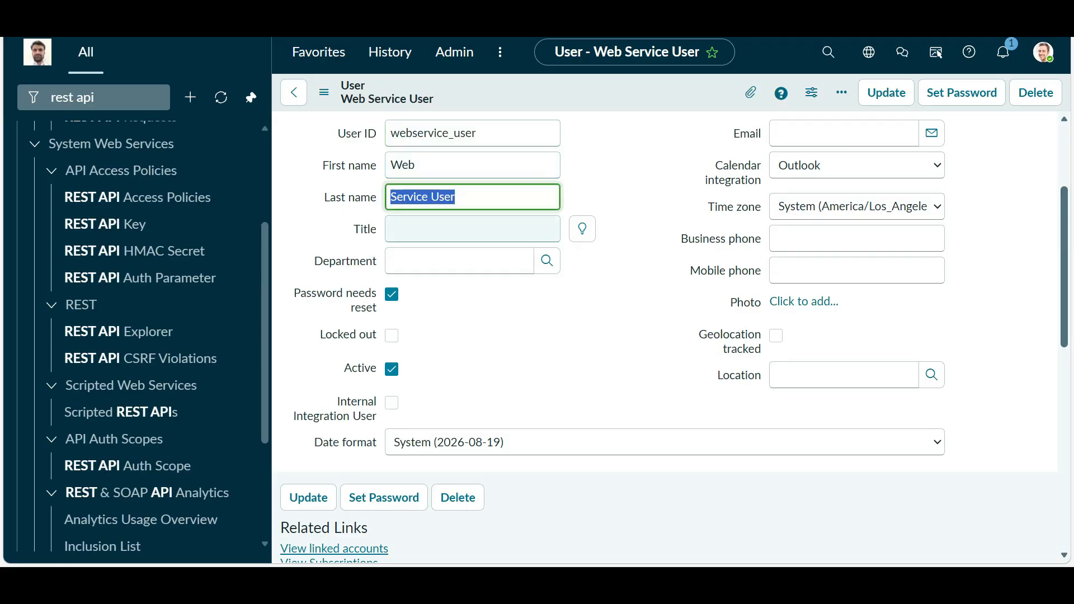
{"action": "left_click", "coordinate": [503, 325]}
{"action": "scroll", "coordinate": [504, 325], "scroll_direction": "down", "scroll_amount": 3}
{"action": "scroll", "coordinate": [666, 338], "scroll_direction": "up", "scroll_amount": 5}
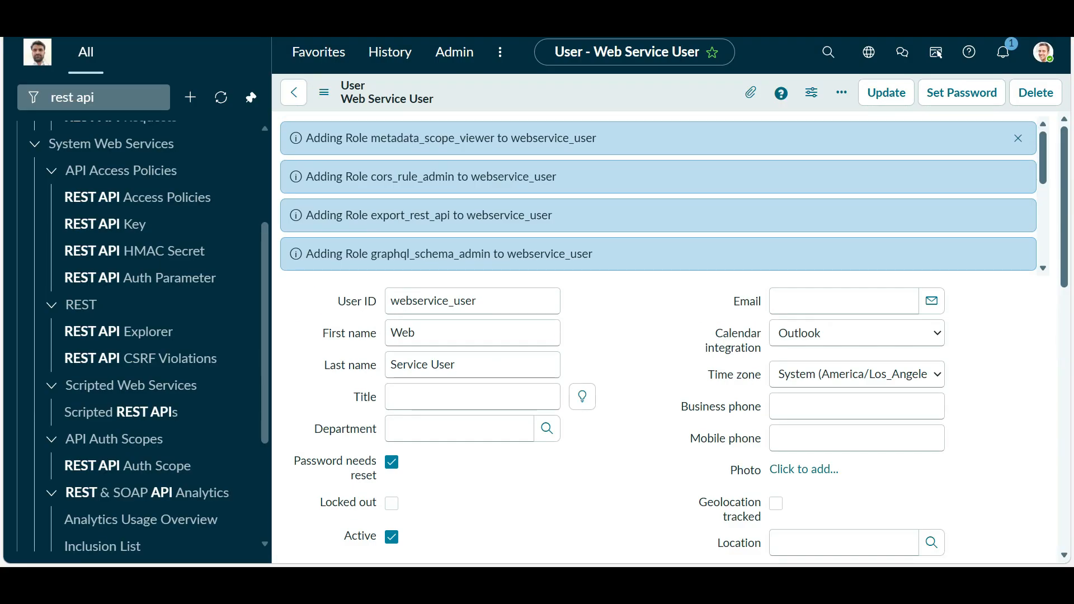
{"action": "scroll", "coordinate": [472, 397], "scroll_direction": "down", "scroll_amount": 6}
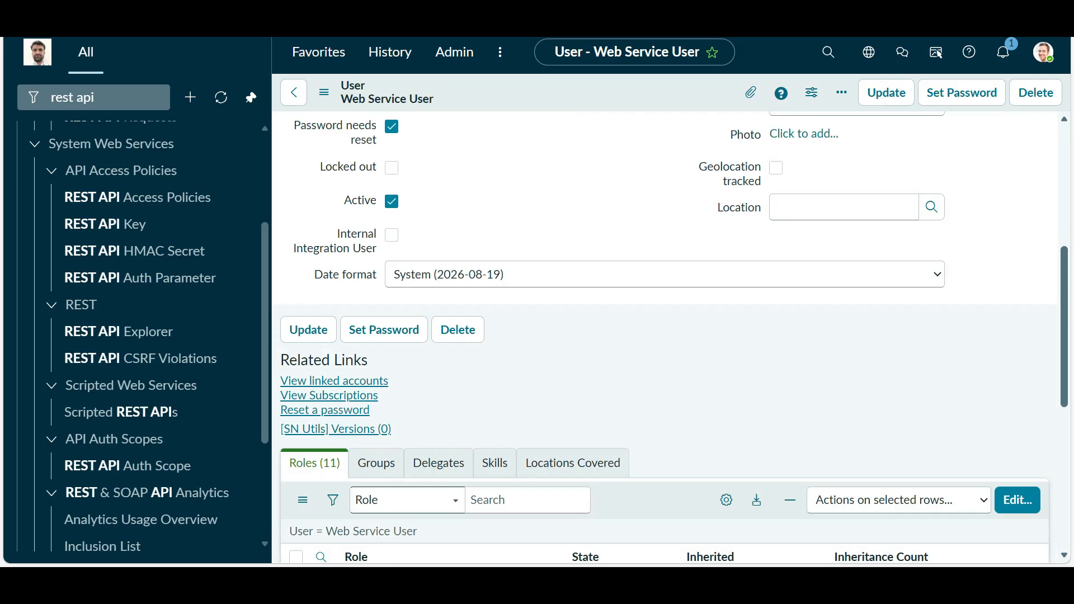
{"action": "scroll", "coordinate": [472, 397], "scroll_direction": "up", "scroll_amount": 6}
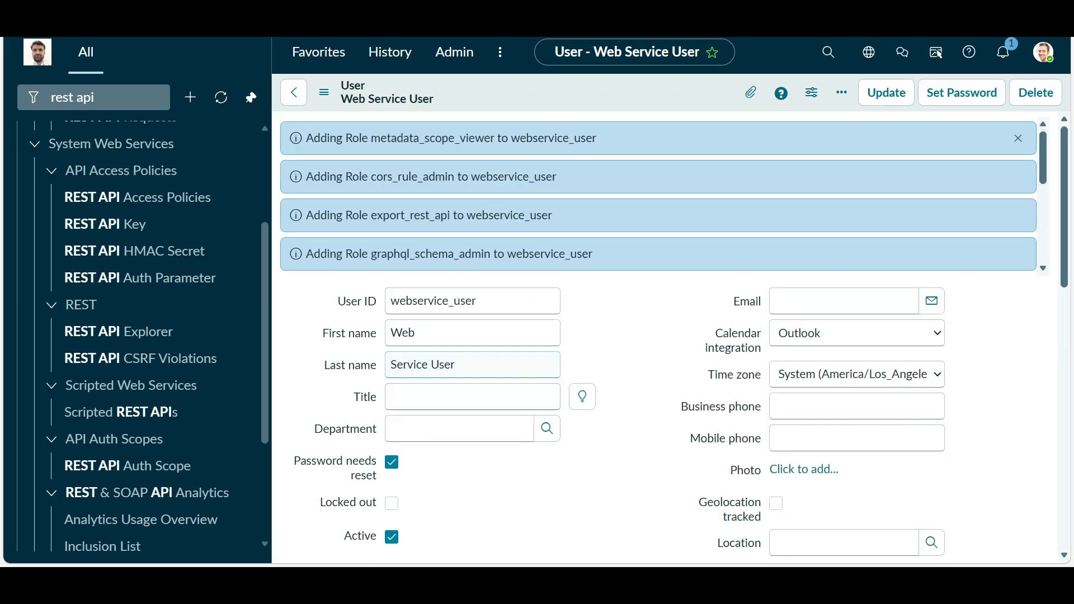
{"action": "left_click_drag", "start_coordinate": [331, 333], "coordinate": [414, 333]}
{"action": "scroll", "coordinate": [473, 396], "scroll_direction": "down", "scroll_amount": 6}
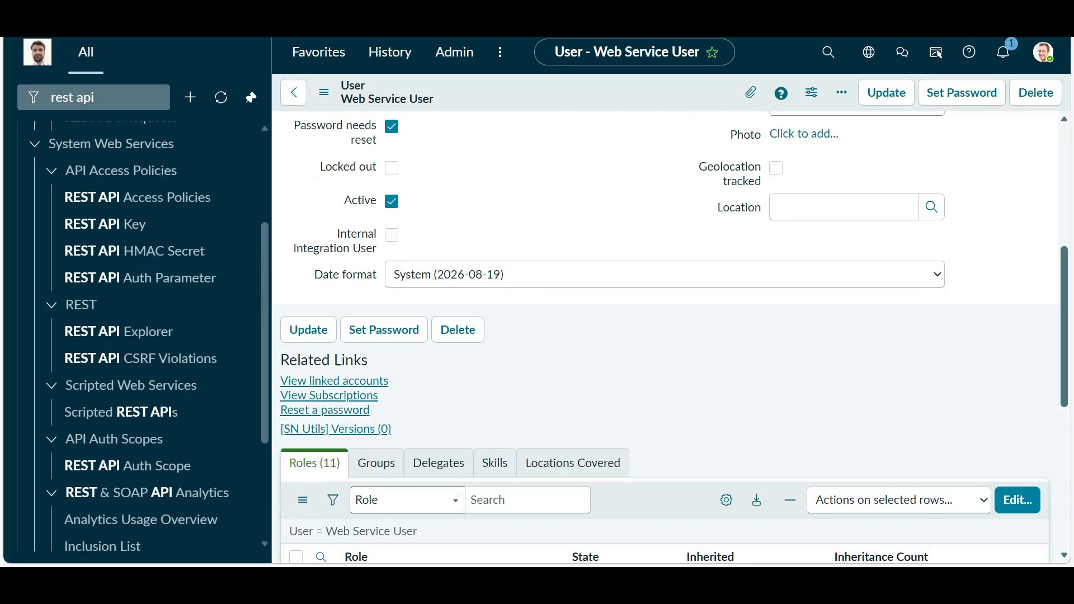
{"action": "scroll", "coordinate": [473, 396], "scroll_direction": "up", "scroll_amount": 6}
{"action": "left_click", "coordinate": [481, 365]}
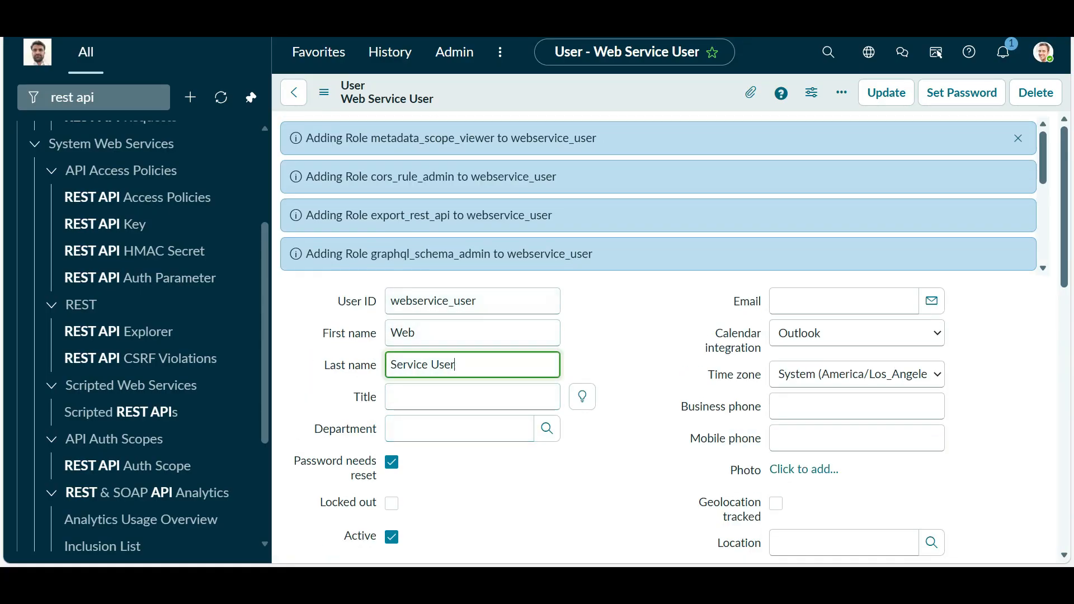
{"action": "left_click_drag", "start_coordinate": [492, 301], "coordinate": [240, 305]}
{"action": "left_click", "coordinate": [621, 302]}
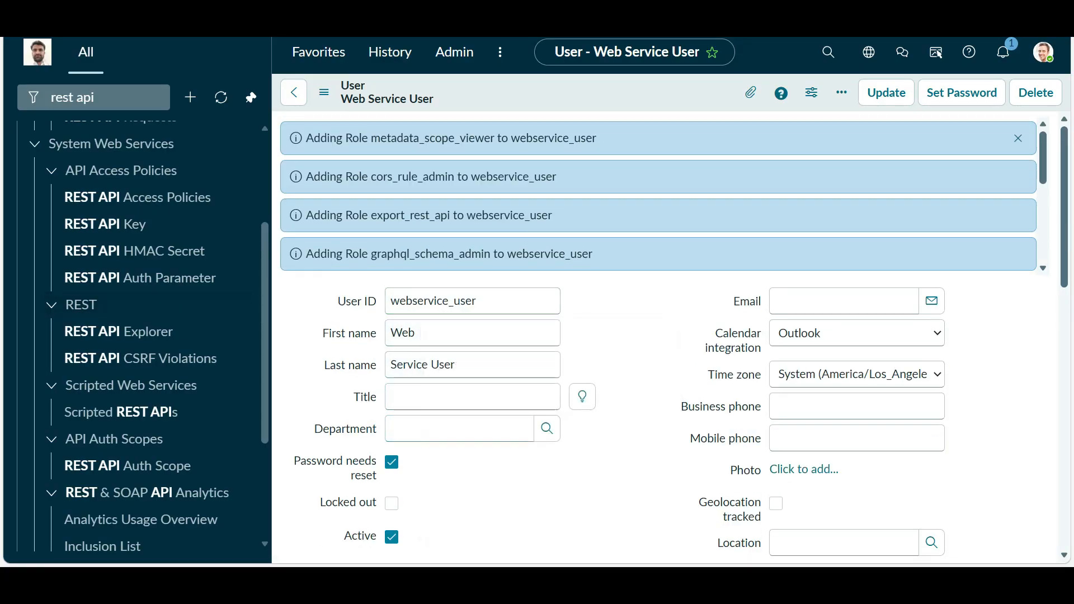
{"action": "scroll", "coordinate": [621, 335], "scroll_direction": "down", "scroll_amount": 6}
{"action": "scroll", "coordinate": [622, 335], "scroll_direction": "up", "scroll_amount": 6}
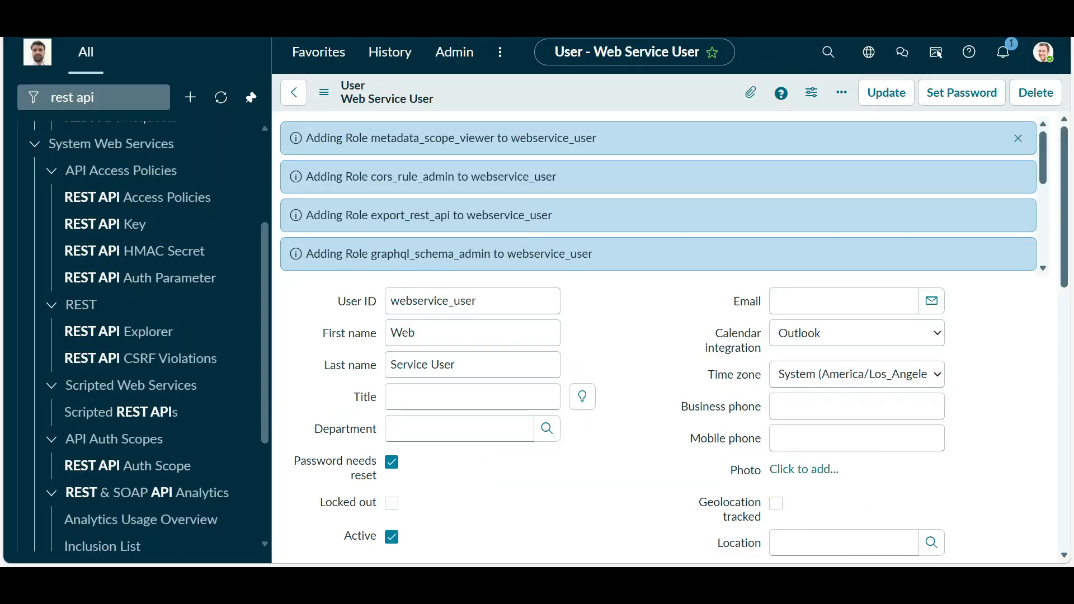
- Switch to the Default GET window and scroll to the ServiceNow - ServiceNow Integration REST message
{"action": "key", "text": "alt+Tab"}
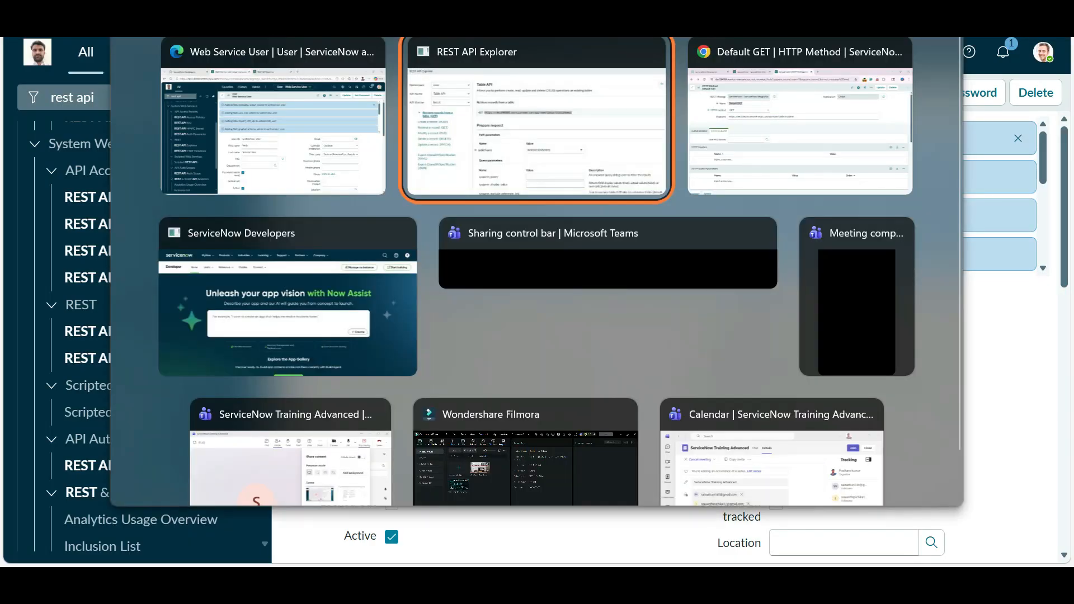
{"action": "key", "text": "alt+Tab"}
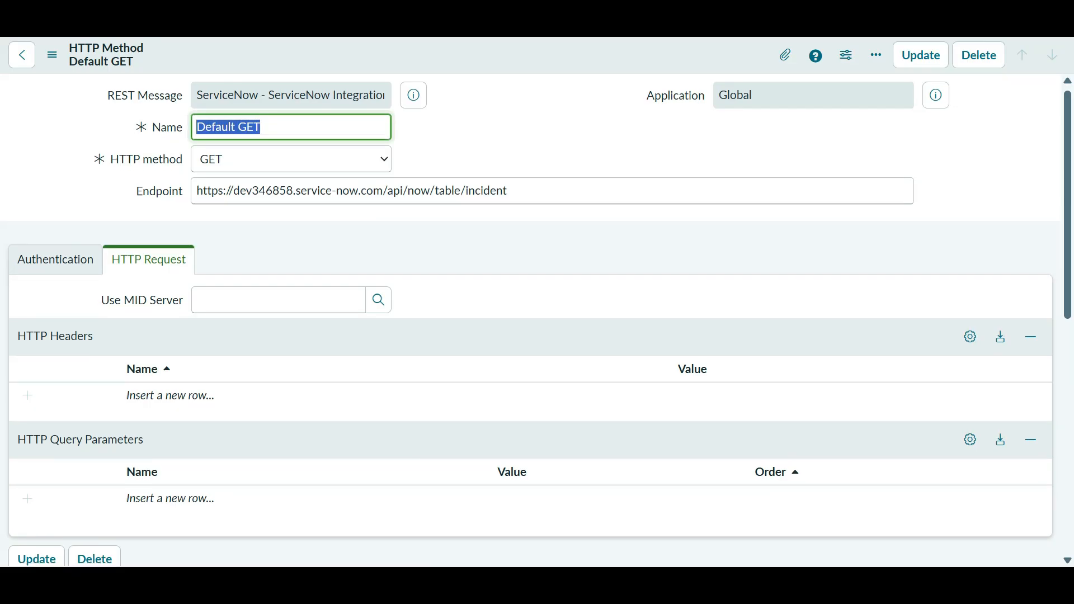
{"action": "scroll", "coordinate": [537, 302], "scroll_direction": "down", "scroll_amount": 3}
{"action": "scroll", "coordinate": [537, 302], "scroll_direction": "down", "scroll_amount": 5}
{"action": "scroll", "coordinate": [538, 302], "scroll_direction": "up", "scroll_amount": 10}
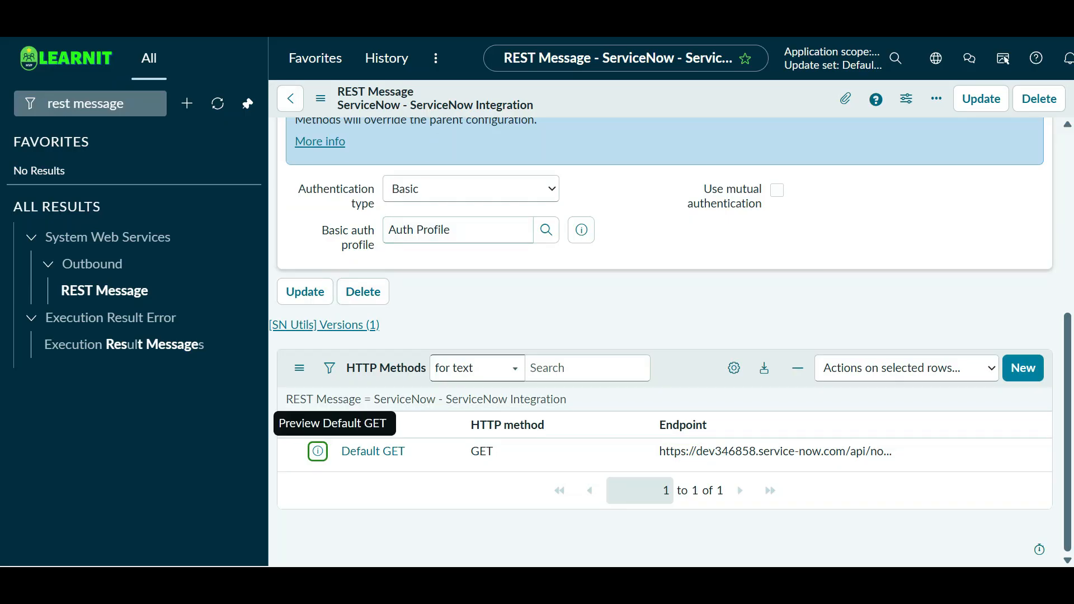
- Preview the Basic auth profile 'Auth Profile' to confirm its username is webservice_user
{"action": "left_click", "coordinate": [581, 230]}
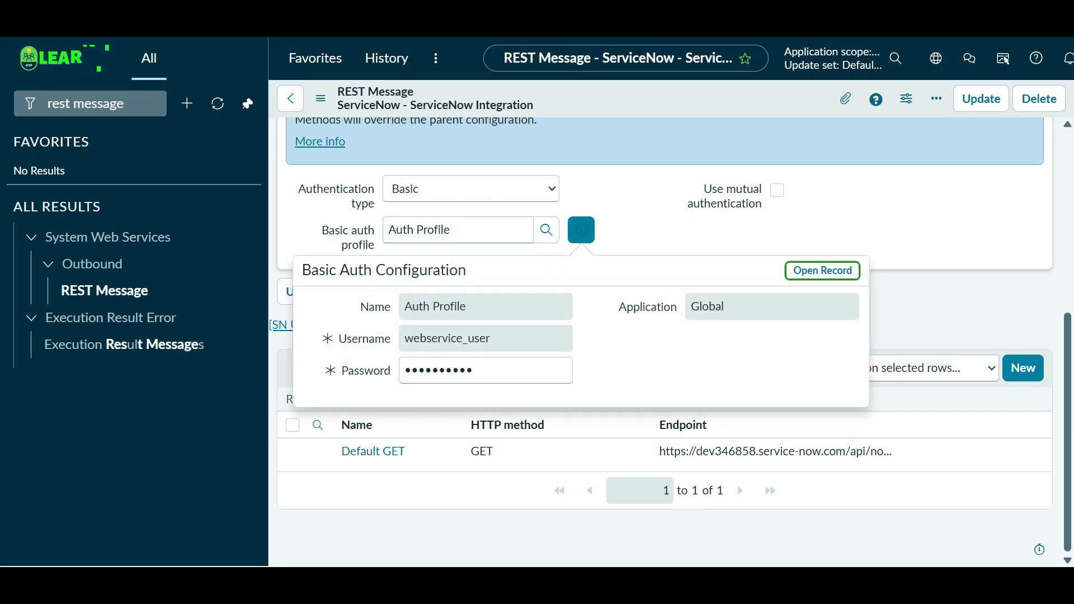
{"action": "key", "text": "Tab"}
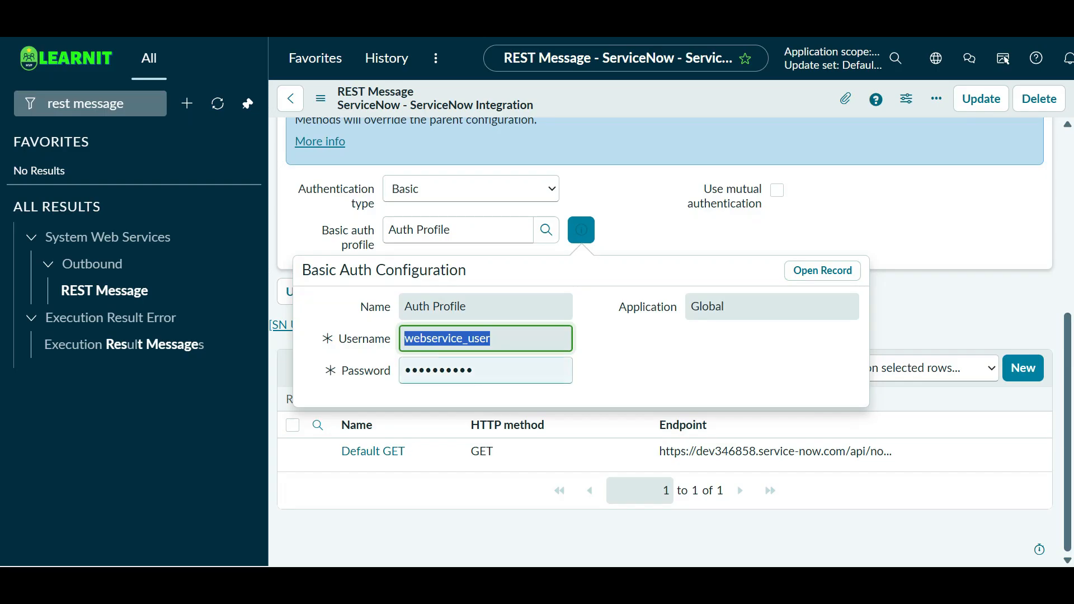
{"action": "key", "text": "Tab"}
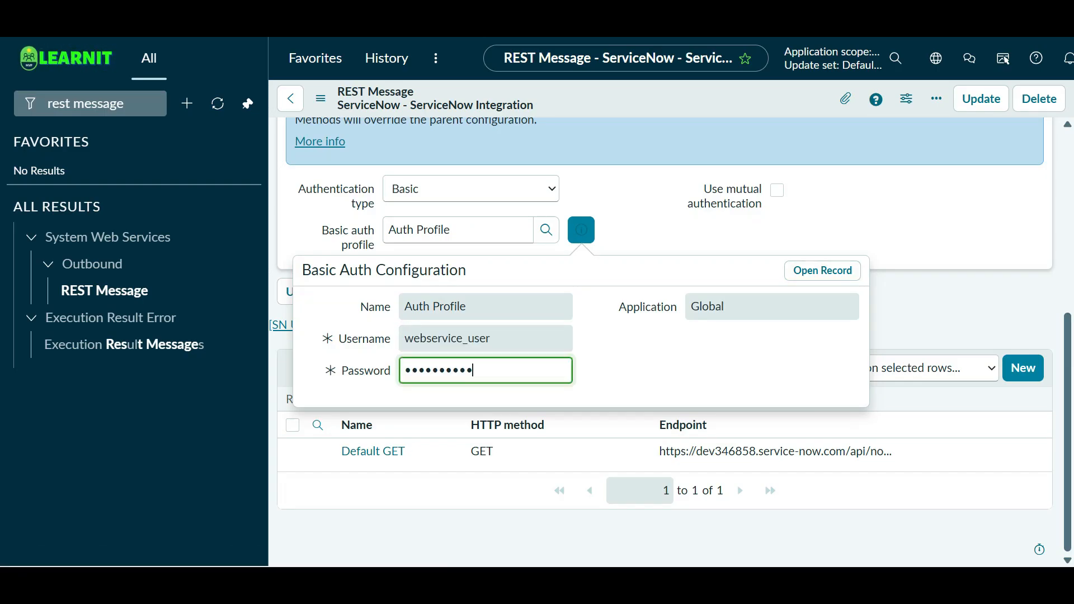
{"action": "key", "text": "Escape"}
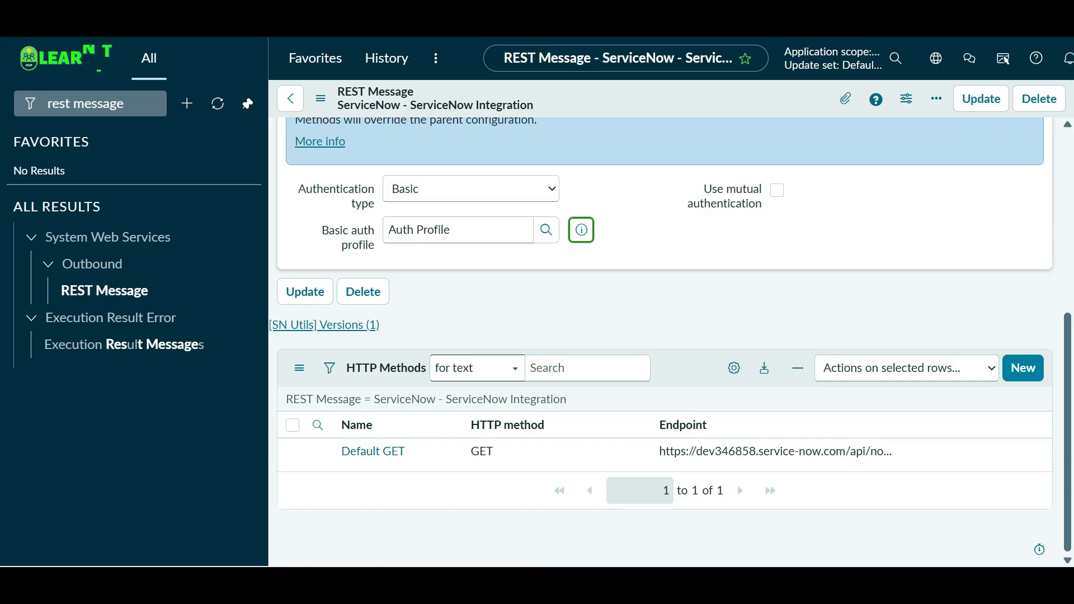
{"action": "key", "text": "alt+Tab"}
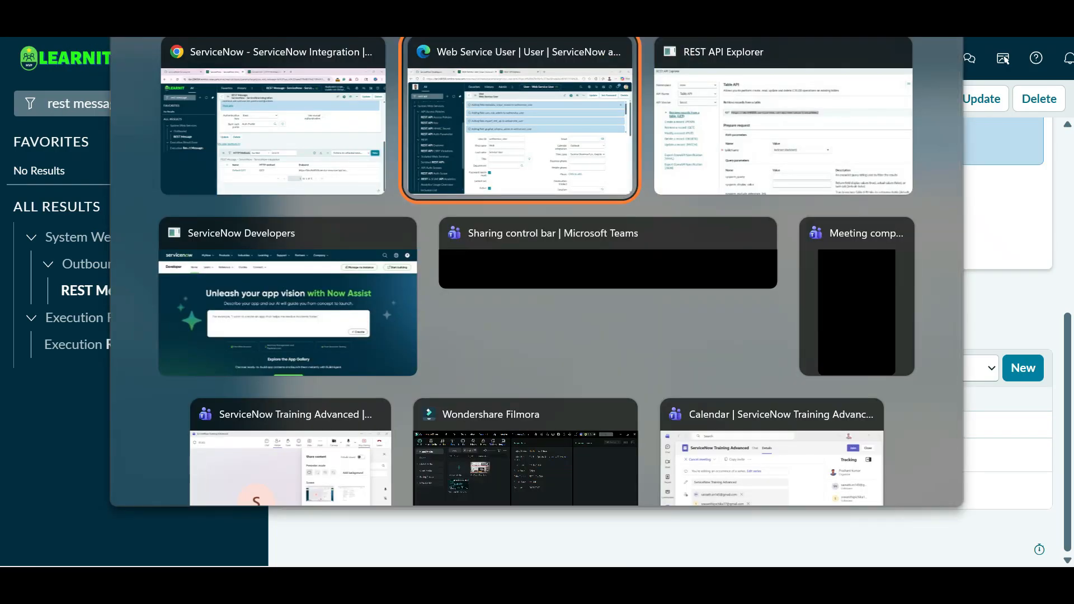
- Generate and reveal a new password for Web Service User, then close and reload the form
{"action": "scroll", "coordinate": [473, 335], "scroll_direction": "down", "scroll_amount": 3}
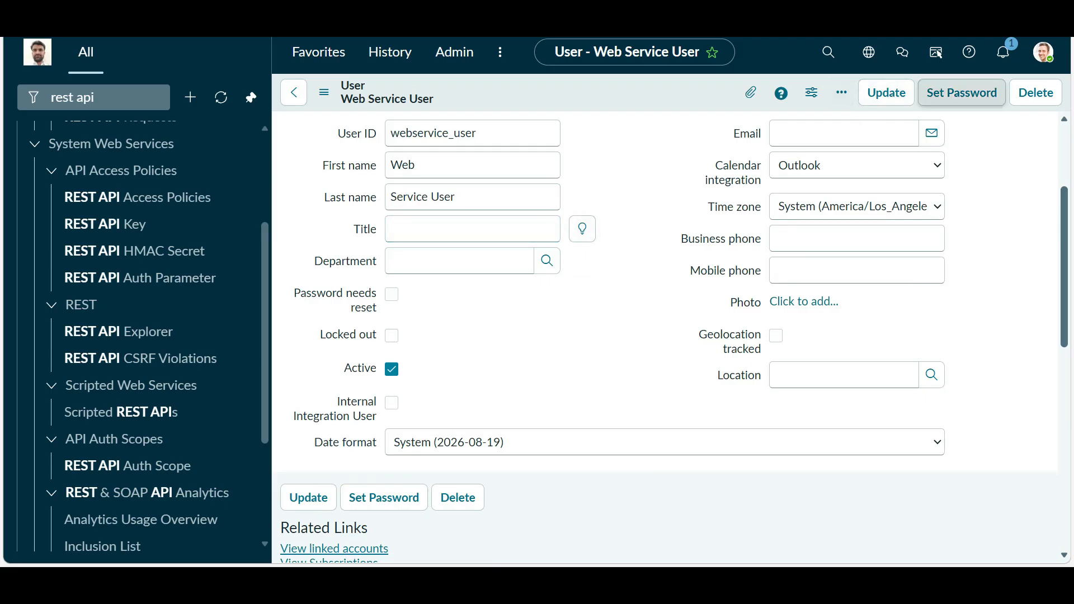
{"action": "left_click", "coordinate": [962, 92]}
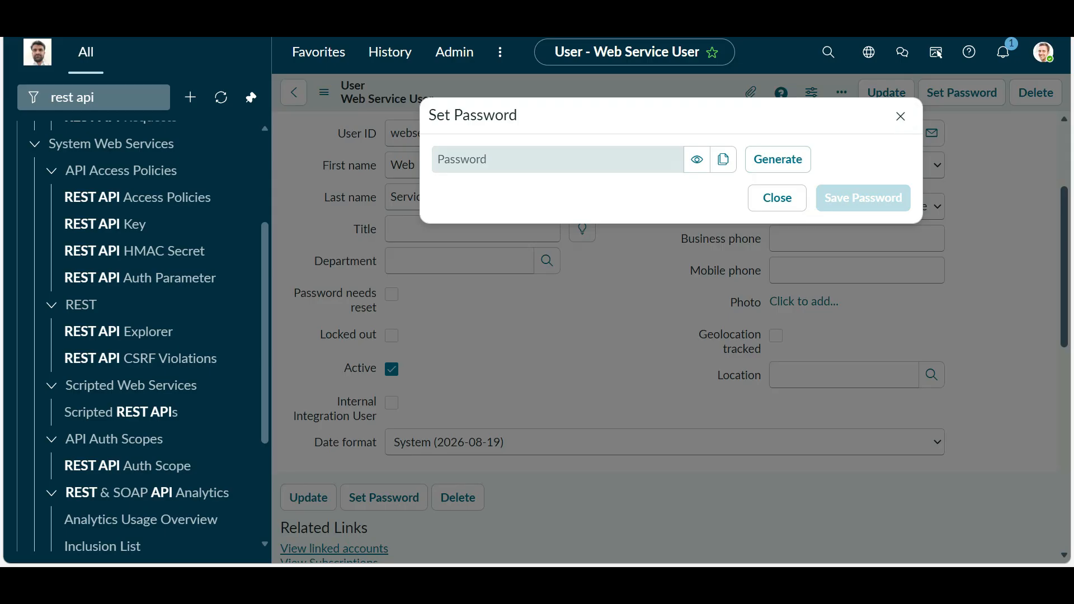
{"action": "left_click", "coordinate": [696, 159]}
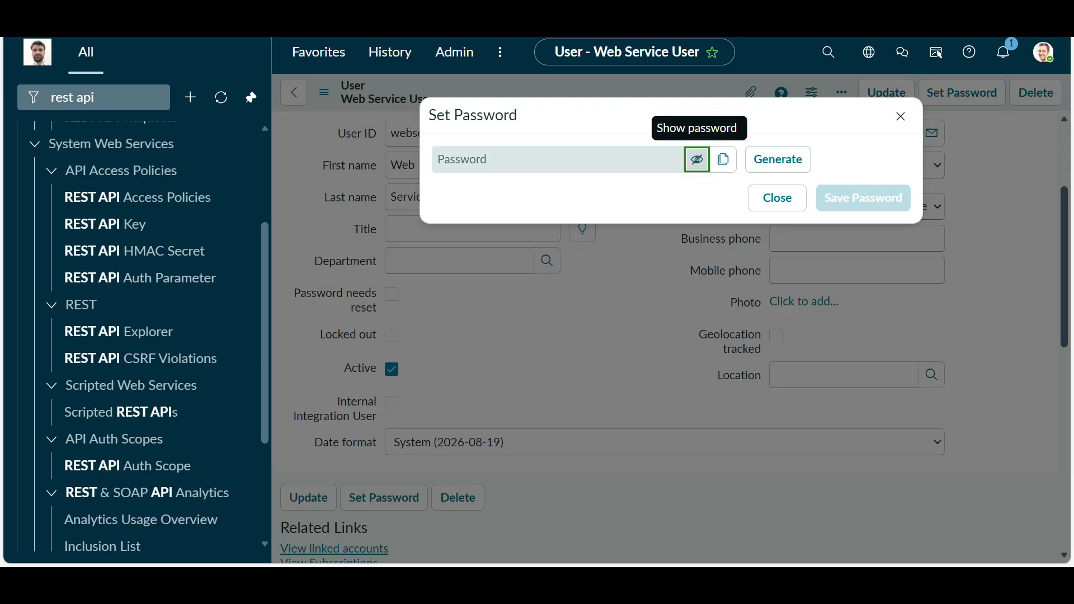
{"action": "left_click", "coordinate": [697, 160]}
{"action": "left_click", "coordinate": [723, 160]}
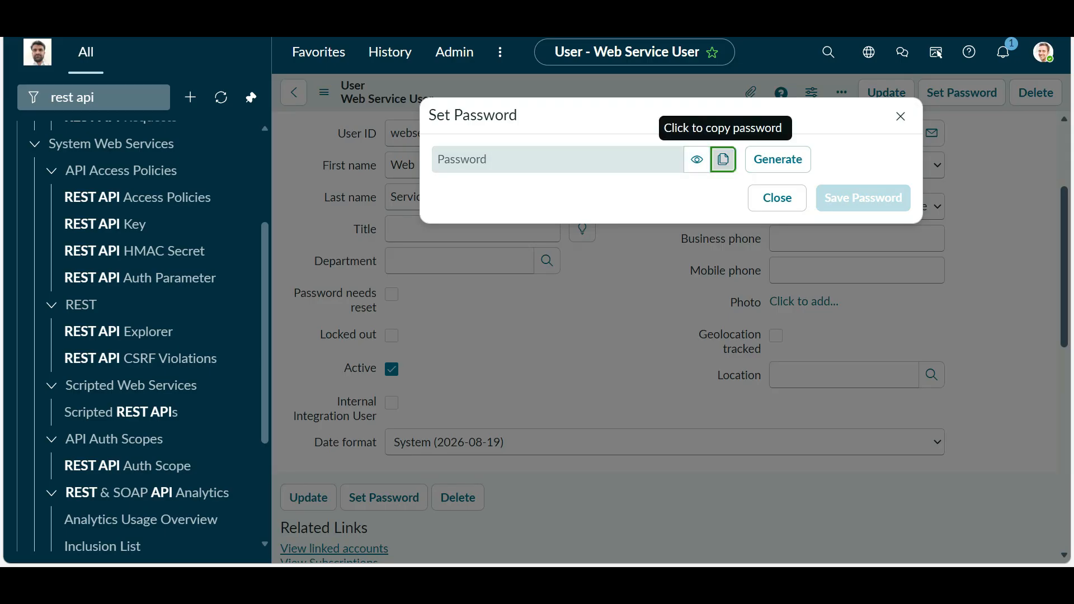
{"action": "left_click", "coordinate": [778, 201]}
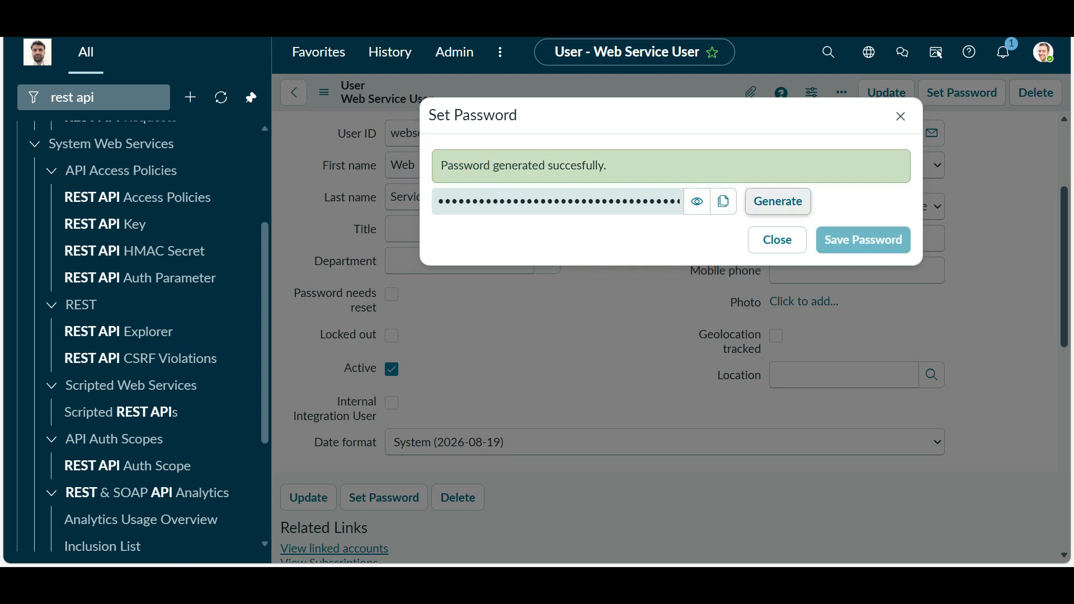
{"action": "left_click", "coordinate": [696, 200]}
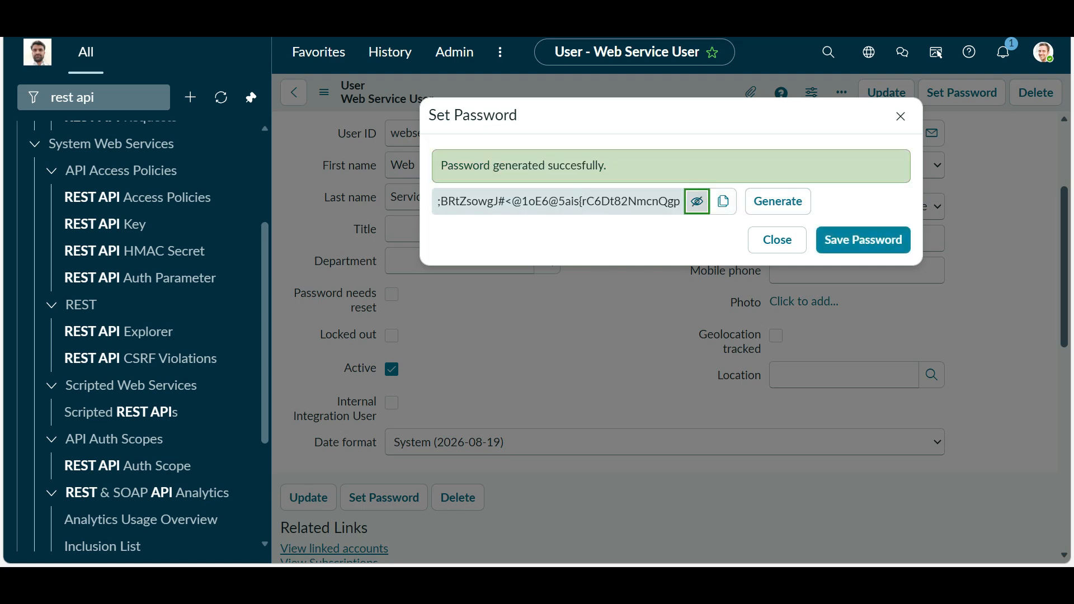
{"action": "double_click", "coordinate": [637, 202]}
{"action": "left_click", "coordinate": [901, 116]}
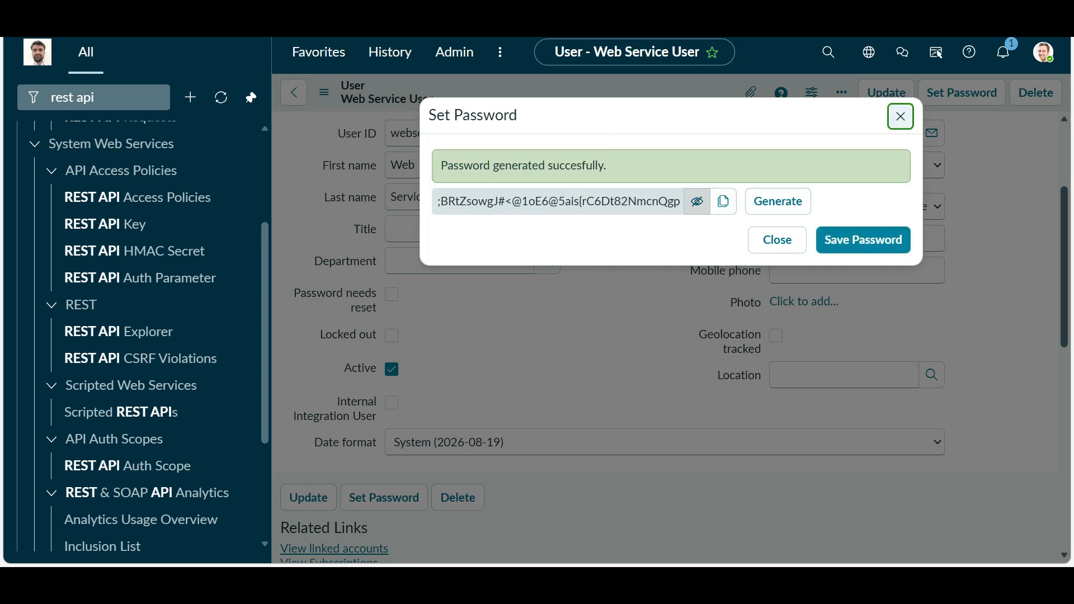
{"action": "key", "text": "Return"}
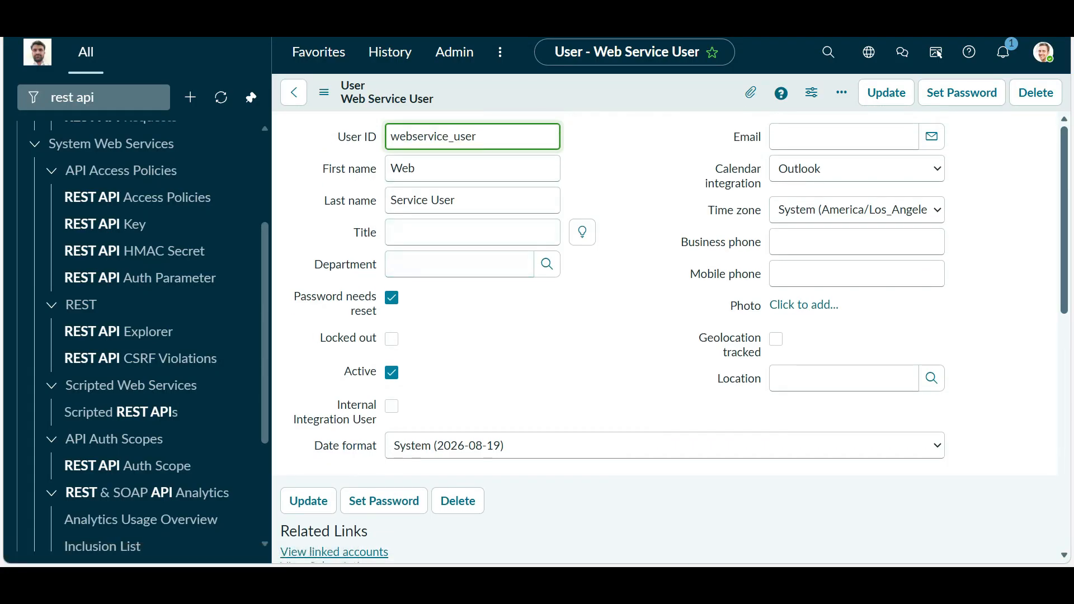
- Look at the User form layout without changes, then uncheck Password needs reset
{"action": "right_click", "coordinate": [545, 102]}
{"action": "mouse_move", "coordinate": [588, 196]}
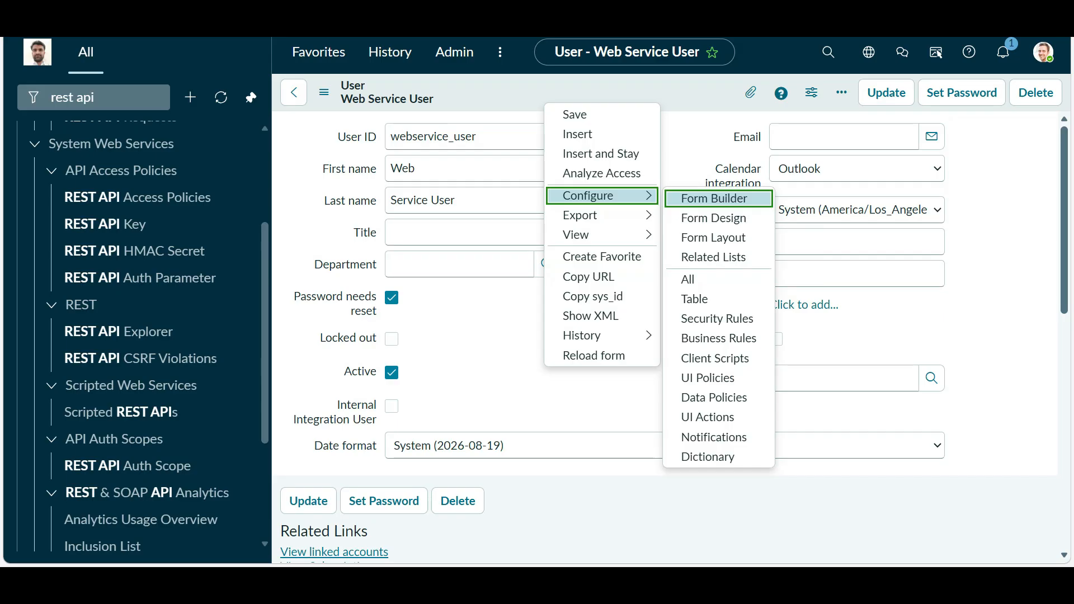
{"action": "left_click", "coordinate": [833, 242]}
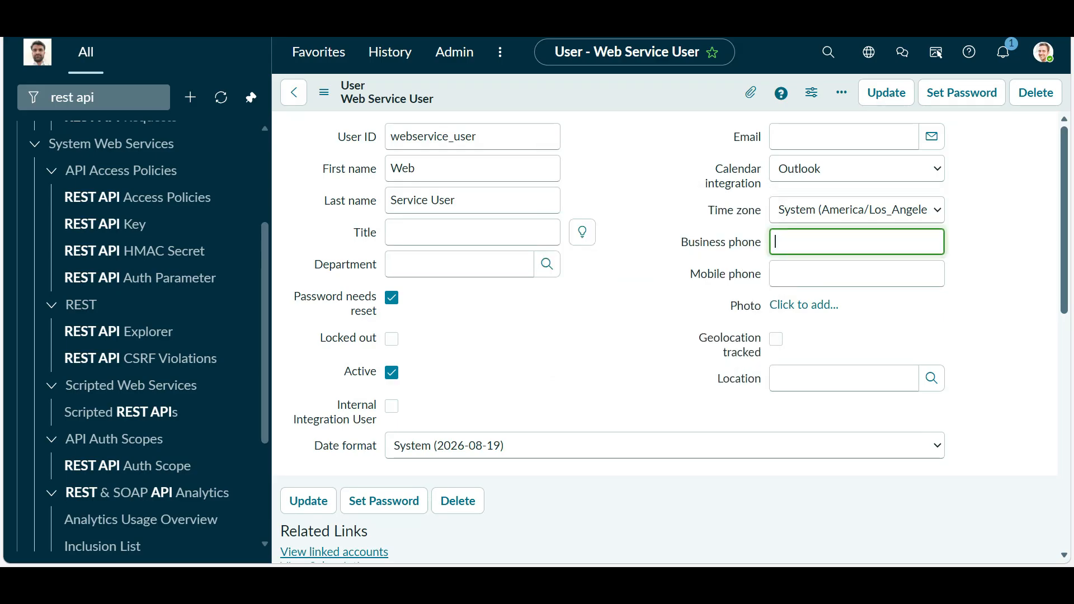
{"action": "right_click", "coordinate": [609, 93]}
{"action": "mouse_move", "coordinate": [653, 186]}
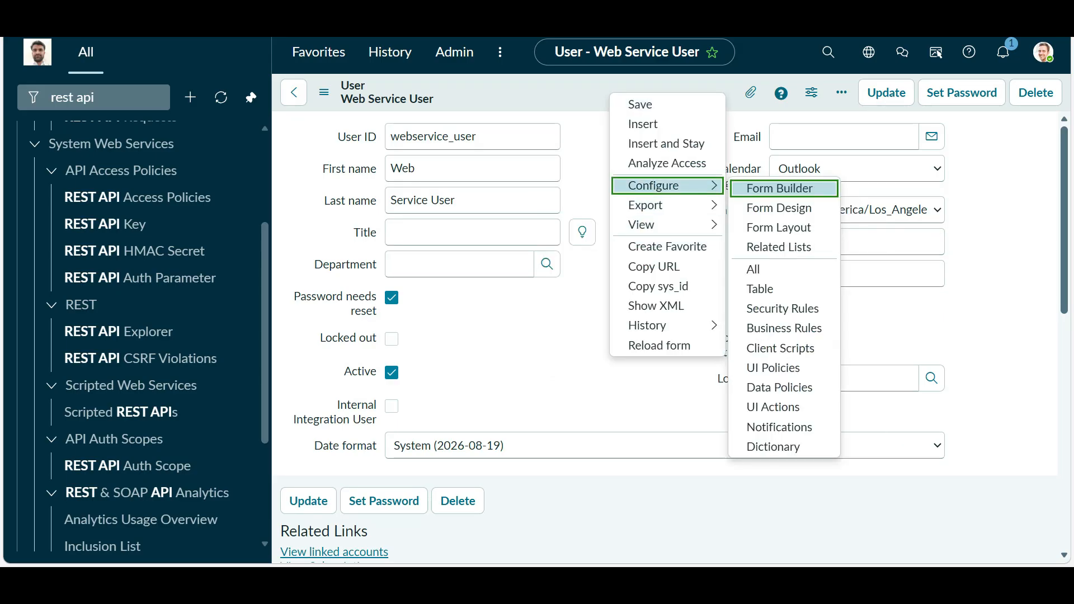
{"action": "left_click", "coordinate": [789, 230]}
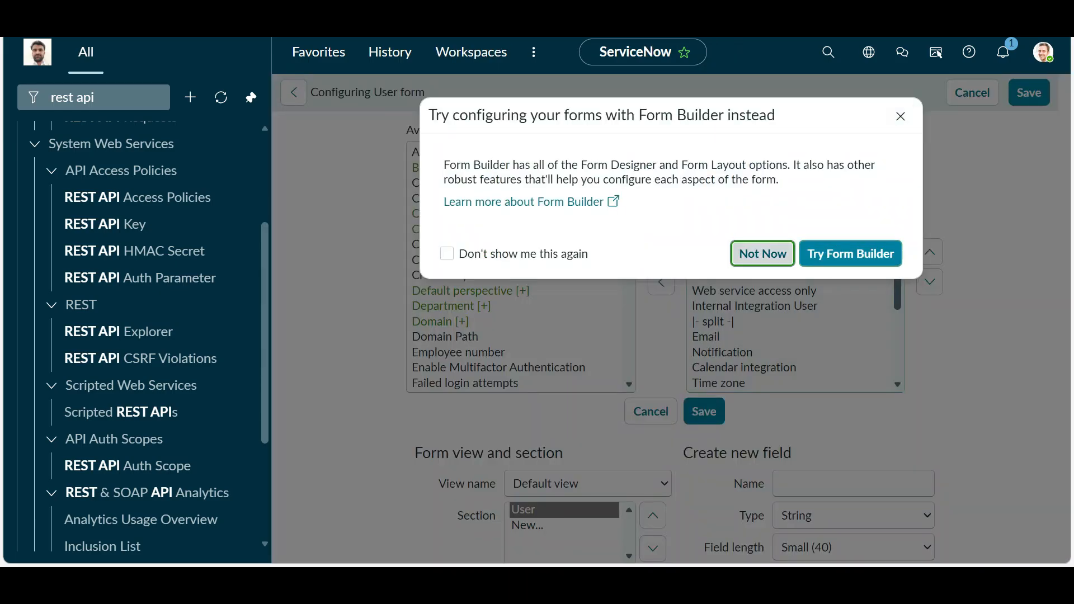
{"action": "left_click", "coordinate": [763, 255]}
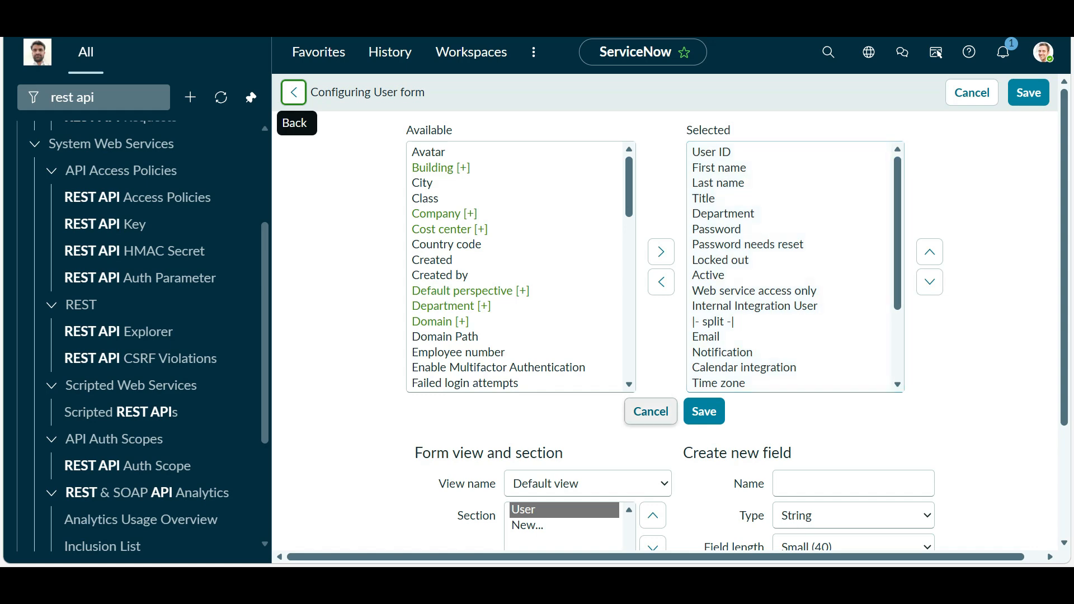
{"action": "left_click", "coordinate": [650, 412]}
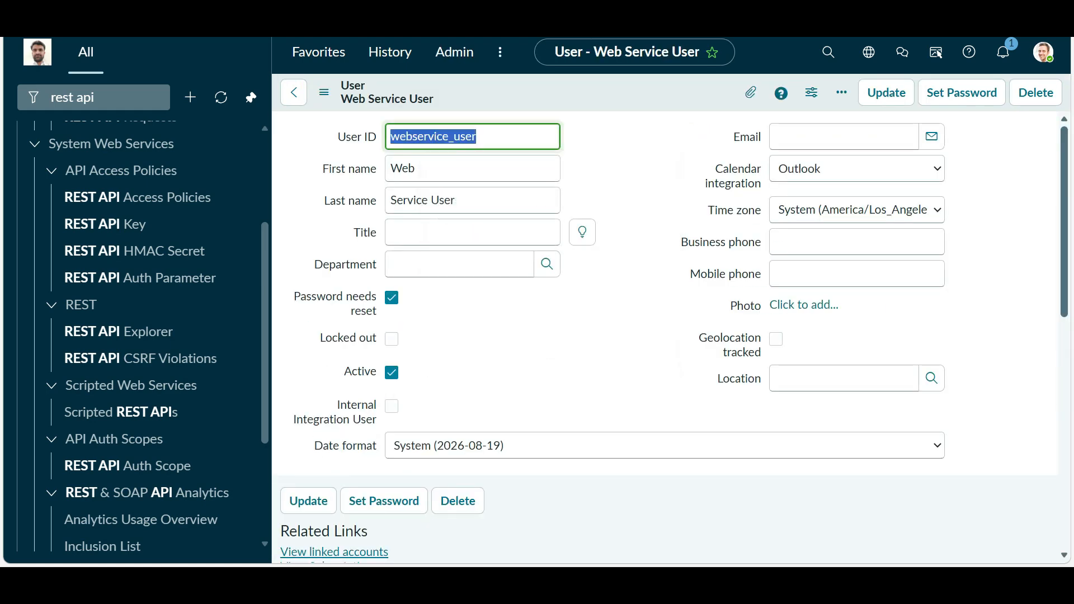
{"action": "left_click", "coordinate": [391, 297]}
- Filter the application navigator for 'user'
{"action": "right_click", "coordinate": [580, 96]}
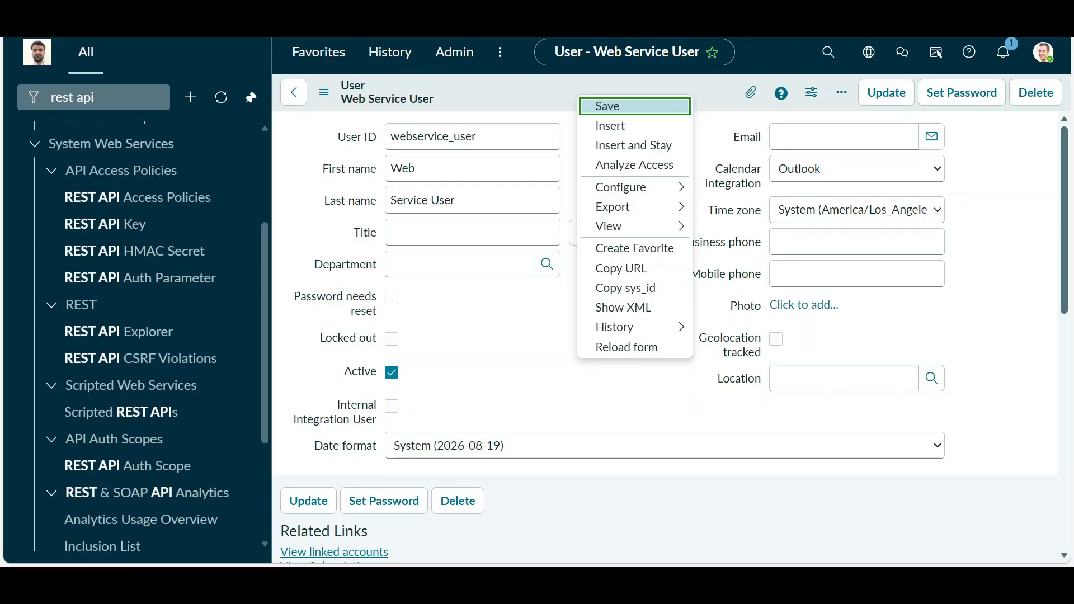
{"action": "left_click", "coordinate": [607, 107]}
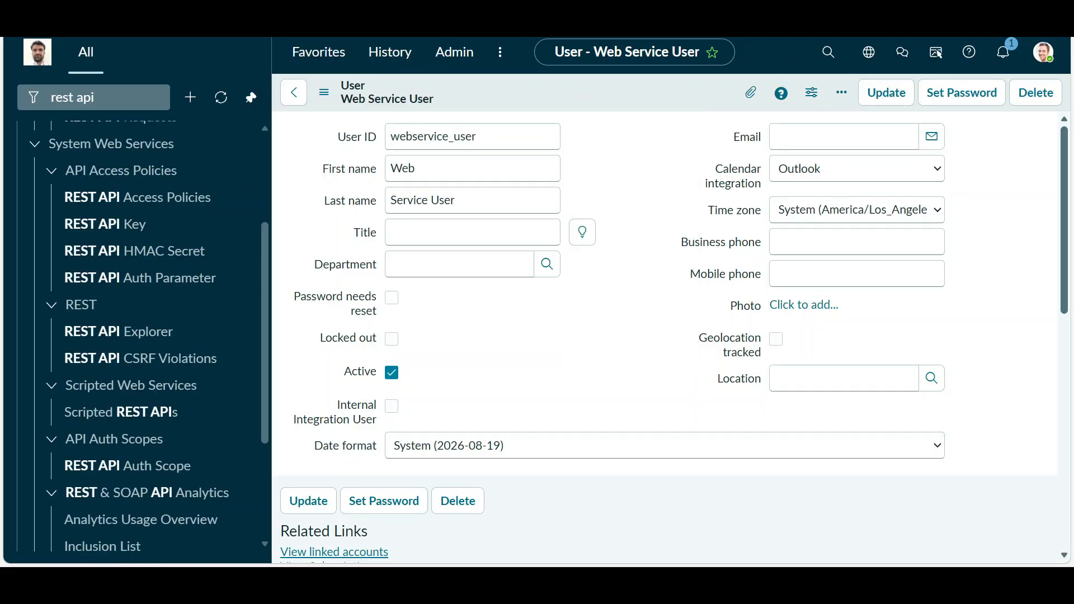
{"action": "scroll", "coordinate": [134, 306], "scroll_direction": "up", "scroll_amount": 3}
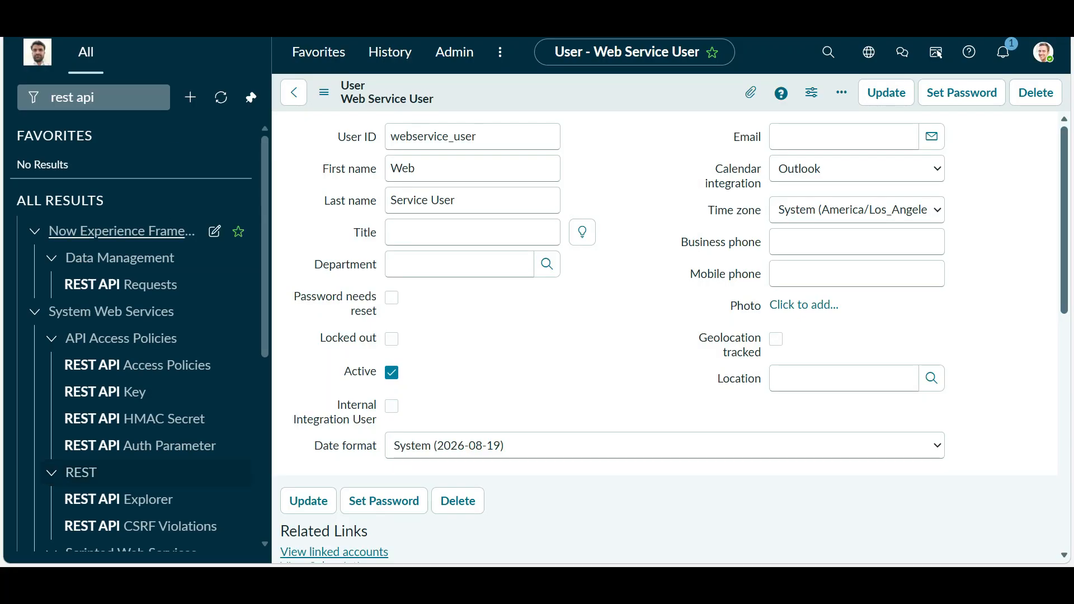
{"action": "left_click", "coordinate": [118, 97]}
{"action": "key", "text": "ctrl+a"}
{"action": "type", "text": "user"}
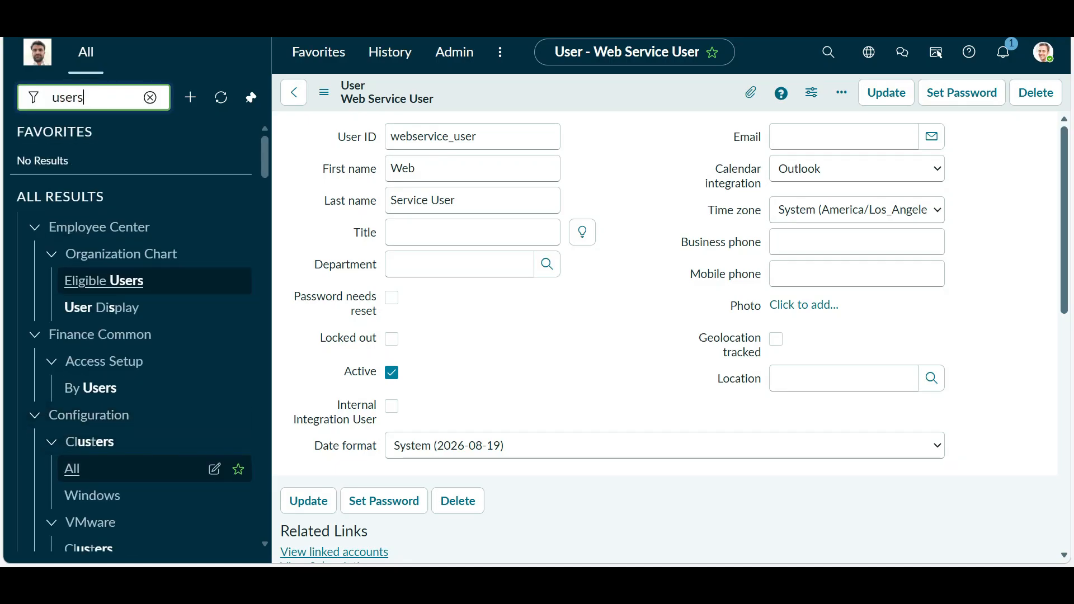
- Open User Administration > Users, leaving the user form without saving
{"action": "scroll", "coordinate": [134, 468], "scroll_direction": "down", "scroll_amount": 10}
{"action": "scroll", "coordinate": [135, 333], "scroll_direction": "down", "scroll_amount": 10}
{"action": "scroll", "coordinate": [134, 333], "scroll_direction": "up", "scroll_amount": 10}
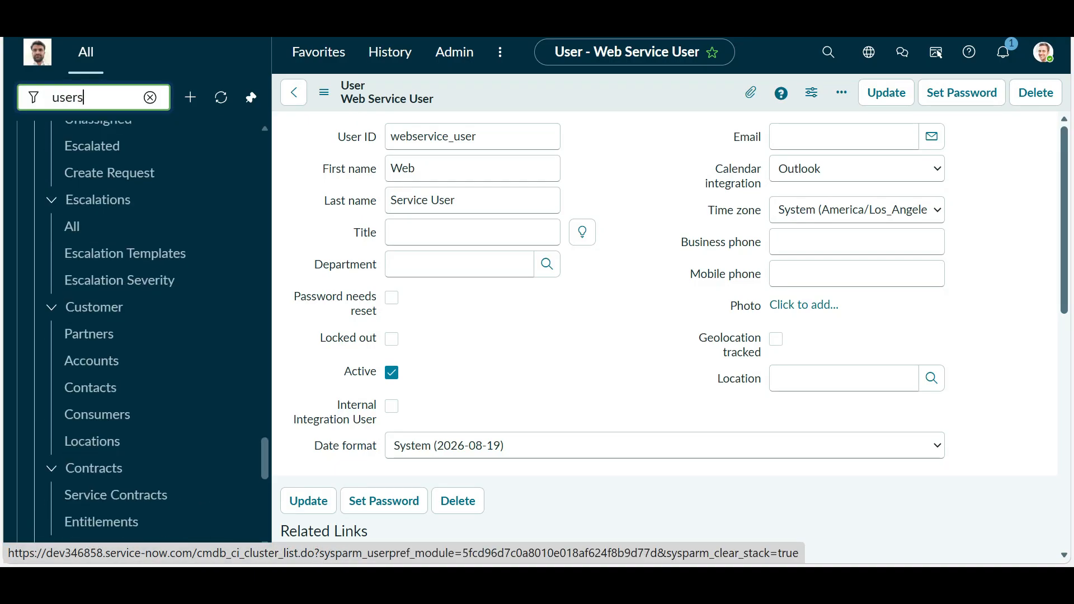
{"action": "scroll", "coordinate": [134, 456], "scroll_direction": "up", "scroll_amount": 6}
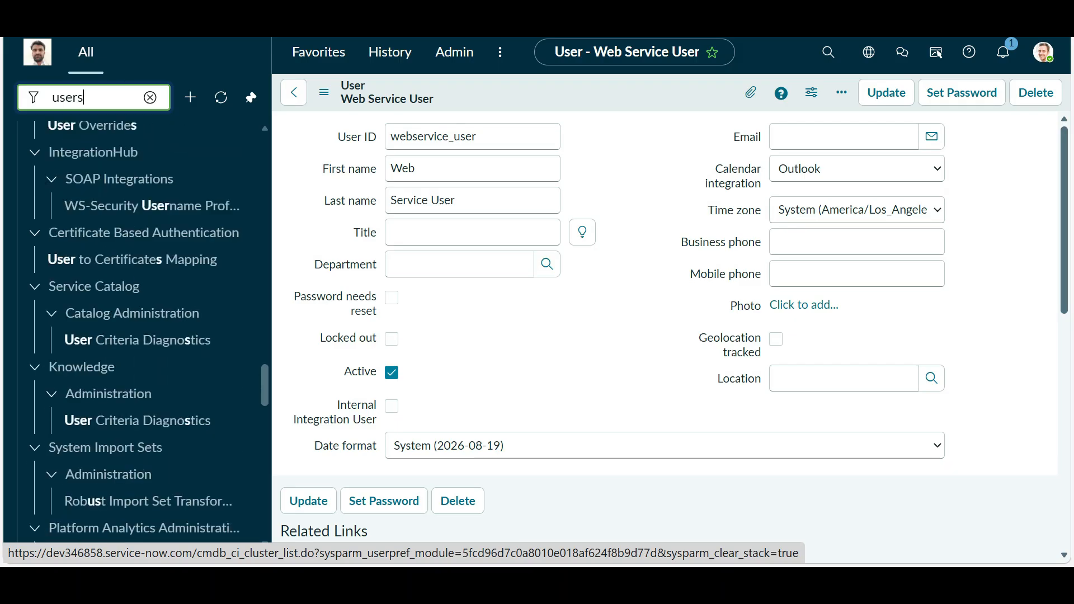
{"action": "scroll", "coordinate": [134, 457], "scroll_direction": "up", "scroll_amount": 10}
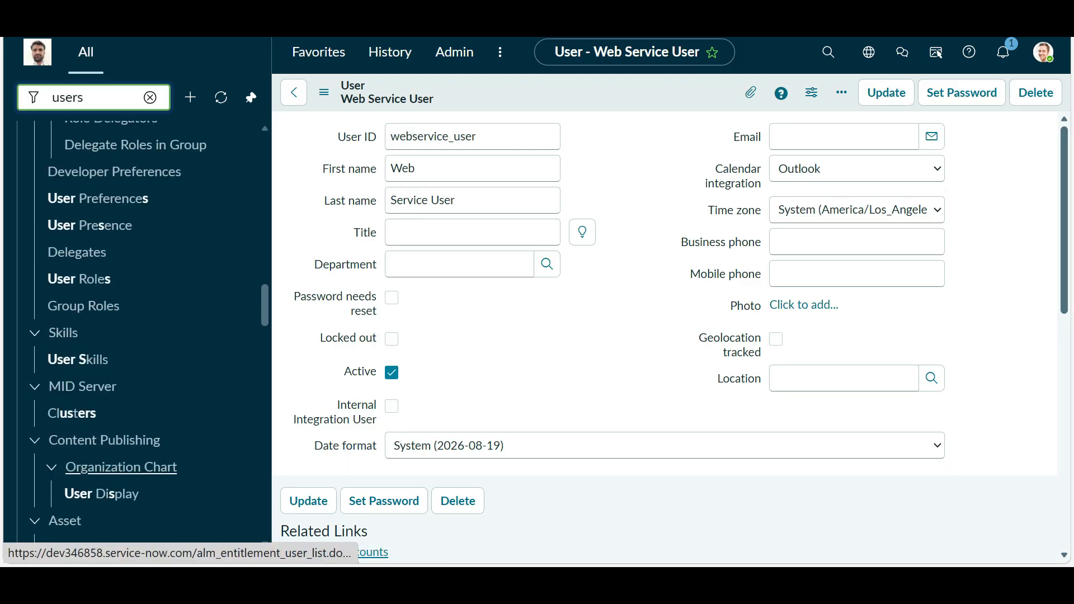
{"action": "scroll", "coordinate": [135, 458], "scroll_direction": "up", "scroll_amount": 5}
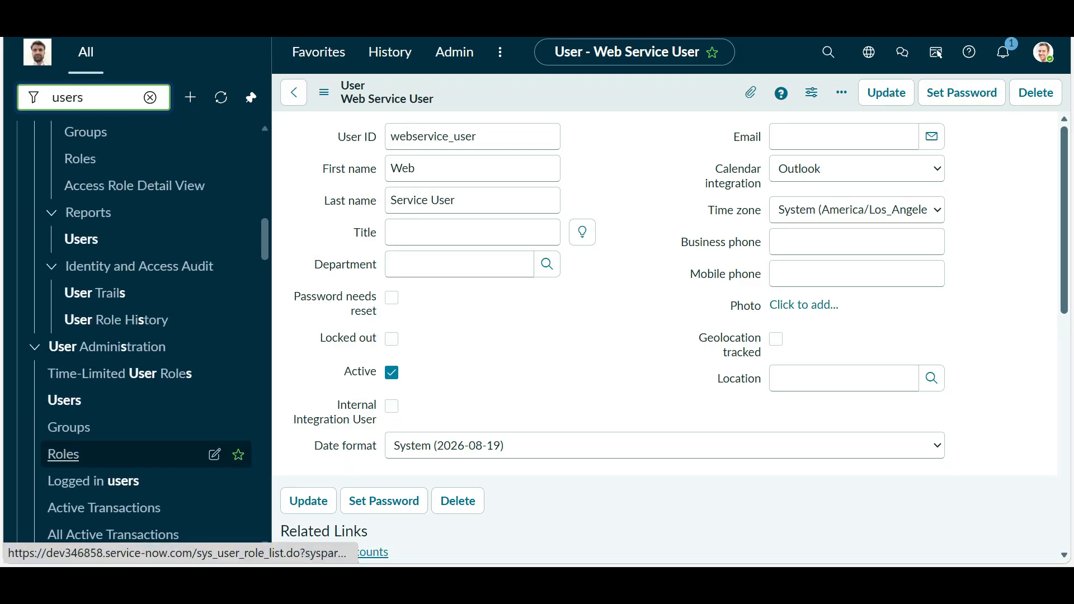
{"action": "left_click", "coordinate": [57, 401]}
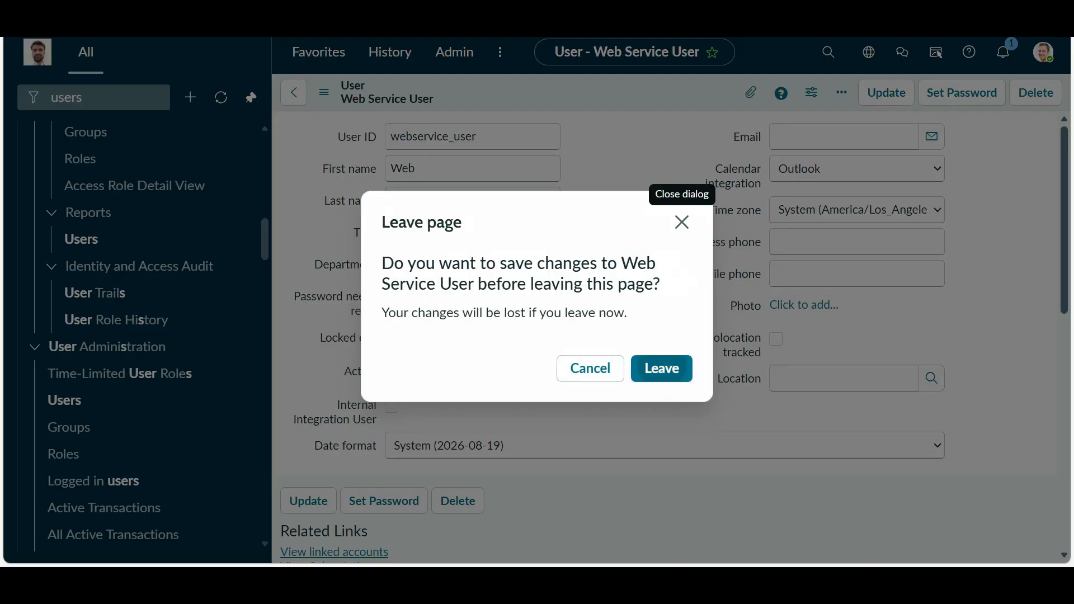
{"action": "left_click", "coordinate": [662, 369]}
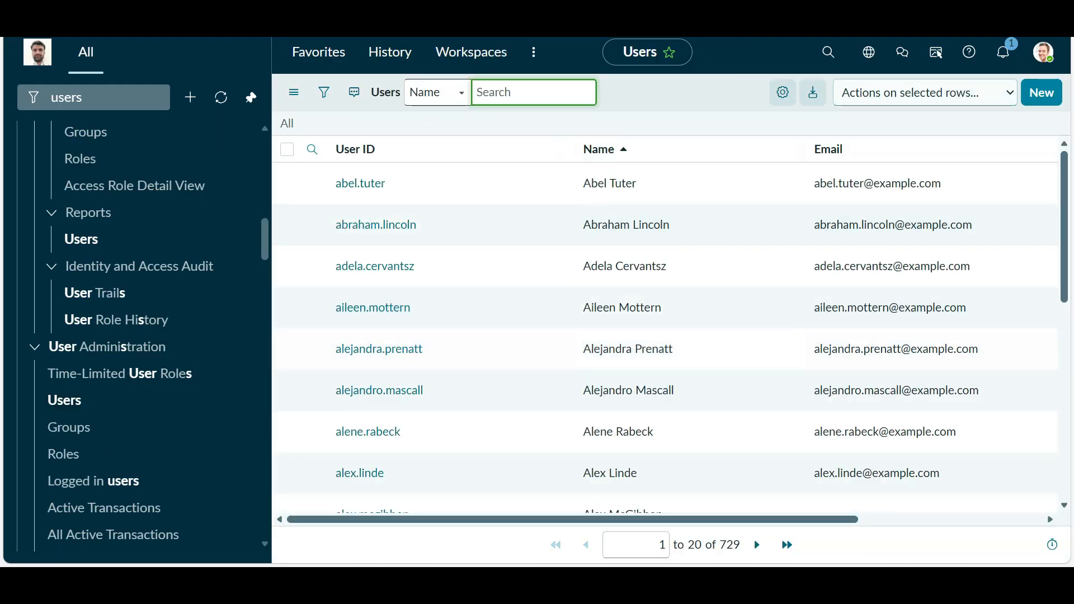
- Sort the Users list by Updated, newest first
{"action": "left_click", "coordinate": [783, 91]}
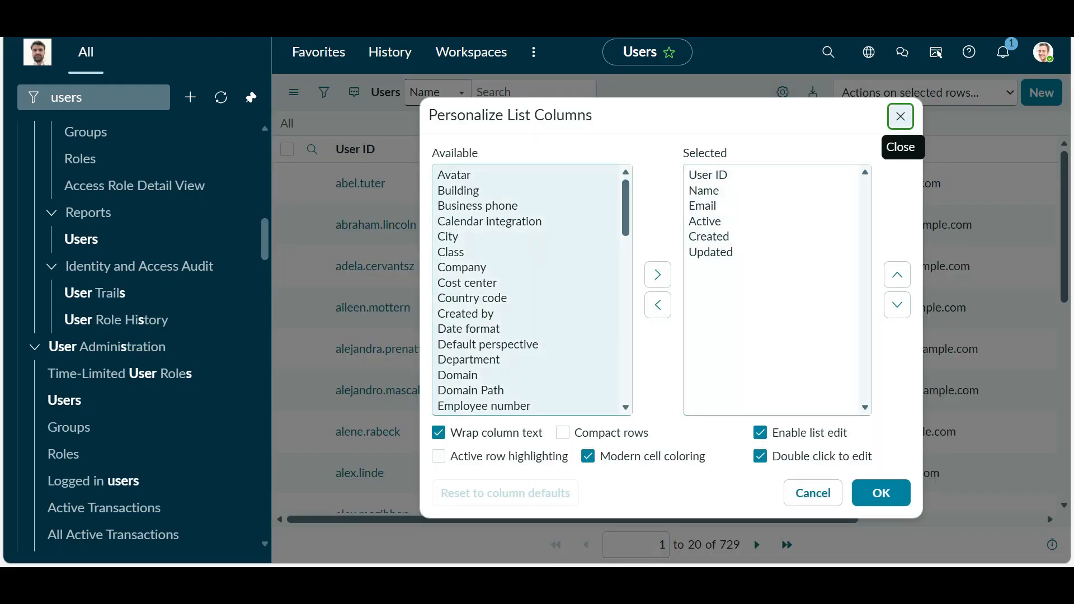
{"action": "left_click", "coordinate": [900, 116]}
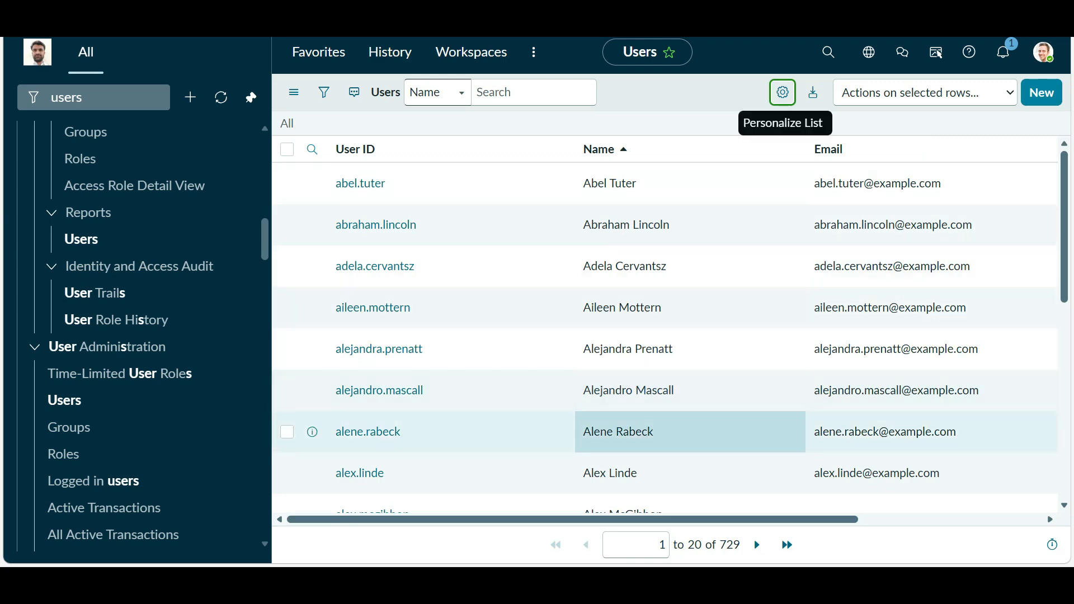
{"action": "left_click_drag", "start_coordinate": [694, 520], "coordinate": [890, 520]}
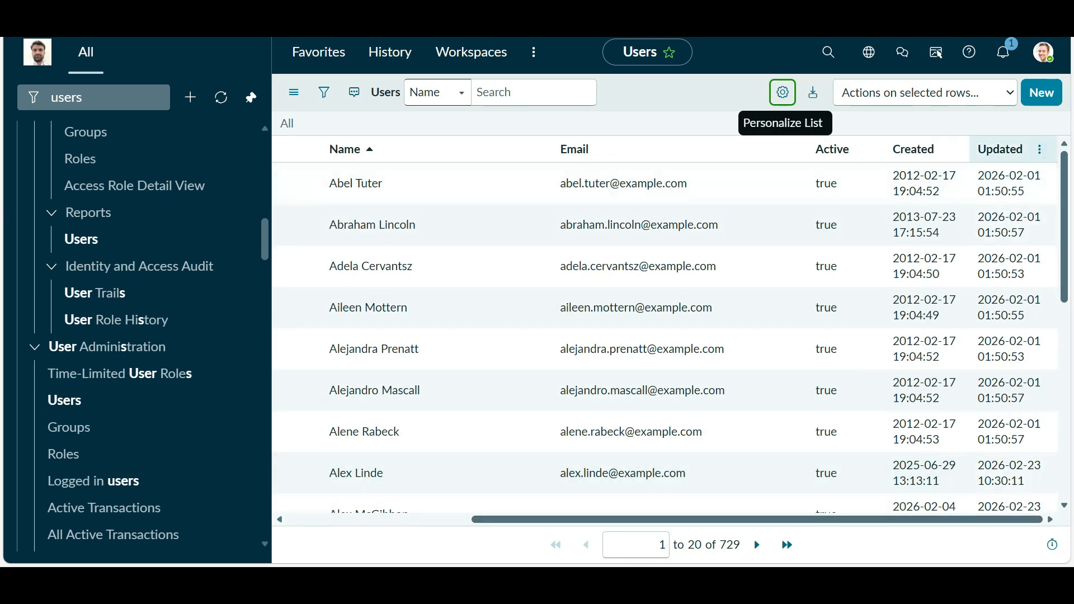
{"action": "left_click", "coordinate": [1001, 149]}
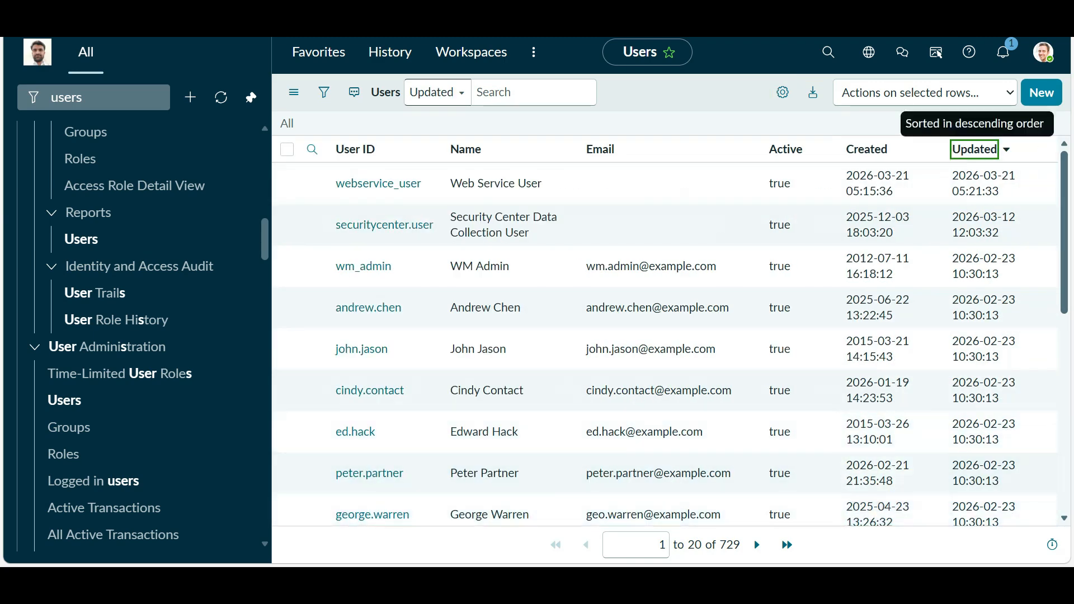
{"action": "scroll", "coordinate": [512, 261], "scroll_direction": "down", "scroll_amount": 6}
{"action": "scroll", "coordinate": [512, 260], "scroll_direction": "up", "scroll_amount": 6}
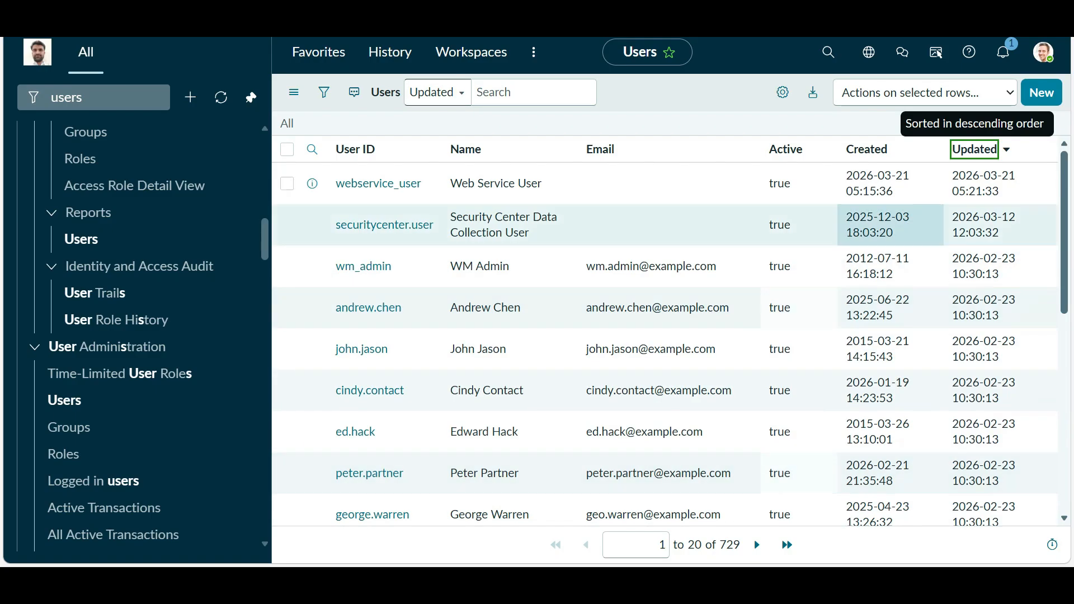
- Add a Password column to the list, positioned right after User ID
{"action": "left_click", "coordinate": [783, 93]}
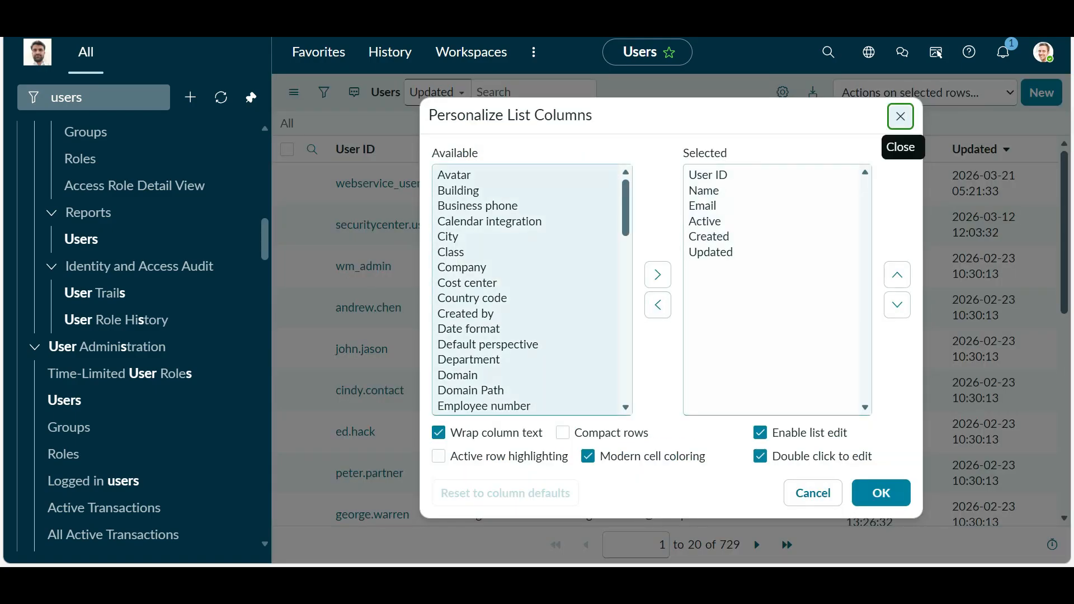
{"action": "scroll", "coordinate": [532, 290], "scroll_direction": "down", "scroll_amount": 10}
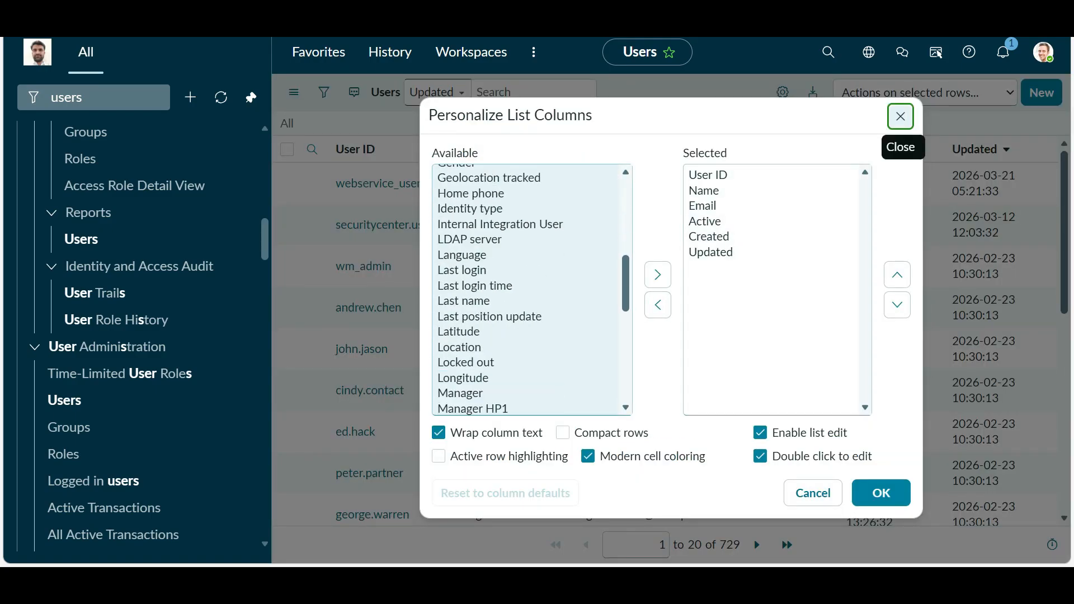
{"action": "double_click", "coordinate": [464, 334]}
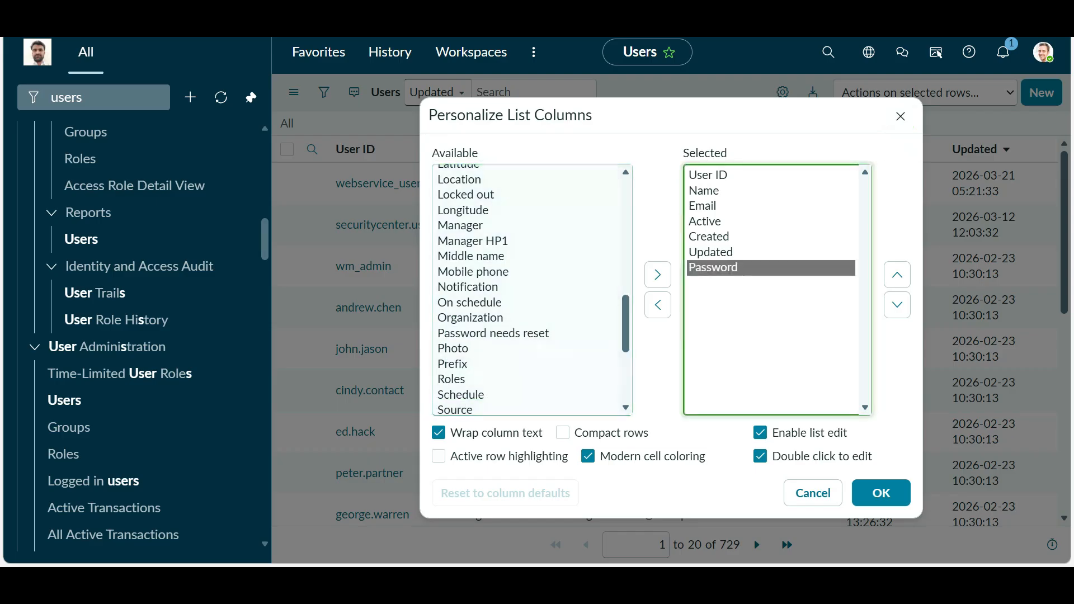
{"action": "left_click", "coordinate": [898, 275]}
{"action": "left_click", "coordinate": [898, 274]}
{"action": "left_click", "coordinate": [897, 274]}
{"action": "left_click", "coordinate": [897, 275]}
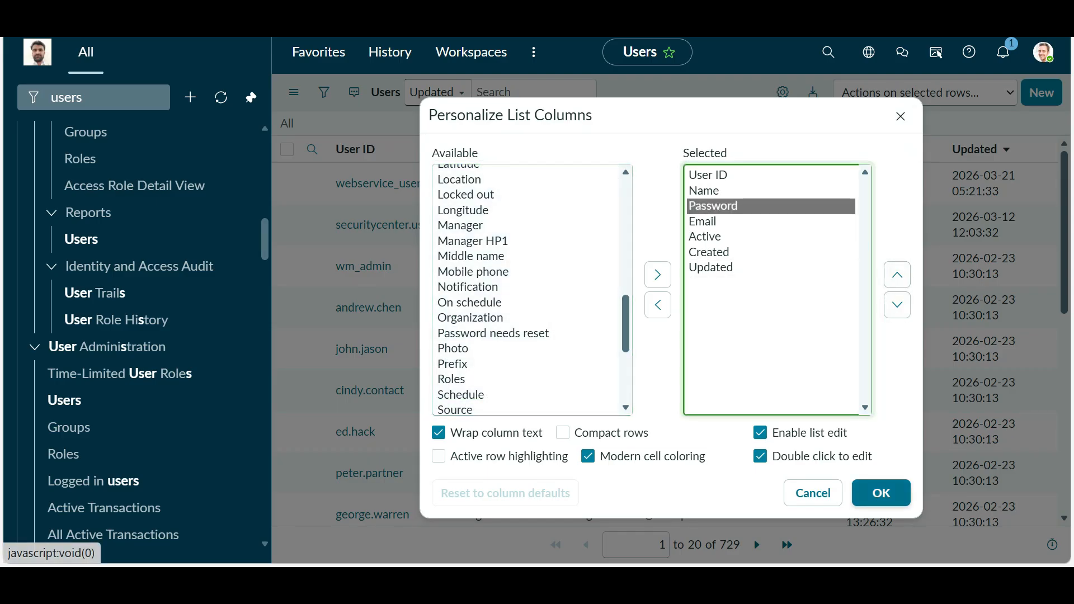
{"action": "left_click", "coordinate": [897, 275]}
{"action": "left_click", "coordinate": [881, 493]}
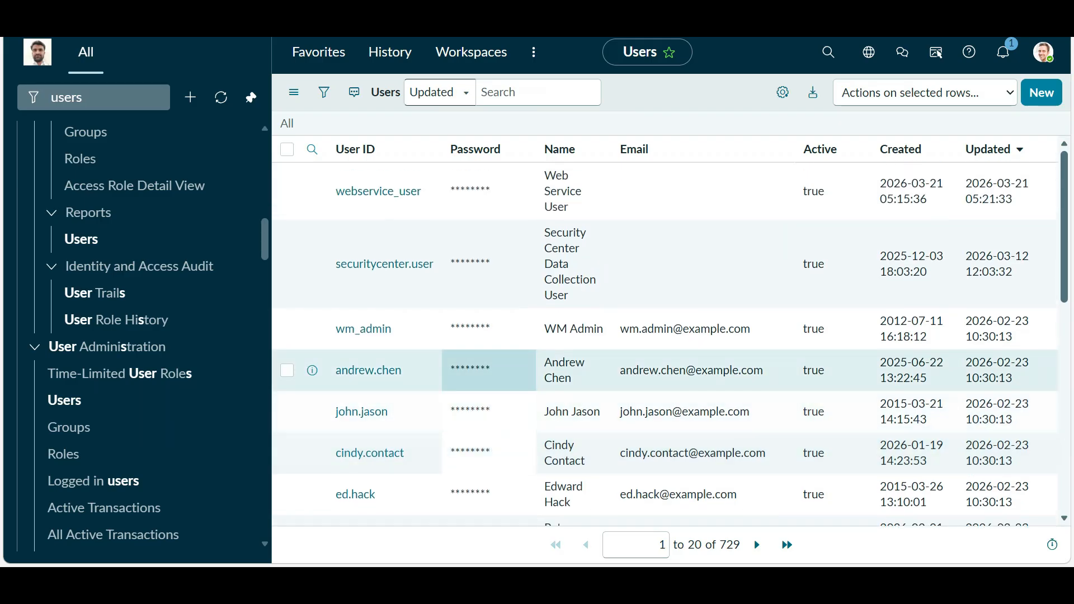
- Open webservice_user's Password cell for inline editing, then cancel it
{"action": "left_click", "coordinate": [489, 192]}
{"action": "double_click", "coordinate": [482, 191]}
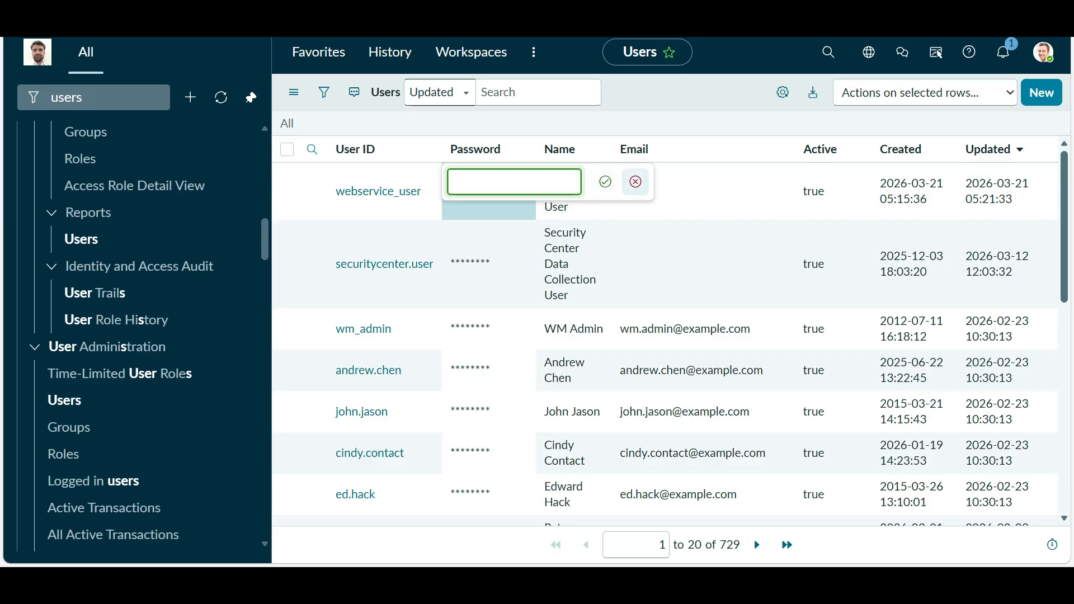
{"action": "left_click", "coordinate": [636, 182]}
- Add a Password needs reset column, placed directly below Password in the column order
{"action": "left_click", "coordinate": [782, 92]}
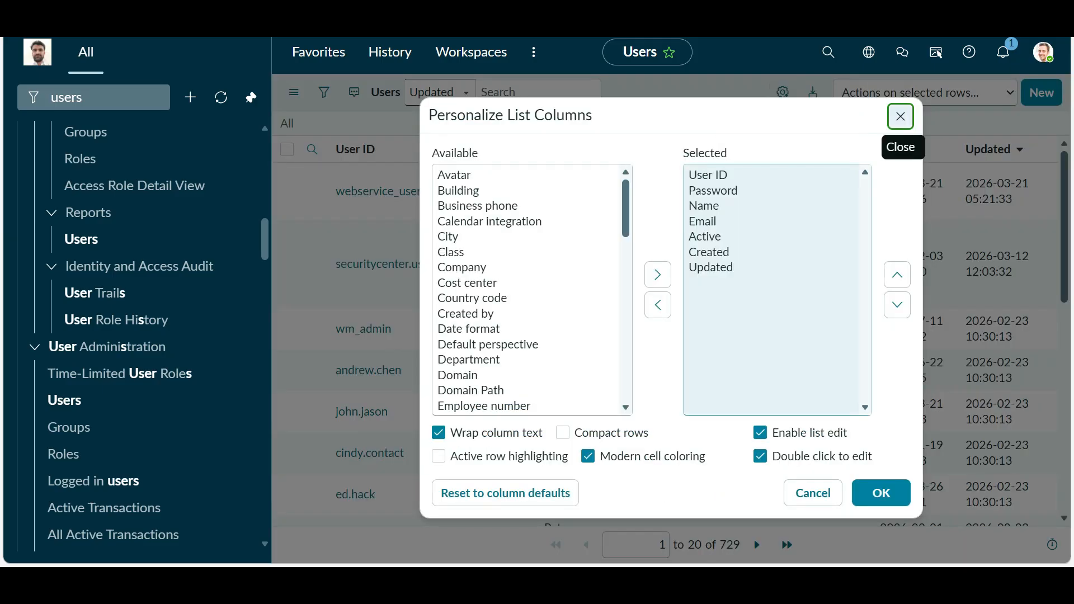
{"action": "scroll", "coordinate": [526, 291], "scroll_direction": "down", "scroll_amount": 6}
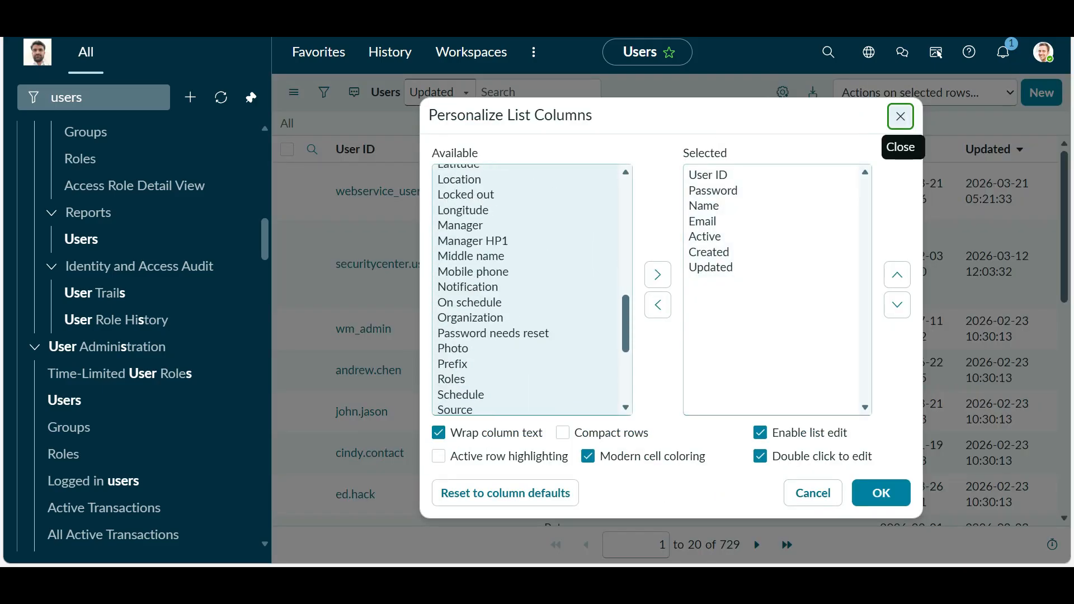
{"action": "left_click", "coordinate": [526, 302]}
{"action": "key", "text": "Down"}
{"action": "key", "text": "Down"}
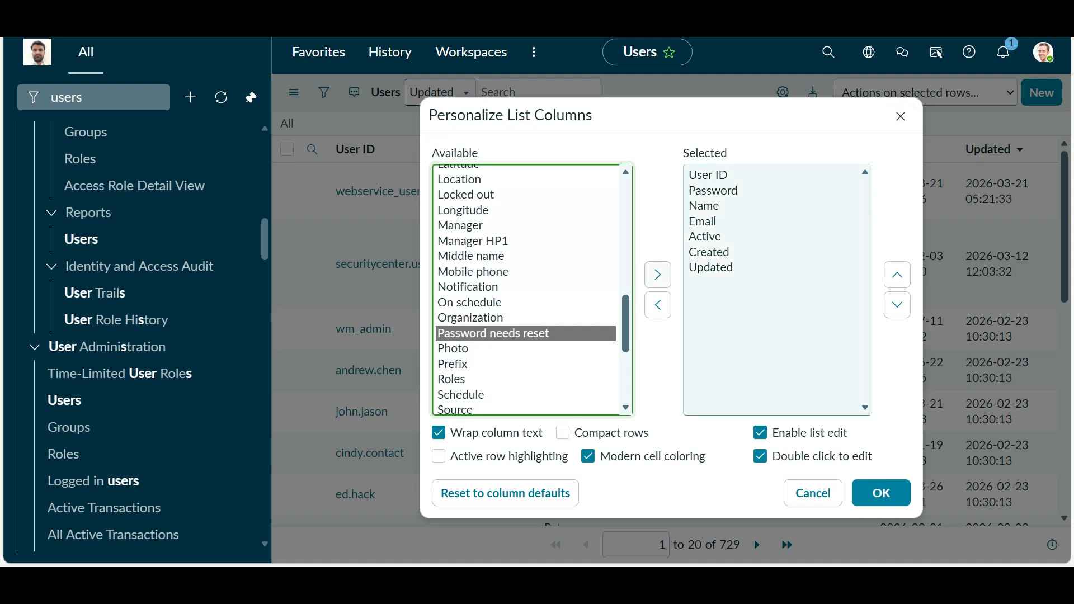
{"action": "left_click", "coordinate": [658, 275]}
{"action": "left_click", "coordinate": [897, 275]}
{"action": "left_click", "coordinate": [897, 275]}
{"action": "left_click", "coordinate": [898, 275]}
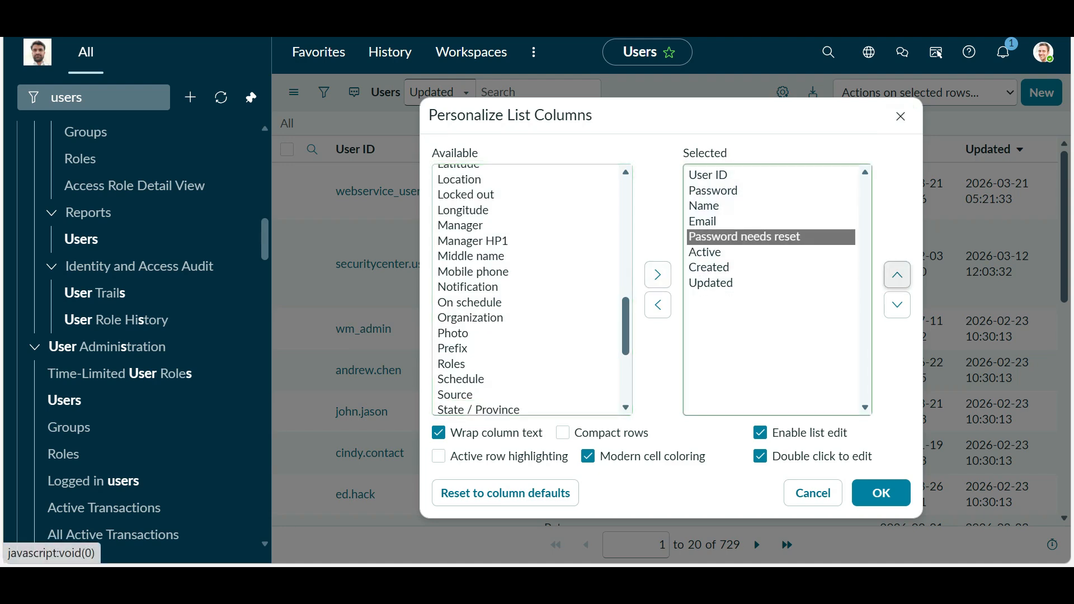
{"action": "left_click", "coordinate": [898, 274]}
{"action": "left_click", "coordinate": [898, 275]}
{"action": "left_click", "coordinate": [881, 493]}
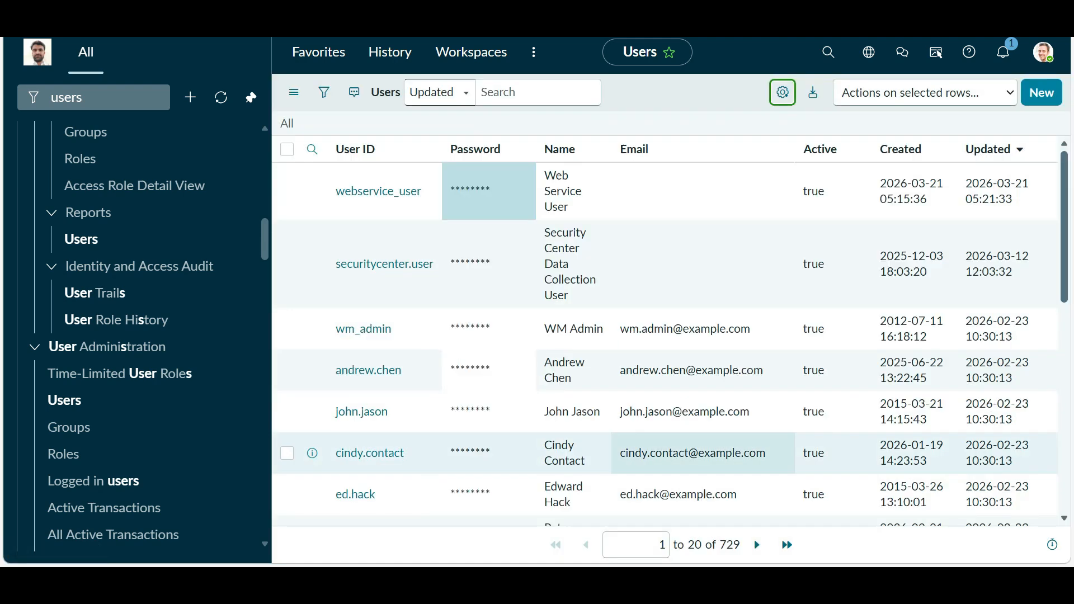
- Set Password needs reset to false for webservice_user in the Users list
{"action": "left_click", "coordinate": [614, 192]}
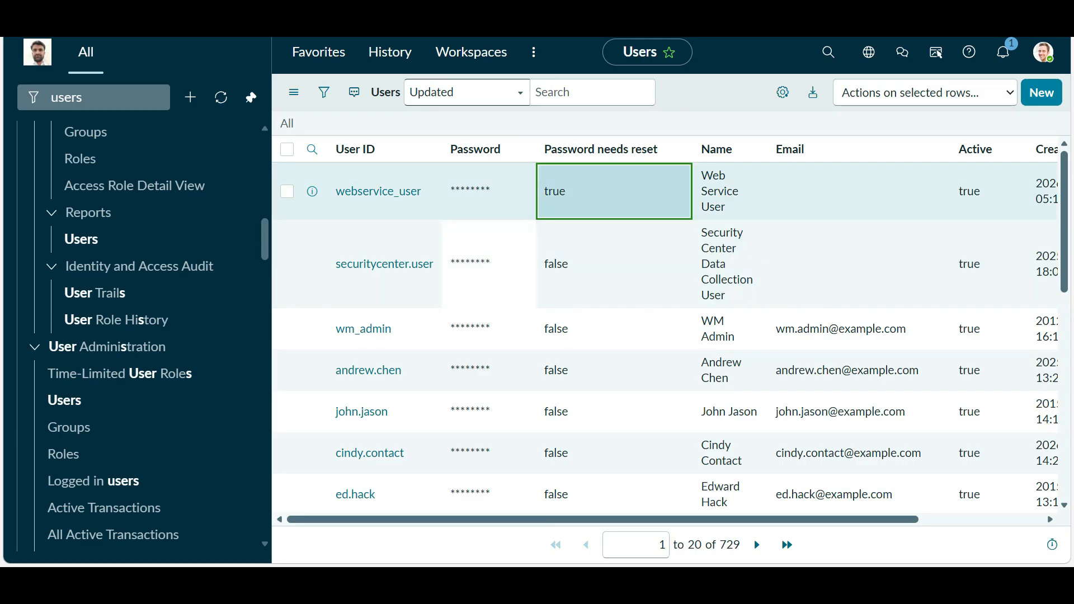
{"action": "left_click", "coordinate": [565, 180]}
{"action": "left_click", "coordinate": [560, 229]}
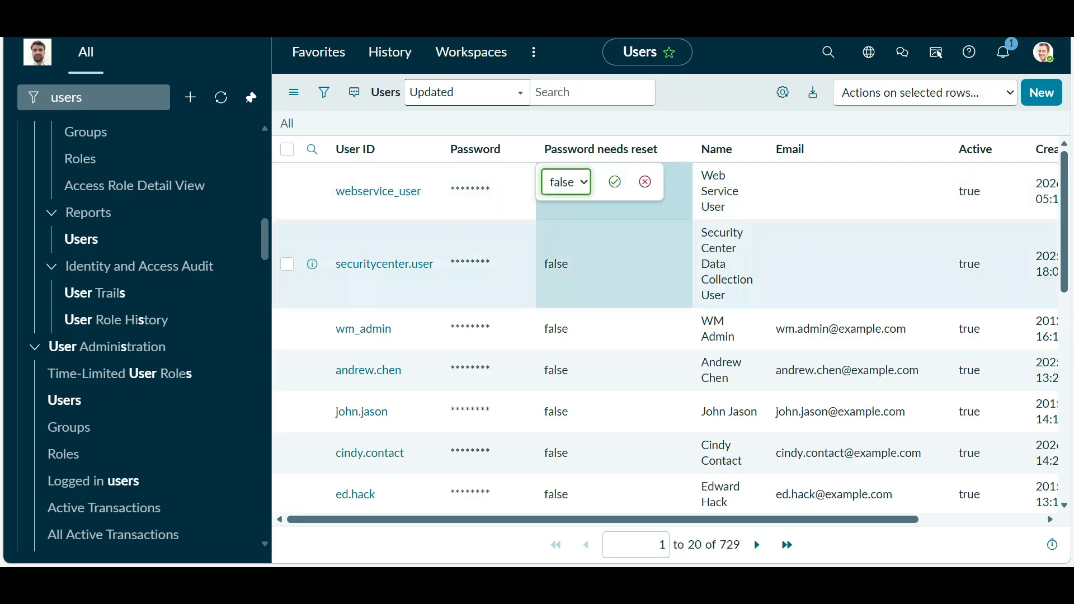
{"action": "left_click", "coordinate": [615, 181]}
- Enter a new password for webservice_user inline and decline saving it in the browser
{"action": "double_click", "coordinate": [488, 191]}
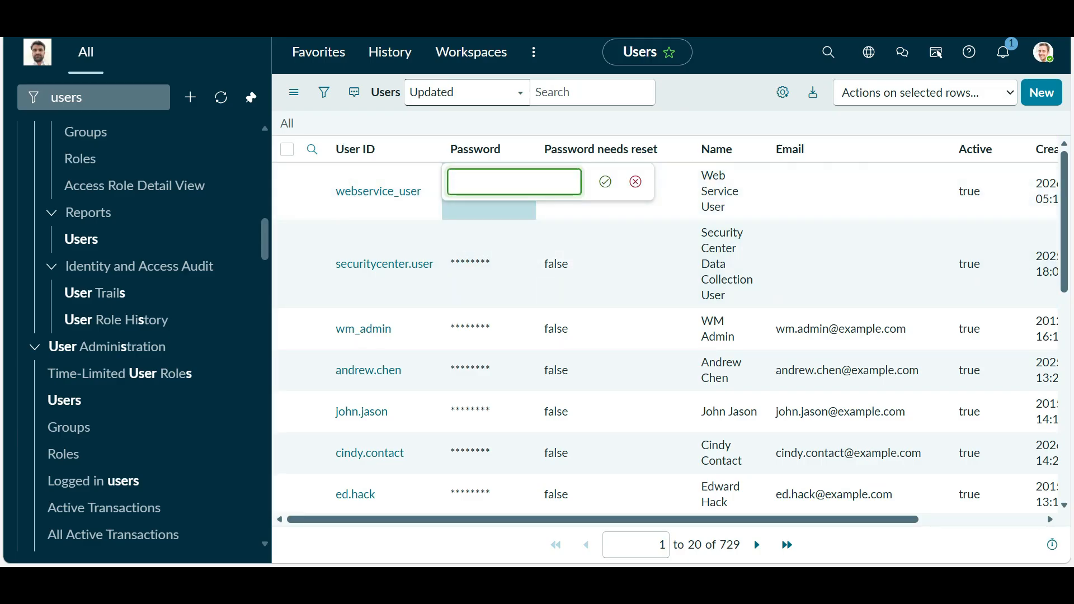
{"action": "type", "text": "•••••"}
{"action": "left_click", "coordinate": [605, 181]}
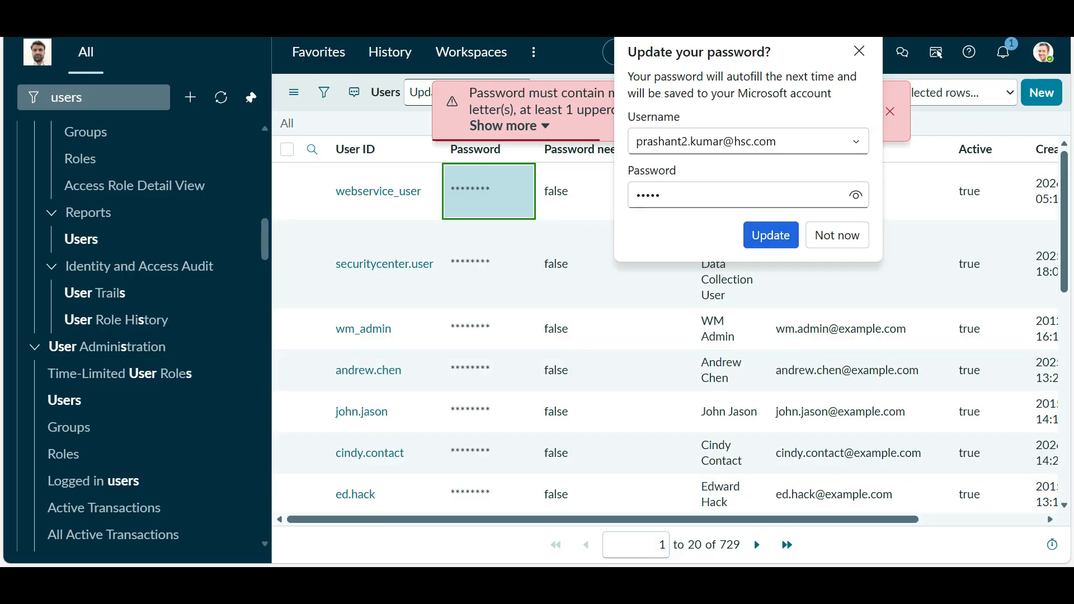
{"action": "left_click", "coordinate": [837, 235]}
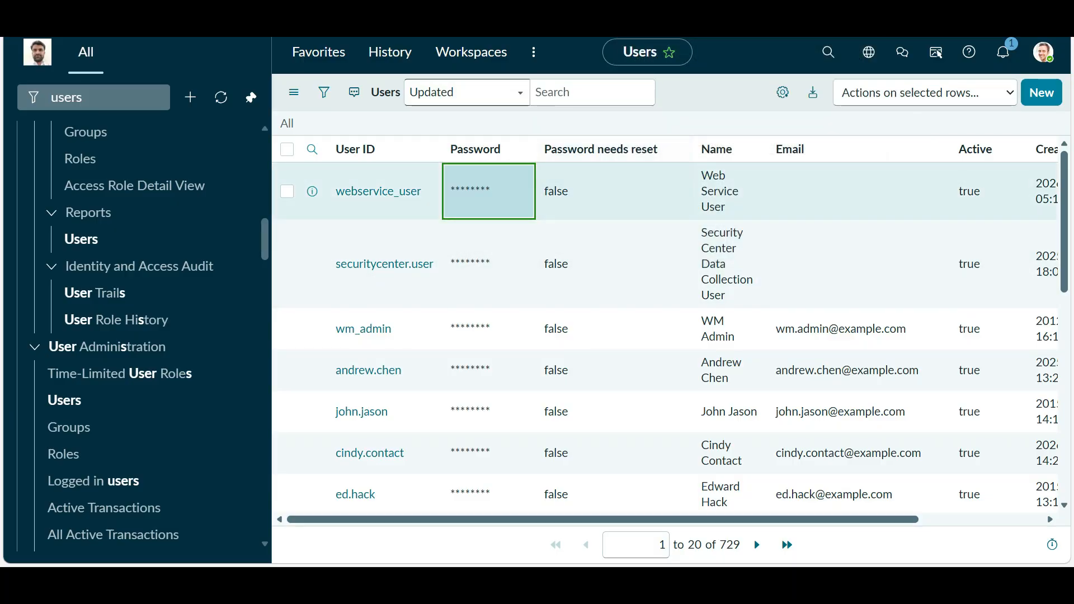
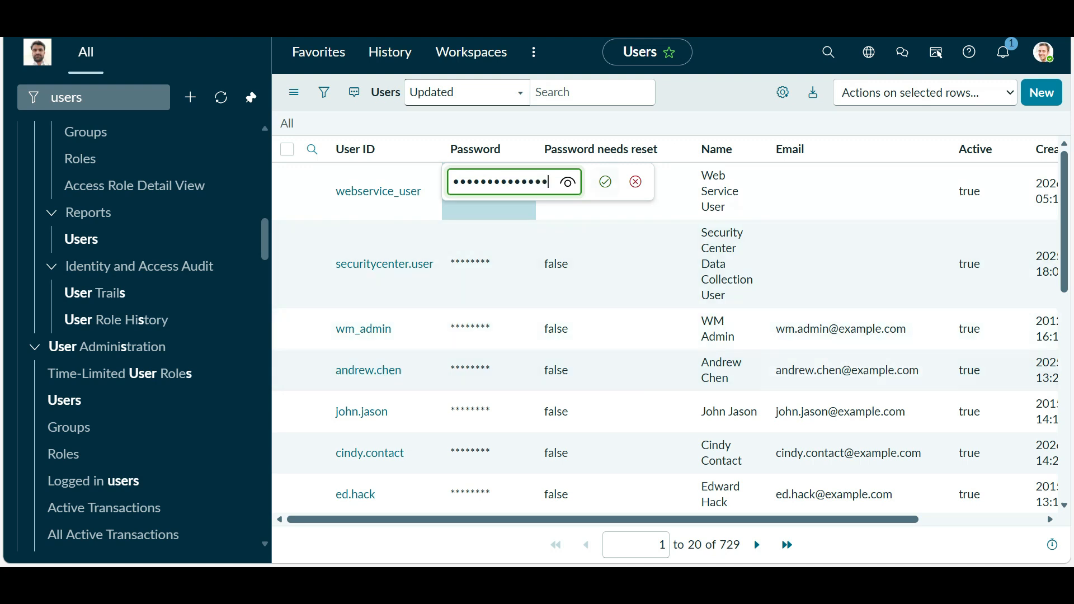
- Save a policy-compliant new password for webservice_user inline, declining the browser's offer to store it
{"action": "left_click", "coordinate": [604, 181]}
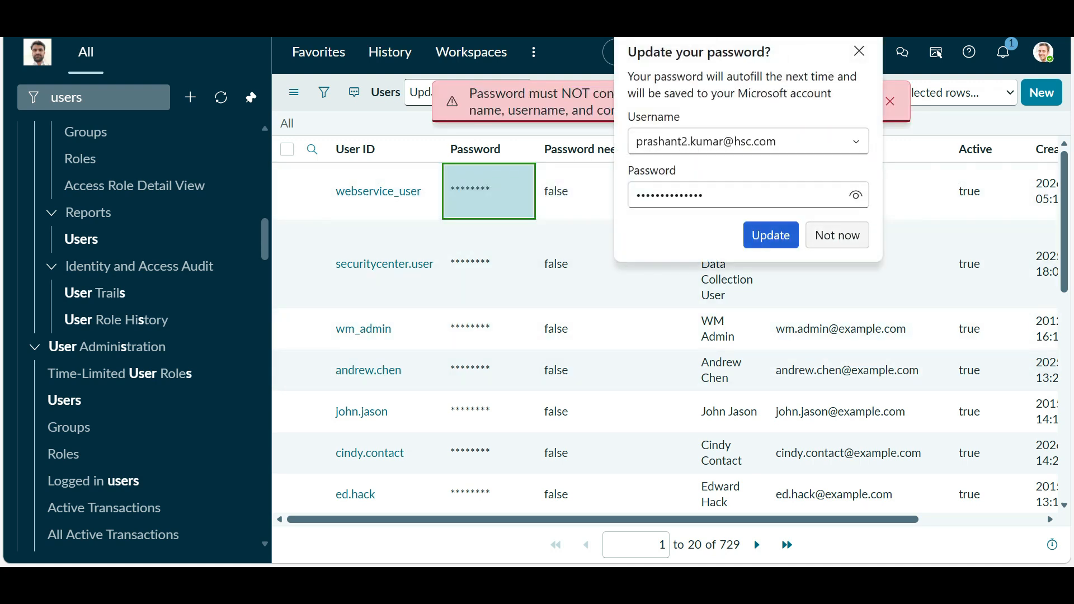
{"action": "left_click", "coordinate": [837, 234]}
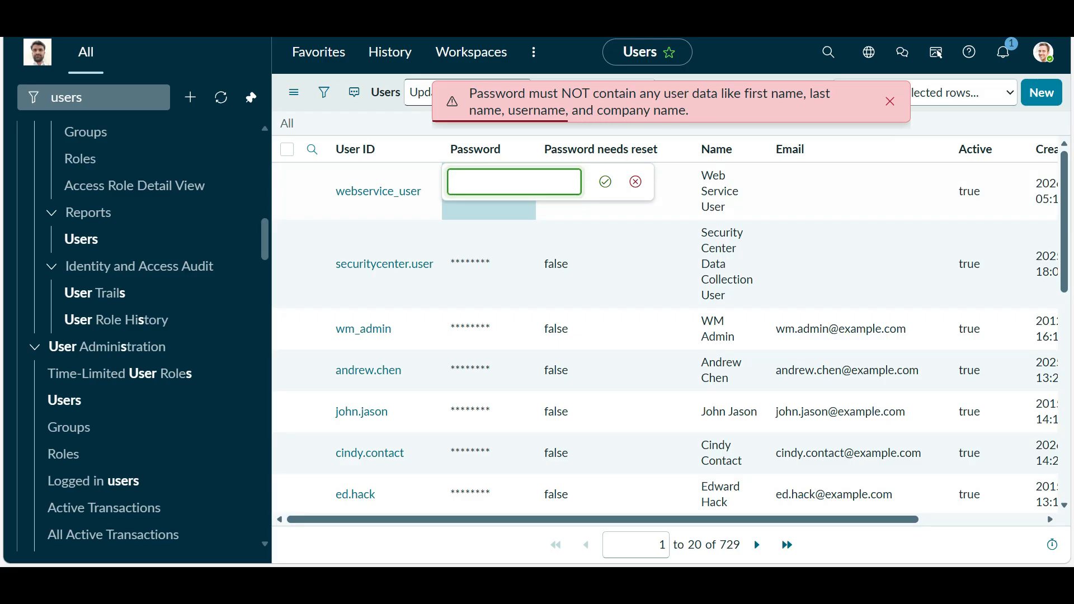
{"action": "type", "text": "a"}
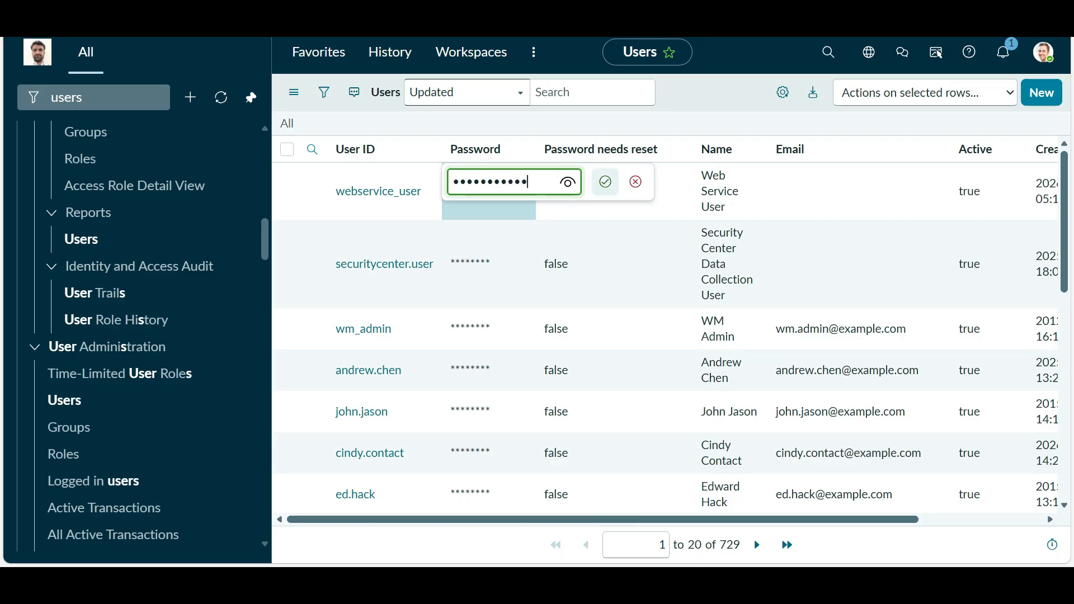
{"action": "key", "text": "Return"}
{"action": "left_click", "coordinate": [837, 235]}
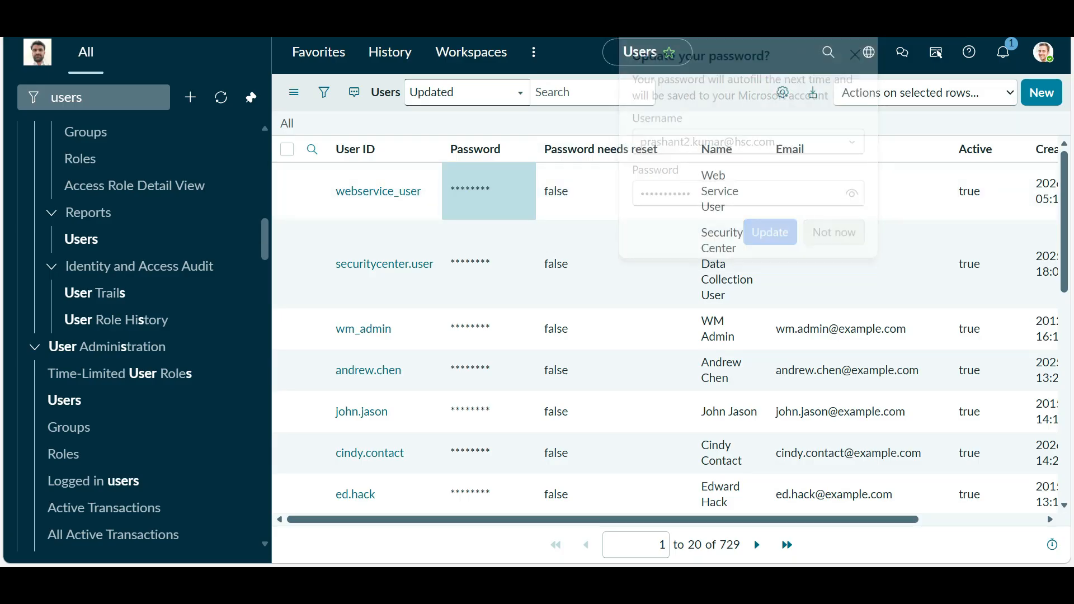
{"action": "key", "text": "alt+Tab"}
- Switch to the REST Message window and open its Basic auth Auth Profile record
{"action": "key", "text": "Tab"}
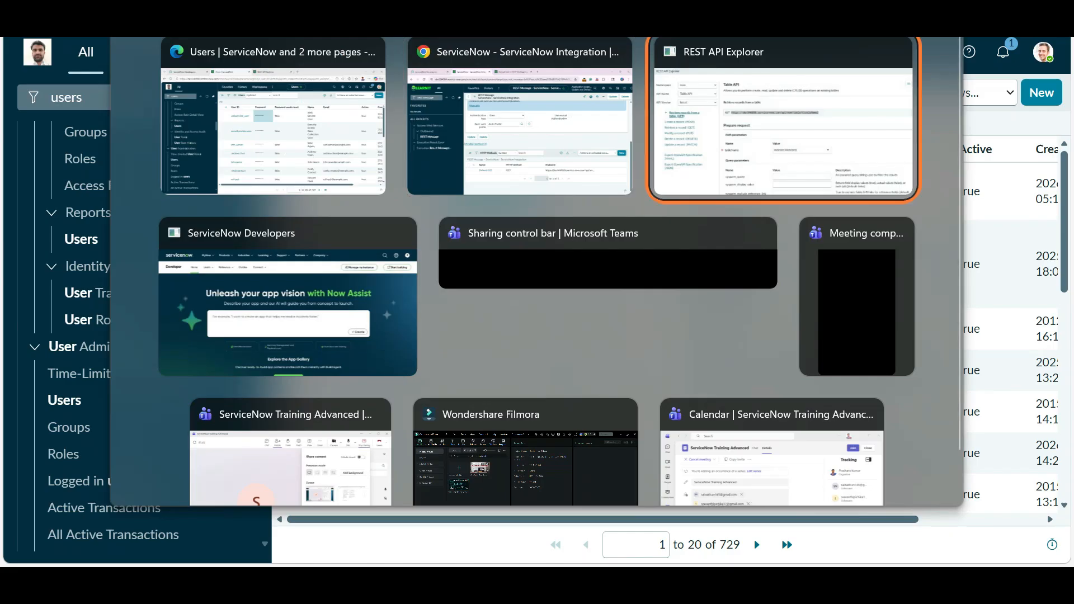
{"action": "key", "text": "Tab"}
{"action": "key", "text": "Tab"}
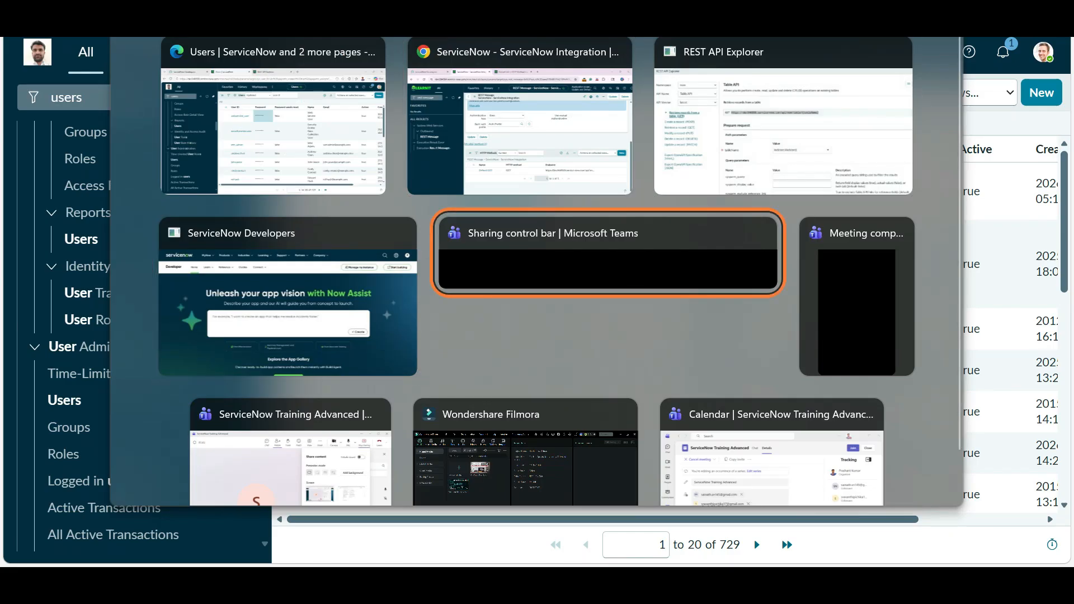
{"action": "key", "text": "Tab"}
{"action": "key", "text": "Tab"}
{"action": "key", "text": "Tab"}
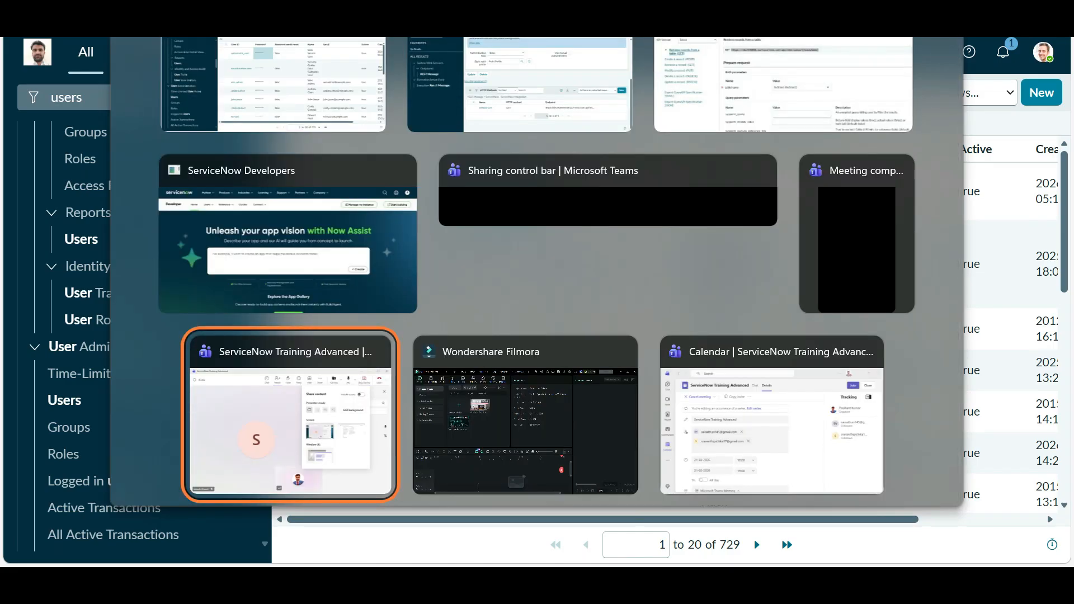
{"action": "key", "text": "Tab"}
{"action": "key", "text": "Tab"}
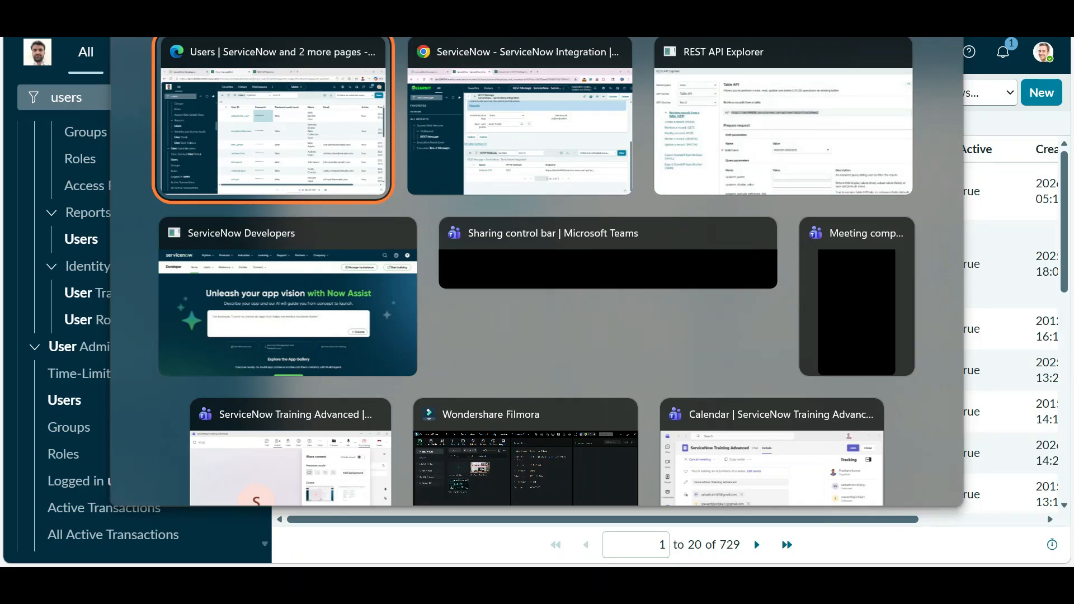
{"action": "key", "text": "Tab"}
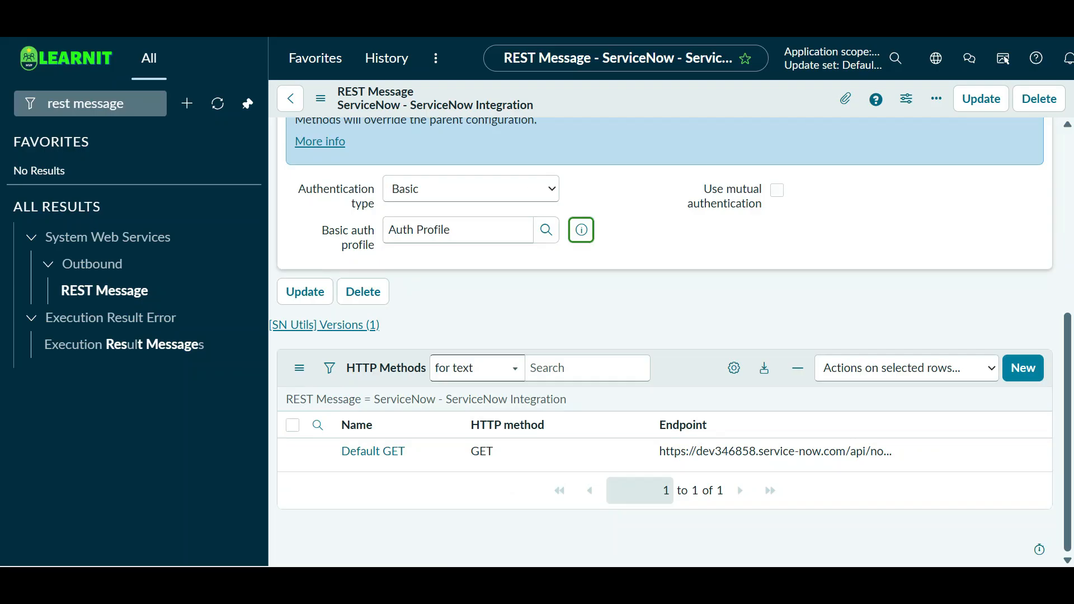
{"action": "left_click", "coordinate": [582, 230]}
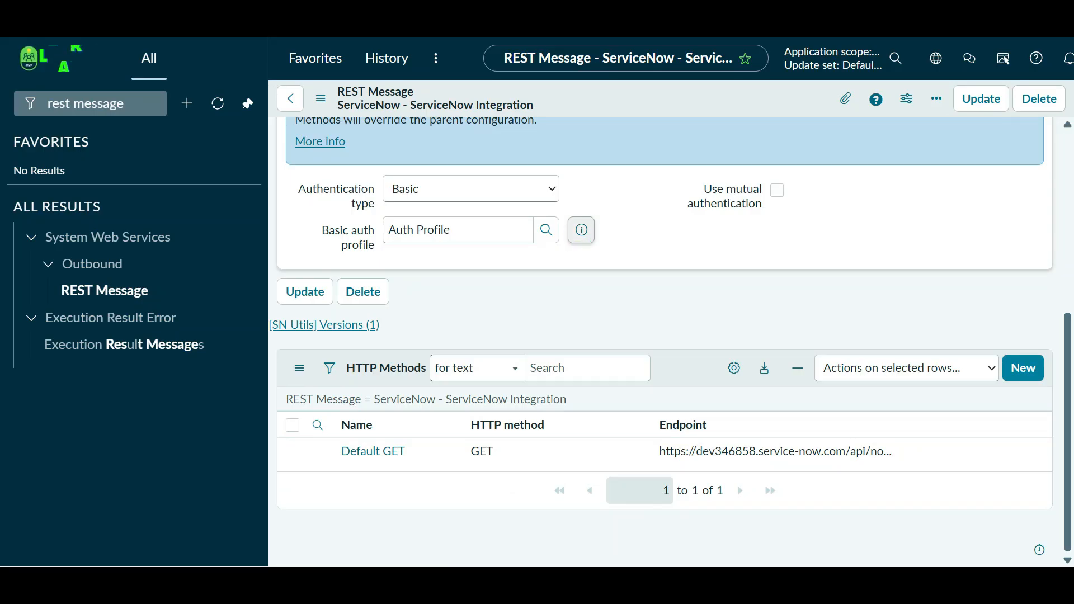
{"action": "left_click", "coordinate": [823, 270]}
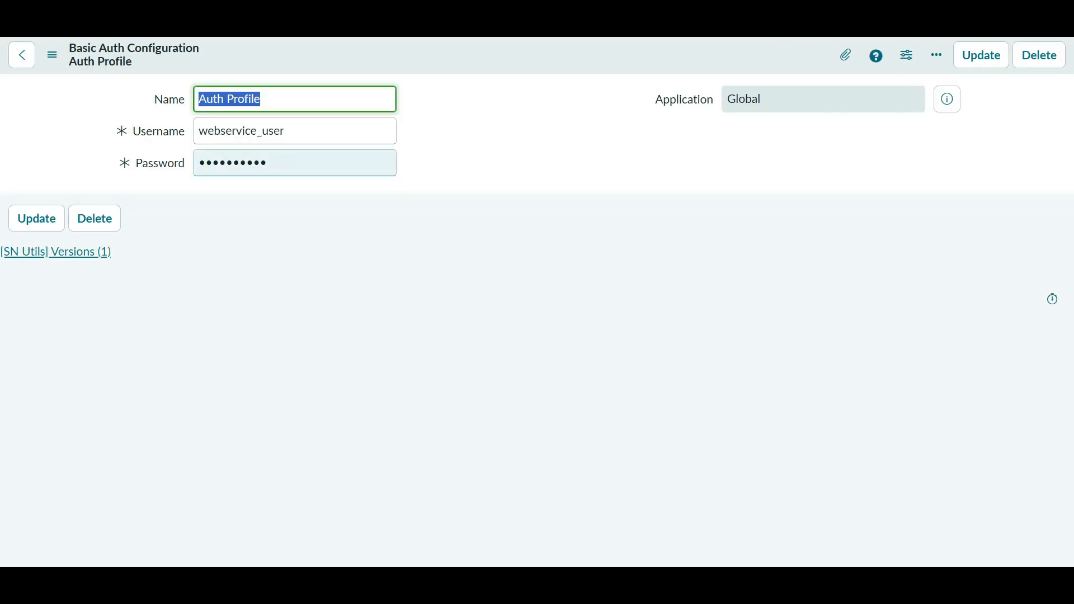
- Replace the Auth Profile's password with the new one and save the record
{"action": "double_click", "coordinate": [279, 163]}
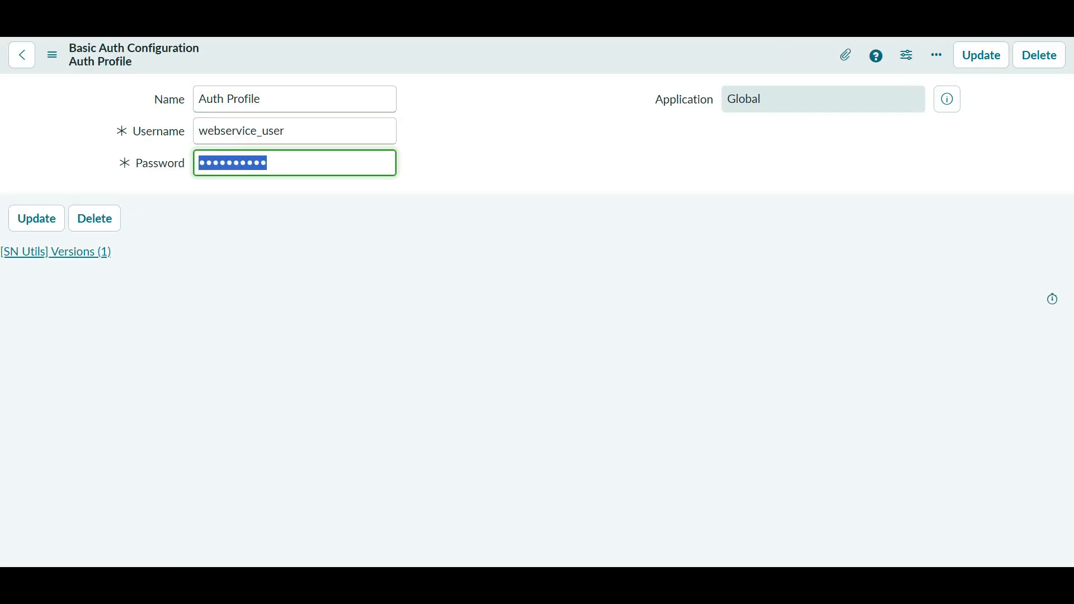
{"action": "type", "text": "p"}
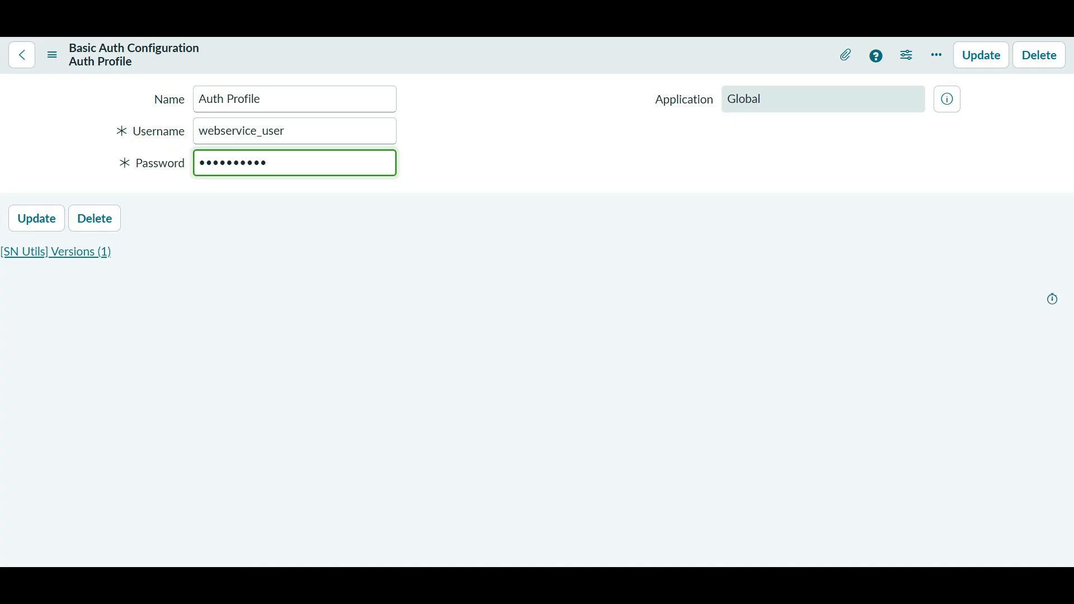
{"action": "right_click", "coordinate": [500, 53]}
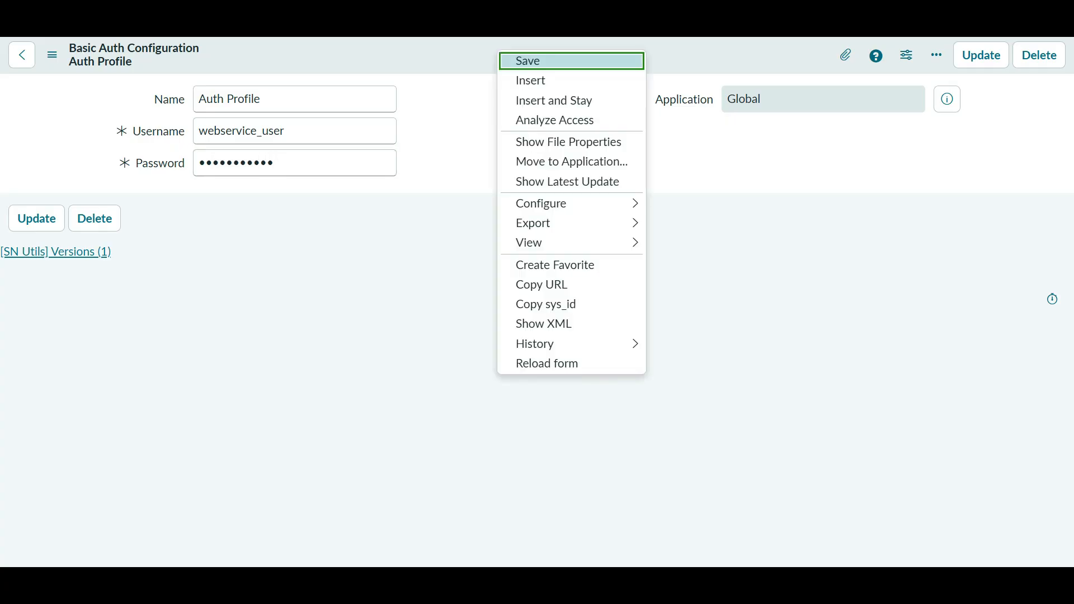
{"action": "left_click", "coordinate": [571, 60]}
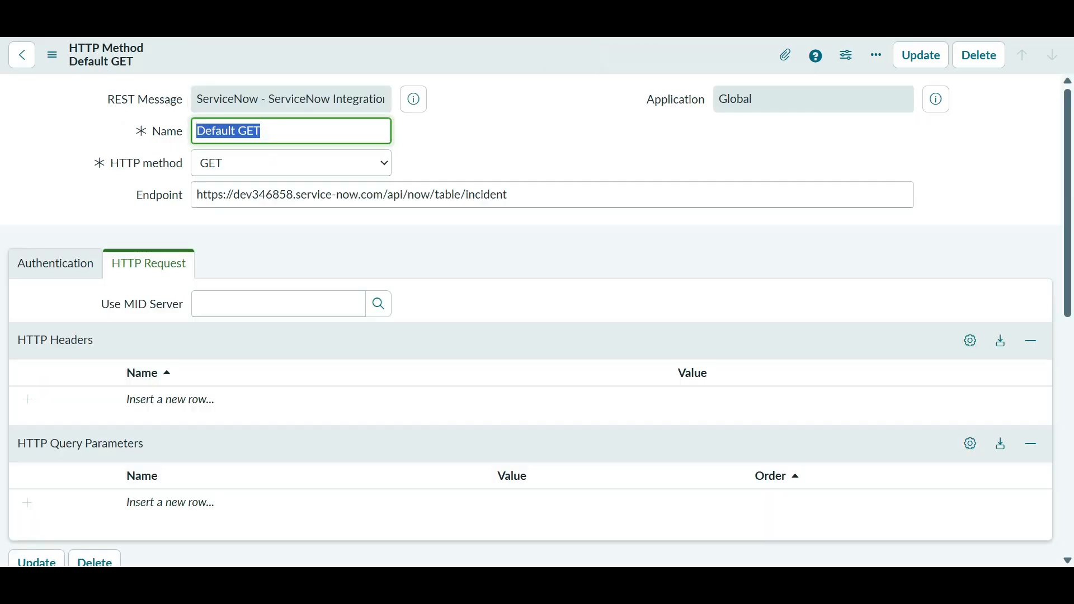
- Test Default GET from its Authentication tab, getting HTTP 200 with an empty result
{"action": "scroll", "coordinate": [313, 302], "scroll_direction": "down", "scroll_amount": 8}
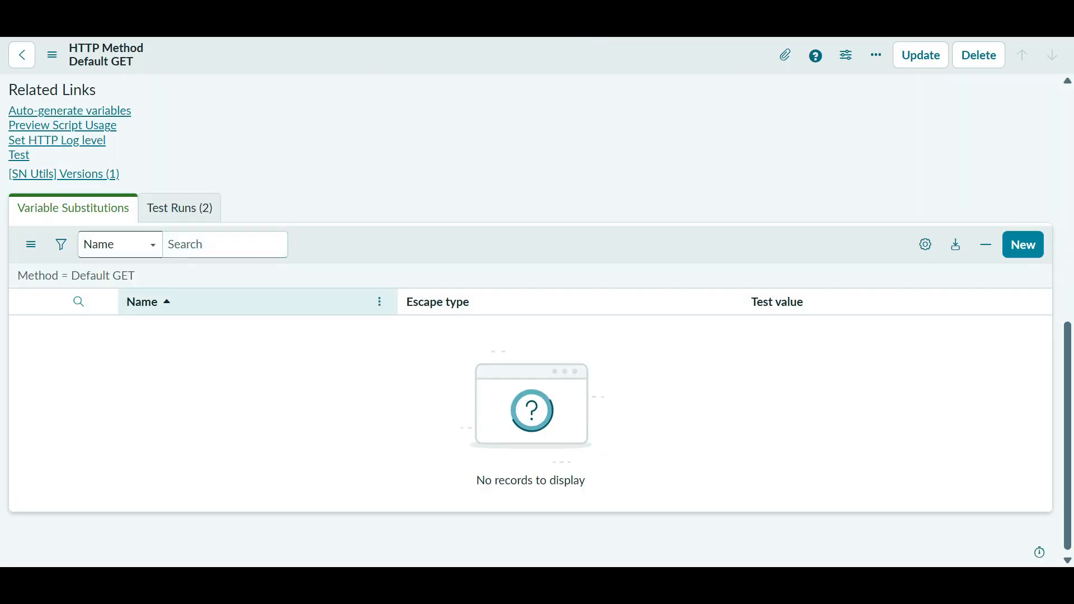
{"action": "scroll", "coordinate": [314, 302], "scroll_direction": "up", "scroll_amount": 5}
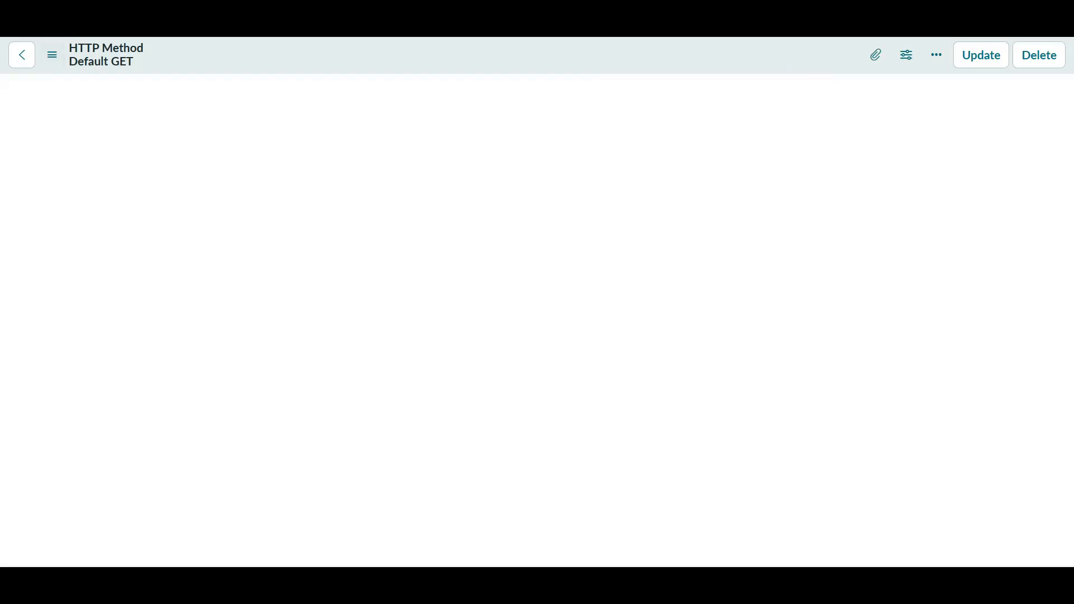
{"action": "scroll", "coordinate": [530, 320], "scroll_direction": "down", "scroll_amount": 5}
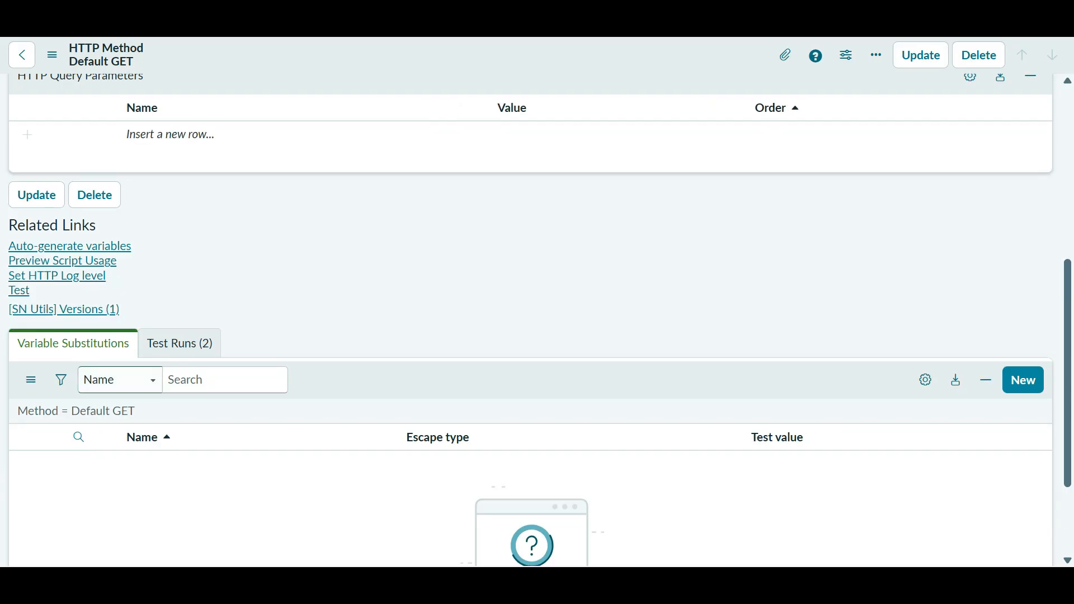
{"action": "left_click", "coordinate": [55, 264]}
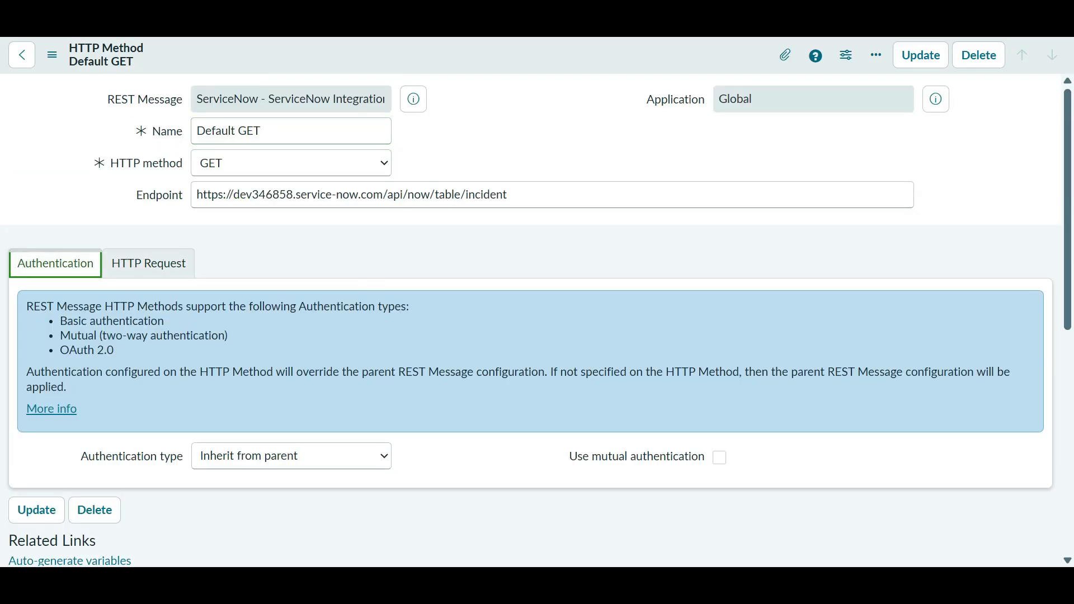
{"action": "scroll", "coordinate": [530, 320], "scroll_direction": "down", "scroll_amount": 5}
{"action": "left_click", "coordinate": [19, 270]}
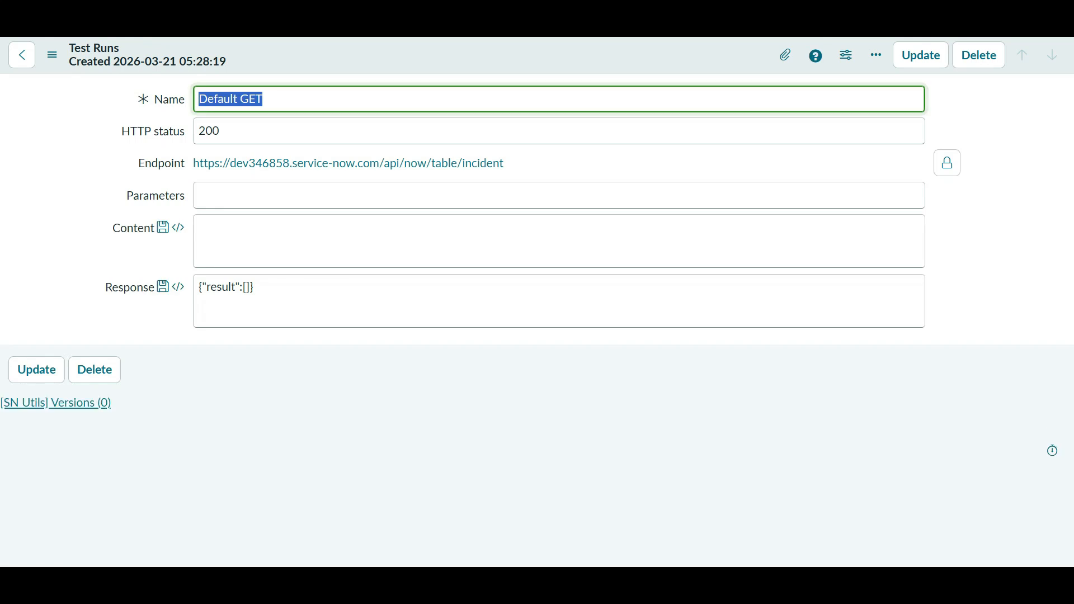
{"action": "left_click", "coordinate": [254, 288]}
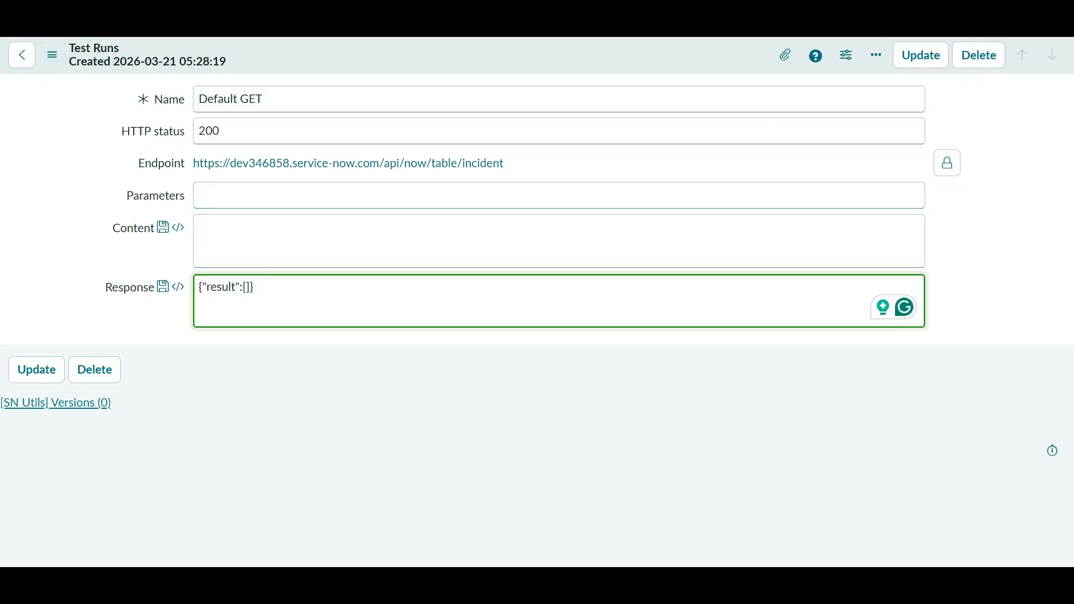
{"action": "key", "text": "alt+Left"}
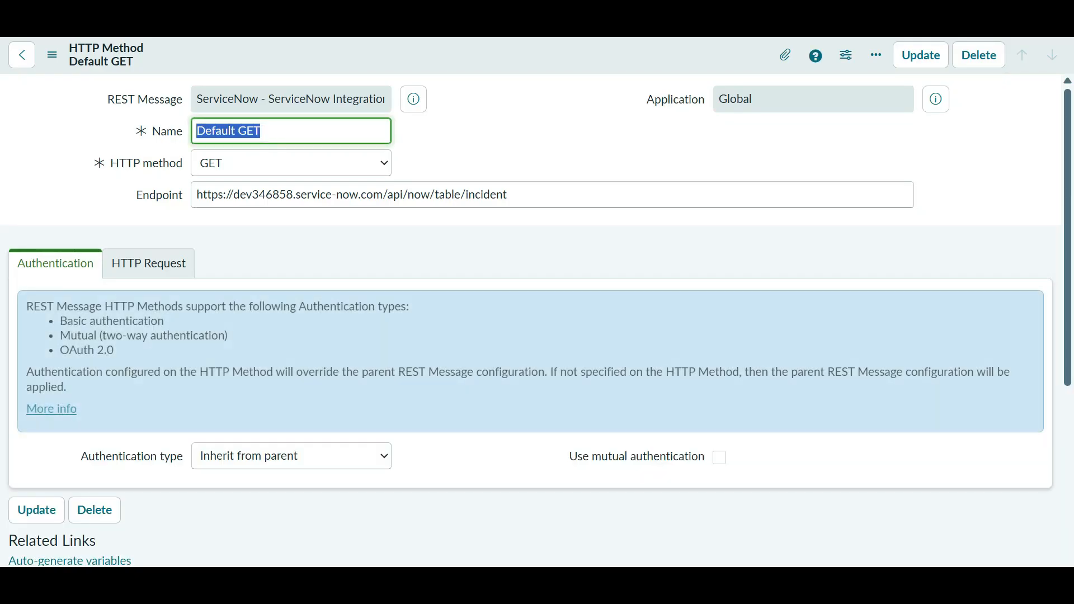
- Check the Default GET method's HTTP Request and Authentication settings
{"action": "left_click", "coordinate": [148, 263]}
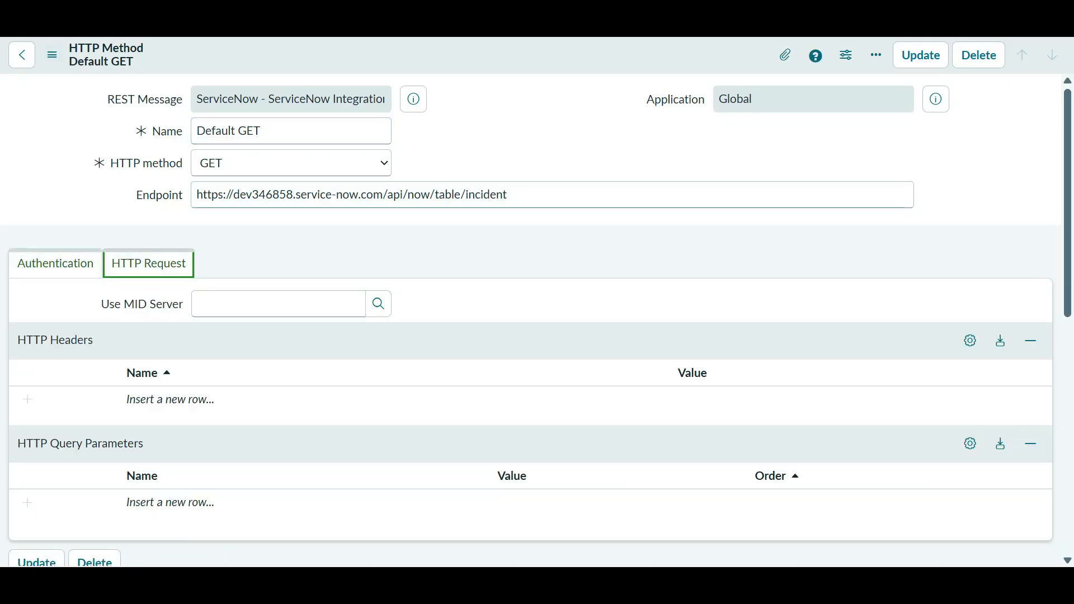
{"action": "left_click", "coordinate": [55, 264]}
{"action": "scroll", "coordinate": [531, 321], "scroll_direction": "down", "scroll_amount": 3}
{"action": "scroll", "coordinate": [530, 321], "scroll_direction": "up", "scroll_amount": 3}
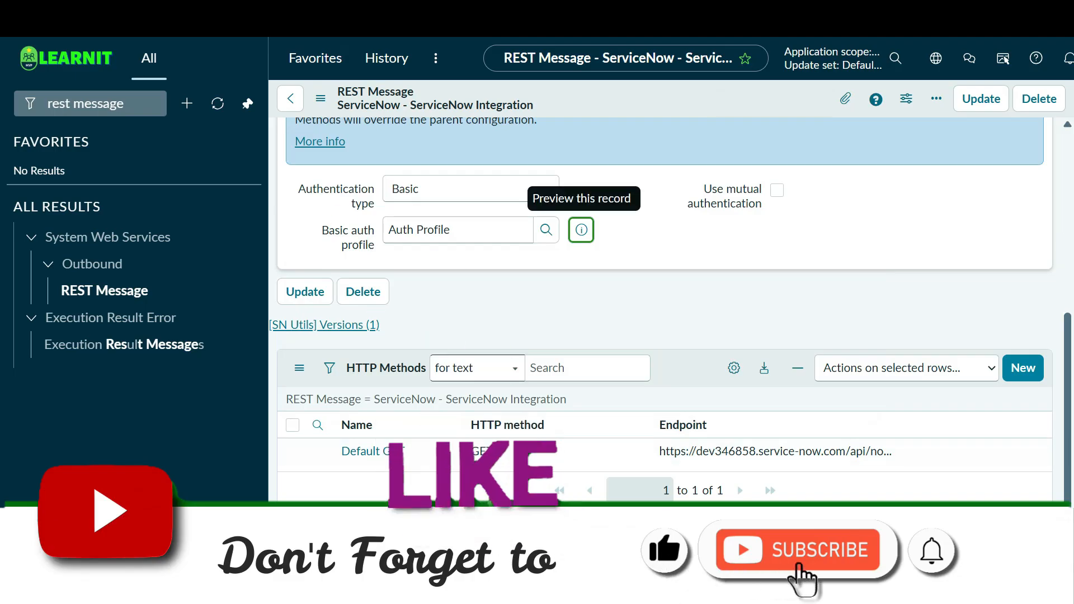
{"action": "scroll", "coordinate": [581, 230], "scroll_direction": "up", "scroll_amount": 5}
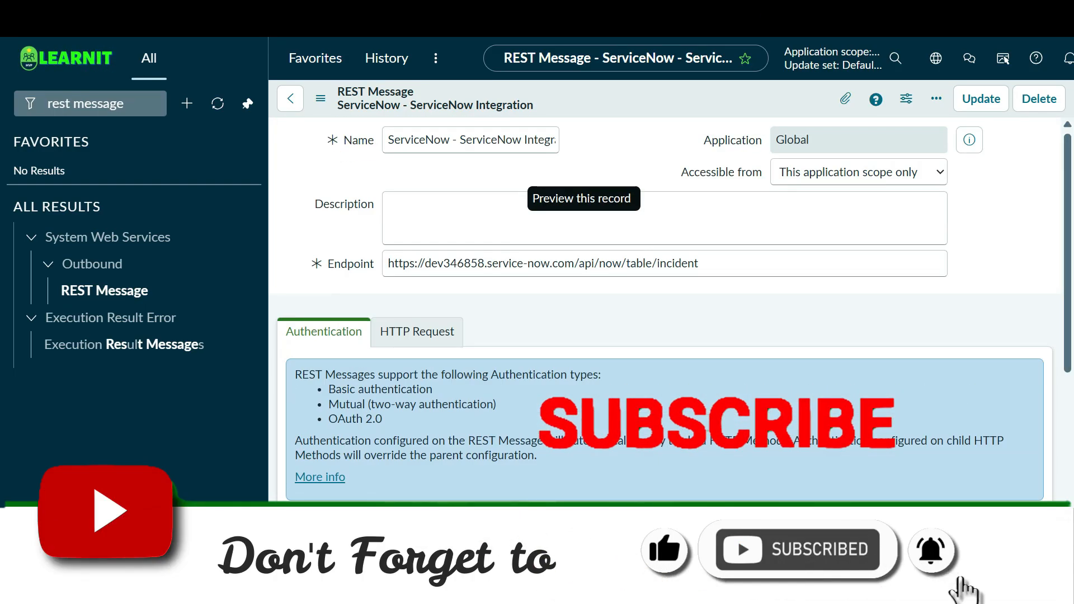
{"action": "scroll", "coordinate": [582, 251], "scroll_direction": "down", "scroll_amount": 3}
{"action": "scroll", "coordinate": [581, 252], "scroll_direction": "up", "scroll_amount": 3}
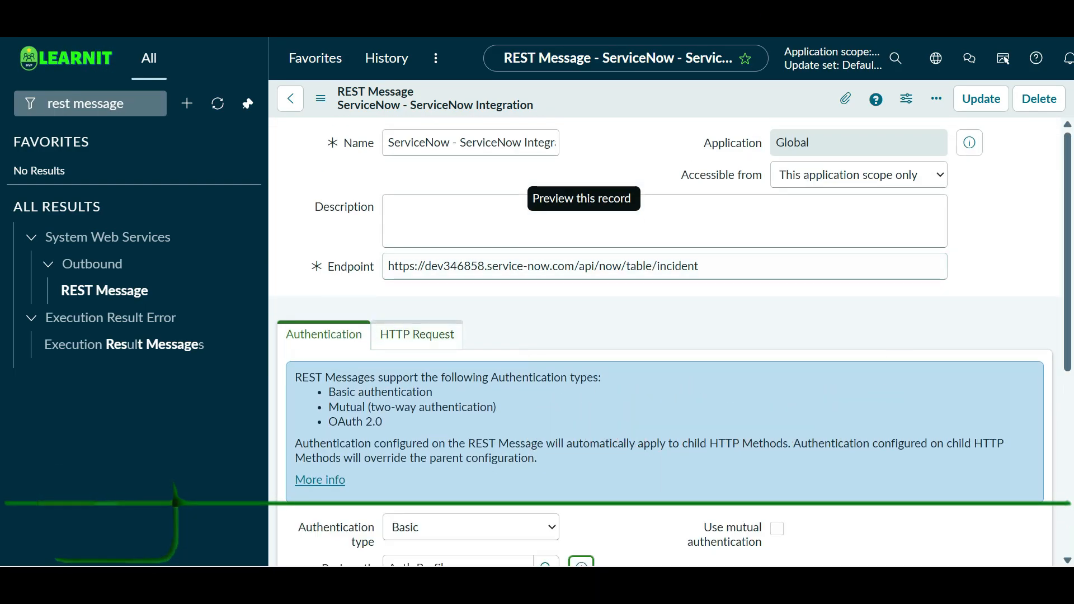
- Compare the parent REST Message's HTTP Request and Authentication tabs, then select its Endpoint URL
{"action": "left_click", "coordinate": [416, 334]}
{"action": "left_click", "coordinate": [324, 335]}
{"action": "left_click", "coordinate": [417, 335]}
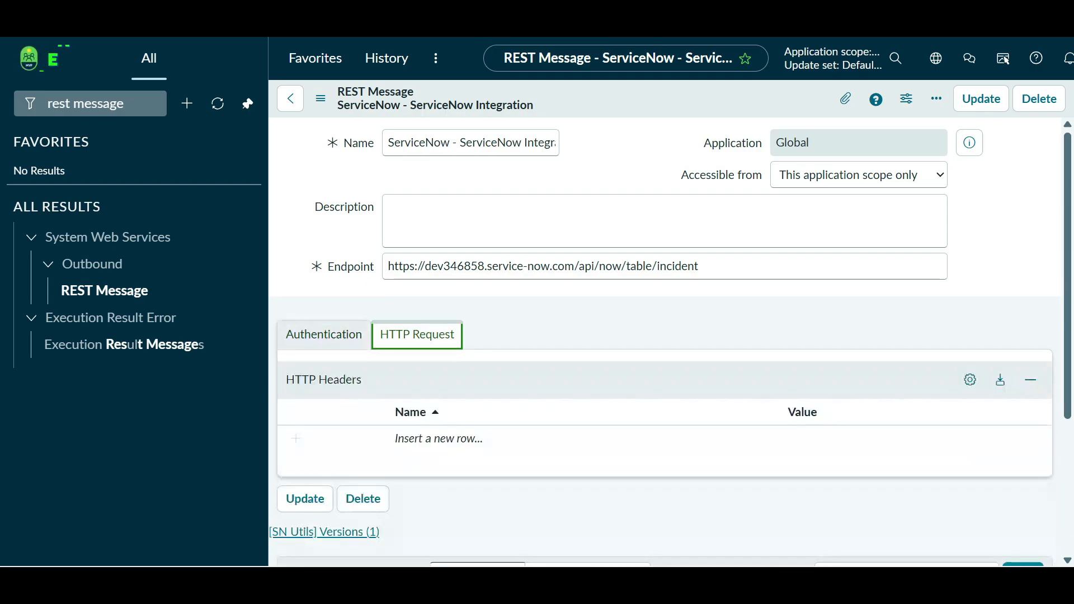
{"action": "left_click", "coordinate": [324, 335]}
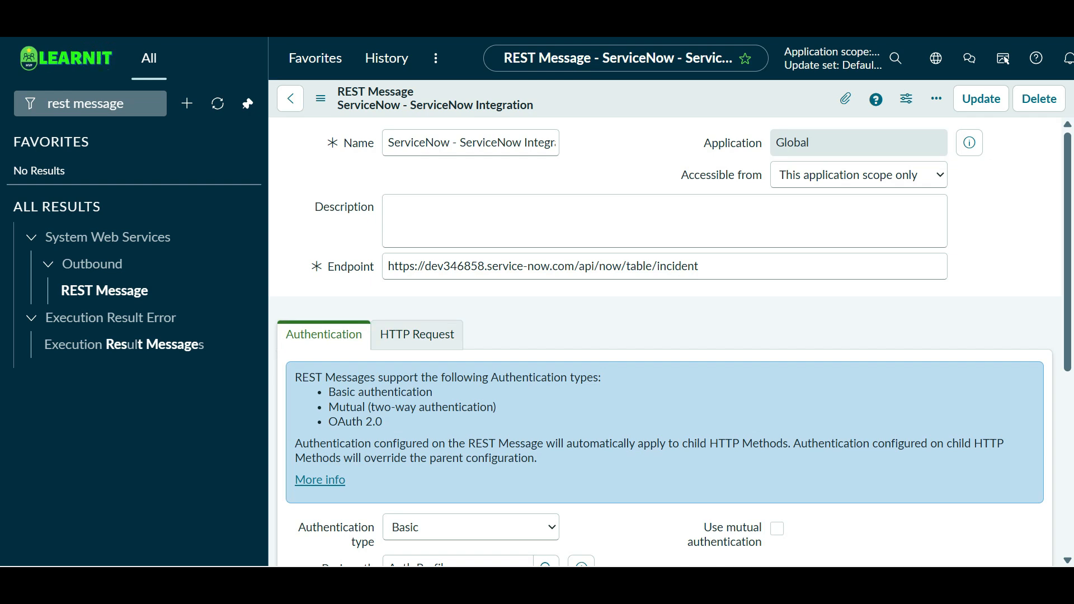
{"action": "left_click_drag", "start_coordinate": [702, 267], "coordinate": [394, 267]}
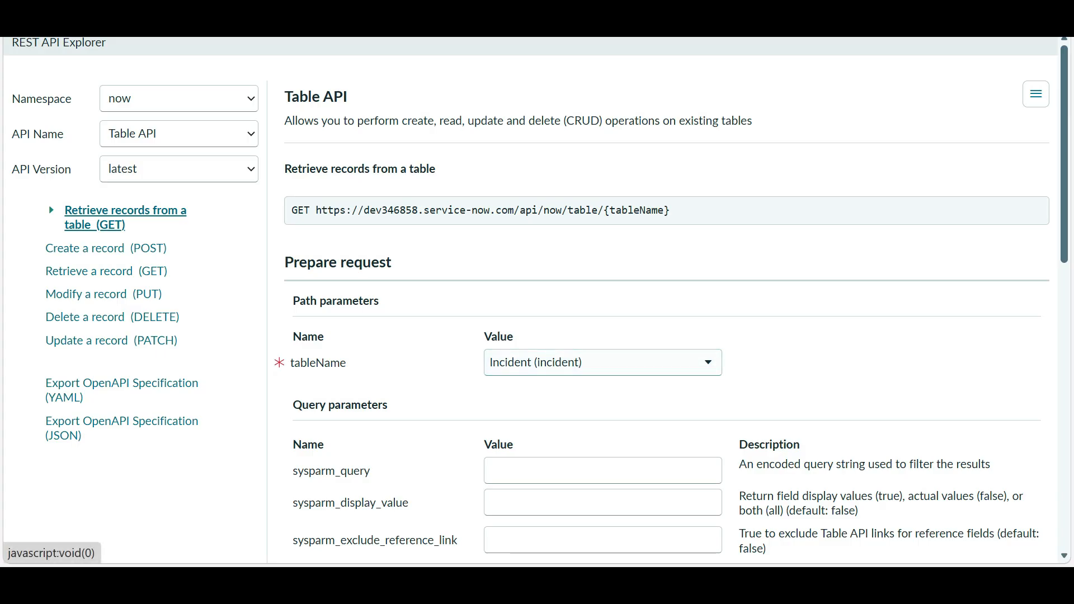
- Send the REST API Explorer GET on the incident table, which returns 200 OK
{"action": "scroll", "coordinate": [672, 307], "scroll_direction": "down", "scroll_amount": 10}
{"action": "left_click", "coordinate": [319, 448]}
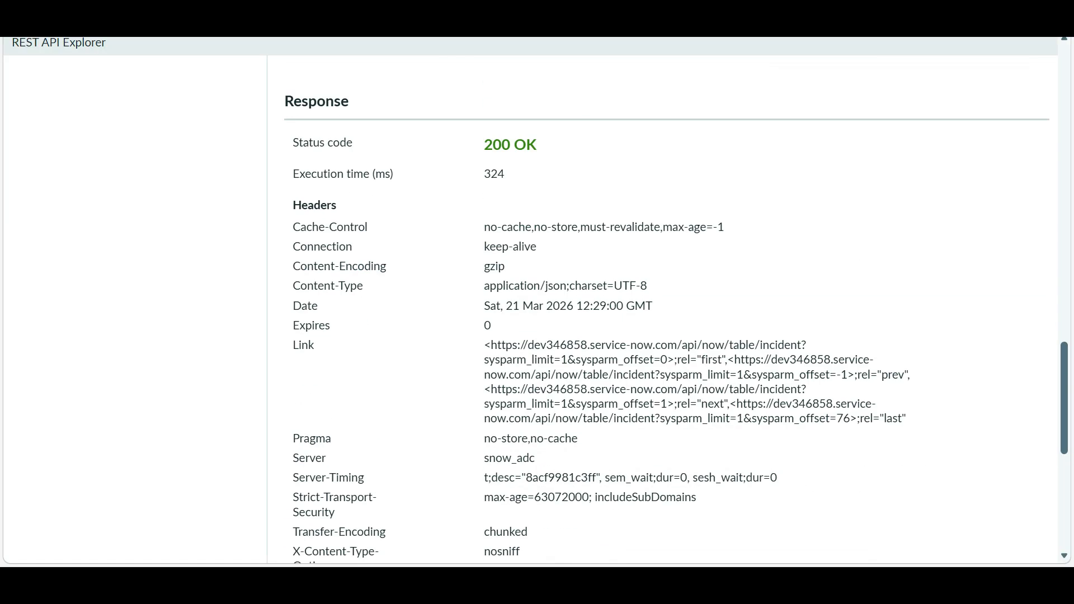
{"action": "scroll", "coordinate": [671, 308], "scroll_direction": "down", "scroll_amount": 8}
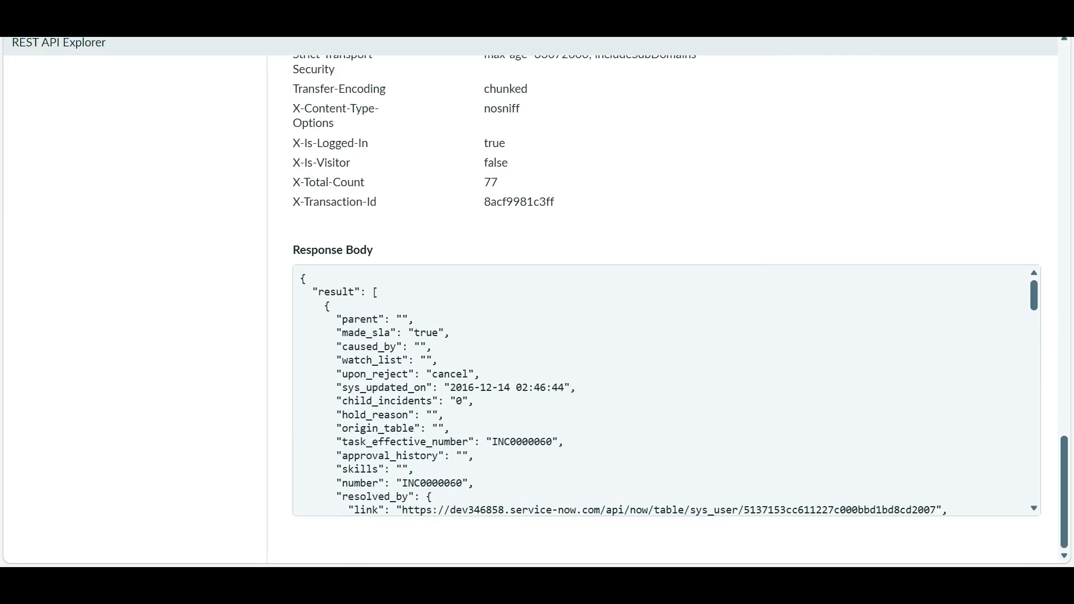
{"action": "scroll", "coordinate": [665, 391], "scroll_direction": "down", "scroll_amount": 15}
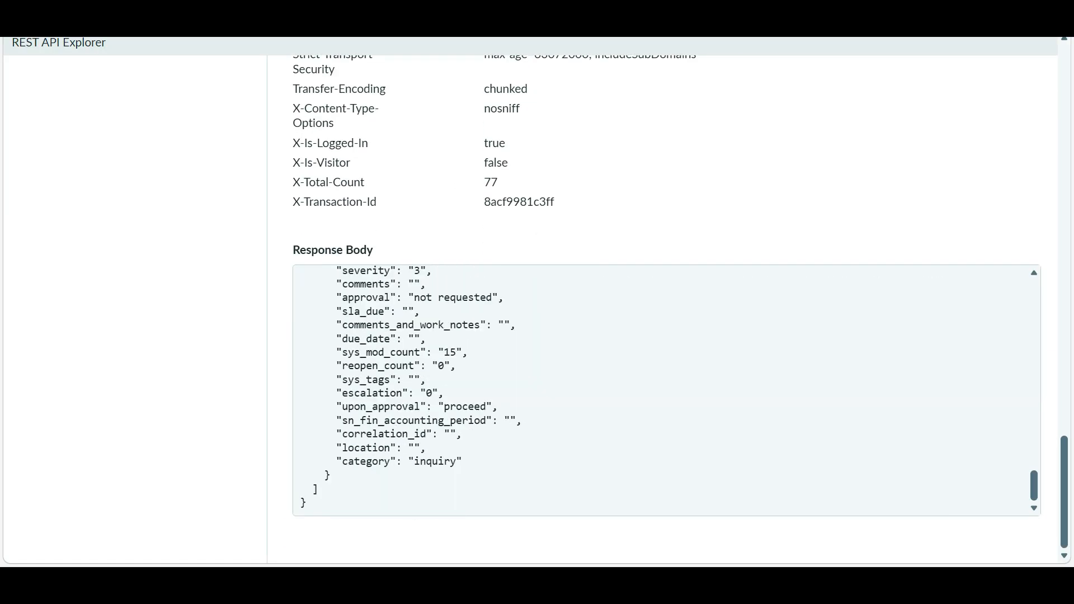
{"action": "scroll", "coordinate": [666, 390], "scroll_direction": "up", "scroll_amount": 15}
{"action": "scroll", "coordinate": [665, 308], "scroll_direction": "up", "scroll_amount": 15}
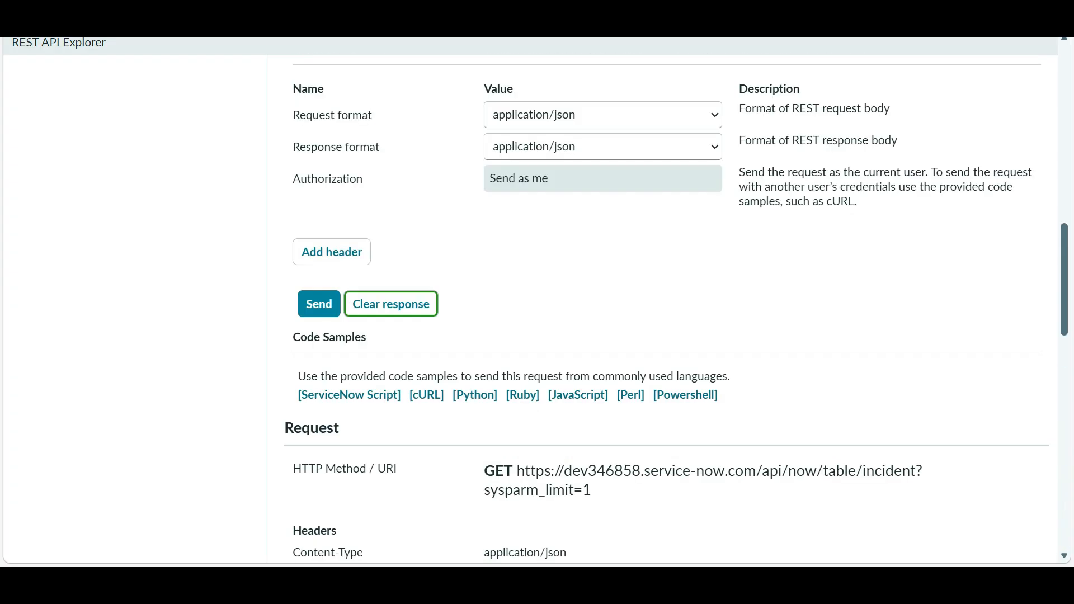
- Select the Content-Type header name in the response and return to the REST Message form
{"action": "scroll", "coordinate": [665, 308], "scroll_direction": "down", "scroll_amount": 3}
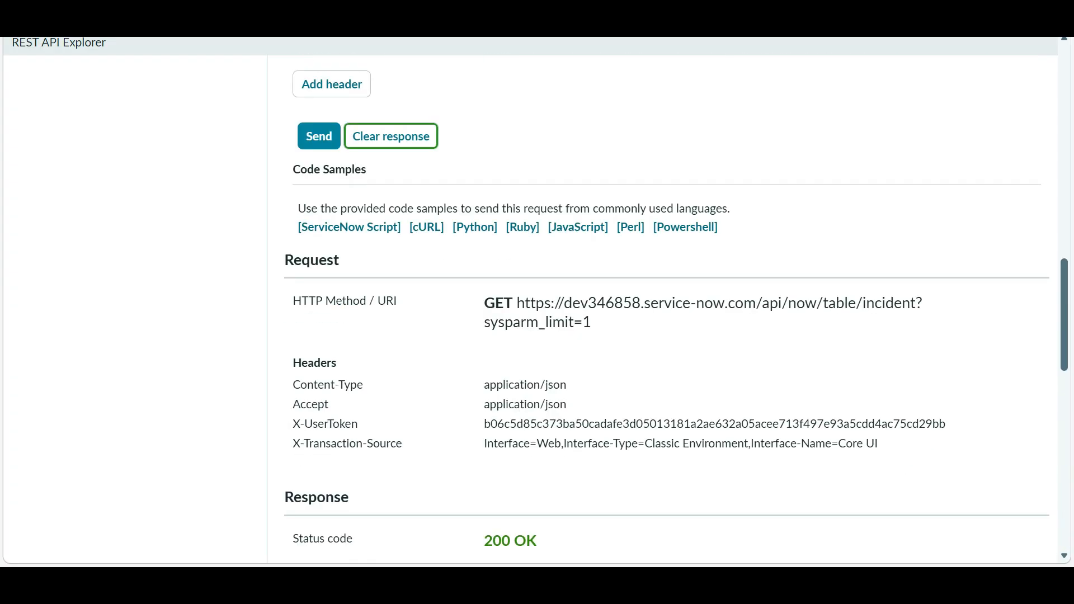
{"action": "scroll", "coordinate": [666, 308], "scroll_direction": "up", "scroll_amount": 10}
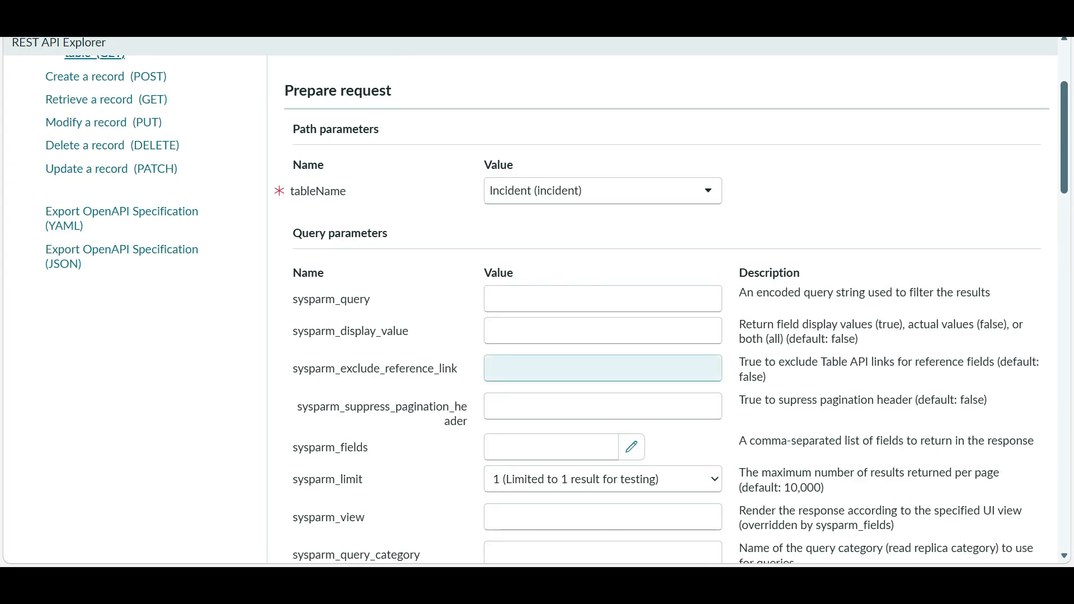
{"action": "scroll", "coordinate": [666, 308], "scroll_direction": "up", "scroll_amount": 3}
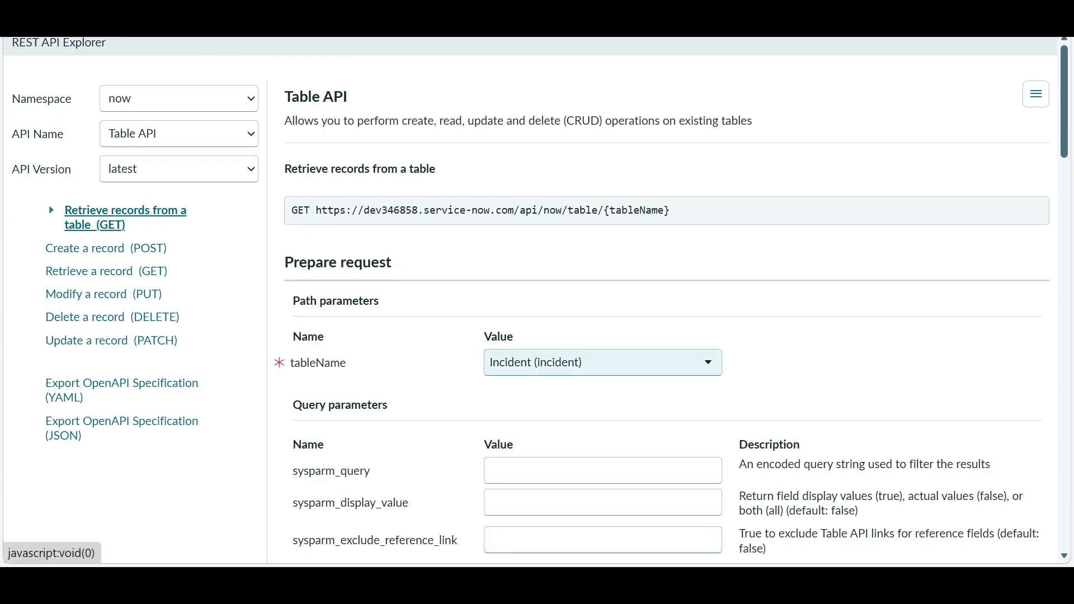
{"action": "scroll", "coordinate": [666, 307], "scroll_direction": "down", "scroll_amount": 12}
{"action": "scroll", "coordinate": [665, 308], "scroll_direction": "down", "scroll_amount": 5}
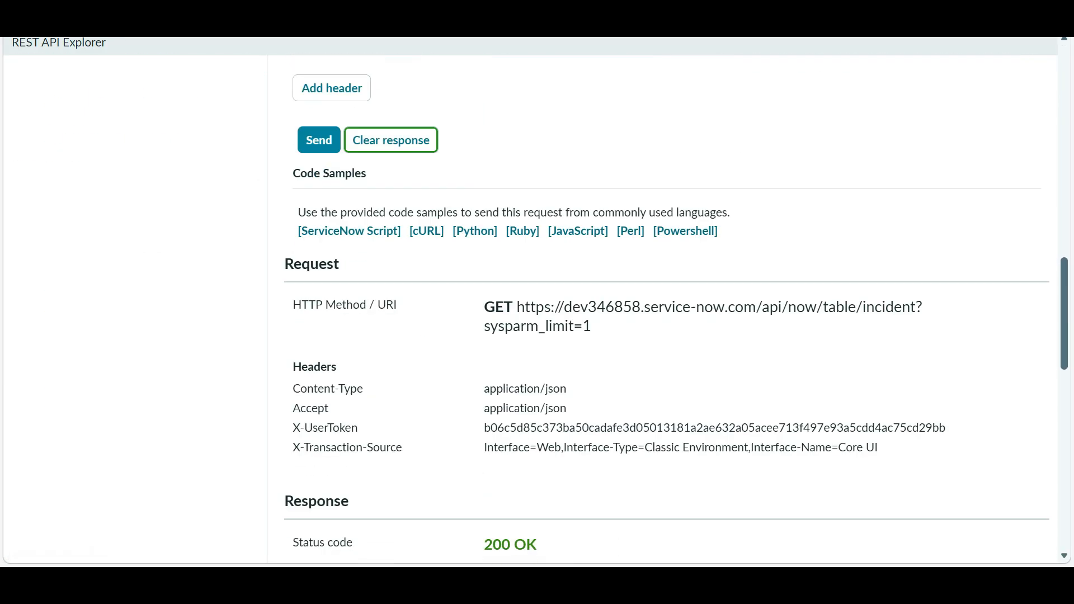
{"action": "left_click_drag", "start_coordinate": [293, 389], "coordinate": [364, 389]}
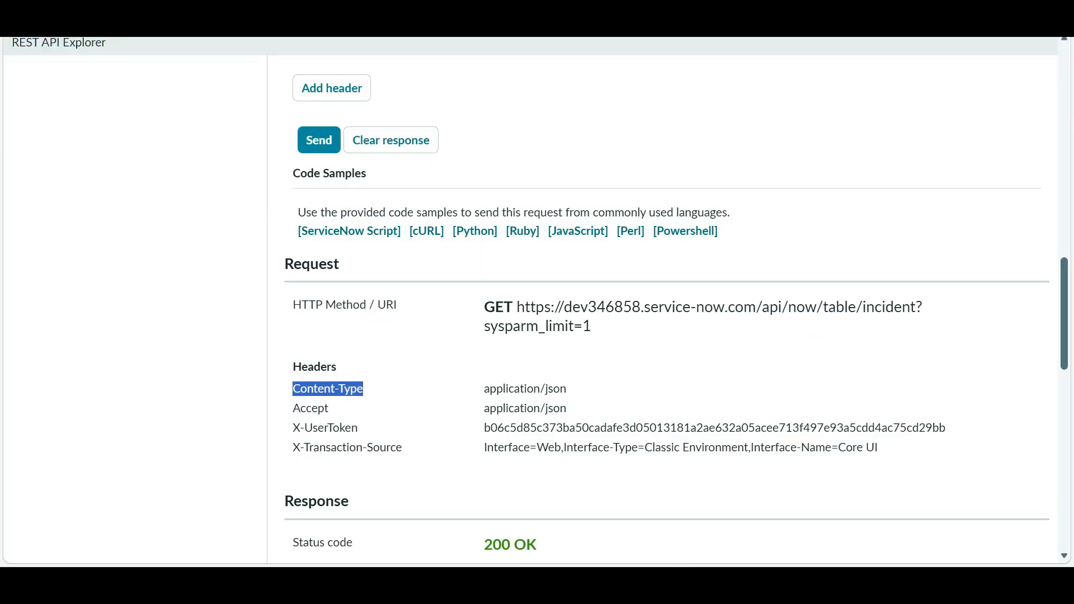
{"action": "key", "text": "alt+Tab"}
{"action": "key", "text": "alt+Tab"}
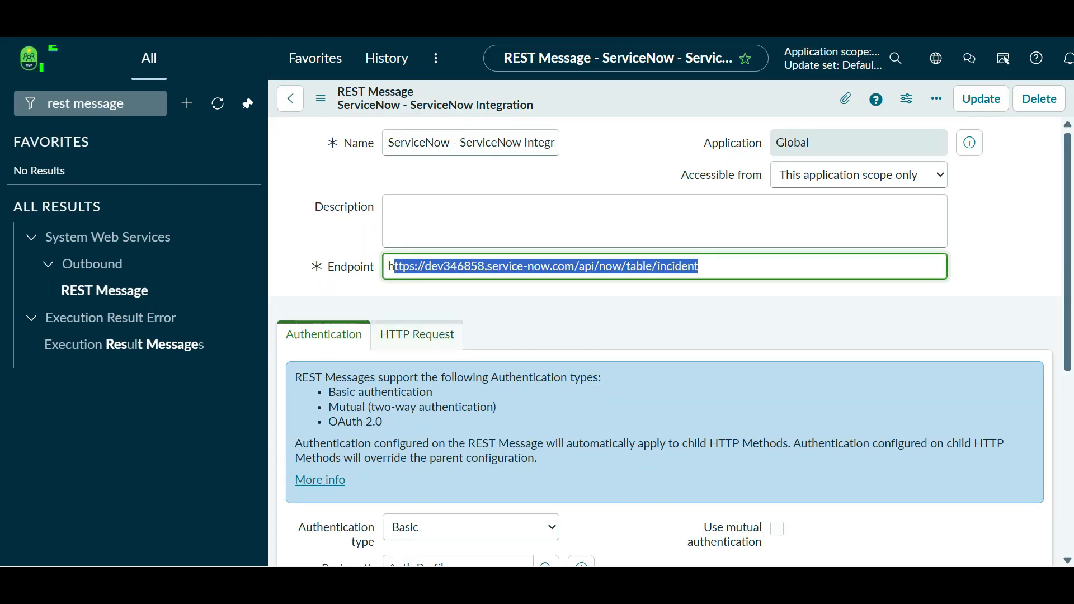
- Add Content-Type and Accept header rows to the Default GET method's HTTP Request tab
{"action": "scroll", "coordinate": [666, 336], "scroll_direction": "down", "scroll_amount": 6}
{"action": "left_click", "coordinate": [373, 451]}
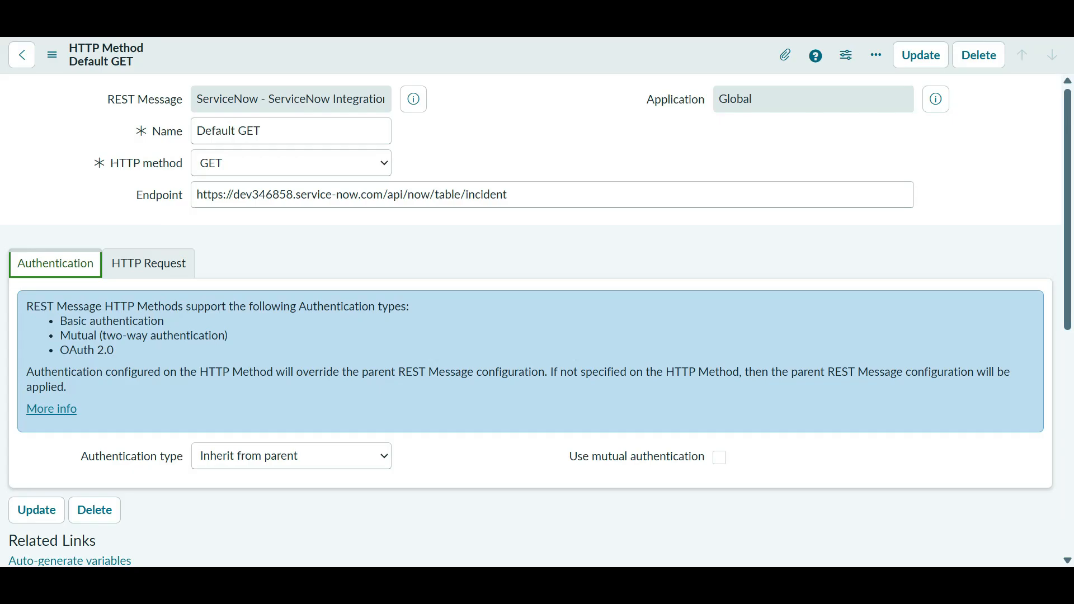
{"action": "left_click", "coordinate": [148, 263]}
{"action": "scroll", "coordinate": [168, 252], "scroll_direction": "down", "scroll_amount": 3}
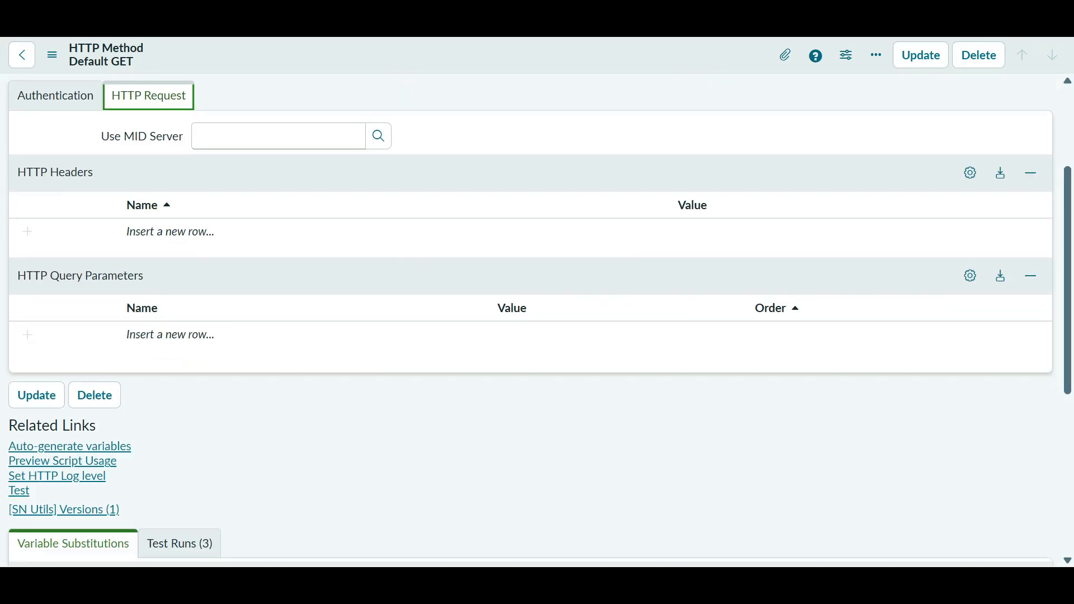
{"action": "double_click", "coordinate": [176, 231]}
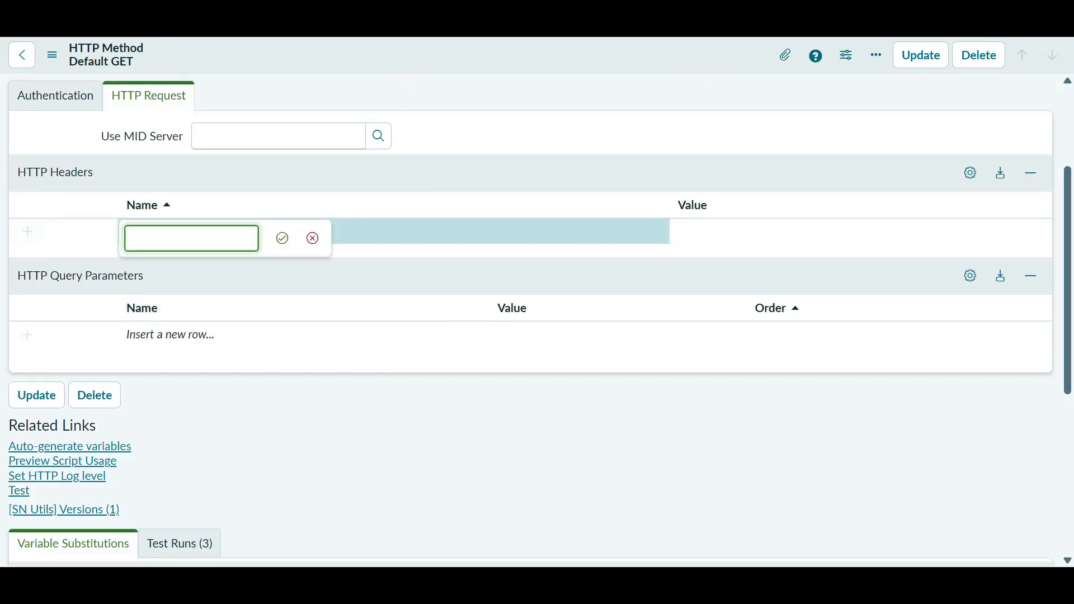
{"action": "key", "text": "Return"}
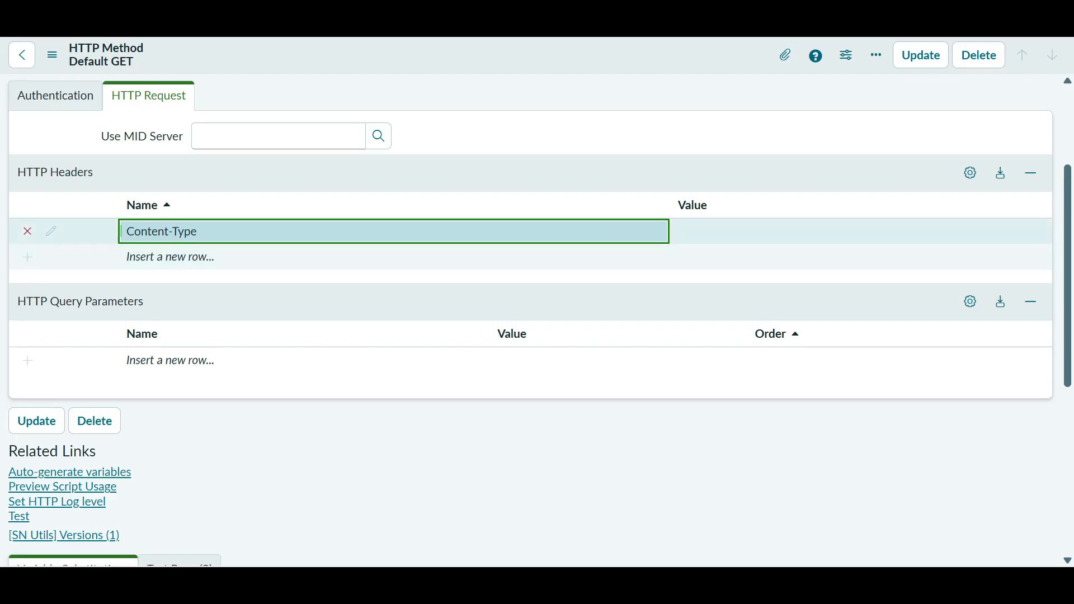
{"action": "double_click", "coordinate": [176, 257]}
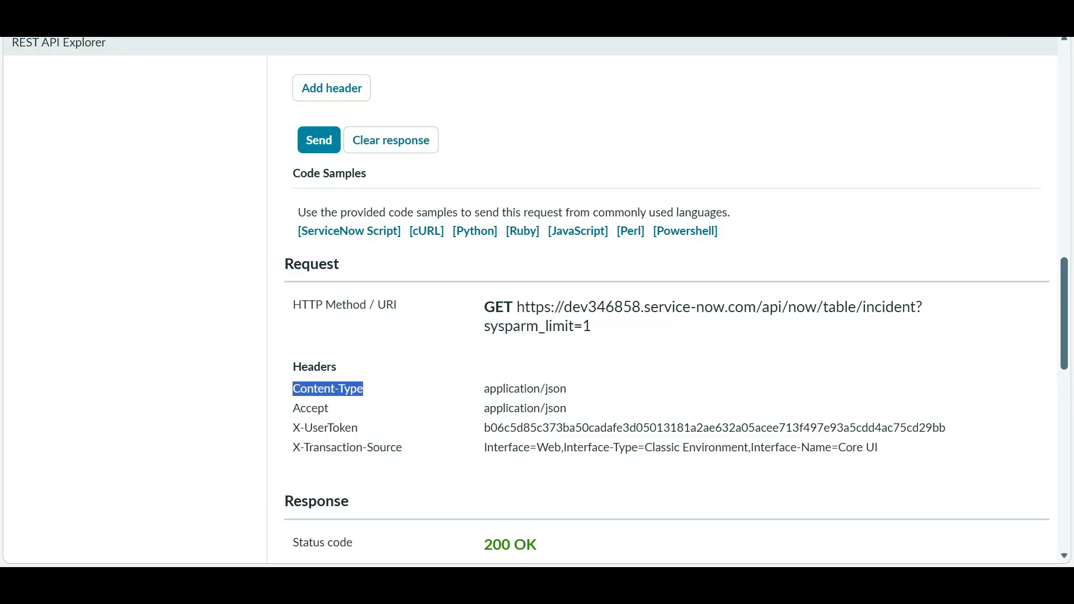
{"action": "double_click", "coordinate": [311, 408]}
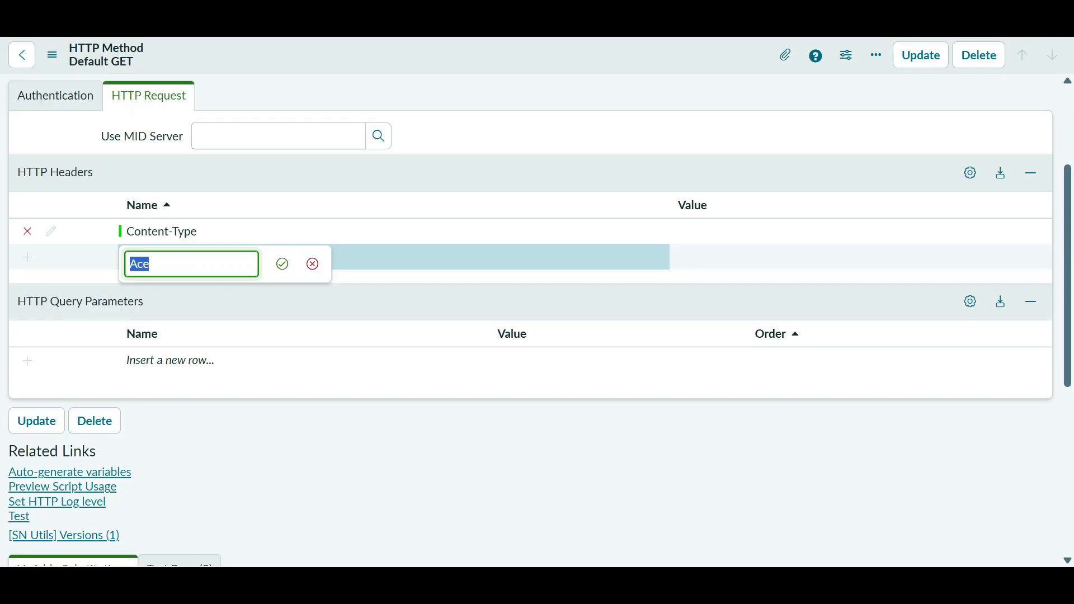
{"action": "key", "text": "Return"}
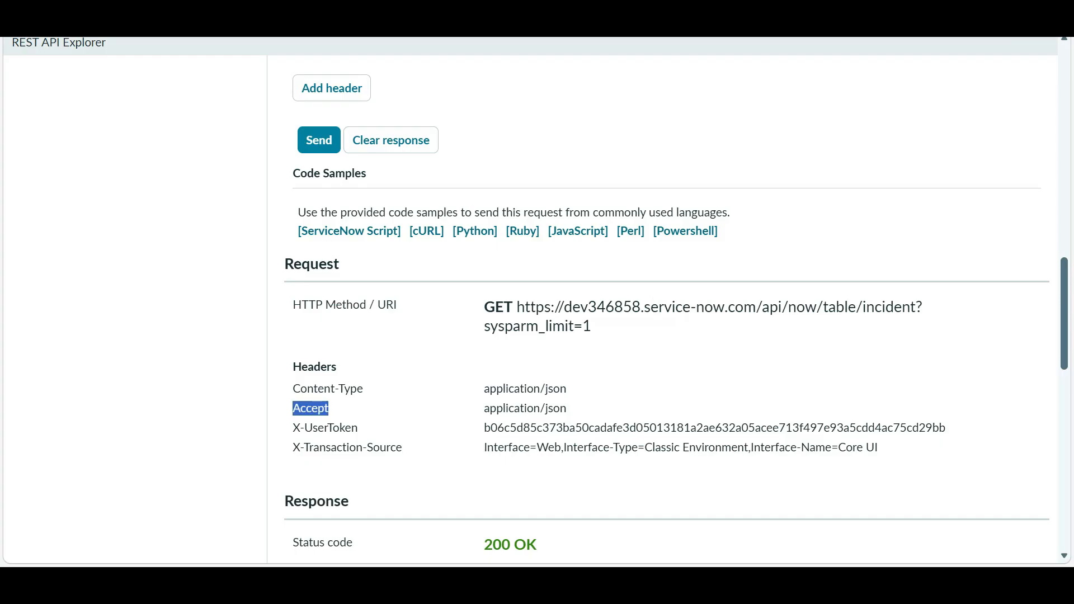
- Set both header values to application/json and save the method
{"action": "triple_click", "coordinate": [525, 389]}
{"action": "key", "text": "ctrl+c"}
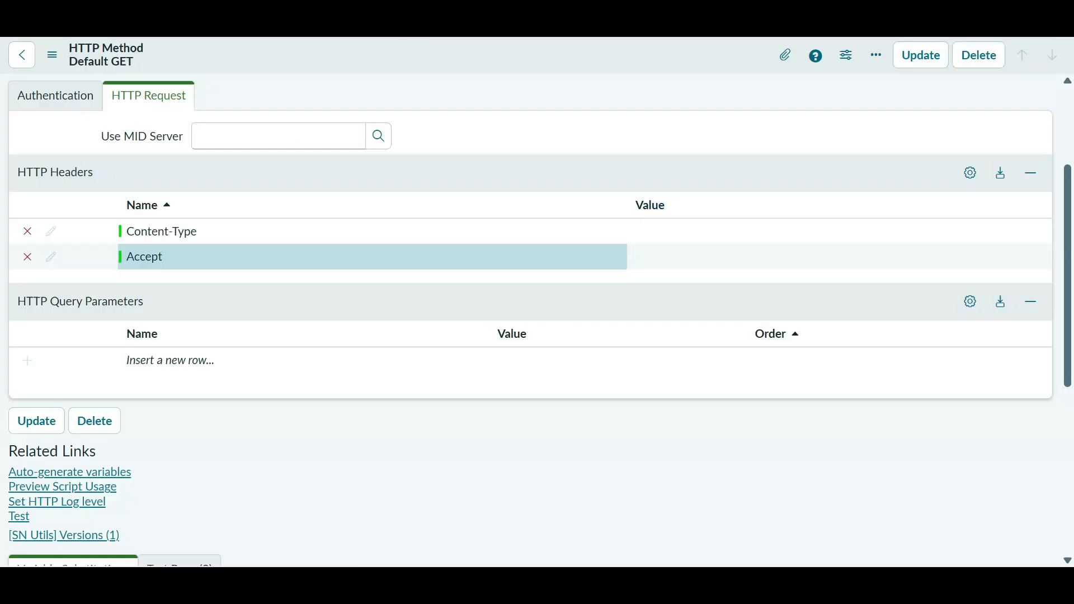
{"action": "double_click", "coordinate": [867, 231]}
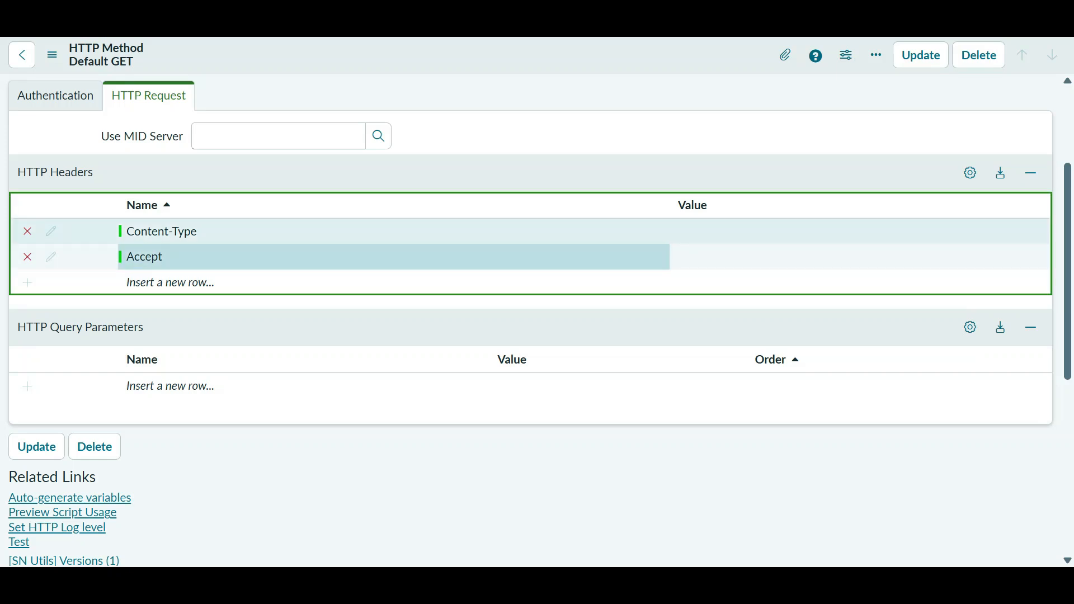
{"action": "key", "text": "ctrl+v"}
{"action": "left_click", "coordinate": [839, 239]}
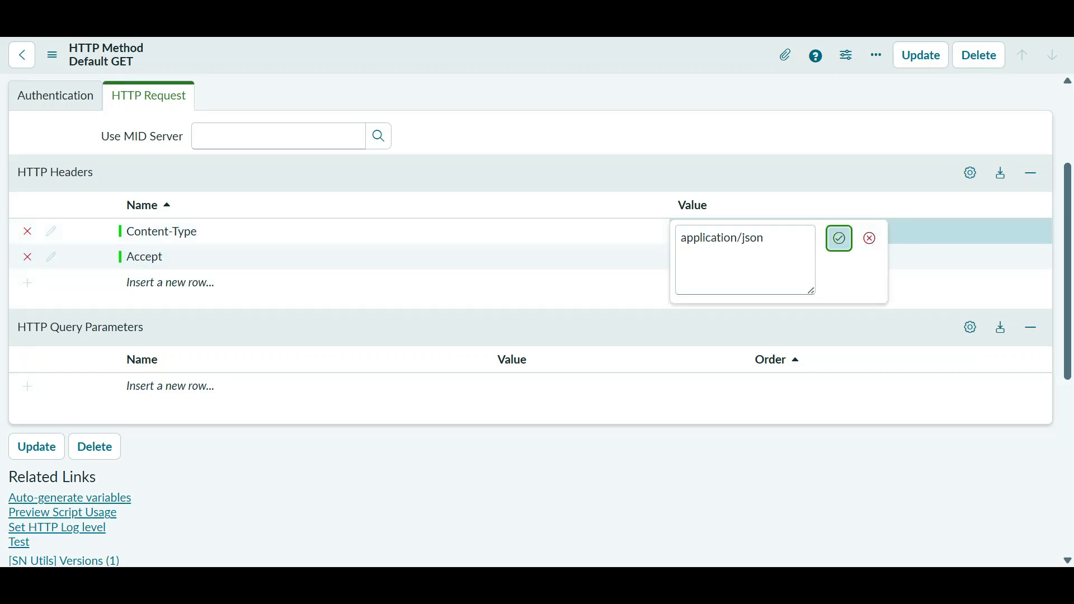
{"action": "left_click", "coordinate": [839, 257]}
{"action": "key", "text": "Return"}
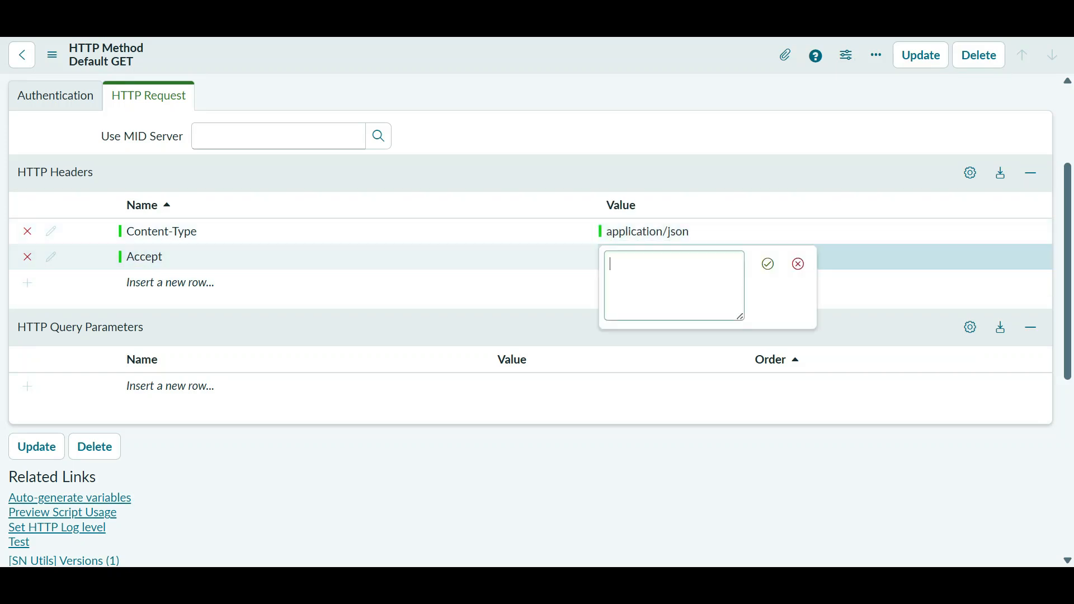
{"action": "key", "text": "ctrl+v"}
{"action": "key", "text": "Return"}
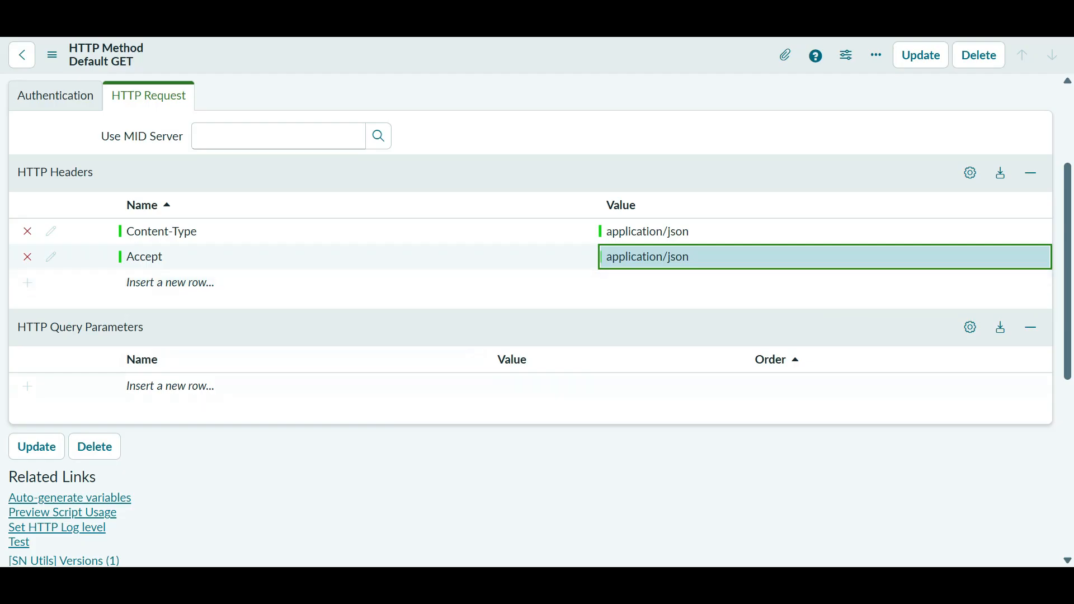
{"action": "right_click", "coordinate": [240, 49]}
{"action": "left_click", "coordinate": [270, 59]}
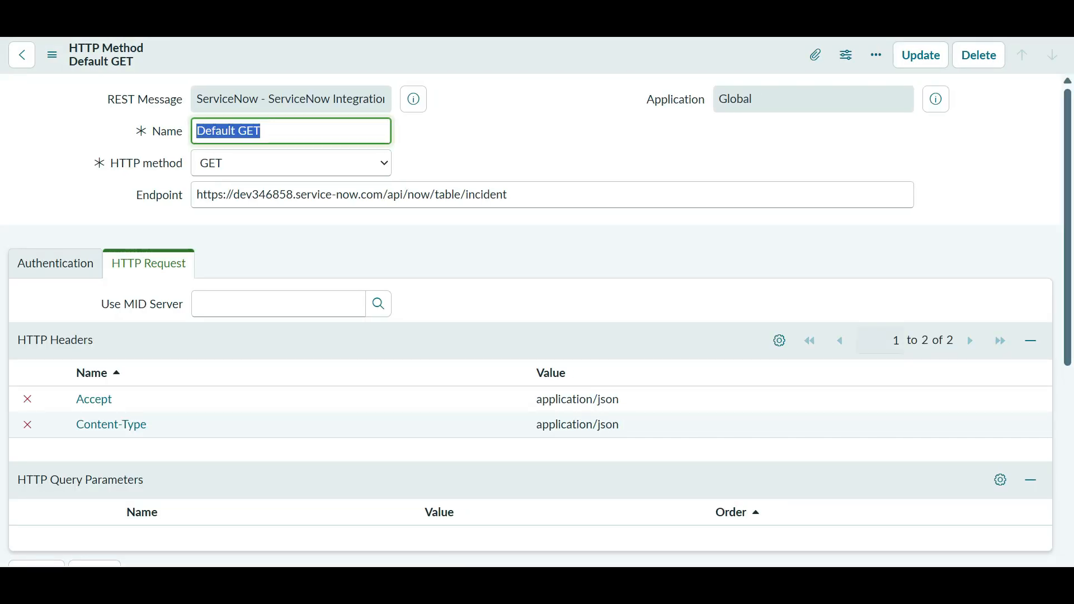
- Run the Default GET test again and review the test run's response
{"action": "scroll", "coordinate": [532, 319], "scroll_direction": "down", "scroll_amount": 5}
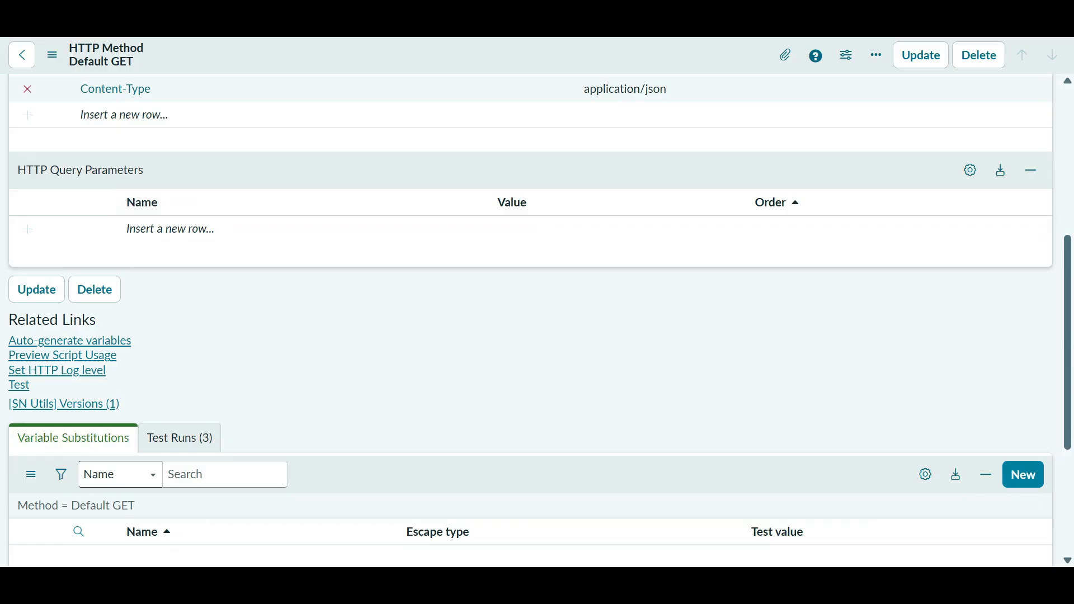
{"action": "left_click", "coordinate": [20, 385]}
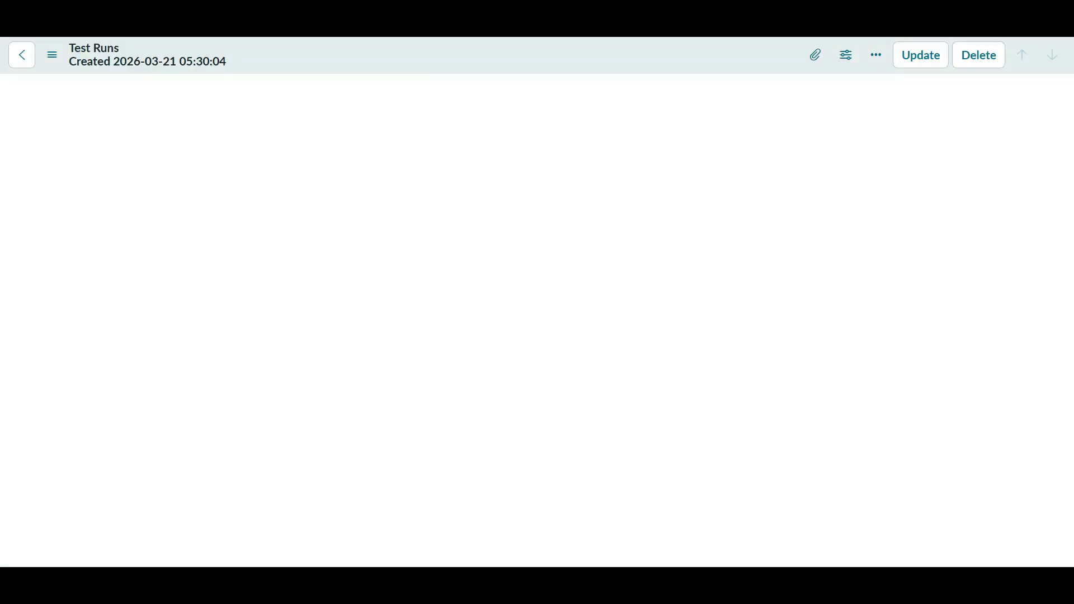
{"action": "triple_click", "coordinate": [226, 287]}
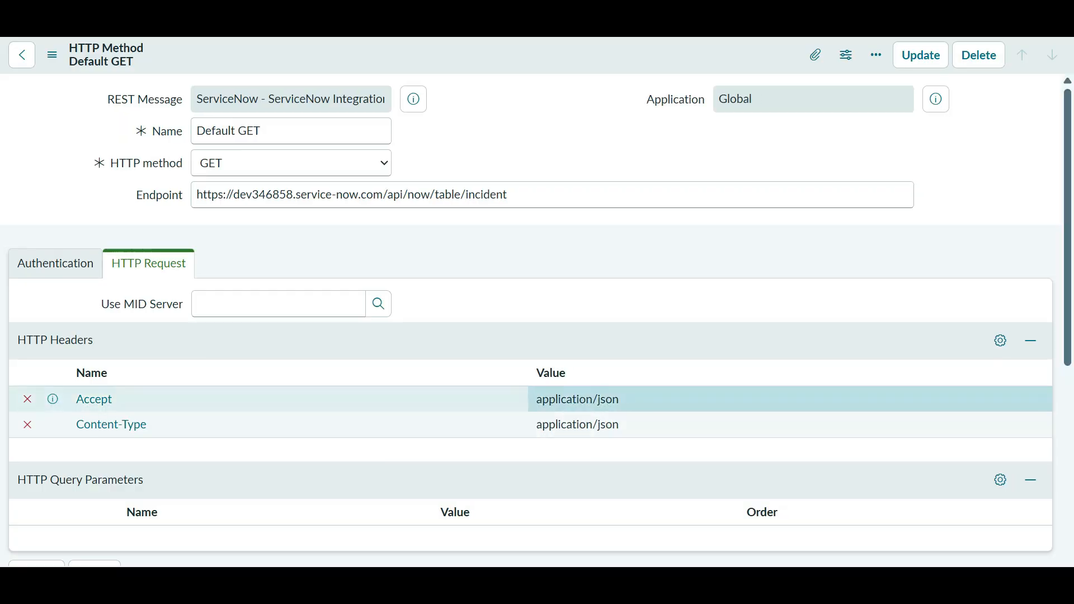
{"action": "triple_click", "coordinate": [226, 129]}
{"action": "double_click", "coordinate": [525, 389]}
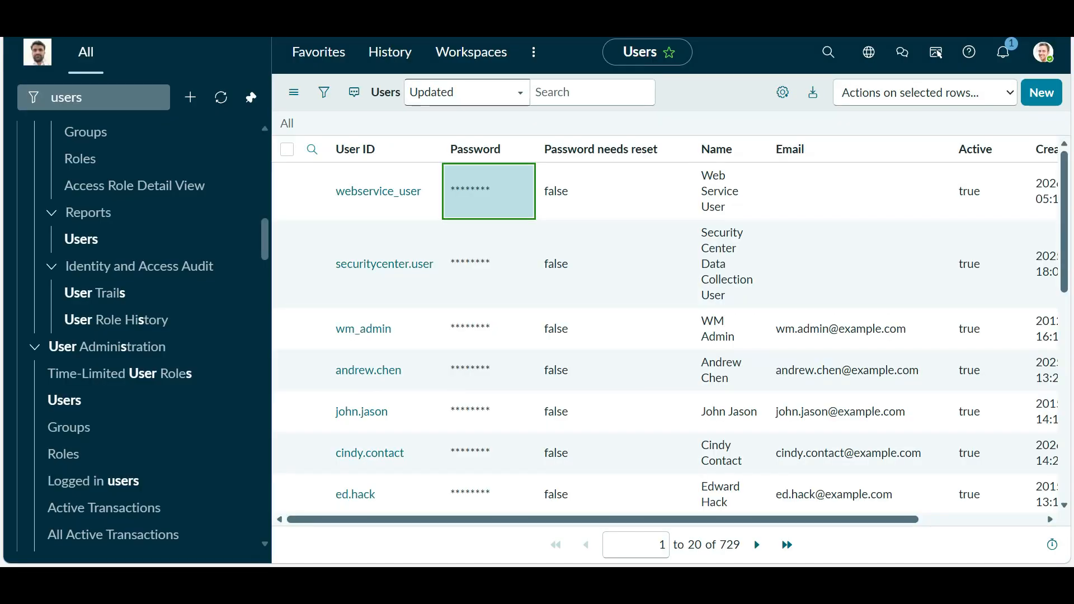
- Open the Incidents list (77 records) with incident.LIST, then return to the Users list
{"action": "type", "text": "incident"}
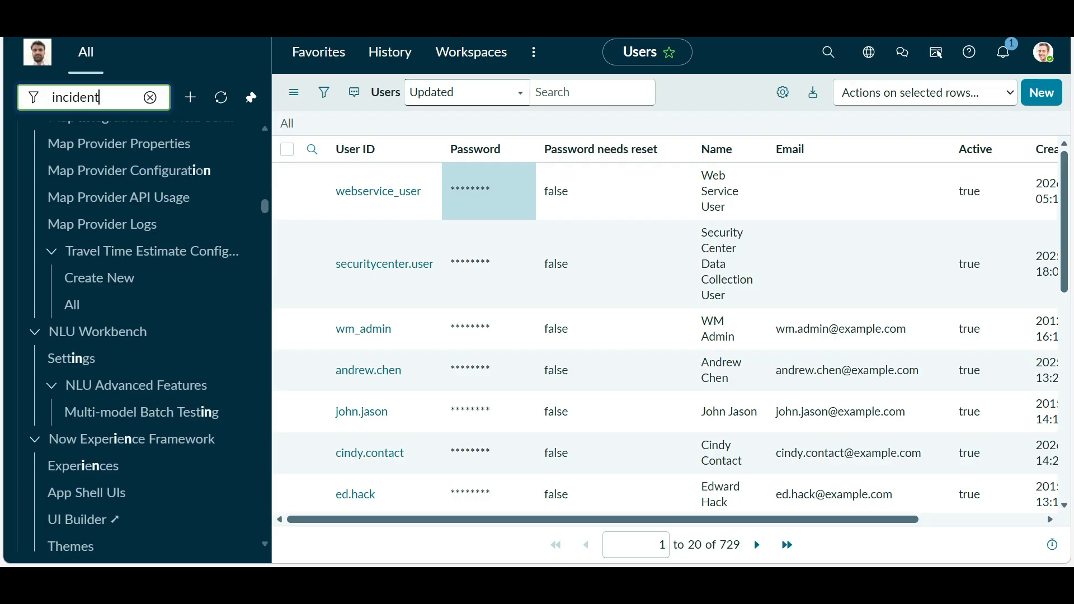
{"action": "type", "text": ".LIST"}
{"action": "key", "text": "Return"}
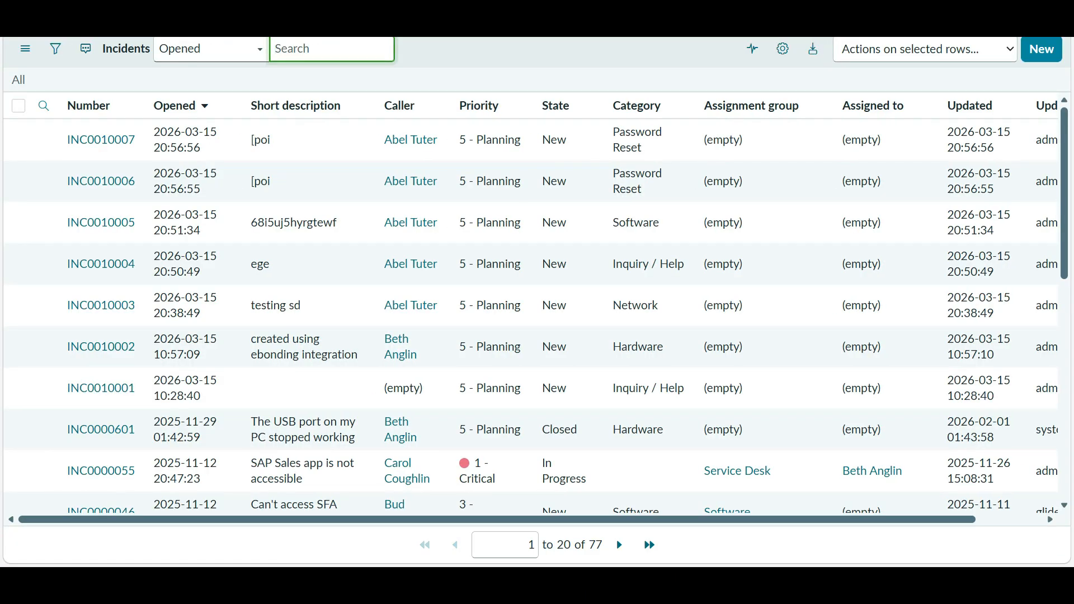
{"action": "key", "text": "alt+Tab"}
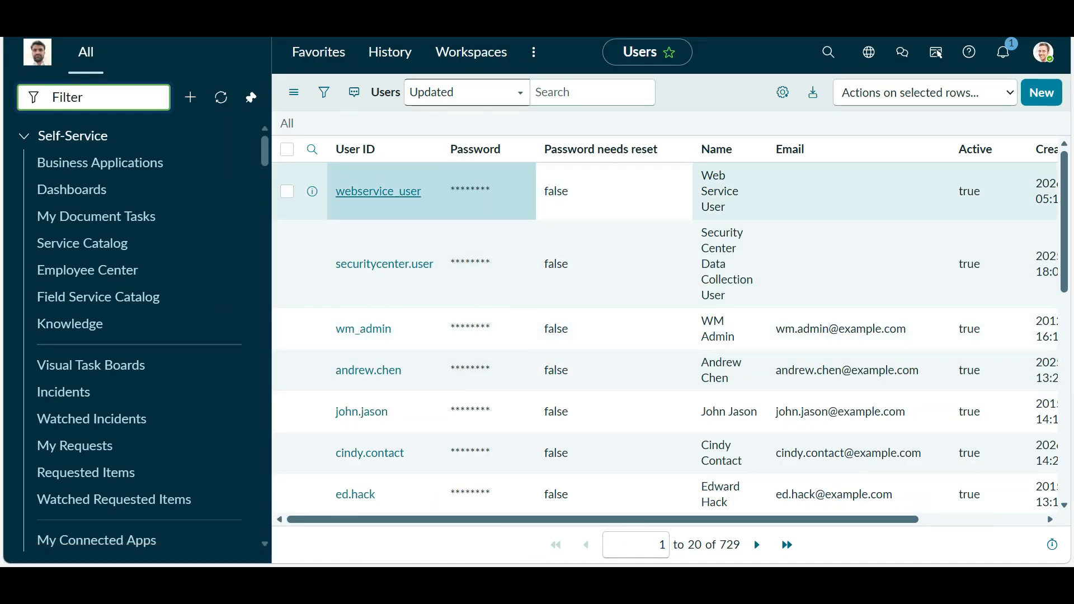
- Open the Web Service User record and view its Groups and Roles tabs
{"action": "left_click", "coordinate": [378, 191]}
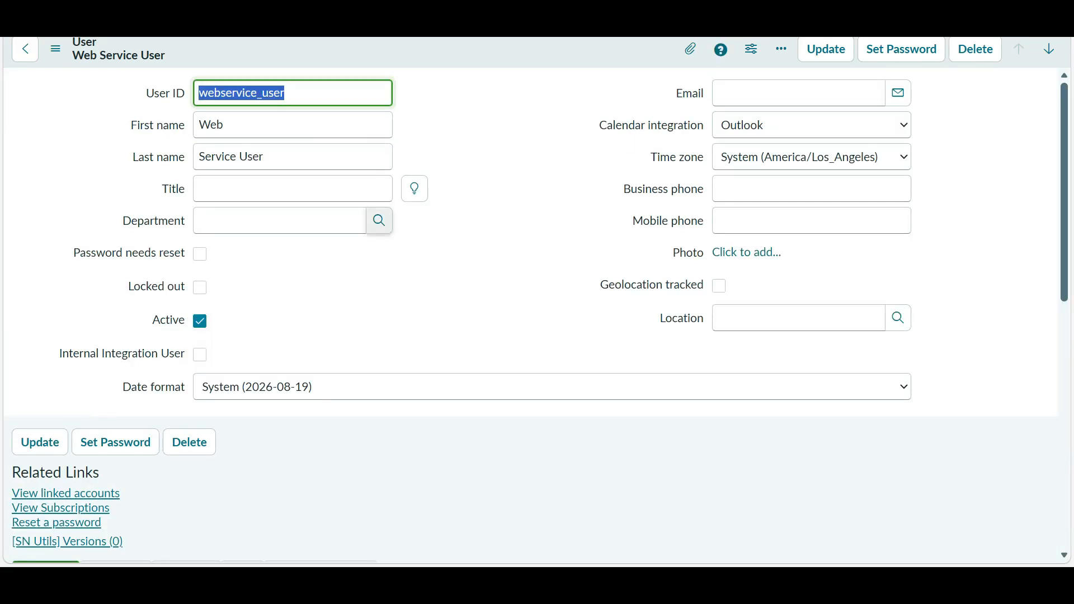
{"action": "scroll", "coordinate": [379, 220], "scroll_direction": "down", "scroll_amount": 3}
{"action": "scroll", "coordinate": [379, 221], "scroll_direction": "down", "scroll_amount": 3}
{"action": "left_click", "coordinate": [116, 241]}
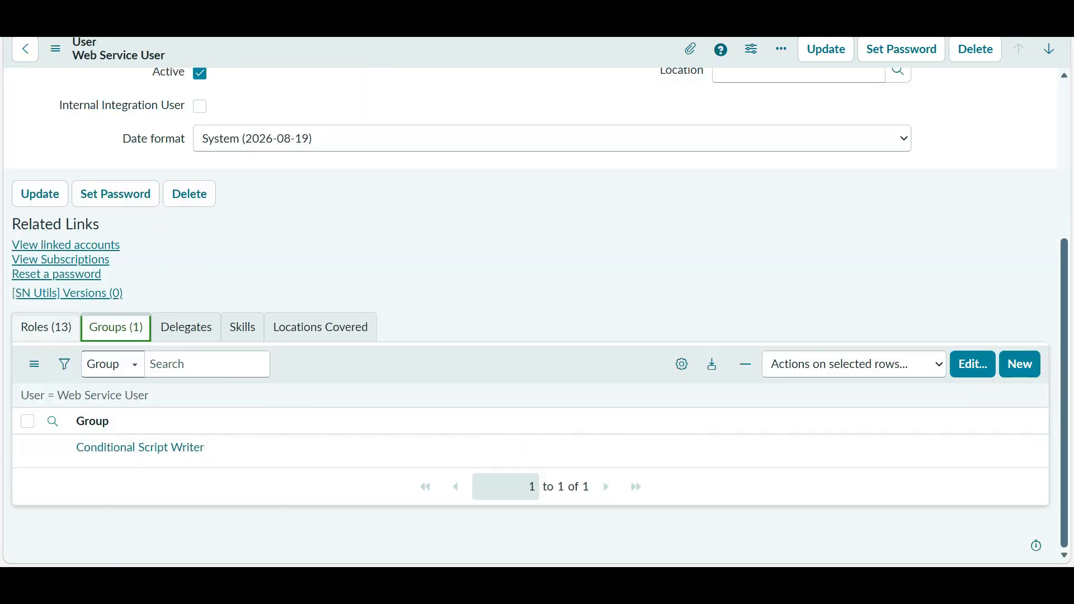
{"action": "left_click", "coordinate": [46, 327]}
{"action": "scroll", "coordinate": [272, 364], "scroll_direction": "down", "scroll_amount": 5}
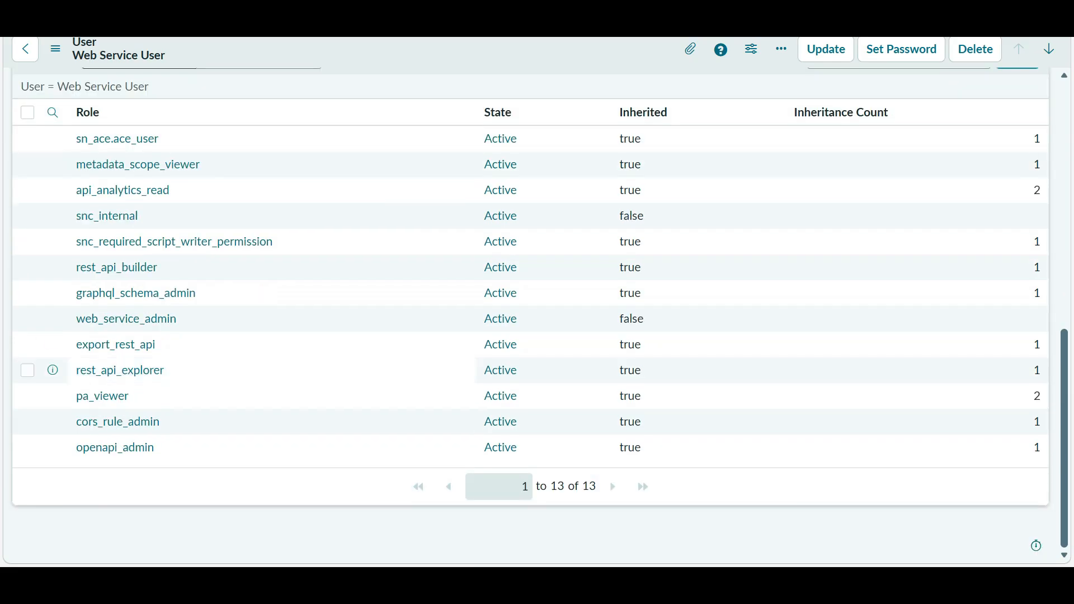
{"action": "left_click", "coordinate": [272, 370]}
{"action": "scroll", "coordinate": [537, 313], "scroll_direction": "up", "scroll_amount": 6}
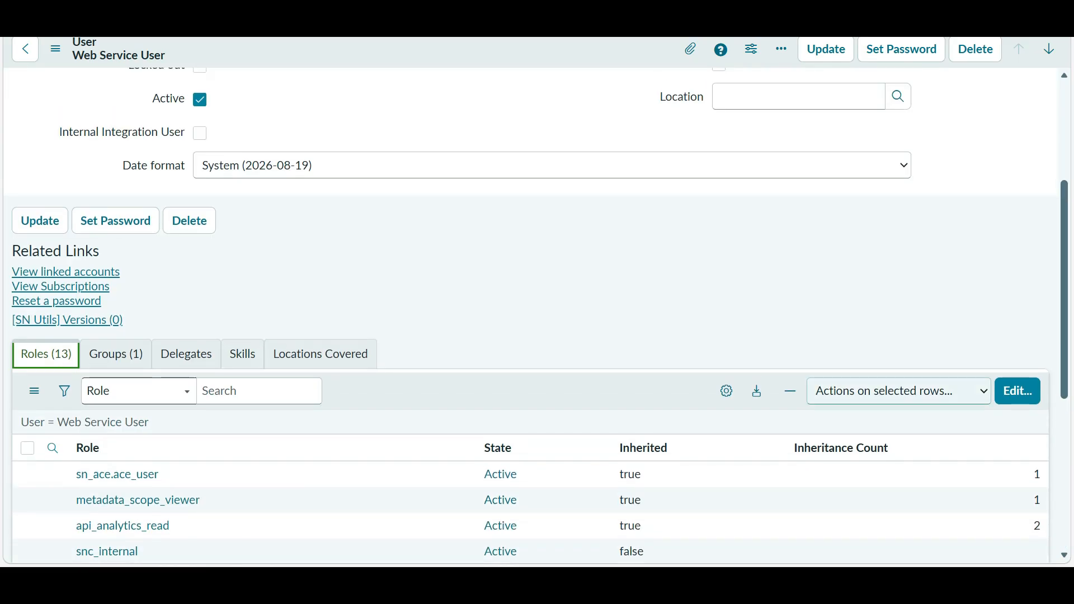
- Open the roles editor and cancel without changes, then focus the navigator filter
{"action": "left_click", "coordinate": [1017, 391]}
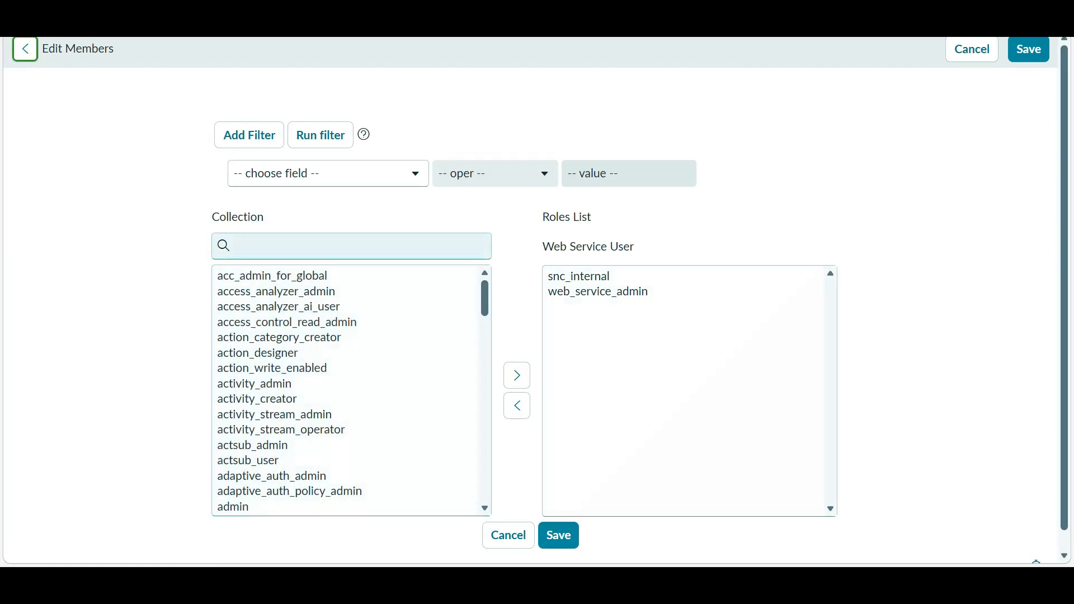
{"action": "left_click", "coordinate": [351, 247]}
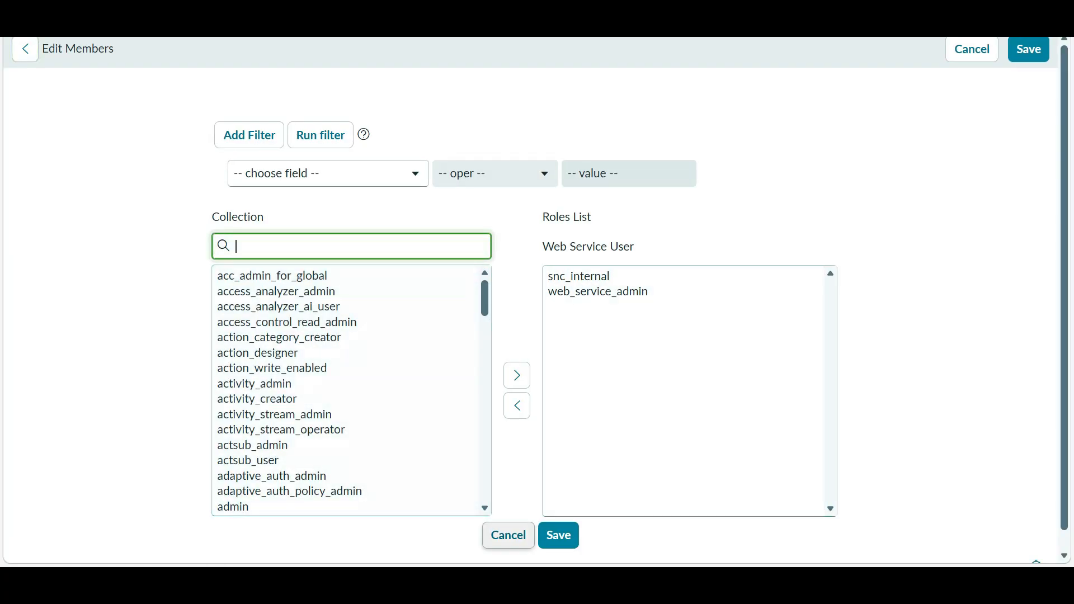
{"action": "left_click", "coordinate": [508, 535]}
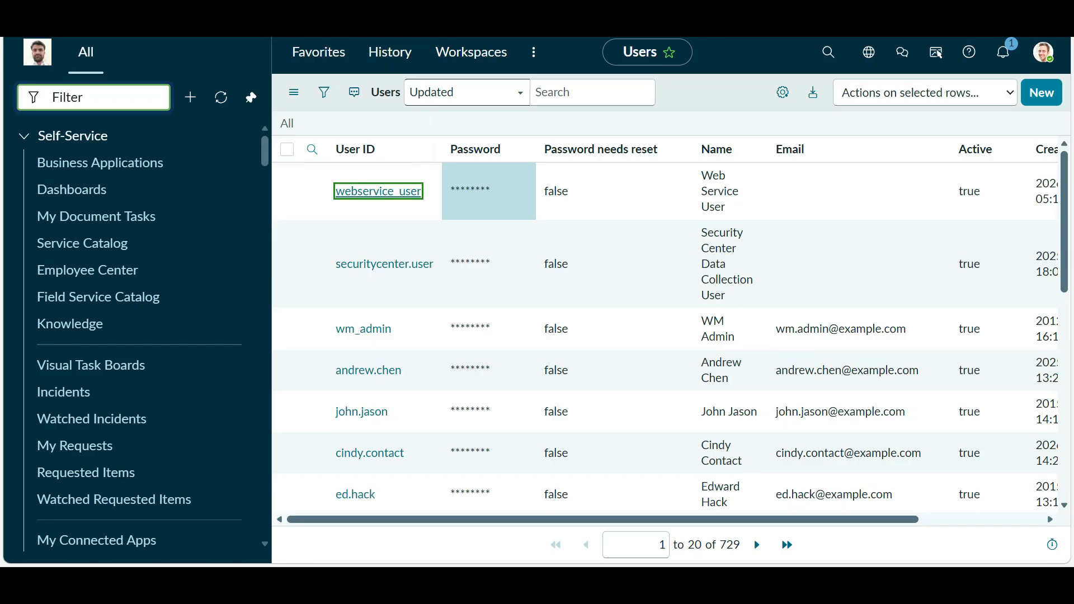
{"action": "left_click", "coordinate": [93, 97]}
- Filter the navigator on 'roles' and open the System Security Roles list
{"action": "type", "text": "roles"}
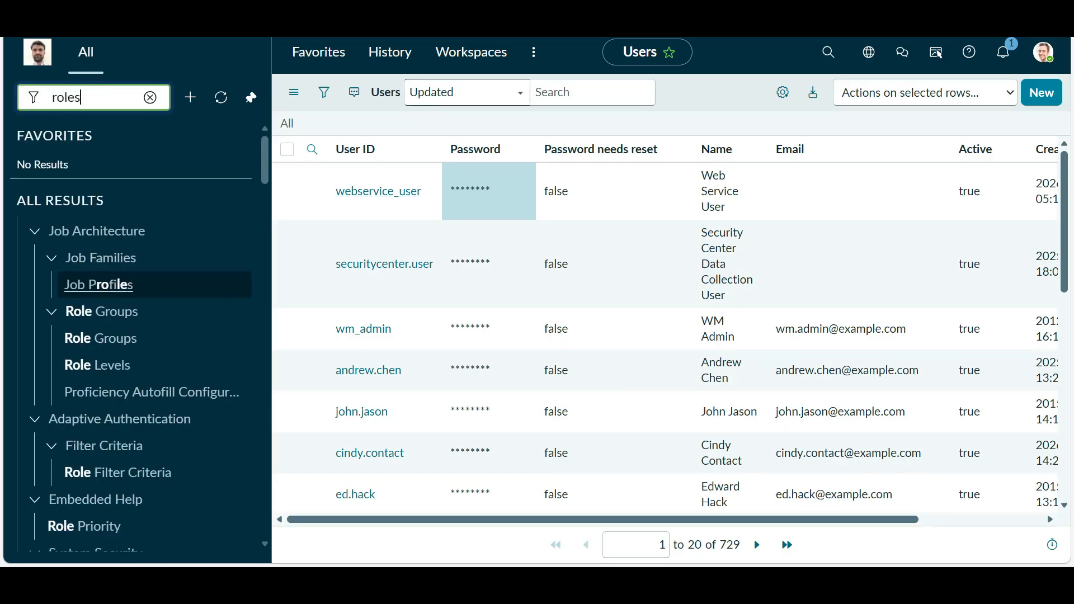
{"action": "scroll", "coordinate": [95, 361], "scroll_direction": "down", "scroll_amount": 3}
{"action": "left_click", "coordinate": [72, 331]}
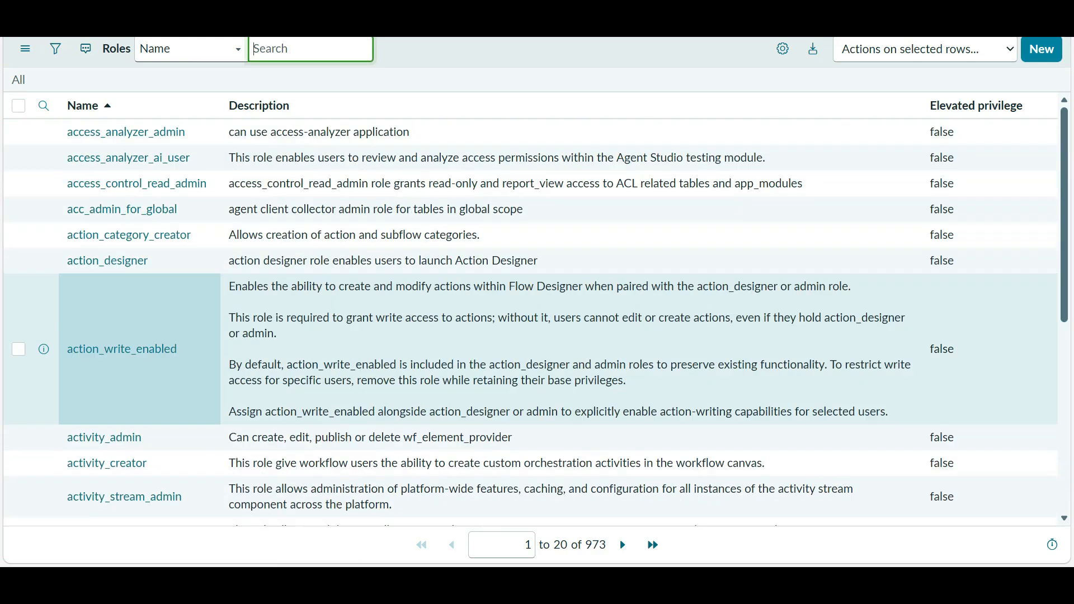
{"action": "scroll", "coordinate": [536, 323], "scroll_direction": "down", "scroll_amount": 6}
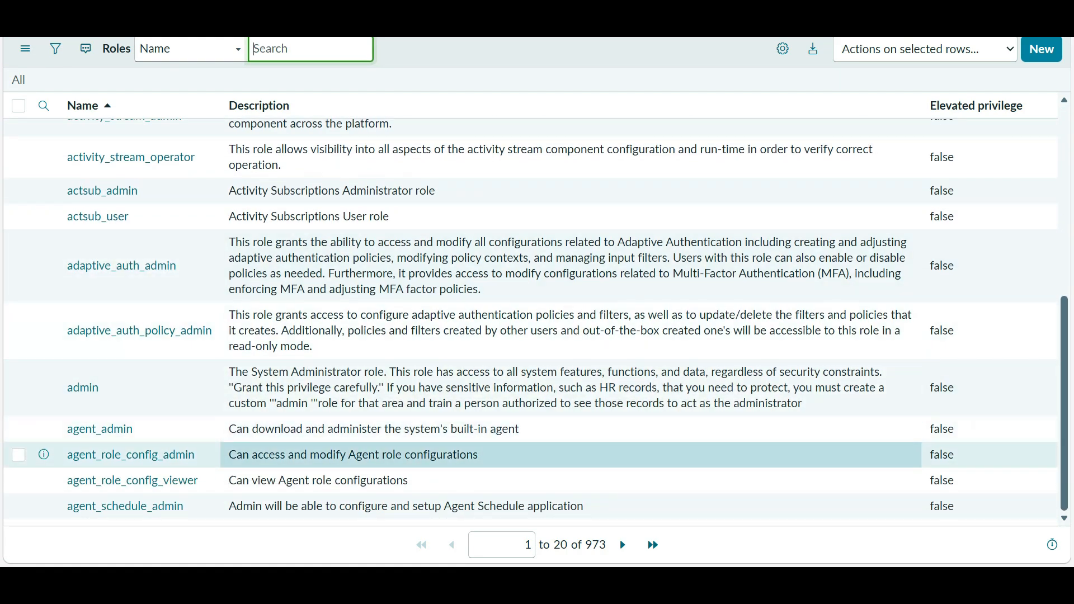
{"action": "scroll", "coordinate": [536, 454], "scroll_direction": "up", "scroll_amount": 6}
- Search roles by Name for 'rest' and copy snc_platform_rest_api_access, then return to the user record
{"action": "left_click", "coordinate": [190, 48]}
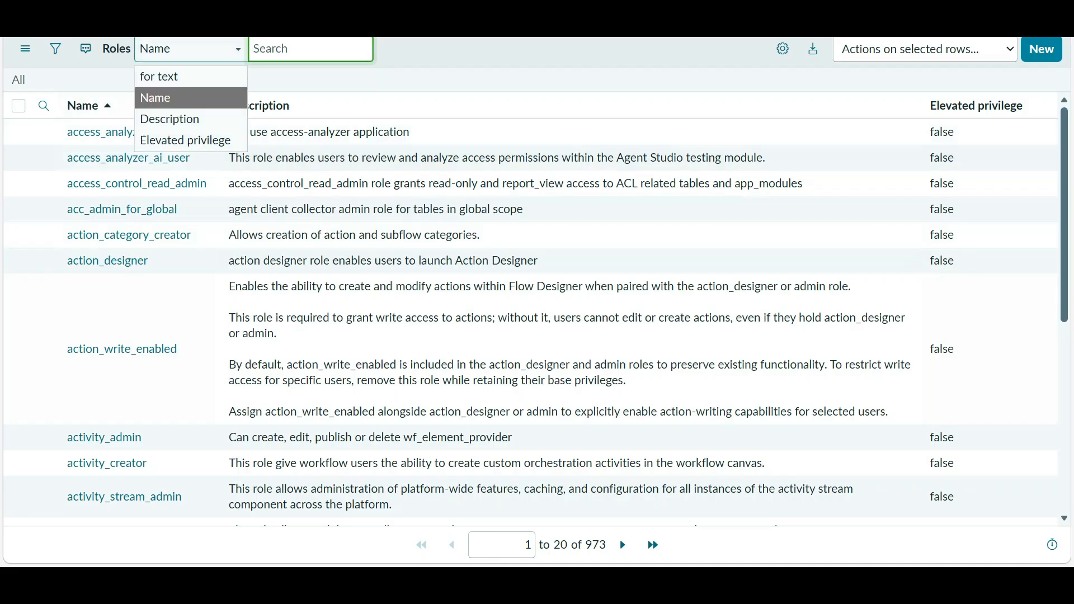
{"action": "left_click", "coordinate": [311, 48]}
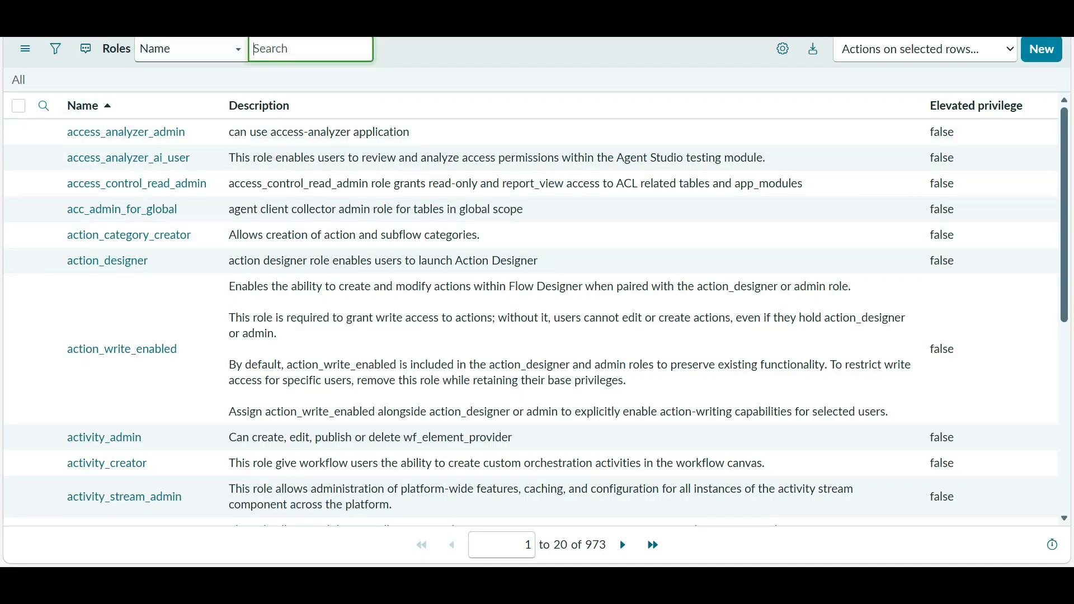
{"action": "type", "text": "rest"}
{"action": "key", "text": "Return"}
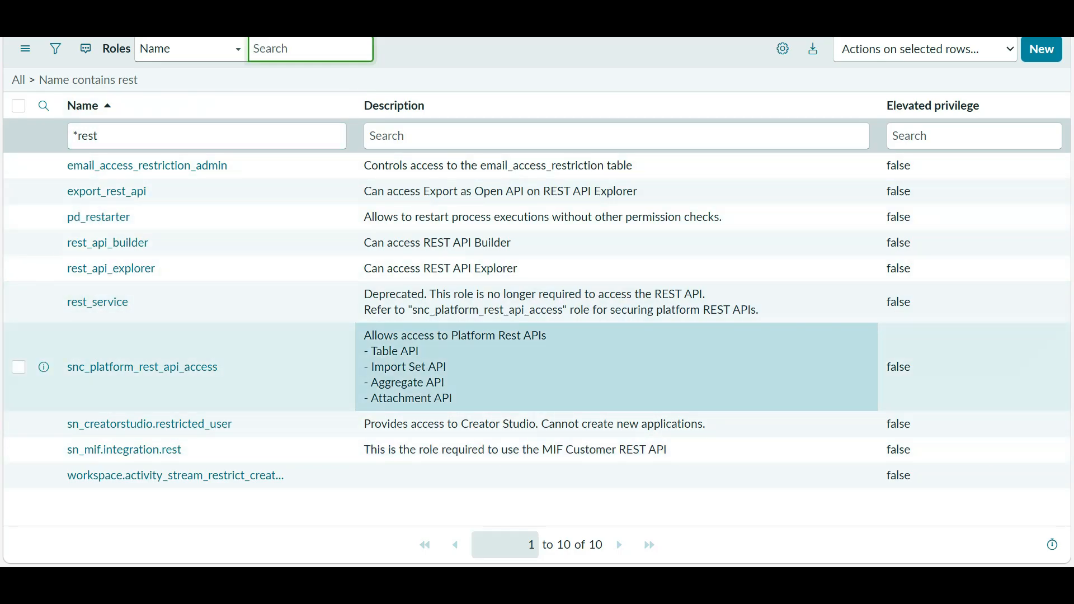
{"action": "left_click_drag", "start_coordinate": [454, 399], "coordinate": [364, 335]}
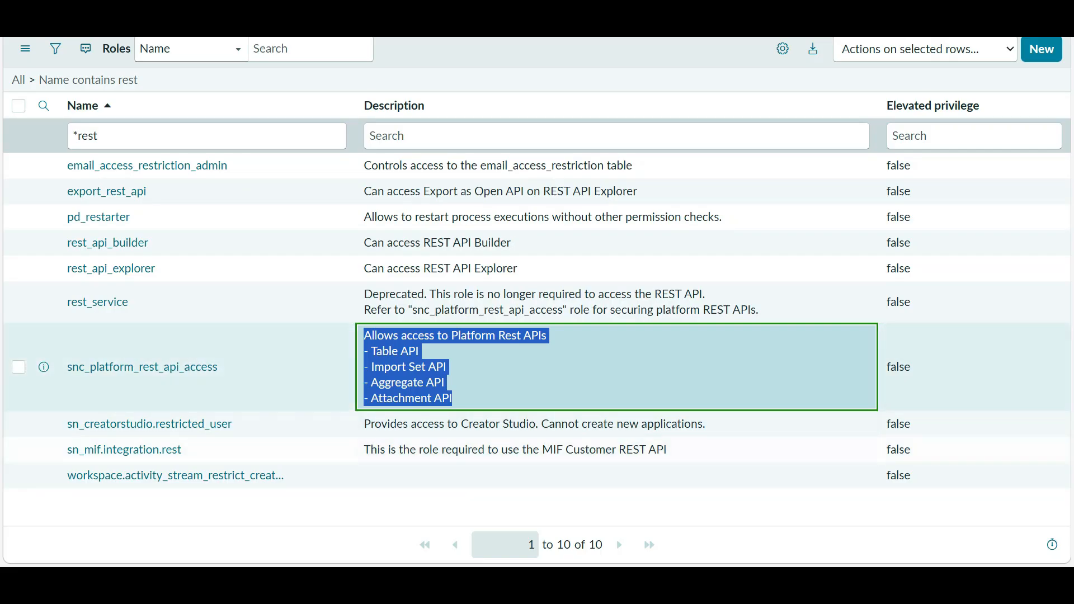
{"action": "left_click", "coordinate": [521, 375]}
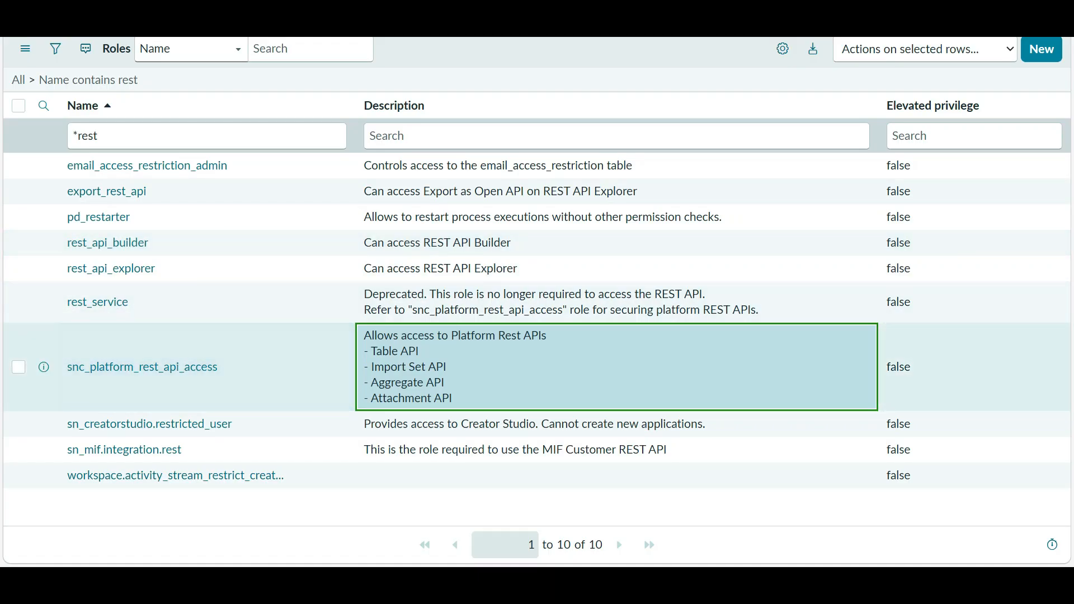
{"action": "left_click_drag", "start_coordinate": [222, 368], "coordinate": [64, 368]}
{"action": "key", "text": "ctrl+c"}
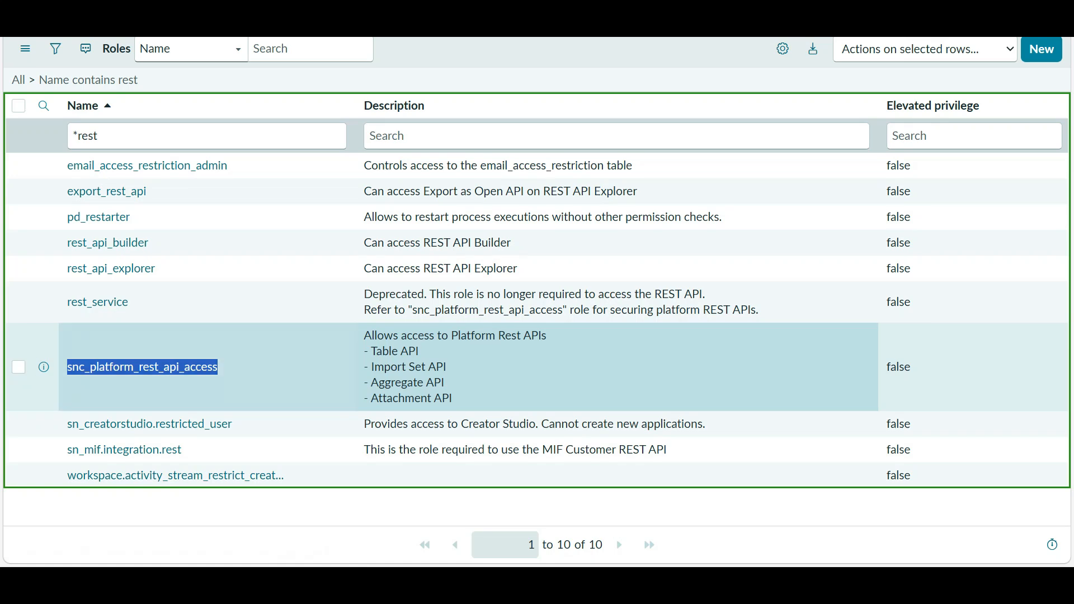
{"action": "key", "text": "ctrl+shift+Tab"}
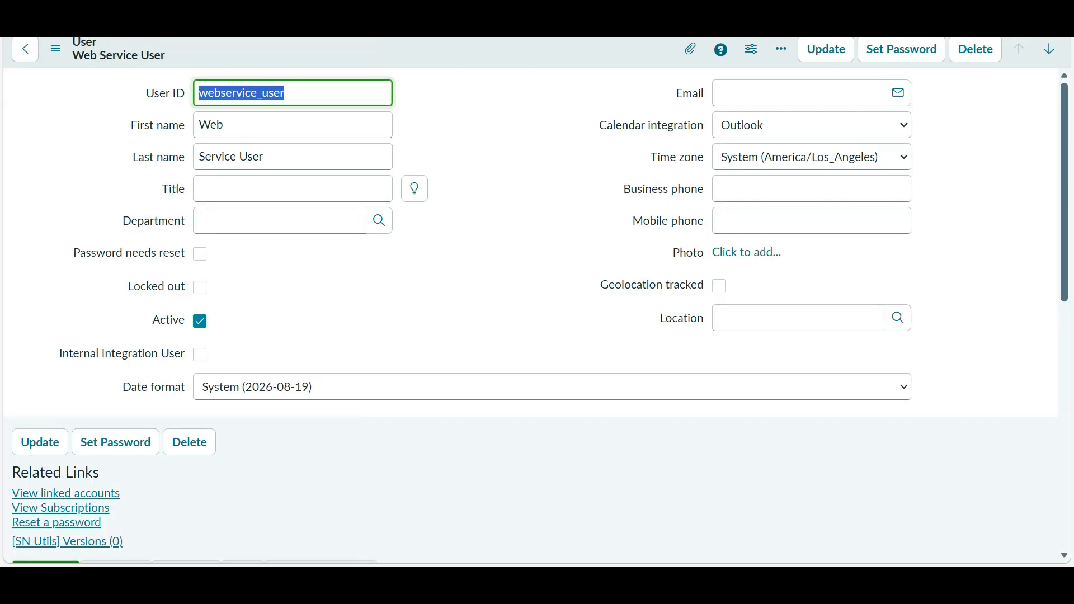
- Add snc_platform_rest_api_access to the Web Service User's roles and save
{"action": "scroll", "coordinate": [242, 330], "scroll_direction": "down", "scroll_amount": 10}
{"action": "scroll", "coordinate": [241, 330], "scroll_direction": "up", "scroll_amount": 9}
{"action": "scroll", "coordinate": [242, 330], "scroll_direction": "down", "scroll_amount": 6}
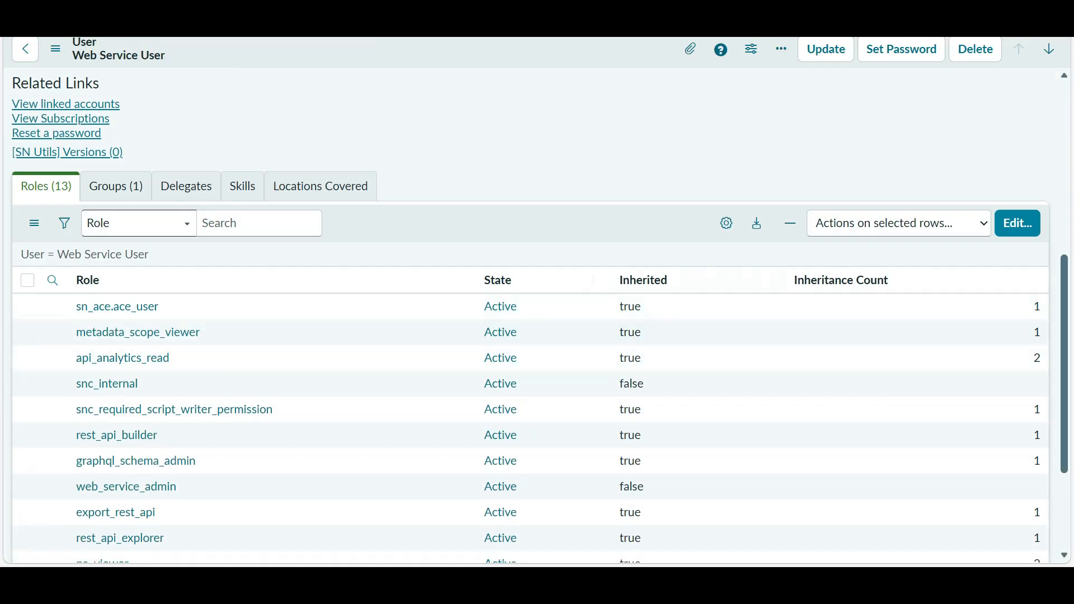
{"action": "left_click", "coordinate": [1018, 224]}
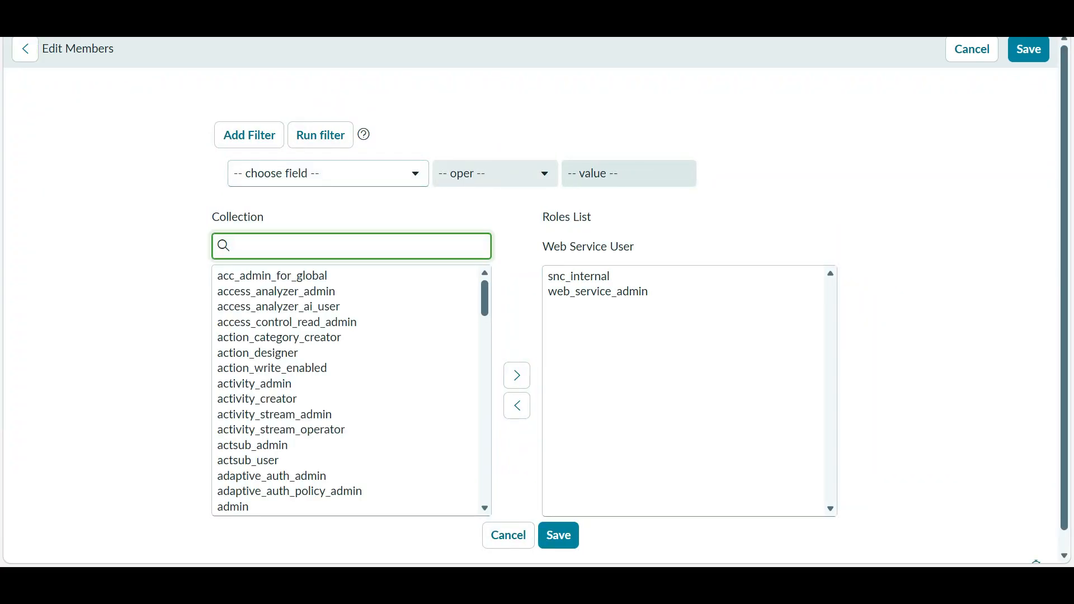
{"action": "key", "text": "ctrl+v"}
{"action": "double_click", "coordinate": [292, 276]}
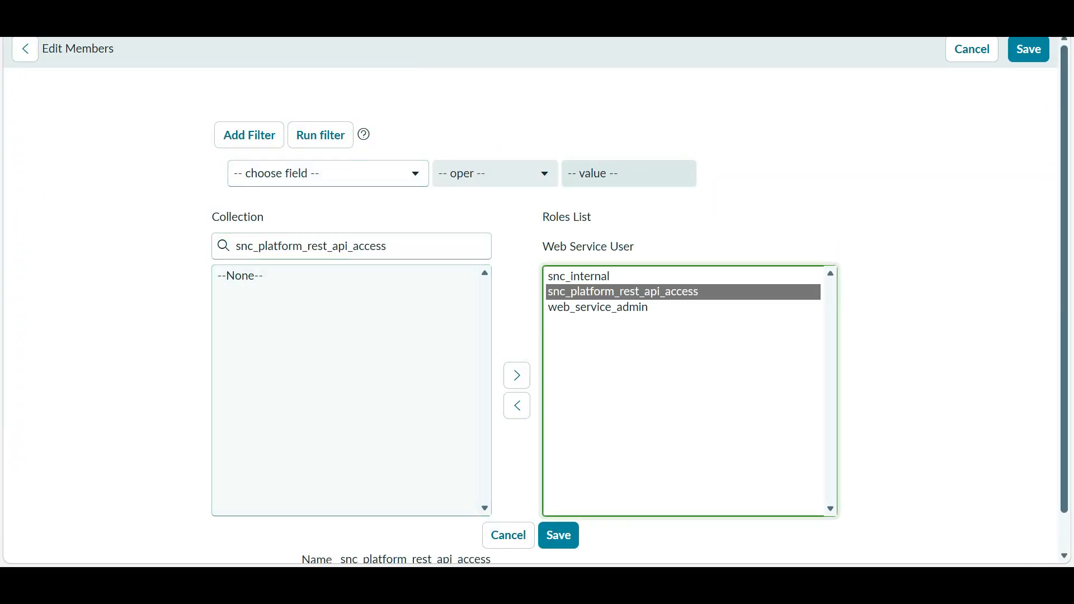
{"action": "left_click", "coordinate": [556, 536]}
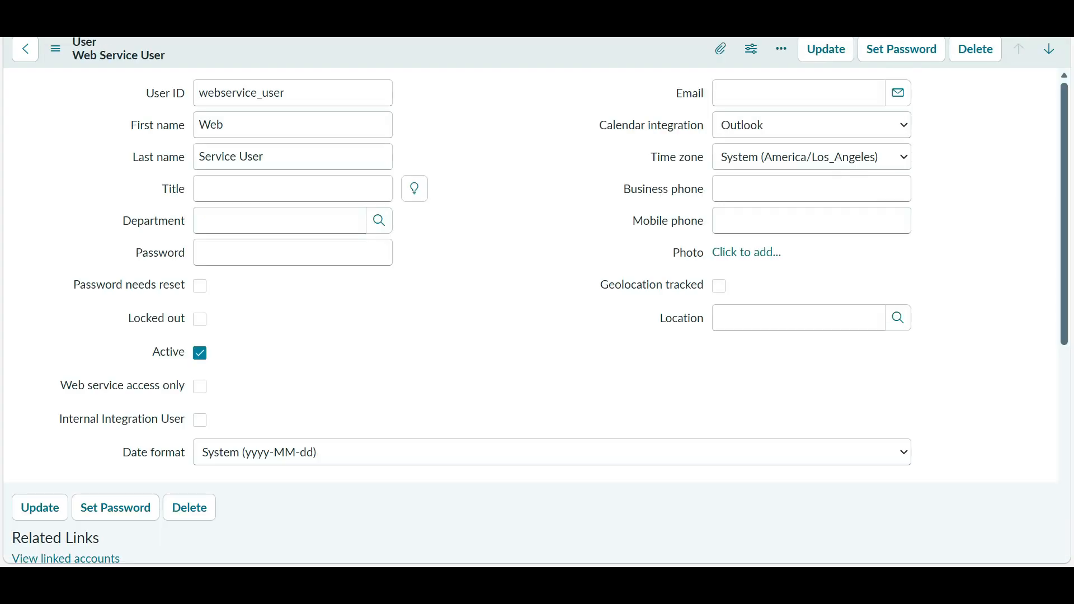
- Switch windows back to the Default GET HTTP method form
{"action": "key", "text": "alt+Tab"}
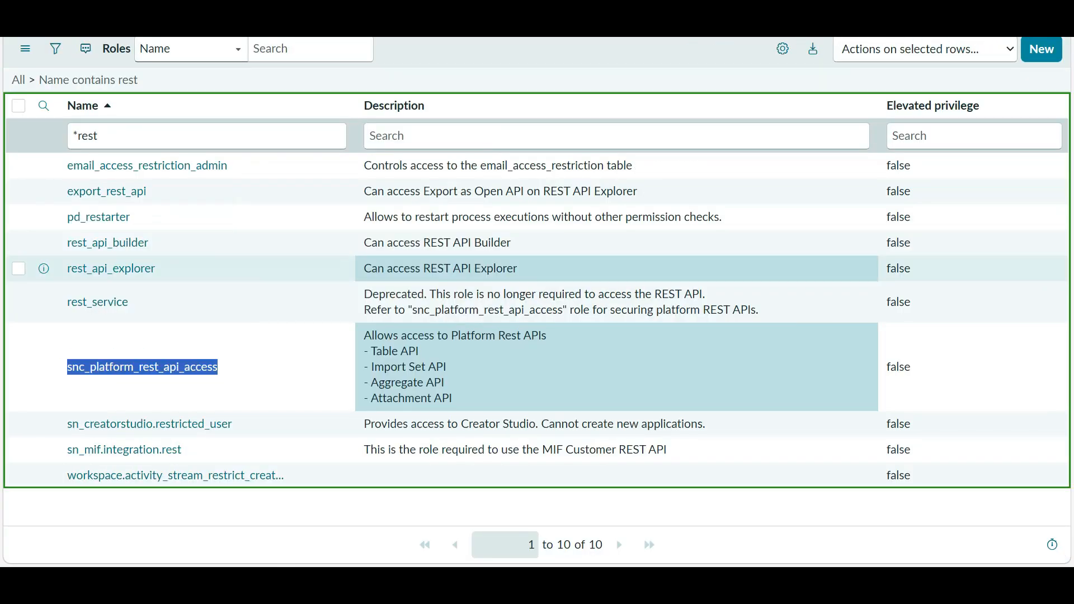
{"action": "key", "text": "alt+Tab"}
{"action": "key", "text": "alt+Tab"}
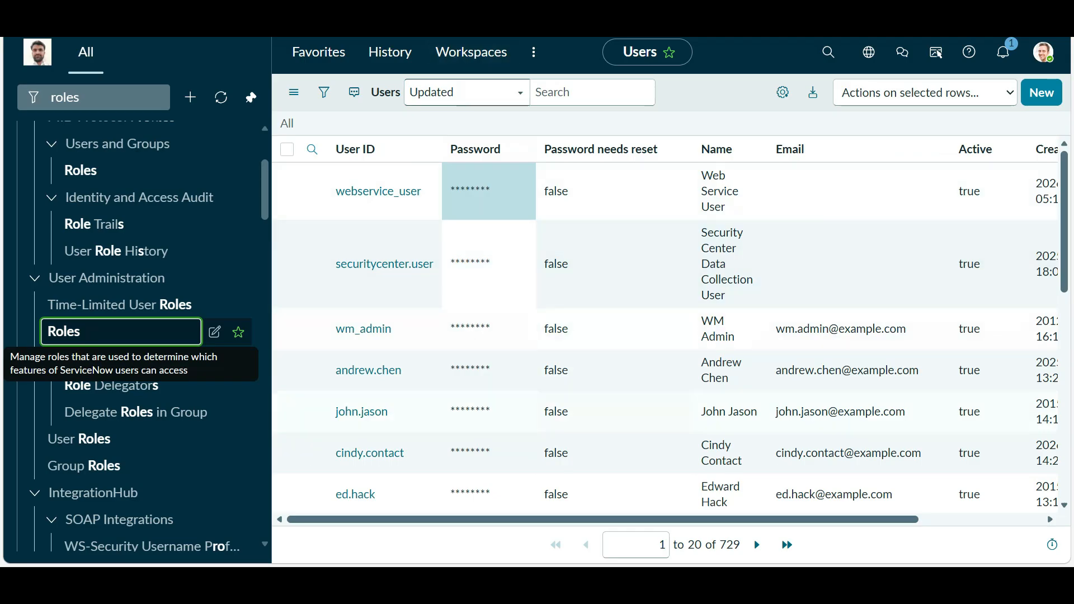
{"action": "key", "text": "super"}
{"action": "key", "text": "super"}
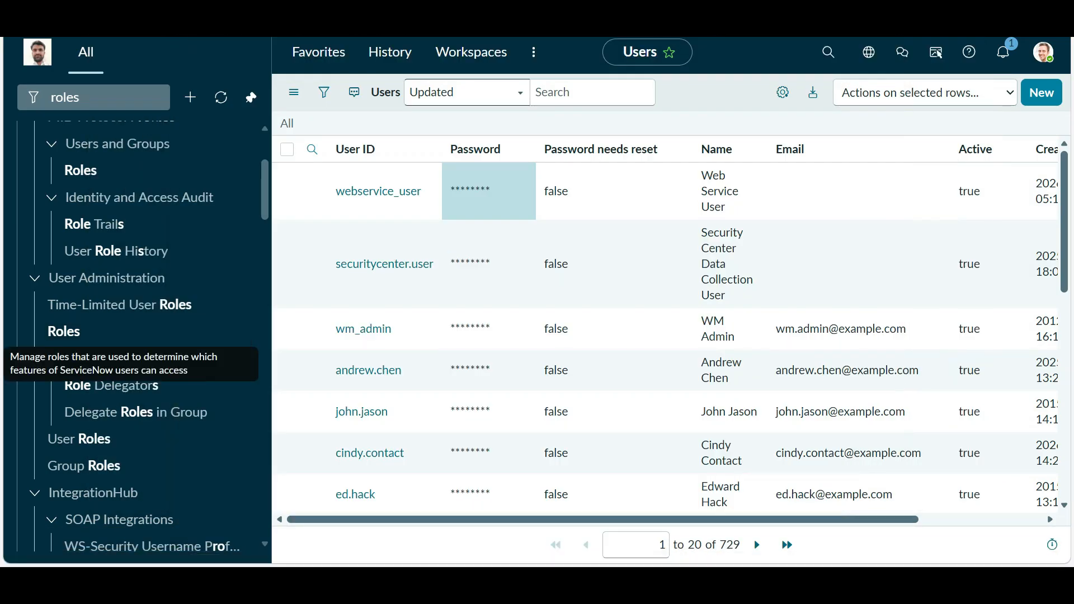
{"action": "key", "text": "alt+Tab"}
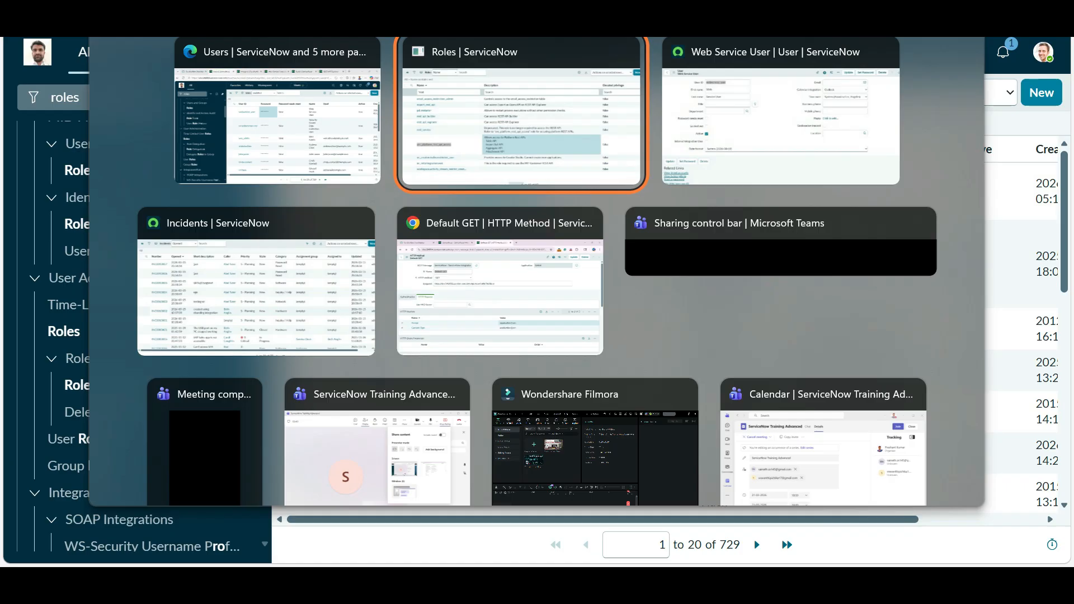
{"action": "key", "text": "alt+Tab"}
{"action": "key", "text": "alt+Tab"}
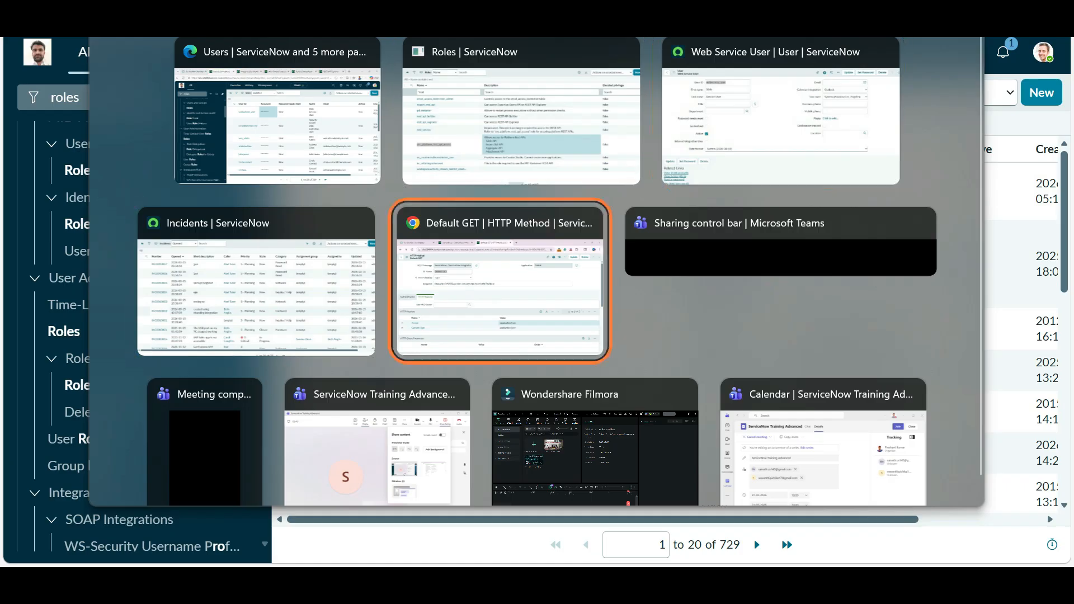
{"action": "scroll", "coordinate": [532, 319], "scroll_direction": "down", "scroll_amount": 6}
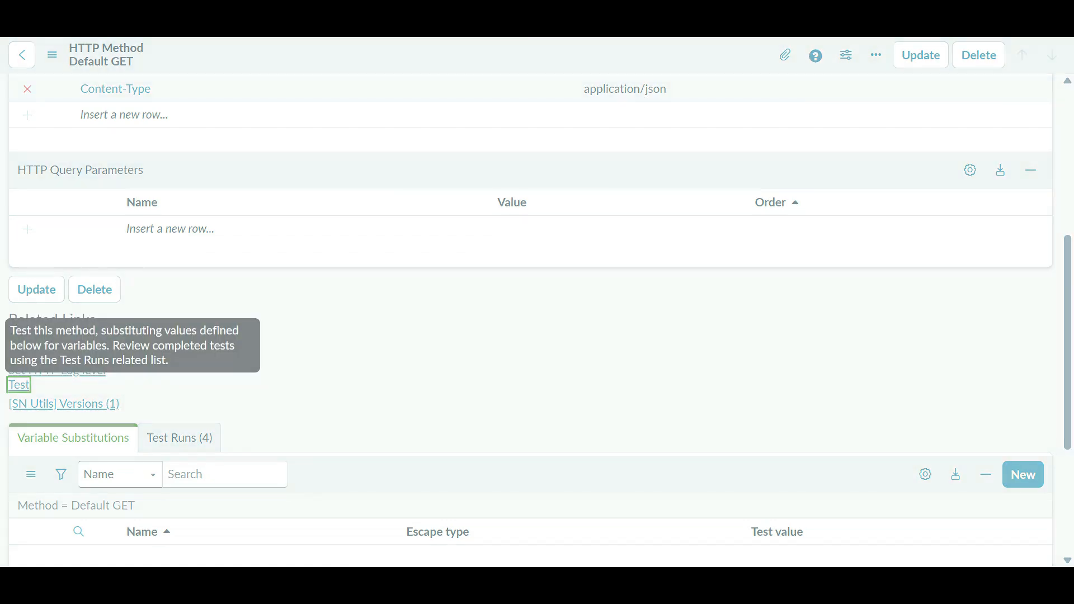
- Run a Default GET test and close it, returning to the REST Message record
{"action": "left_click", "coordinate": [19, 385]}
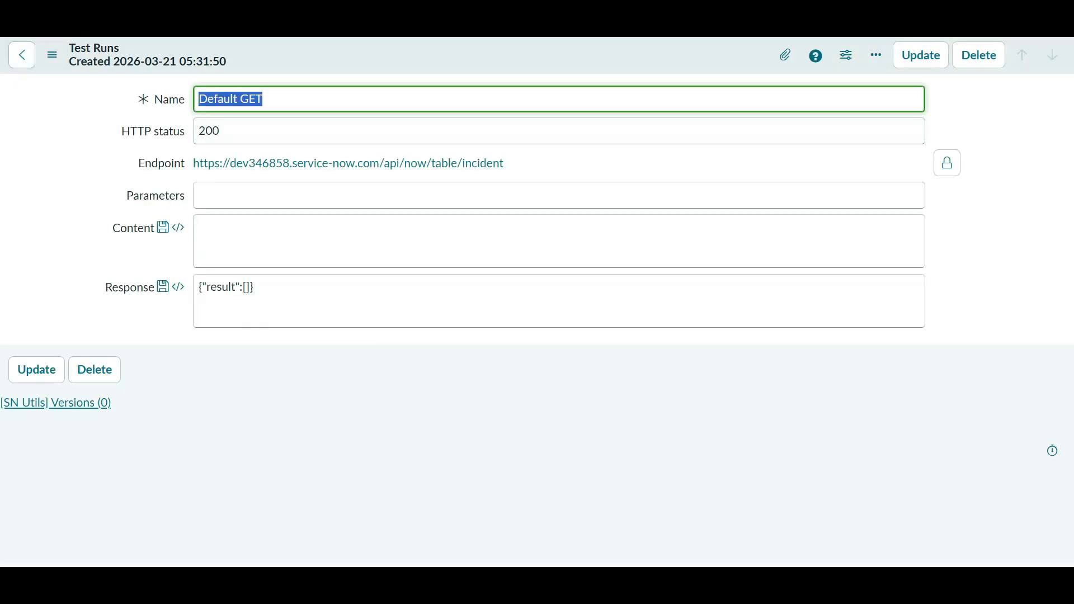
{"action": "key", "text": "alt+Left"}
{"action": "scroll", "coordinate": [95, 430], "scroll_direction": "down", "scroll_amount": 6}
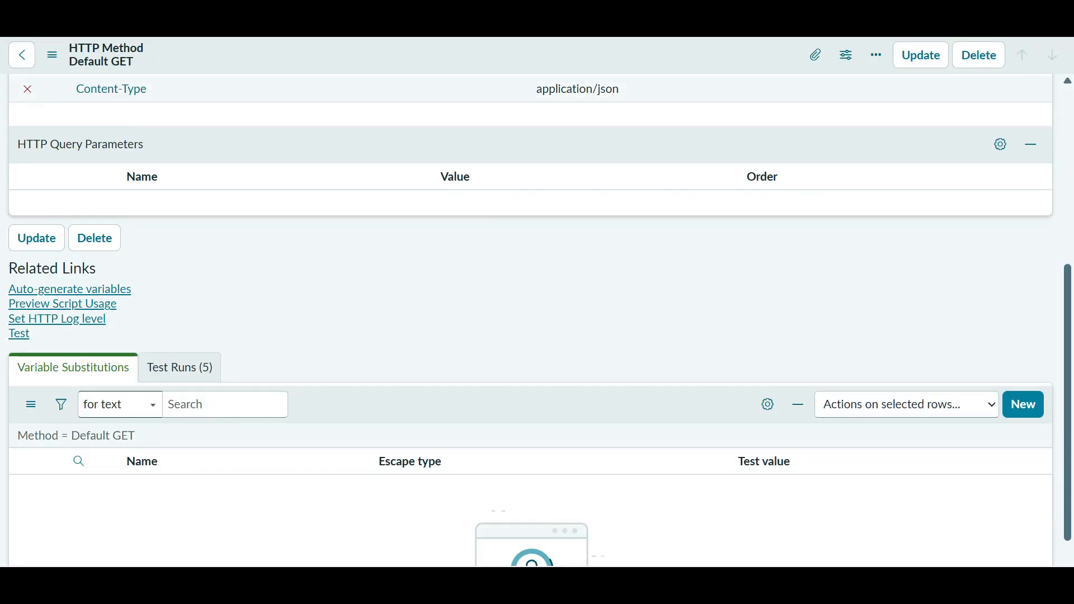
{"action": "scroll", "coordinate": [94, 430], "scroll_direction": "up", "scroll_amount": 3}
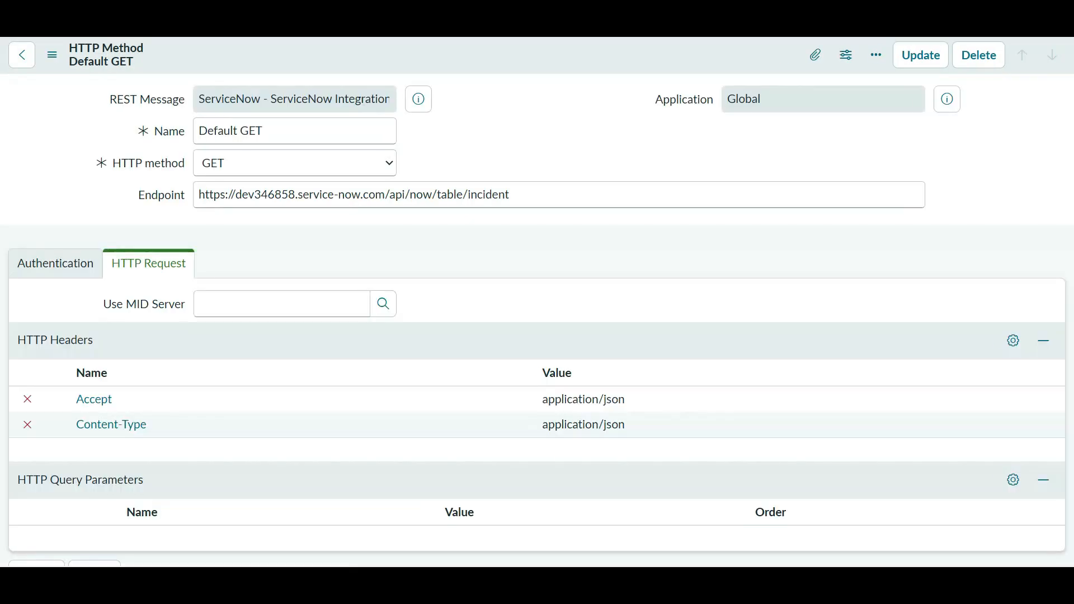
{"action": "key", "text": "ctrl+w"}
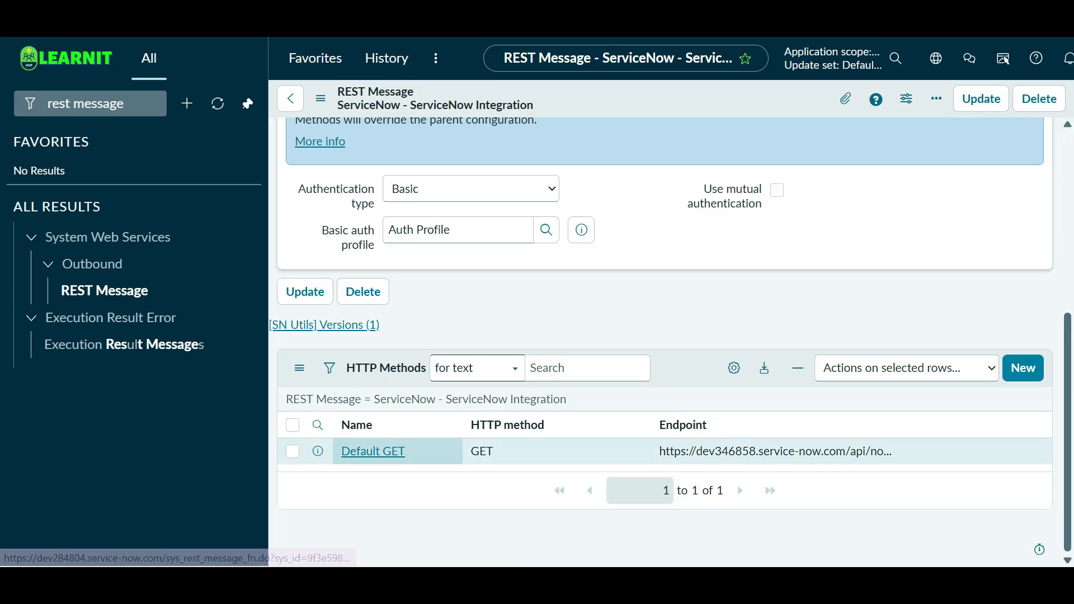
- Reopen Default GET, rerun its test, then go back to the REST Message and the users window
{"action": "left_click", "coordinate": [373, 451]}
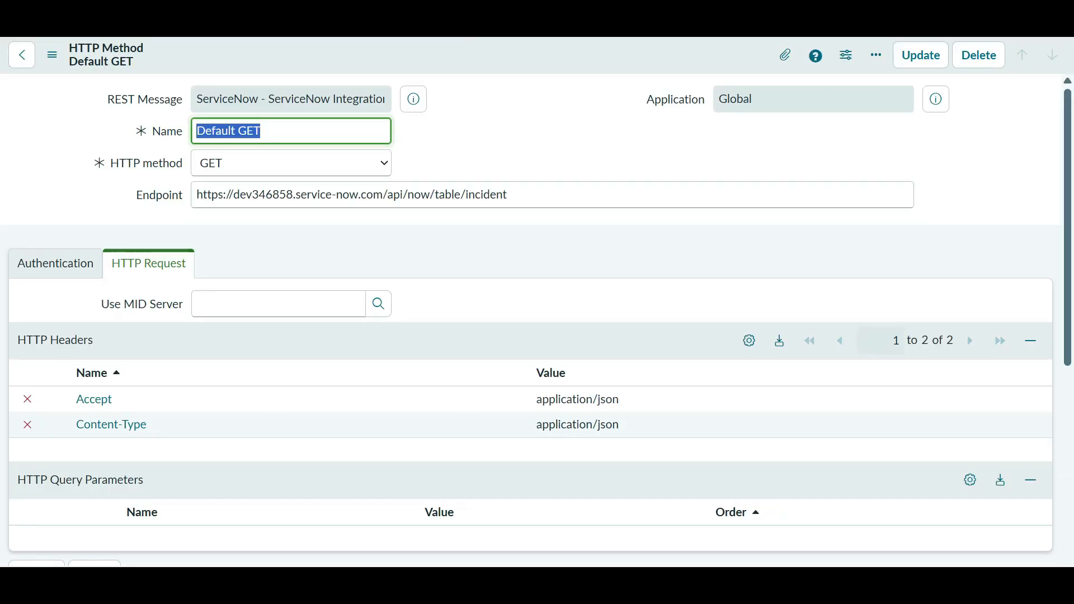
{"action": "scroll", "coordinate": [531, 320], "scroll_direction": "down", "scroll_amount": 9}
{"action": "scroll", "coordinate": [530, 320], "scroll_direction": "up", "scroll_amount": 1}
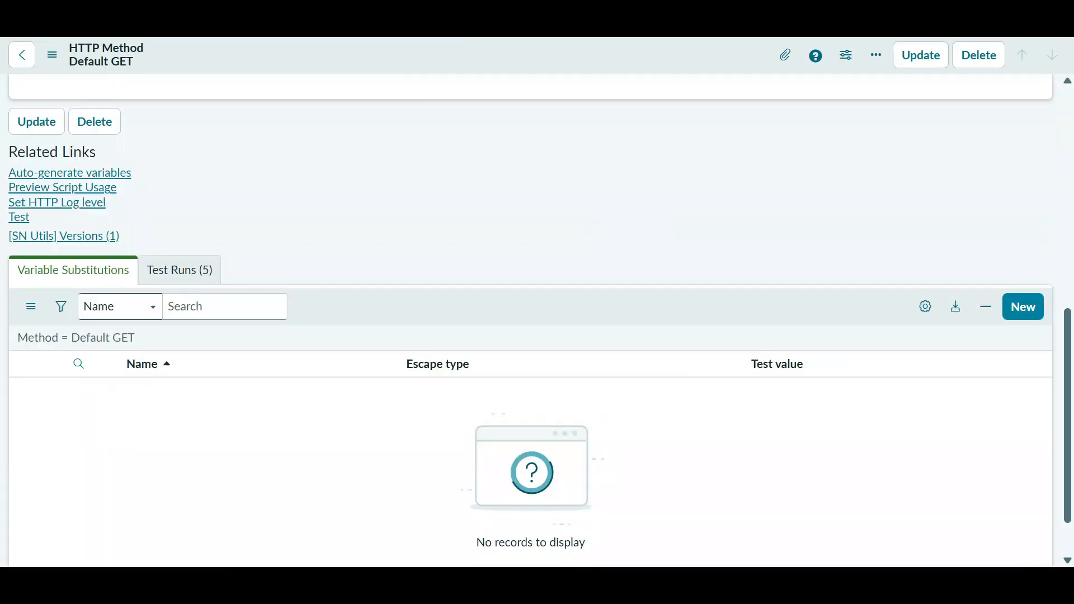
{"action": "left_click", "coordinate": [18, 217]}
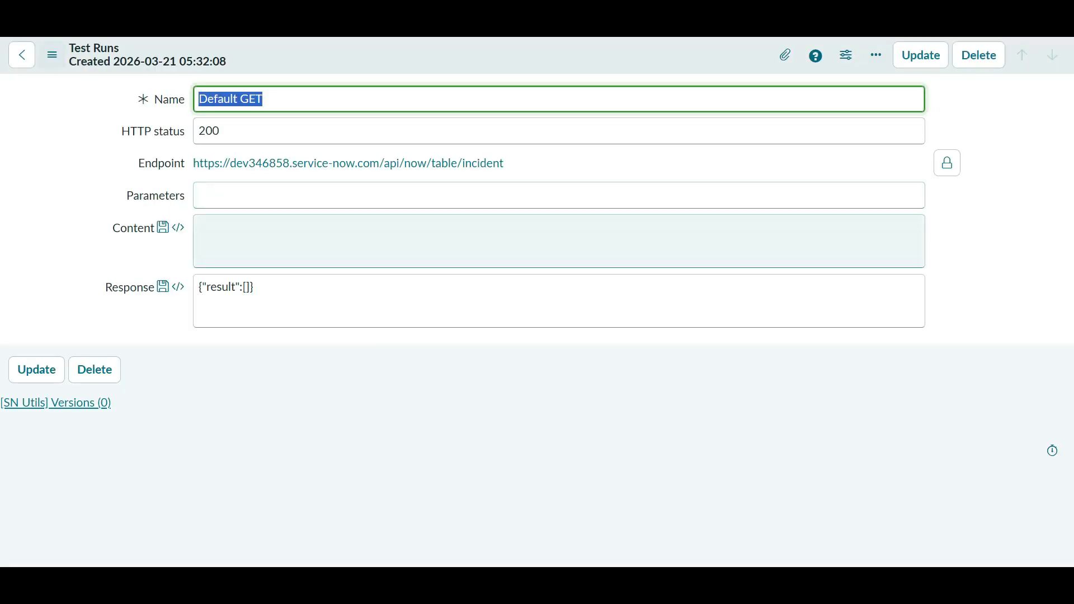
{"action": "key", "text": "alt+Left"}
{"action": "key", "text": "alt+Left"}
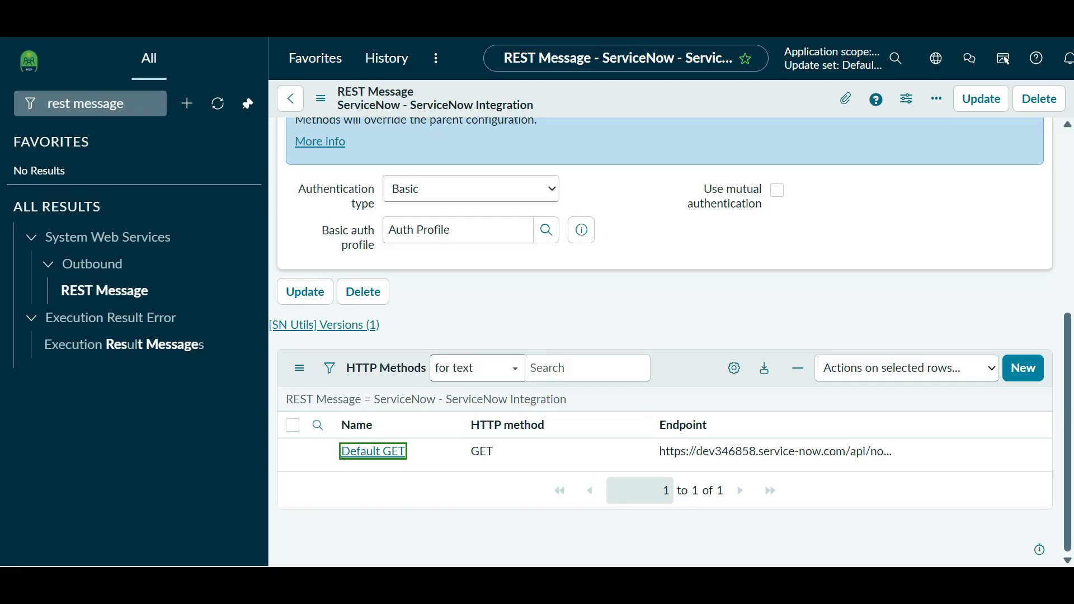
{"action": "key", "text": "alt+Tab"}
- Add the admin role to webservice_user's Roles List and save the user record
{"action": "key", "text": "ctrl+Tab"}
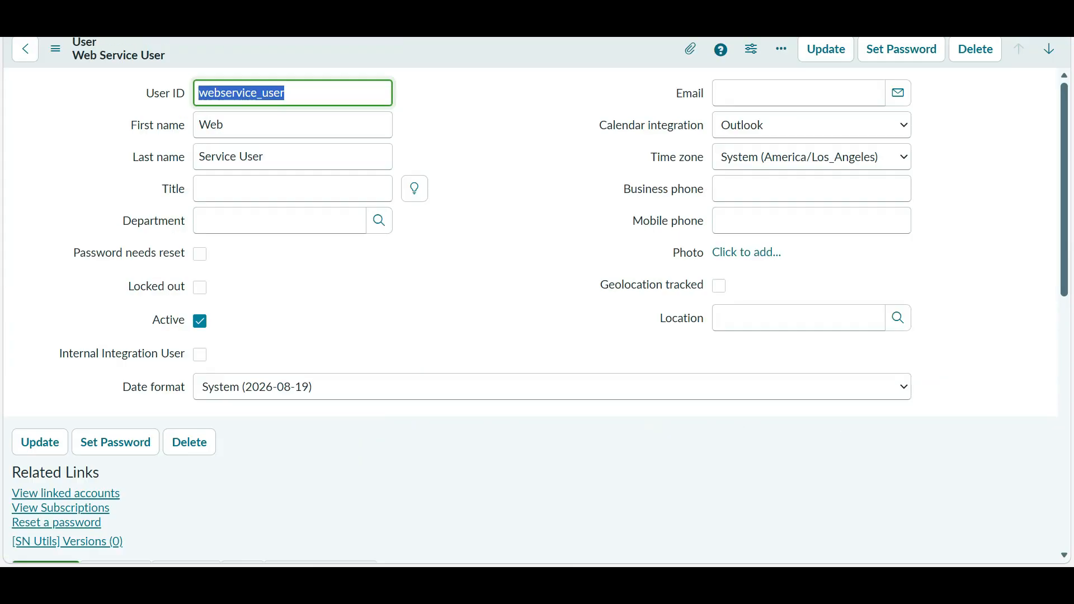
{"action": "scroll", "coordinate": [546, 442], "scroll_direction": "down", "scroll_amount": 7}
{"action": "scroll", "coordinate": [545, 442], "scroll_direction": "up", "scroll_amount": 4}
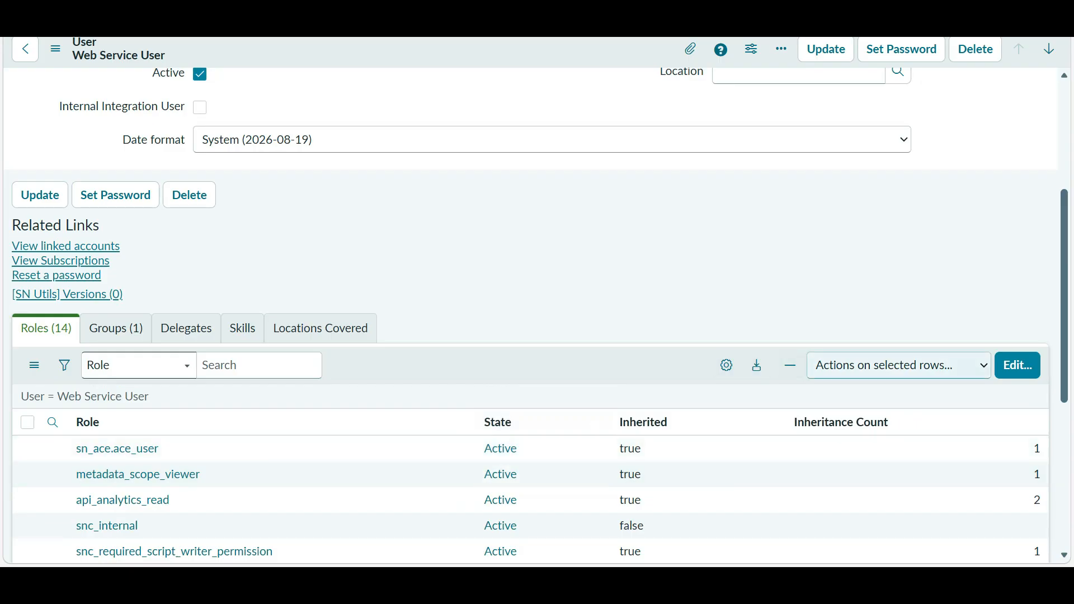
{"action": "left_click", "coordinate": [1018, 365]}
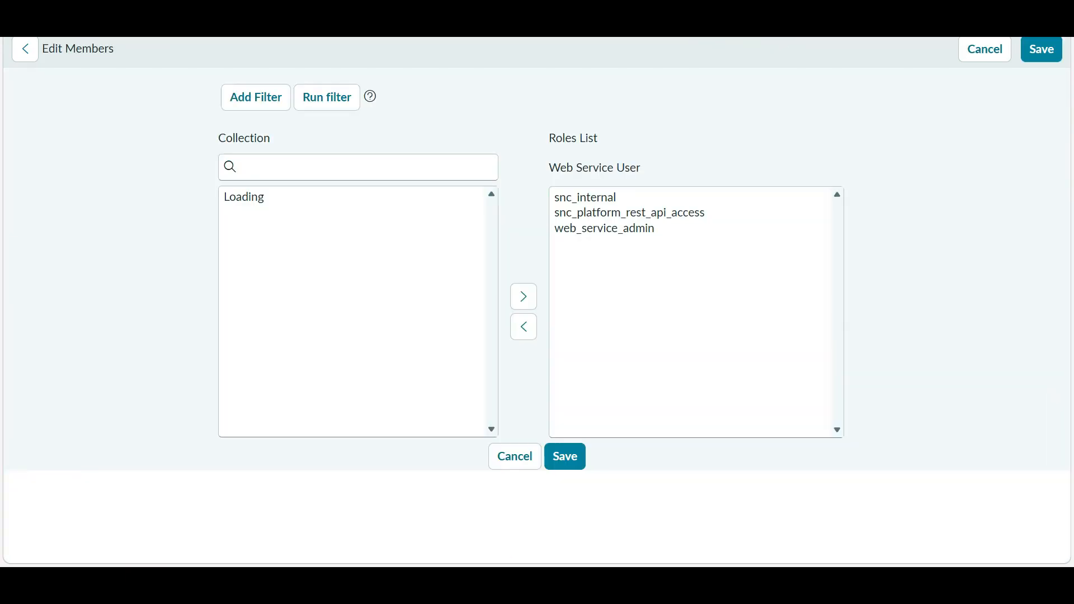
{"action": "left_click", "coordinate": [351, 247]}
{"action": "type", "text": "a"}
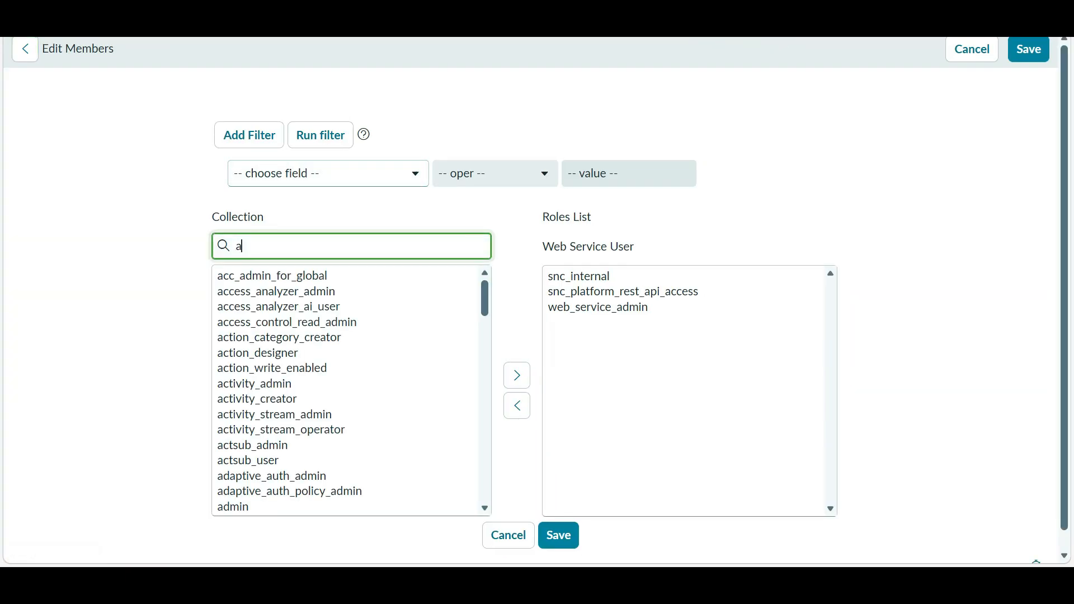
{"action": "type", "text": "dmin"}
{"action": "left_click", "coordinate": [247, 276]}
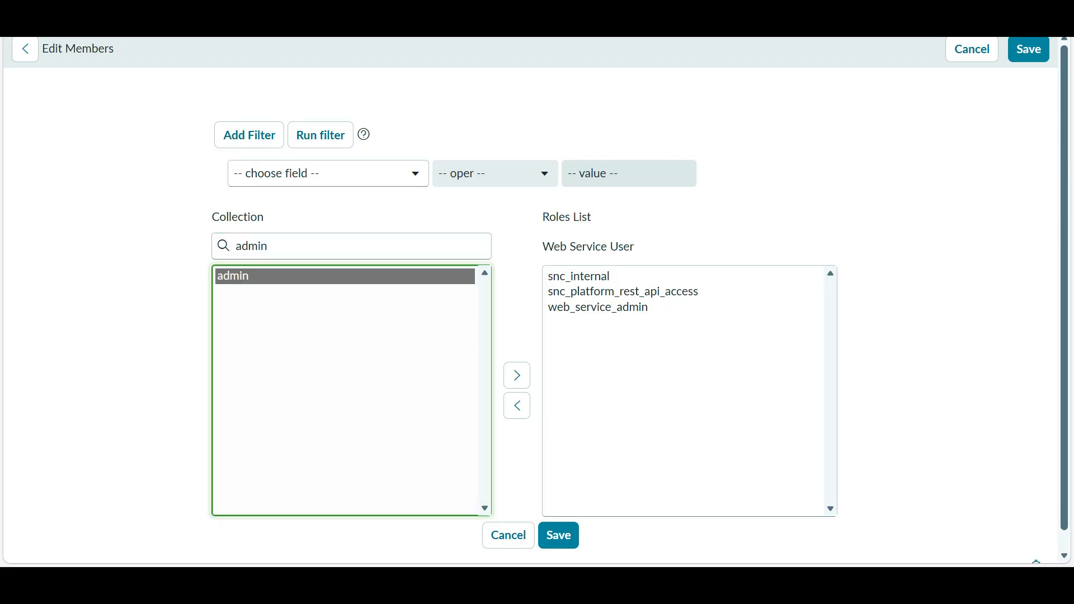
{"action": "double_click", "coordinate": [246, 276]}
{"action": "left_click", "coordinate": [552, 536]}
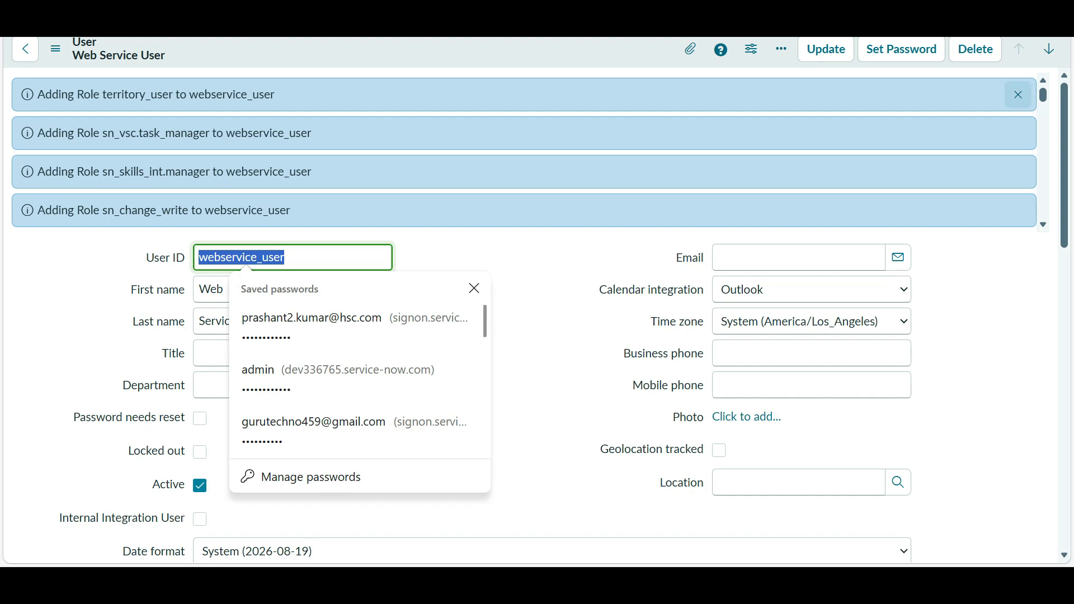
- Dismiss the role-added notices and reload the Default GET method form
{"action": "left_click", "coordinate": [1018, 95]}
{"action": "key", "text": "alt+Tab"}
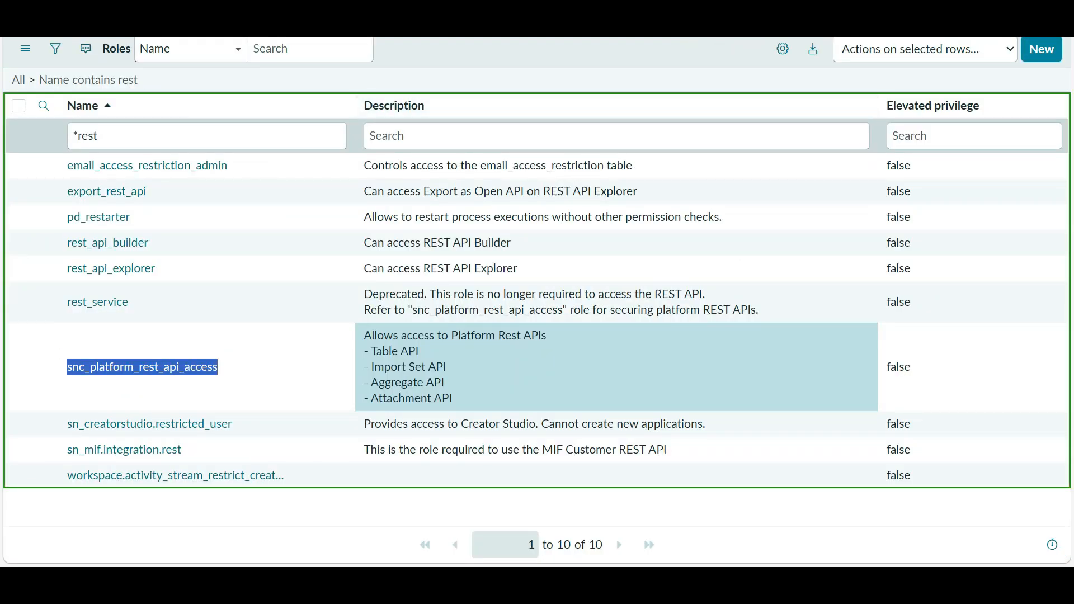
{"action": "key", "text": "alt+Tab"}
{"action": "key", "text": "alt+Tab"}
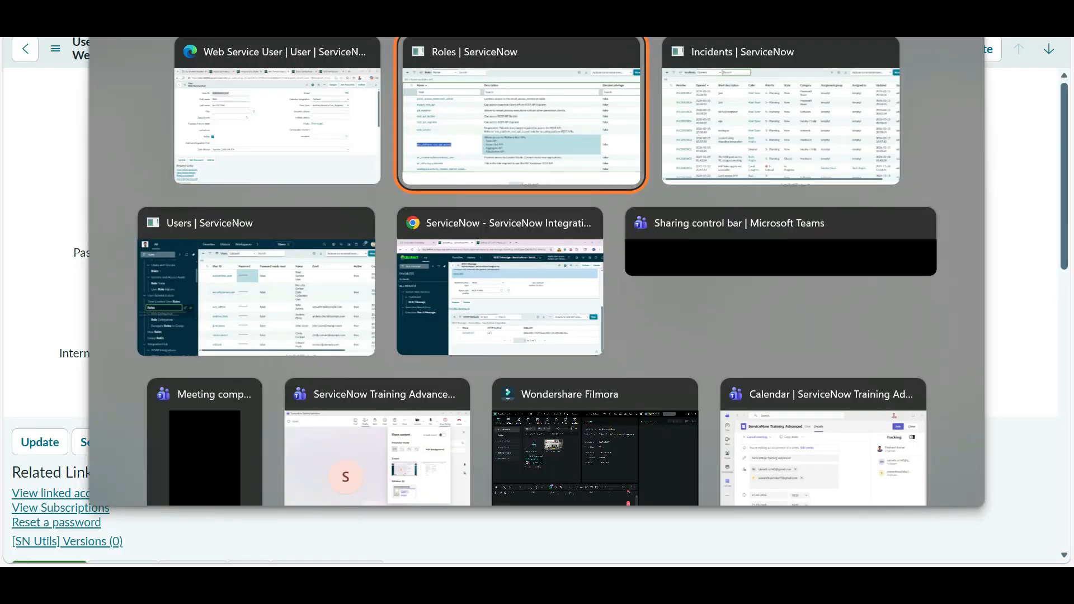
{"action": "key", "text": "alt+Tab"}
{"action": "key", "text": "alt+Tab"}
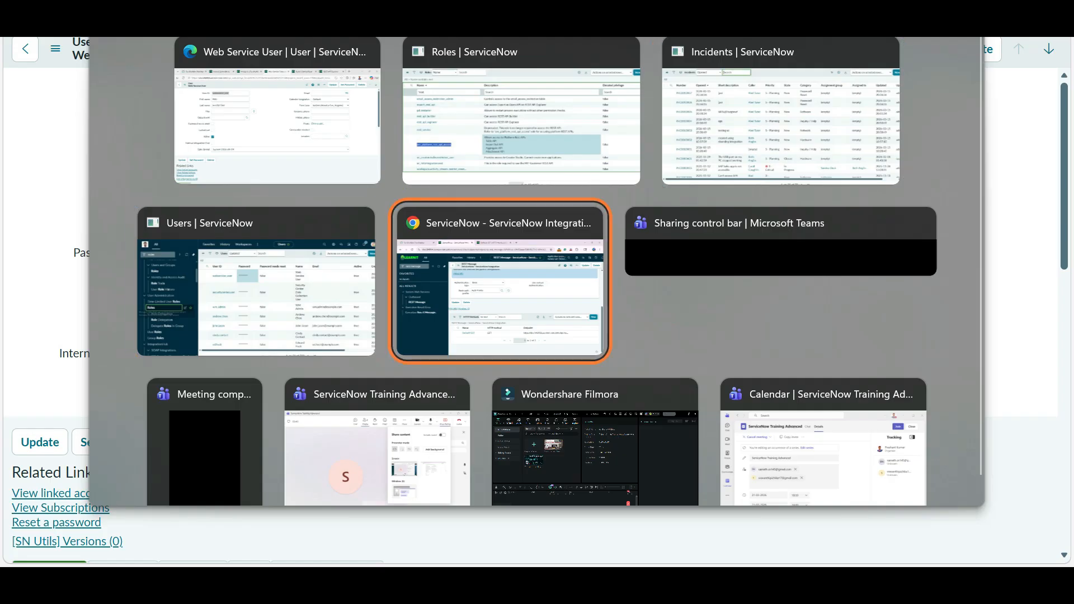
{"action": "key", "text": "ctrl+Tab"}
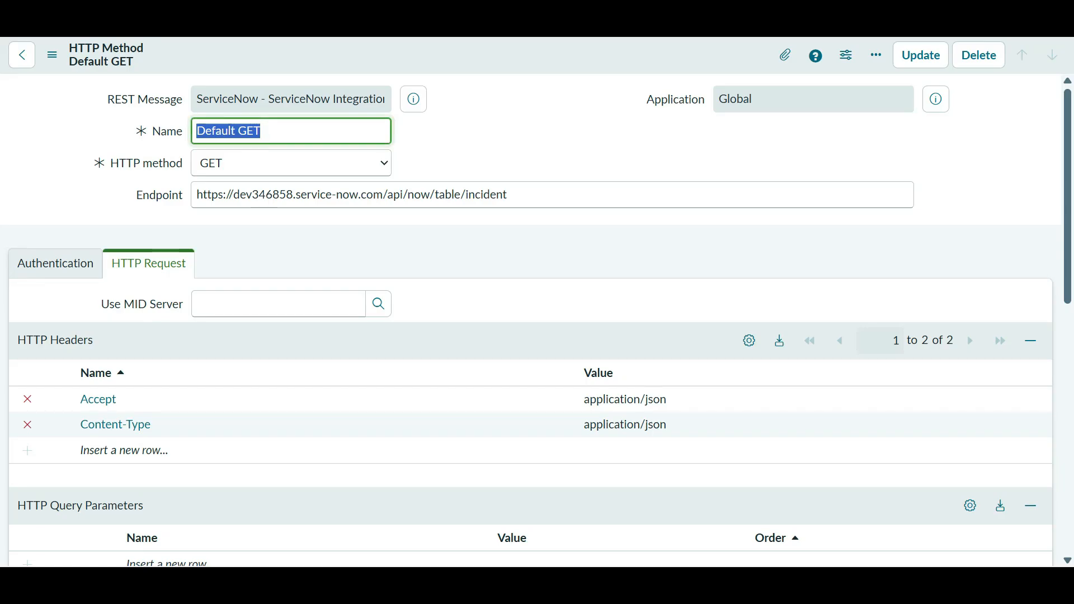
{"action": "left_click", "coordinate": [280, 131]}
{"action": "key", "text": "F5"}
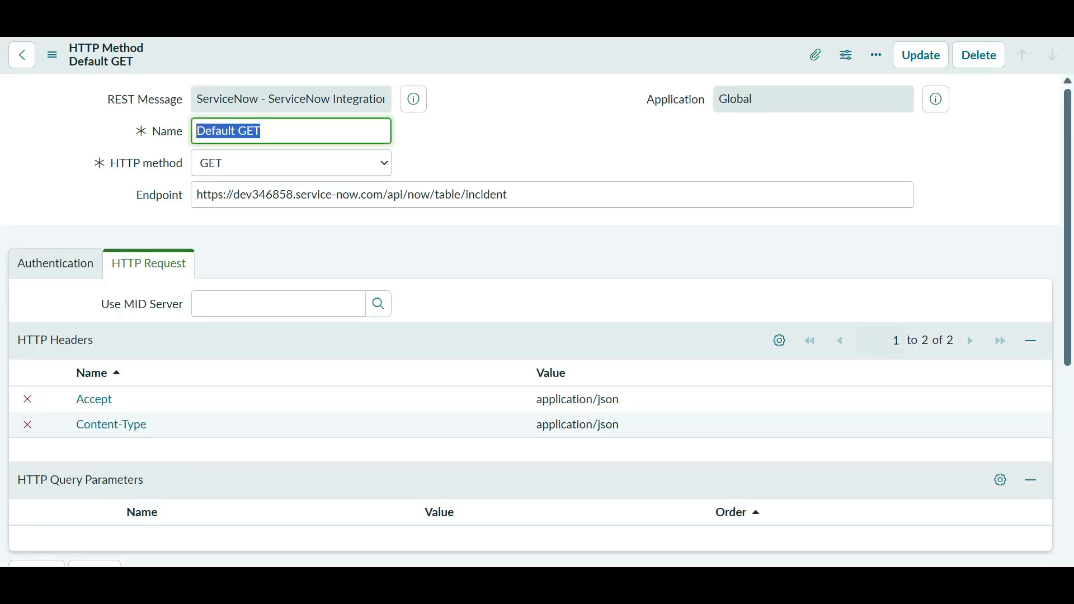
- Test Default GET, review its HTTP 200 incident response, and return to the form
{"action": "scroll", "coordinate": [279, 371], "scroll_direction": "down", "scroll_amount": 8}
{"action": "left_click", "coordinate": [19, 217]}
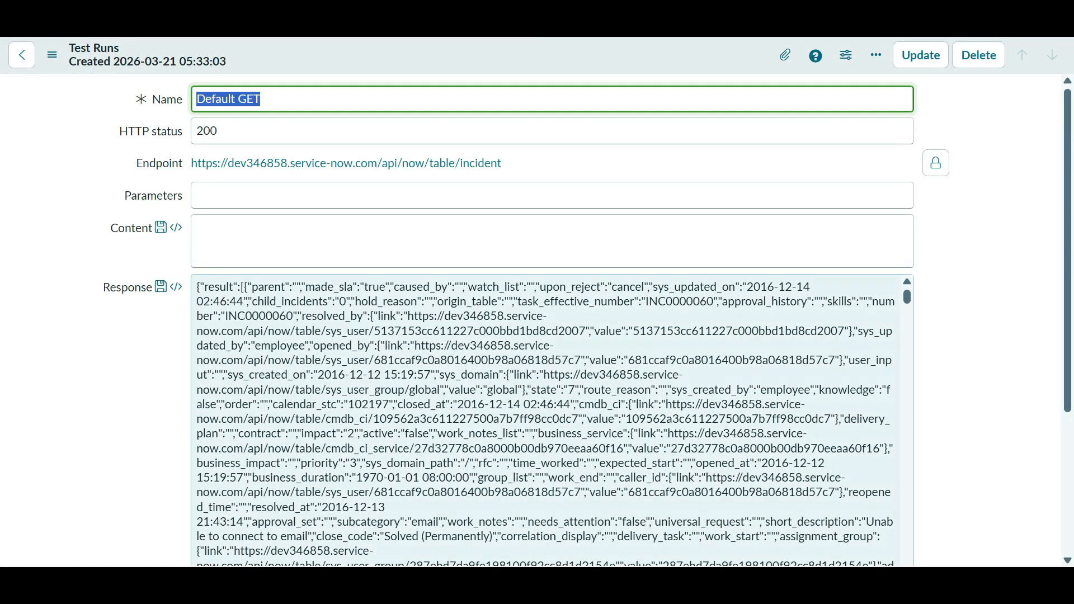
{"action": "scroll", "coordinate": [546, 420], "scroll_direction": "down", "scroll_amount": 3}
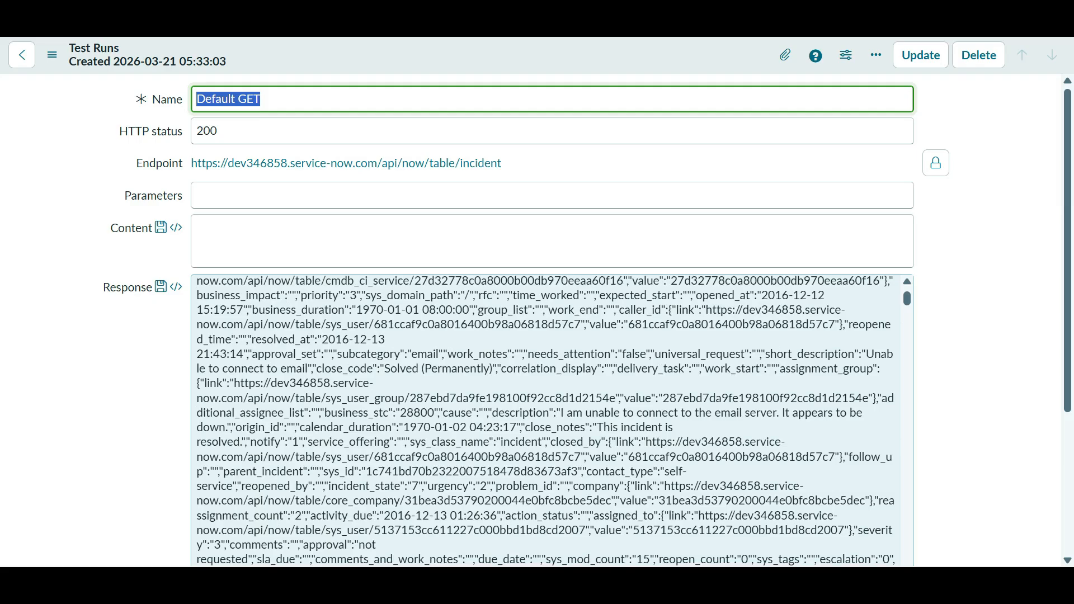
{"action": "scroll", "coordinate": [545, 420], "scroll_direction": "down", "scroll_amount": 10}
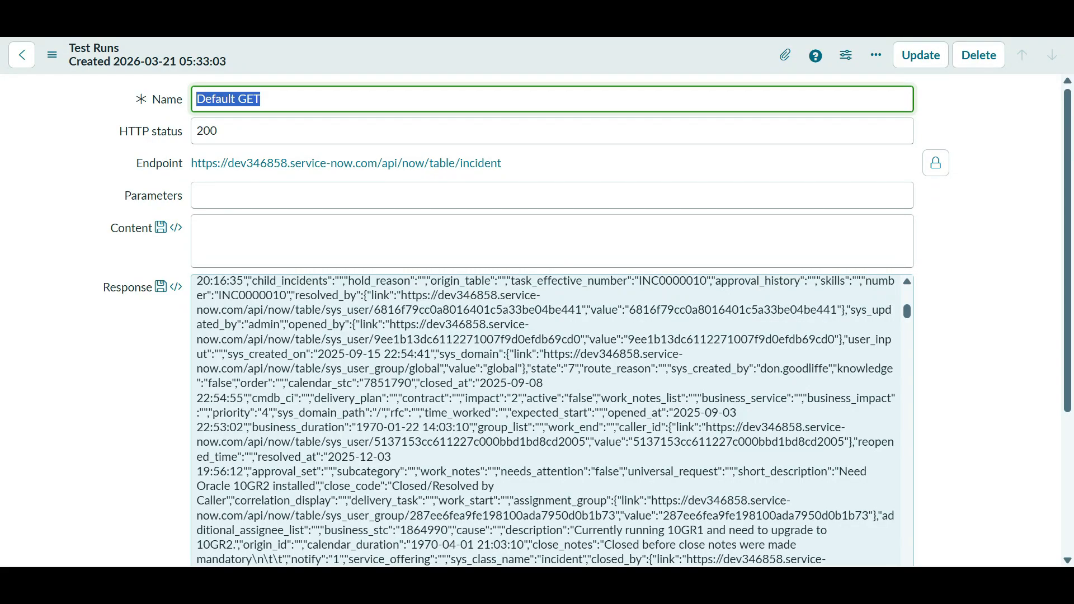
{"action": "scroll", "coordinate": [546, 419], "scroll_direction": "down", "scroll_amount": 10}
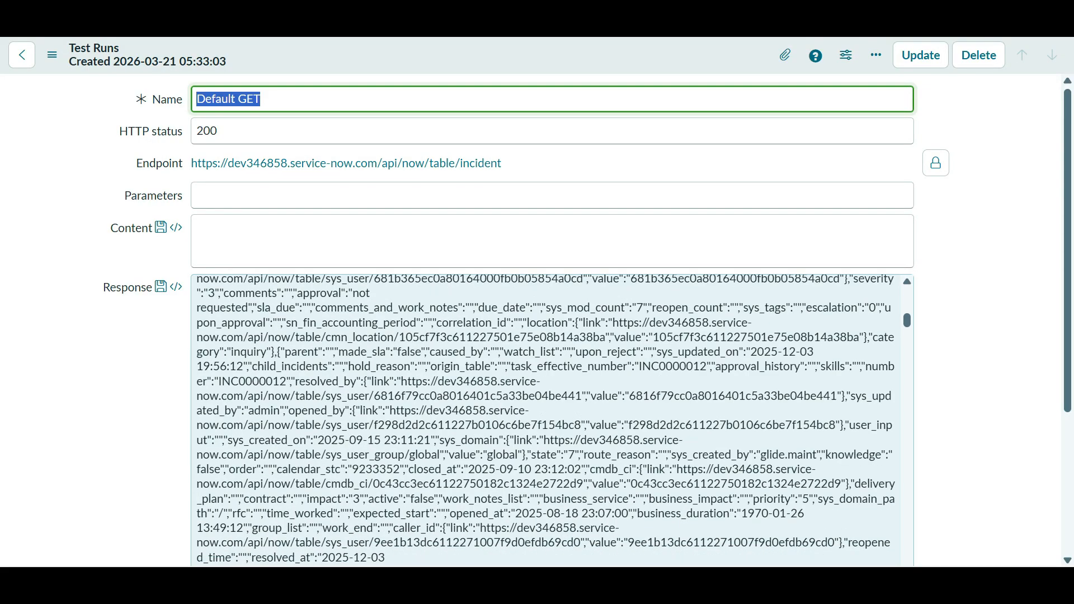
{"action": "left_click_drag", "start_coordinate": [907, 327], "coordinate": [907, 297]}
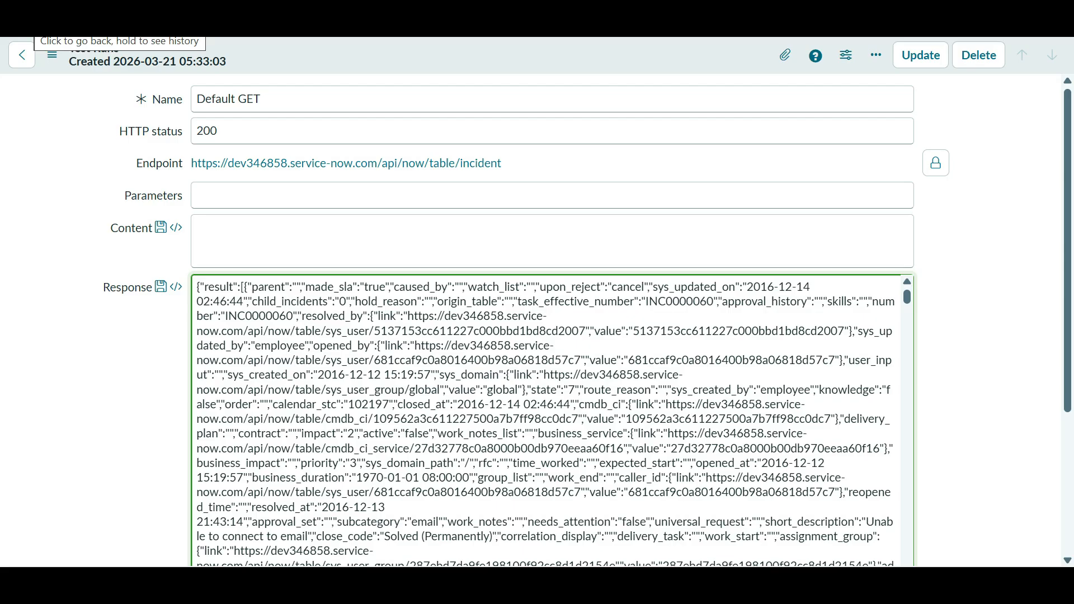
{"action": "left_click", "coordinate": [21, 54]}
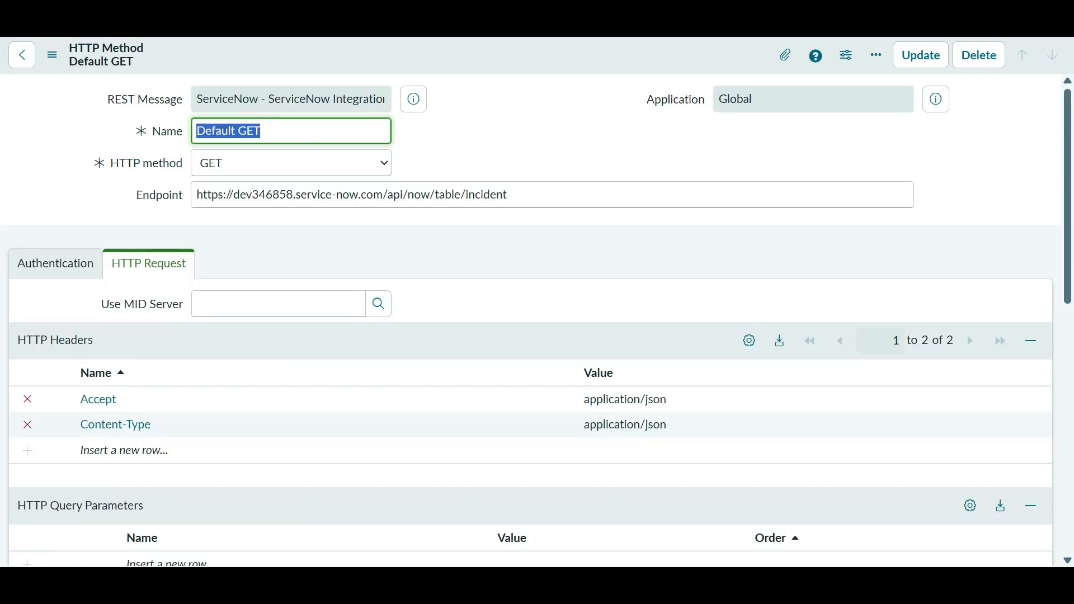
- Refresh the REST Message's list of HTTP methods
{"action": "scroll", "coordinate": [532, 319], "scroll_direction": "down", "scroll_amount": 10}
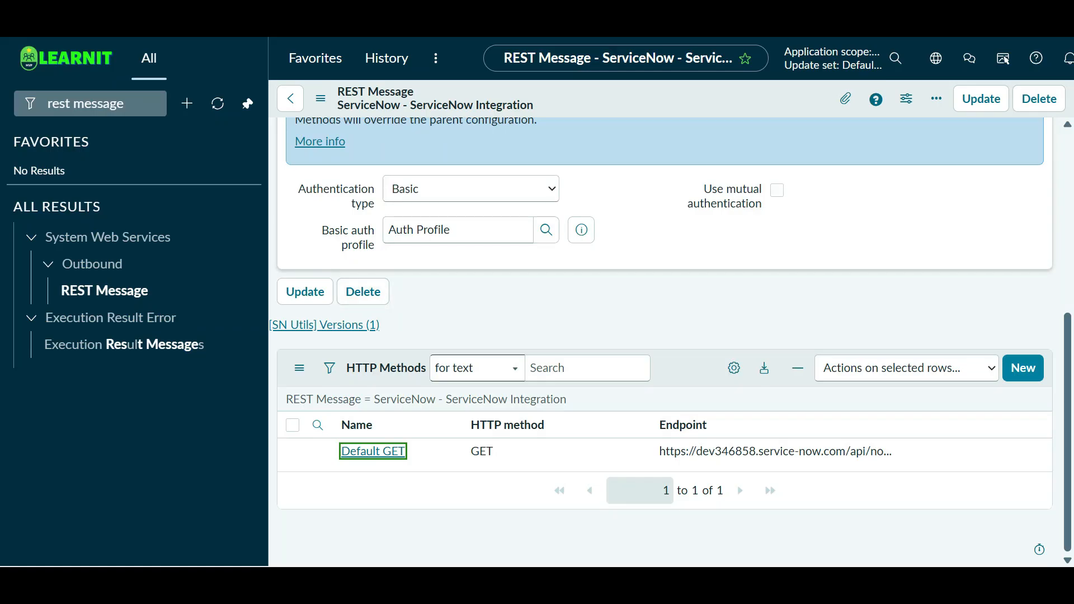
{"action": "right_click", "coordinate": [728, 359]}
{"action": "right_click", "coordinate": [691, 367]}
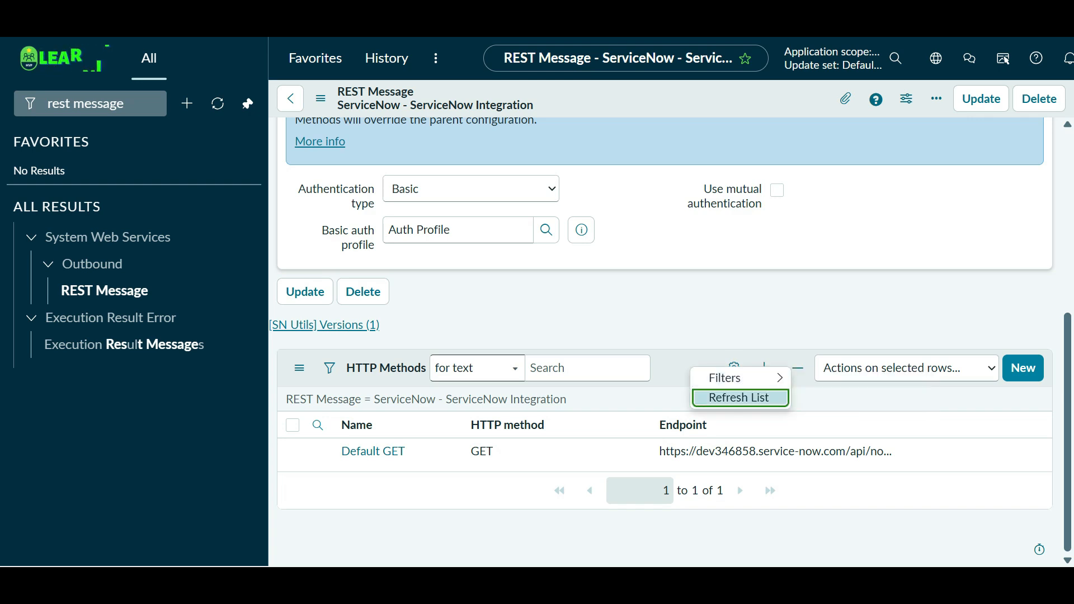
{"action": "left_click", "coordinate": [739, 398]}
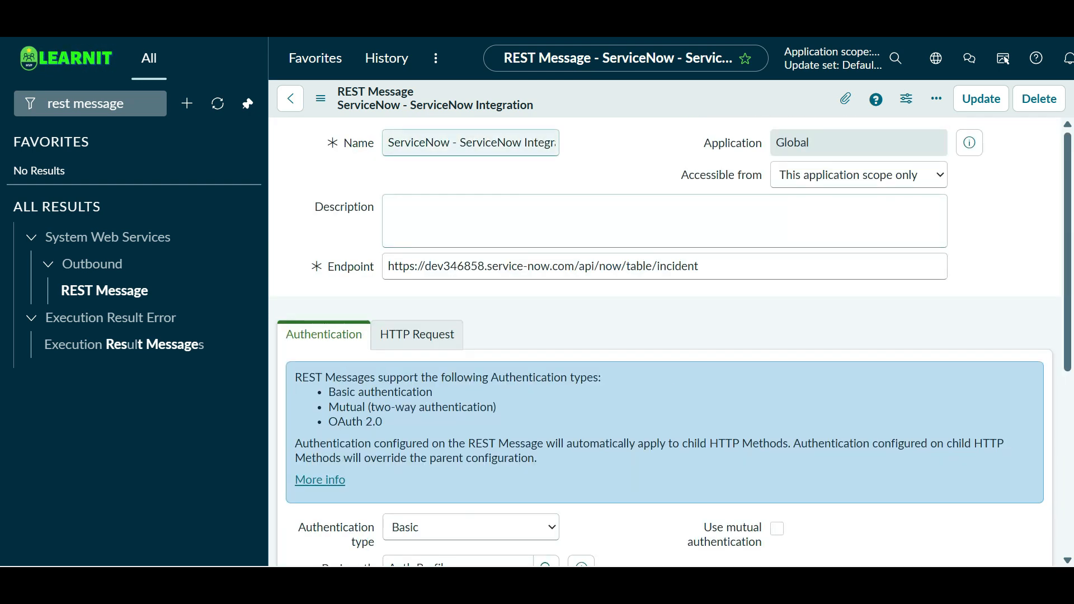
{"action": "scroll", "coordinate": [492, 302], "scroll_direction": "down", "scroll_amount": 6}
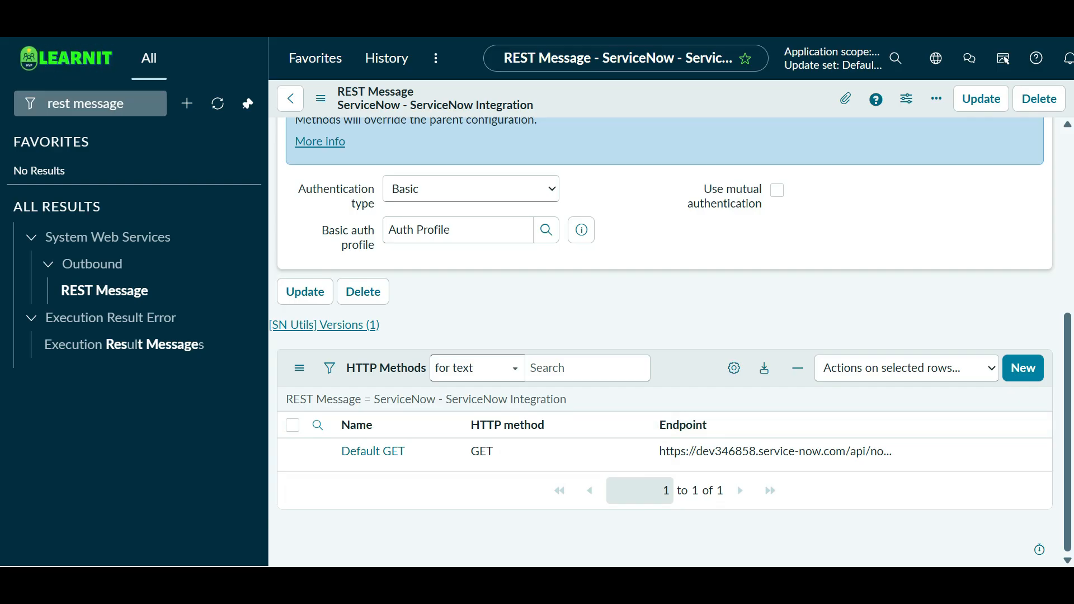
- Create a new HTTP method named POST with its HTTP method set to POST
{"action": "left_click", "coordinate": [1023, 367]}
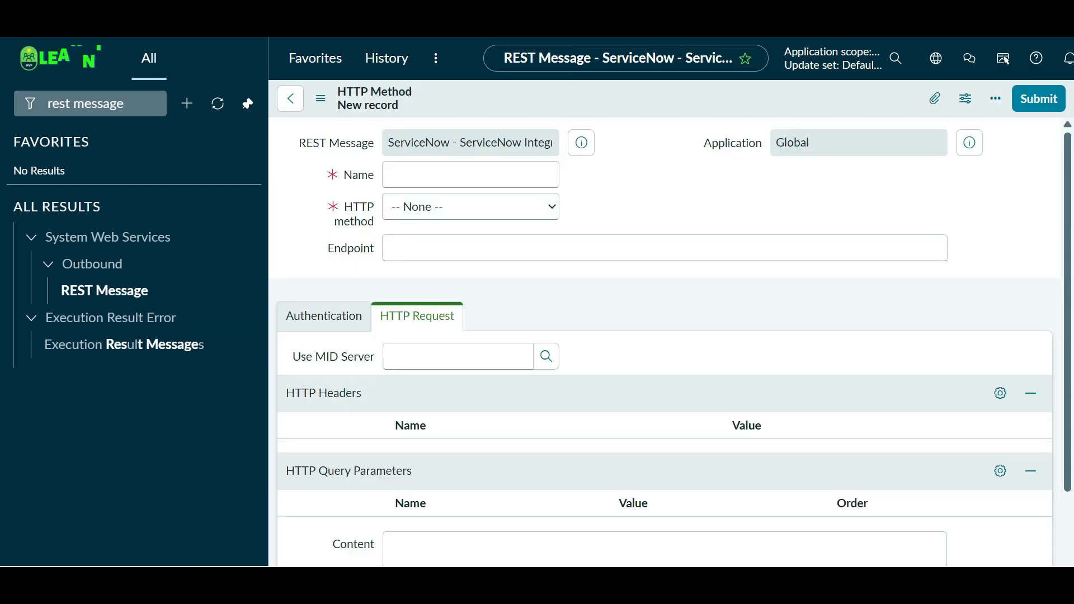
{"action": "type", "text": "POST"}
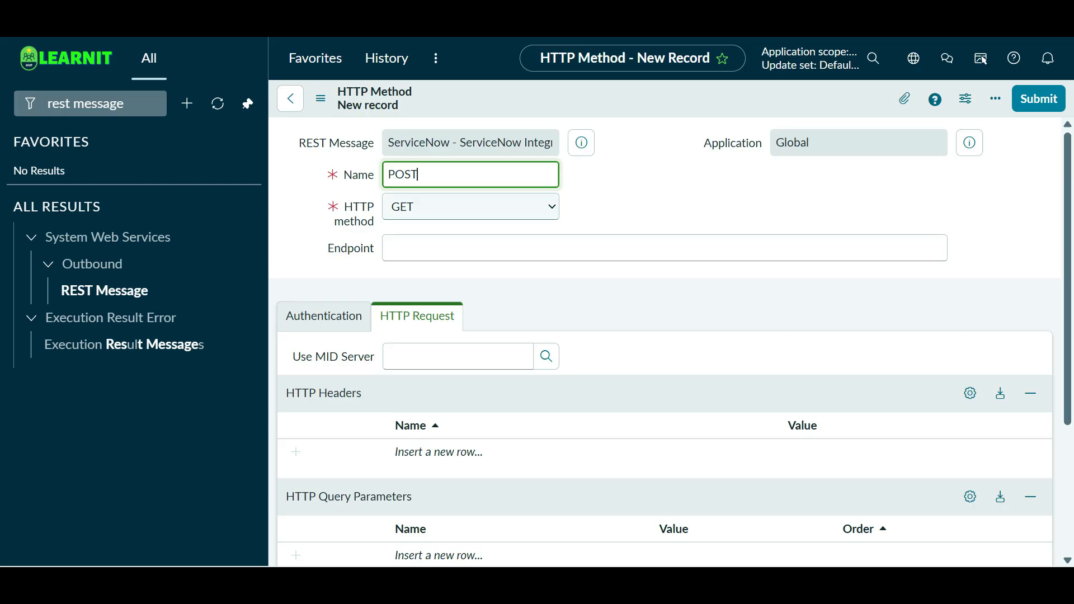
{"action": "left_click", "coordinate": [470, 207]}
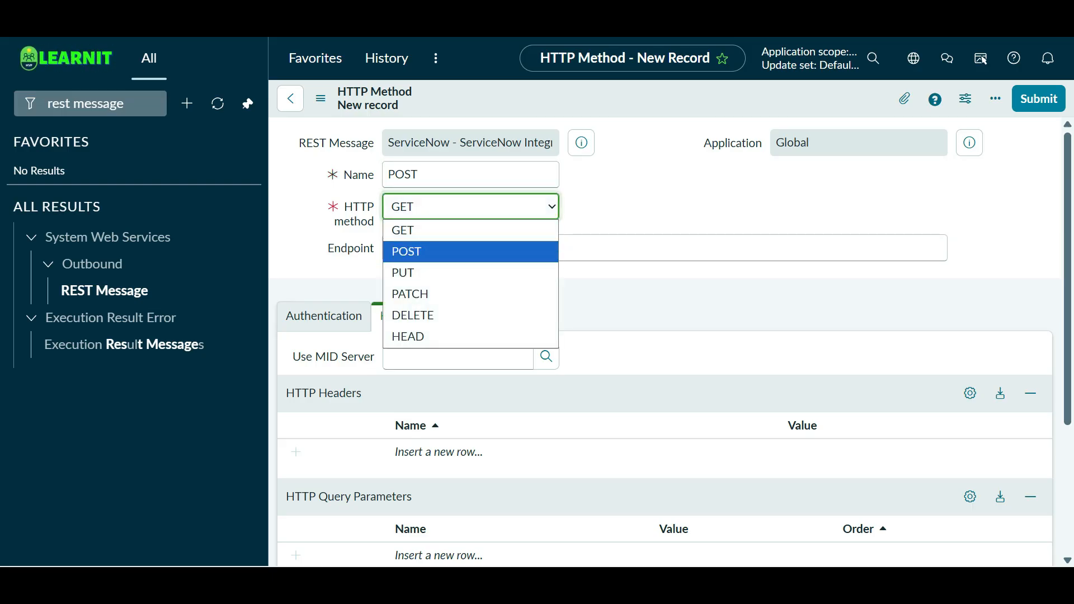
{"action": "left_click", "coordinate": [471, 252]}
{"action": "left_click", "coordinate": [470, 248]}
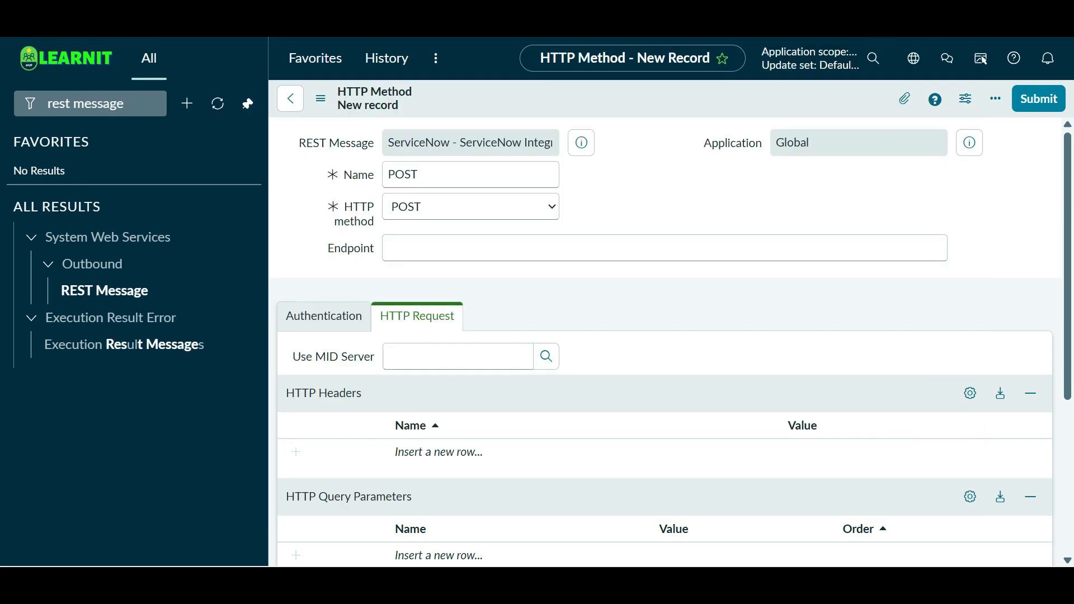
- Cycle through the open windows to reach the Users list showing webservice_user
{"action": "key", "text": "alt+Tab"}
{"action": "key", "text": "alt+Tab"}
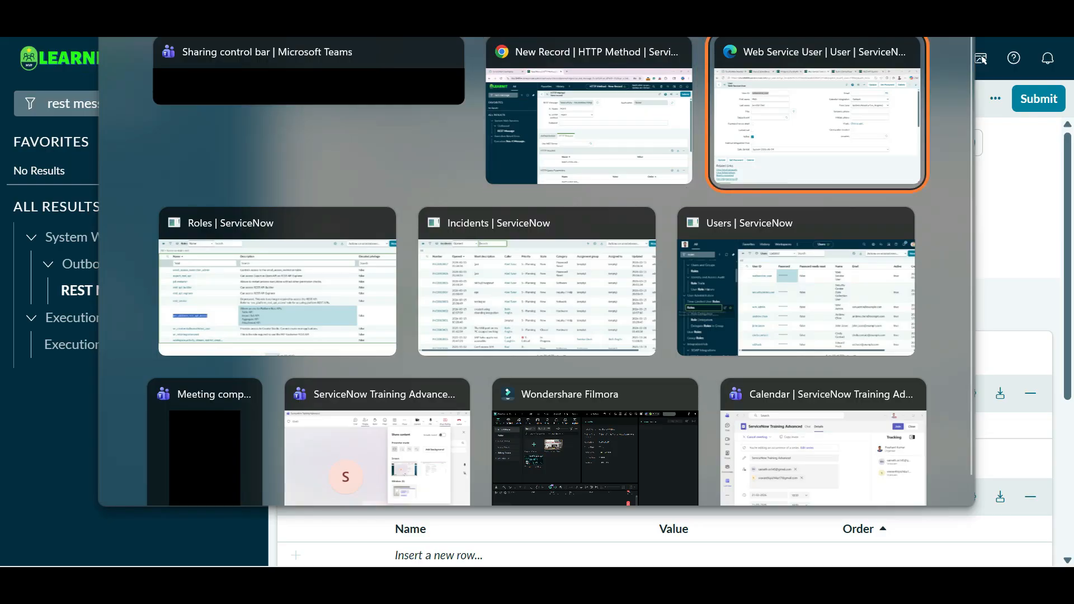
{"action": "key", "text": "alt+Tab"}
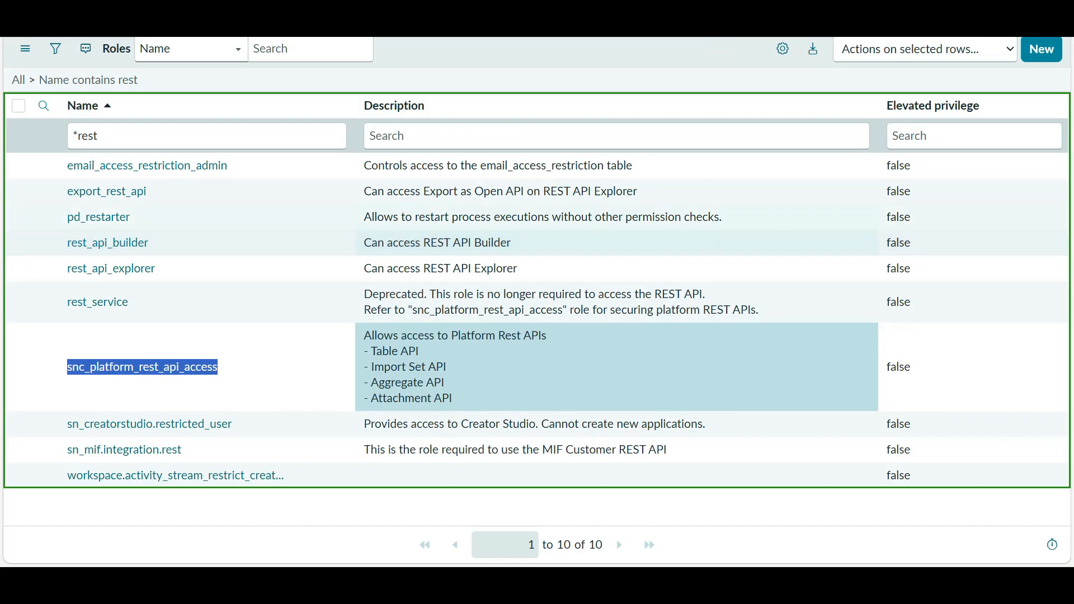
{"action": "key", "text": "alt+Tab"}
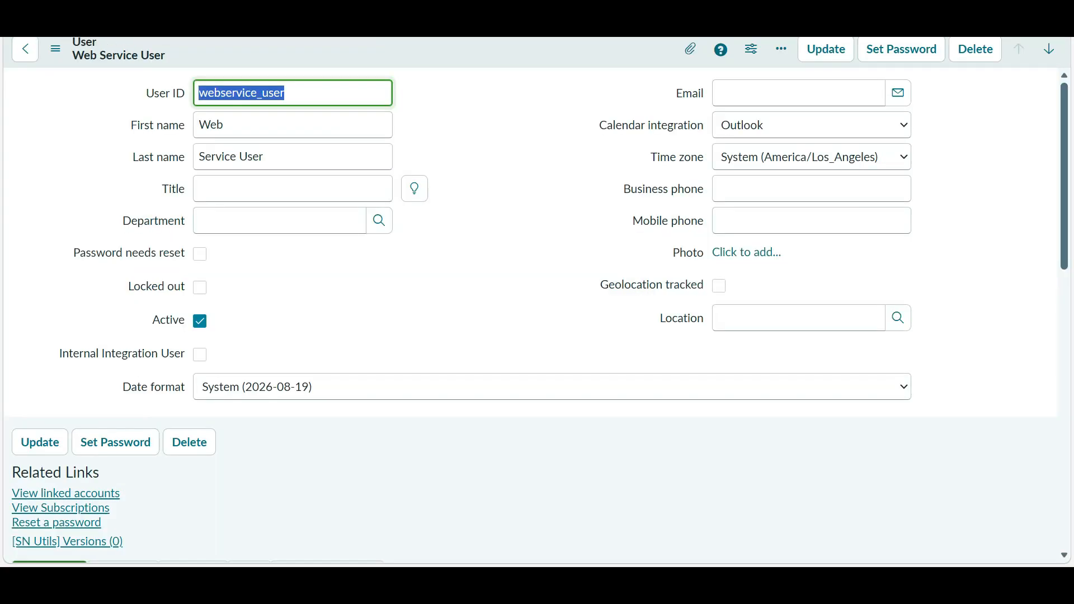
{"action": "key", "text": "alt+Tab"}
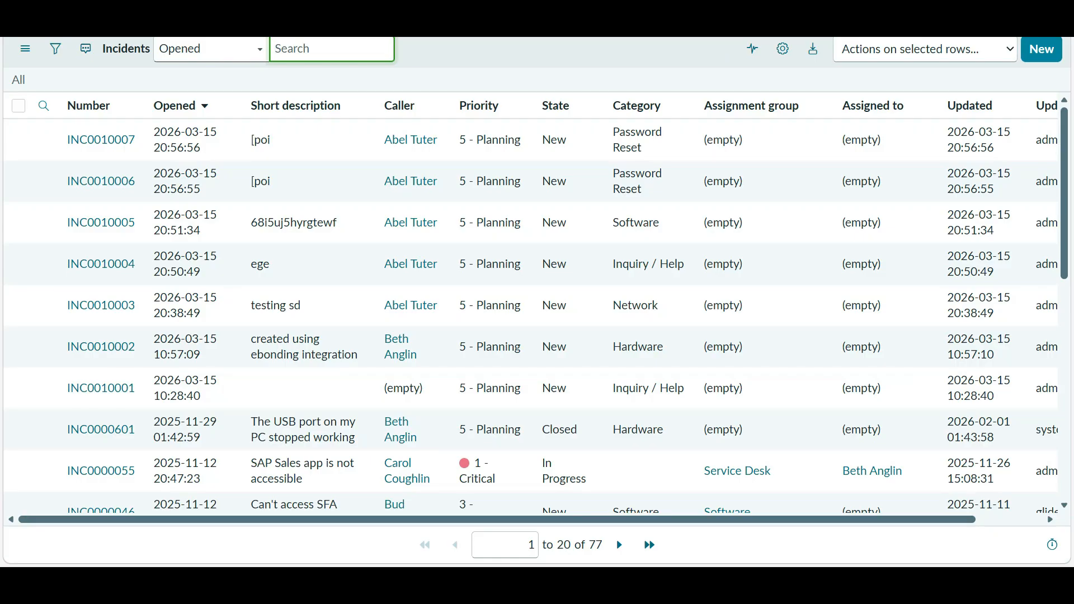
{"action": "key", "text": "alt+Tab"}
{"action": "key", "text": "alt+Tab"}
{"action": "key", "text": "alt+Tab"}
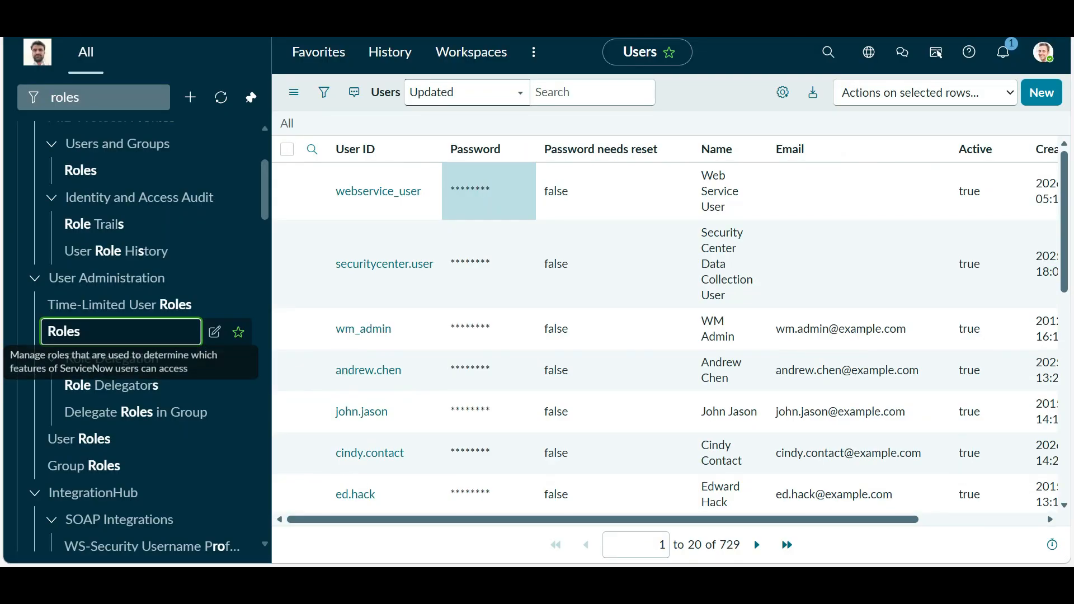
{"action": "key", "text": "alt+Tab"}
{"action": "key", "text": "alt+Tab"}
- Open Table API Create a record (POST) and copy its …/api/now/table/{tableName} endpoint
{"action": "scroll", "coordinate": [531, 302], "scroll_direction": "up", "scroll_amount": 12}
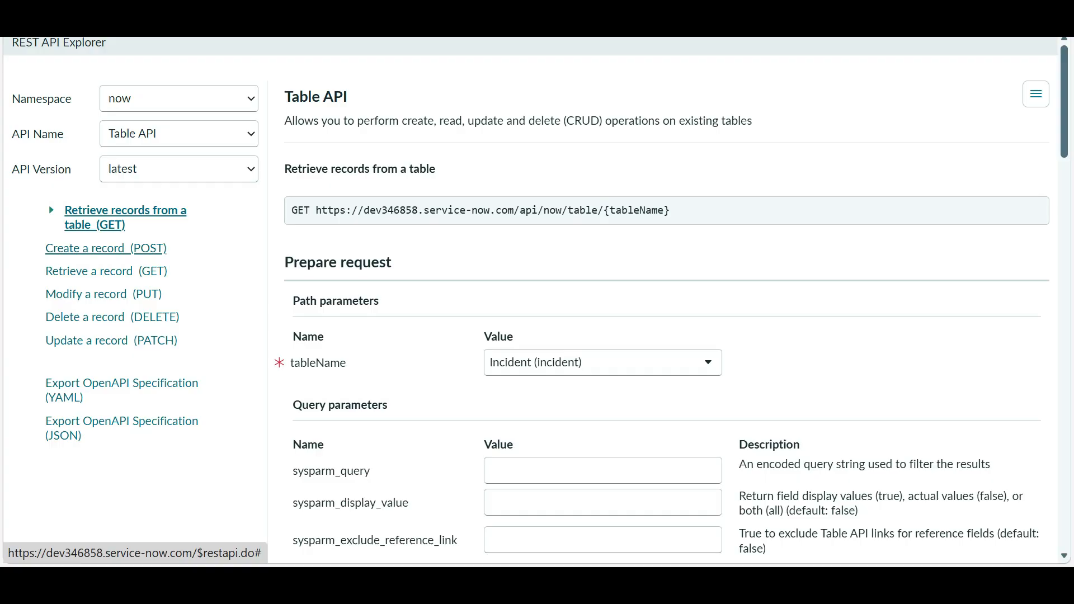
{"action": "left_click", "coordinate": [106, 248]}
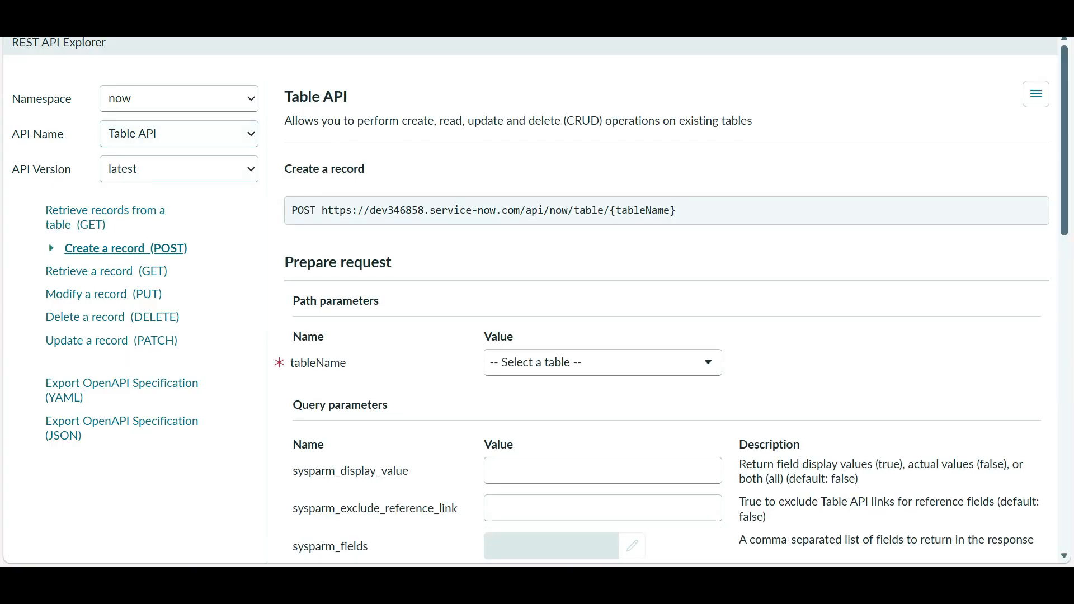
{"action": "left_click_drag", "start_coordinate": [322, 210], "coordinate": [604, 210]}
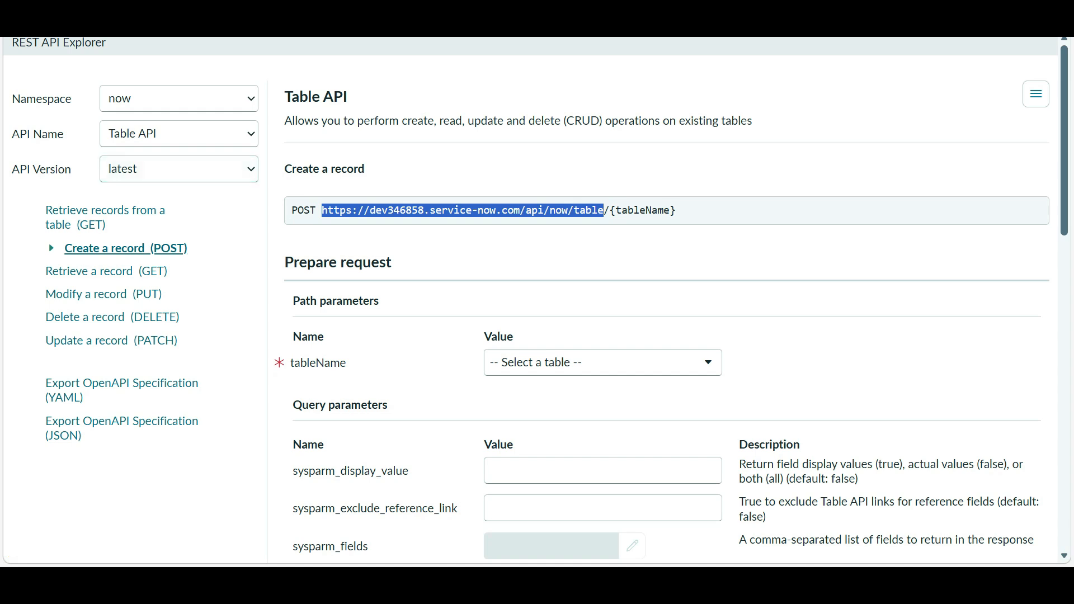
{"action": "left_click_drag", "start_coordinate": [677, 210], "coordinate": [323, 210]}
{"action": "key", "text": "ctrl+c"}
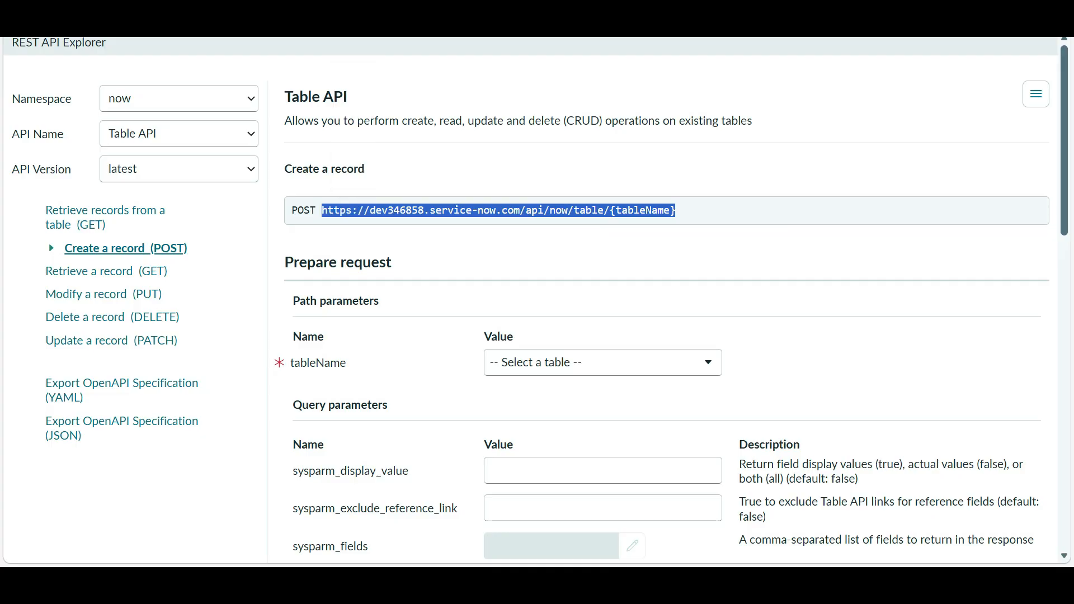
{"action": "key", "text": "alt+Tab"}
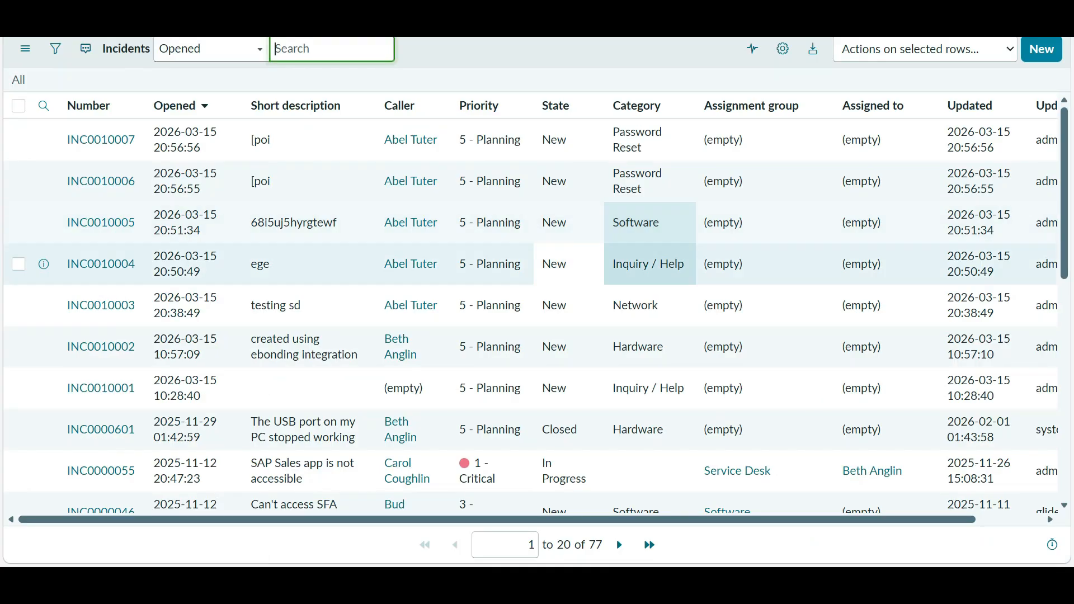
{"action": "key", "text": "alt+Tab"}
{"action": "key", "text": "alt+Tab"}
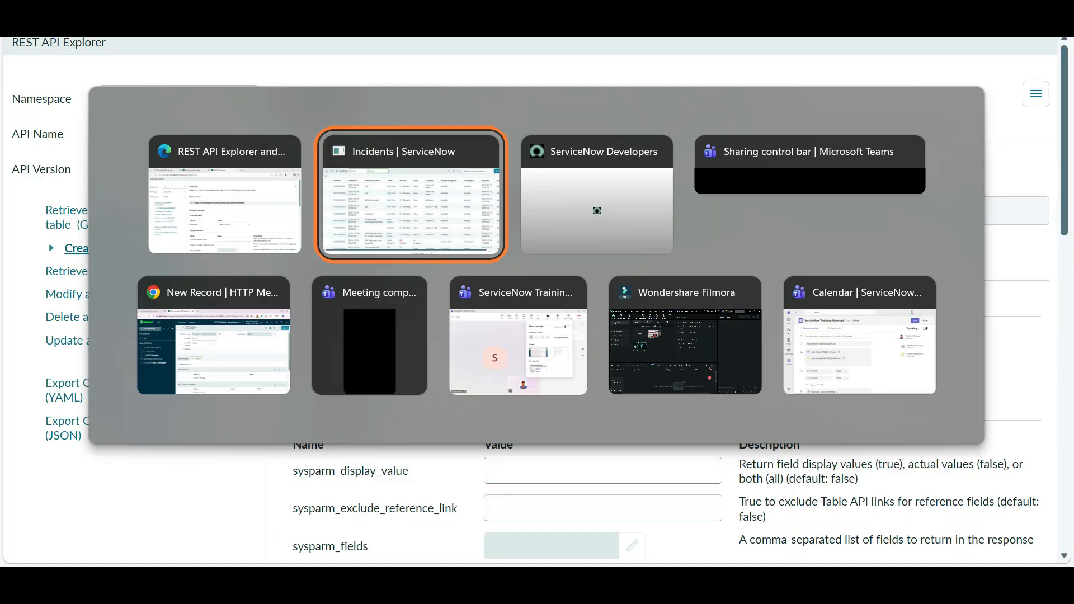
{"action": "key", "text": "alt+Tab"}
{"action": "key", "text": "alt+Tab"}
{"action": "key", "text": "alt+Tab"}
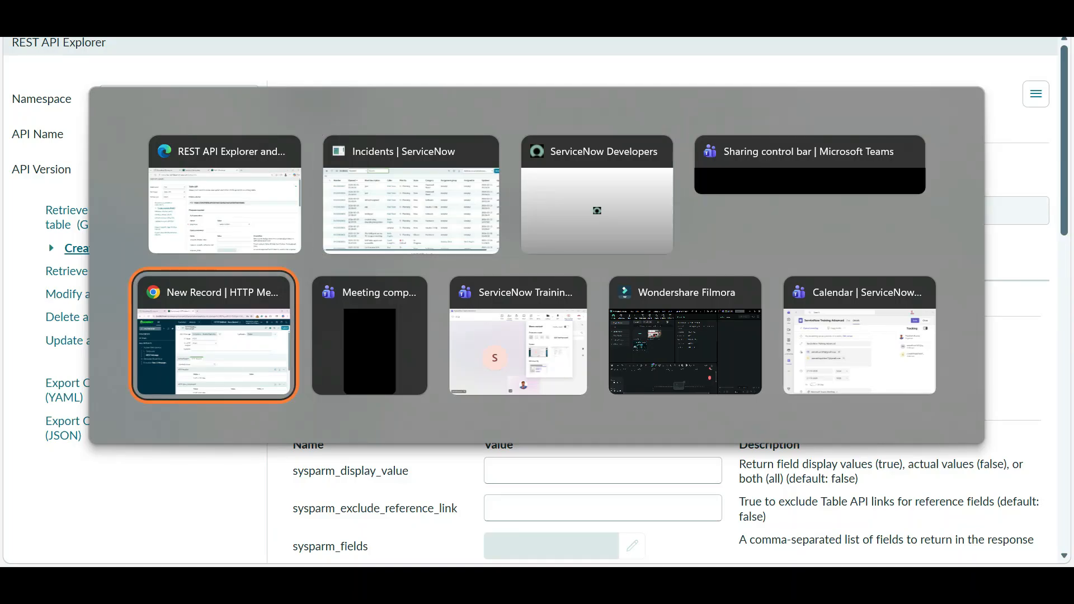
- Paste the endpoint and replace {tableName} with incident, giving …/api/now/table/incident
{"action": "key", "text": "ctrl+v"}
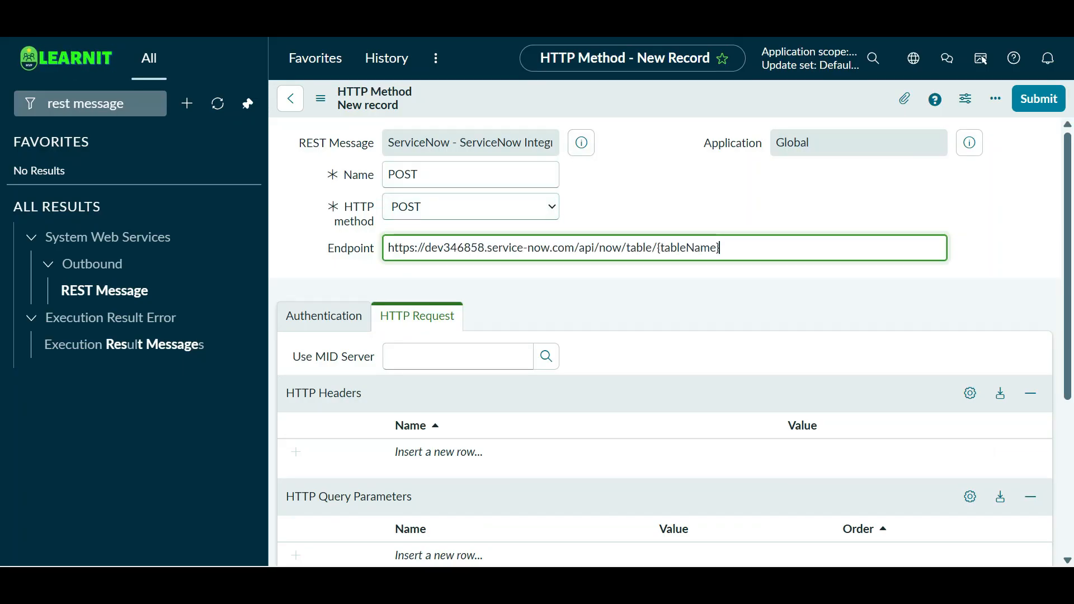
{"action": "left_click_drag", "start_coordinate": [720, 248], "coordinate": [671, 248]}
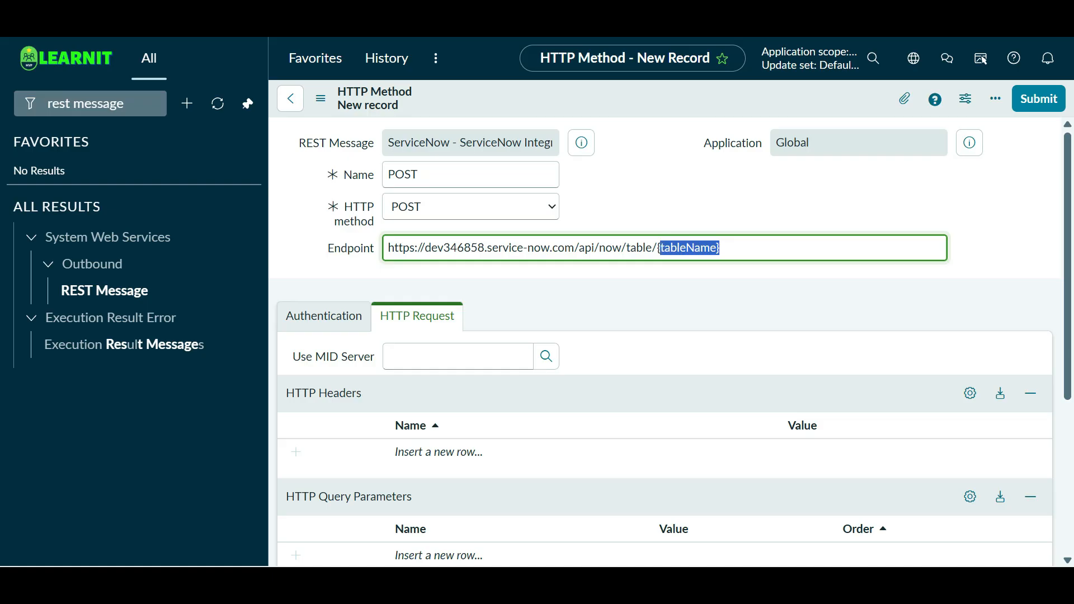
{"action": "type", "text": "incident"}
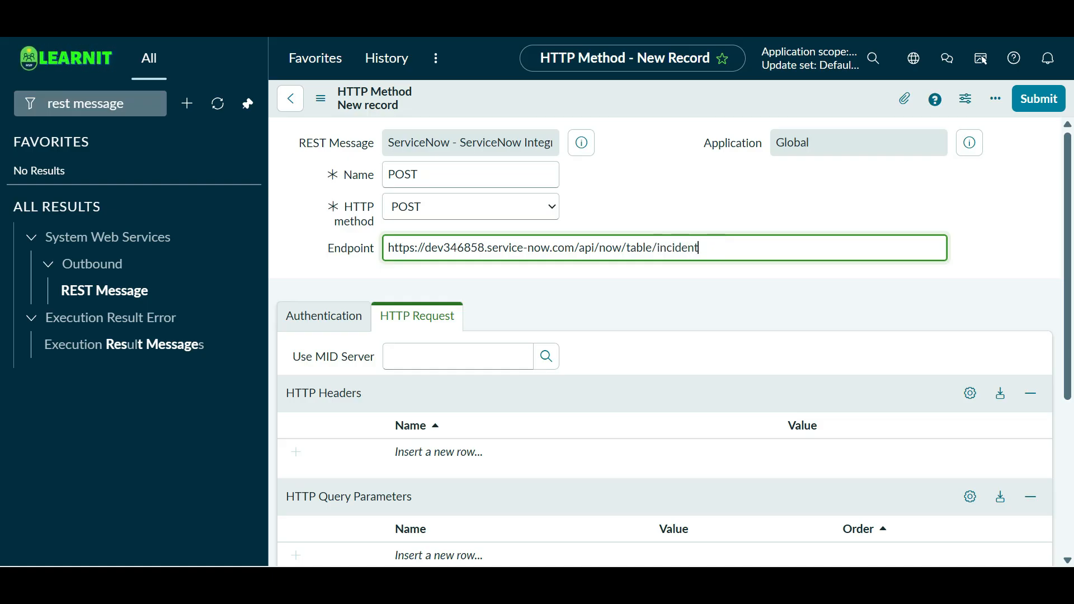
{"action": "left_click", "coordinate": [324, 316]}
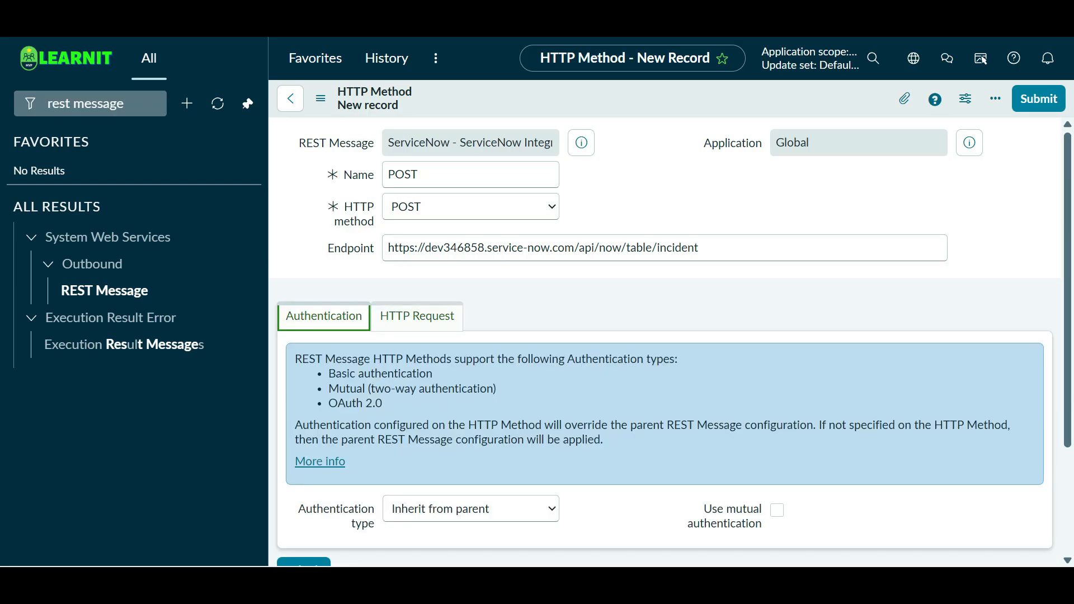
{"action": "scroll", "coordinate": [666, 335], "scroll_direction": "down", "scroll_amount": 3}
{"action": "scroll", "coordinate": [666, 336], "scroll_direction": "up", "scroll_amount": 3}
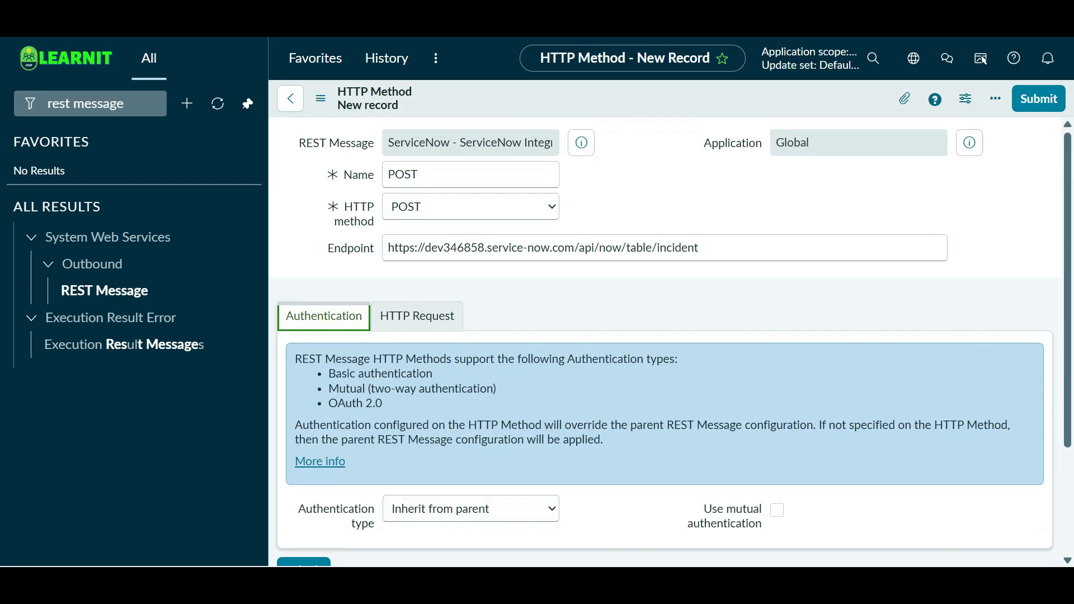
{"action": "left_click", "coordinate": [417, 316]}
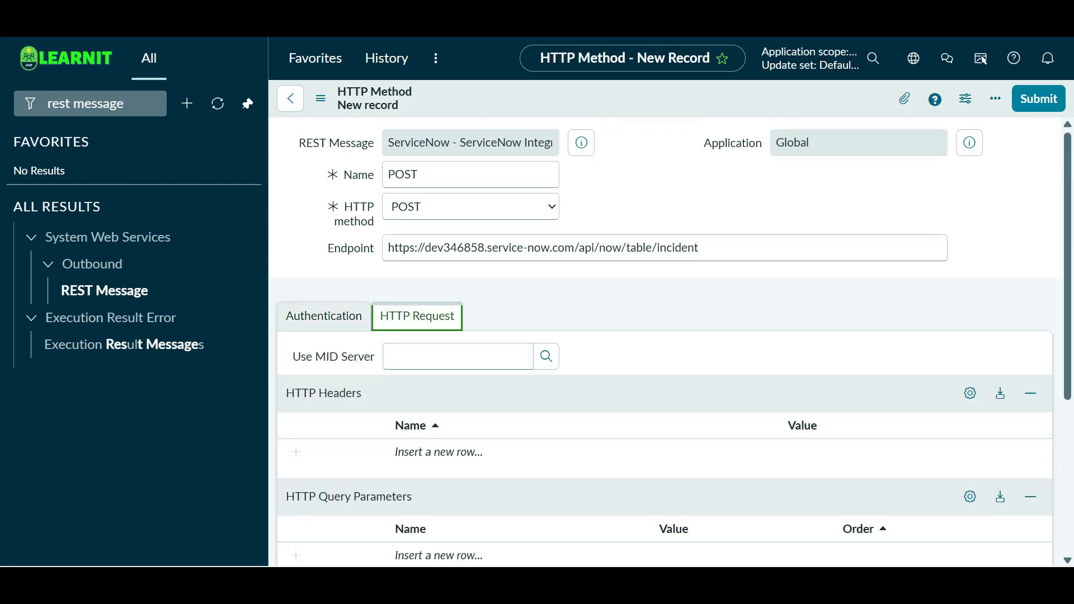
{"action": "scroll", "coordinate": [666, 336], "scroll_direction": "down", "scroll_amount": 3}
- Add a Content-Type header with value application/json, plus a second header row
{"action": "left_click", "coordinate": [439, 284]}
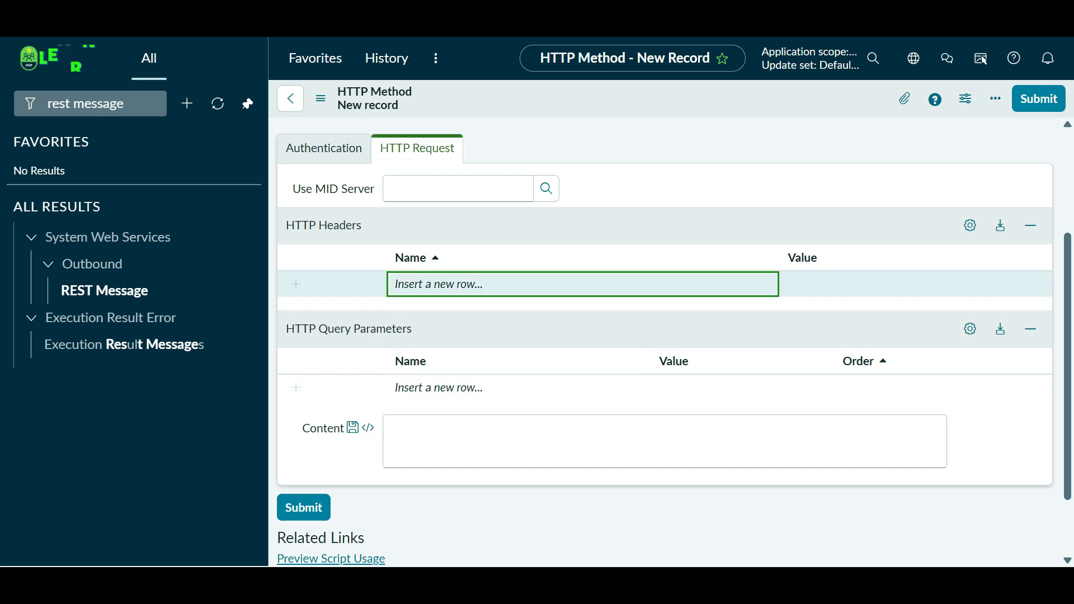
{"action": "double_click", "coordinate": [445, 284]}
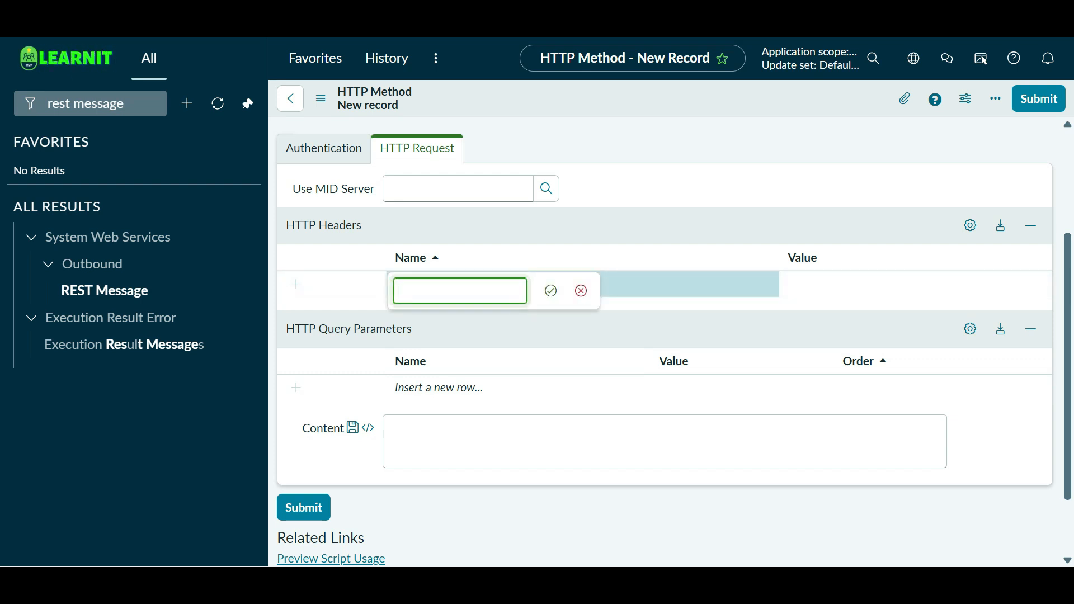
{"action": "type", "text": "Content-Type"}
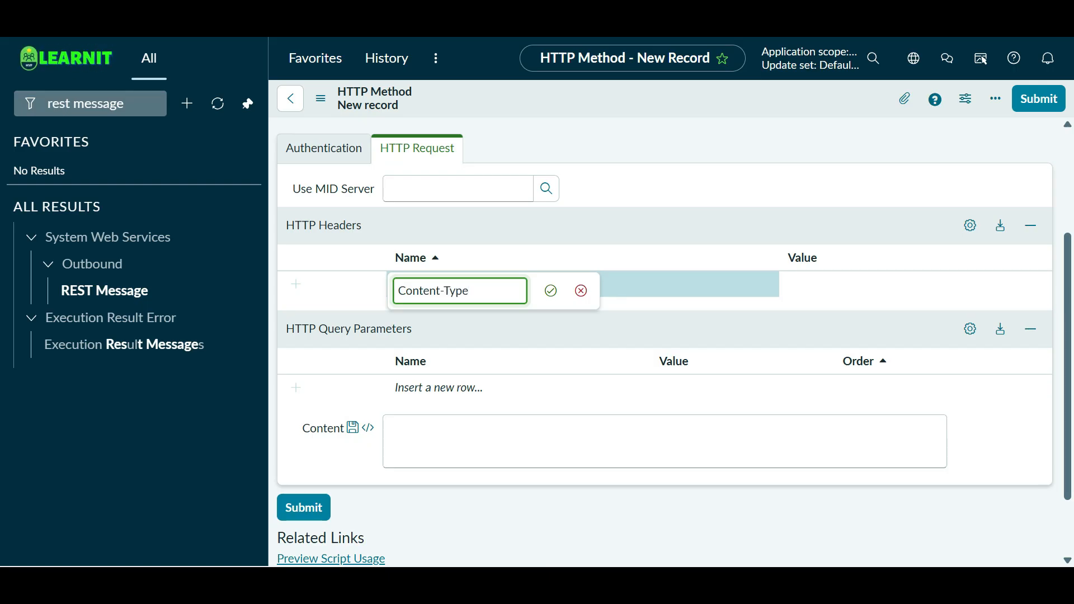
{"action": "key", "text": "Return"}
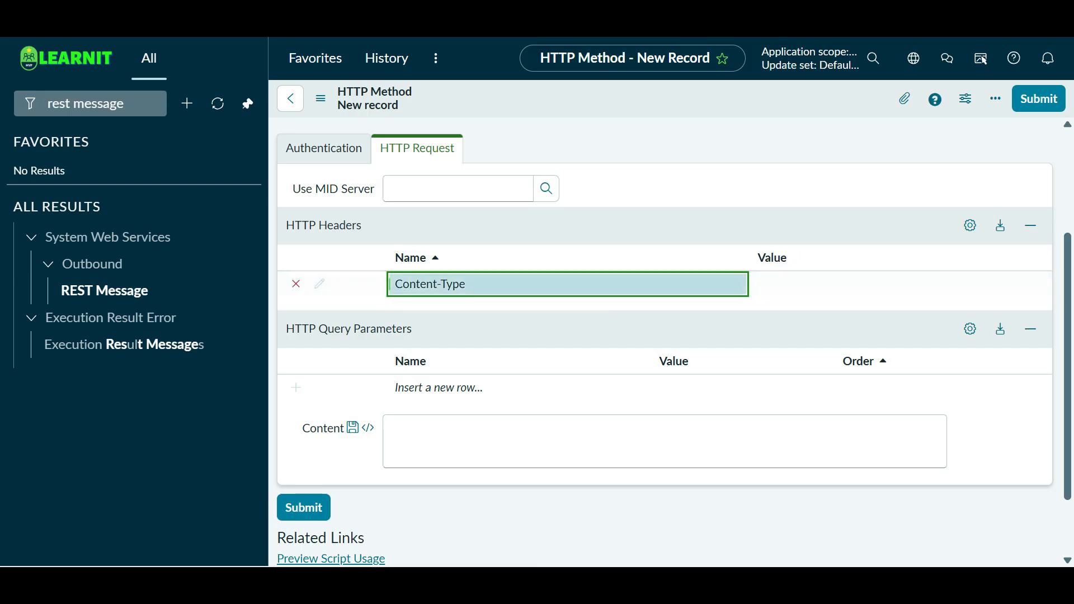
{"action": "type", "text": "Acc"}
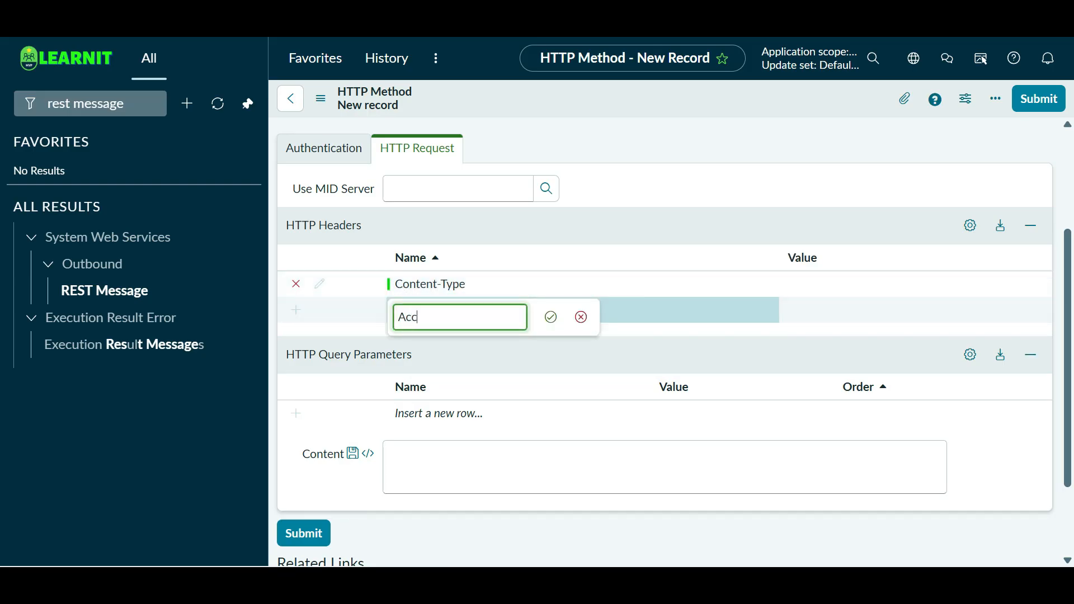
{"action": "type", "text": "ess"}
{"action": "key", "text": "Return"}
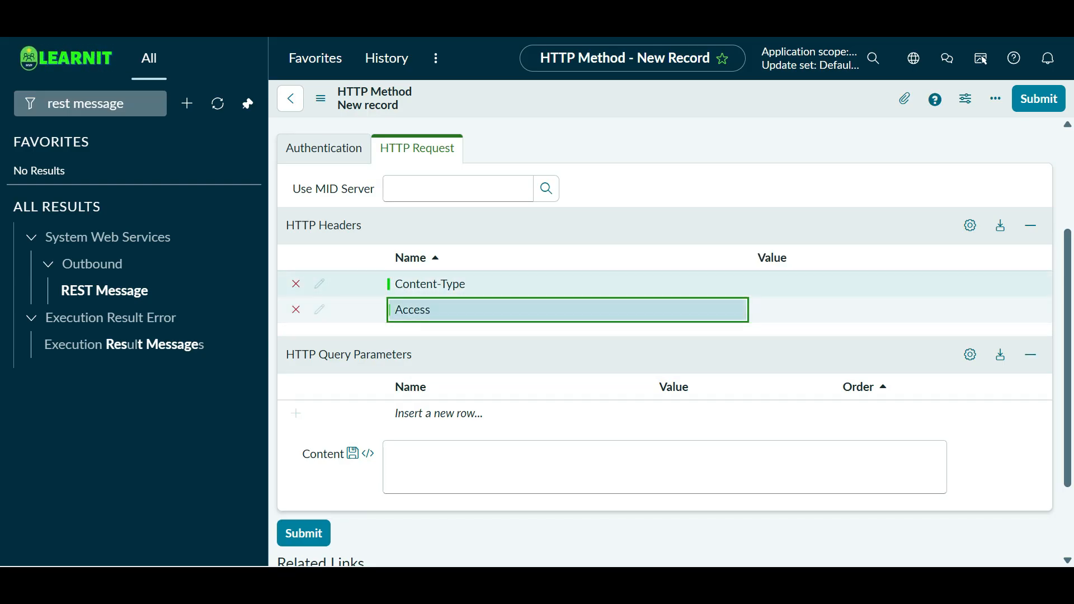
{"action": "double_click", "coordinate": [839, 284]}
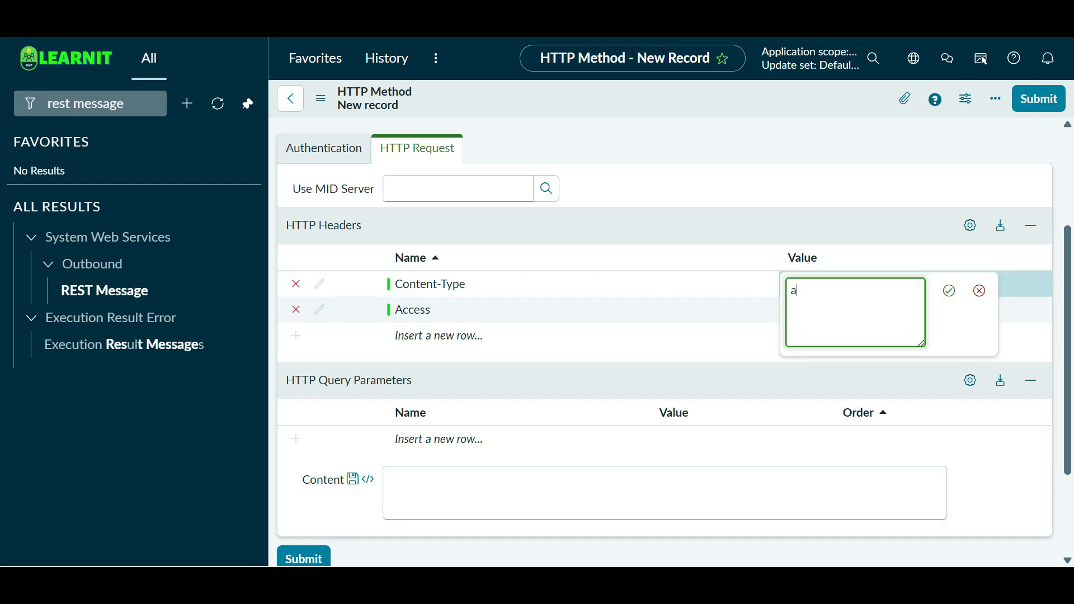
{"action": "type", "text": "application"}
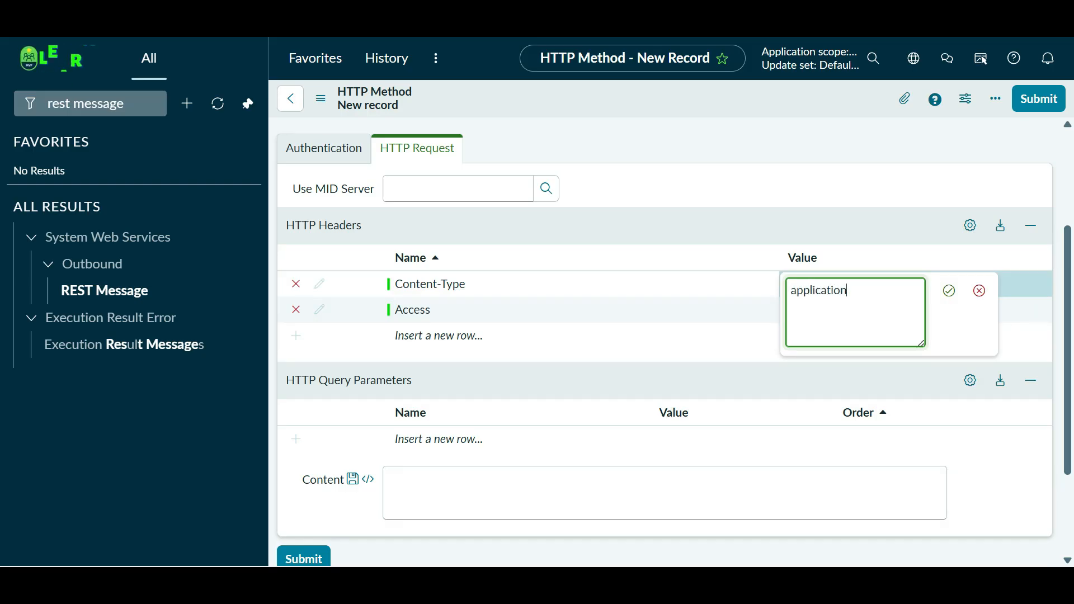
{"action": "type", "text": "/j"}
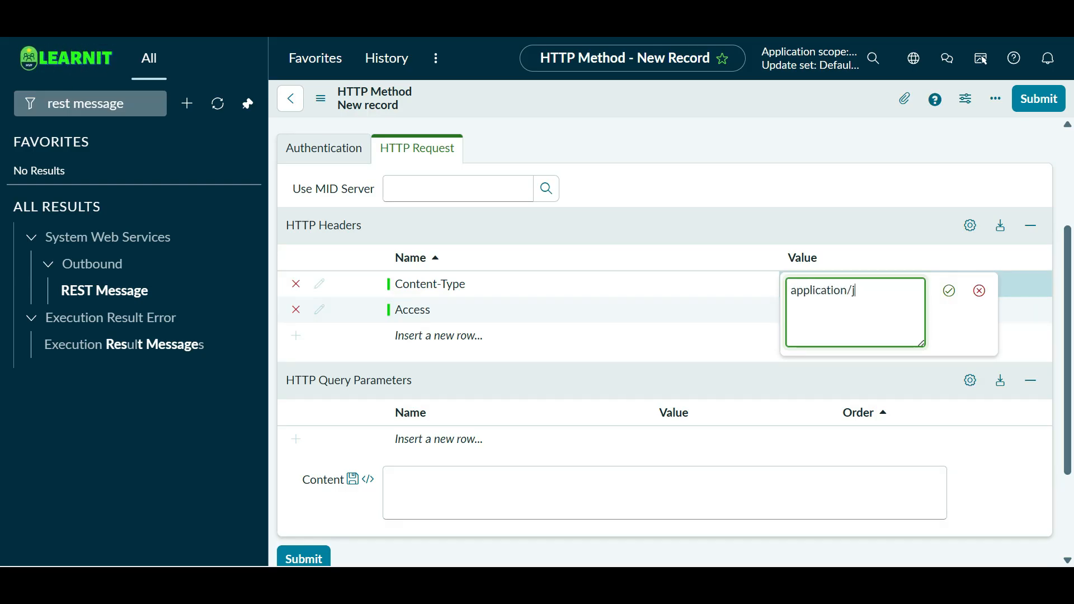
{"action": "type", "text": "son"}
{"action": "key", "text": "ctrl+a"}
{"action": "key", "text": "ctrl+c"}
{"action": "key", "text": "Return"}
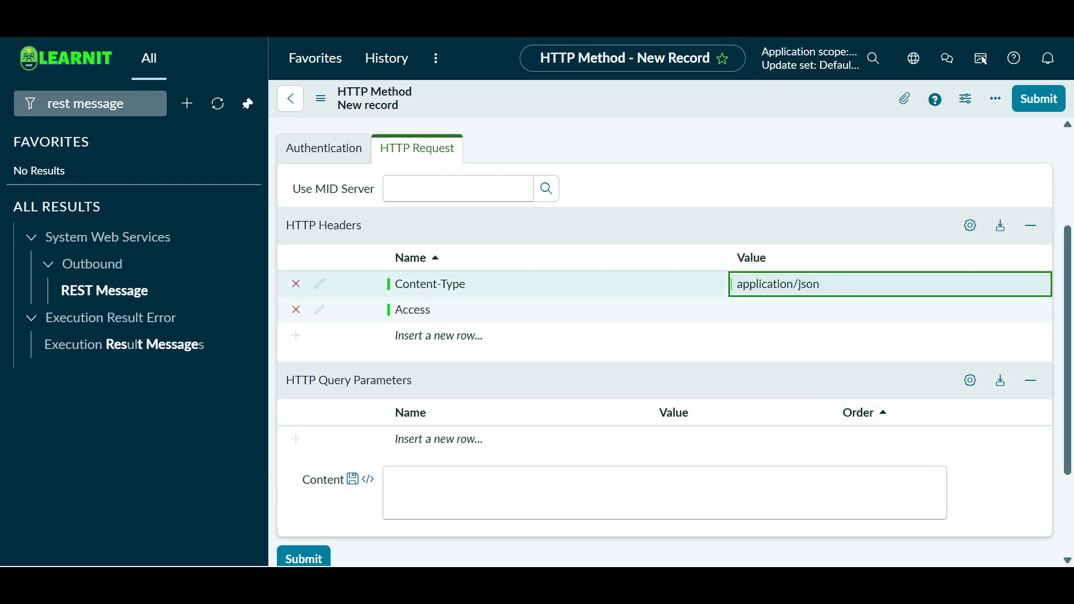
- Correct the second header's name to Accept and set its value to application/json
{"action": "double_click", "coordinate": [806, 310]}
{"action": "key", "text": "shift+Tab"}
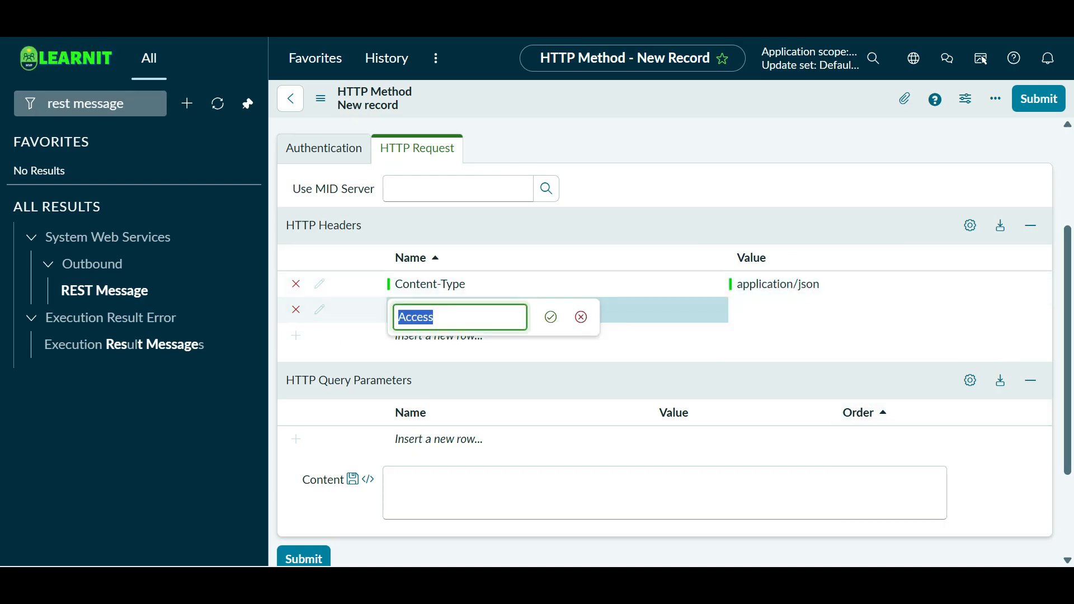
{"action": "key", "text": "Right"}
{"action": "key", "text": "BackSpace"}
{"action": "key", "text": "BackSpace"}
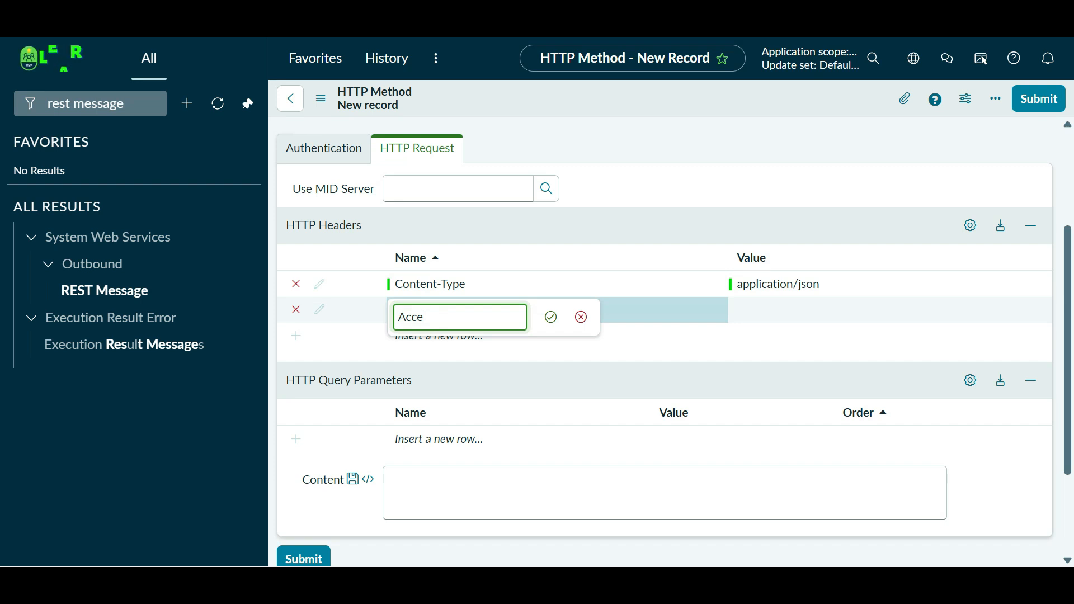
{"action": "key", "text": "BackSpace"}
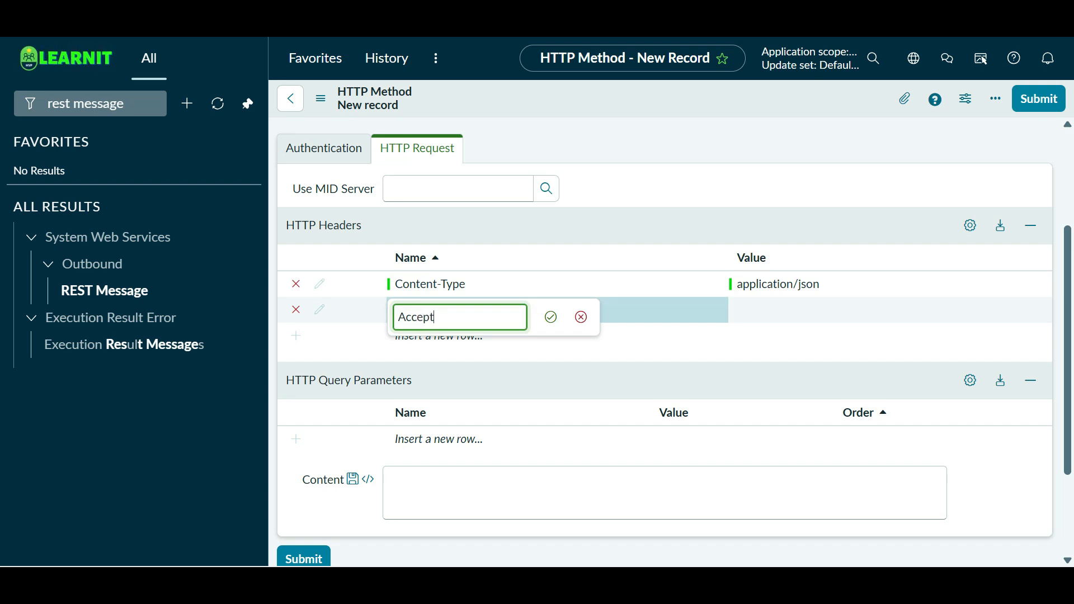
{"action": "scroll", "coordinate": [665, 336], "scroll_direction": "down", "scroll_amount": 3}
{"action": "key", "text": "Return"}
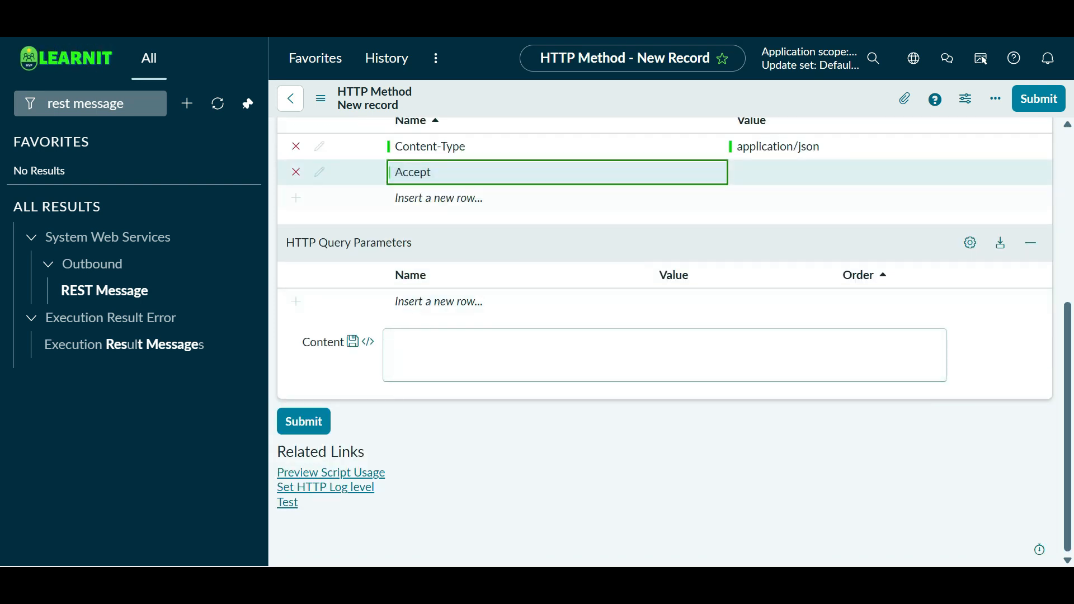
{"action": "key", "text": "Tab"}
{"action": "key", "text": "ctrl+v"}
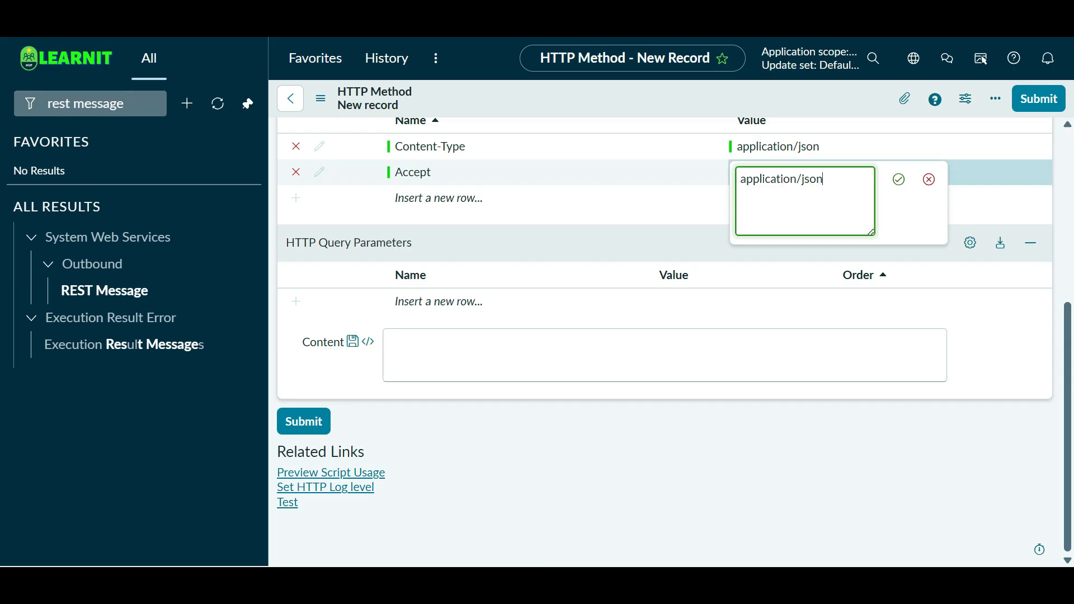
{"action": "left_click", "coordinate": [899, 179]}
{"action": "scroll", "coordinate": [665, 302], "scroll_direction": "up", "scroll_amount": 5}
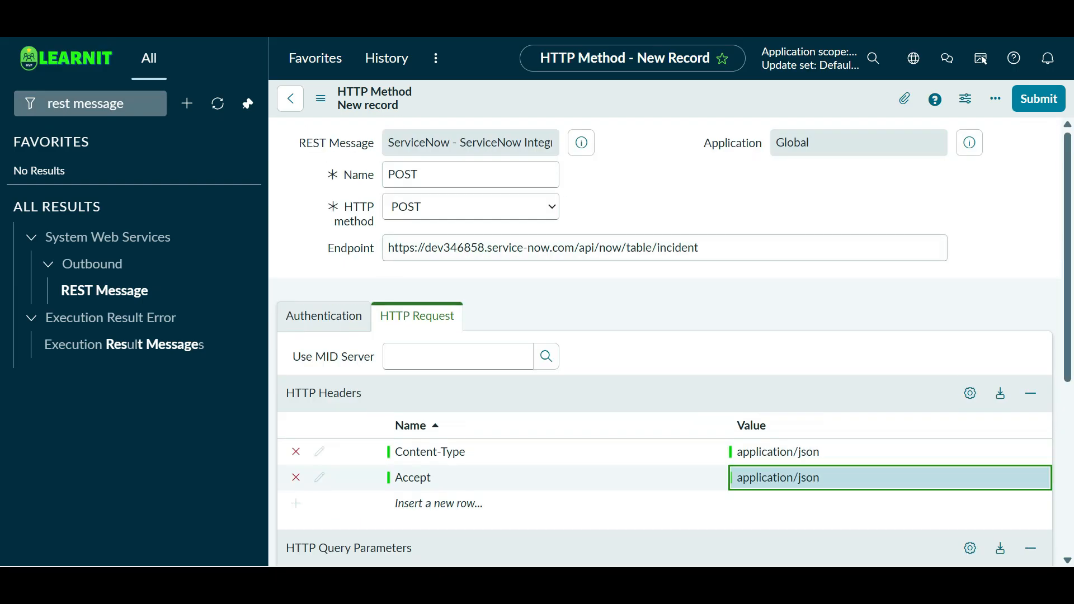
{"action": "scroll", "coordinate": [665, 302], "scroll_direction": "down", "scroll_amount": 5}
{"action": "scroll", "coordinate": [665, 336], "scroll_direction": "up", "scroll_amount": 5}
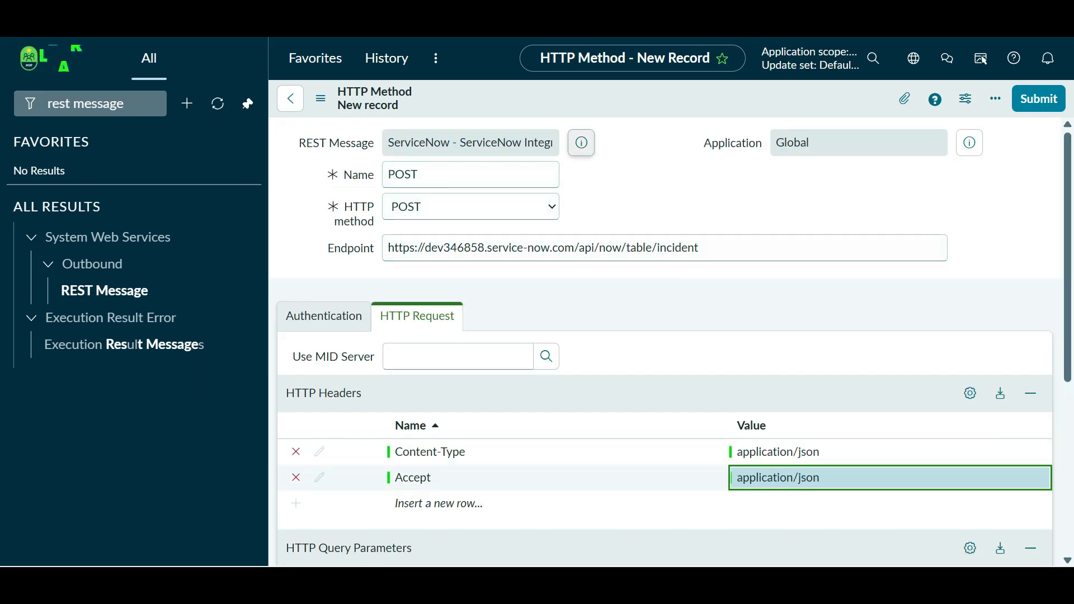
- Save the new POST HTTP method record
{"action": "right_click", "coordinate": [575, 94]}
{"action": "left_click", "coordinate": [598, 103]}
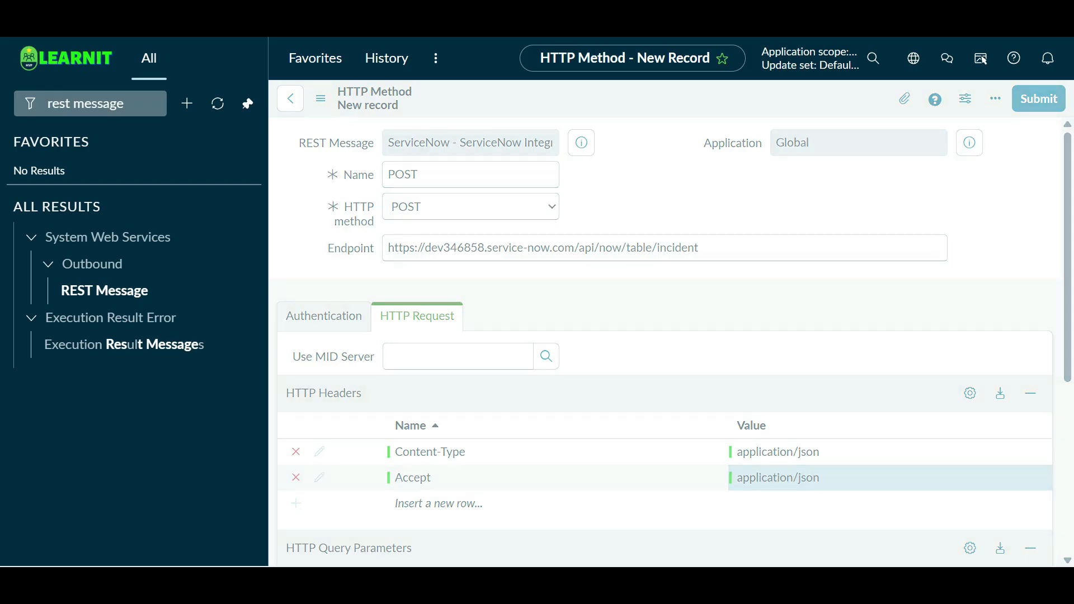
{"action": "scroll", "coordinate": [665, 336], "scroll_direction": "down", "scroll_amount": 3}
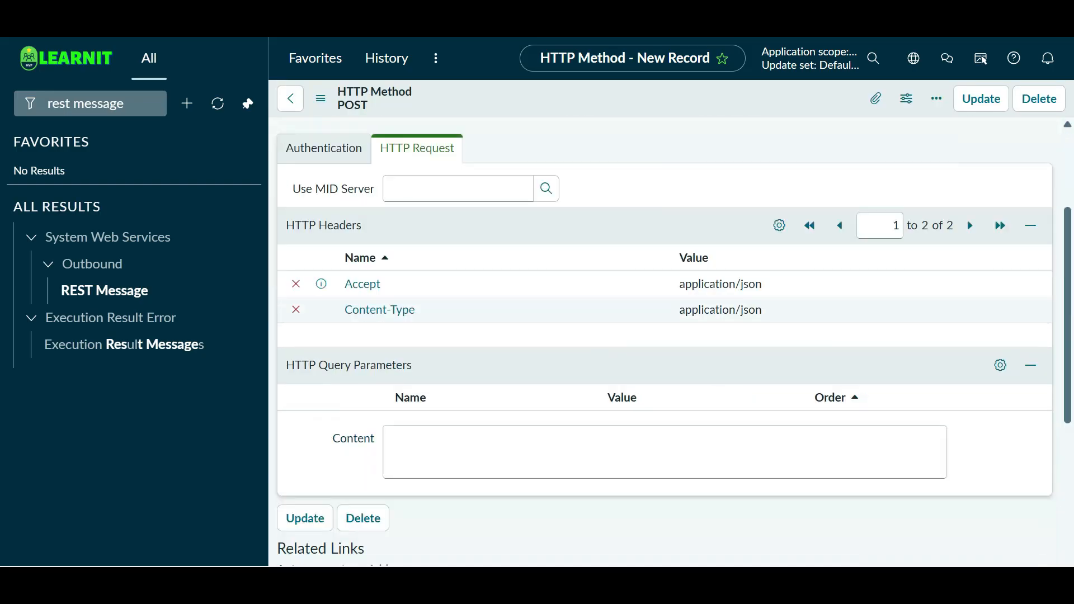
{"action": "left_click", "coordinate": [324, 148]}
{"action": "left_click", "coordinate": [417, 148]}
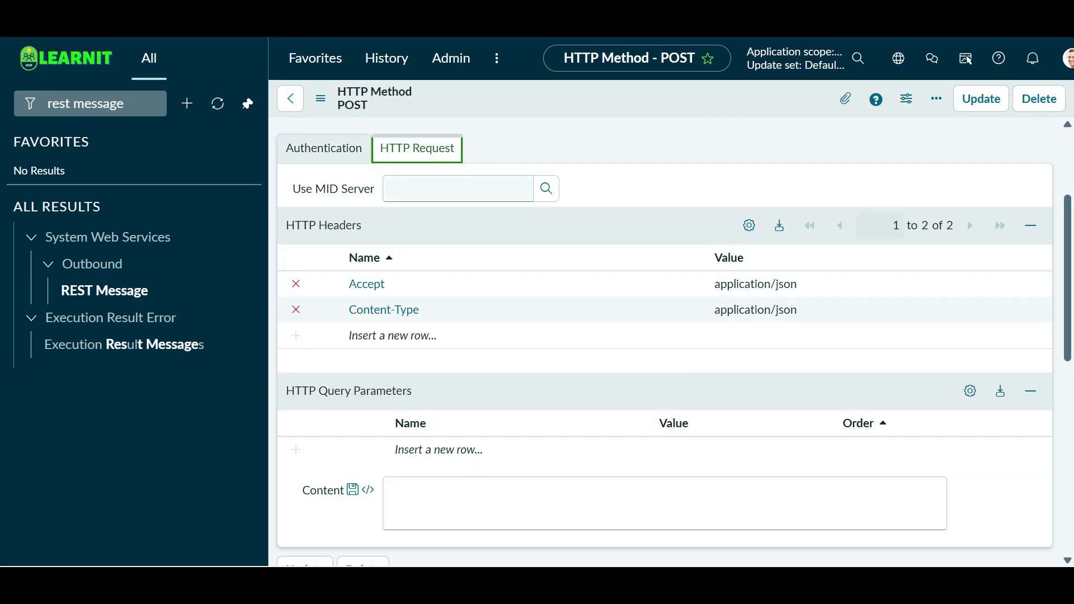
{"action": "scroll", "coordinate": [664, 336], "scroll_direction": "down", "scroll_amount": 4}
{"action": "scroll", "coordinate": [665, 336], "scroll_direction": "down", "scroll_amount": 2}
{"action": "scroll", "coordinate": [664, 336], "scroll_direction": "up", "scroll_amount": 9}
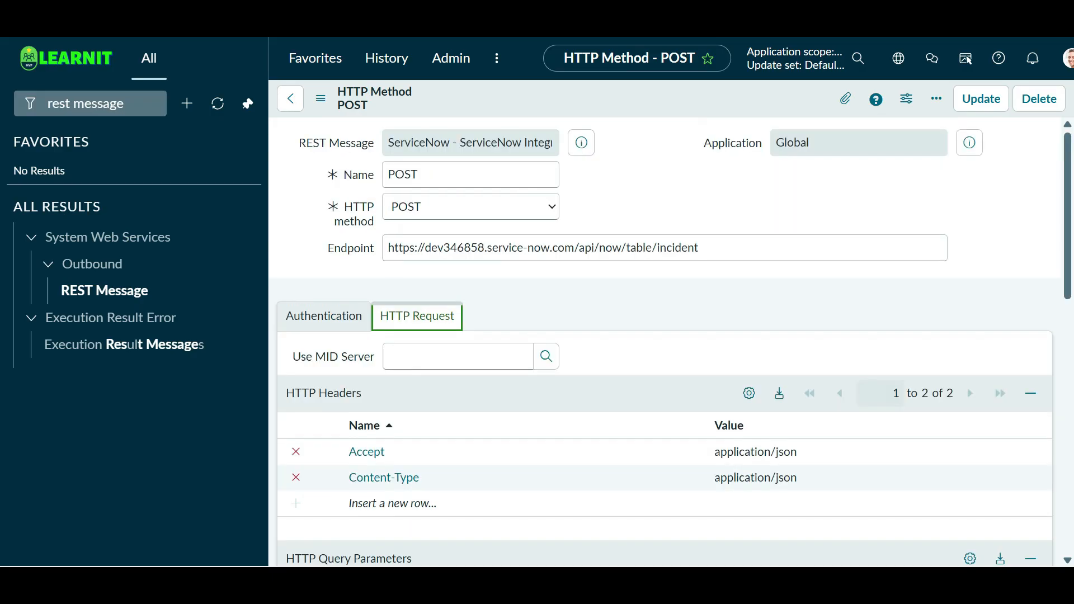
{"action": "scroll", "coordinate": [665, 336], "scroll_direction": "down", "scroll_amount": 8}
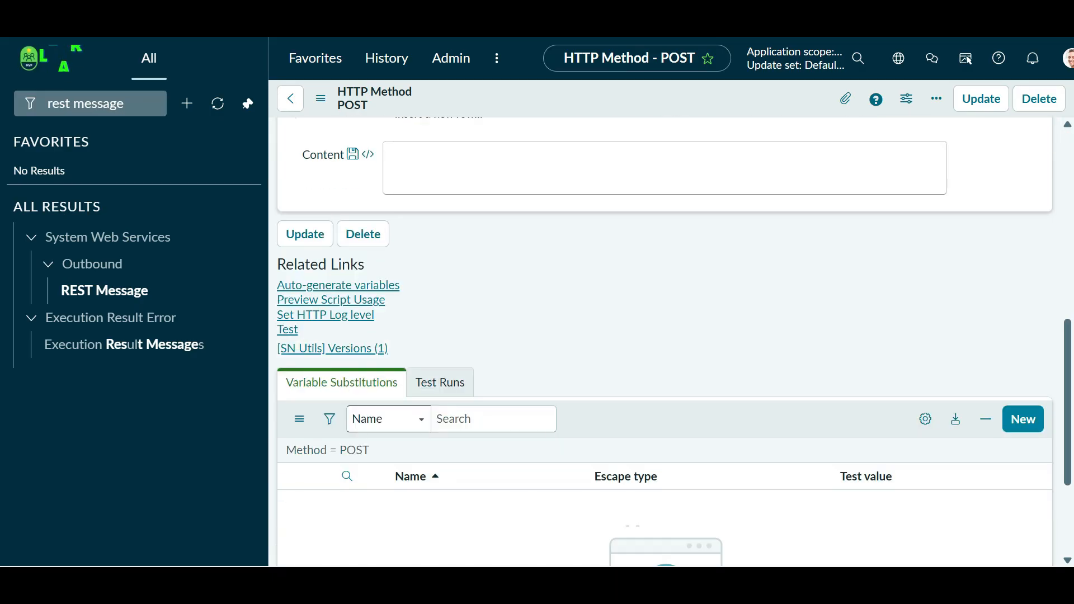
- Test the POST method and select new incident INC0010010 in the HTTP 201 response
{"action": "left_click", "coordinate": [288, 330]}
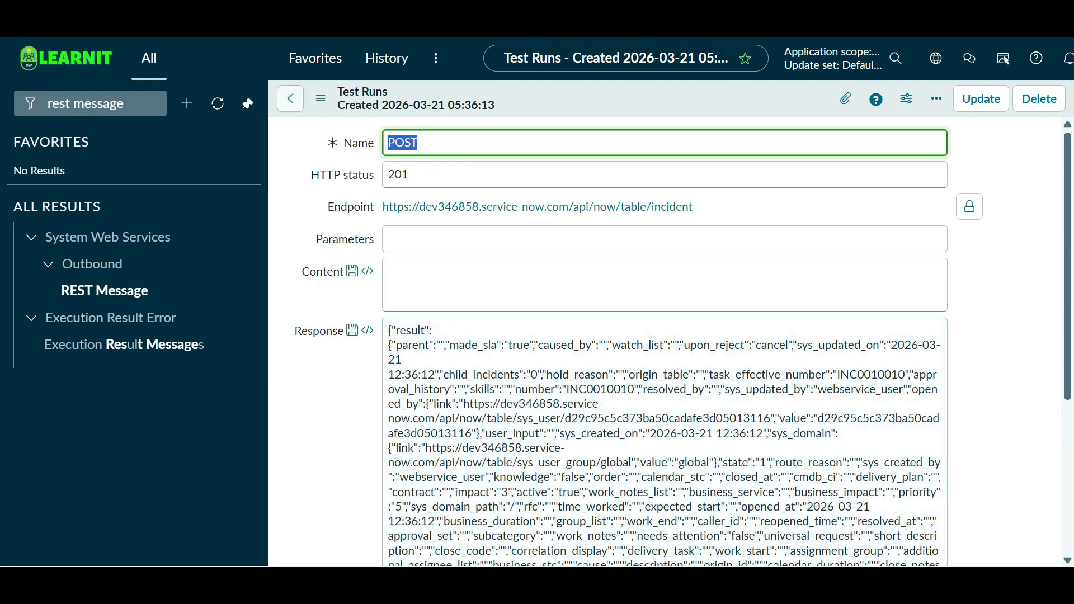
{"action": "left_click", "coordinate": [290, 98]}
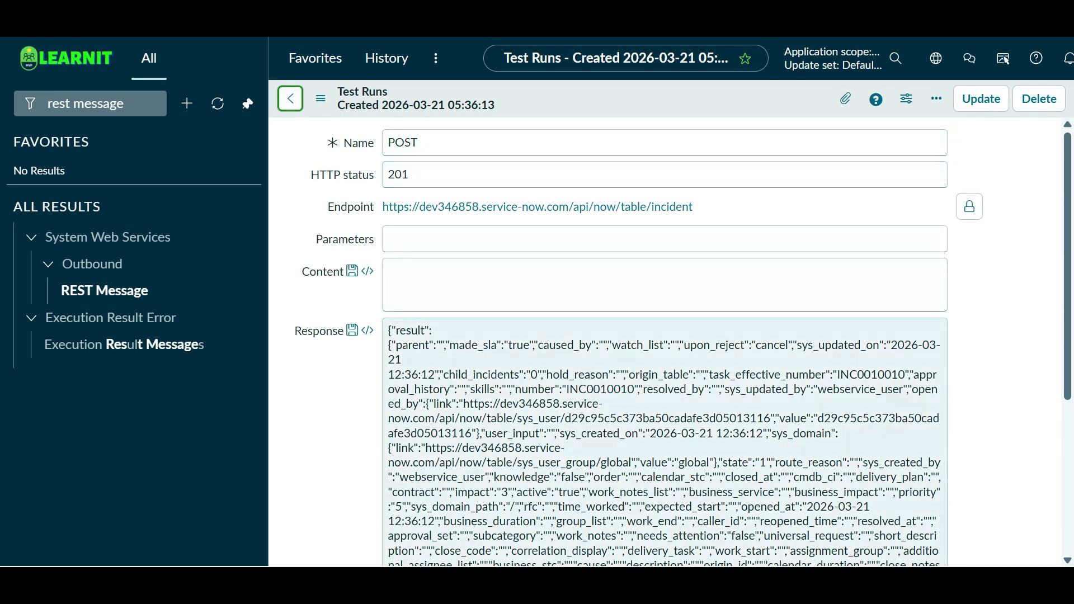
{"action": "left_click", "coordinate": [878, 375]}
{"action": "double_click", "coordinate": [878, 375]}
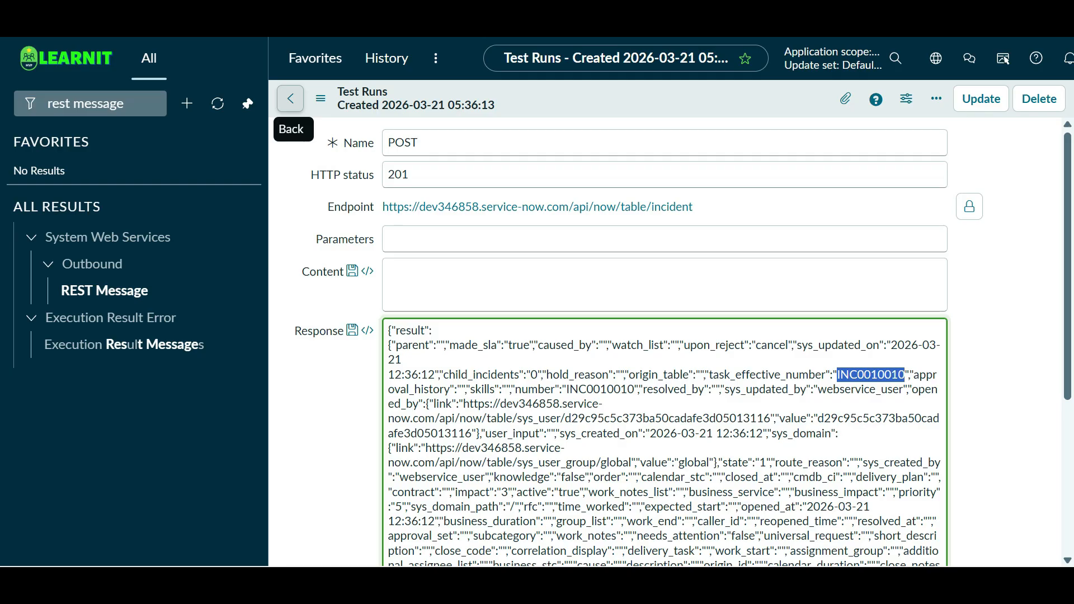
- Go back, refresh the full Incidents list, and open the new INC0010010 record
{"action": "left_click", "coordinate": [290, 98]}
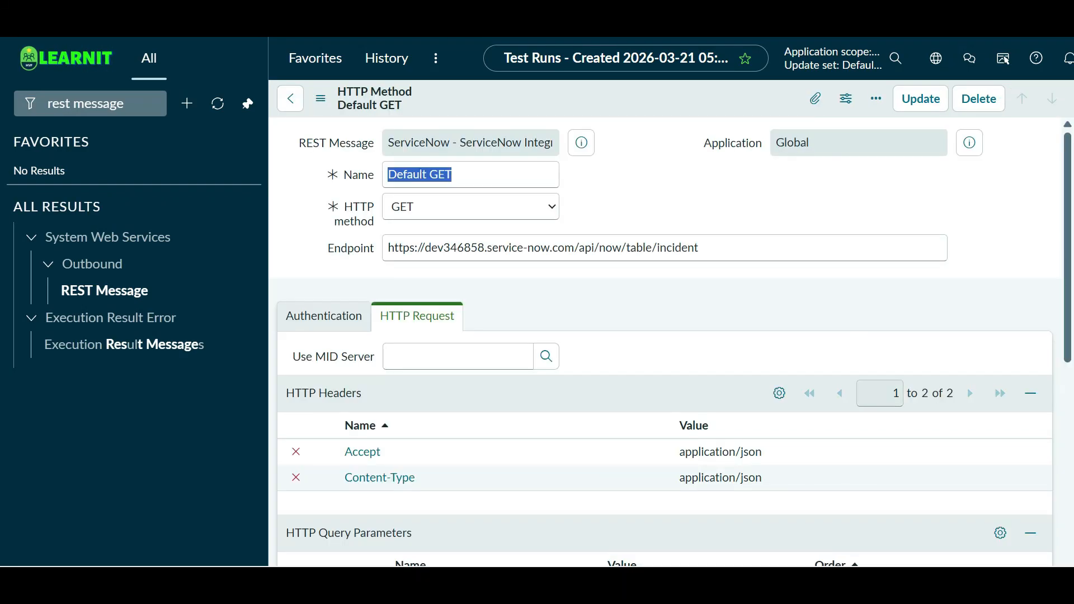
{"action": "key", "text": "alt+Tab"}
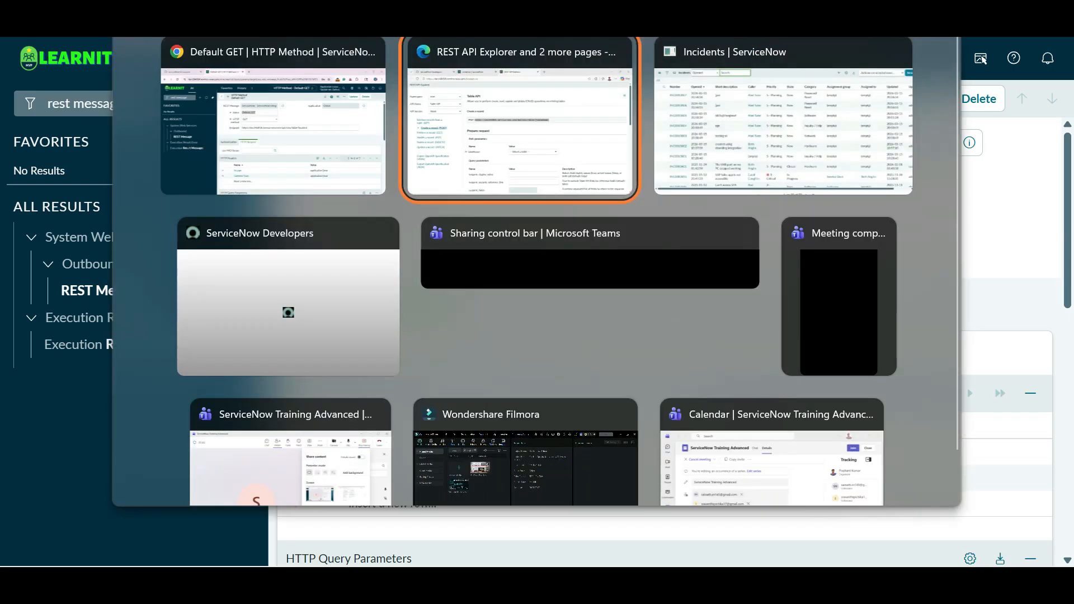
{"action": "key", "text": "alt+Tab"}
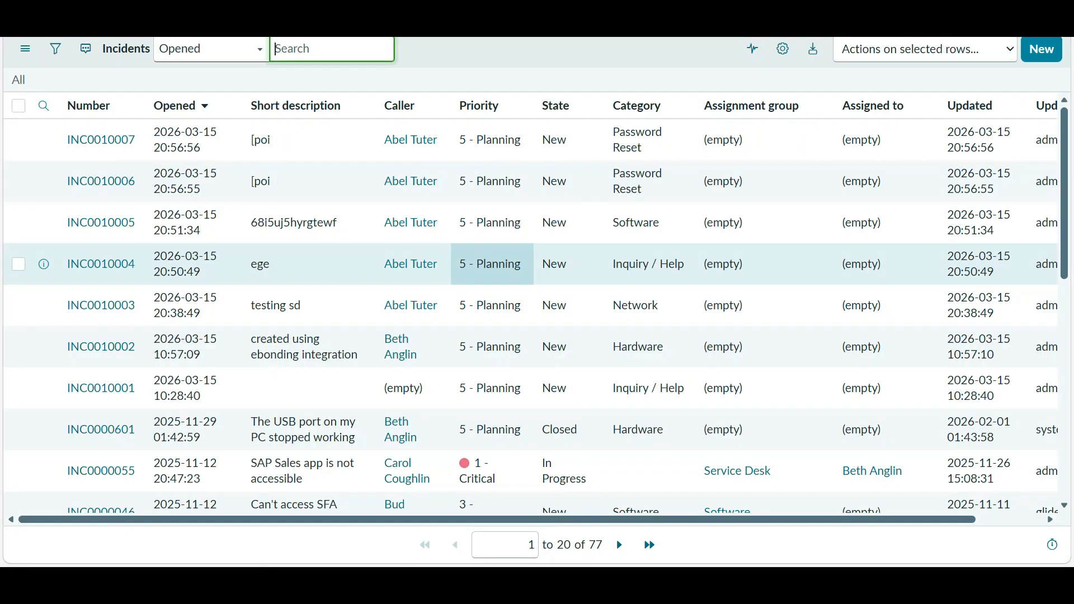
{"action": "left_click", "coordinate": [18, 80]}
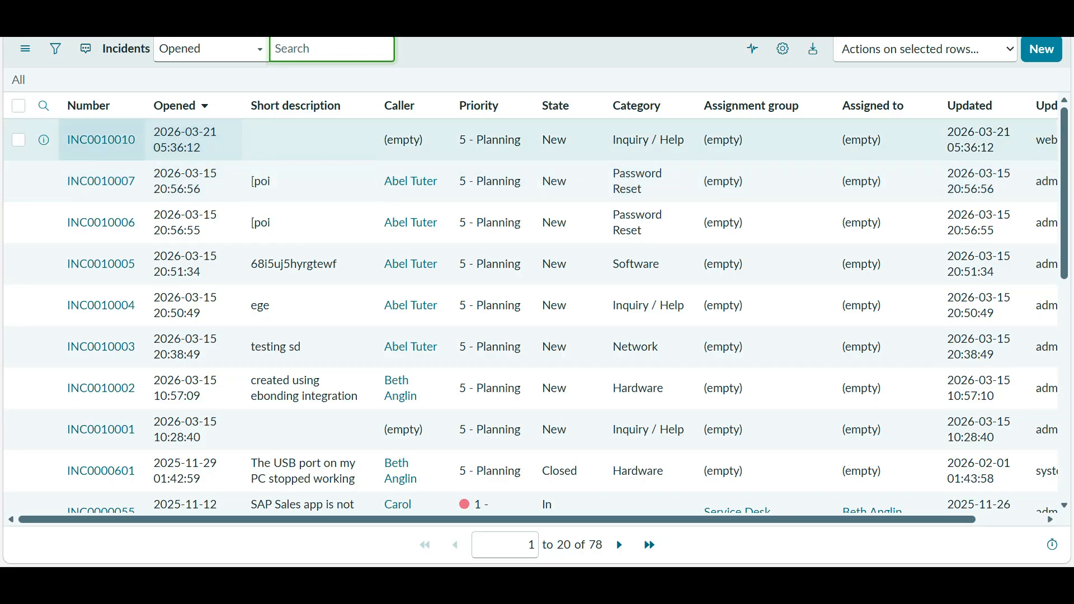
{"action": "left_click", "coordinate": [101, 139]}
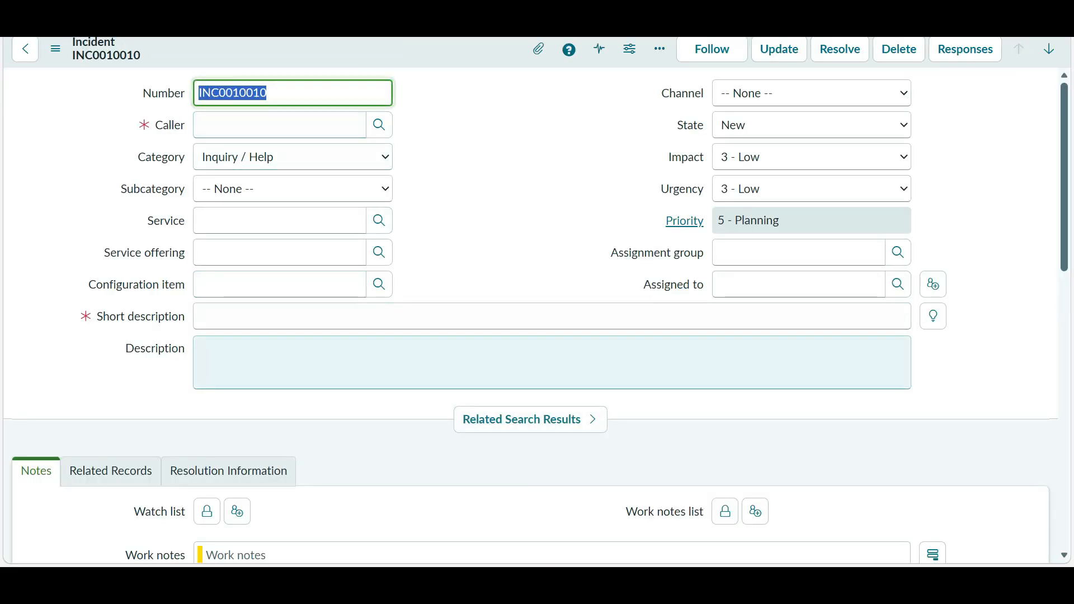
{"action": "scroll", "coordinate": [280, 253], "scroll_direction": "down", "scroll_amount": 15}
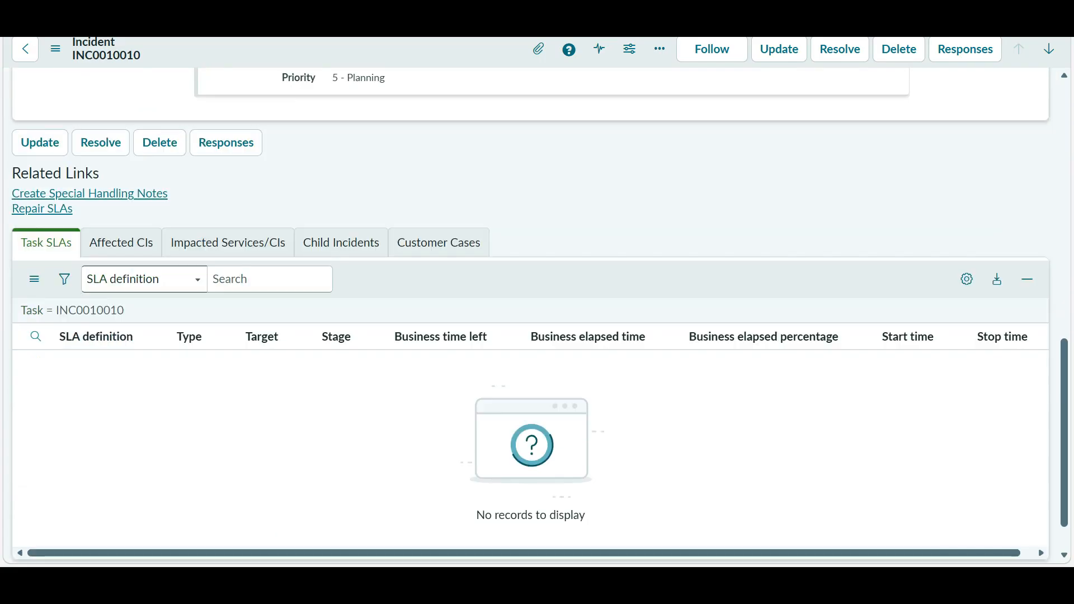
{"action": "scroll", "coordinate": [531, 313], "scroll_direction": "up", "scroll_amount": 15}
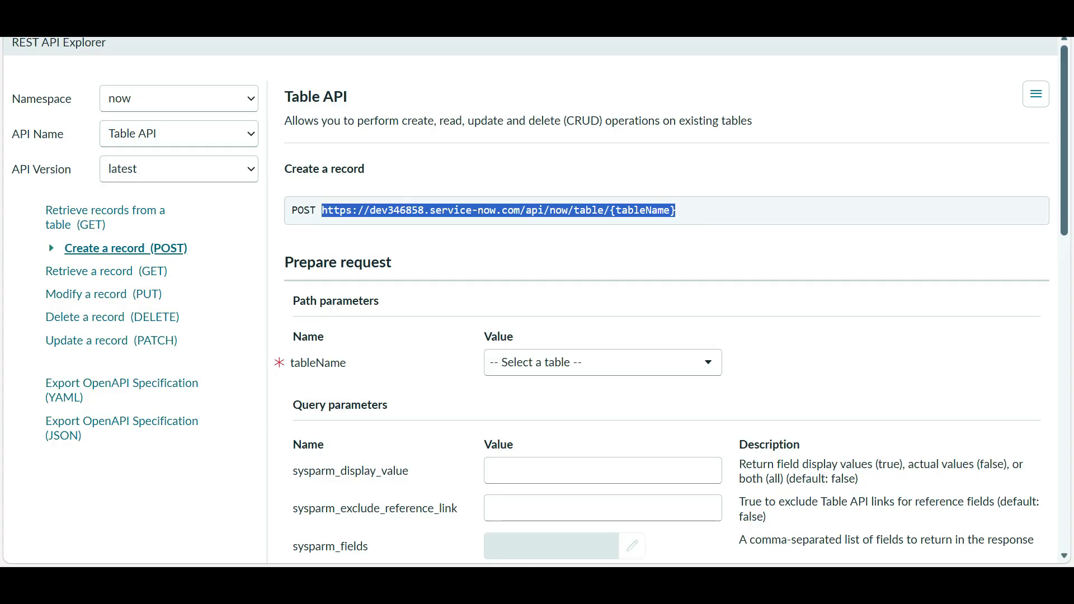
- Add a blank request header row to the REST API Explorer create-record request
{"action": "scroll", "coordinate": [603, 303], "scroll_direction": "down", "scroll_amount": 3}
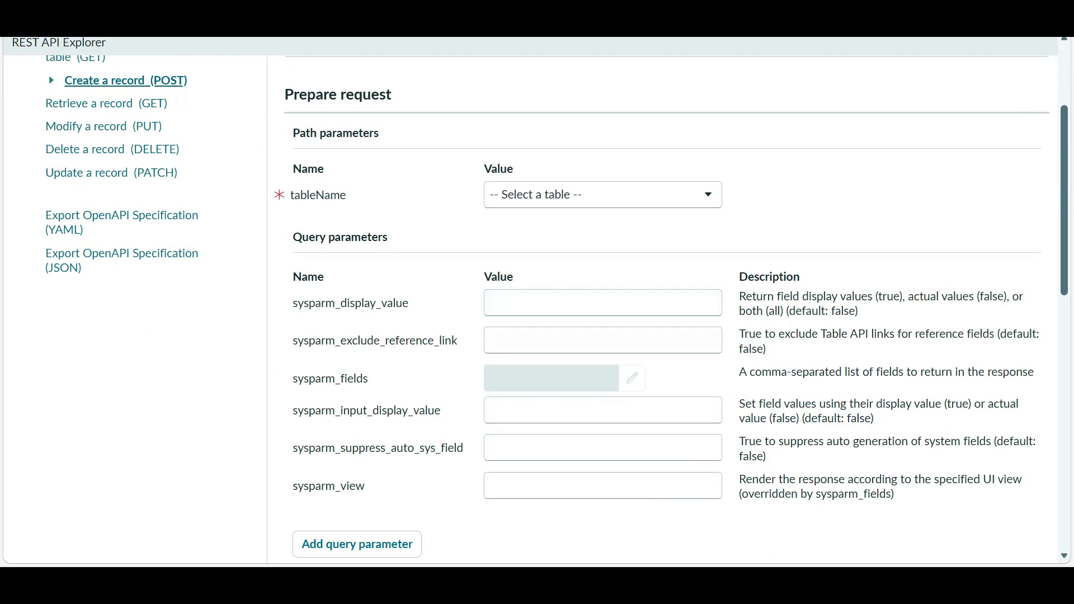
{"action": "scroll", "coordinate": [603, 303], "scroll_direction": "down", "scroll_amount": 10}
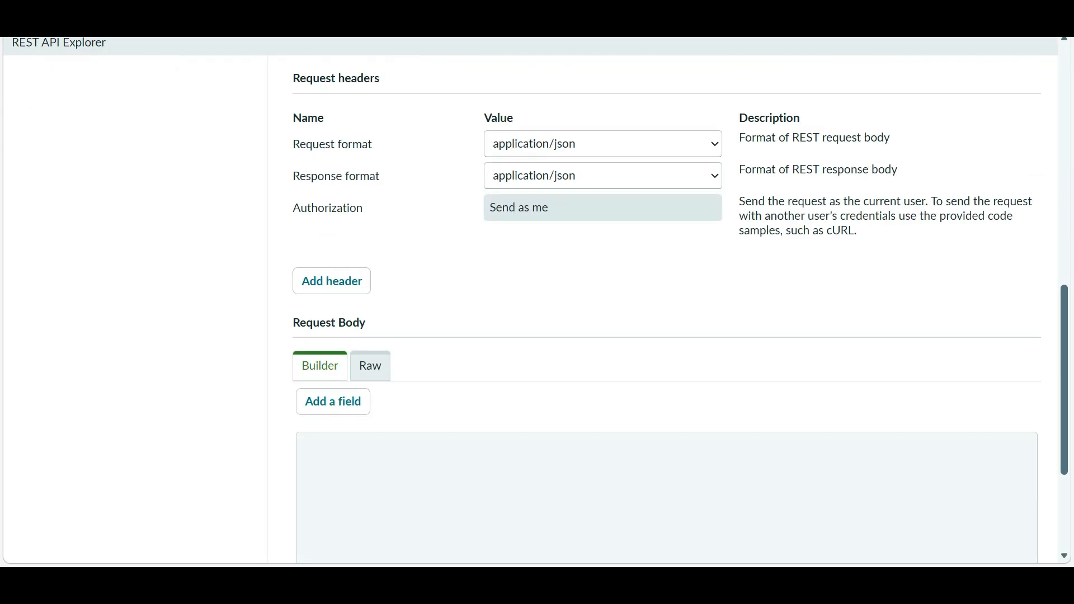
{"action": "scroll", "coordinate": [603, 303], "scroll_direction": "down", "scroll_amount": 3}
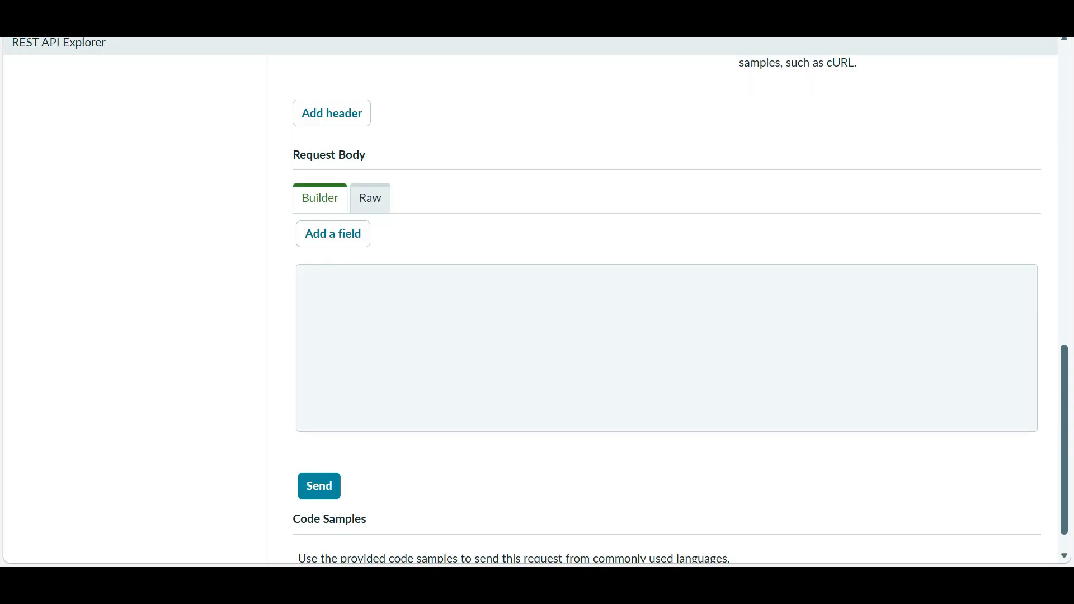
{"action": "scroll", "coordinate": [603, 302], "scroll_direction": "up", "scroll_amount": 3}
{"action": "left_click", "coordinate": [332, 281]}
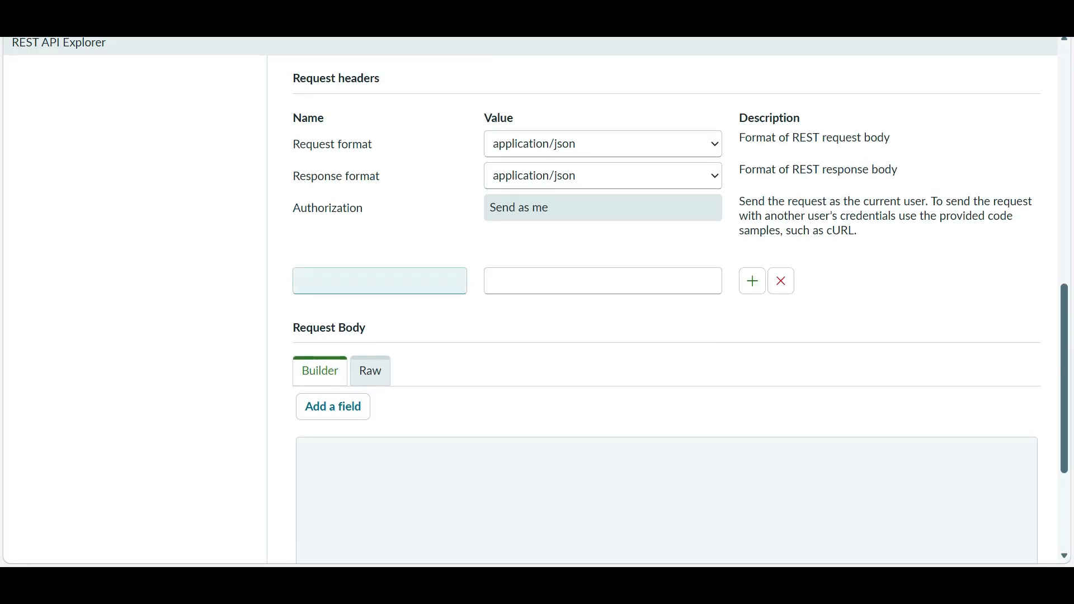
{"action": "left_click", "coordinate": [358, 281]}
{"action": "scroll", "coordinate": [379, 281], "scroll_direction": "down", "scroll_amount": 1}
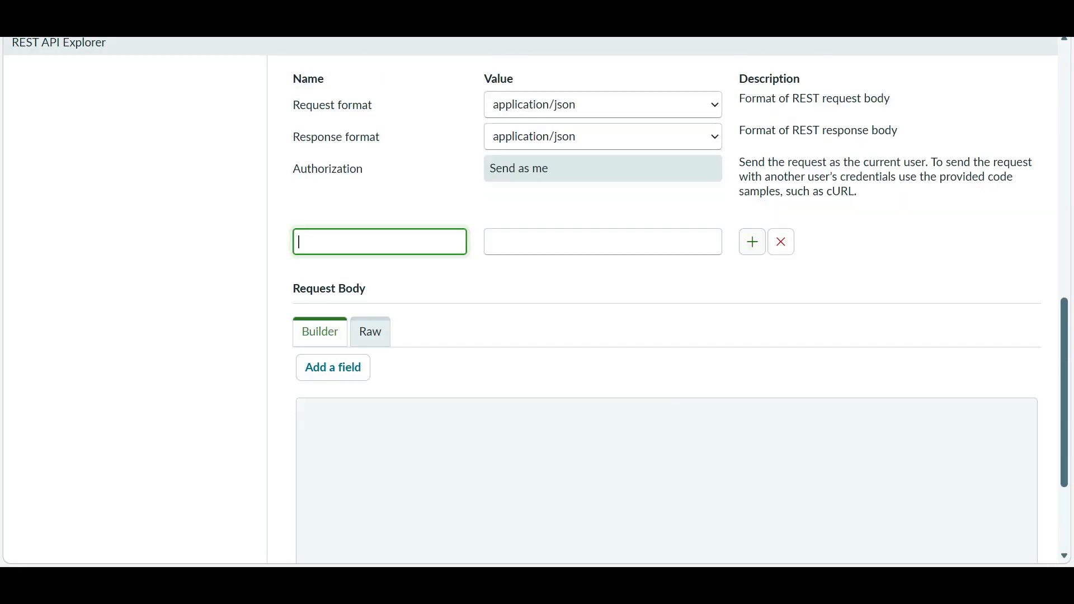
{"action": "scroll", "coordinate": [379, 281], "scroll_direction": "up", "scroll_amount": 12}
- Search 'incide' and set tableName to Incident | incident (incident)
{"action": "left_click", "coordinate": [603, 363]}
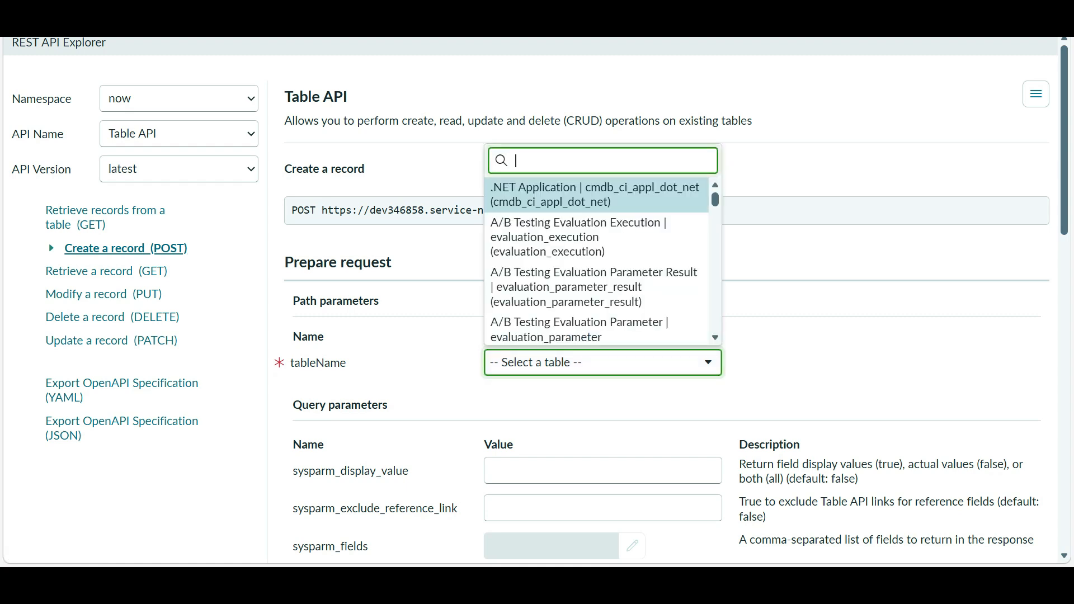
{"action": "type", "text": "incide"}
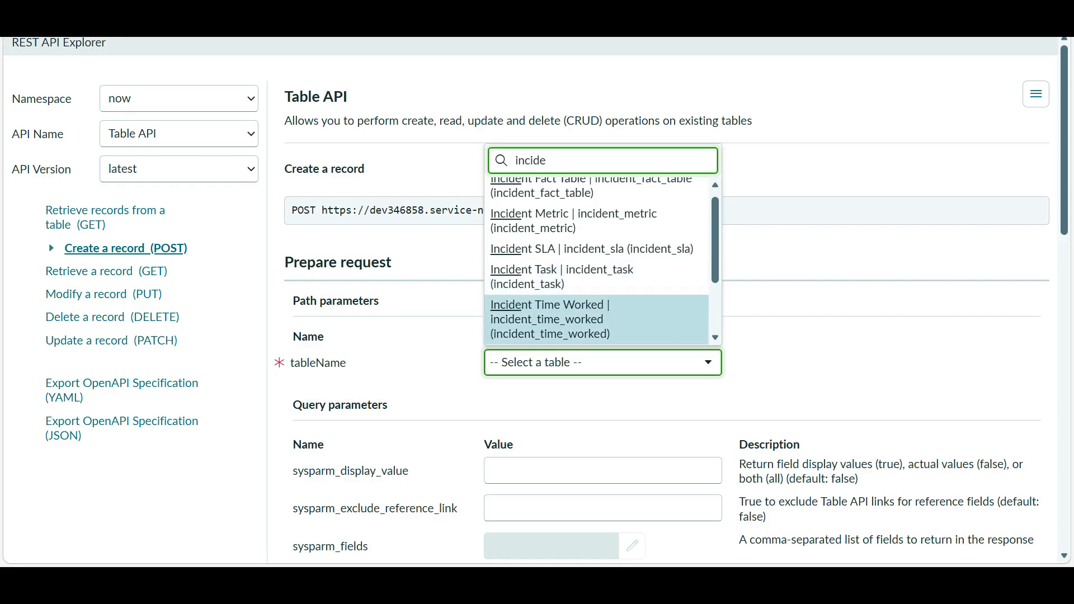
{"action": "scroll", "coordinate": [603, 324], "scroll_direction": "up", "scroll_amount": 1}
{"action": "scroll", "coordinate": [597, 263], "scroll_direction": "down", "scroll_amount": 2}
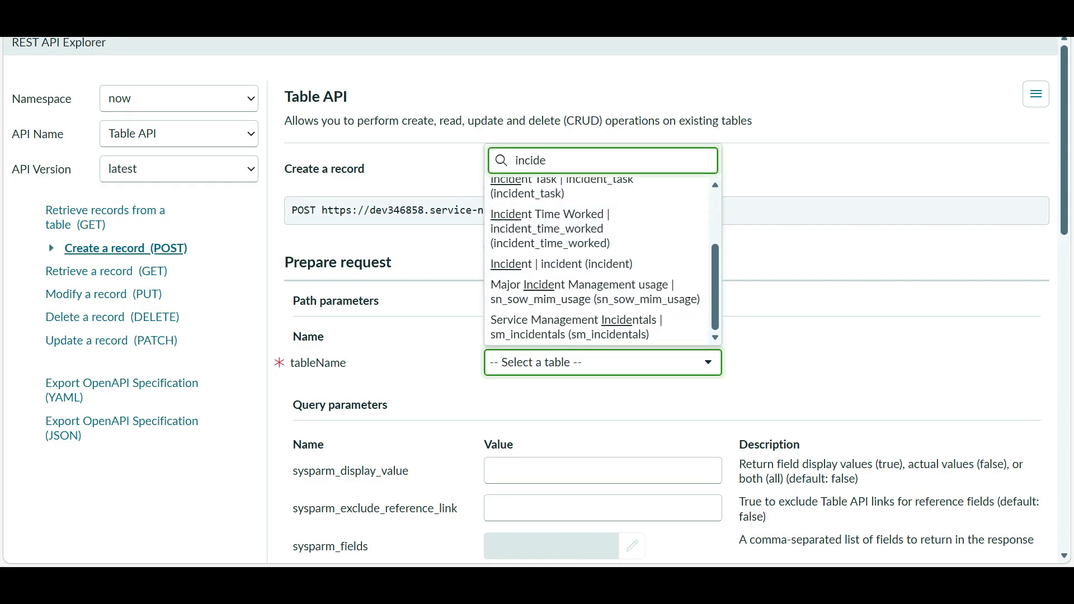
{"action": "scroll", "coordinate": [597, 263], "scroll_direction": "up", "scroll_amount": 1}
{"action": "scroll", "coordinate": [597, 264], "scroll_direction": "down", "scroll_amount": 1}
{"action": "left_click", "coordinate": [597, 264]}
{"action": "scroll", "coordinate": [597, 264], "scroll_direction": "down", "scroll_amount": 3}
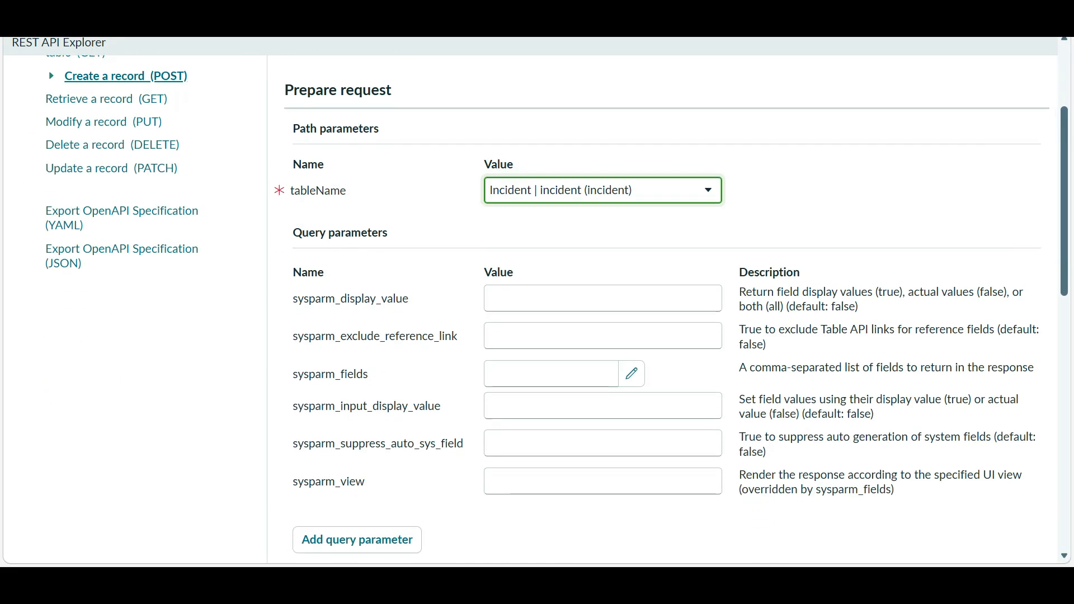
{"action": "scroll", "coordinate": [597, 264], "scroll_direction": "down", "scroll_amount": 5}
{"action": "scroll", "coordinate": [597, 264], "scroll_direction": "up", "scroll_amount": 8}
{"action": "scroll", "coordinate": [597, 263], "scroll_direction": "down", "scroll_amount": 12}
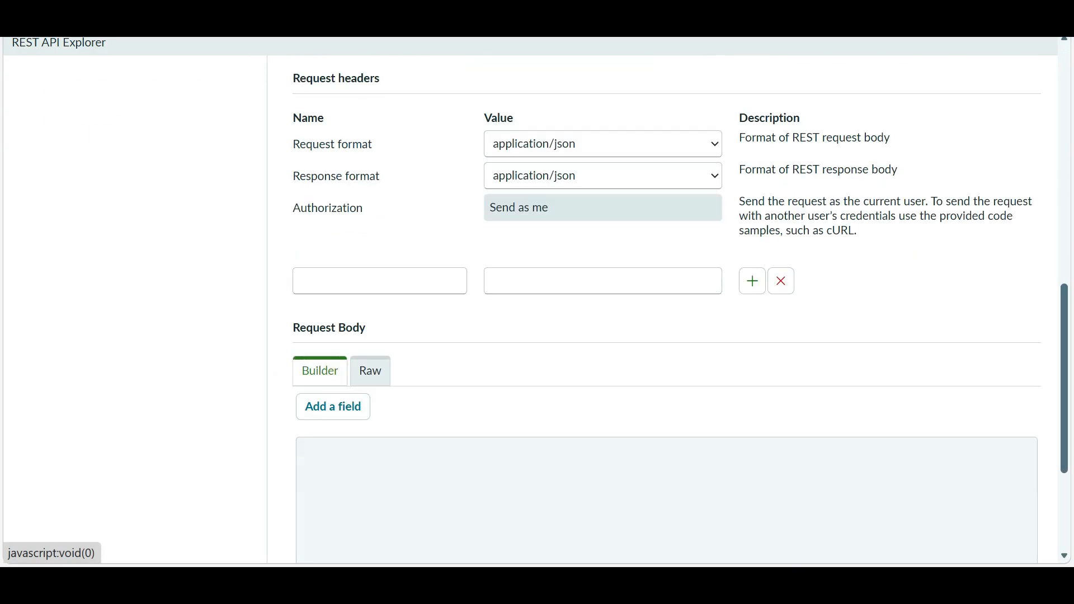
{"action": "left_click", "coordinate": [380, 281]}
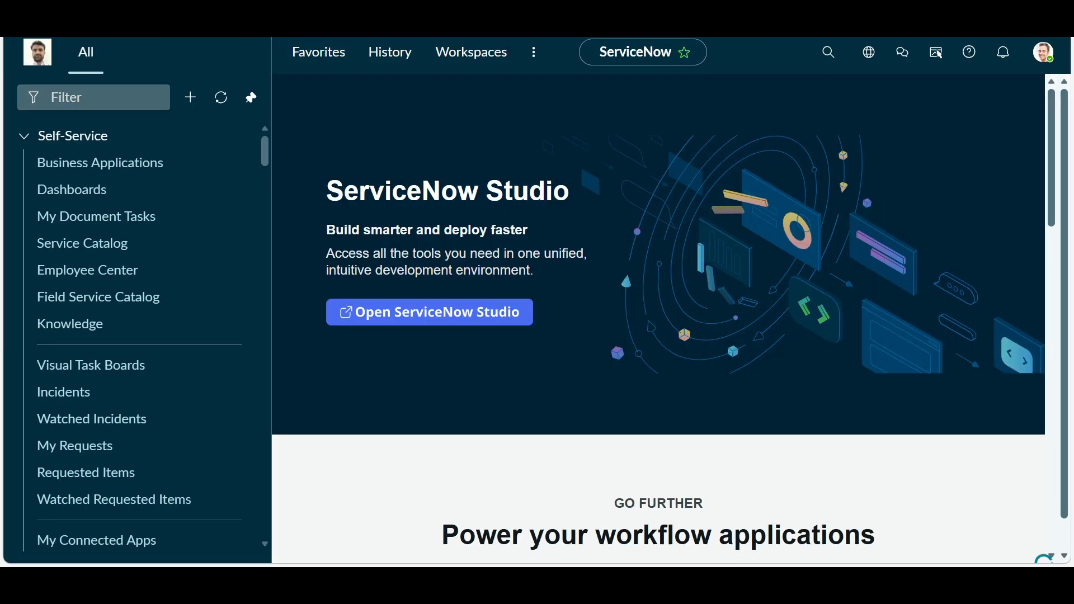
- Open incident INC0010010 from Incident > All and confirm the Caller field's column name is caller_id
{"action": "type", "text": "in"}
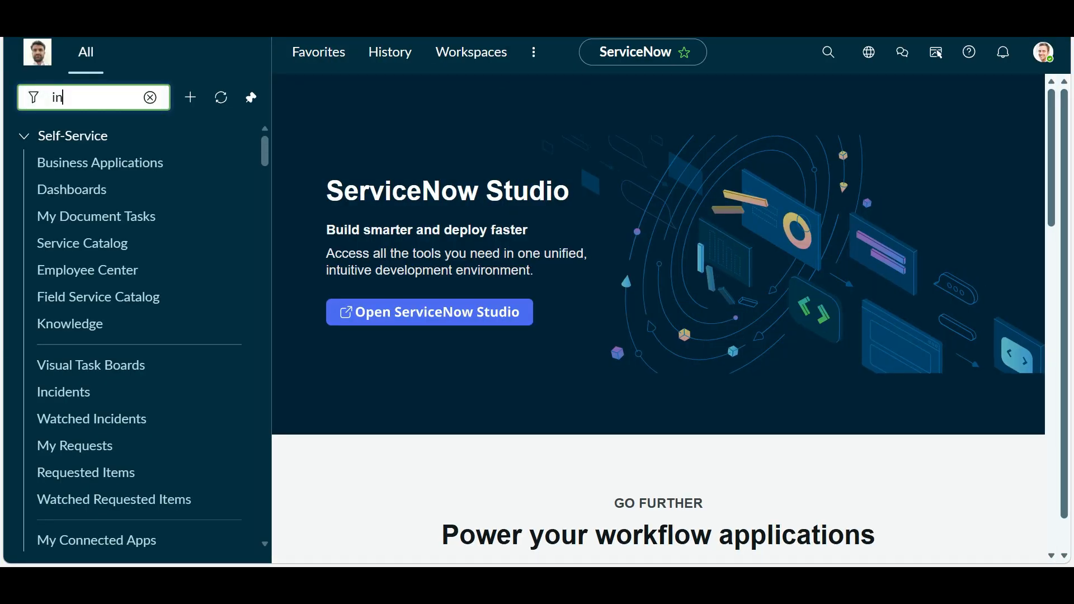
{"action": "type", "text": "cident"}
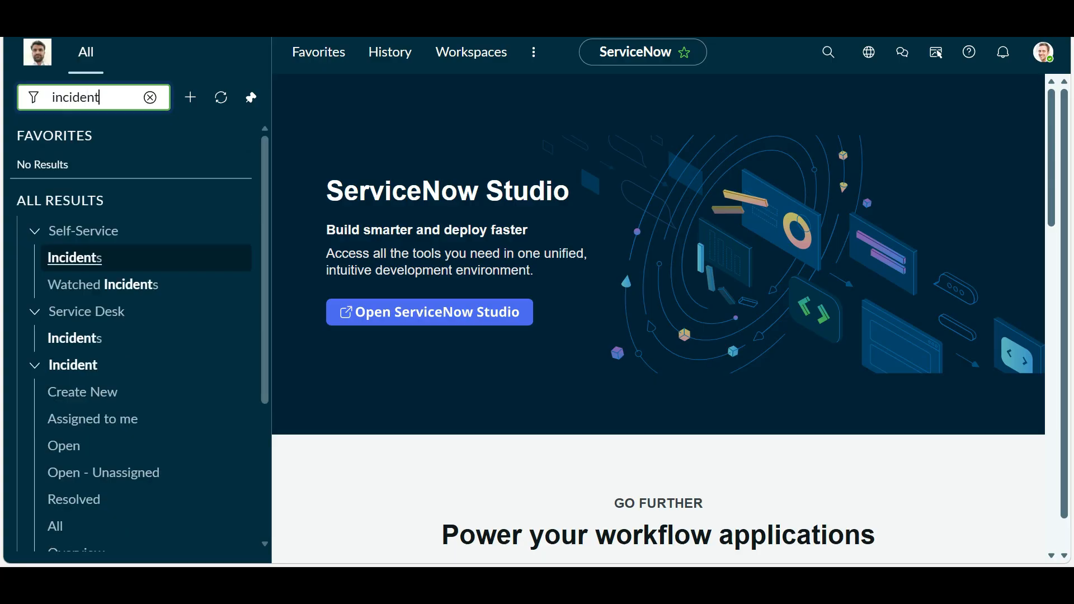
{"action": "left_click", "coordinate": [61, 526]}
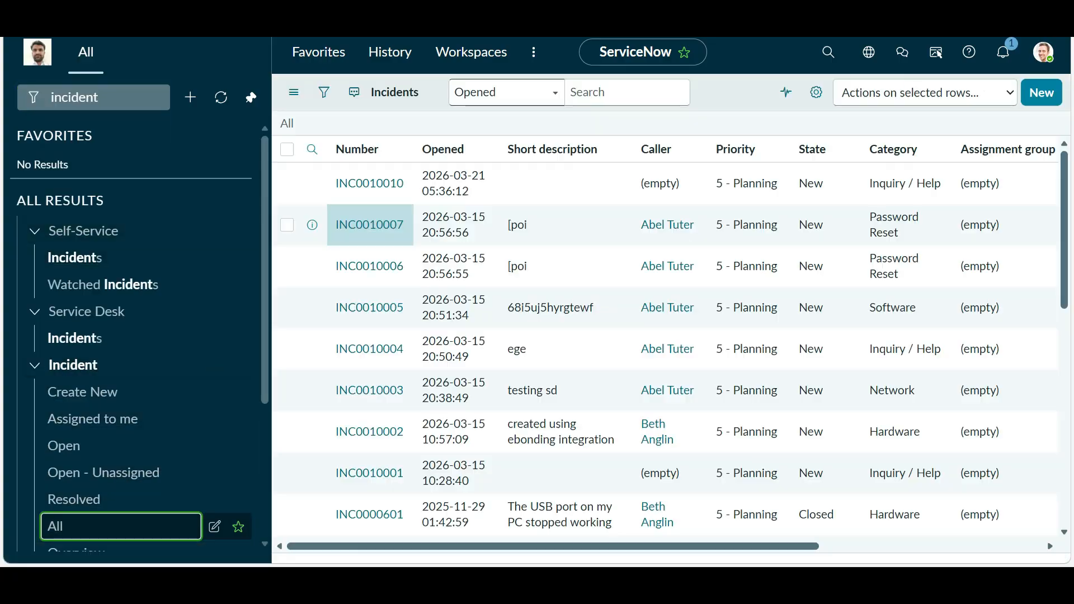
{"action": "left_click", "coordinate": [369, 184]}
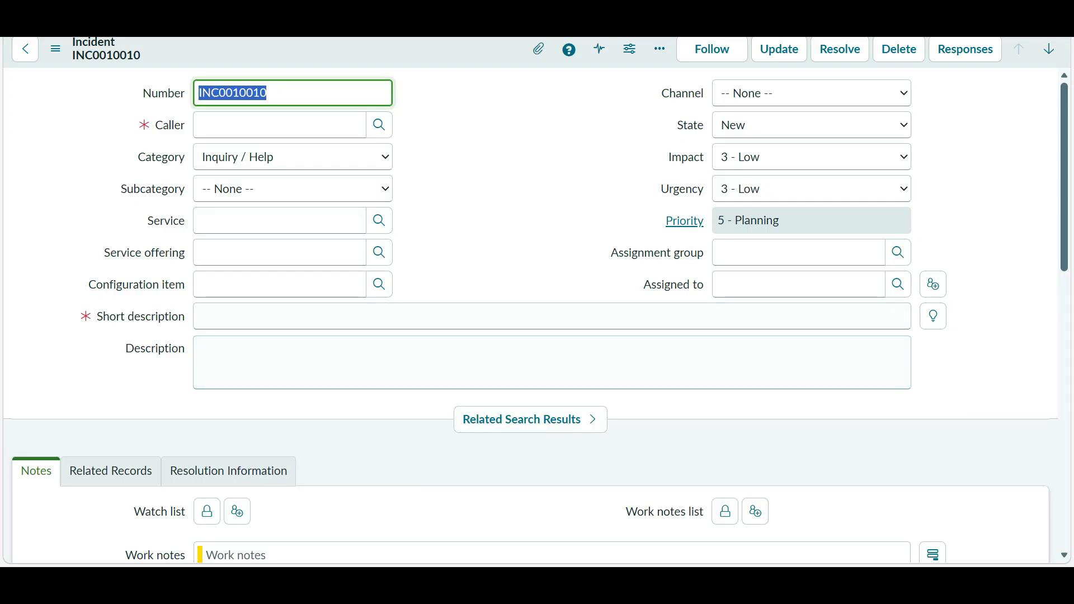
{"action": "right_click", "coordinate": [169, 126]}
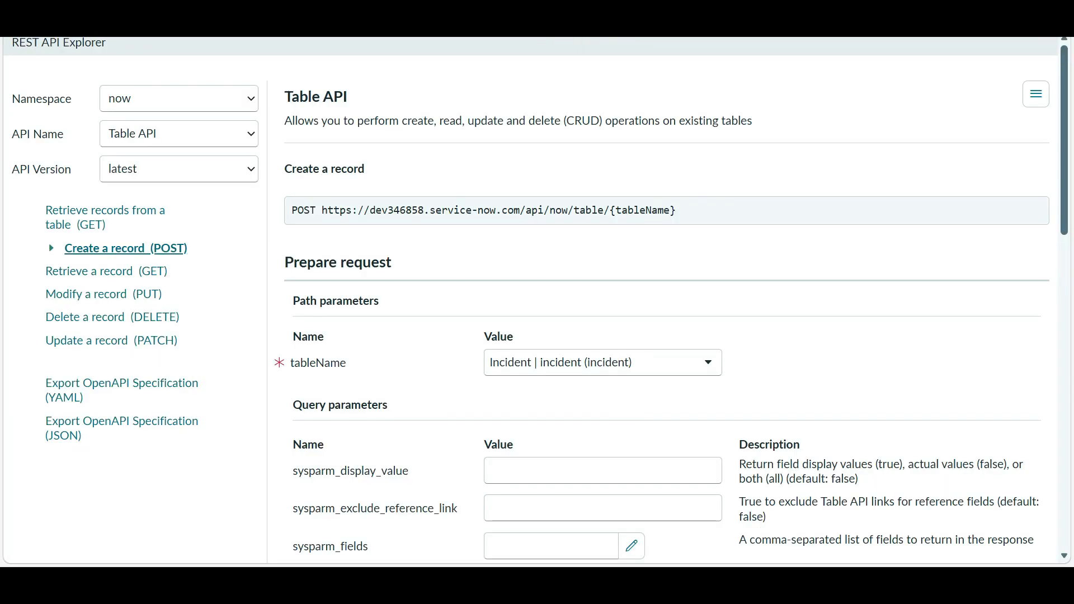
{"action": "scroll", "coordinate": [660, 302], "scroll_direction": "down", "scroll_amount": 10}
- Add request header rows named short_description and category alongside caller_id
{"action": "left_click", "coordinate": [603, 281]}
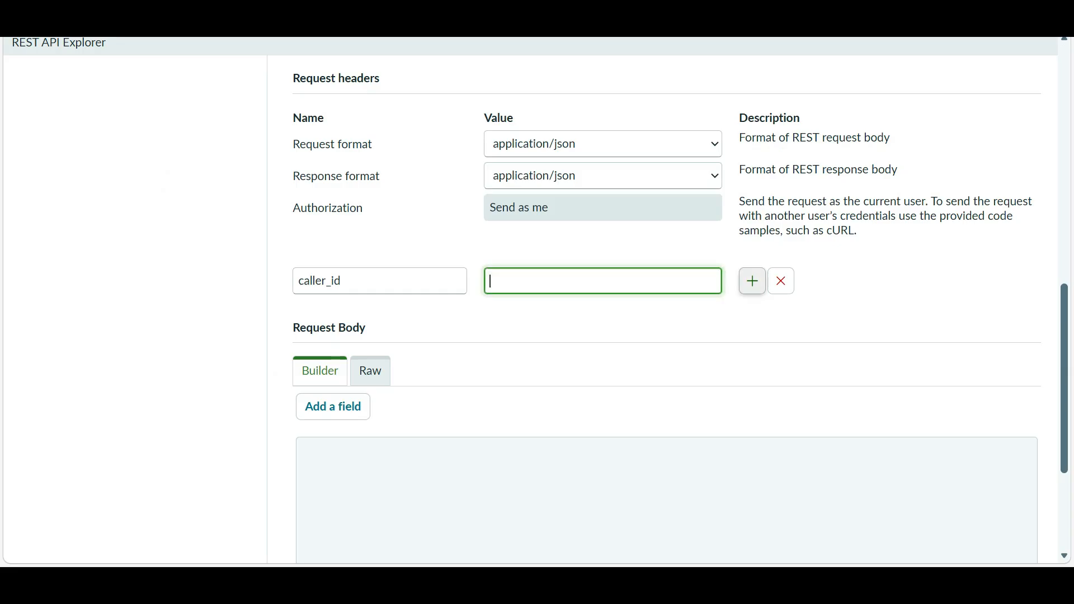
{"action": "left_click", "coordinate": [753, 281]}
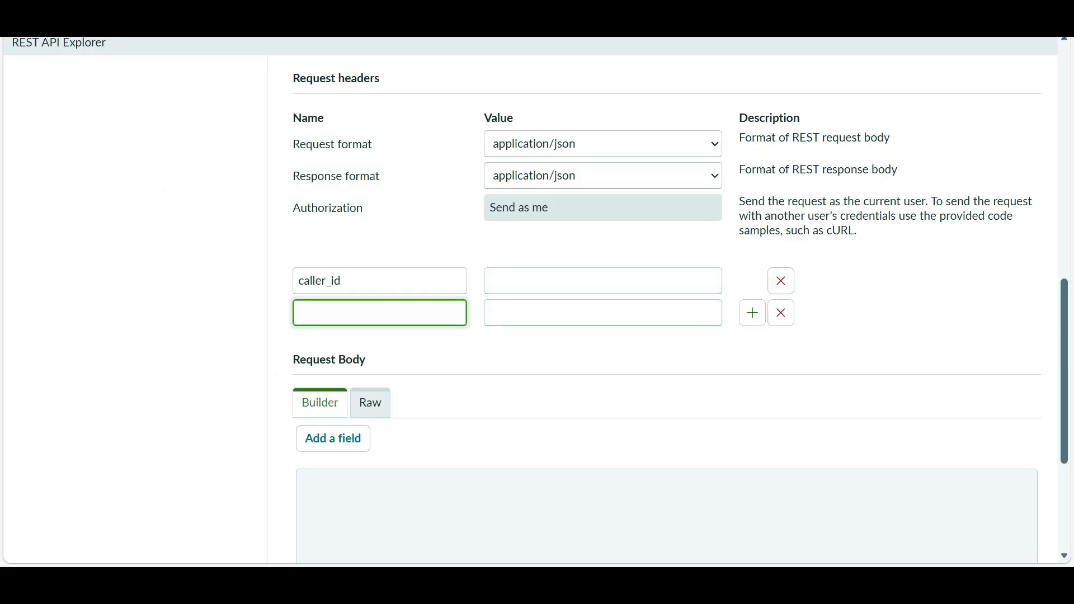
{"action": "type", "text": "short_description"}
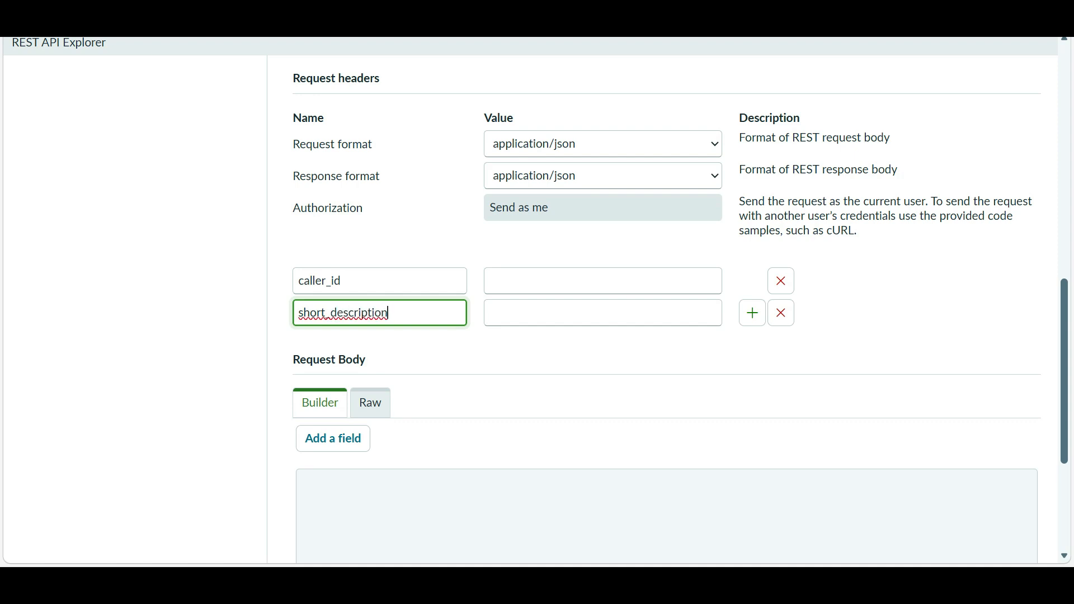
{"action": "left_click", "coordinate": [753, 313]}
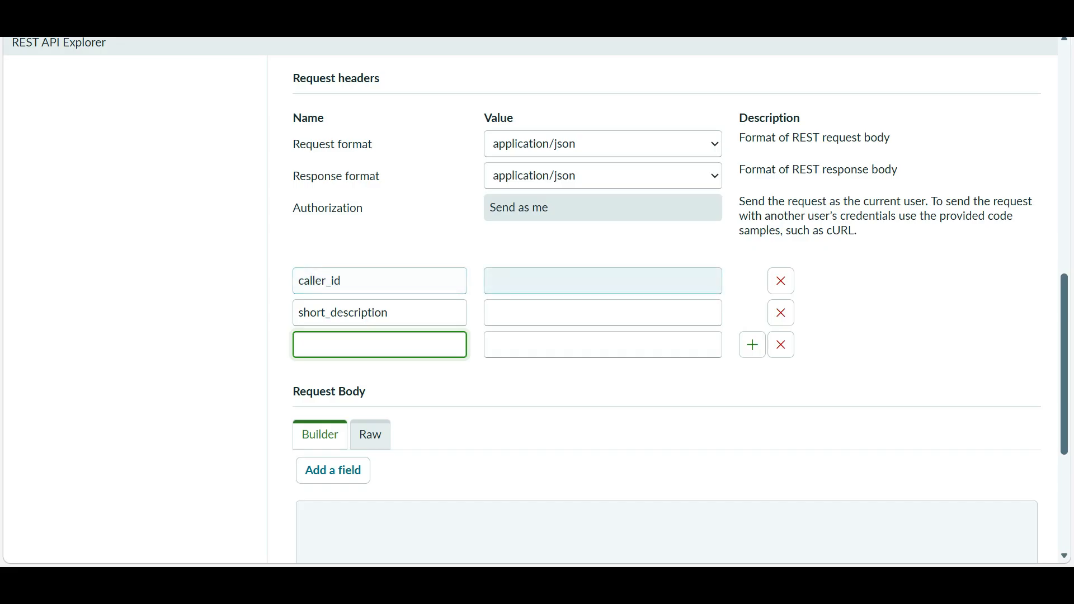
{"action": "left_click", "coordinate": [560, 281]}
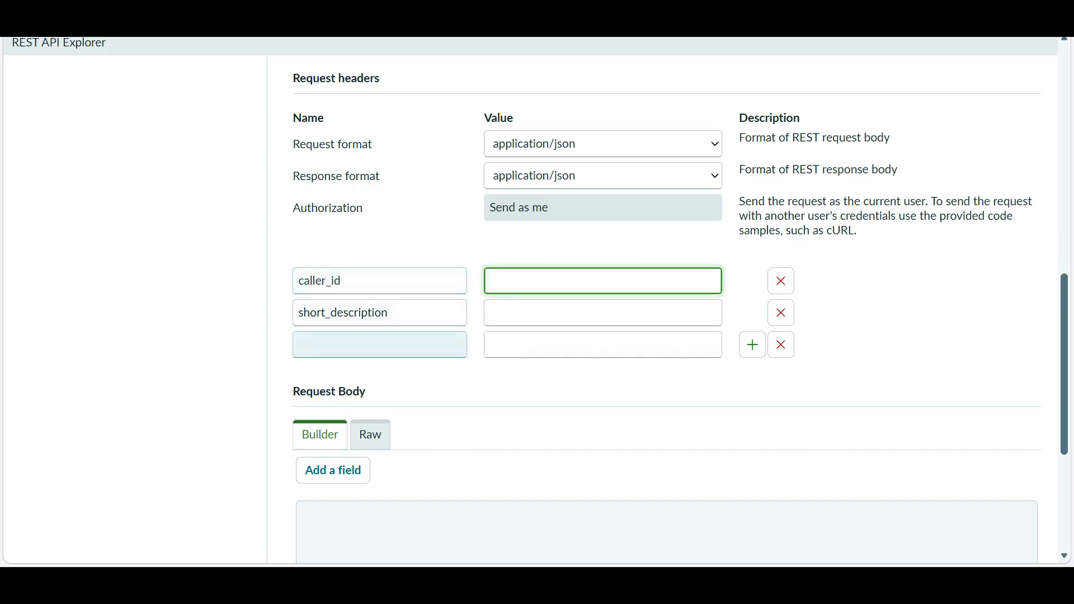
{"action": "left_click", "coordinate": [379, 345]}
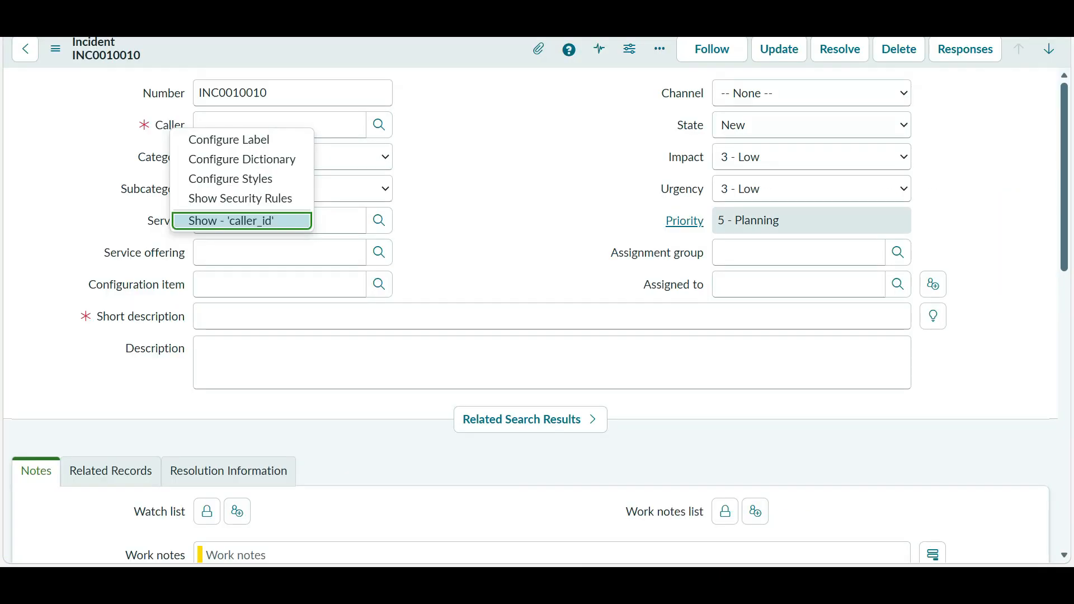
{"action": "left_click", "coordinate": [493, 201]}
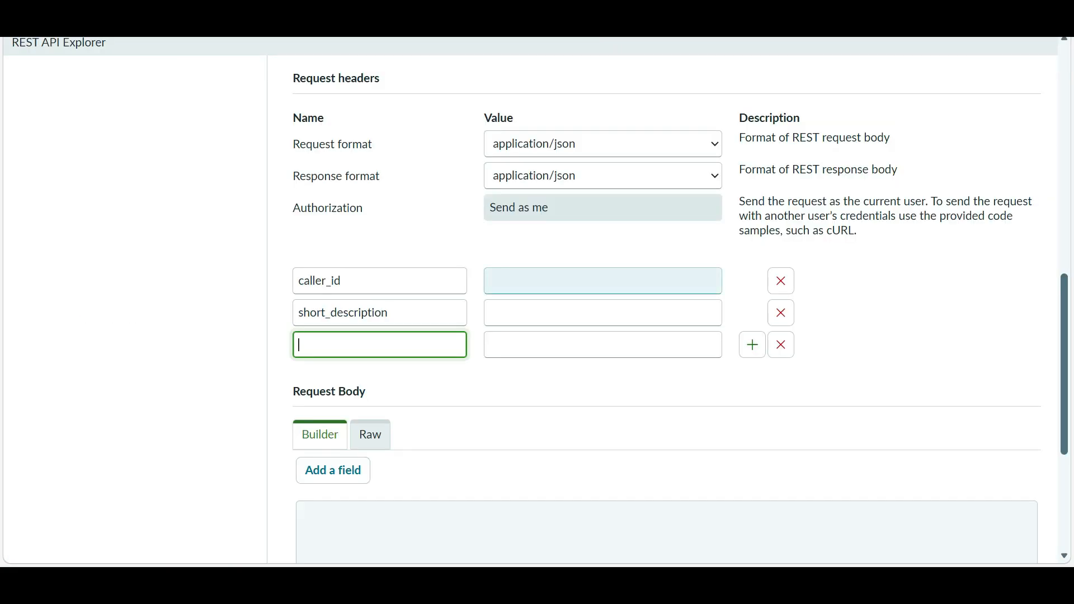
{"action": "type", "text": "category"}
{"action": "scroll", "coordinate": [333, 470], "scroll_direction": "down", "scroll_amount": 3}
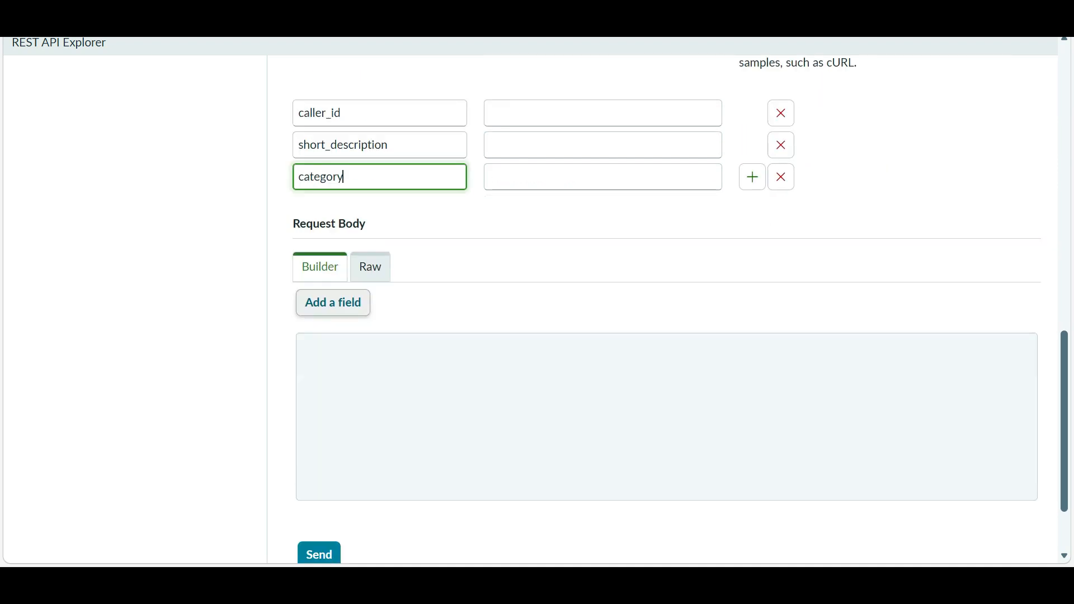
- Add a request body field row and delete the caller_id, short_description and category header rows
{"action": "left_click", "coordinate": [333, 302]}
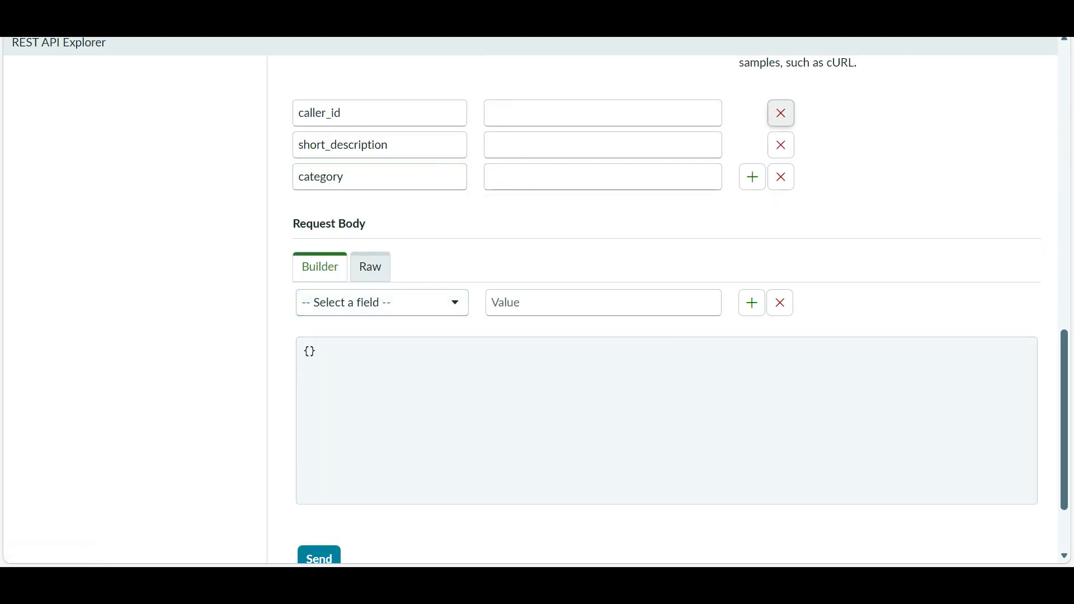
{"action": "left_click", "coordinate": [781, 113]}
{"action": "left_click", "coordinate": [781, 113]}
{"action": "left_click", "coordinate": [781, 113]}
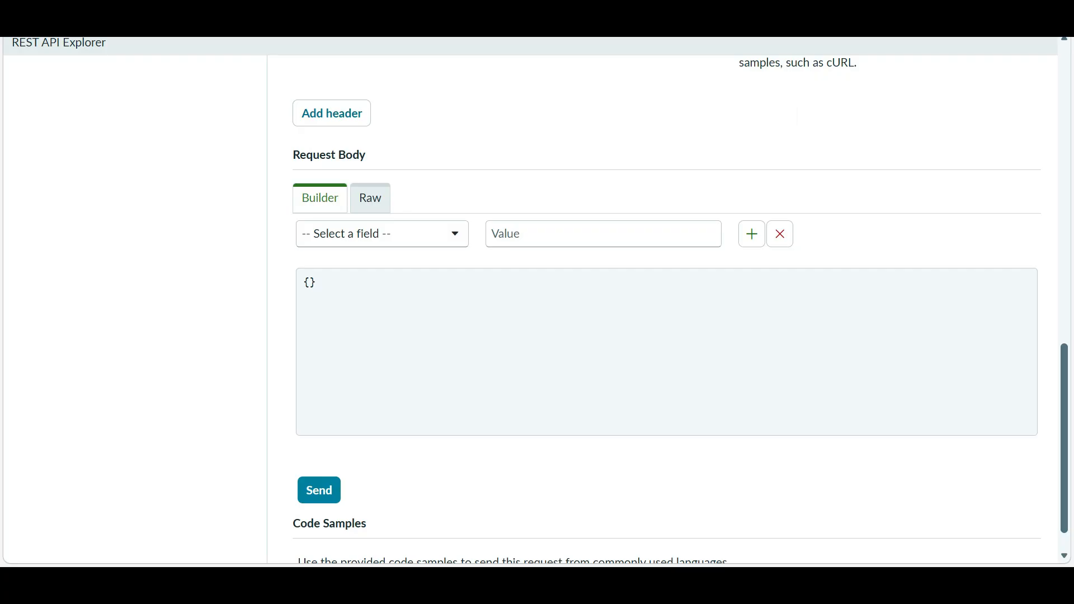
- Choose Caller as the request body field, leaving its value blank
{"action": "left_click", "coordinate": [382, 234]}
{"action": "key", "text": "Escape"}
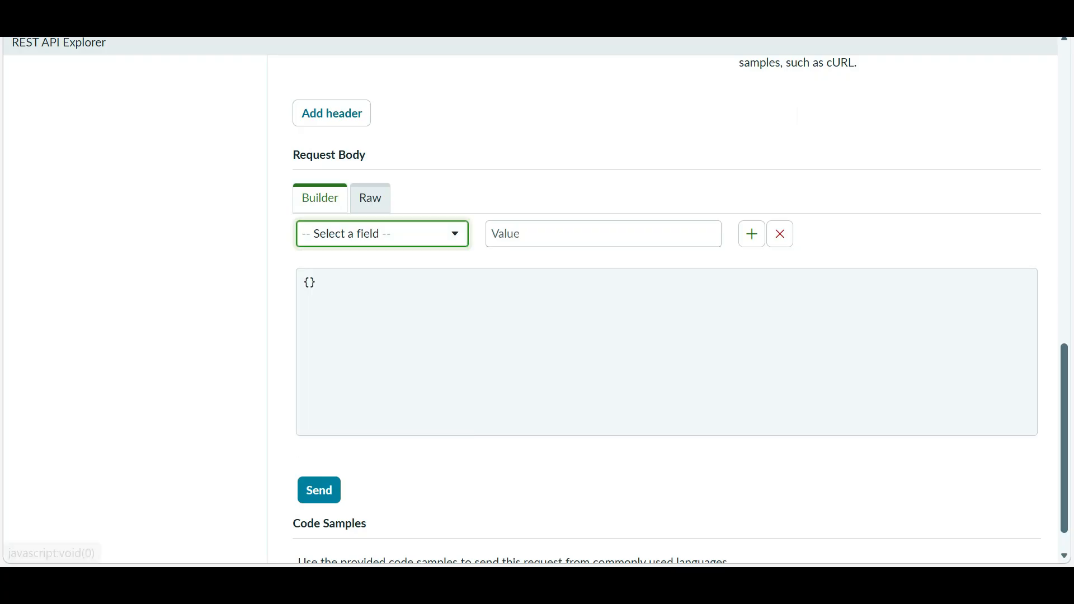
{"action": "left_click", "coordinate": [382, 234]}
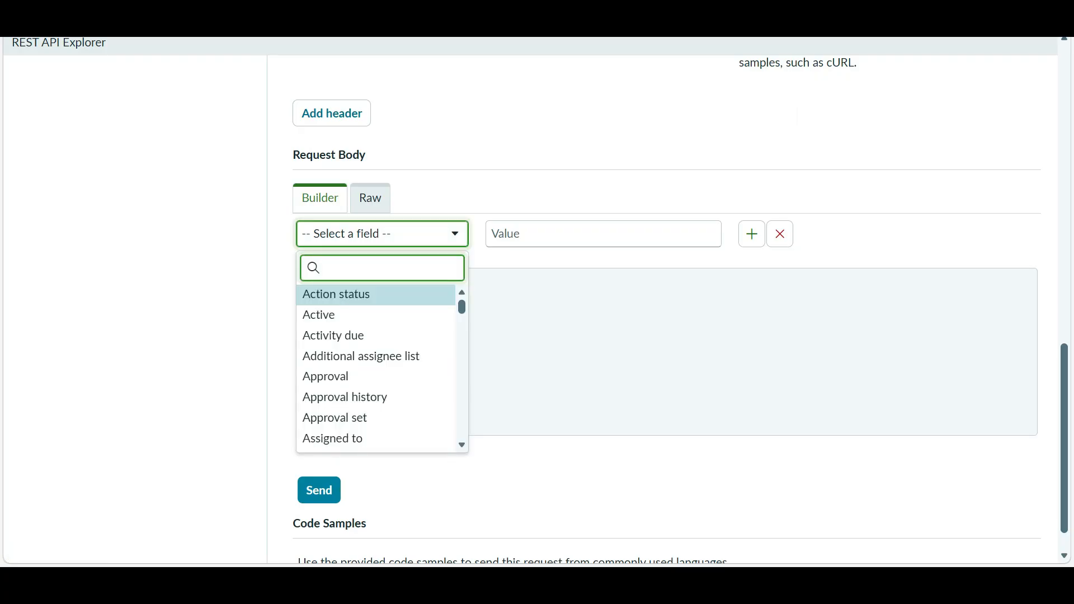
{"action": "type", "text": "ca"}
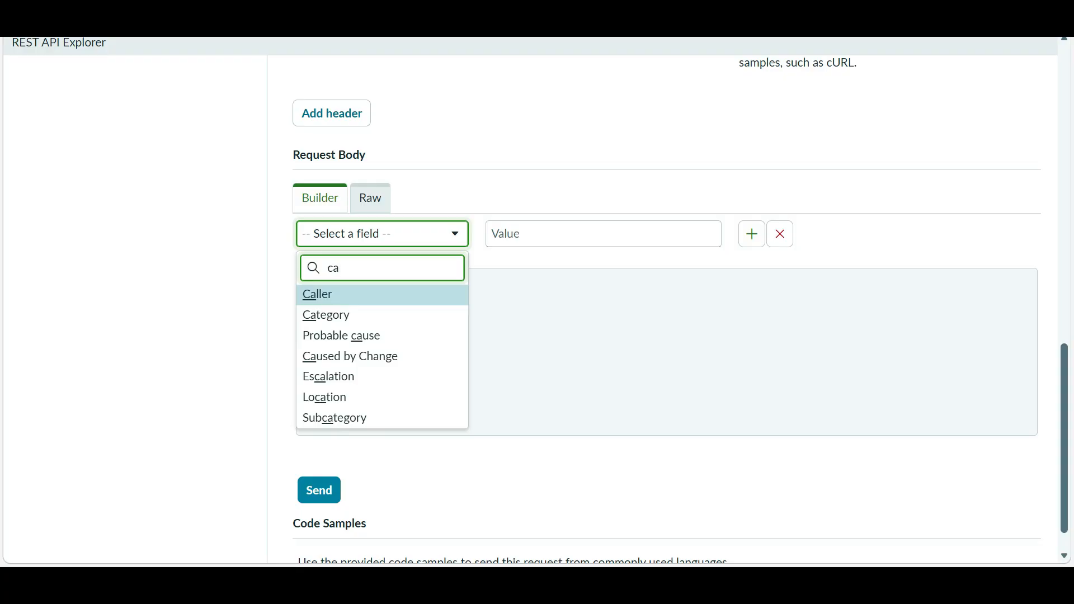
{"action": "key", "text": "Return"}
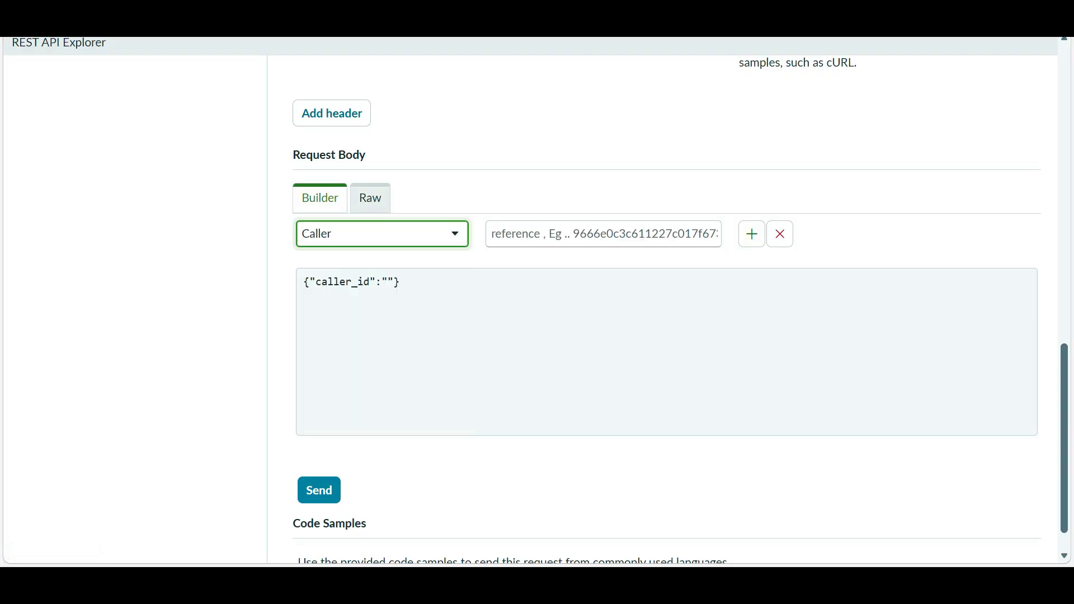
{"action": "scroll", "coordinate": [358, 274], "scroll_direction": "up", "scroll_amount": 3}
{"action": "scroll", "coordinate": [559, 238], "scroll_direction": "down", "scroll_amount": 3}
- Pick a user from the Caller lookup on incident INC0010010
{"action": "left_click", "coordinate": [560, 233]}
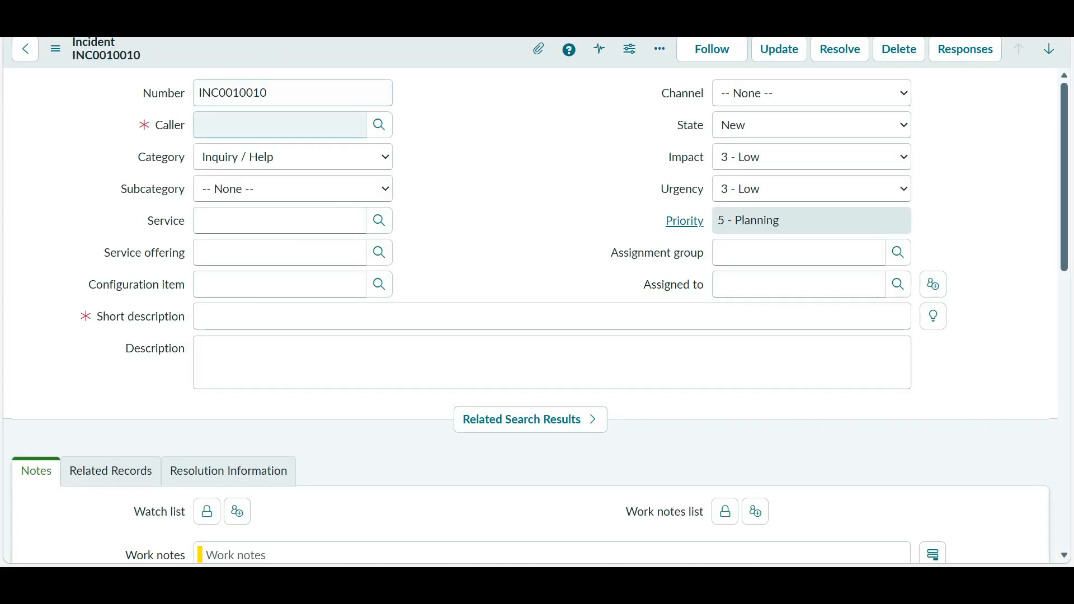
{"action": "left_click", "coordinate": [279, 124]}
{"action": "left_click", "coordinate": [379, 124]}
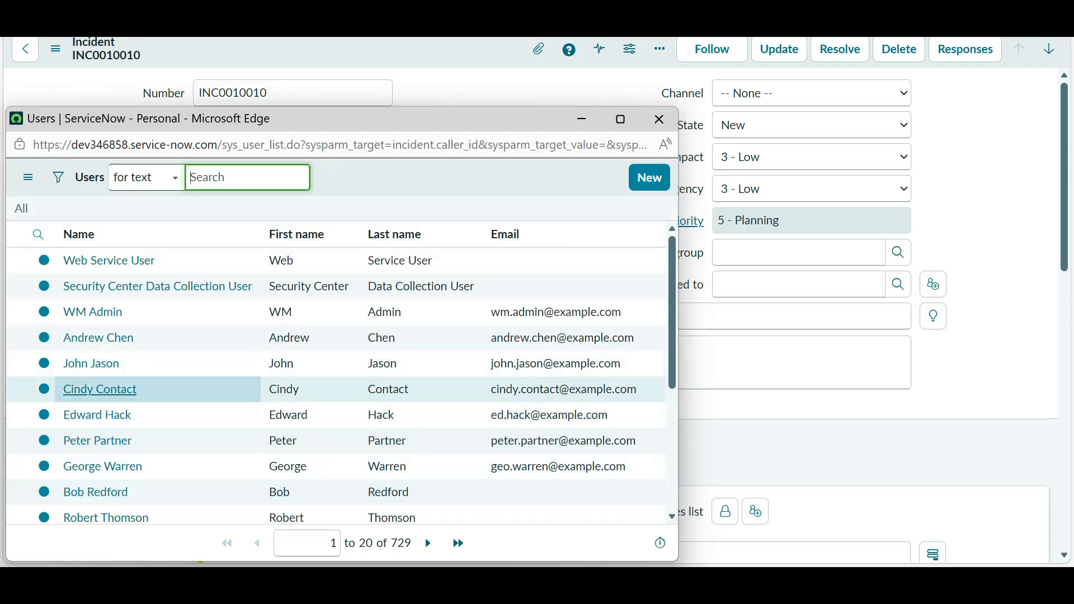
{"action": "left_click", "coordinate": [98, 338]}
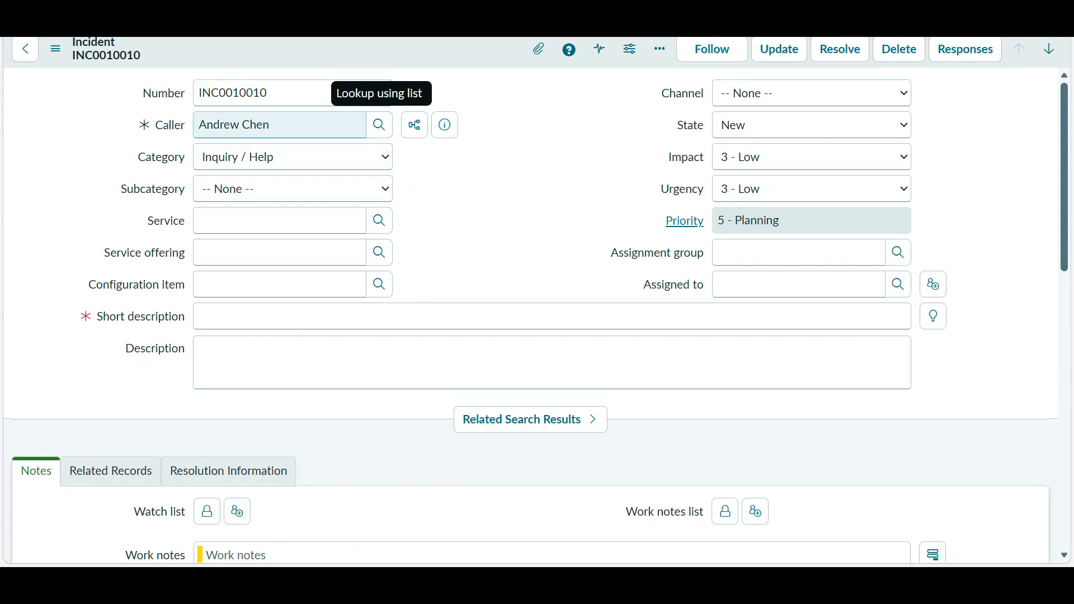
- Check caller_id's dictionary details and reveal the caller's sys_id value with SN Utils
{"action": "right_click", "coordinate": [168, 126]}
{"action": "key", "text": "Return"}
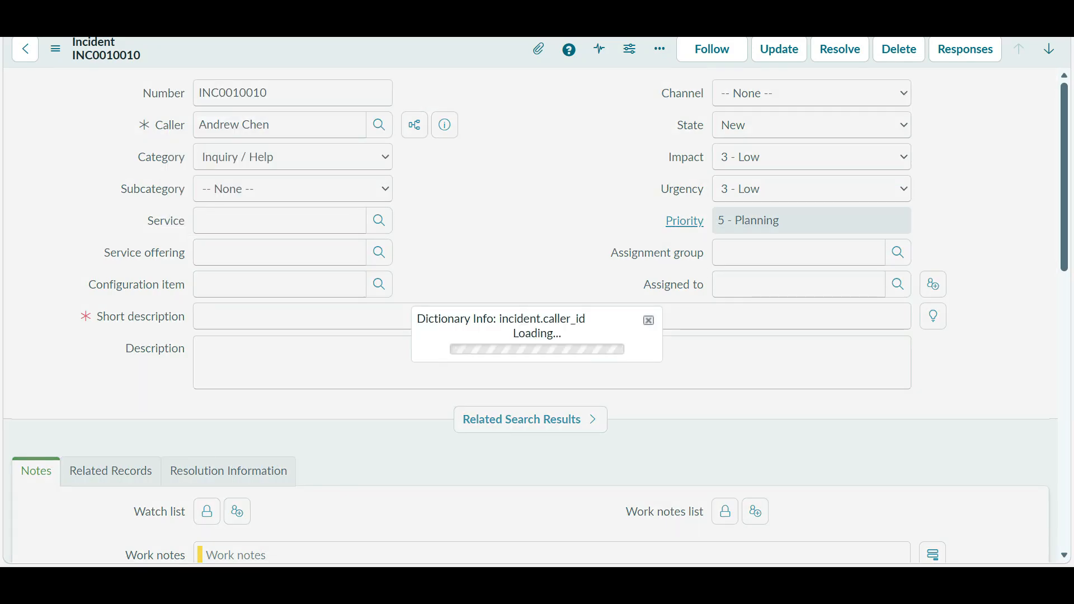
{"action": "key", "text": "Escape"}
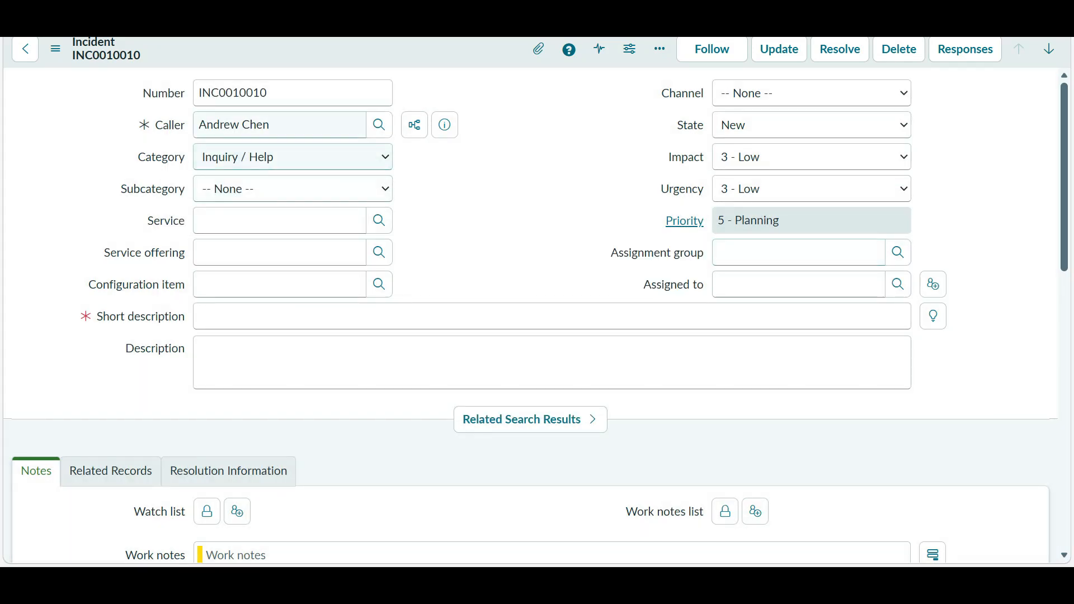
{"action": "double_click", "coordinate": [170, 124]}
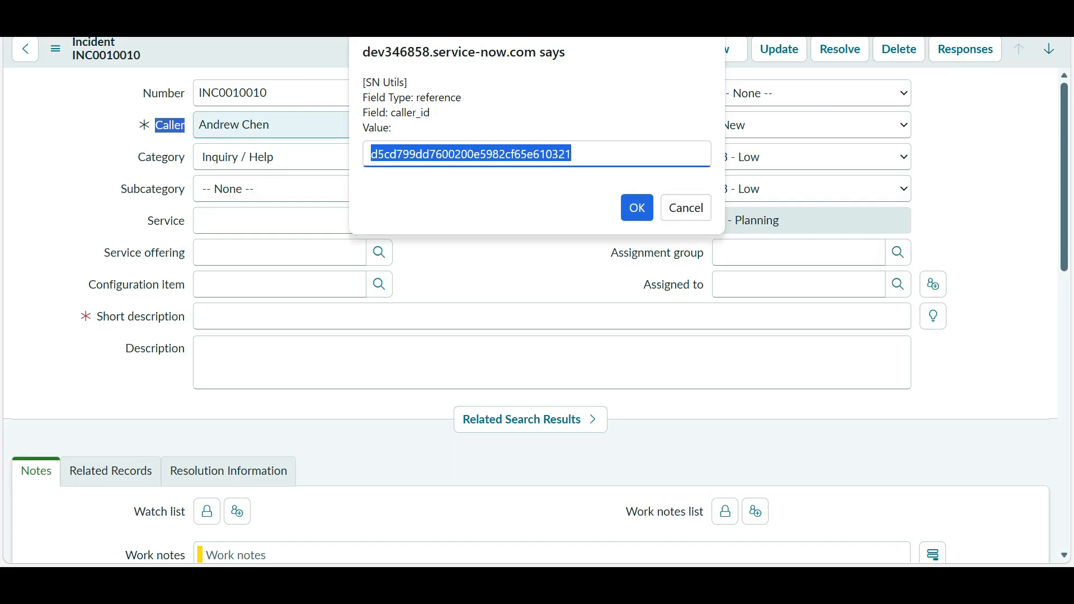
{"action": "key", "text": "Return"}
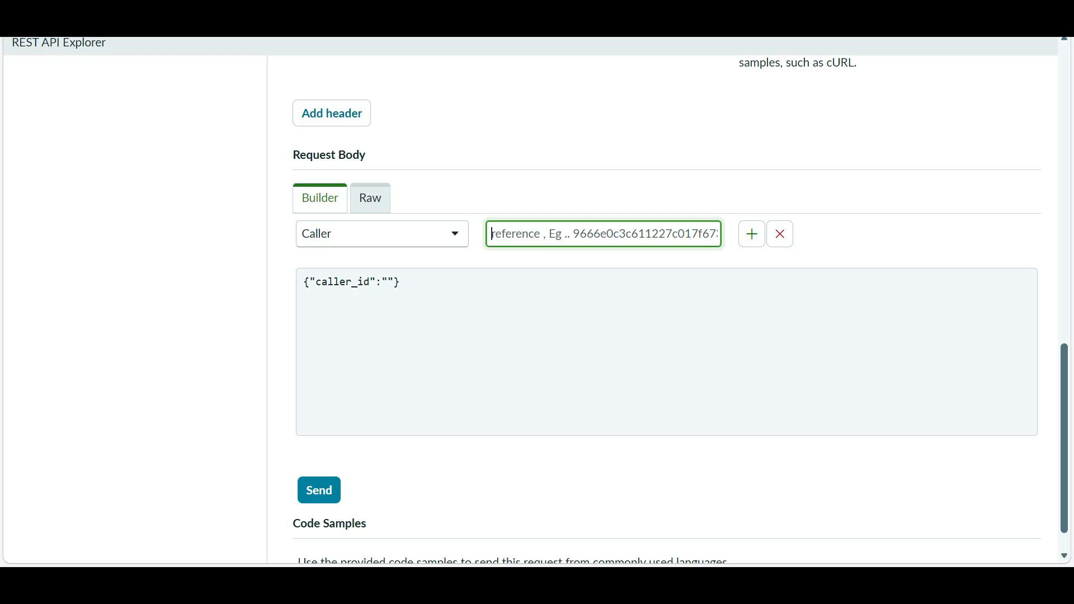
- Paste the caller's sys_id into caller_id and add Short Description and Category body fields
{"action": "type", "text": "d5cd799dd7600200e5982cf65e610321"}
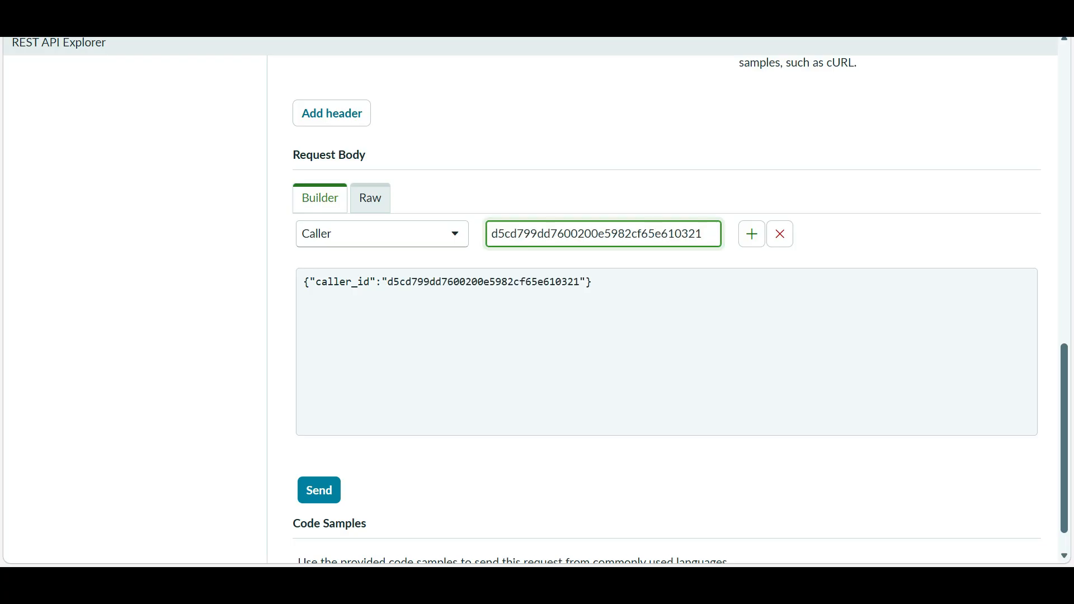
{"action": "left_click", "coordinate": [752, 234]}
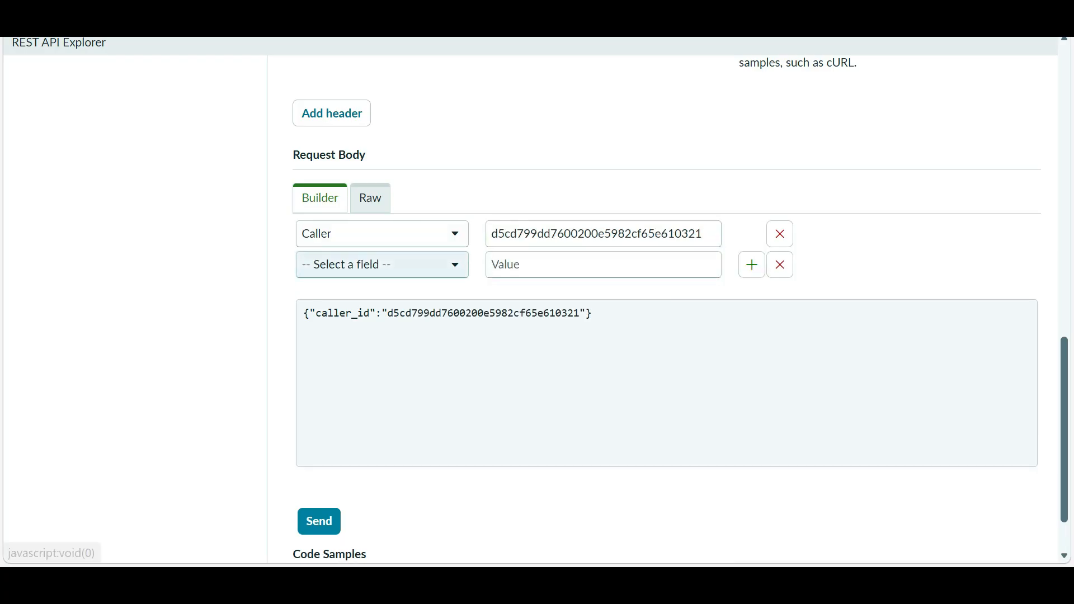
{"action": "left_click", "coordinate": [382, 265]}
{"action": "type", "text": "sh"}
{"action": "key", "text": "Return"}
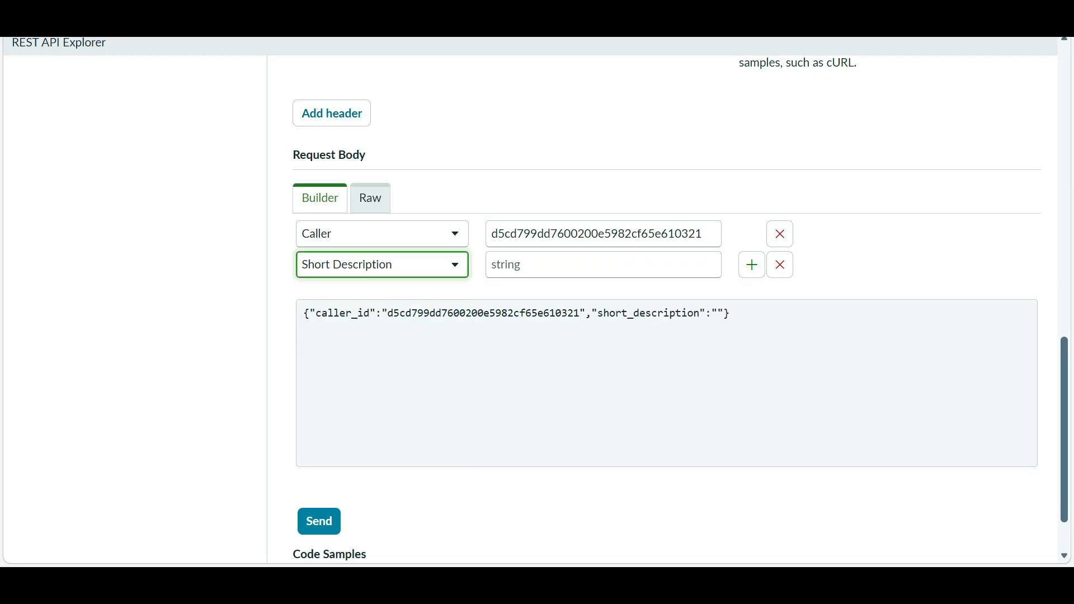
{"action": "left_click", "coordinate": [751, 265]}
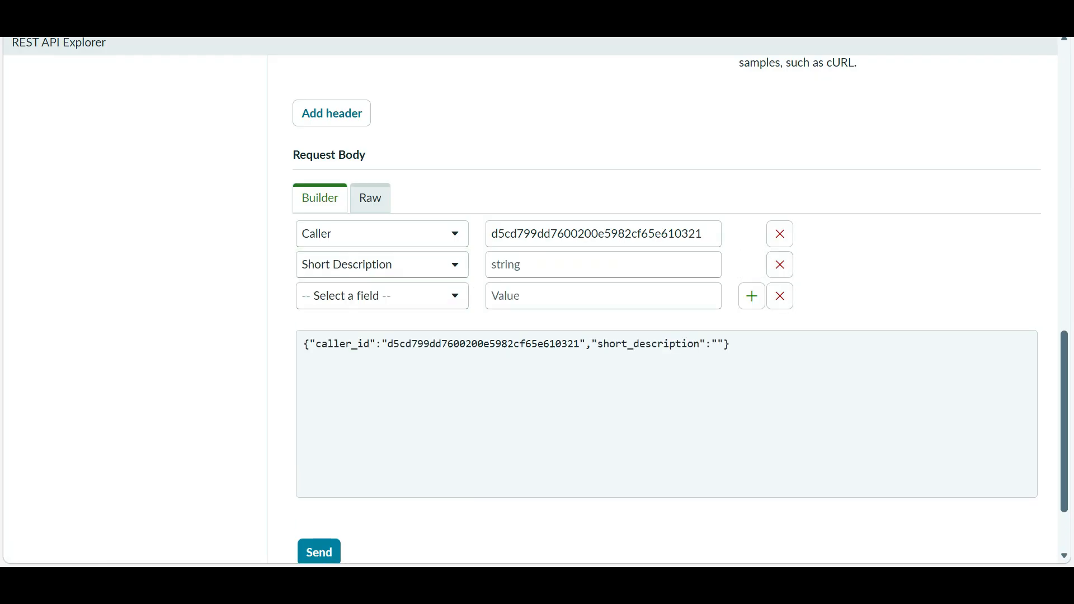
{"action": "left_click", "coordinate": [383, 296]}
{"action": "type", "text": "cate"}
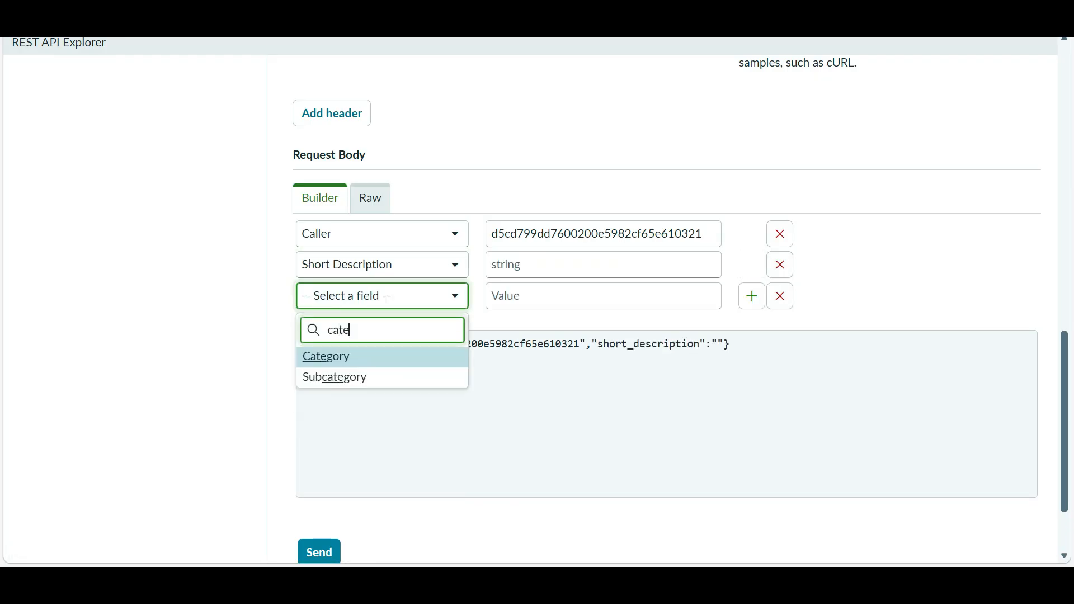
{"action": "key", "text": "Return"}
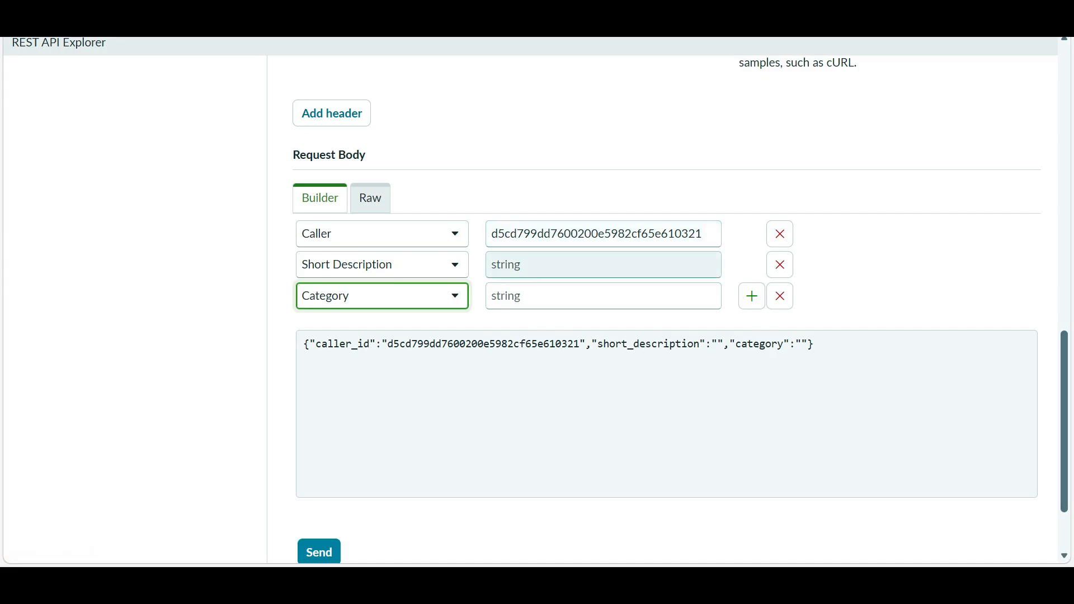
- Enter short description 'My LearnIT Test' and category 'software', then copy the generated JSON body
{"action": "left_click", "coordinate": [560, 264]}
{"action": "type", "text": "My"}
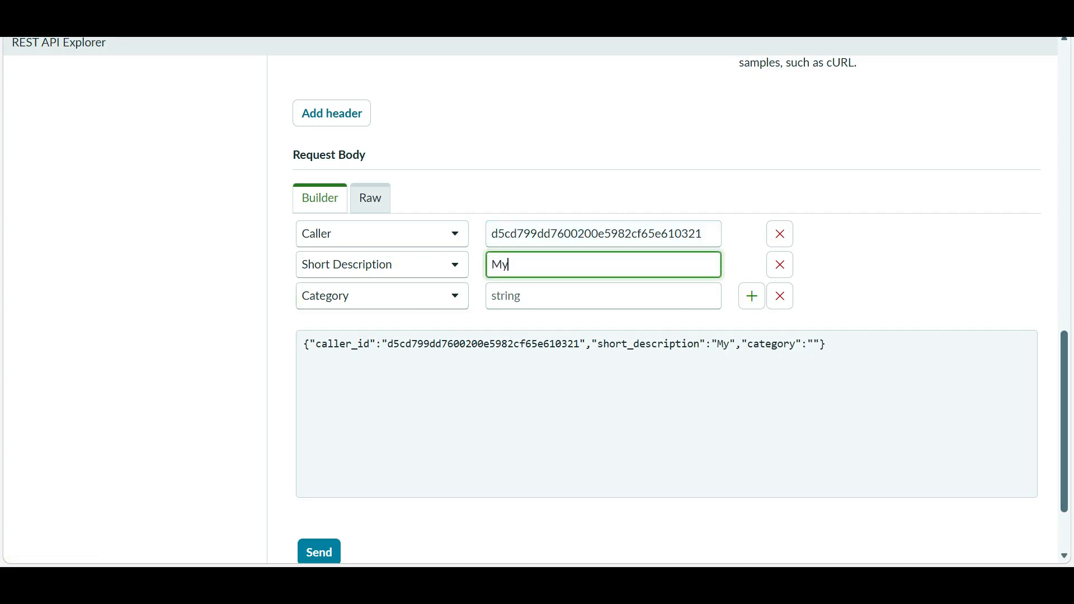
{"action": "type", "text": " Lear"}
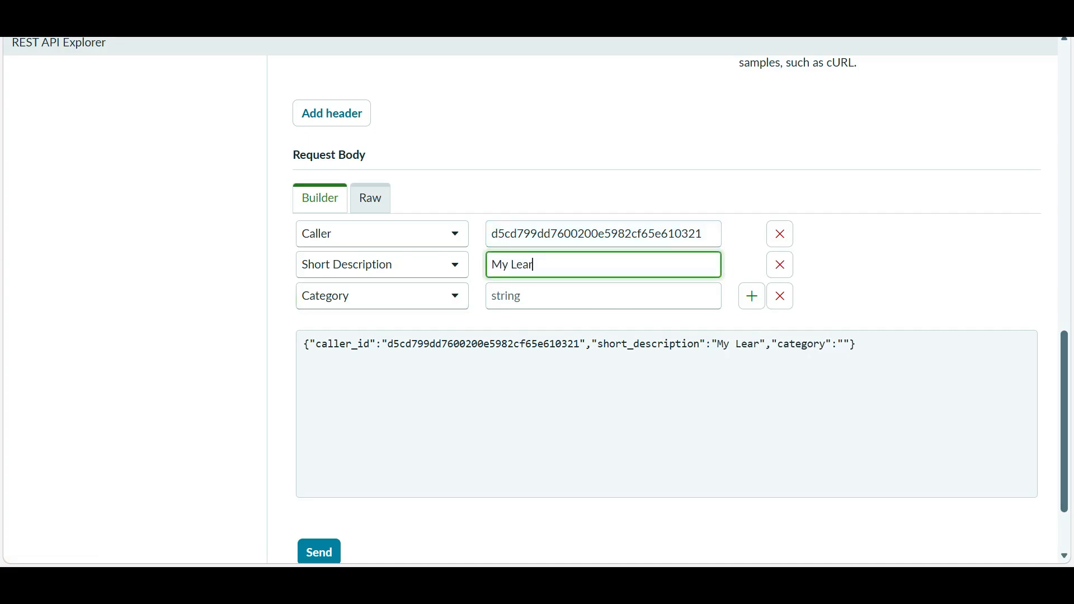
{"action": "type", "text": "NIT "}
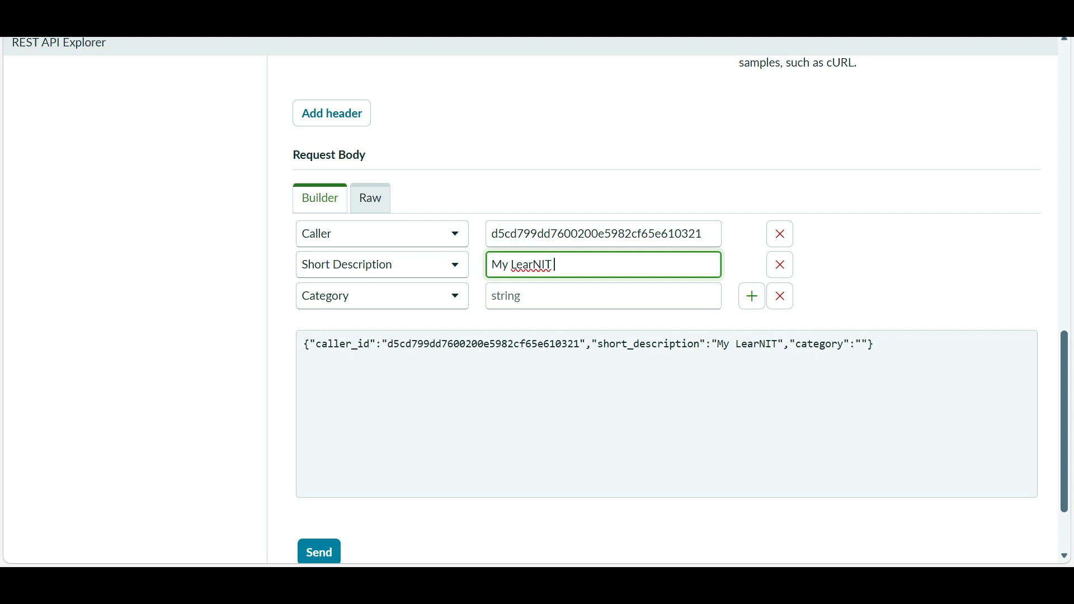
{"action": "type", "text": "Test"}
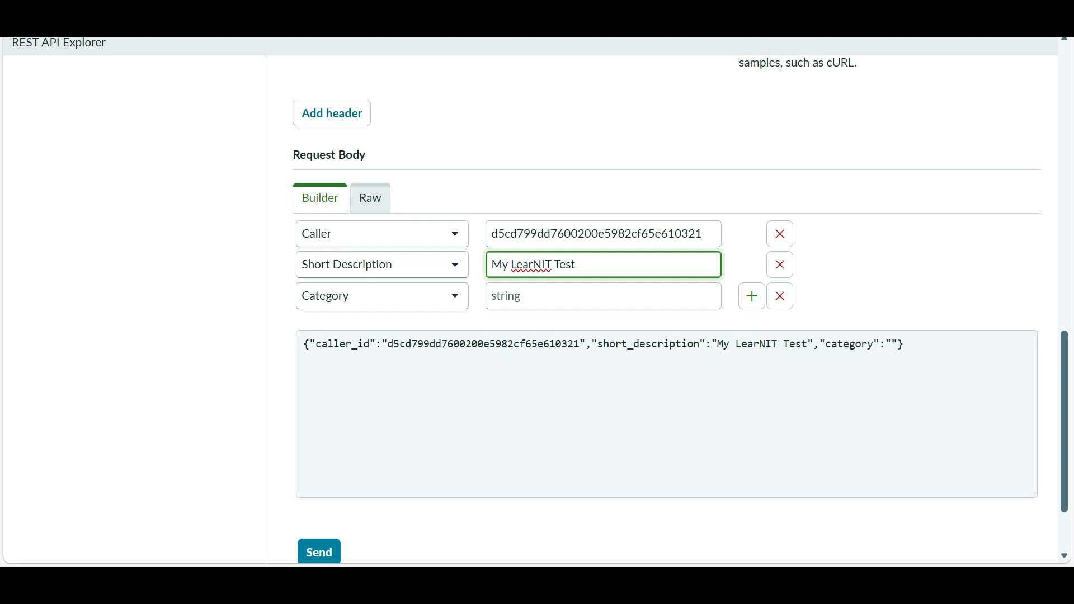
{"action": "left_click", "coordinate": [542, 265]}
{"action": "key", "text": "BackSpace"}
{"action": "type", "text": "n"}
{"action": "left_click", "coordinate": [604, 296]}
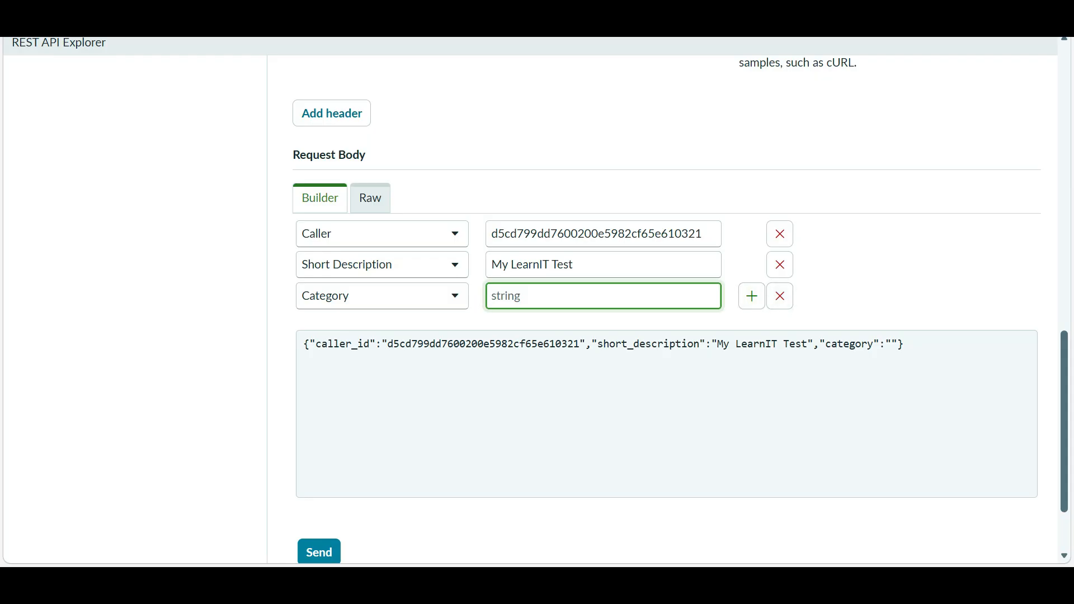
{"action": "type", "text": "software"}
{"action": "left_click", "coordinate": [895, 279]}
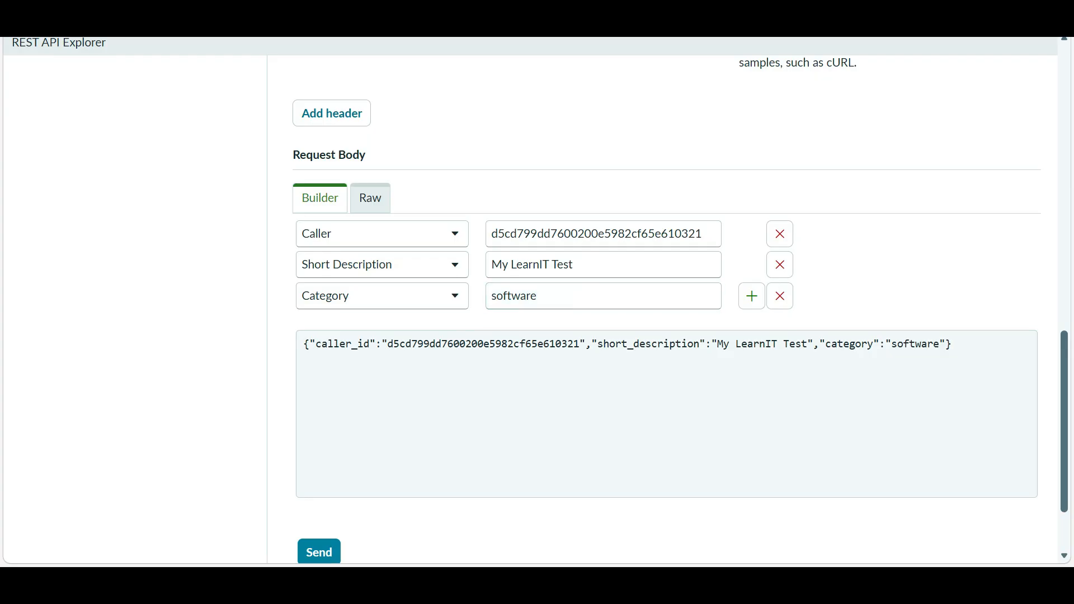
{"action": "left_click_drag", "start_coordinate": [952, 343], "coordinate": [303, 343]}
{"action": "key", "text": "ctrl+c"}
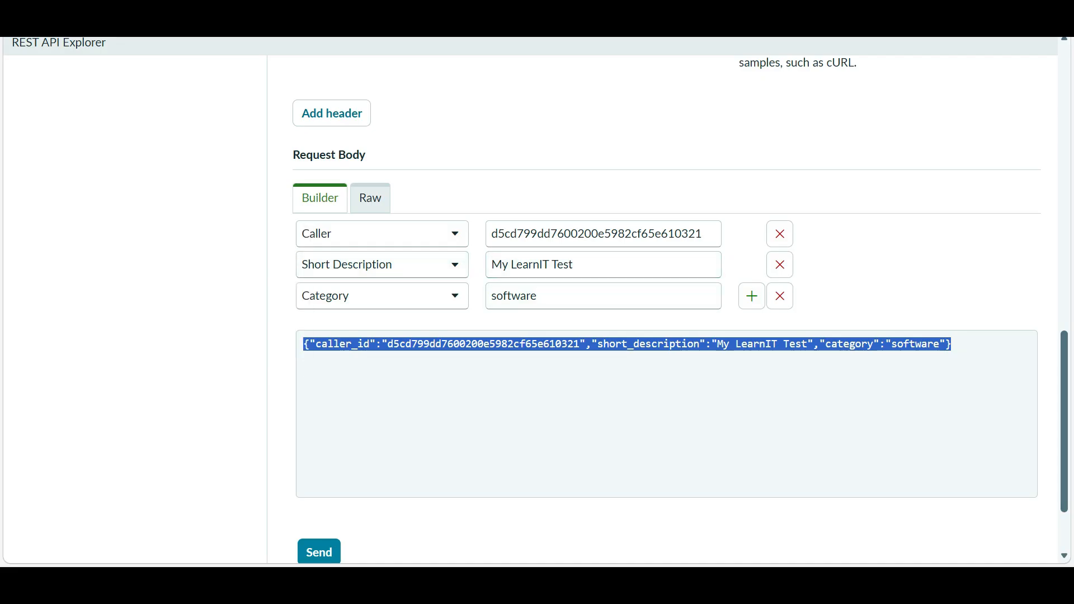
{"action": "key", "text": "alt+Tab"}
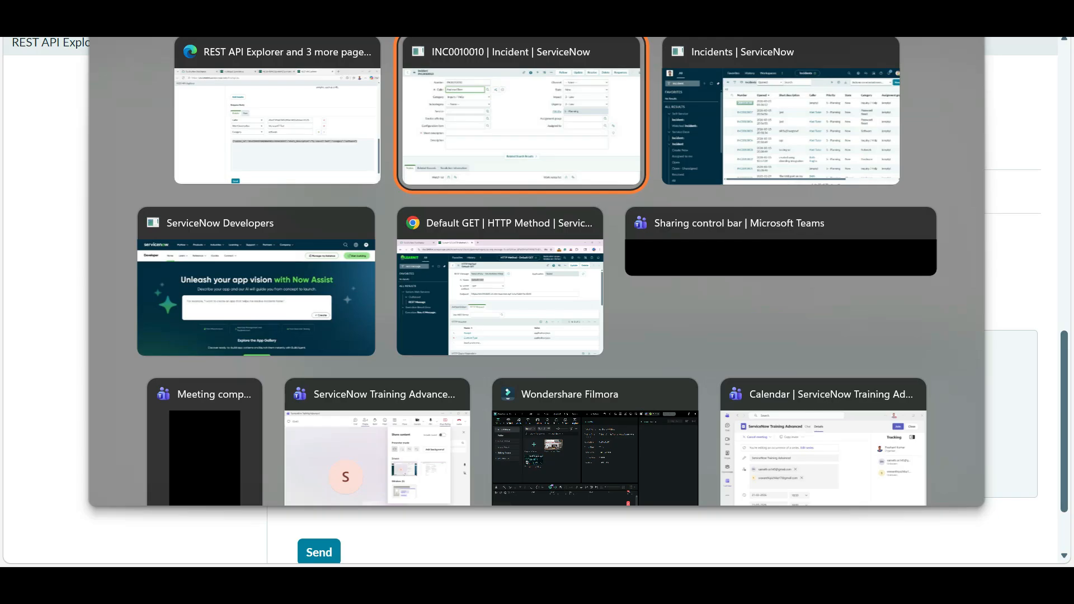
- Run a Google search for 'json formatter' from a new Chrome tab
{"action": "key", "text": "alt+Tab"}
{"action": "key", "text": "alt+Tab"}
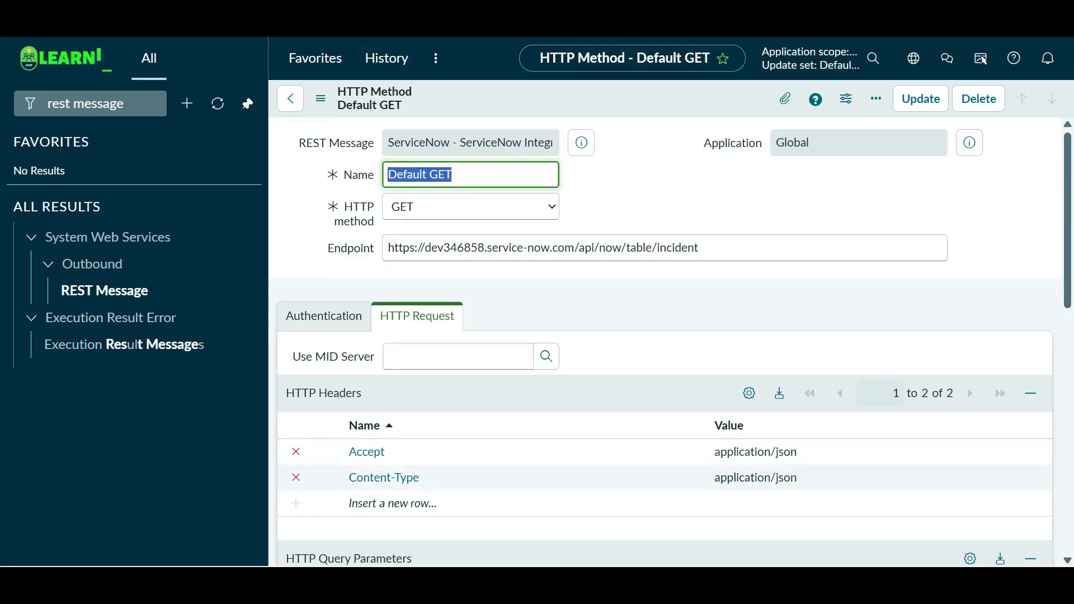
{"action": "key", "text": "ctrl+t"}
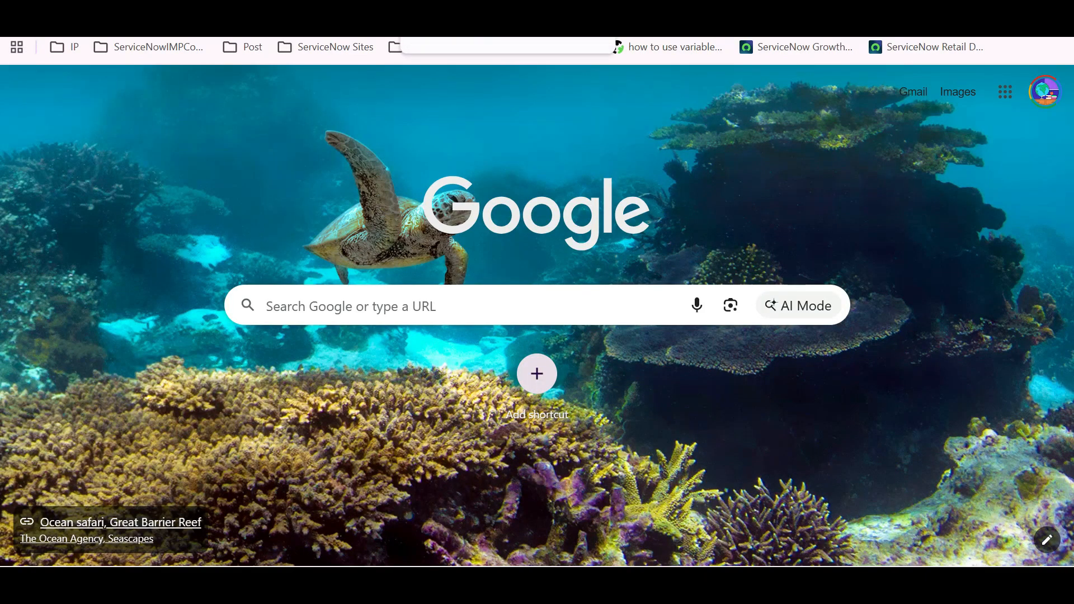
{"action": "type", "text": "json methods"}
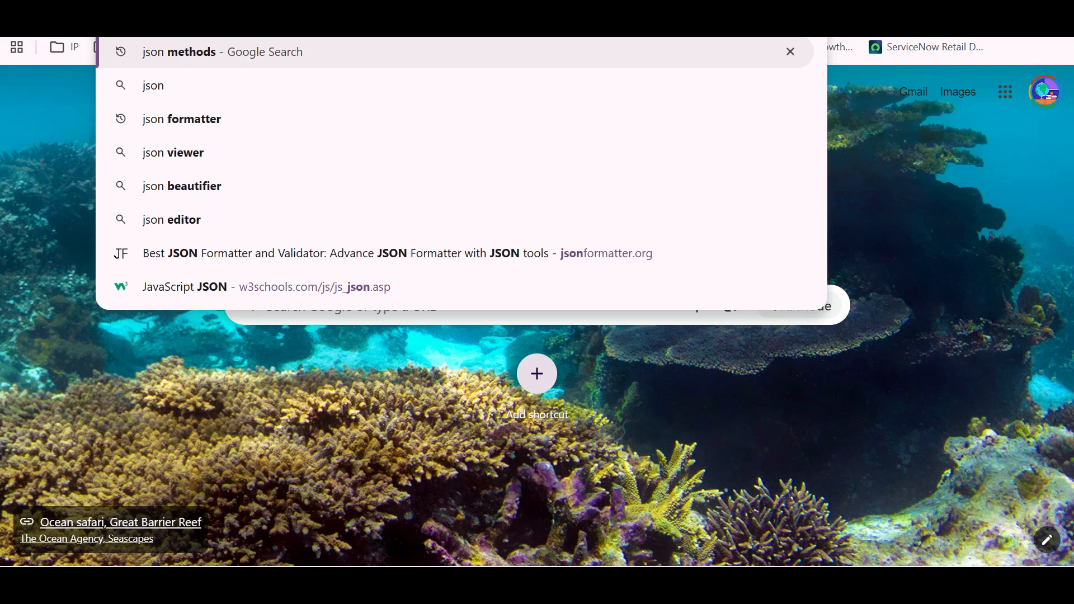
{"action": "key", "text": "Down"}
{"action": "key", "text": "Down"}
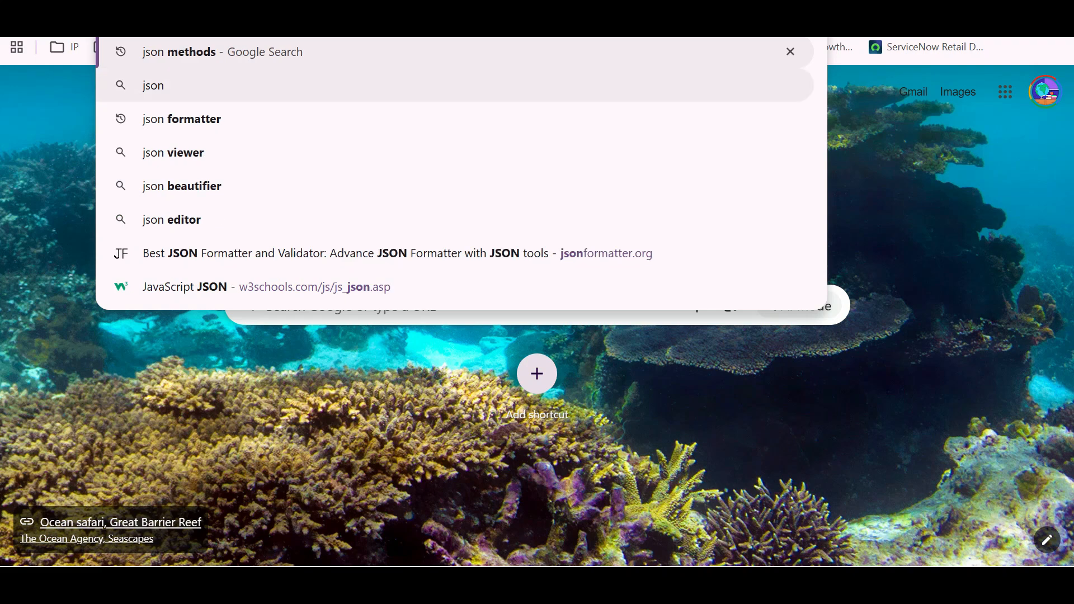
{"action": "key", "text": "Return"}
- On jsonformatter.org, replace the sample with the copied body, beautify it, and take the formatted output
{"action": "left_click", "coordinate": [288, 224]}
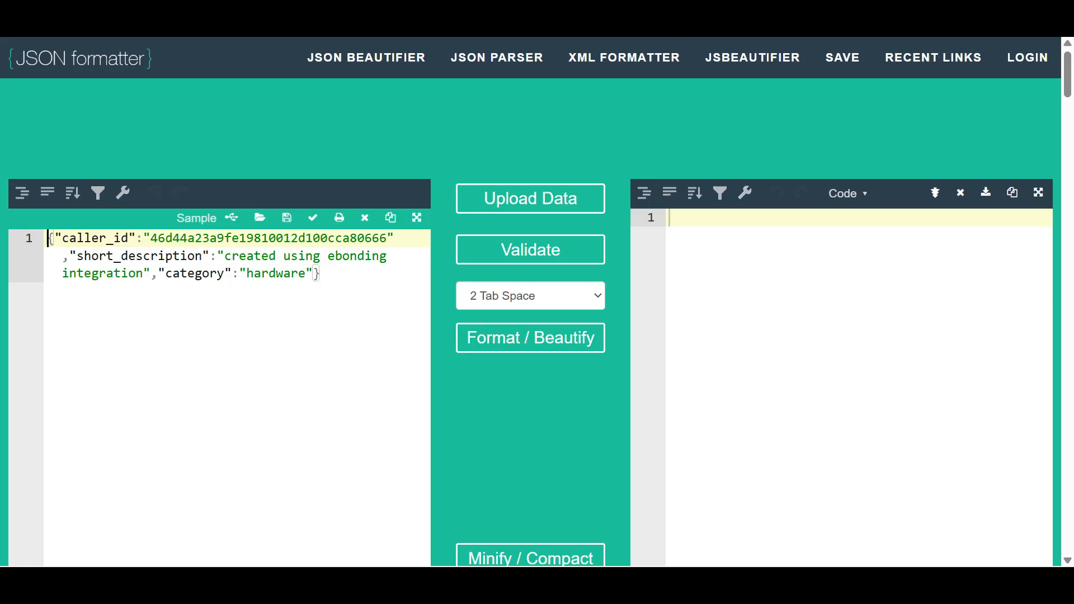
{"action": "left_click", "coordinate": [320, 274]}
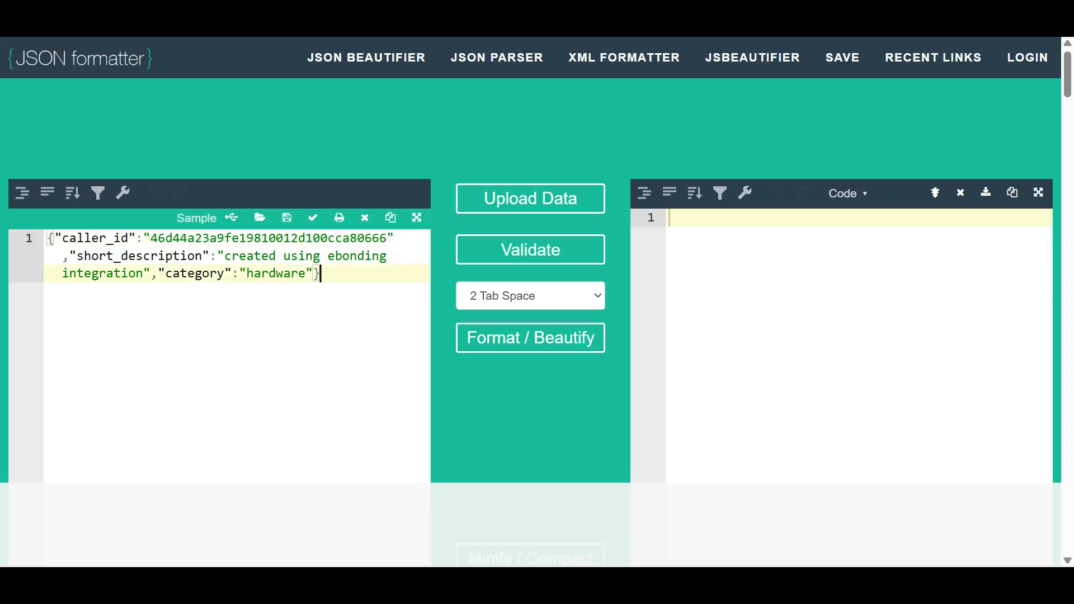
{"action": "key", "text": "ctrl+a"}
{"action": "key", "text": "ctrl+v"}
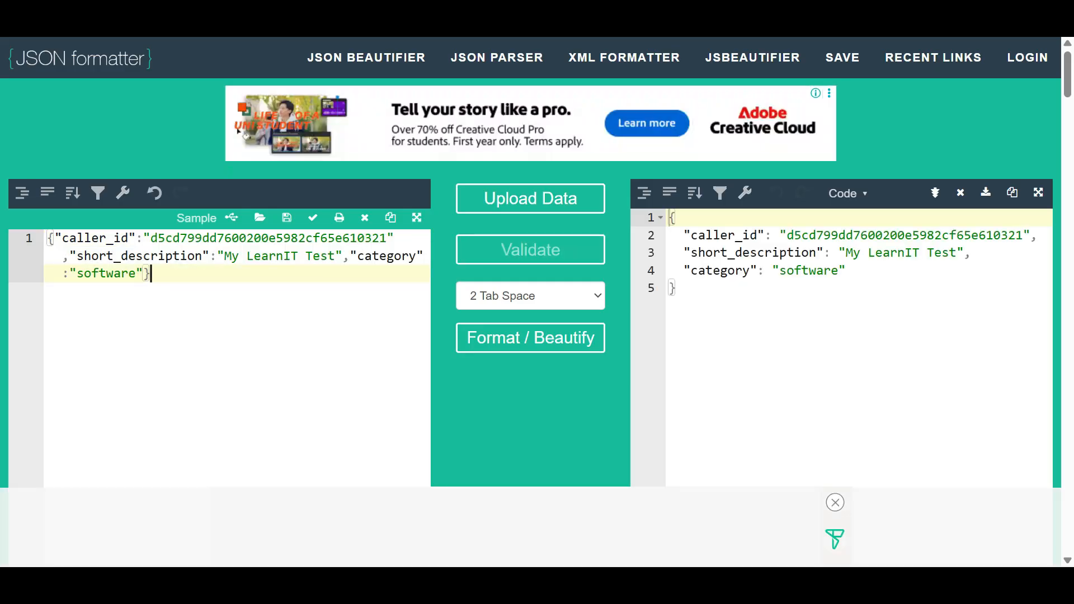
{"action": "left_click", "coordinate": [530, 338]}
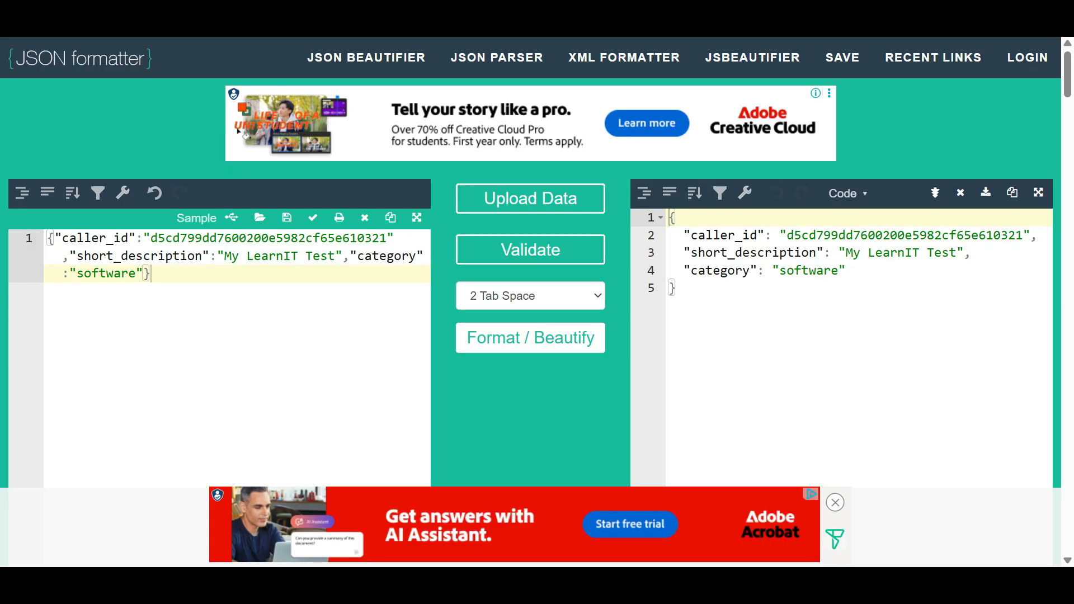
{"action": "left_click_drag", "start_coordinate": [756, 291], "coordinate": [670, 217]}
{"action": "key", "text": "ctrl+c"}
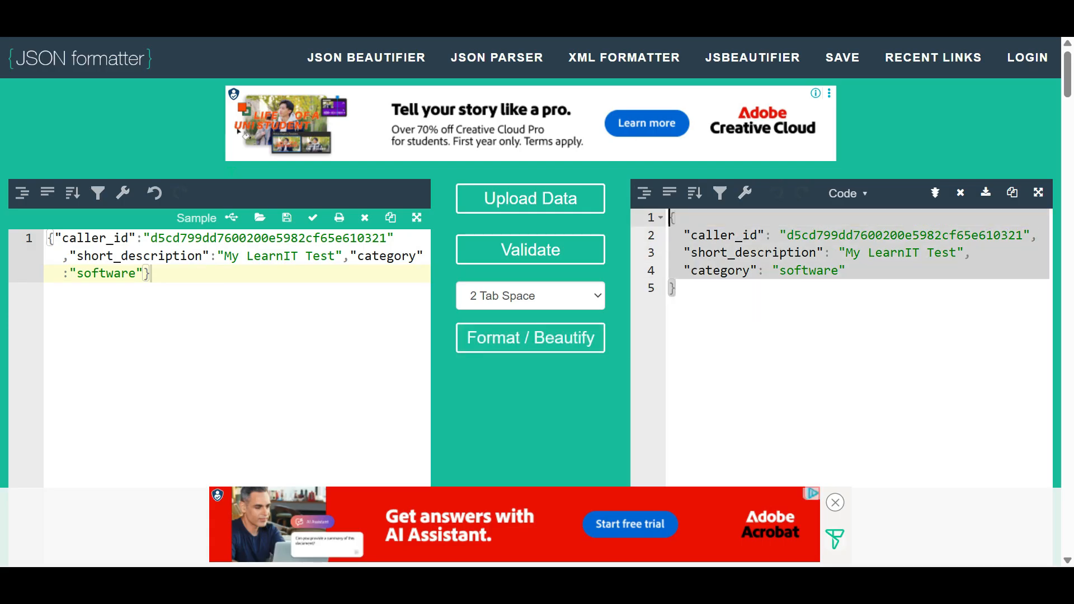
{"action": "key", "text": "Delete"}
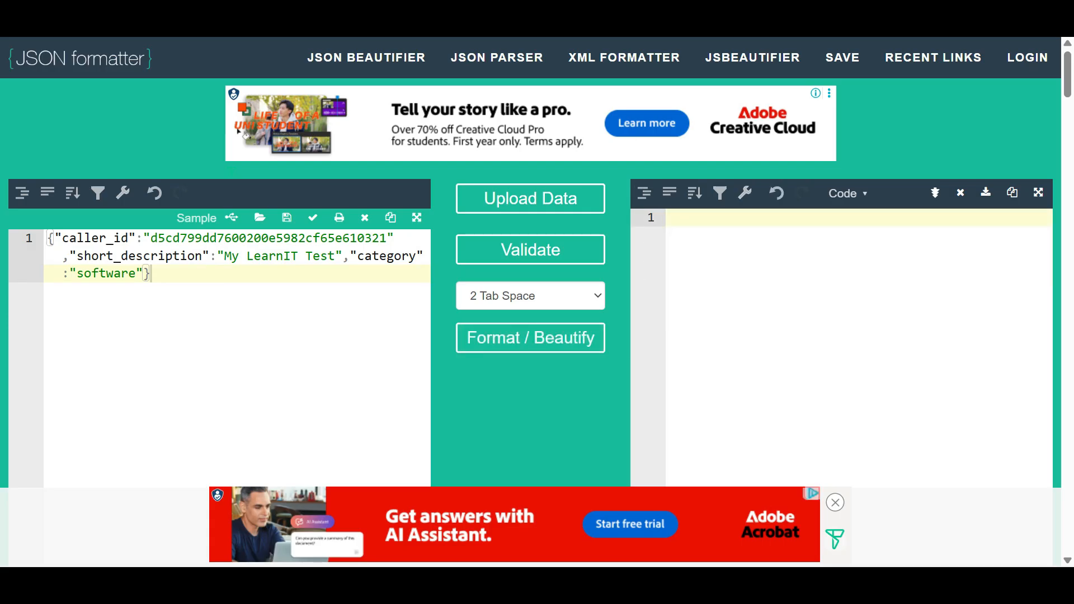
- Back on the Default GET method, review its Authentication and HTTP Request tabs
{"action": "left_click", "coordinate": [582, 22]}
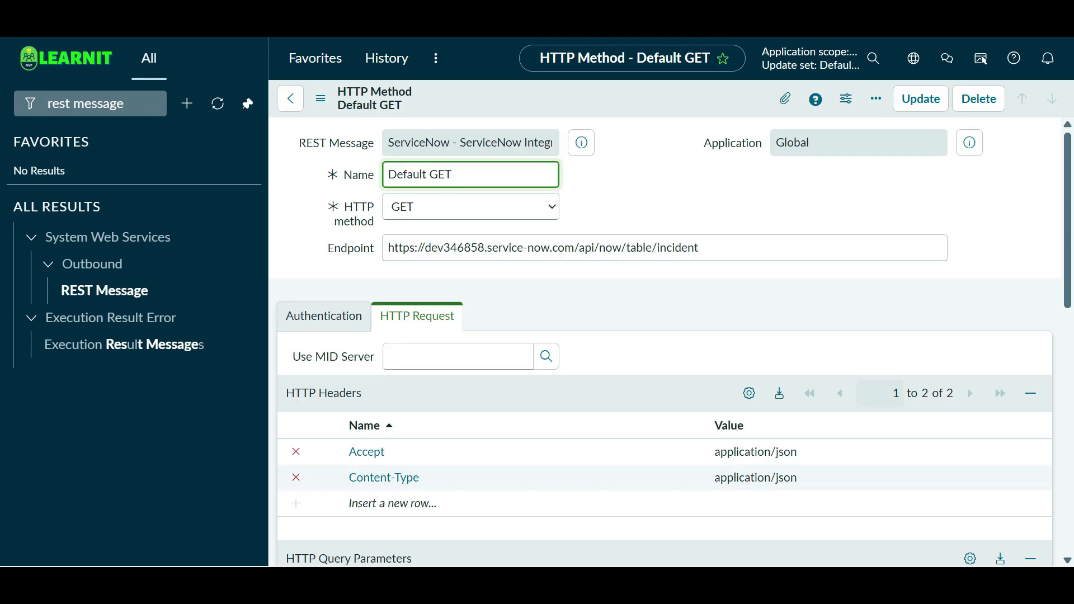
{"action": "scroll", "coordinate": [665, 336], "scroll_direction": "down", "scroll_amount": 6}
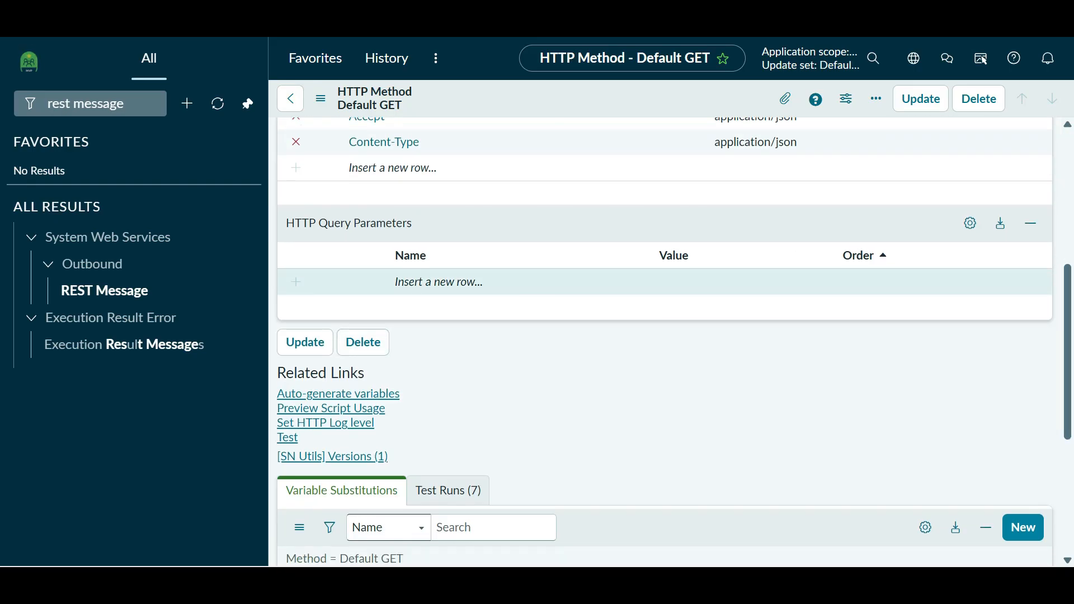
{"action": "scroll", "coordinate": [666, 282], "scroll_direction": "up", "scroll_amount": 3}
{"action": "left_click", "coordinate": [324, 148]}
{"action": "scroll", "coordinate": [666, 336], "scroll_direction": "down", "scroll_amount": 6}
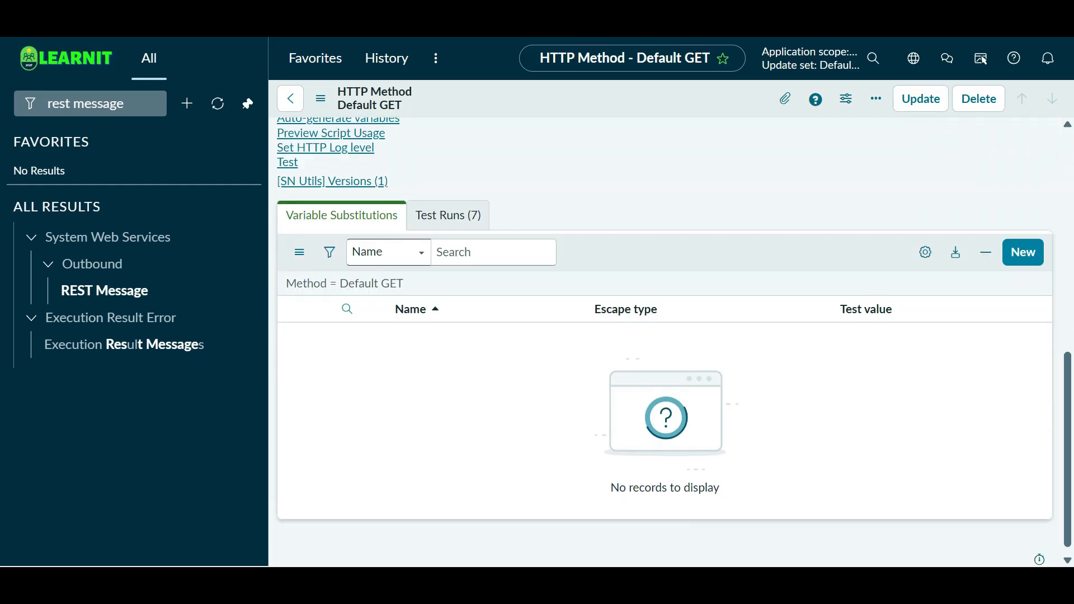
{"action": "scroll", "coordinate": [666, 336], "scroll_direction": "up", "scroll_amount": 7}
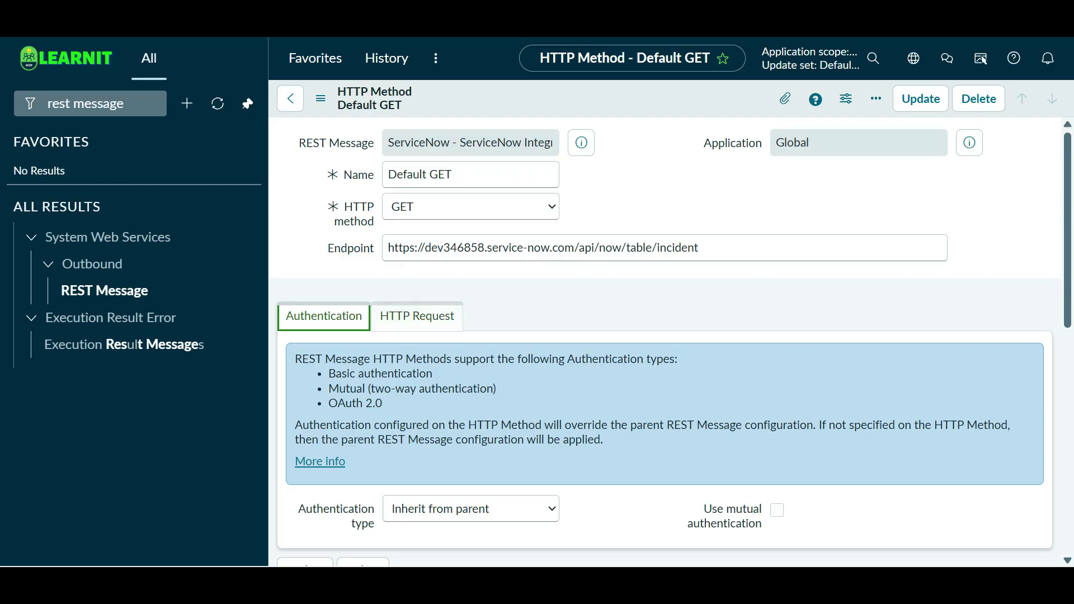
{"action": "left_click", "coordinate": [417, 316]}
{"action": "scroll", "coordinate": [666, 336], "scroll_direction": "down", "scroll_amount": 6}
{"action": "scroll", "coordinate": [666, 336], "scroll_direction": "down", "scroll_amount": 2}
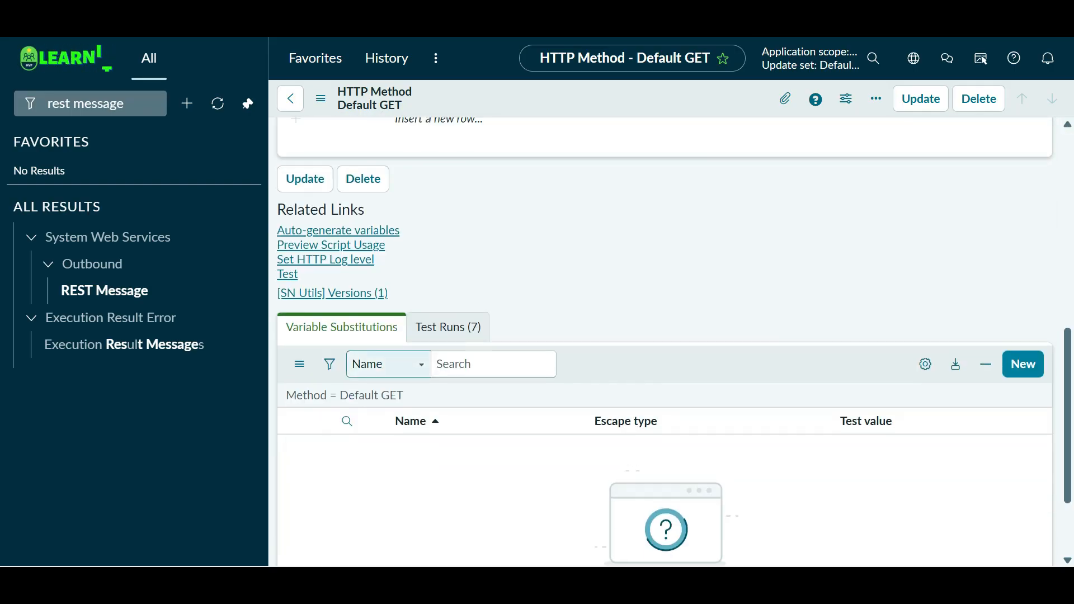
{"action": "scroll", "coordinate": [666, 336], "scroll_direction": "up", "scroll_amount": 10}
- Open the parent ServiceNow Integration REST Message record
{"action": "left_click", "coordinate": [582, 142]}
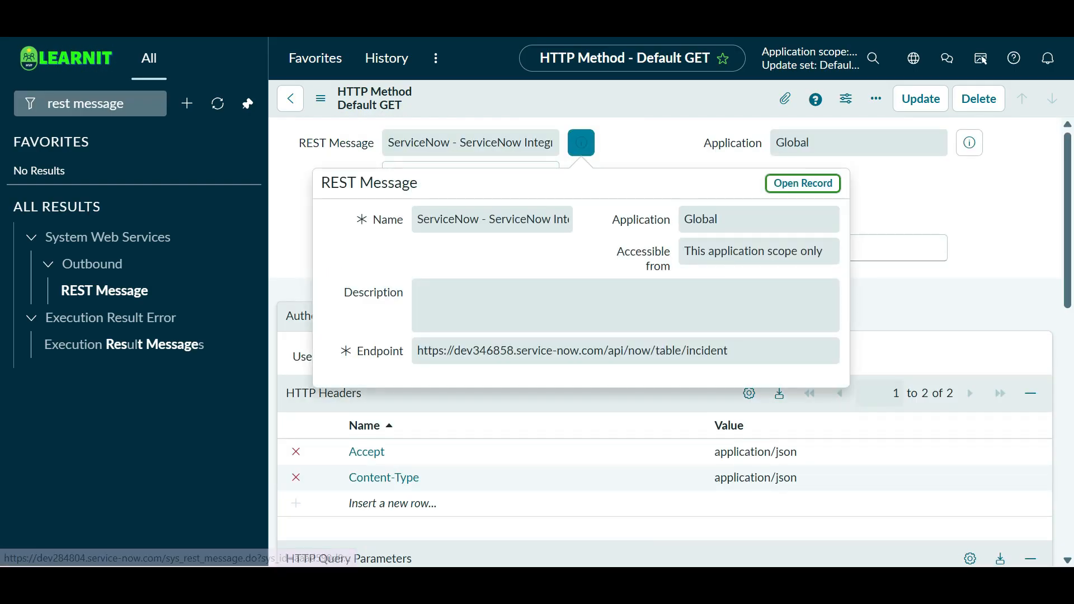
{"action": "left_click", "coordinate": [803, 182]}
{"action": "scroll", "coordinate": [666, 336], "scroll_direction": "down", "scroll_amount": 2}
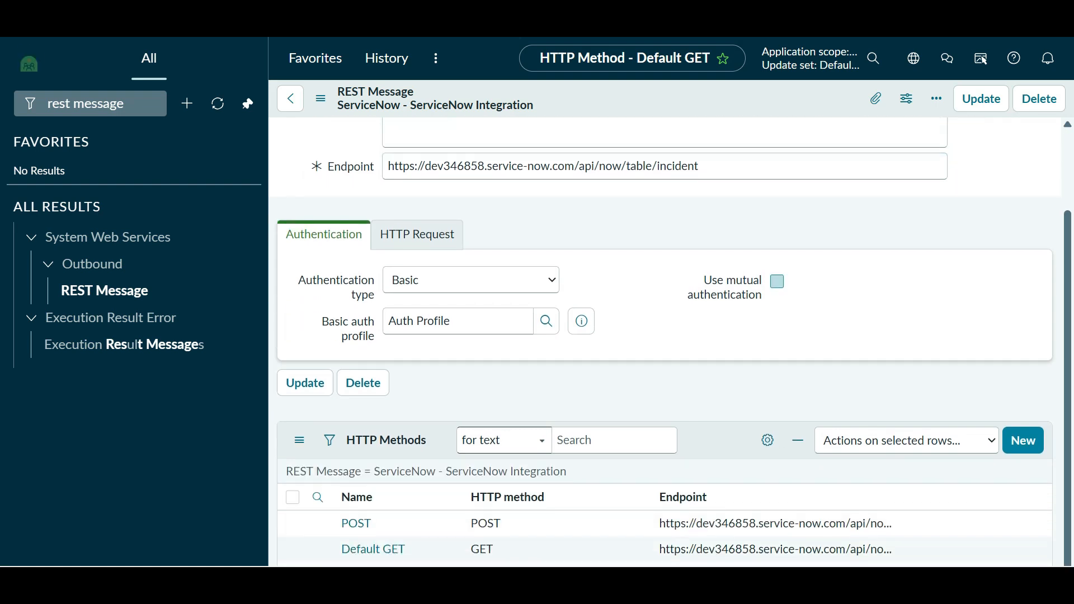
{"action": "scroll", "coordinate": [666, 336], "scroll_direction": "down", "scroll_amount": 6}
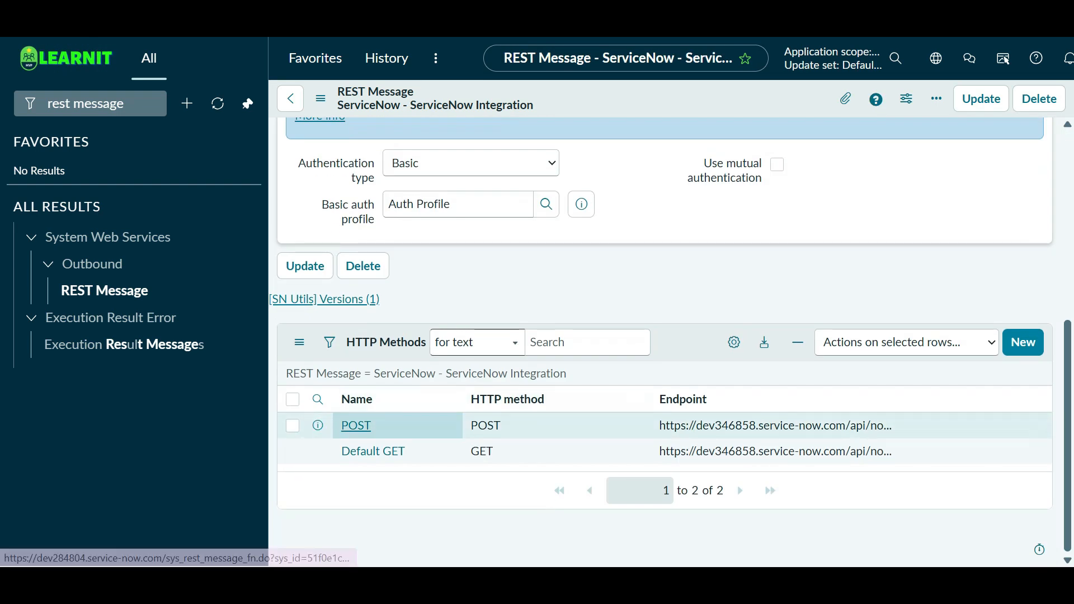
- Open the POST HTTP method and focus its empty Content field on the HTTP Request tab
{"action": "left_click", "coordinate": [356, 425]}
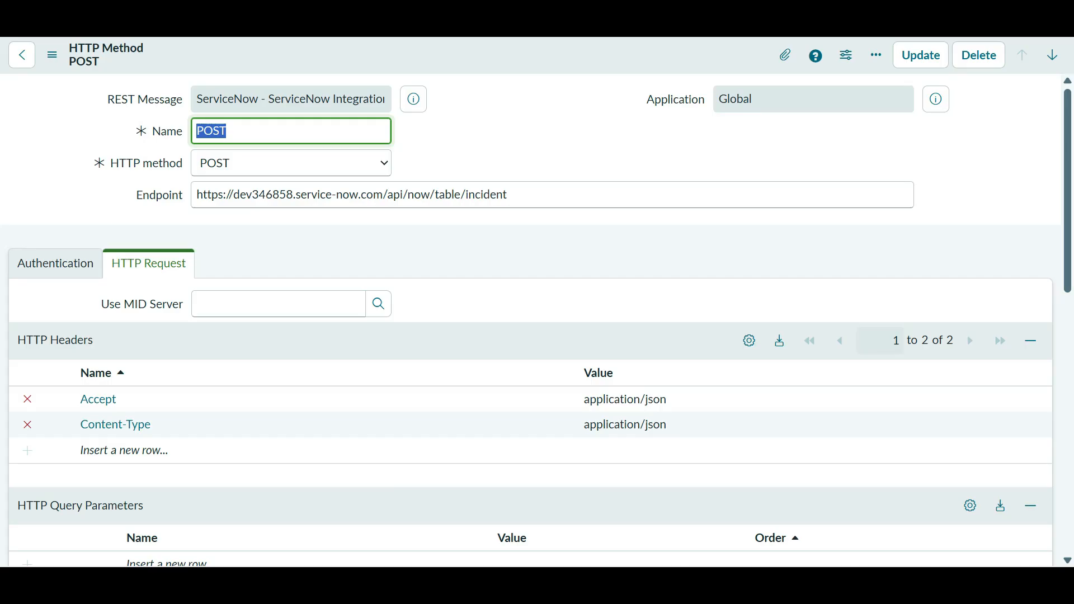
{"action": "scroll", "coordinate": [530, 305], "scroll_direction": "down", "scroll_amount": 6}
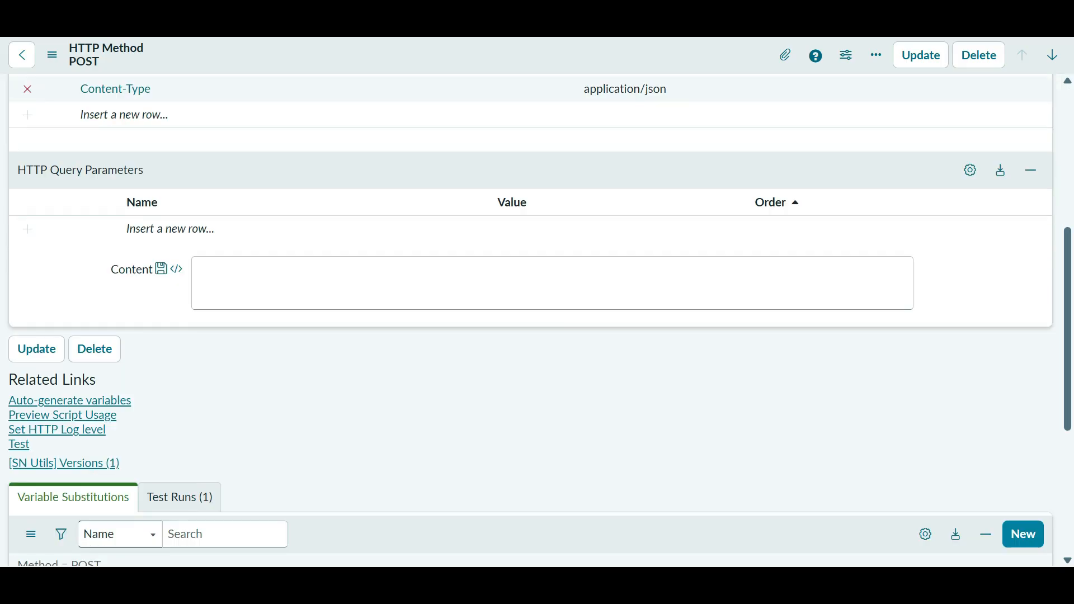
{"action": "scroll", "coordinate": [530, 305], "scroll_direction": "down", "scroll_amount": 5}
{"action": "scroll", "coordinate": [531, 305], "scroll_direction": "up", "scroll_amount": 6}
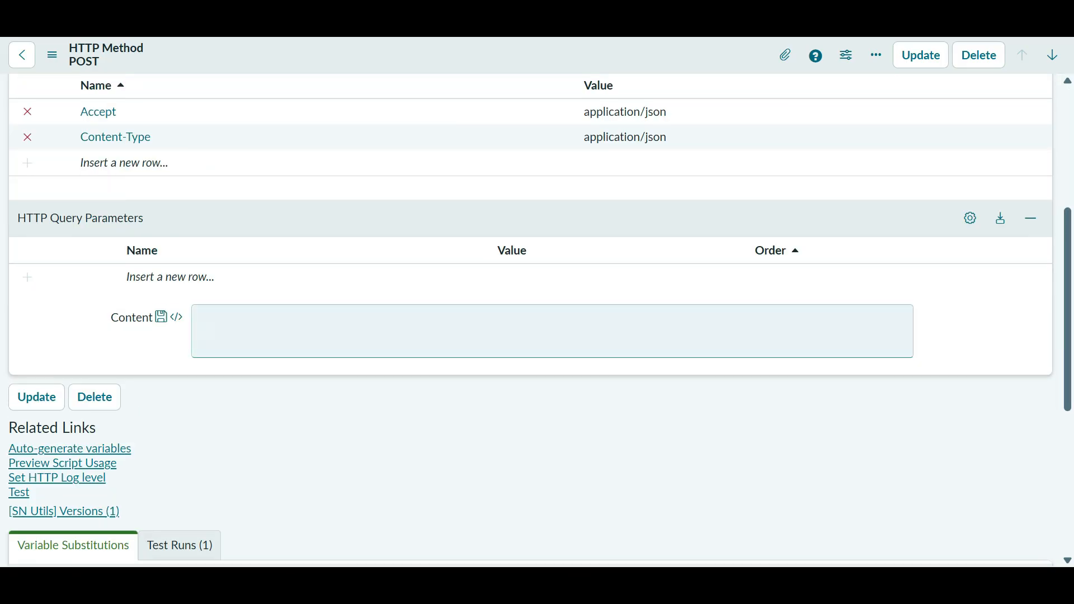
{"action": "scroll", "coordinate": [530, 304], "scroll_direction": "up", "scroll_amount": 5}
{"action": "scroll", "coordinate": [531, 305], "scroll_direction": "down", "scroll_amount": 3}
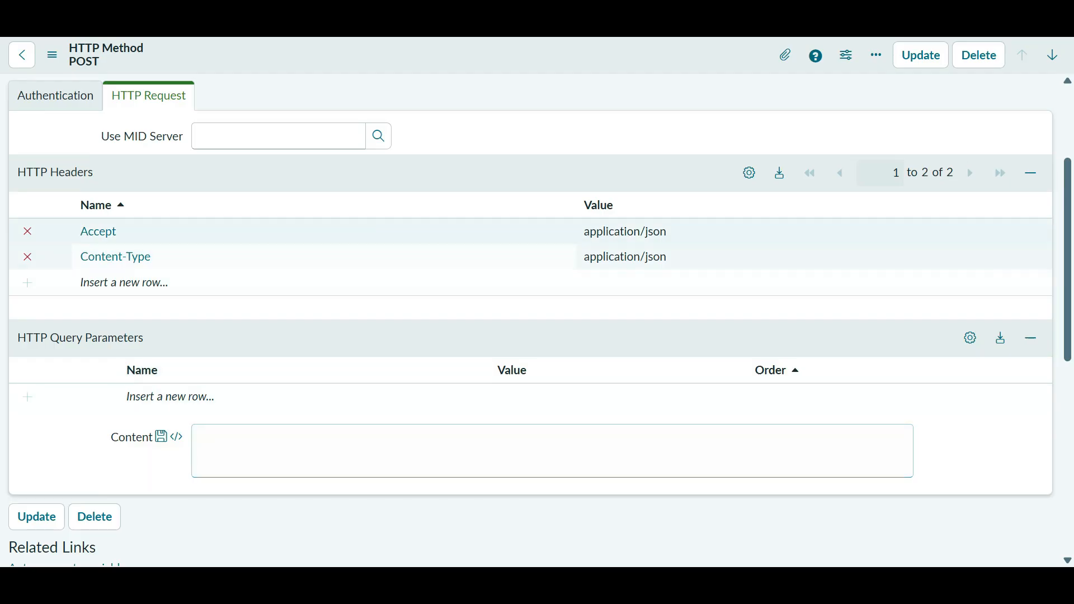
{"action": "left_click", "coordinate": [56, 96]}
{"action": "left_click", "coordinate": [148, 96]}
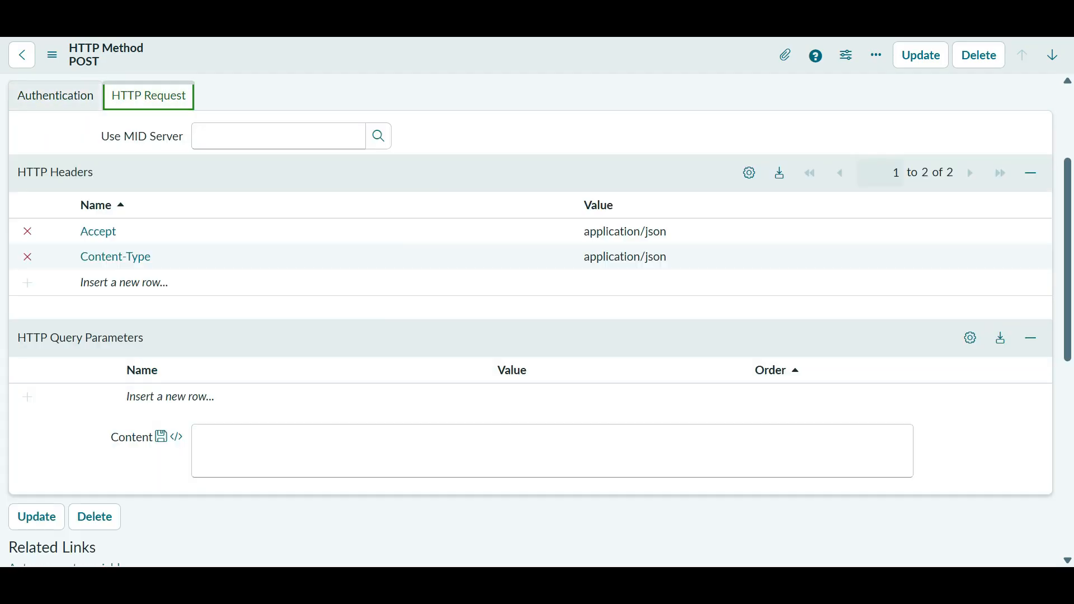
{"action": "scroll", "coordinate": [530, 305], "scroll_direction": "down", "scroll_amount": 3}
{"action": "scroll", "coordinate": [336, 238], "scroll_direction": "up", "scroll_amount": 3}
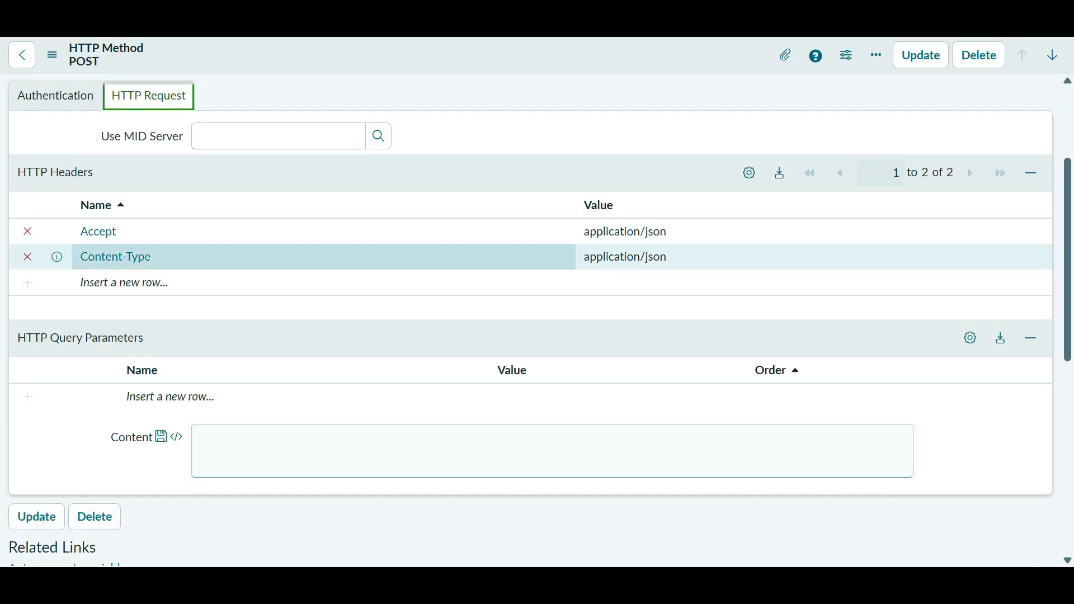
{"action": "scroll", "coordinate": [336, 246], "scroll_direction": "down", "scroll_amount": 3}
{"action": "left_click", "coordinate": [346, 280]}
- Paste the formatted JSON into Content, save the POST method, and run Test (status 201, INC0010011)
{"action": "key", "text": "ctrl+v"}
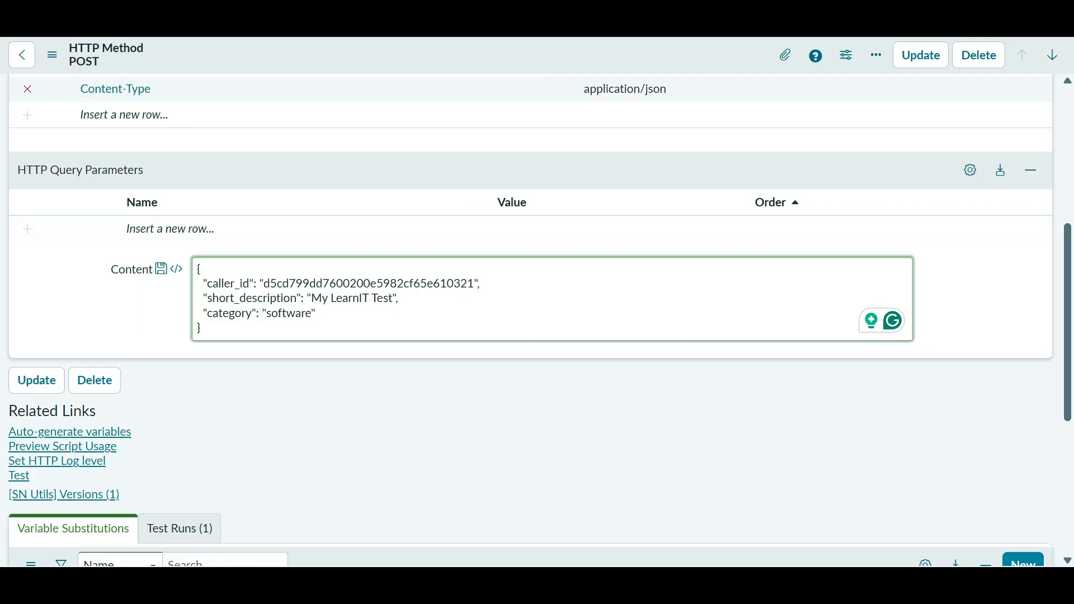
{"action": "right_click", "coordinate": [493, 56]}
{"action": "left_click", "coordinate": [560, 65]}
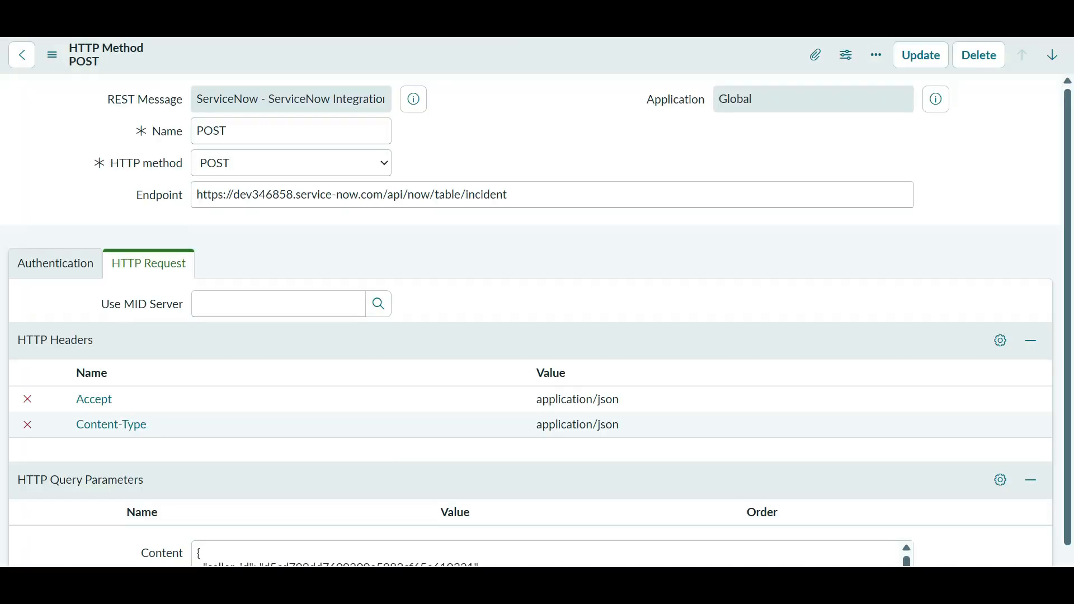
{"action": "scroll", "coordinate": [531, 319], "scroll_direction": "down", "scroll_amount": 4}
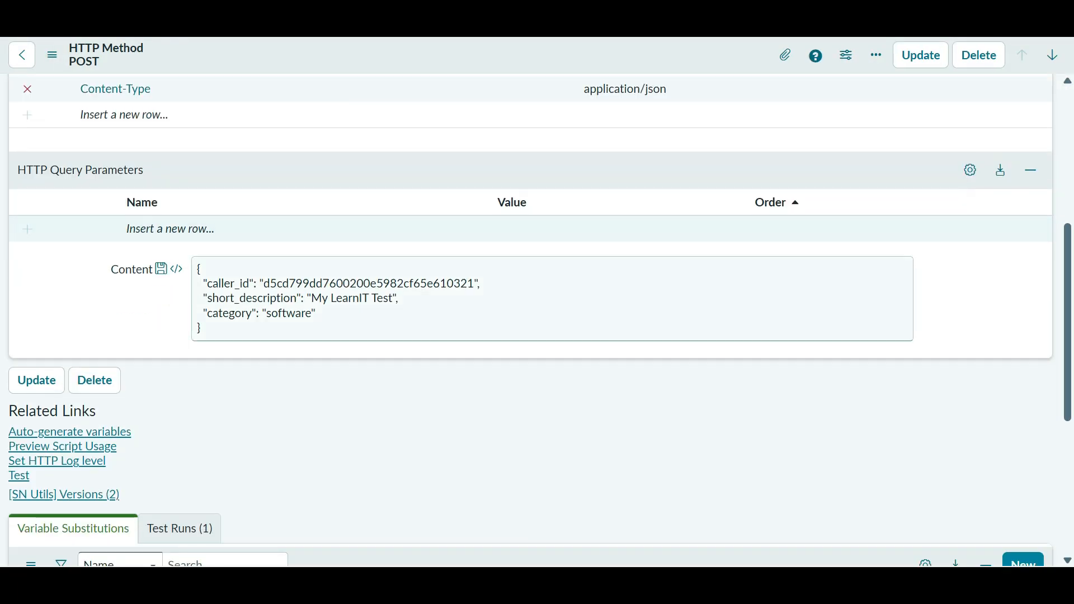
{"action": "left_click", "coordinate": [20, 308]}
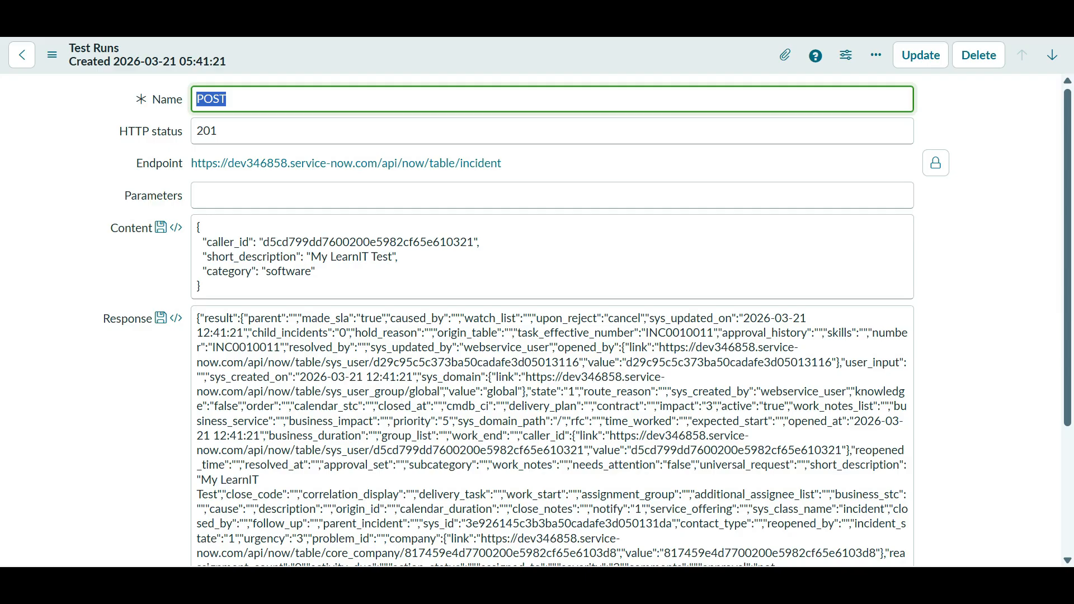
{"action": "left_click", "coordinate": [509, 436]}
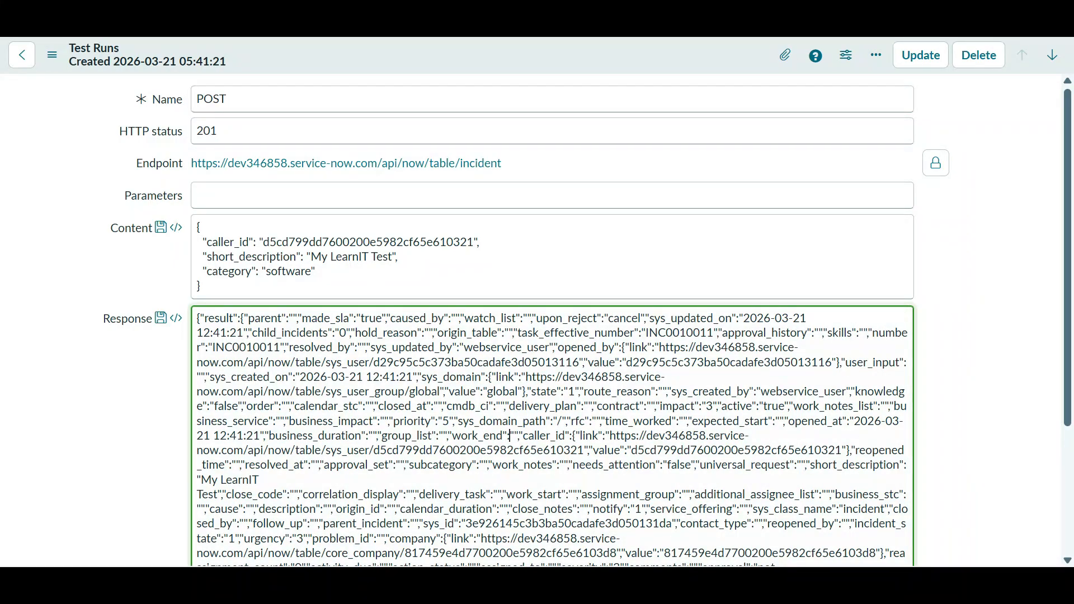
{"action": "key", "text": "ctrl+f"}
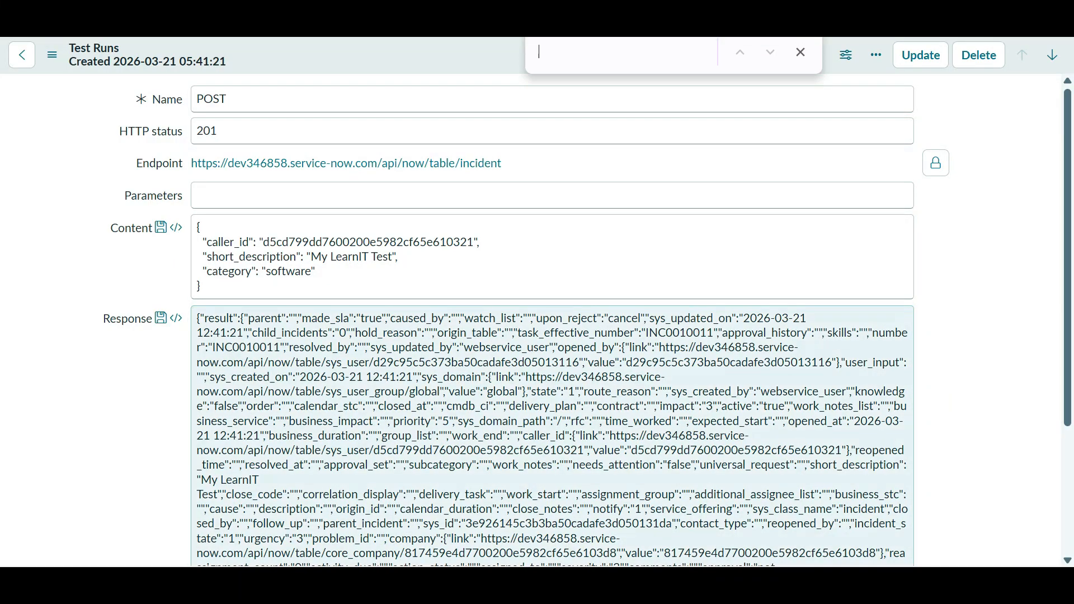
{"action": "type", "text": "ca"}
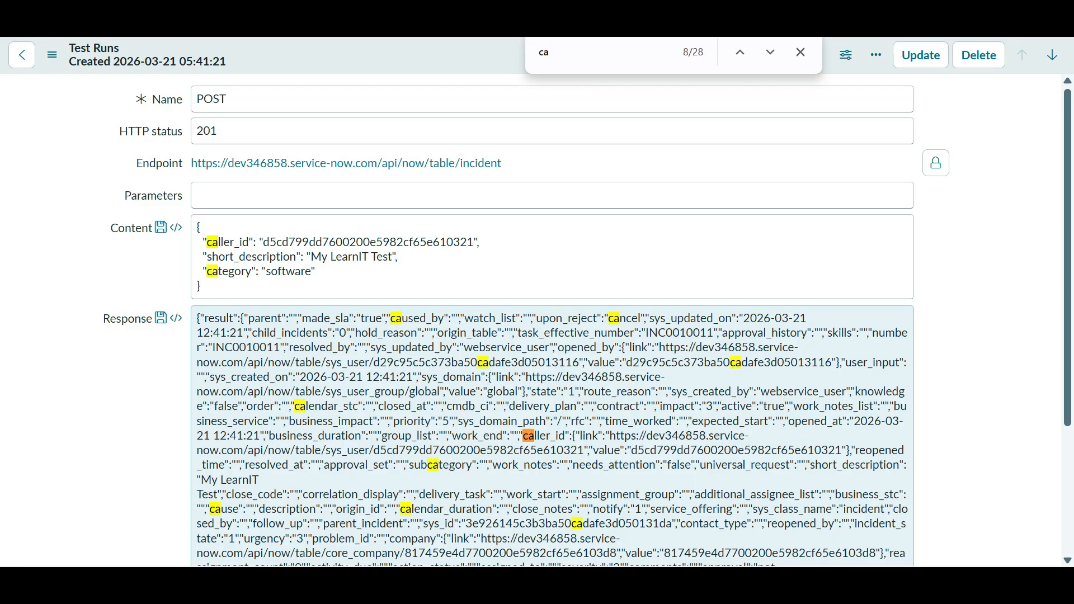
{"action": "type", "text": "ll"}
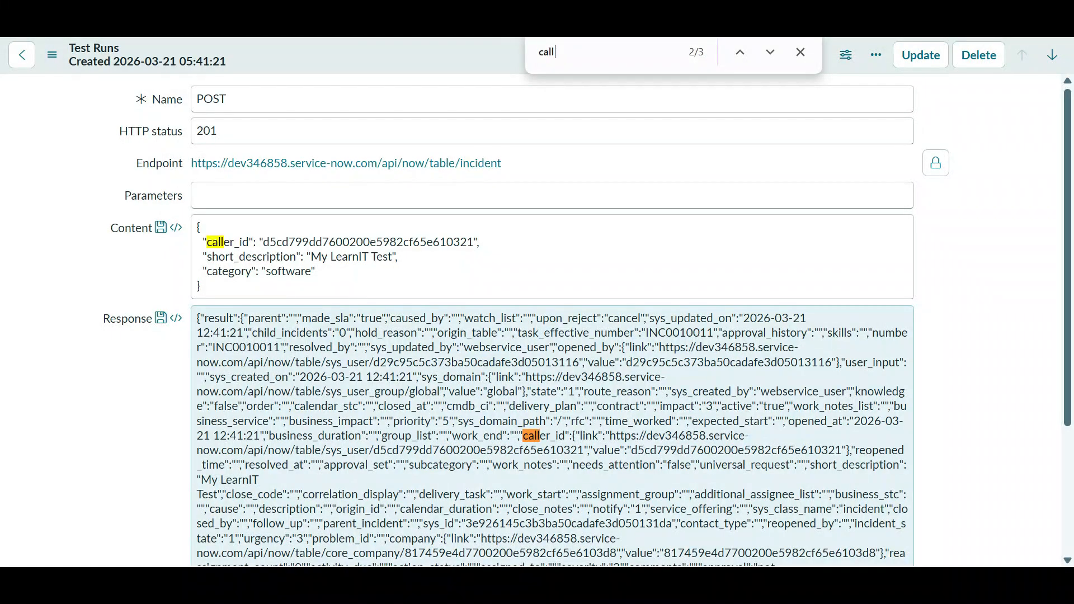
{"action": "key", "text": "Escape"}
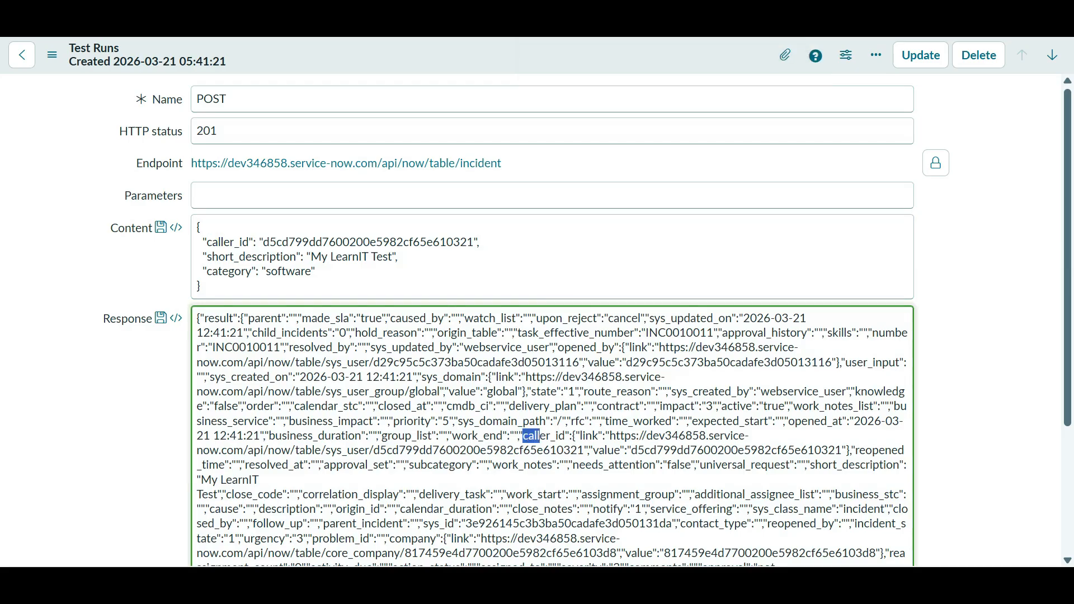
{"action": "key", "text": "alt+Tab"}
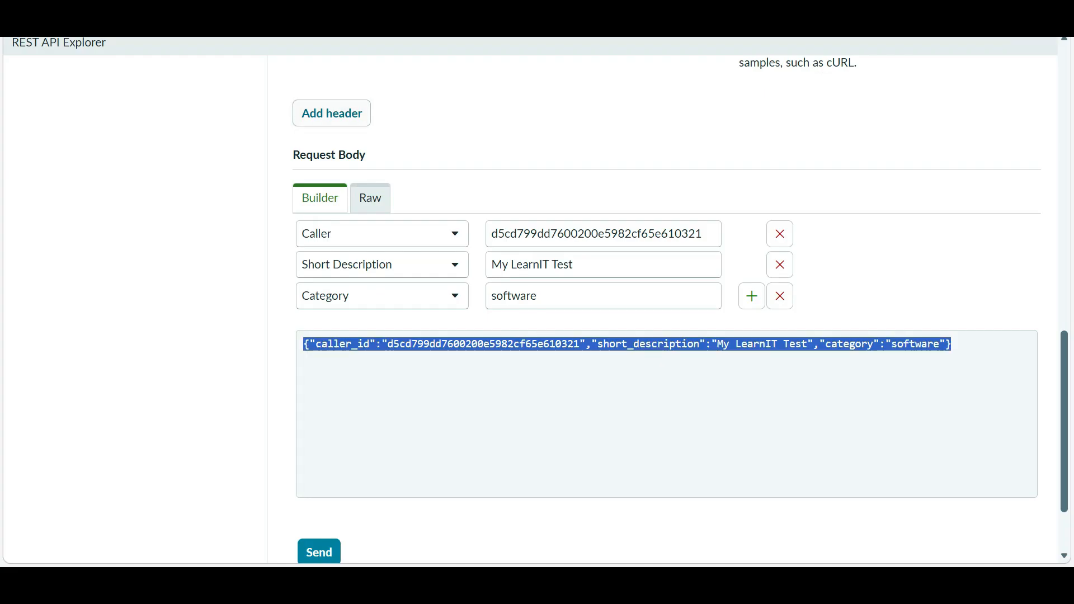
{"action": "key", "text": "ctrl+Tab"}
{"action": "key", "text": "ctrl+w"}
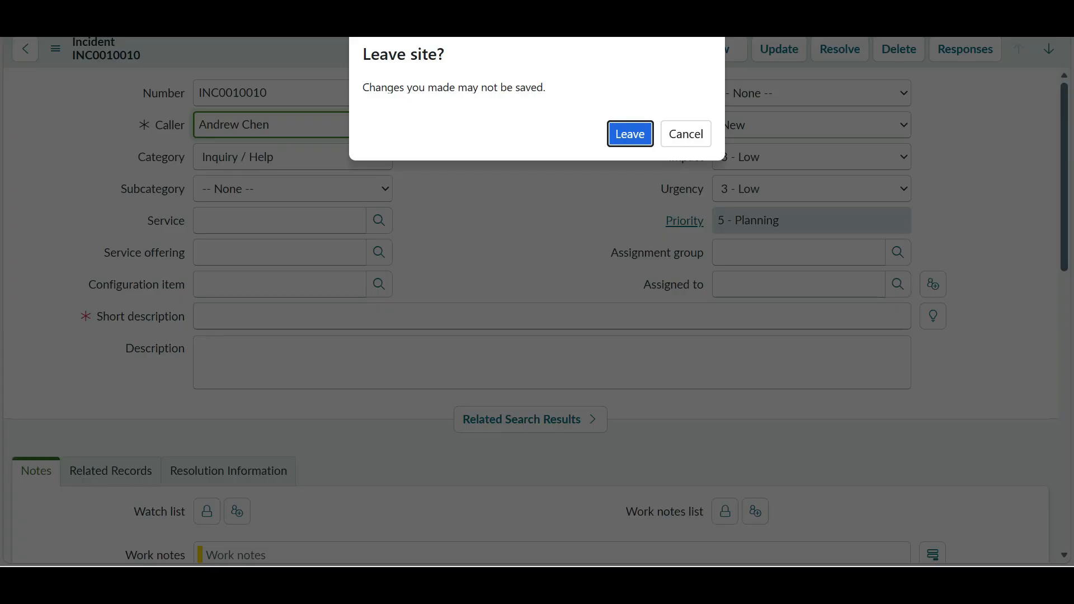
{"action": "key", "text": "Return"}
{"action": "key", "text": "ctrl+shift+Tab"}
{"action": "left_click", "coordinate": [287, 124]}
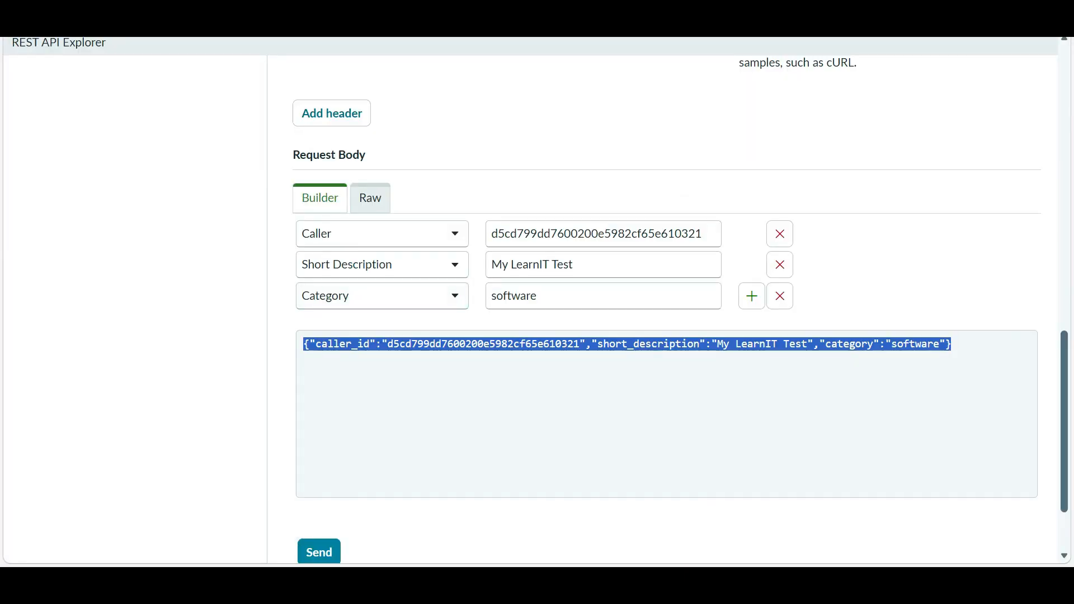
{"action": "scroll", "coordinate": [680, 309], "scroll_direction": "up", "scroll_amount": 1}
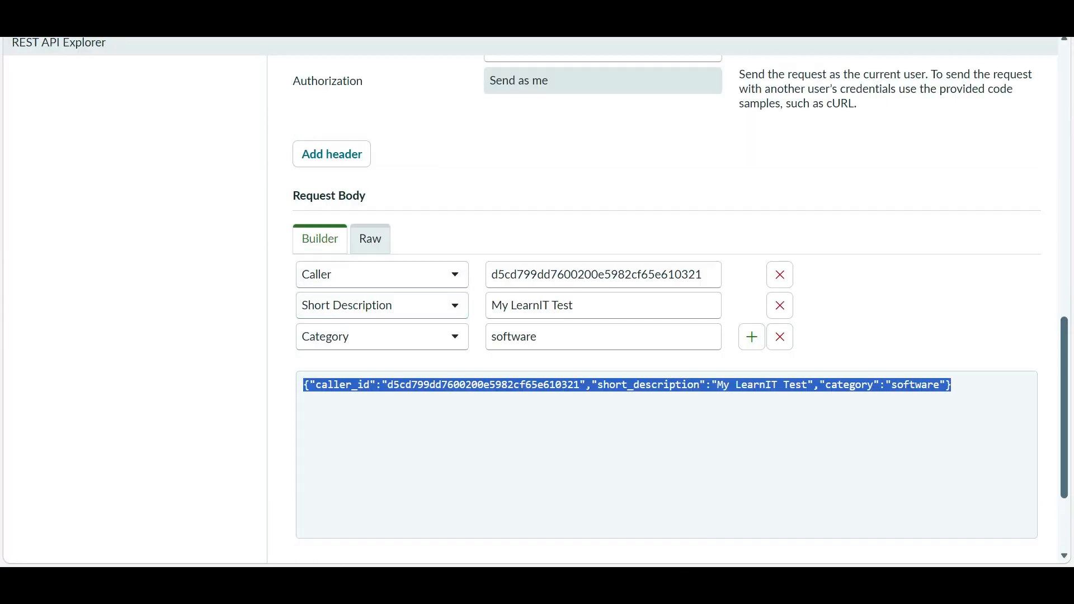
{"action": "scroll", "coordinate": [603, 503], "scroll_direction": "up", "scroll_amount": 10}
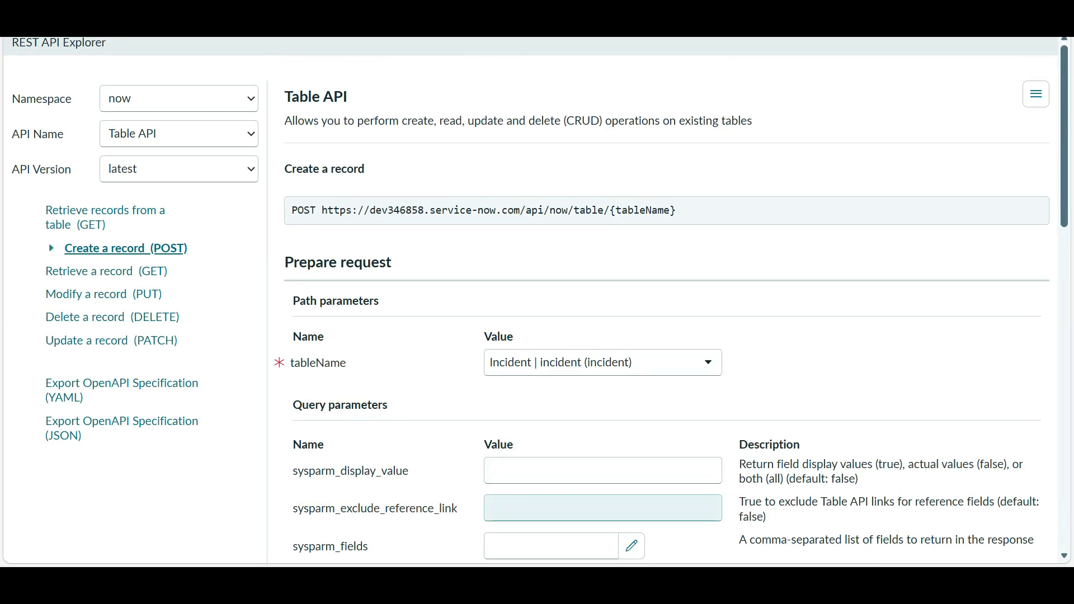
{"action": "key", "text": "super"}
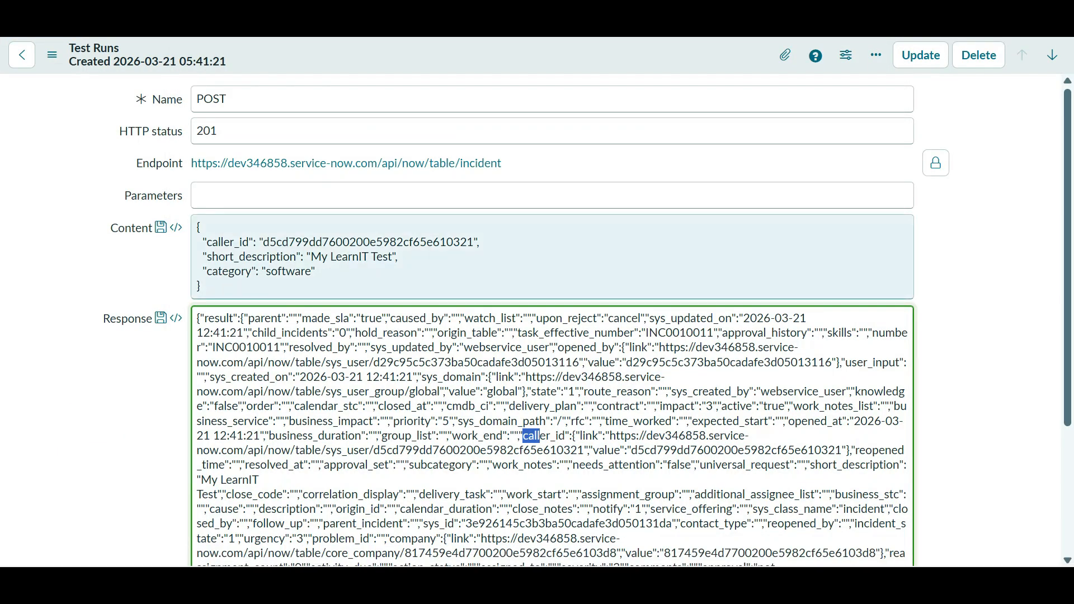
{"action": "key", "text": "alt+Tab"}
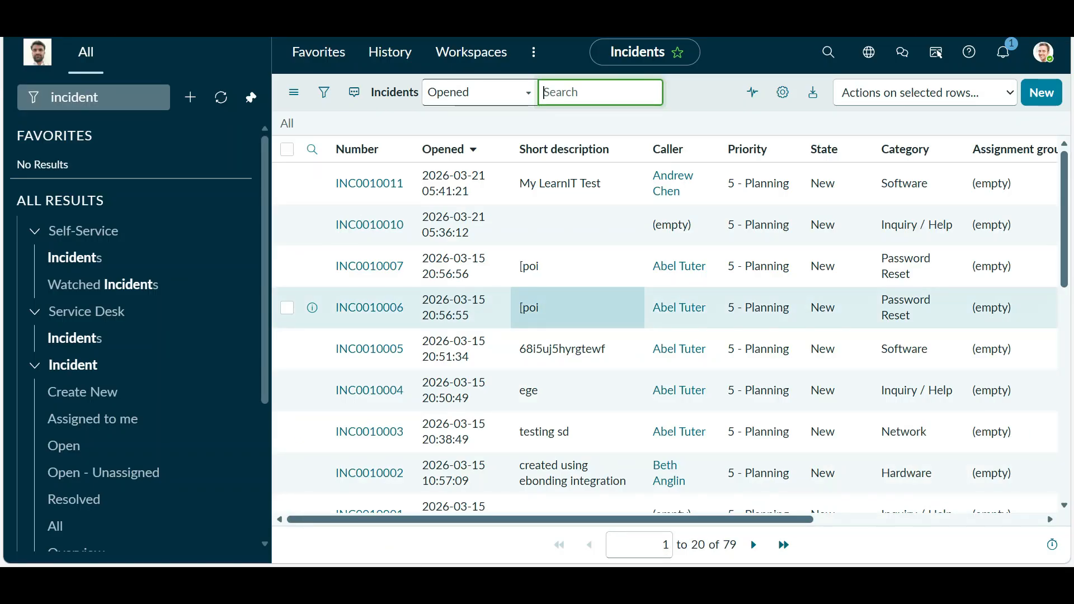
{"action": "key", "text": "alt+Tab"}
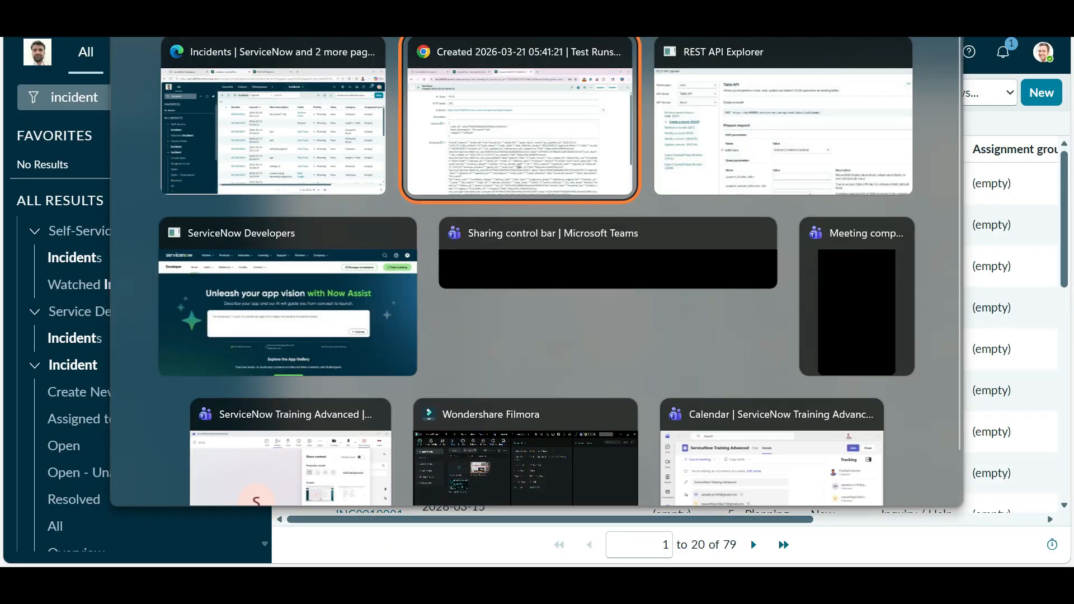
{"action": "key", "text": "alt+Tab"}
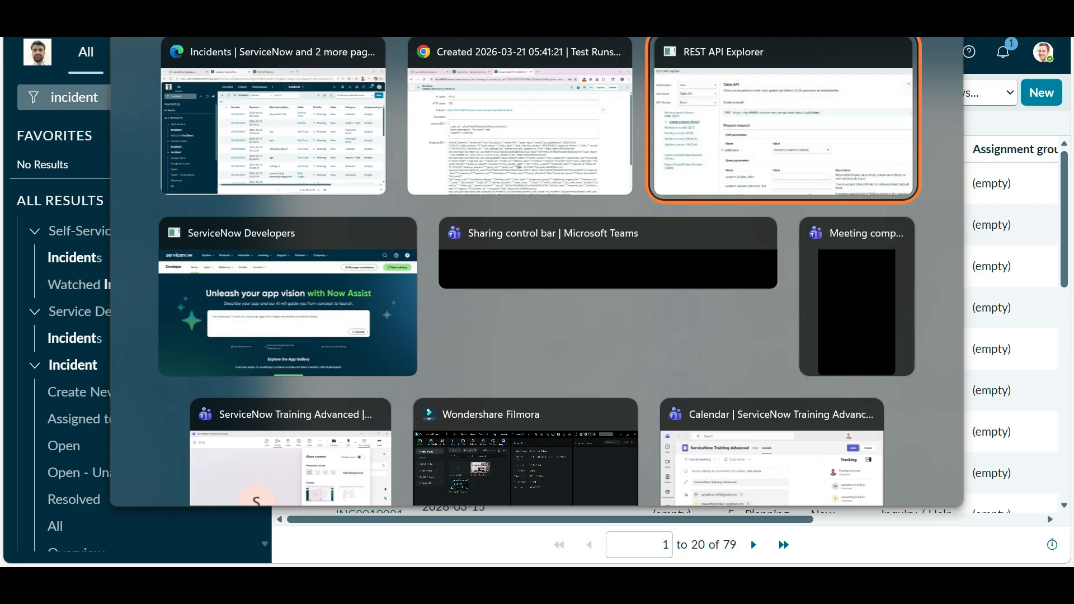
{"action": "key", "text": "alt+Tab"}
{"action": "key", "text": "alt+Tab"}
{"action": "key", "text": "alt+Tab"}
{"action": "key", "text": "alt+Tab"}
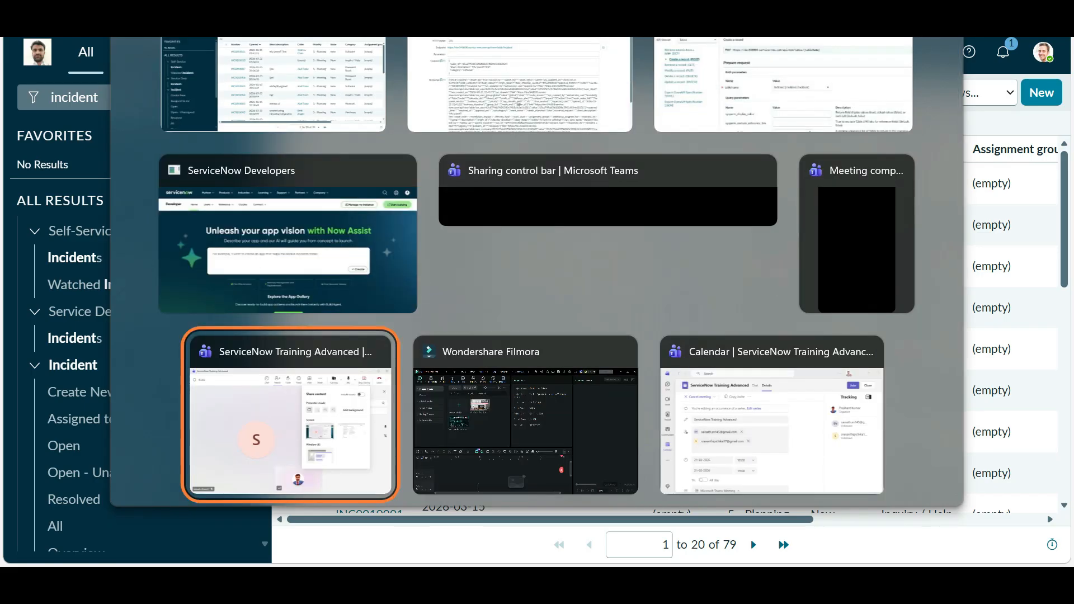
{"action": "key", "text": "alt+Tab"}
{"action": "key", "text": "alt+Tab"}
{"action": "key", "text": "alt+Tab"}
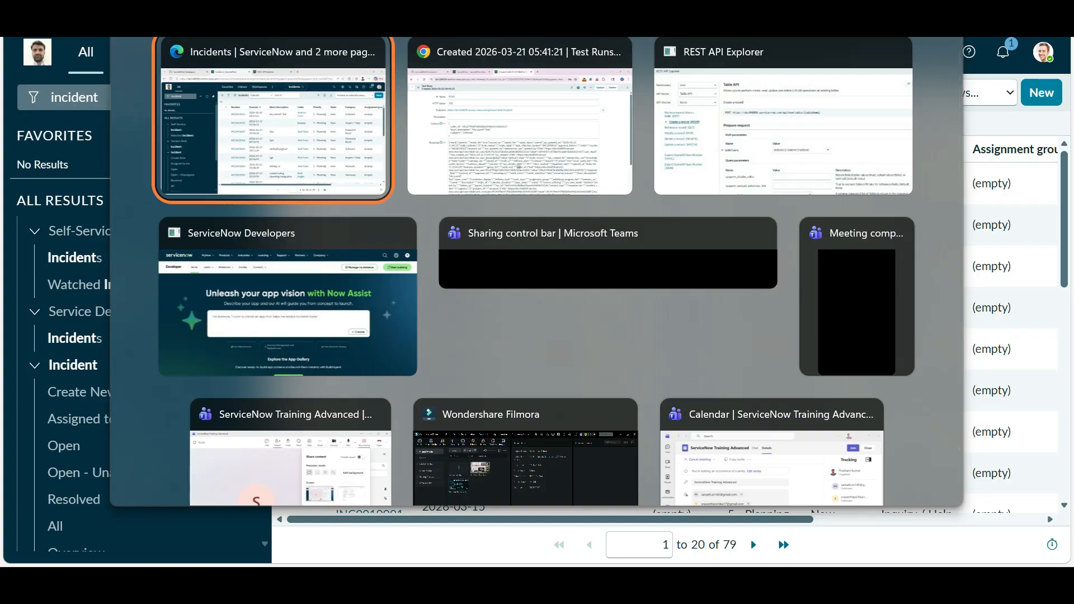
{"action": "key", "text": "alt+Tab"}
{"action": "key", "text": "alt+Tab"}
{"action": "key", "text": "ctrl+shift+Tab"}
{"action": "key", "text": "ctrl+shift+Tab"}
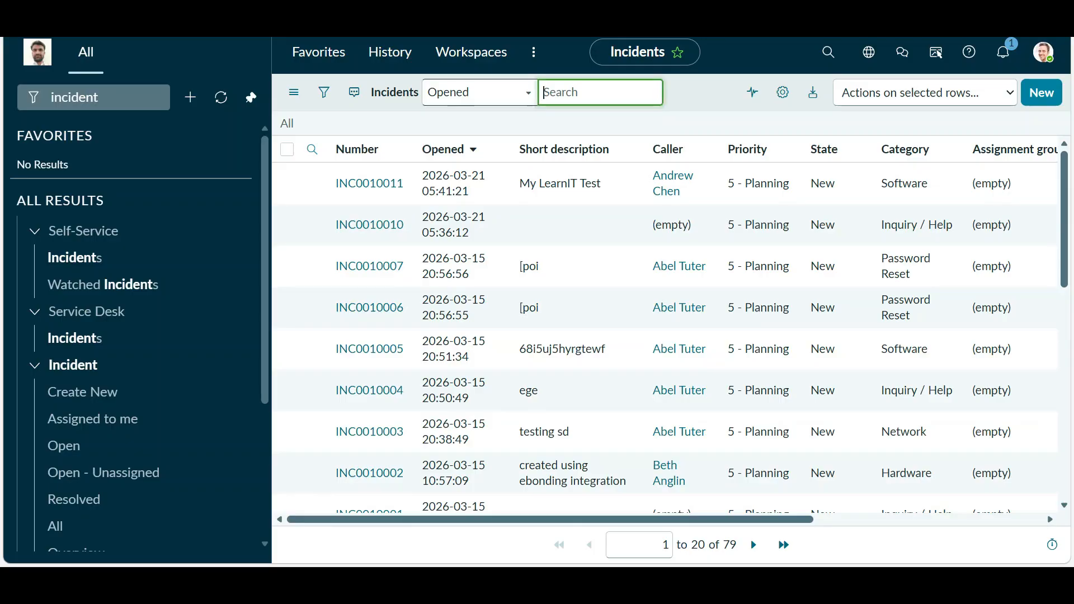
{"action": "key", "text": "ctrl+Tab"}
{"action": "key", "text": "alt+Tab"}
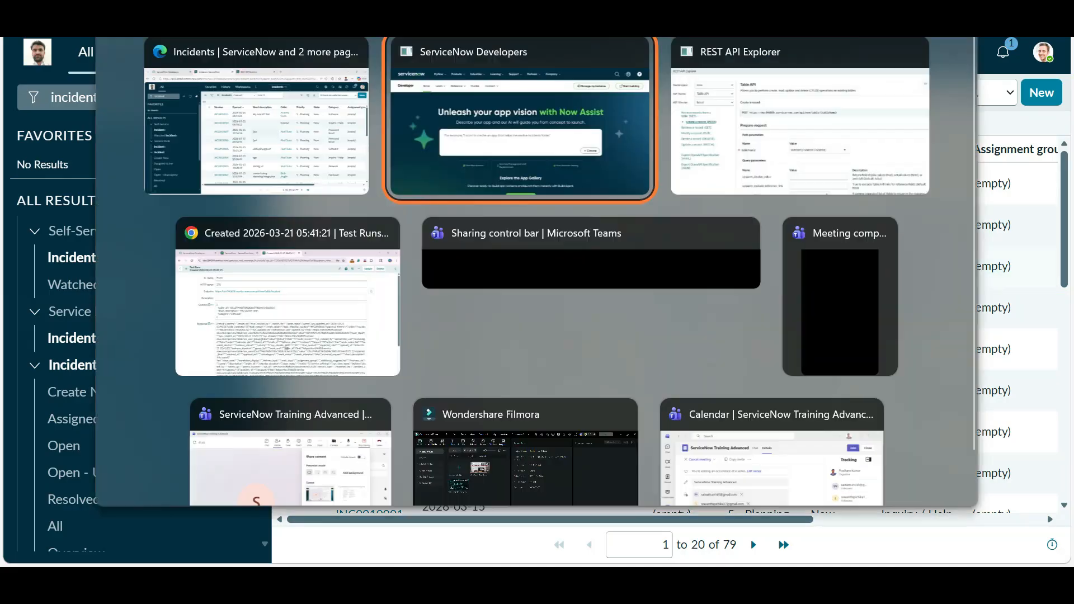
{"action": "key", "text": "alt+Tab"}
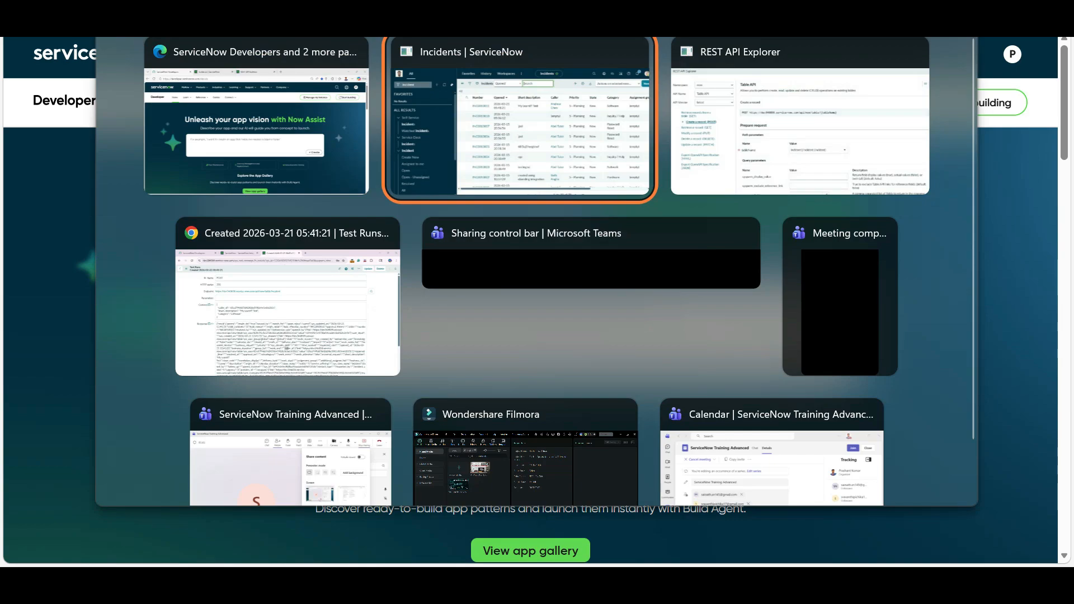
{"action": "key", "text": "alt+Tab"}
{"action": "key", "text": "alt+Tab"}
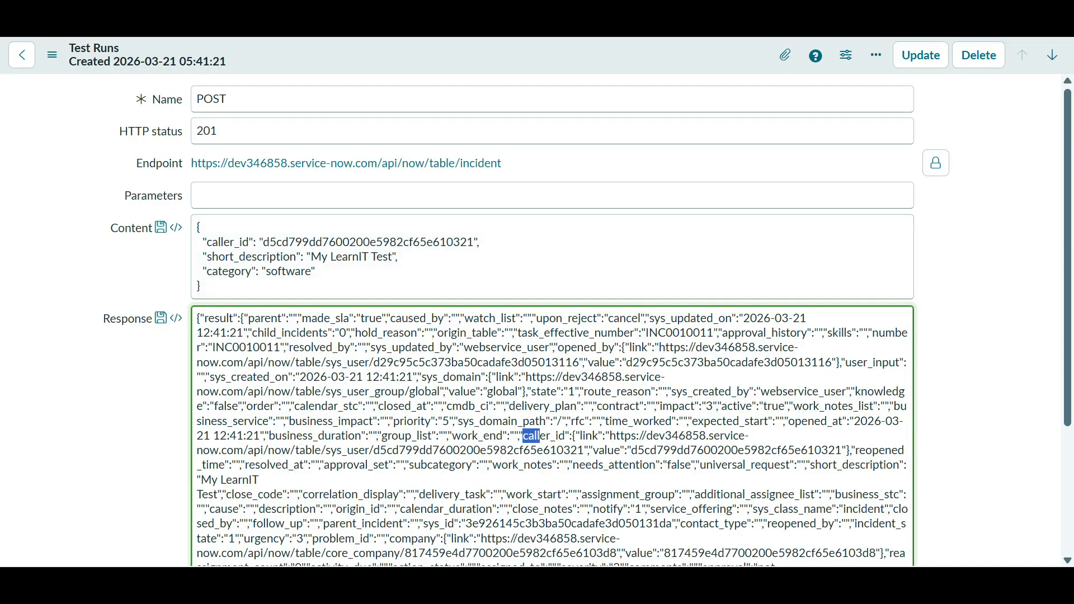
- Check the REST Message's HTTP Request and Authentication tabs, then open POST to view its Content
{"action": "left_click", "coordinate": [201, 286]}
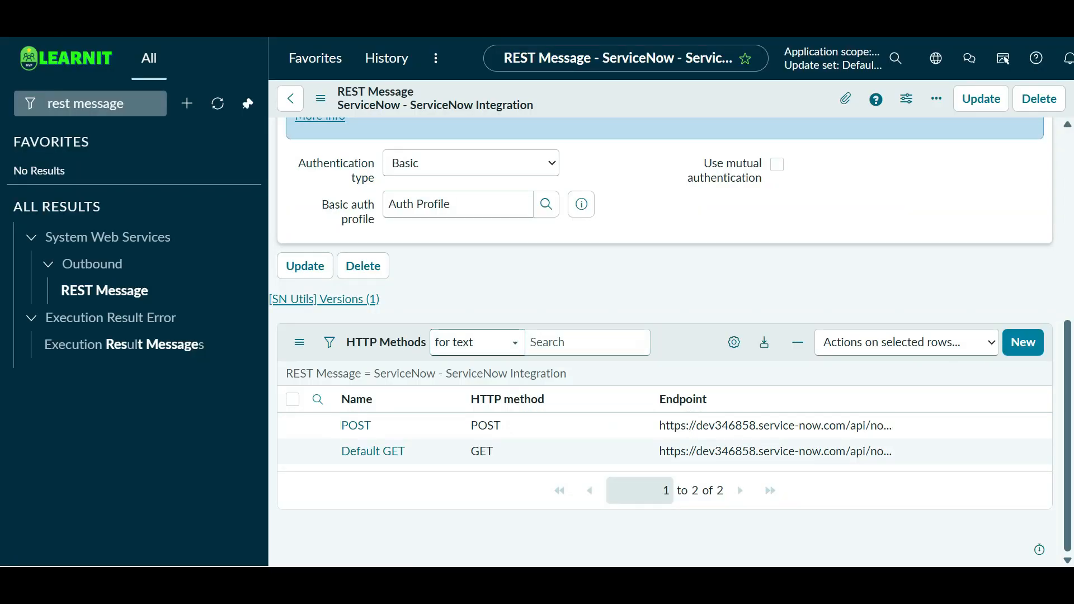
{"action": "scroll", "coordinate": [666, 336], "scroll_direction": "up", "scroll_amount": 3}
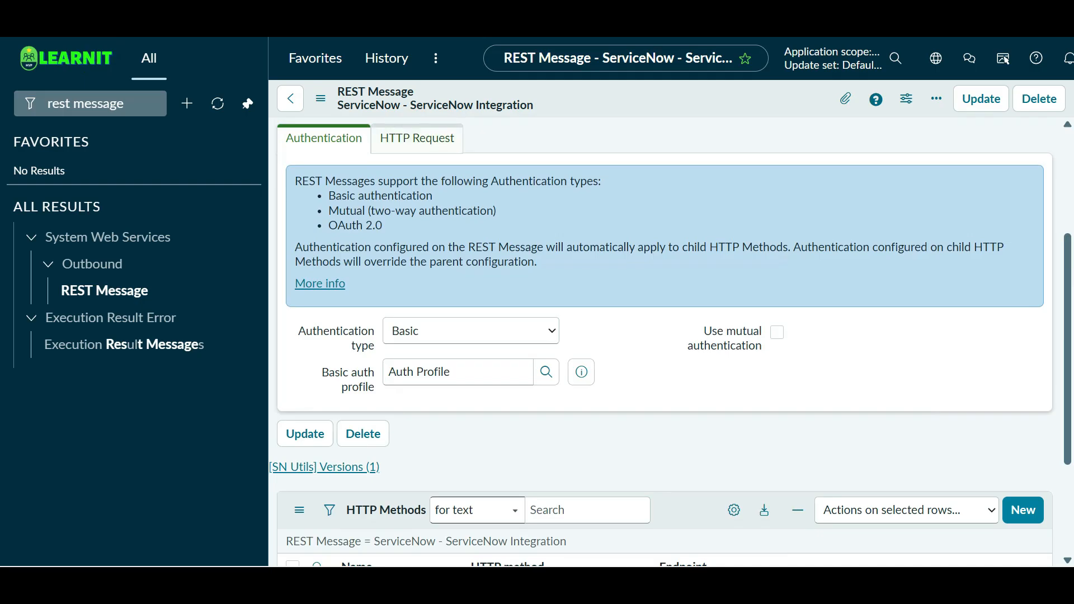
{"action": "left_click", "coordinate": [416, 138]}
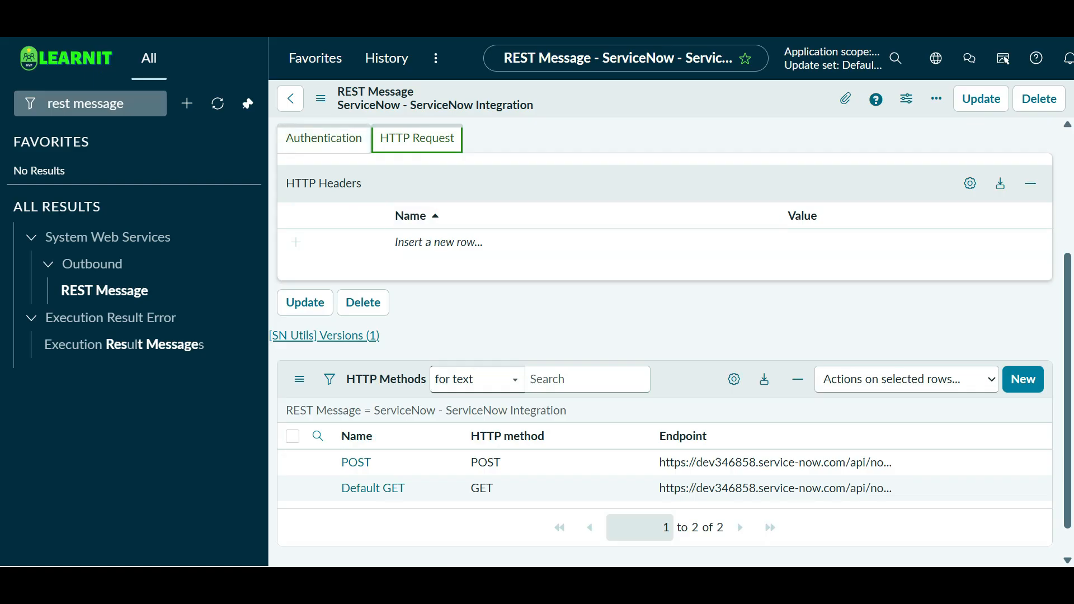
{"action": "left_click", "coordinate": [324, 138]}
{"action": "scroll", "coordinate": [358, 252], "scroll_direction": "down", "scroll_amount": 3}
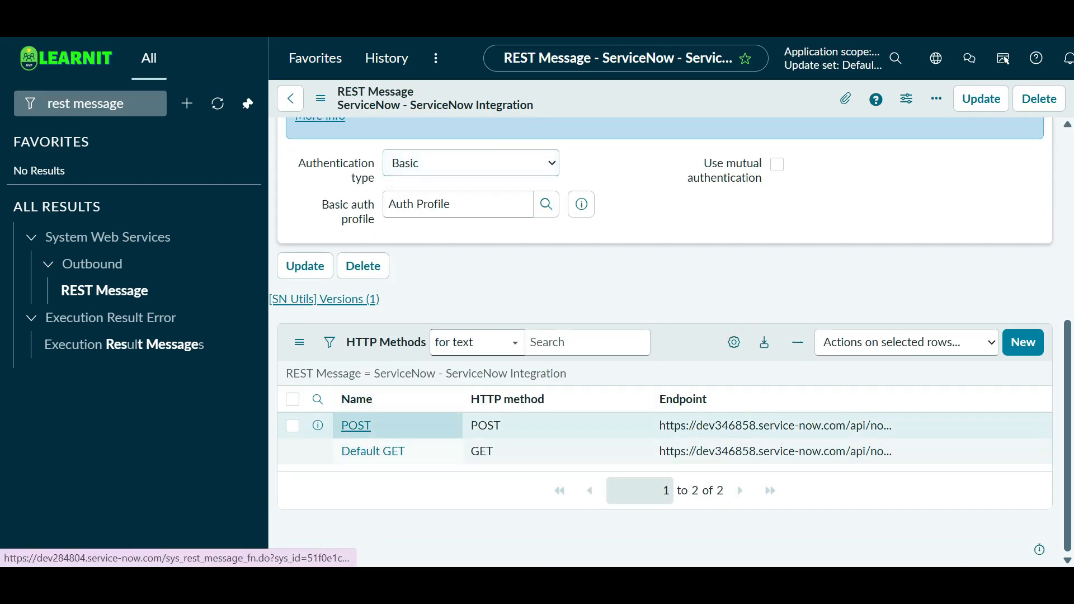
{"action": "left_click", "coordinate": [355, 425]}
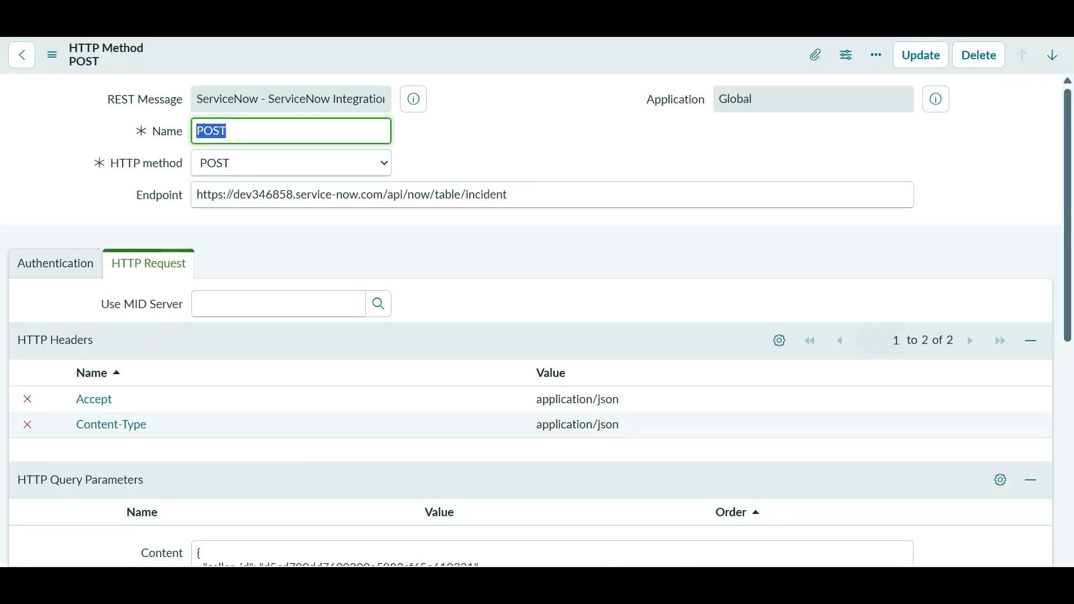
{"action": "scroll", "coordinate": [537, 302], "scroll_direction": "down", "scroll_amount": 6}
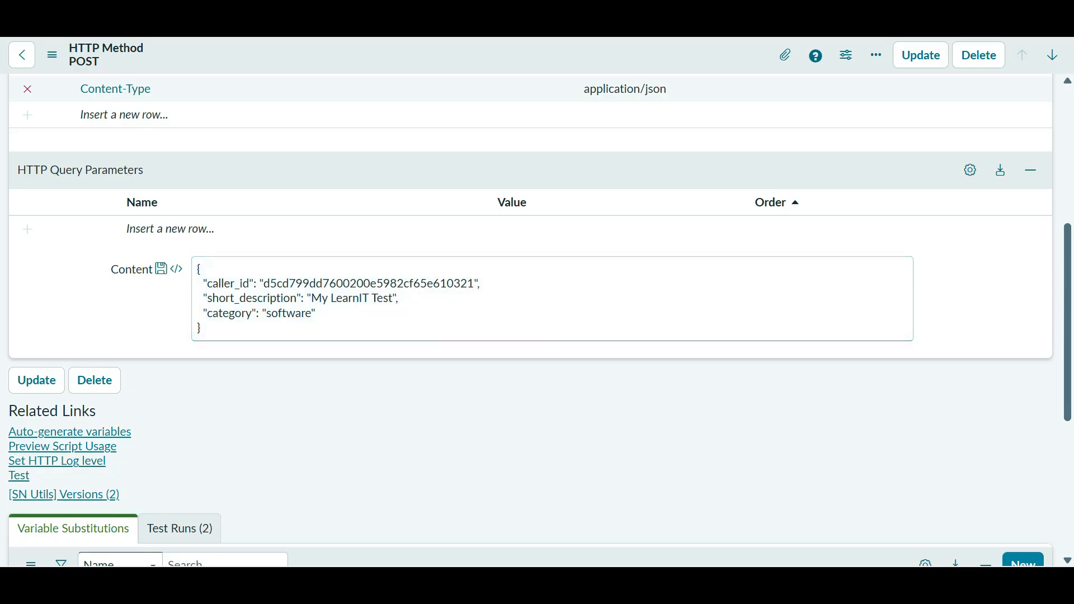
{"action": "scroll", "coordinate": [537, 302], "scroll_direction": "up", "scroll_amount": 6}
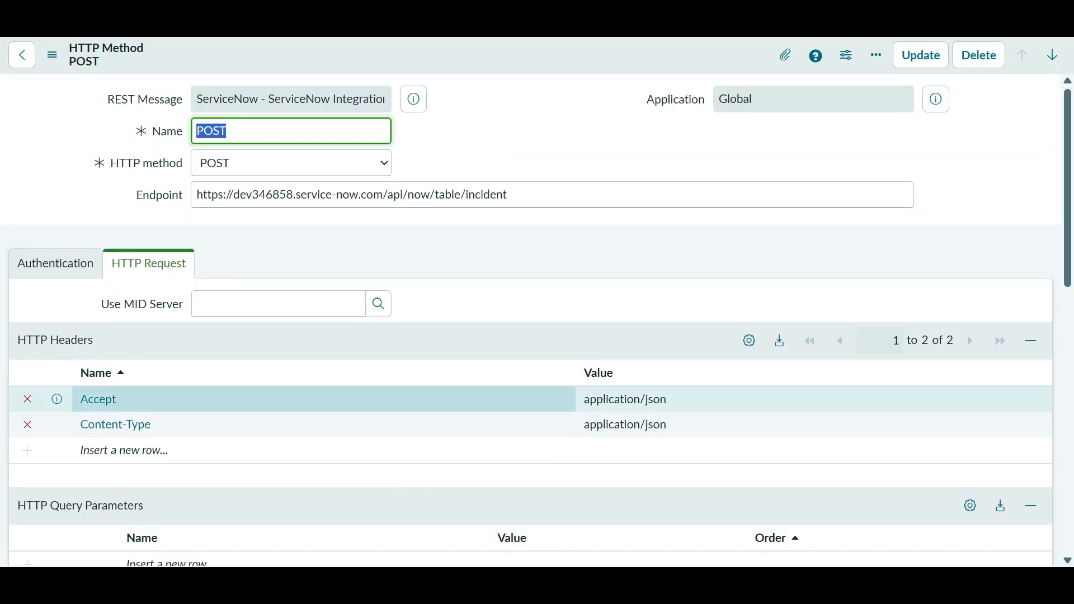
{"action": "scroll", "coordinate": [537, 302], "scroll_direction": "down", "scroll_amount": 3}
{"action": "scroll", "coordinate": [537, 302], "scroll_direction": "down", "scroll_amount": 3}
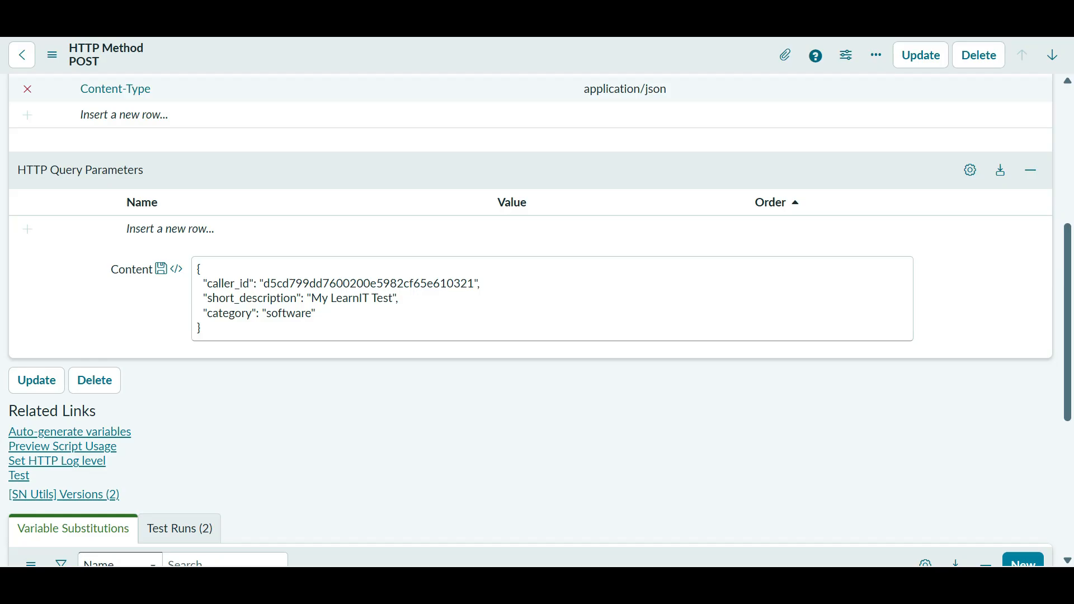
- Review the POST method record, then switch to the Incidents list topped by the new 'My LearnIT Test' incident
{"action": "scroll", "coordinate": [530, 319], "scroll_direction": "down", "scroll_amount": 3}
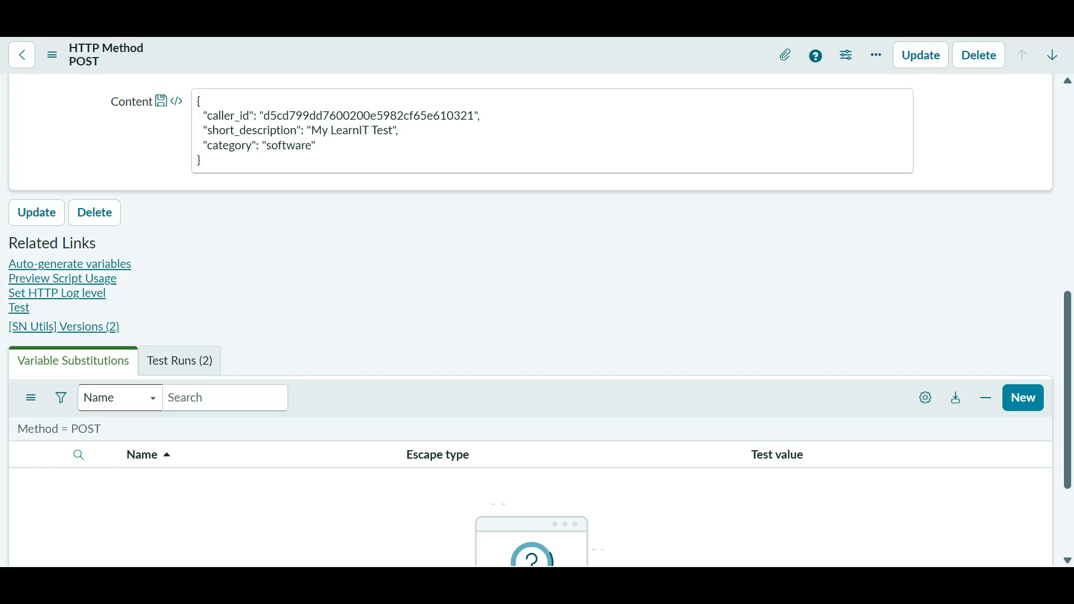
{"action": "scroll", "coordinate": [530, 319], "scroll_direction": "up", "scroll_amount": 6}
{"action": "scroll", "coordinate": [530, 319], "scroll_direction": "down", "scroll_amount": 3}
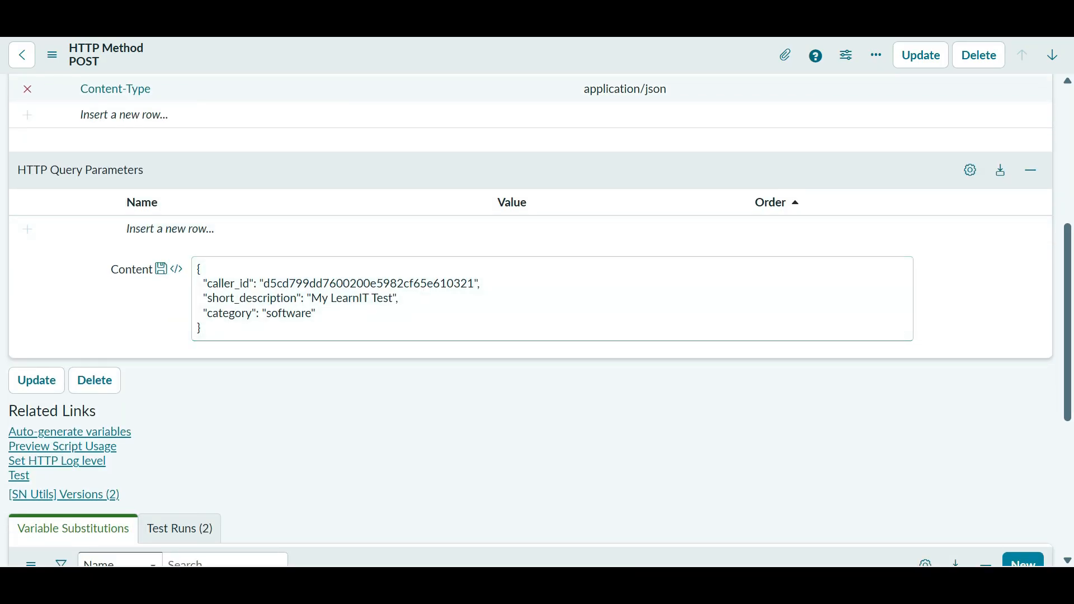
{"action": "key", "text": "alt+Tab"}
{"action": "key", "text": "alt+Tab"}
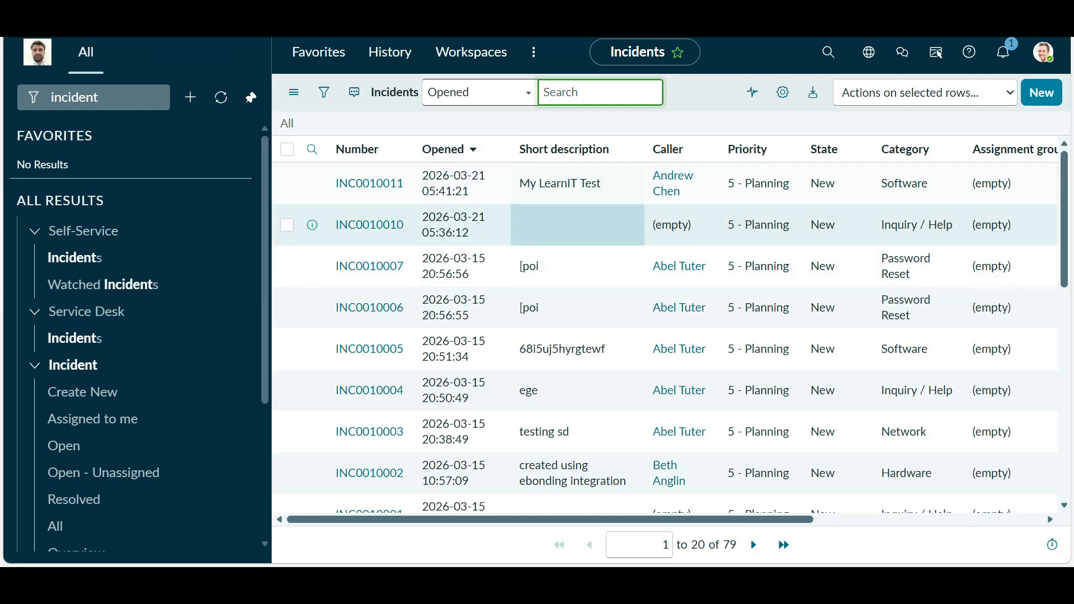
{"action": "left_click_drag", "start_coordinate": [706, 226], "coordinate": [638, 224]}
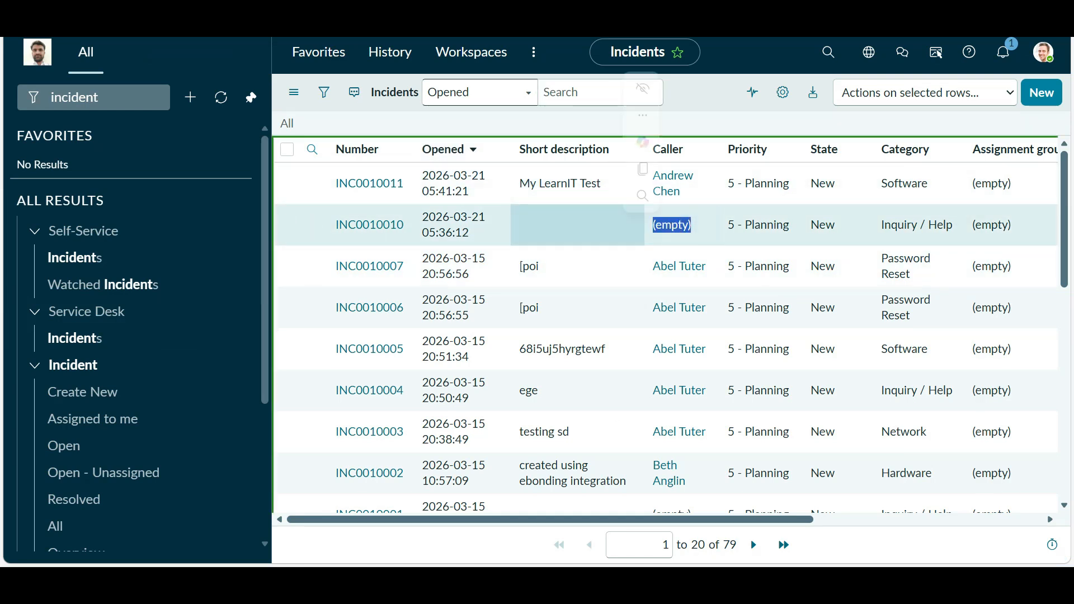
{"action": "left_click_drag", "start_coordinate": [410, 185], "coordinate": [334, 184]}
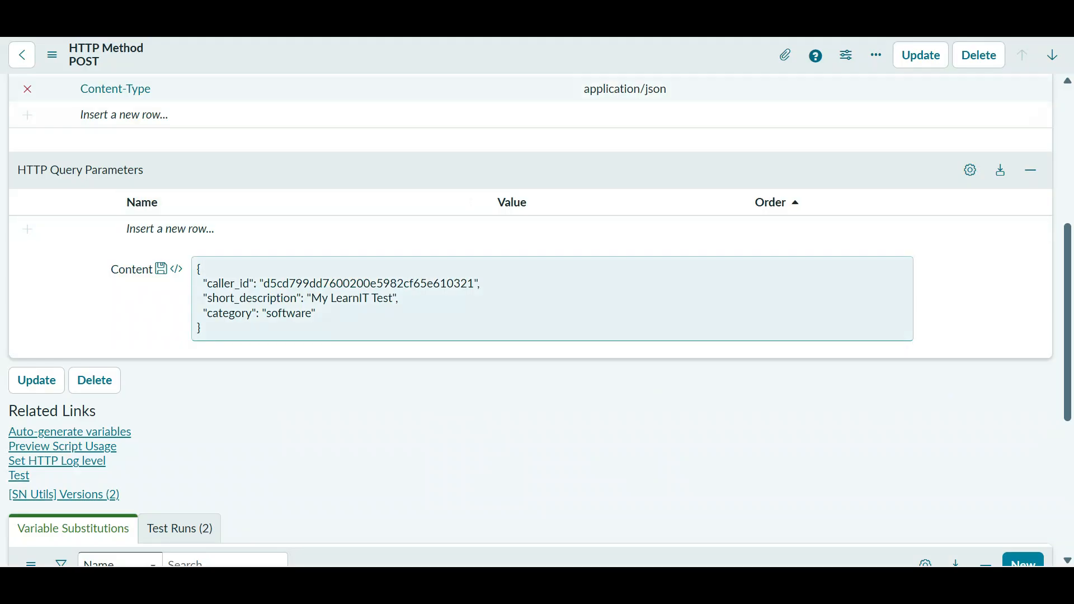
- Auto-generate variable substitutions for the POST method from its request body
{"action": "scroll", "coordinate": [531, 319], "scroll_direction": "down", "scroll_amount": 5}
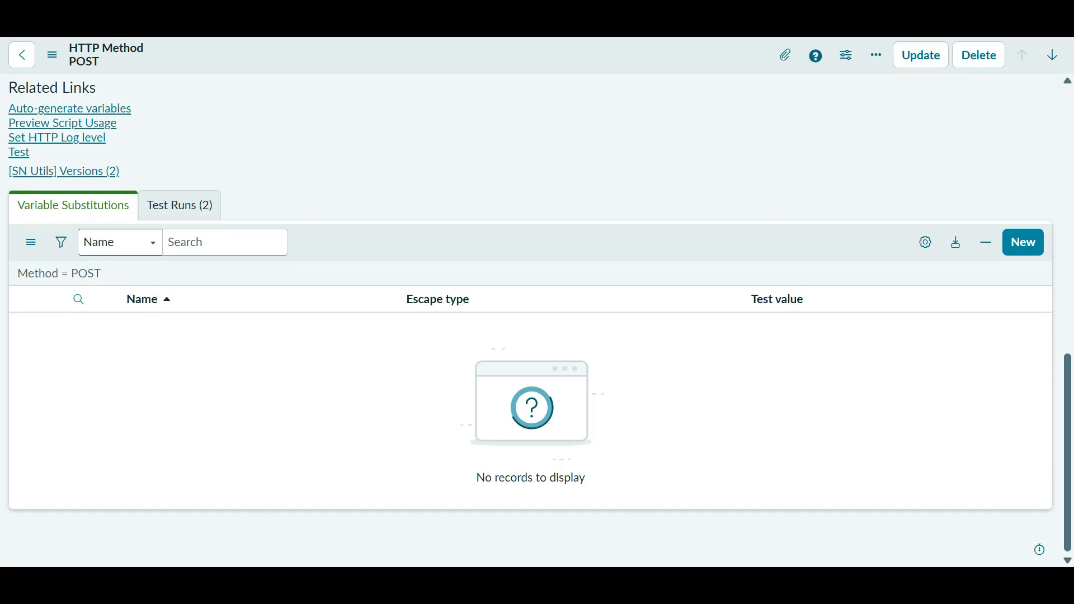
{"action": "scroll", "coordinate": [531, 319], "scroll_direction": "up", "scroll_amount": 10}
{"action": "scroll", "coordinate": [532, 319], "scroll_direction": "down", "scroll_amount": 3}
{"action": "scroll", "coordinate": [532, 319], "scroll_direction": "down", "scroll_amount": 6}
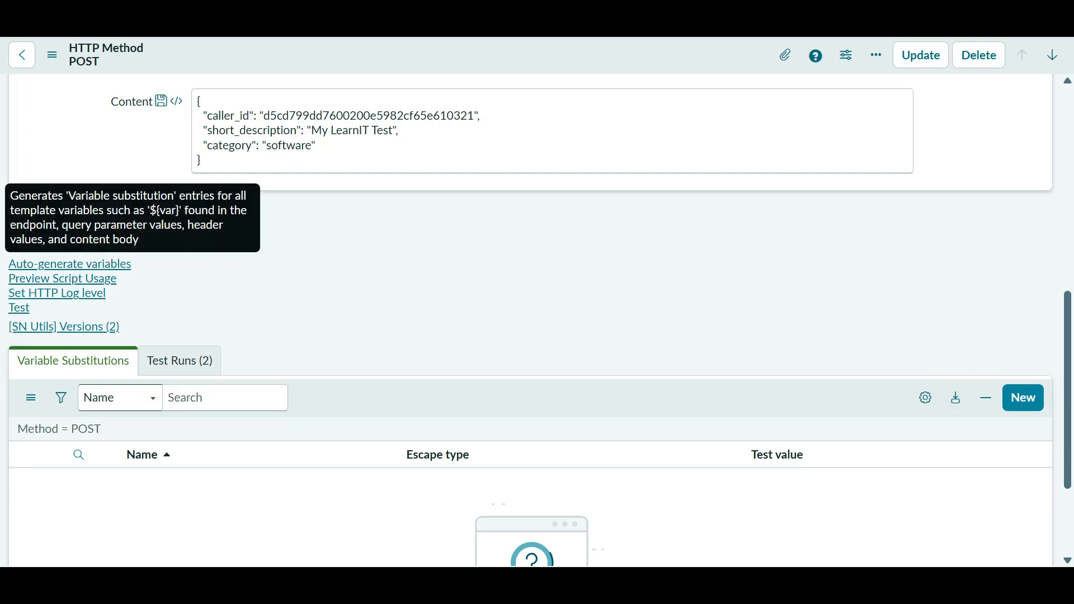
{"action": "left_click", "coordinate": [70, 264]}
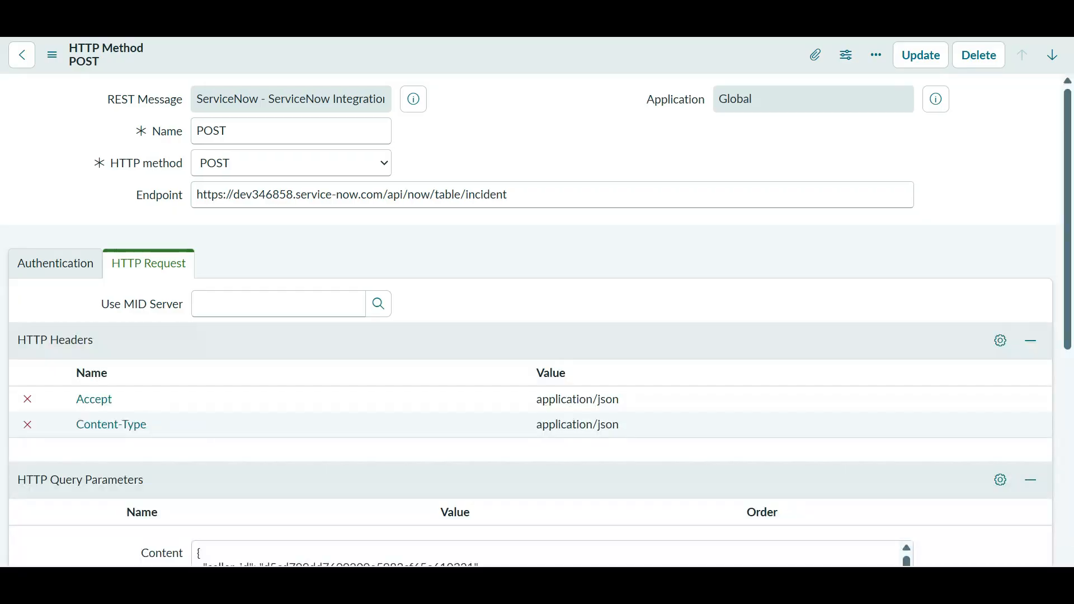
- Reload the POST method form and review its JSON body (caller, 'My LearnIT Test', software)
{"action": "scroll", "coordinate": [530, 321], "scroll_direction": "down", "scroll_amount": 3}
{"action": "scroll", "coordinate": [559, 297], "scroll_direction": "down", "scroll_amount": 9}
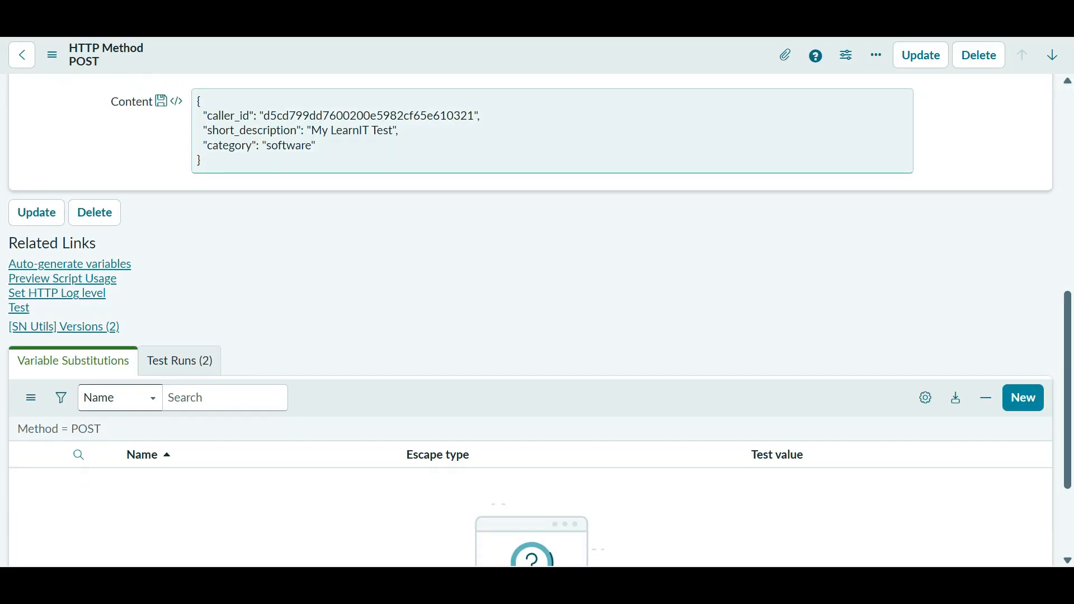
{"action": "scroll", "coordinate": [560, 296], "scroll_direction": "up", "scroll_amount": 6}
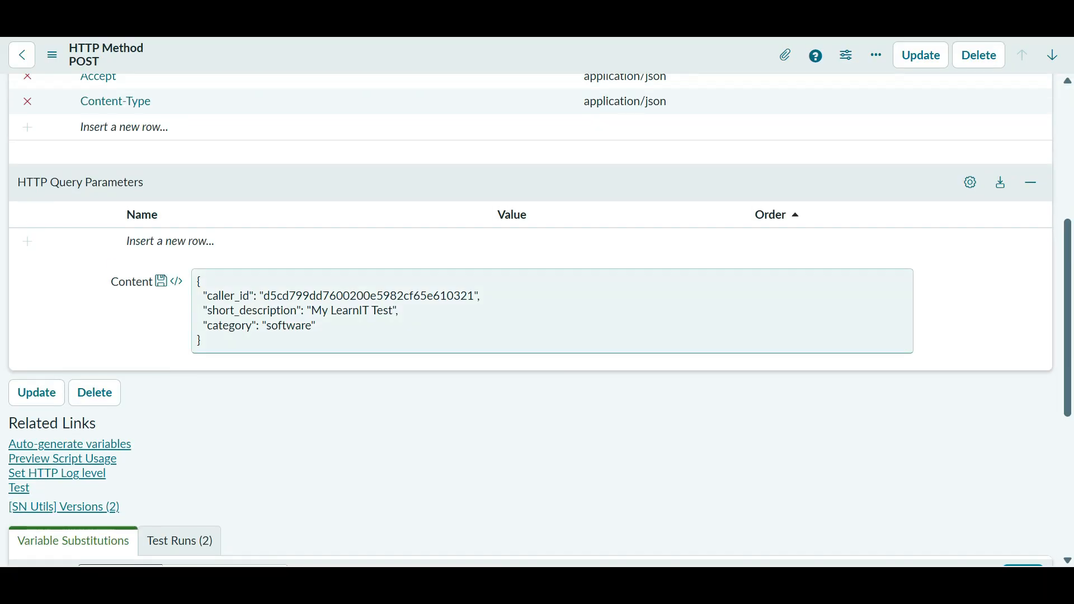
{"action": "scroll", "coordinate": [531, 319], "scroll_direction": "up", "scroll_amount": 3}
{"action": "right_click", "coordinate": [508, 62]}
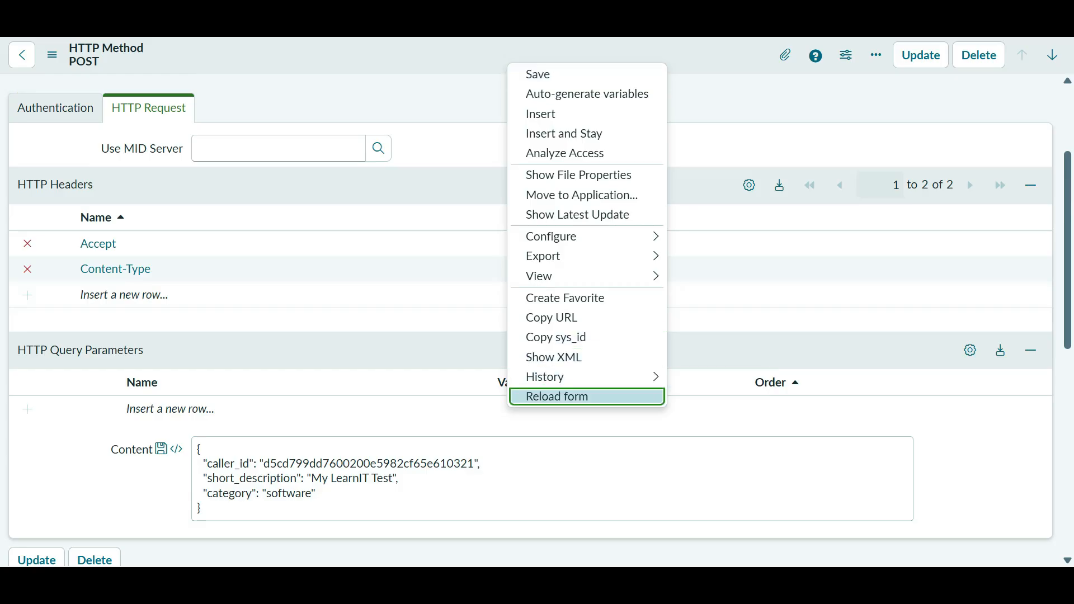
{"action": "left_click", "coordinate": [560, 396]}
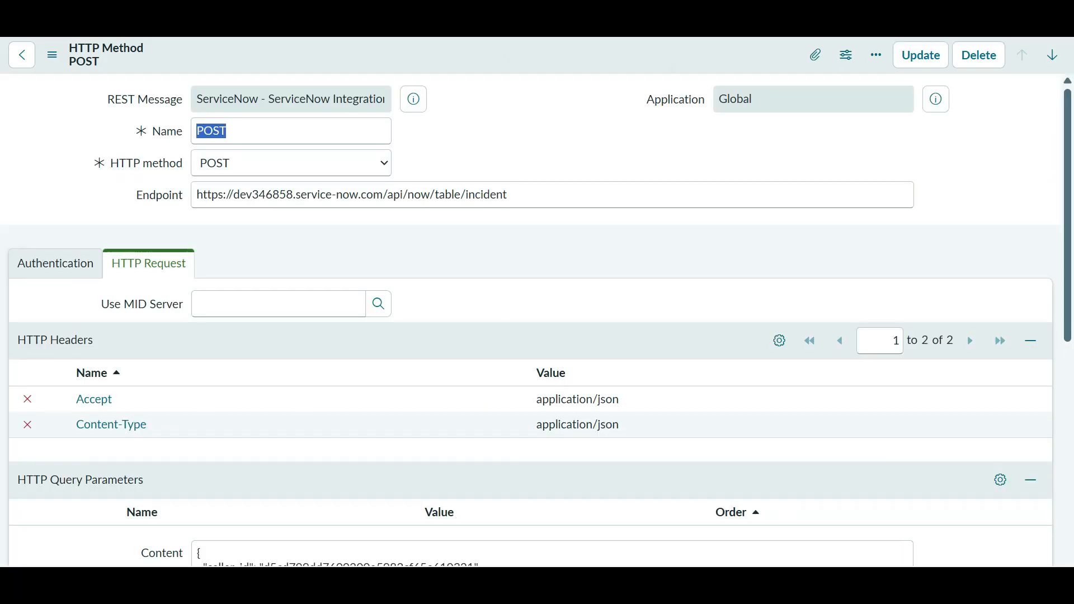
{"action": "scroll", "coordinate": [531, 319], "scroll_direction": "down", "scroll_amount": 10}
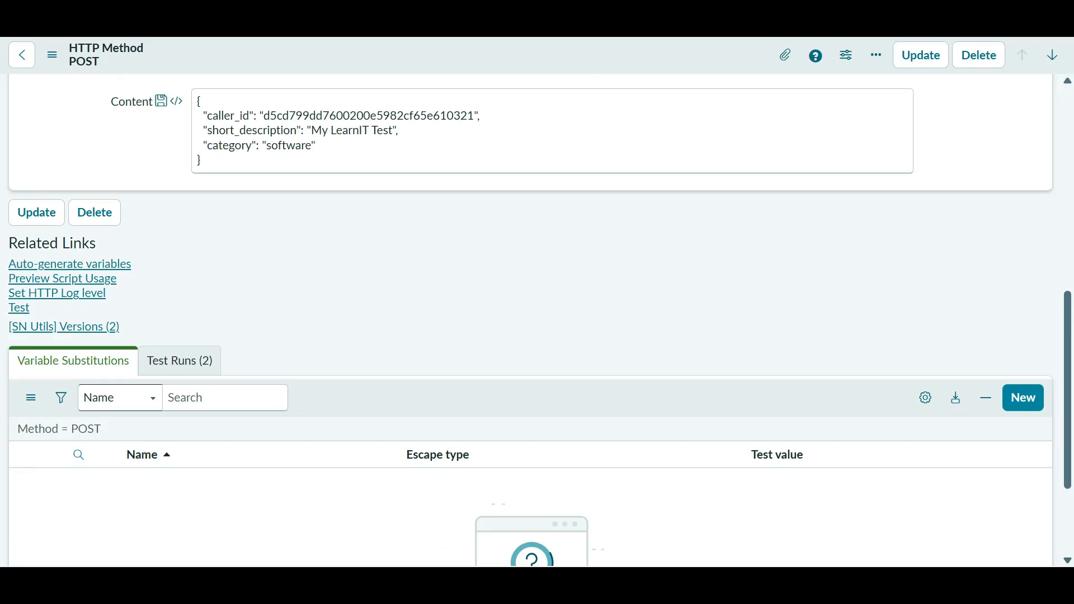
{"action": "scroll", "coordinate": [531, 319], "scroll_direction": "up", "scroll_amount": 5}
{"action": "scroll", "coordinate": [532, 318], "scroll_direction": "down", "scroll_amount": 3}
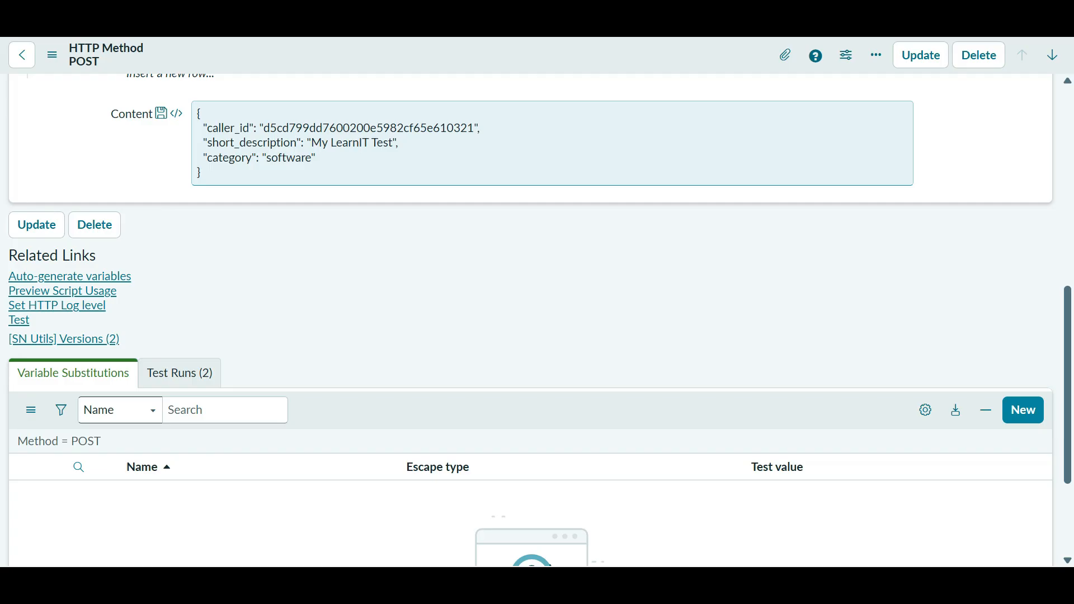
{"action": "scroll", "coordinate": [537, 251], "scroll_direction": "up", "scroll_amount": 6}
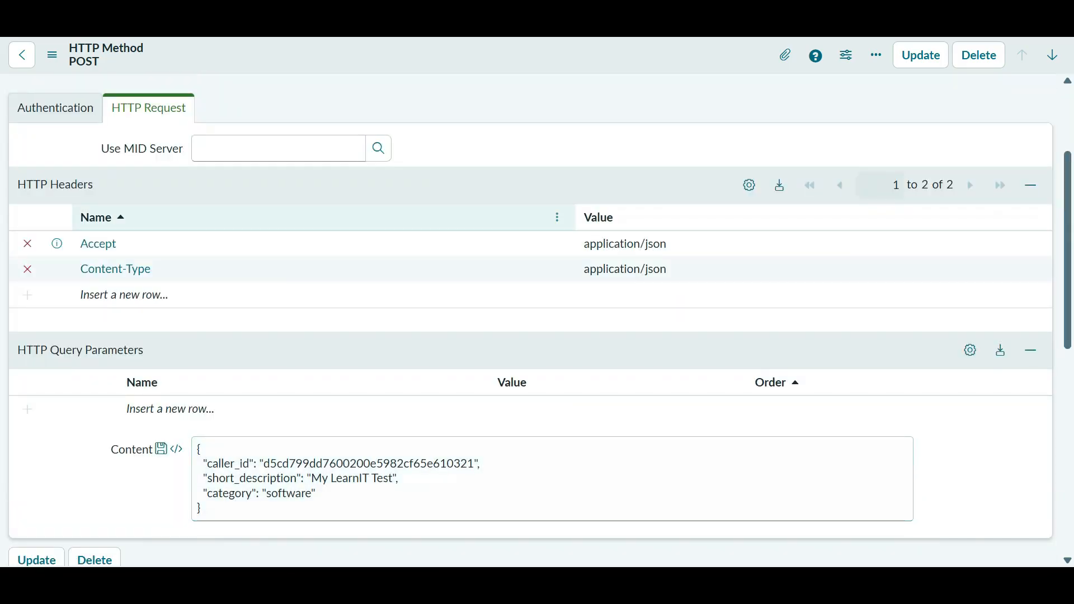
{"action": "scroll", "coordinate": [537, 167], "scroll_direction": "down", "scroll_amount": 3}
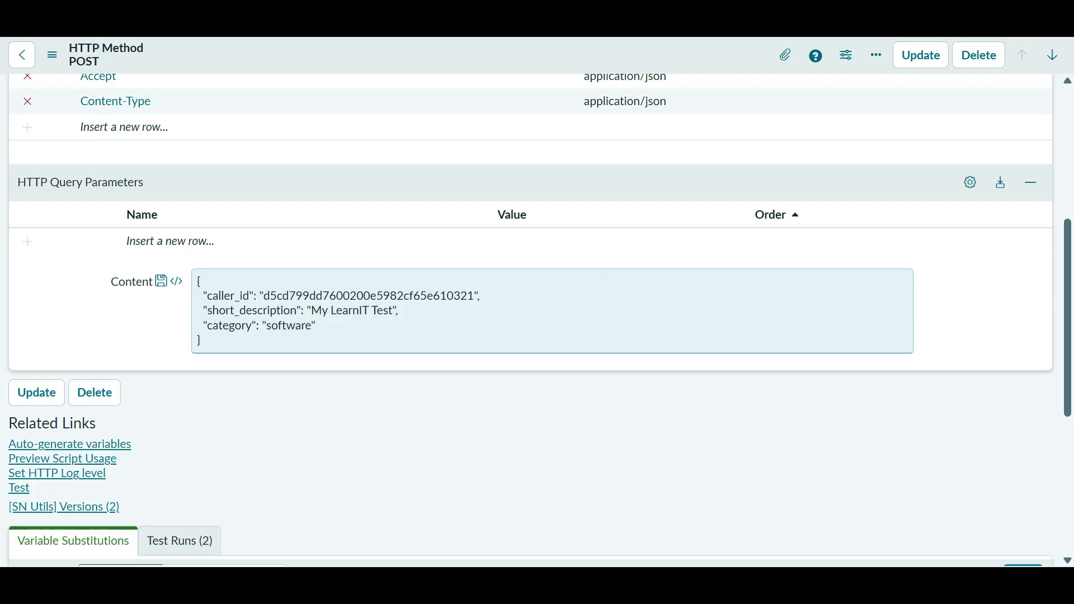
- Replace the hard-coded caller_id value with the ${caller} placeholder
{"action": "left_click", "coordinate": [475, 296]}
{"action": "key", "text": "BackSpace"}
{"action": "key", "text": "BackSpace"}
{"action": "key", "text": "BackSpace"}
{"action": "key", "text": "BackSpace"}
{"action": "key", "text": "BackSpace"}
{"action": "key", "text": "BackSpace"}
{"action": "key", "text": "BackSpace"}
{"action": "key", "text": "BackSpace"}
{"action": "key", "text": "BackSpace"}
{"action": "key", "text": "BackSpace"}
{"action": "key", "text": "BackSpace"}
{"action": "key", "text": "BackSpace"}
{"action": "key", "text": "BackSpace"}
{"action": "key", "text": "BackSpace"}
{"action": "key", "text": "BackSpace"}
{"action": "key", "text": "BackSpace"}
{"action": "key", "text": "BackSpace"}
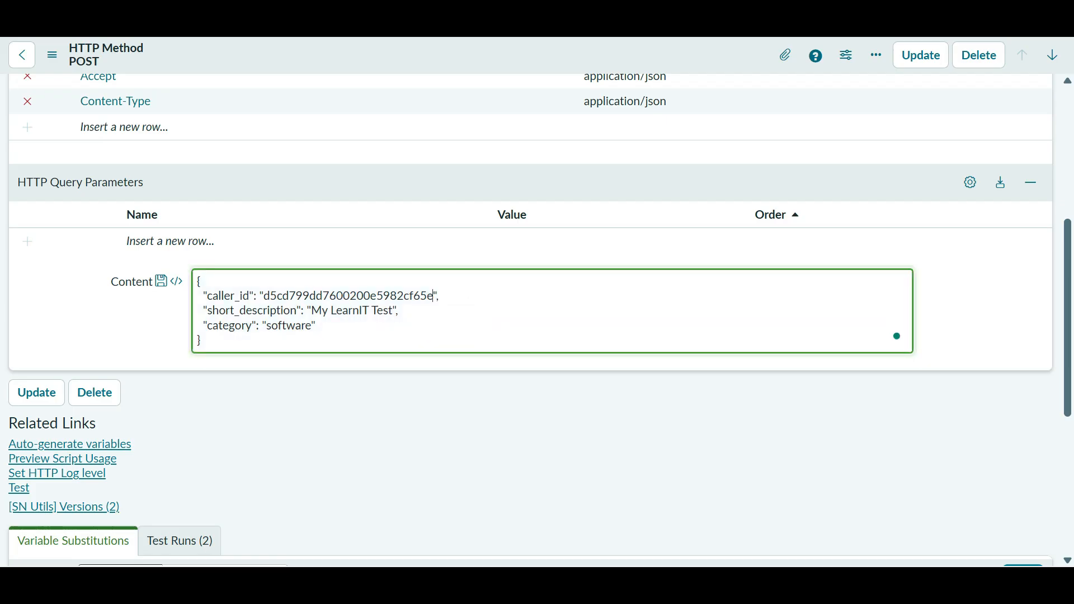
{"action": "key", "text": "BackSpace"}
{"action": "key", "text": "BackSpace"}
{"action": "key", "text": "BackSpace"}
{"action": "key", "text": "BackSpace"}
{"action": "key", "text": "BackSpace"}
{"action": "key", "text": "BackSpace"}
{"action": "key", "text": "BackSpace"}
{"action": "key", "text": "BackSpace"}
{"action": "key", "text": "BackSpace"}
{"action": "key", "text": "BackSpace"}
{"action": "key", "text": "BackSpace"}
{"action": "key", "text": "BackSpace"}
{"action": "key", "text": "BackSpace"}
{"action": "key", "text": "BackSpace"}
{"action": "key", "text": "BackSpace"}
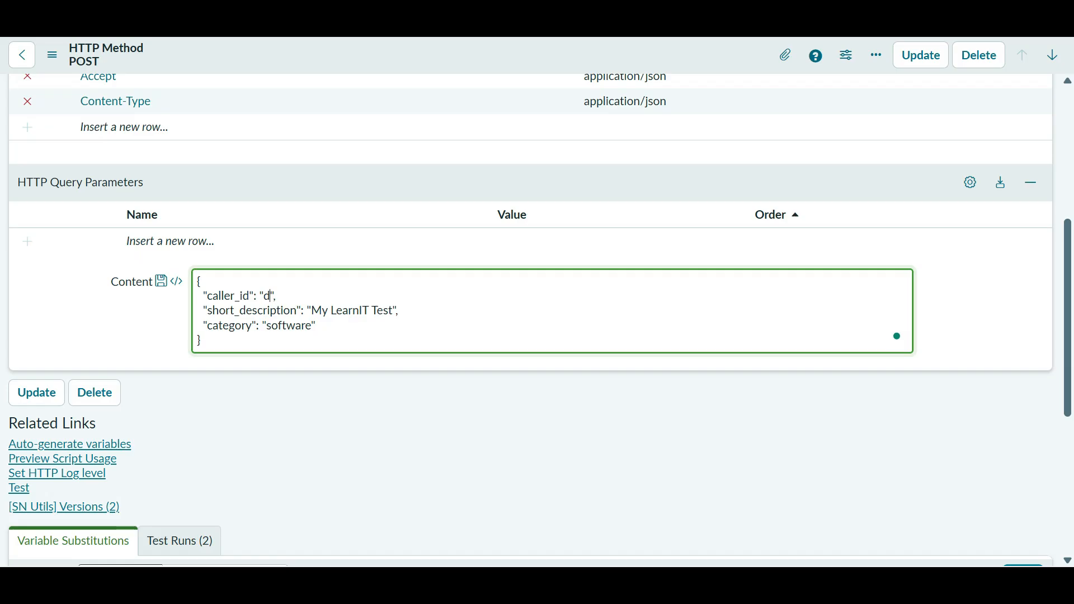
{"action": "type", "text": "{}"}
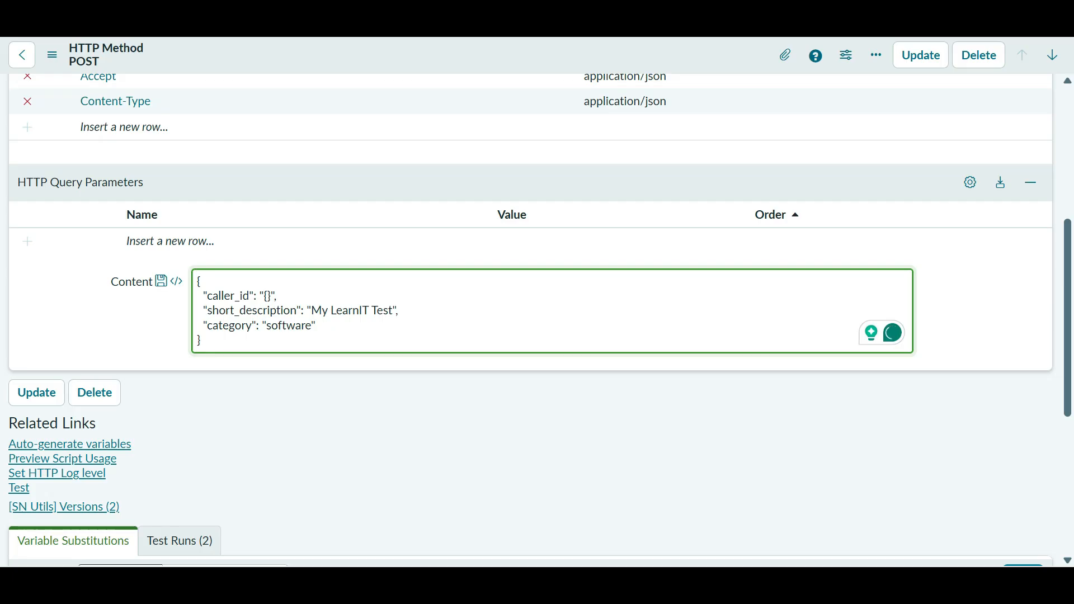
{"action": "type", "text": "$"}
{"action": "type", "text": "caller"}
- Replace the short description with ${sd} and the category 'software' with ${cat}
{"action": "left_click_drag", "start_coordinate": [395, 311], "coordinate": [337, 311]}
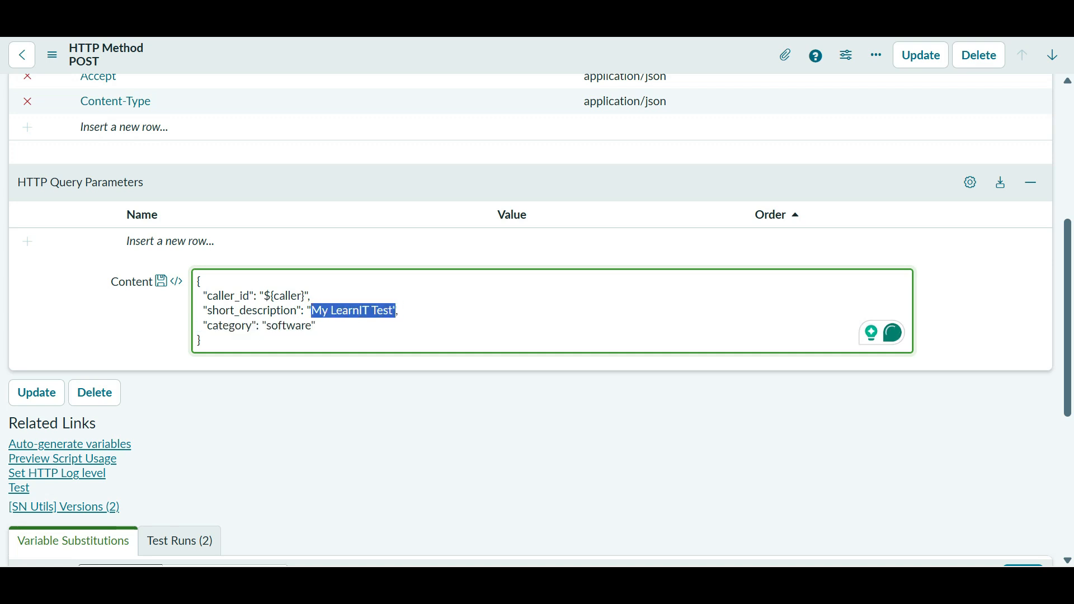
{"action": "key", "text": "Left"}
{"action": "key", "text": "Delete"}
{"action": "key", "text": "Delete"}
{"action": "key", "text": "Delete"}
{"action": "key", "text": "Delete"}
{"action": "key", "text": "Delete"}
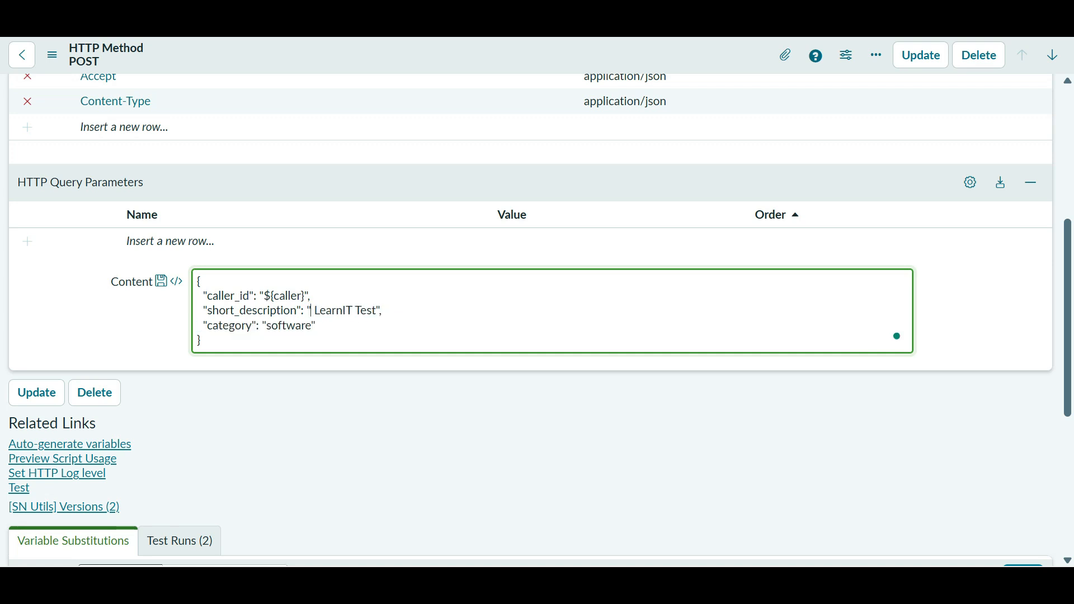
{"action": "key", "text": "Delete"}
{"action": "key", "text": "Delete"}
{"action": "key", "text": "Delete"}
{"action": "key", "text": "Delete"}
{"action": "key", "text": "Delete"}
{"action": "key", "text": "Delete"}
{"action": "key", "text": "Delete"}
{"action": "key", "text": "Delete"}
{"action": "key", "text": "Delete"}
{"action": "key", "text": "Delete"}
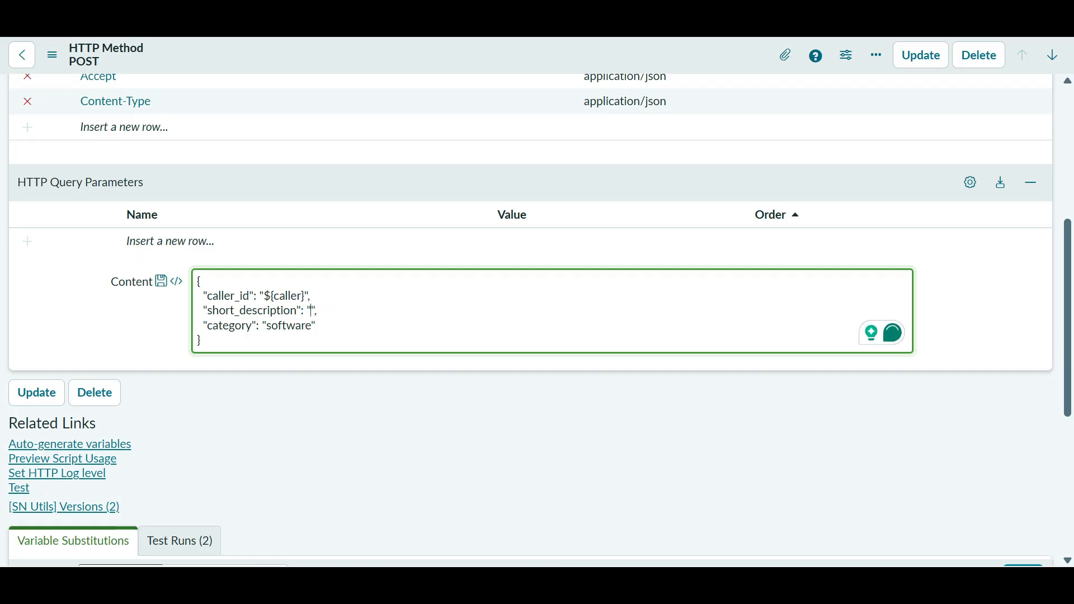
{"action": "type", "text": "{ \"caller_id\": \"d5cd799dd7600200e5982cf65e610321\", \"short_description\": \"My LearnIT Test\", \"category\": \"software\" }"}
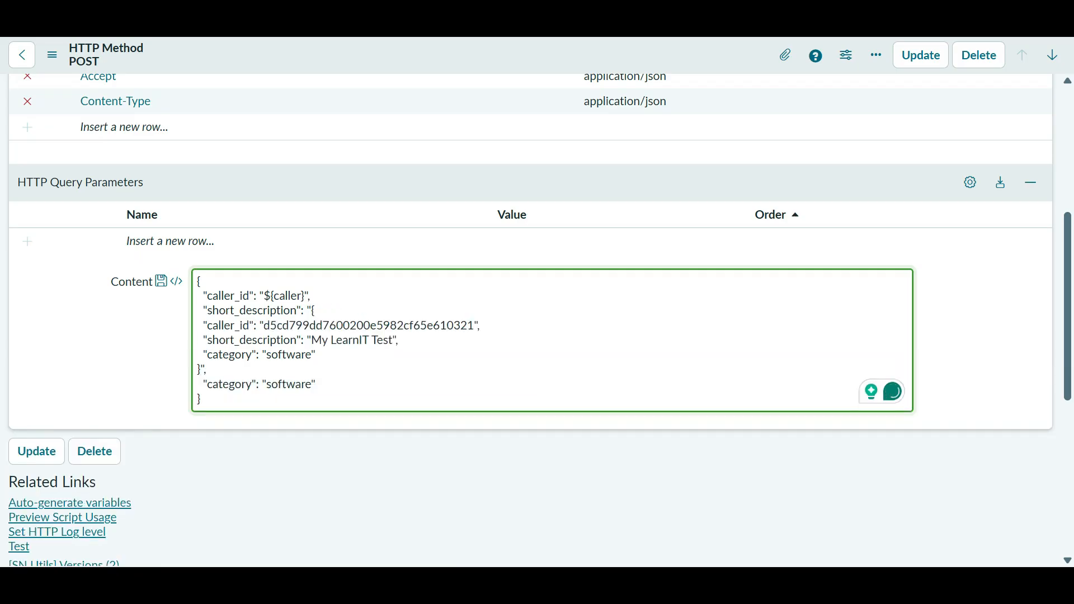
{"action": "key", "text": "ctrl+z"}
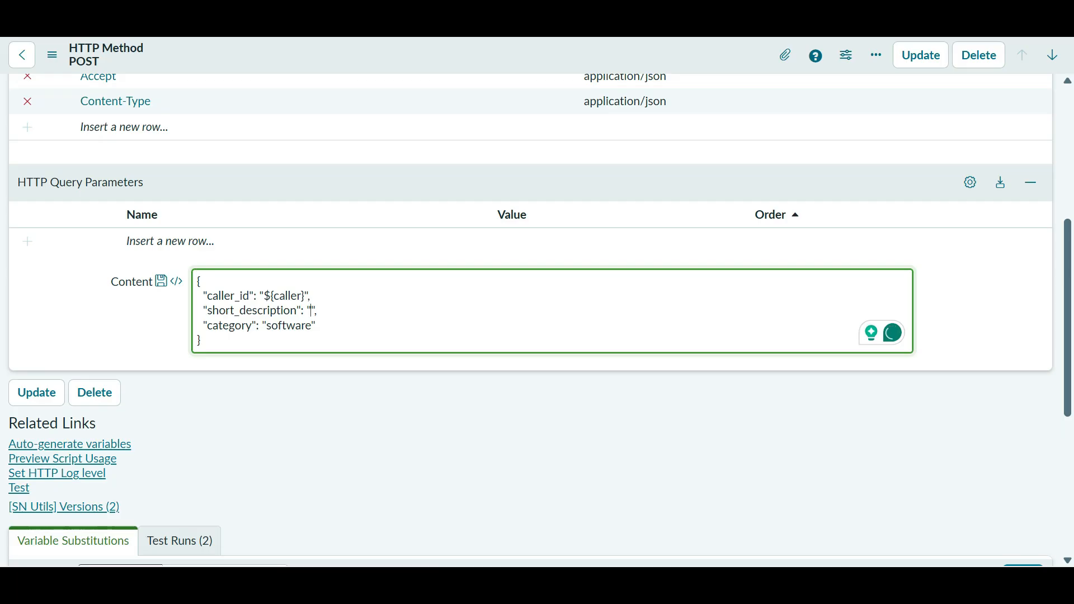
{"action": "type", "text": "${}"}
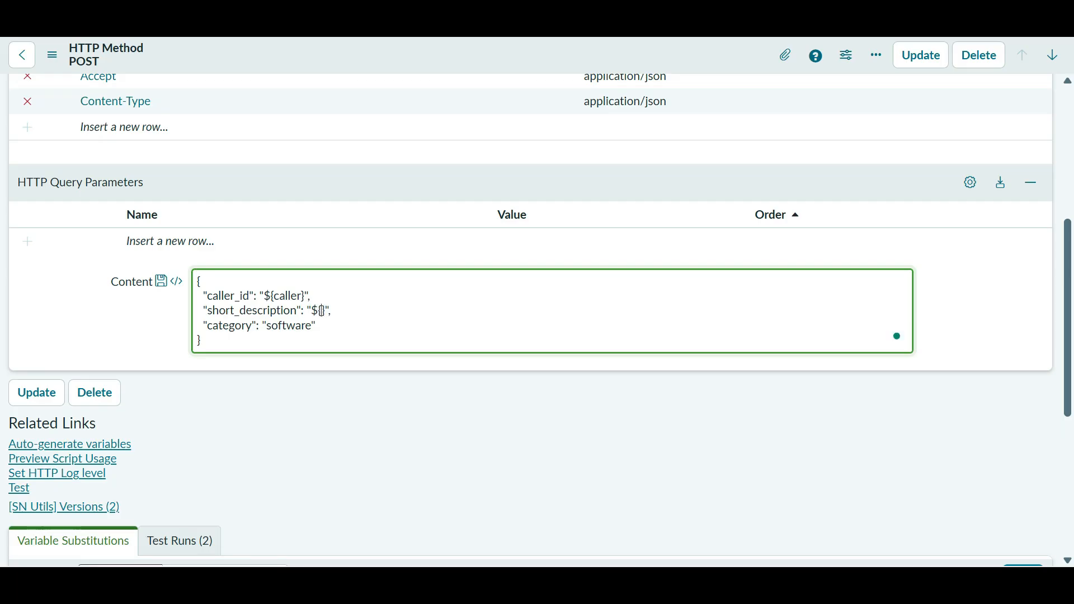
{"action": "type", "text": "sd"}
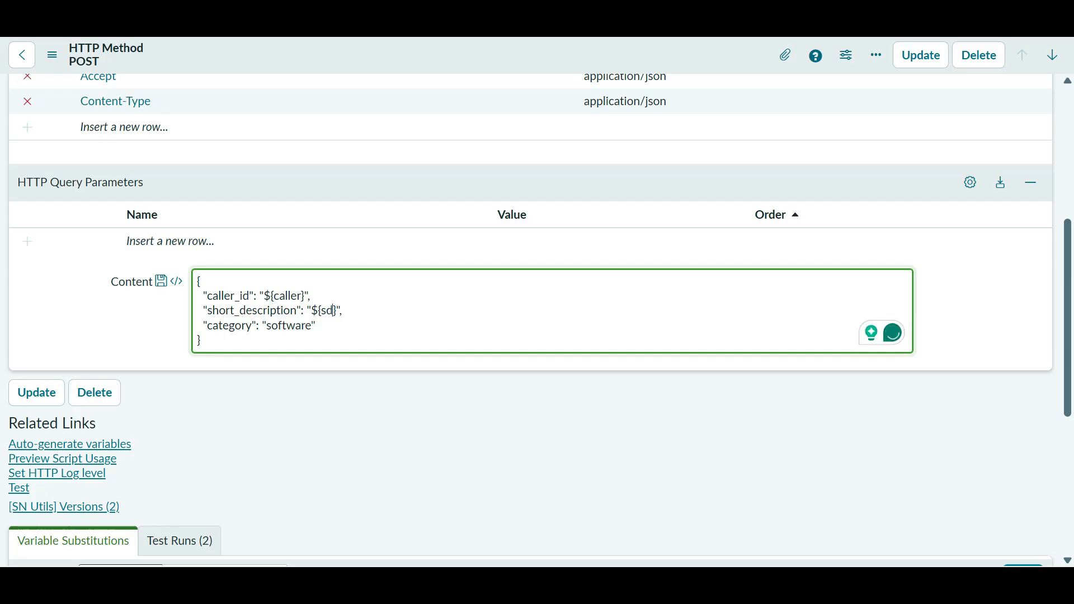
{"action": "double_click", "coordinate": [274, 327]}
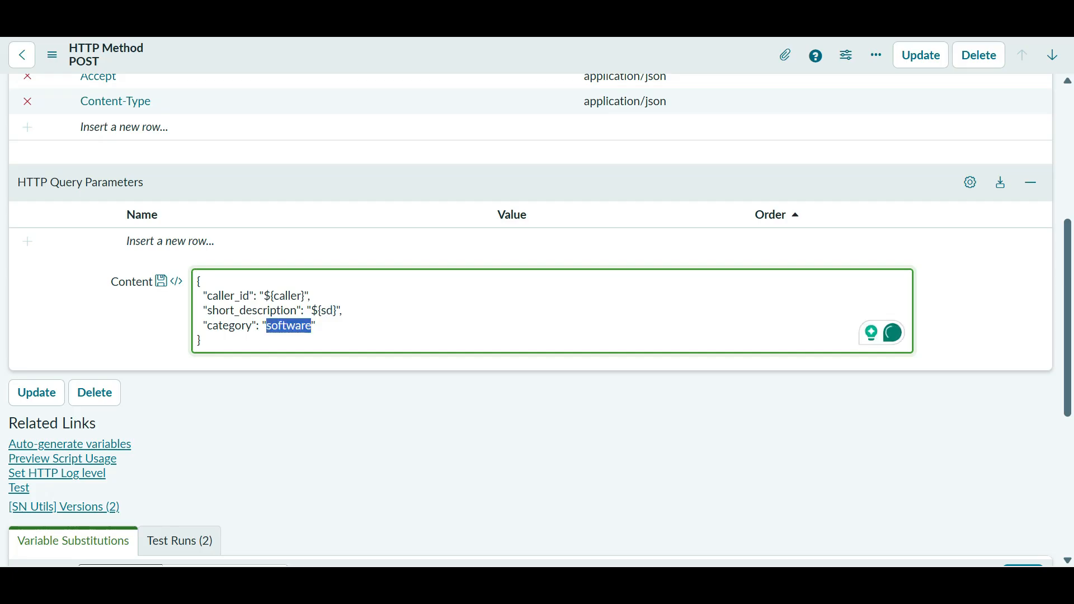
{"action": "type", "text": "${}"}
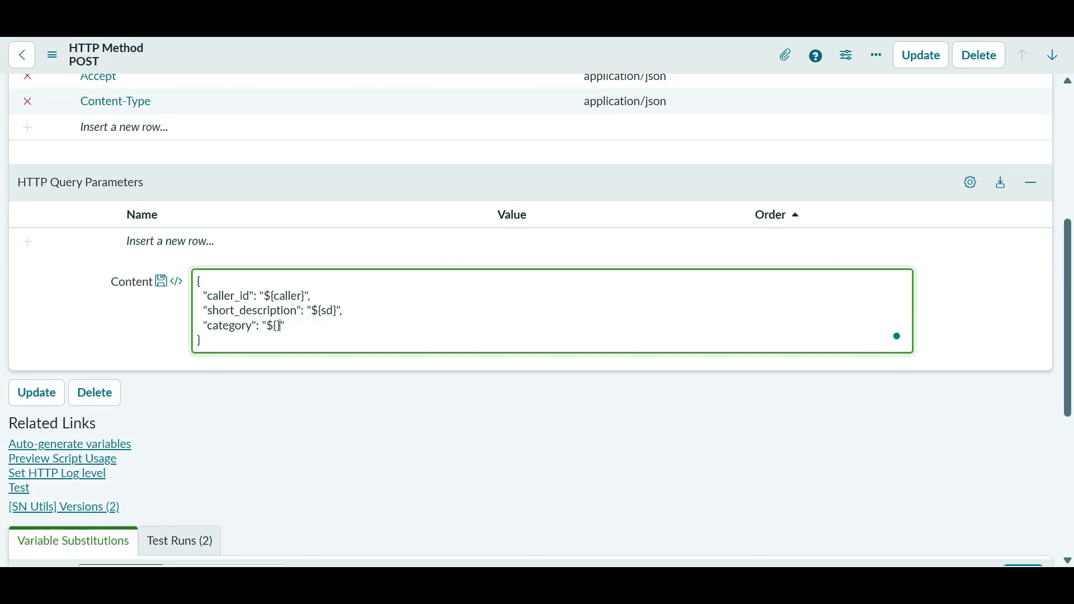
{"action": "type", "text": "cat"}
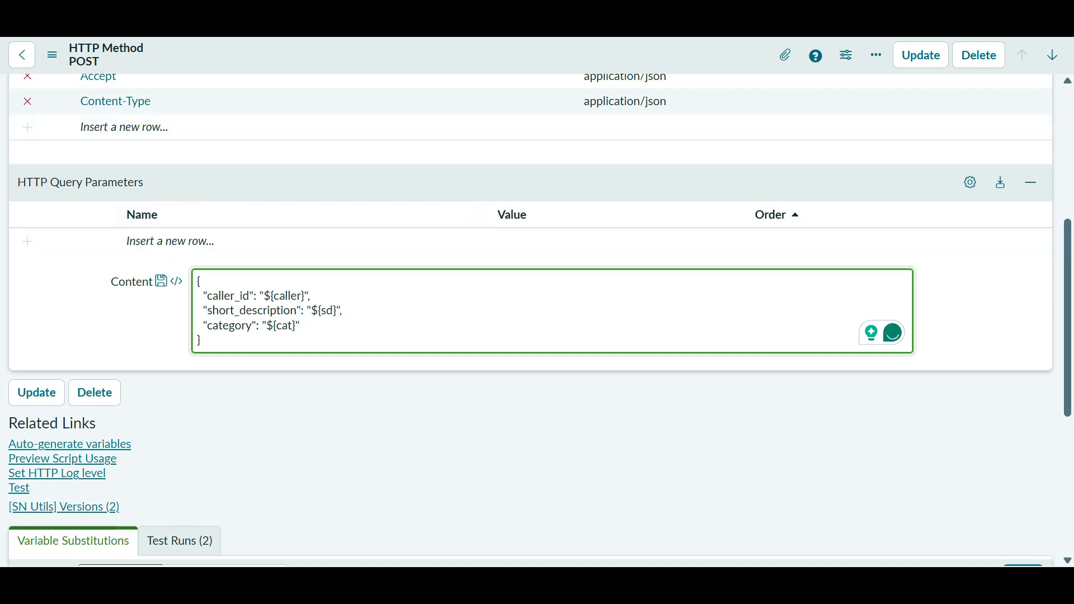
- Save the edited body and auto-generate the caller, cat and sd variable substitutions
{"action": "right_click", "coordinate": [446, 45]}
{"action": "left_click", "coordinate": [473, 56]}
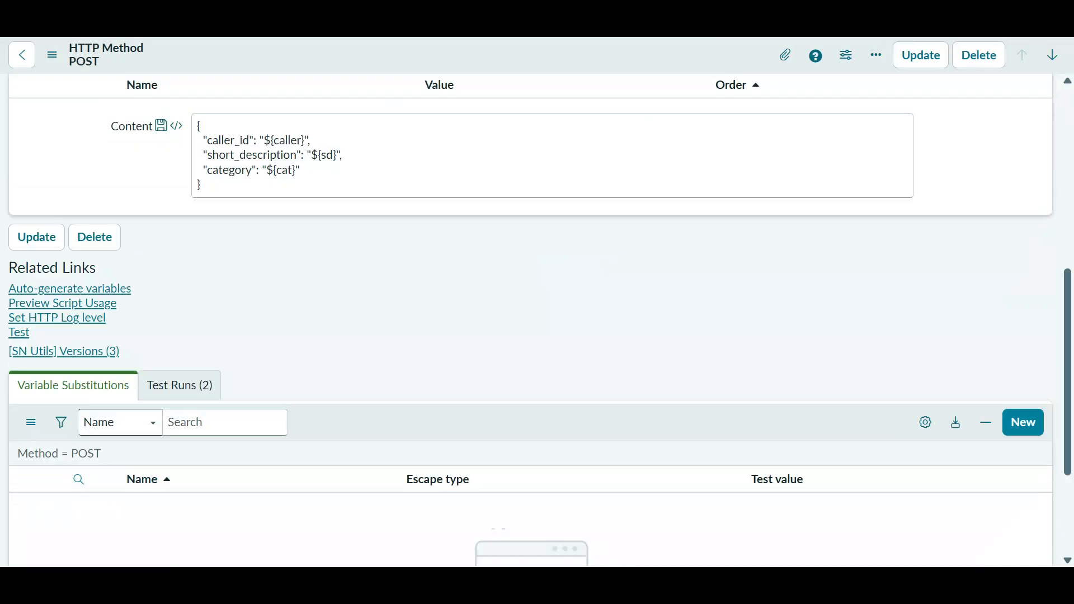
{"action": "scroll", "coordinate": [531, 320], "scroll_direction": "down", "scroll_amount": 1}
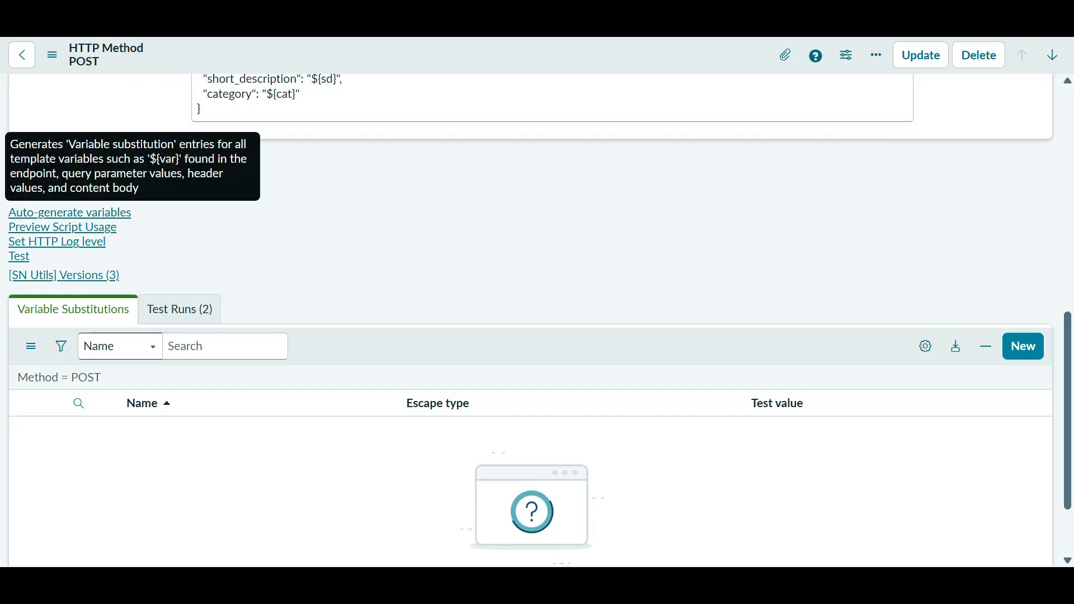
{"action": "scroll", "coordinate": [530, 320], "scroll_direction": "up", "scroll_amount": 2}
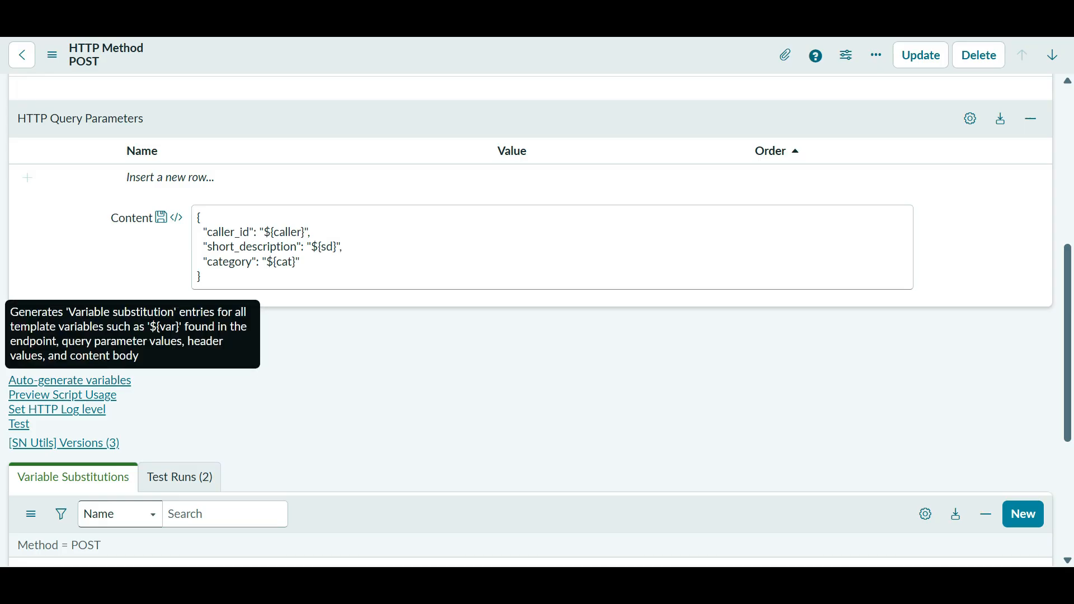
{"action": "left_click", "coordinate": [70, 380]}
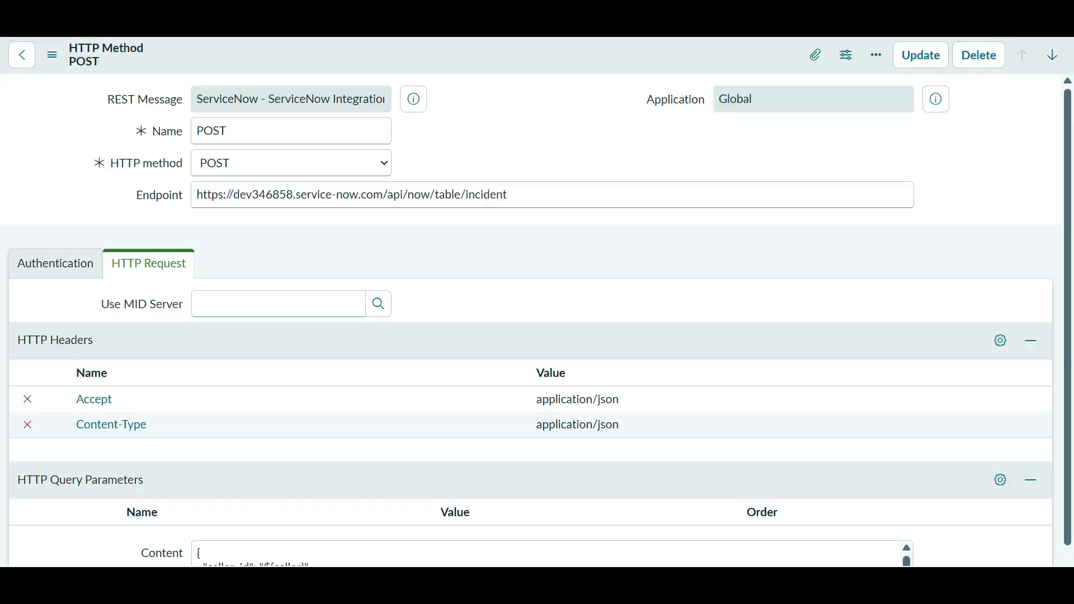
- Delete the entire JSON content body and begin editing the caller variable's test value
{"action": "scroll", "coordinate": [167, 417], "scroll_direction": "down", "scroll_amount": 10}
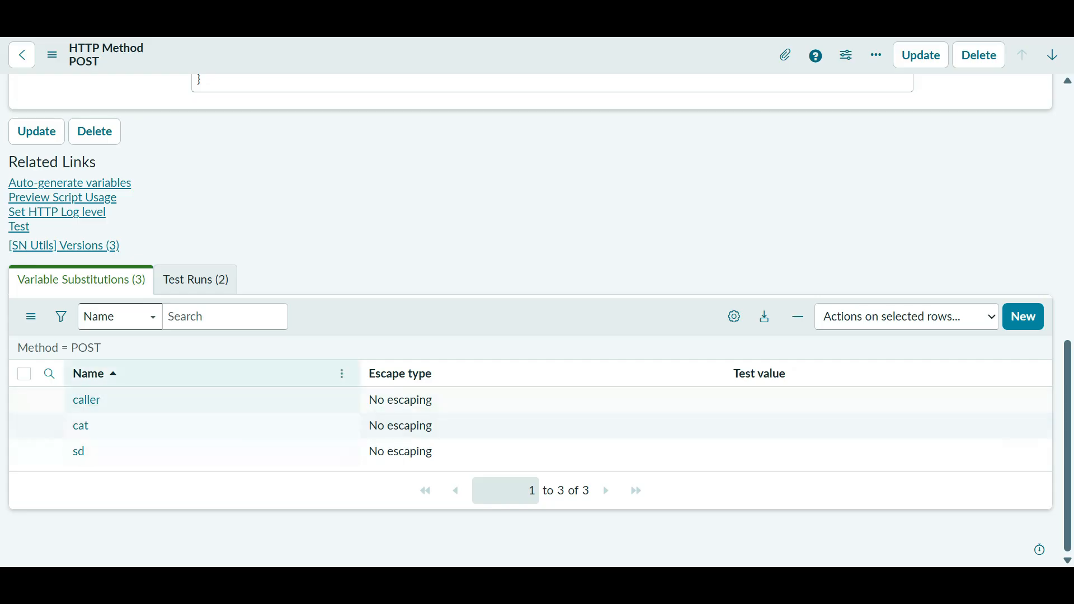
{"action": "scroll", "coordinate": [532, 280], "scroll_direction": "up", "scroll_amount": 6}
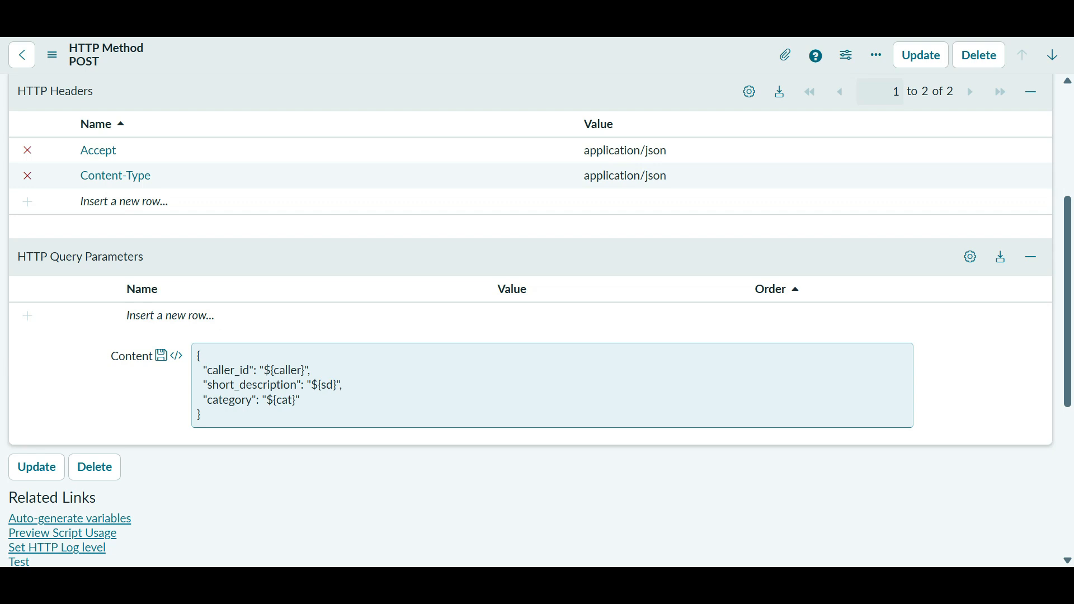
{"action": "scroll", "coordinate": [531, 280], "scroll_direction": "down", "scroll_amount": 3}
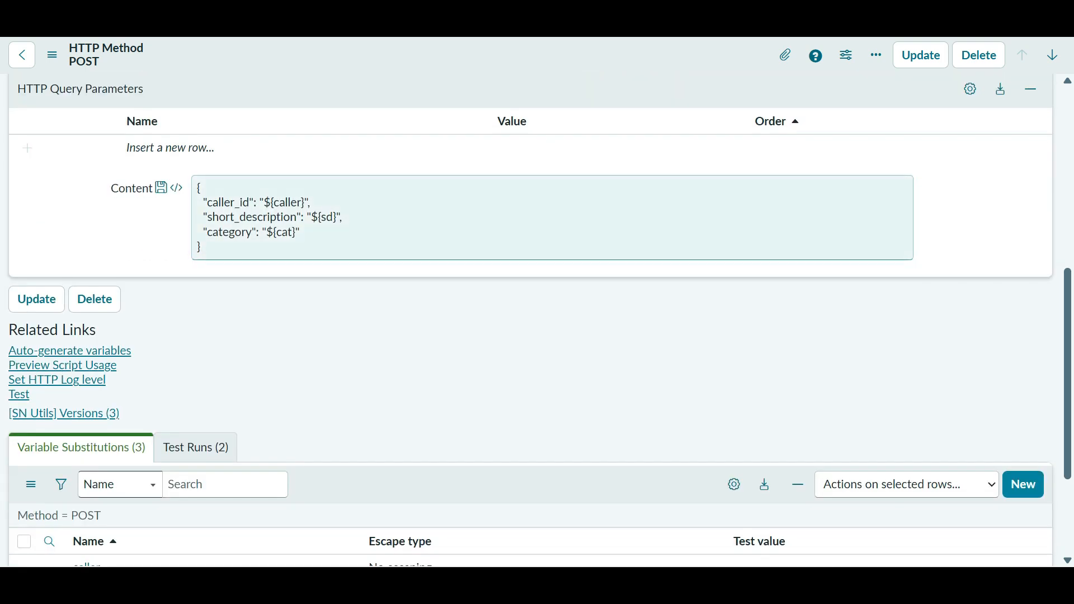
{"action": "scroll", "coordinate": [549, 496], "scroll_direction": "down", "scroll_amount": 3}
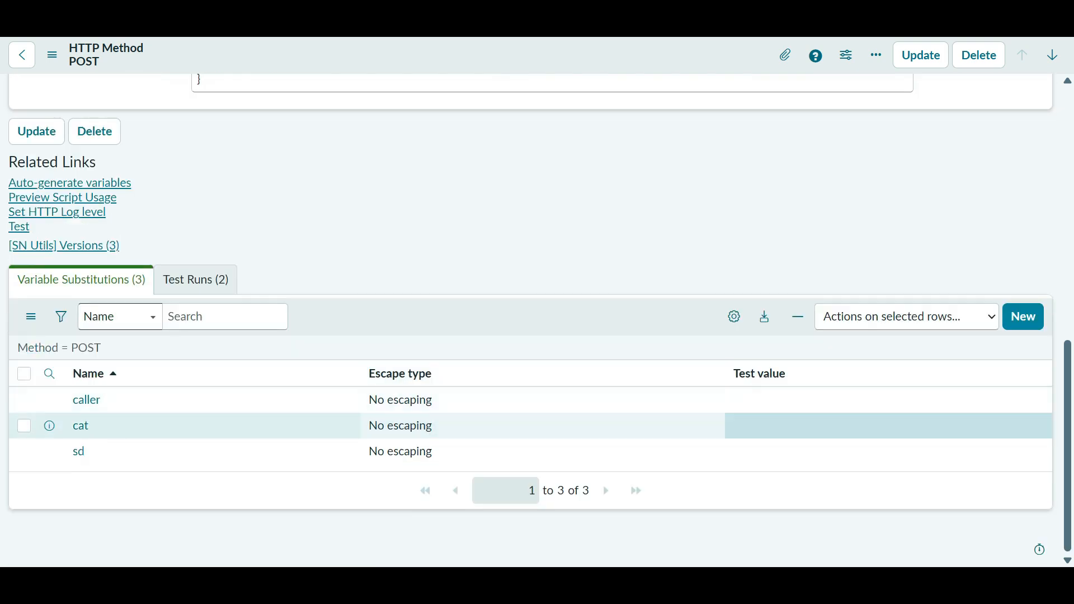
{"action": "scroll", "coordinate": [549, 496], "scroll_direction": "up", "scroll_amount": 6}
{"action": "left_click_drag", "start_coordinate": [211, 416], "coordinate": [196, 354]}
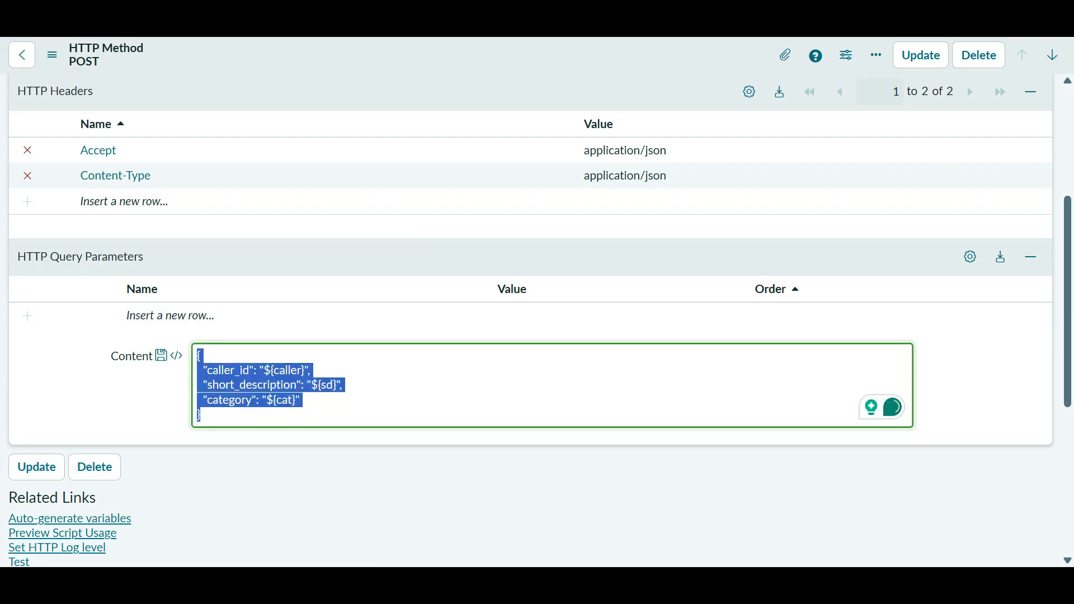
{"action": "key", "text": "BackSpace"}
{"action": "scroll", "coordinate": [549, 398], "scroll_direction": "down", "scroll_amount": 5}
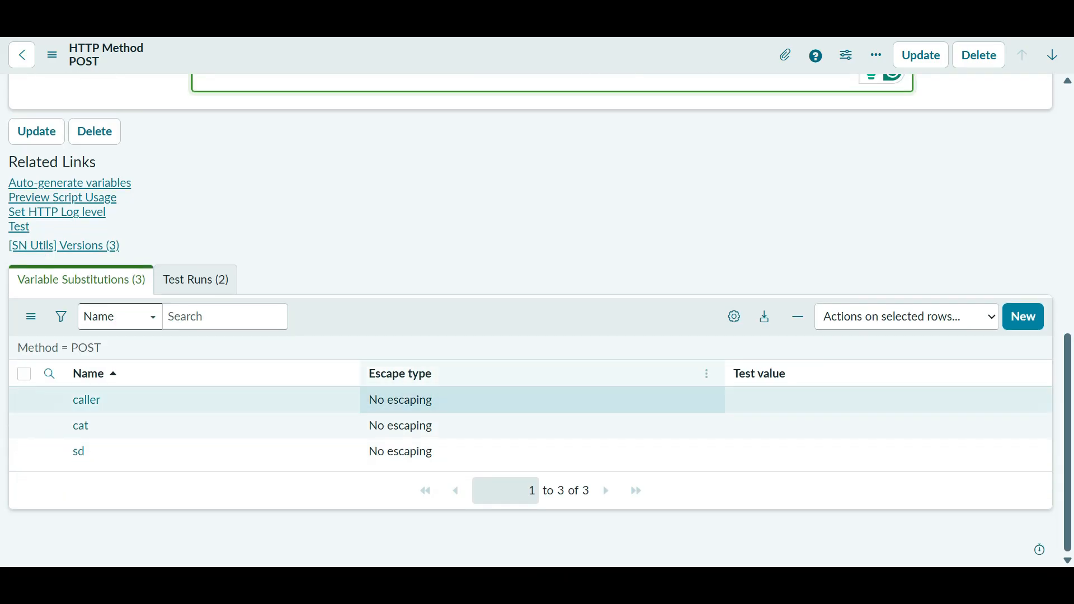
{"action": "left_click", "coordinate": [811, 400]}
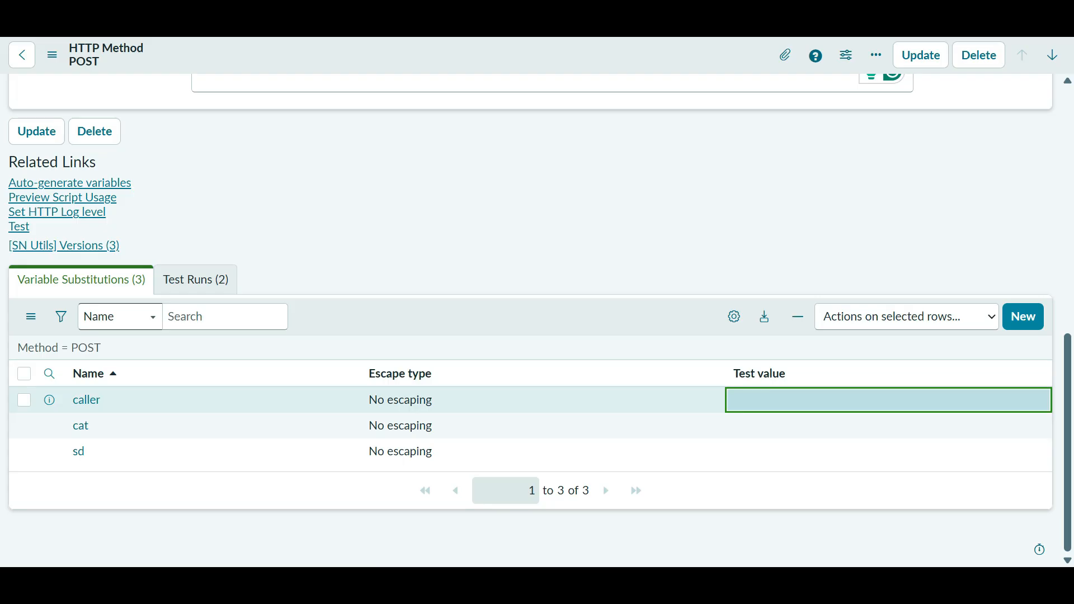
{"action": "double_click", "coordinate": [811, 401]}
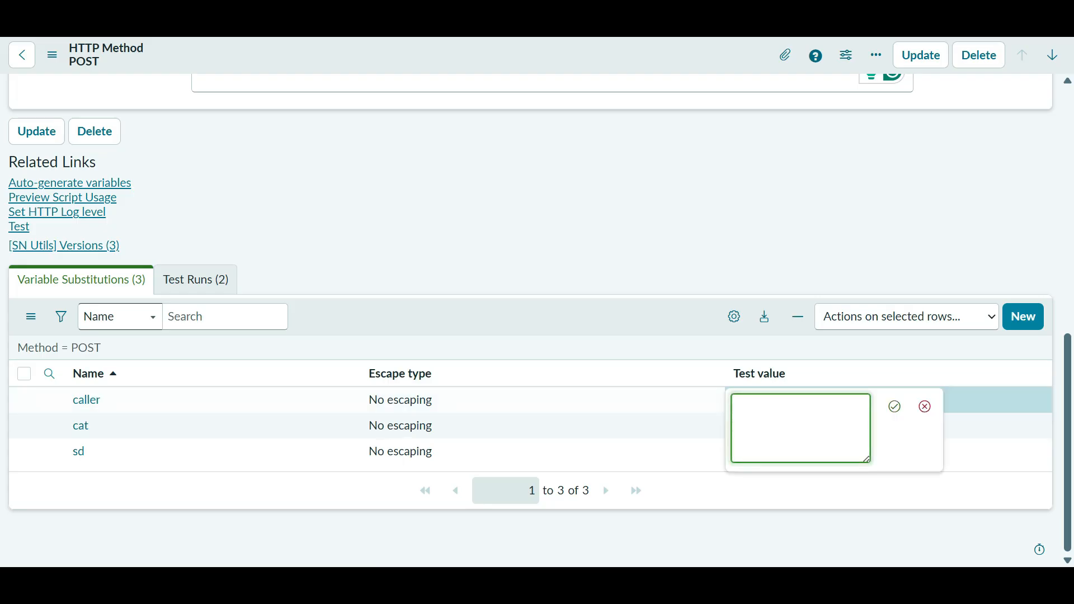
- Save the POST method and copy the caller's sys_id from the Incidents list
{"action": "right_click", "coordinate": [513, 49]}
{"action": "left_click", "coordinate": [543, 59]}
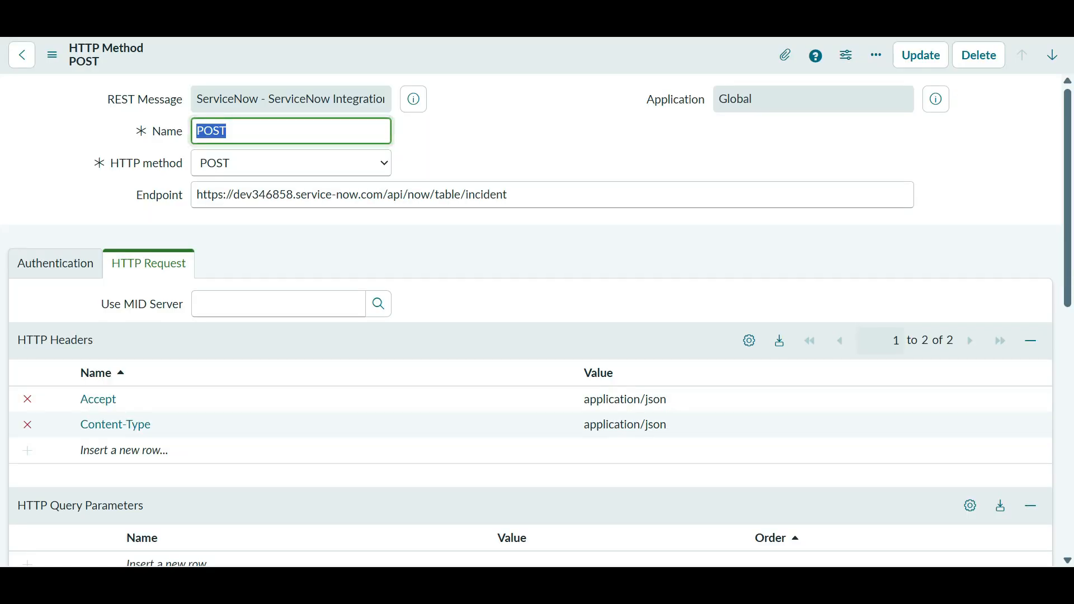
{"action": "key", "text": "alt+Tab"}
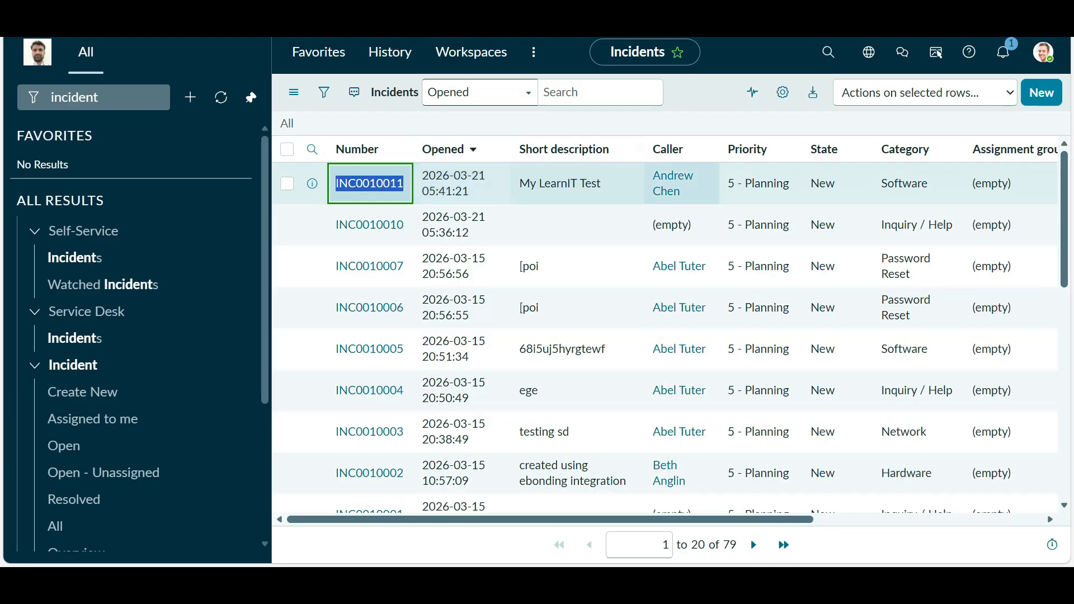
{"action": "key", "text": "alt+Tab"}
{"action": "key", "text": "alt+Tab"}
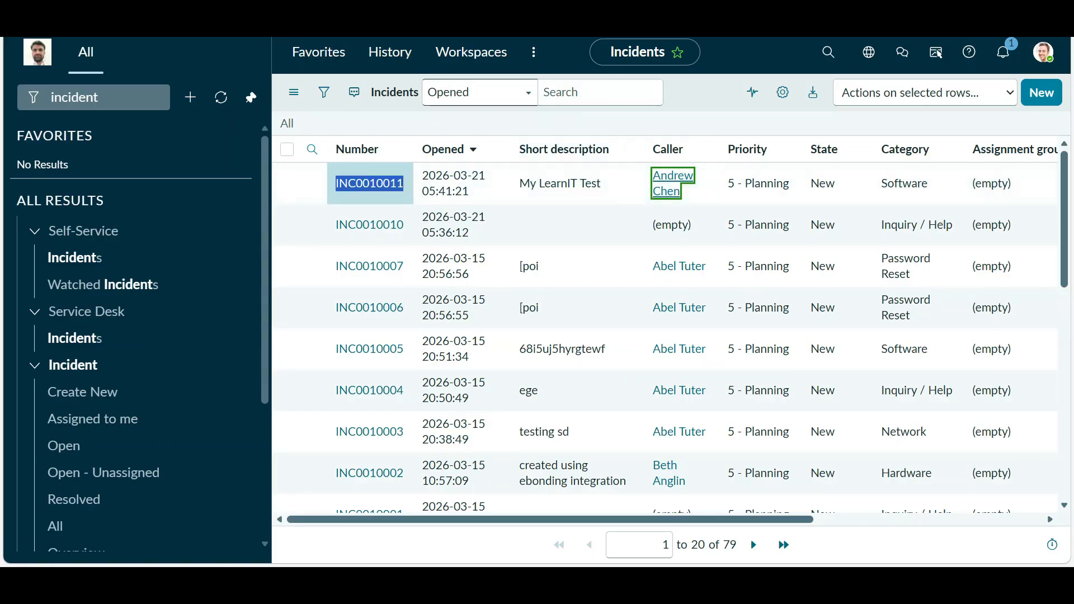
{"action": "key", "text": "alt+Tab"}
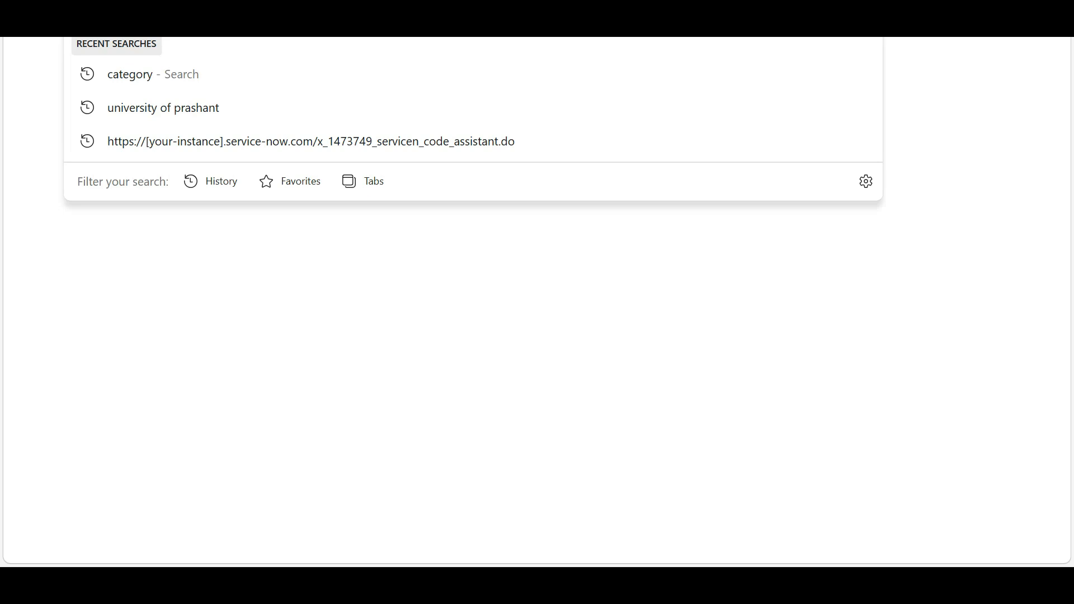
{"action": "key", "text": "ctrl+shift+Tab"}
{"action": "key", "text": "ctrl+shift+Tab"}
{"action": "key", "text": "ctrl+shift+Tab"}
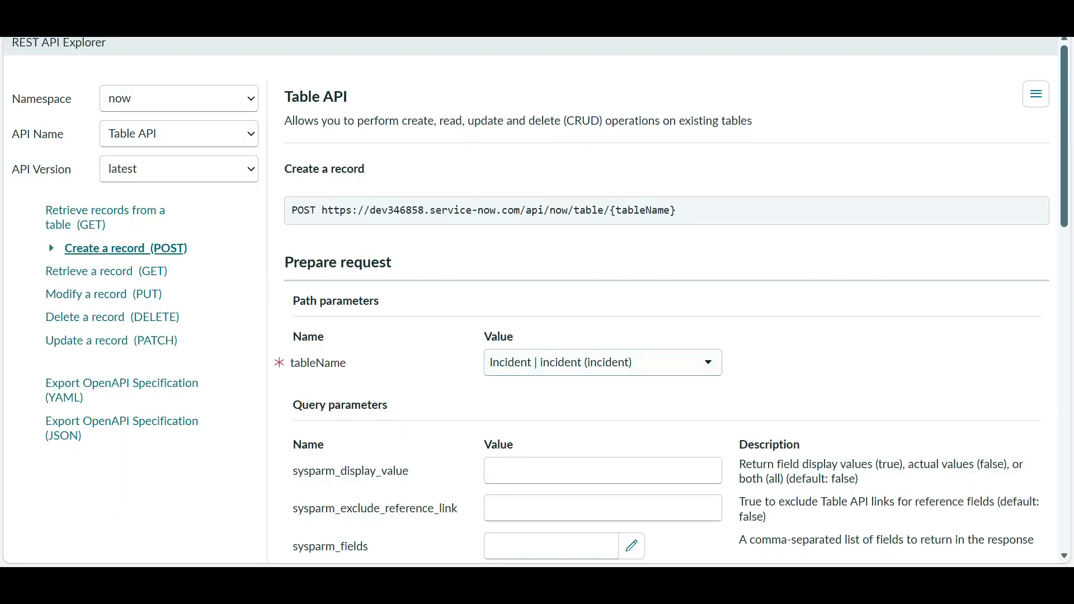
{"action": "key", "text": "alt+Tab"}
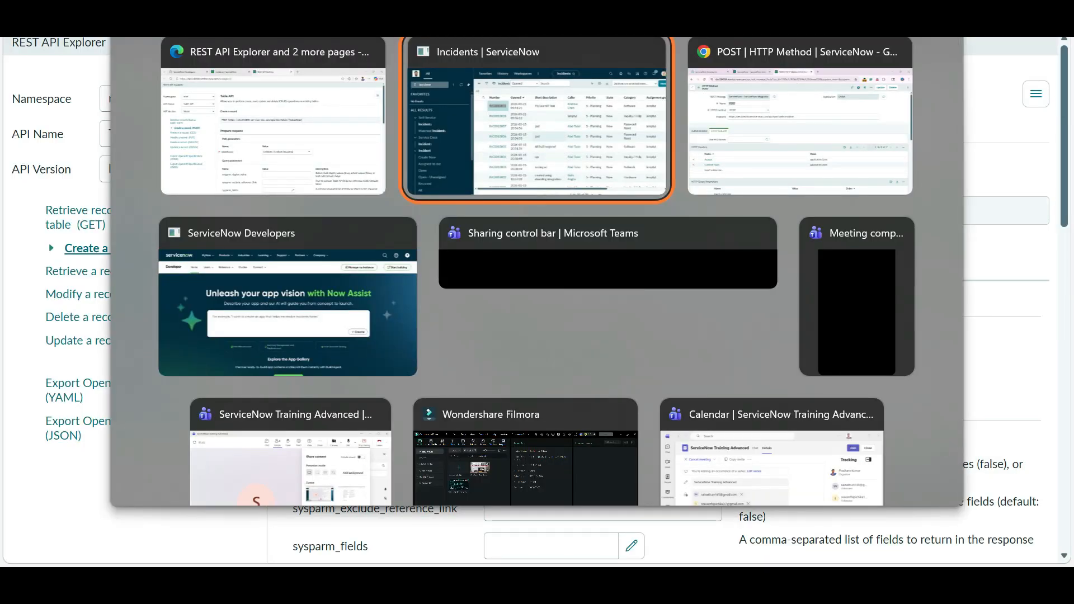
{"action": "key", "text": "alt+Tab"}
- Set the caller variable's test value to the copied sys_id
{"action": "scroll", "coordinate": [537, 318], "scroll_direction": "down", "scroll_amount": 5}
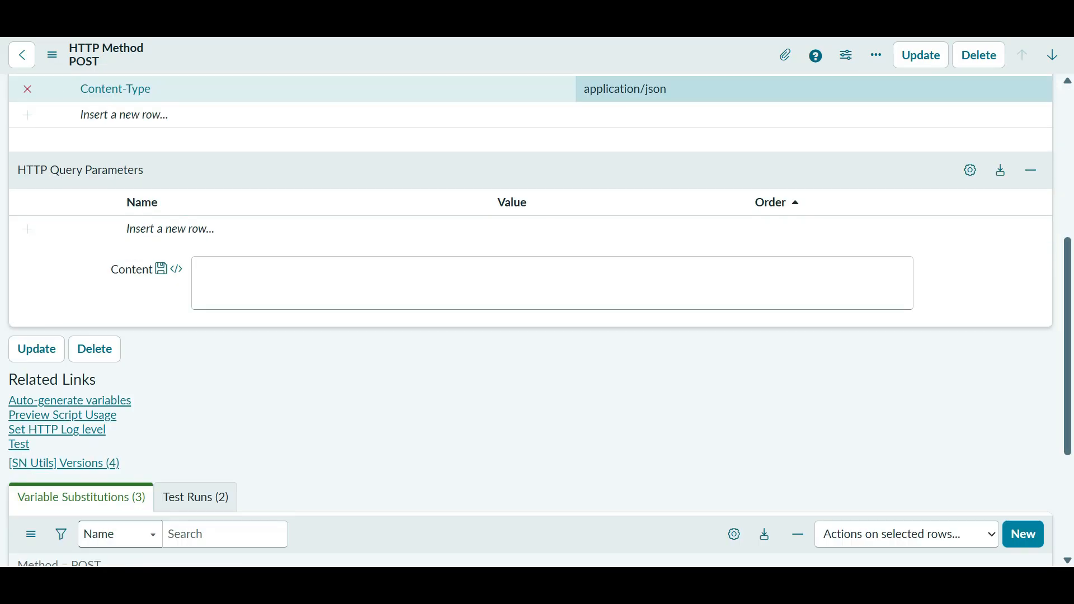
{"action": "scroll", "coordinate": [839, 364], "scroll_direction": "down", "scroll_amount": 4}
{"action": "left_click", "coordinate": [889, 400]}
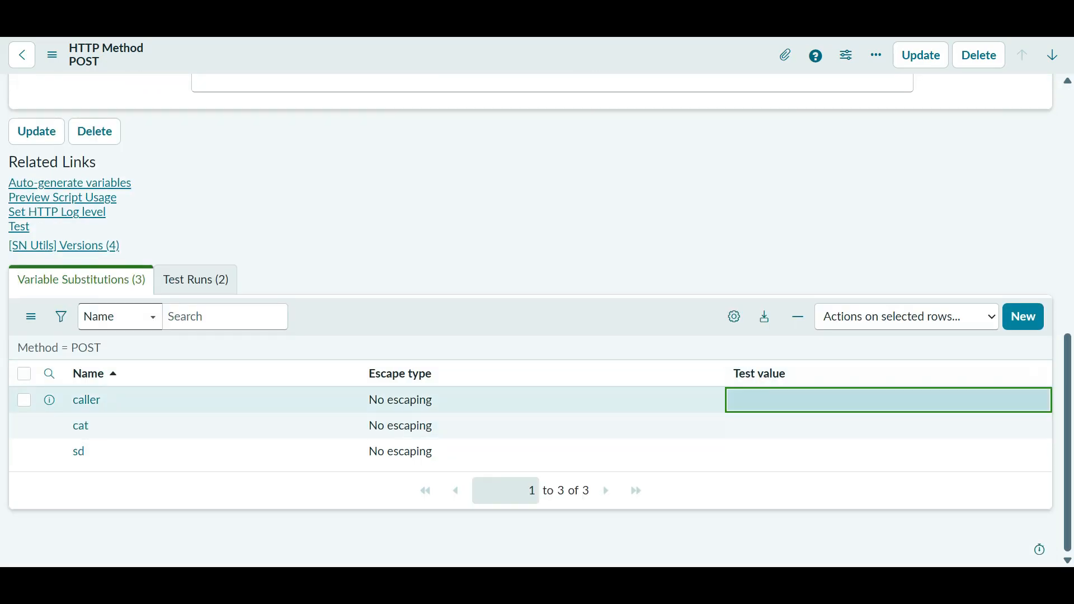
{"action": "key", "text": "Return"}
{"action": "type", "text": "d5cd799dd7600200e5982cf65e610321"}
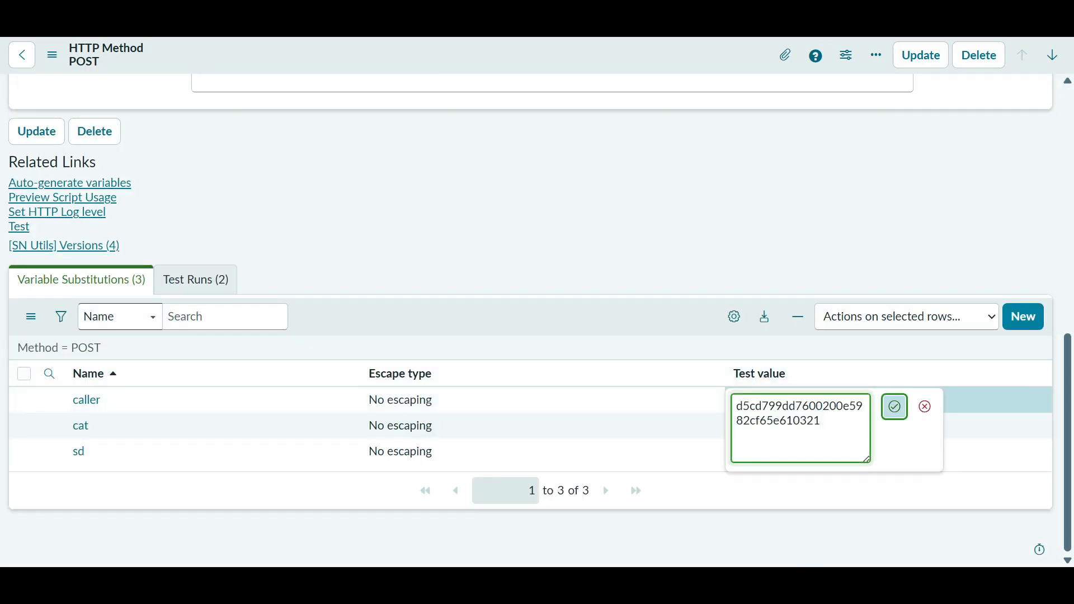
{"action": "left_click", "coordinate": [895, 407]}
- Set the cat test value to 'software' and the sd test value to 'Test'
{"action": "double_click", "coordinate": [688, 428]}
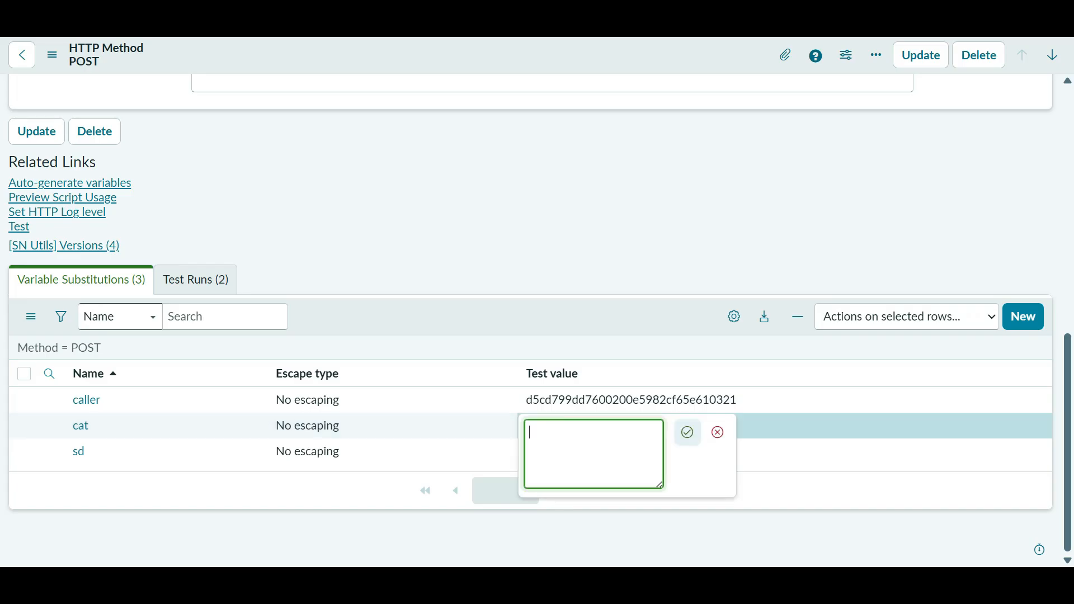
{"action": "type", "text": "sao"}
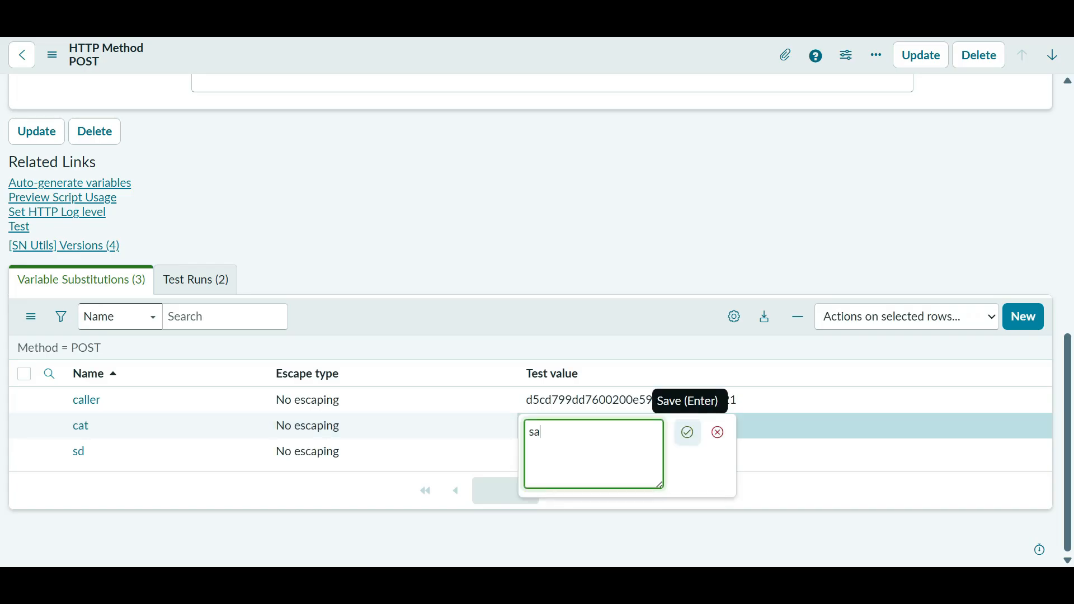
{"action": "key", "text": "BackSpace"}
{"action": "key", "text": "BackSpace"}
{"action": "type", "text": "oftware"}
{"action": "left_click", "coordinate": [687, 433]}
{"action": "double_click", "coordinate": [593, 452]}
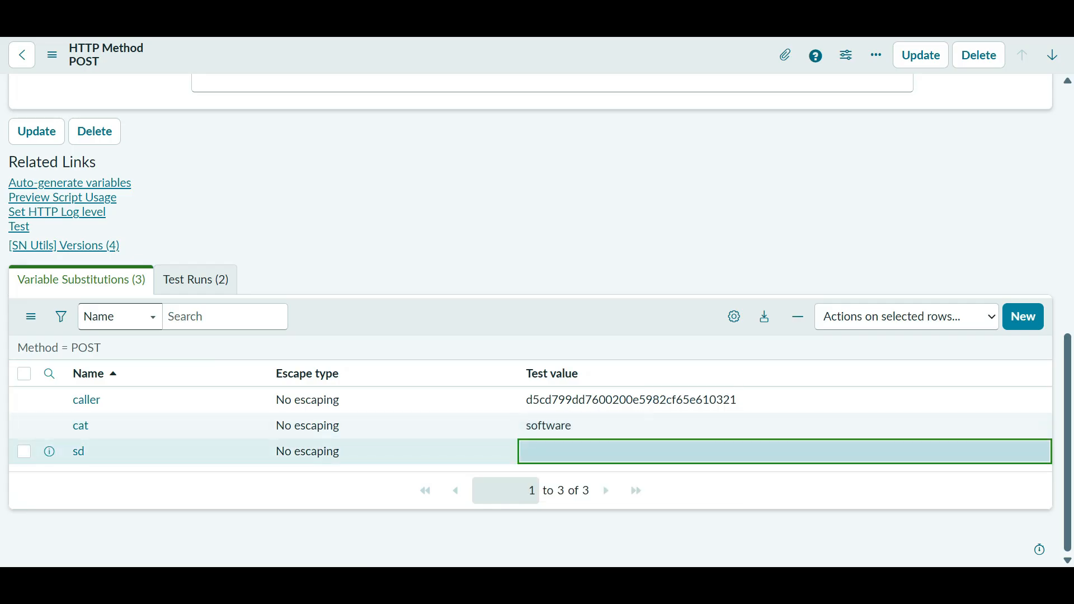
{"action": "type", "text": "Tet"}
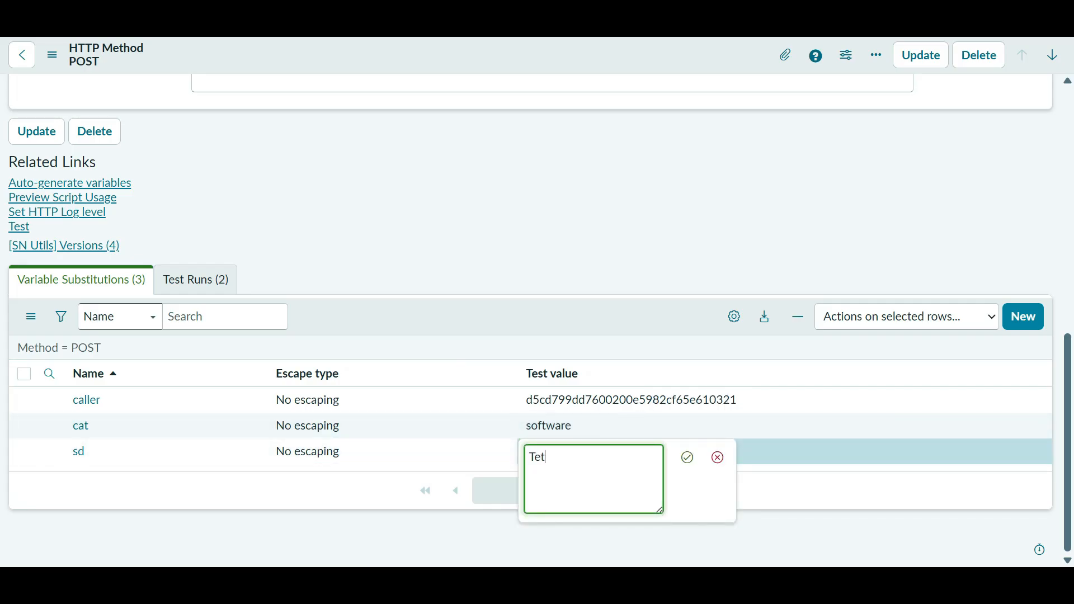
{"action": "key", "text": "BackSpace"}
{"action": "type", "text": "st"}
{"action": "left_click", "coordinate": [687, 458]}
- Save the POST method and run its Test, returning HTTP status 201
{"action": "right_click", "coordinate": [561, 58]}
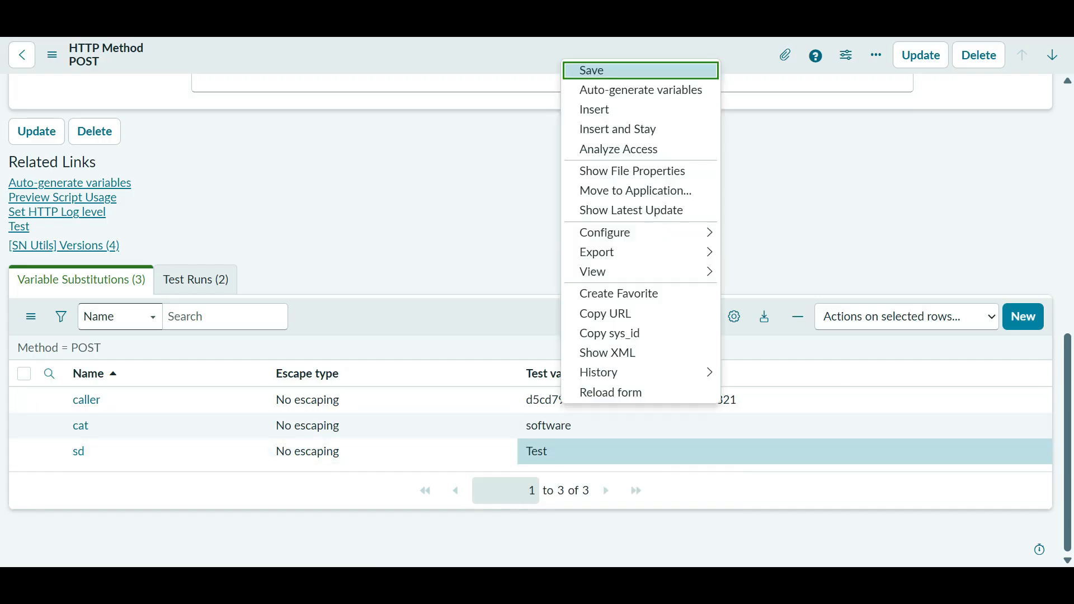
{"action": "left_click", "coordinate": [591, 70]}
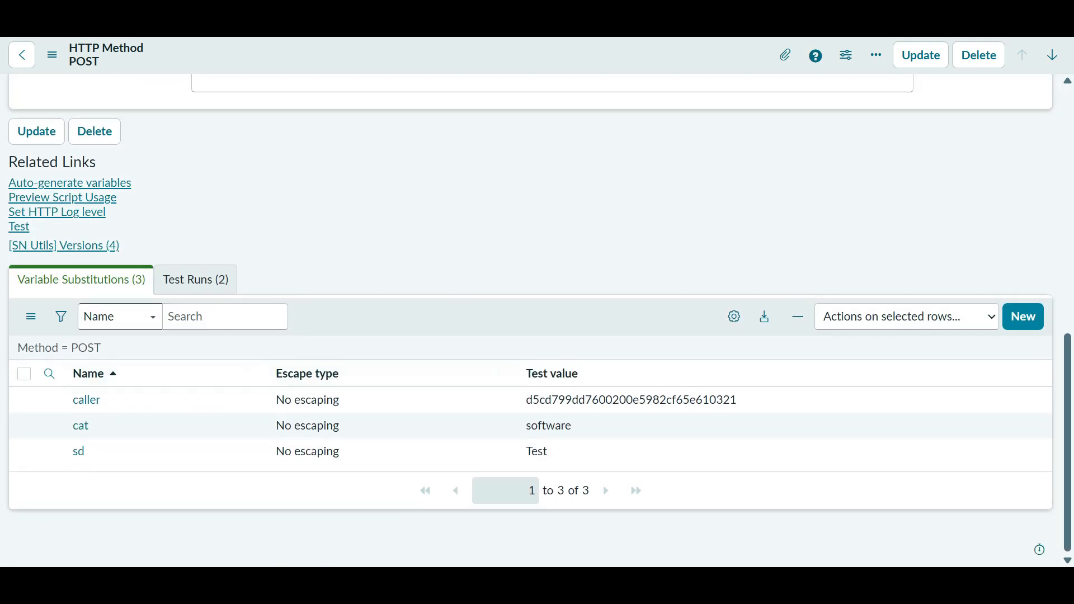
{"action": "left_click", "coordinate": [19, 226]}
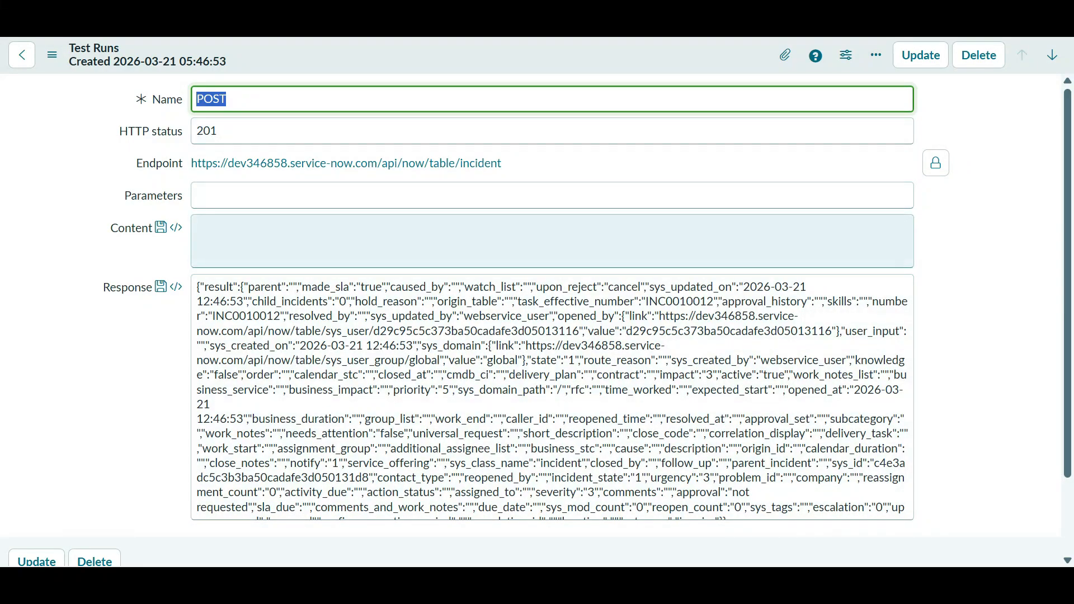
- Reload the Incidents list and check the new incident's empty caller value
{"action": "key", "text": "alt+Tab"}
{"action": "key", "text": "alt+Tab"}
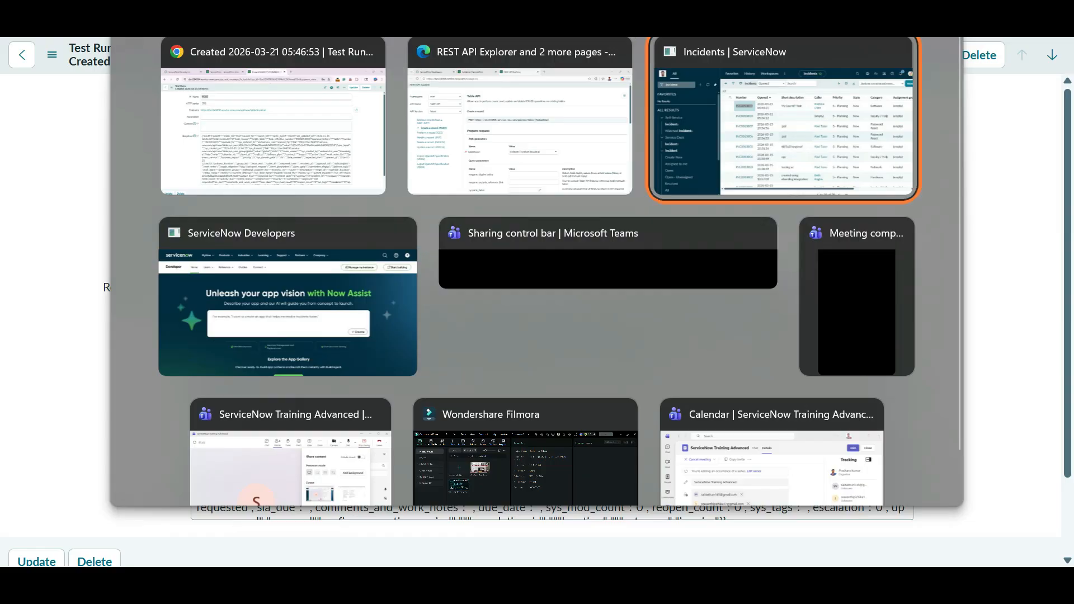
{"action": "left_click", "coordinate": [287, 124]}
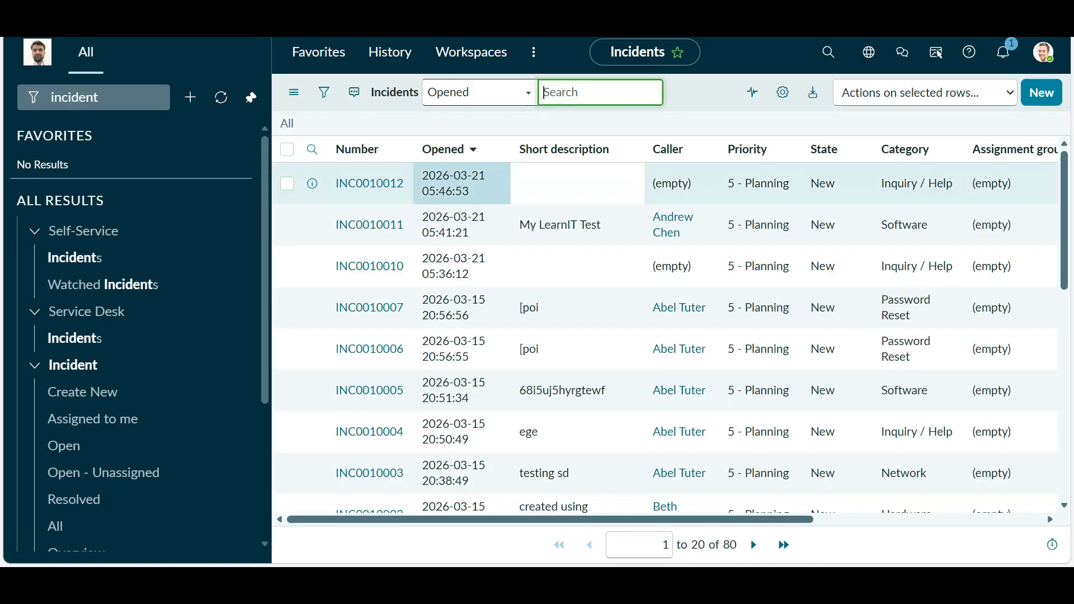
{"action": "double_click", "coordinate": [671, 183]}
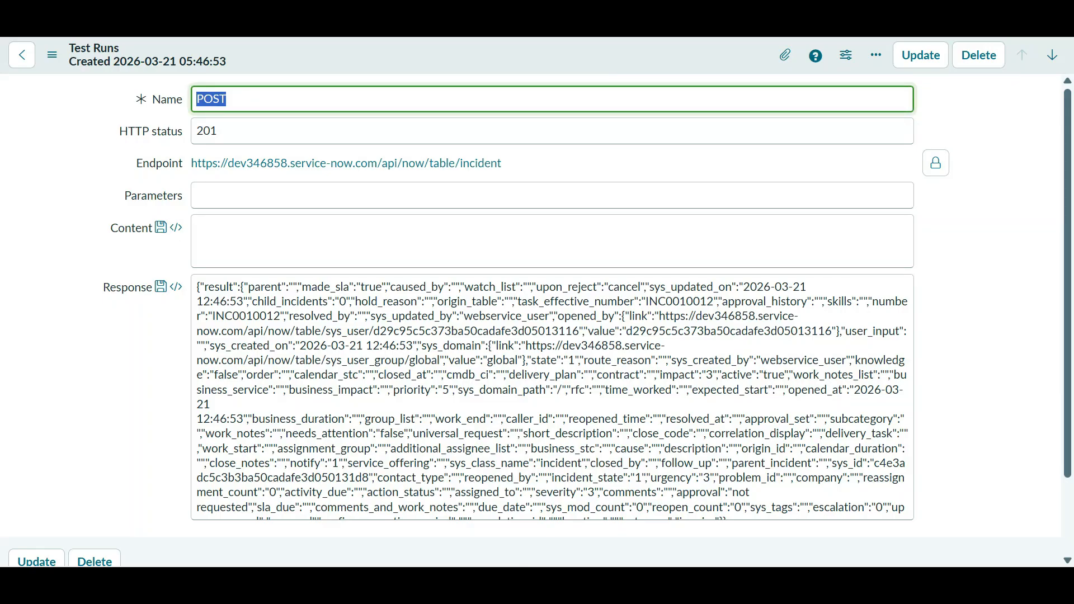
- Return to the POST test run record and read its response naming INC0010012
{"action": "key", "text": "alt+Tab"}
{"action": "key", "text": "alt+Tab"}
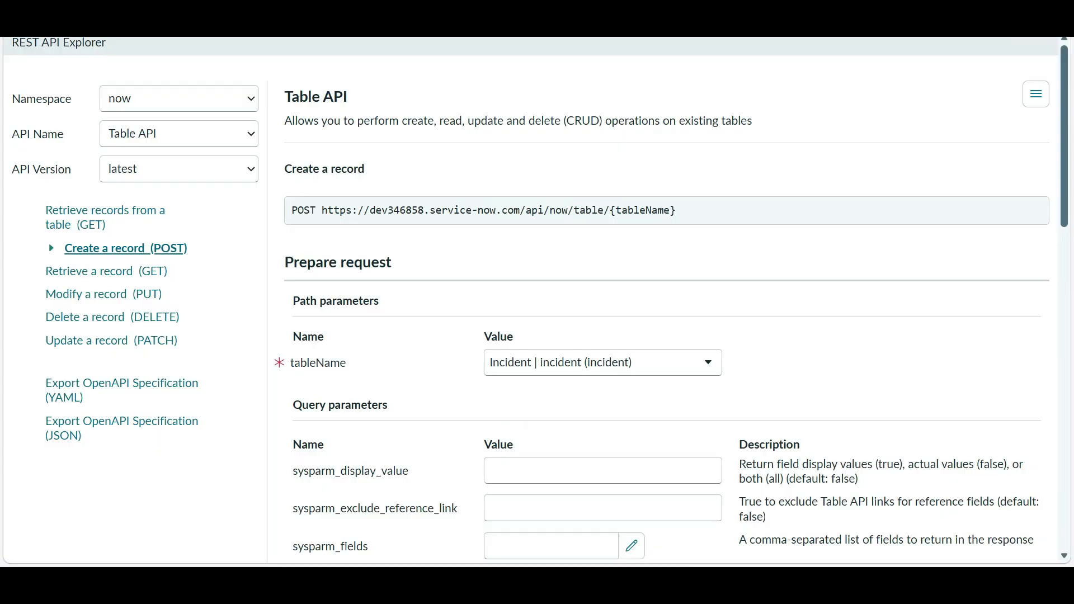
{"action": "key", "text": "alt+Tab"}
{"action": "key", "text": "alt+Tab"}
{"action": "key", "text": "alt+Tab"}
{"action": "key", "text": "alt+Tab"}
{"action": "key", "text": "alt+Tab"}
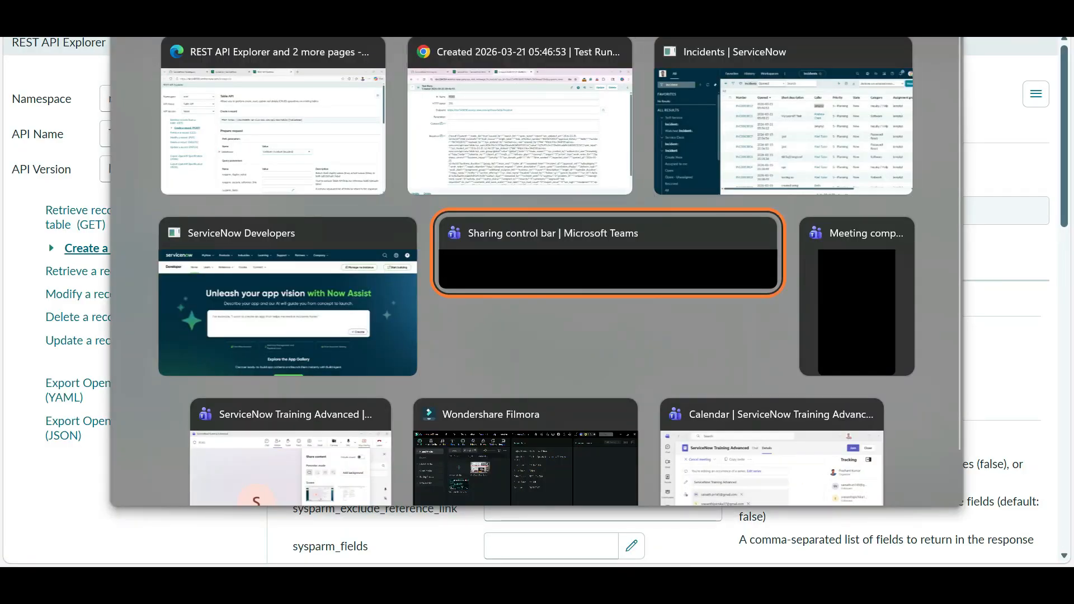
{"action": "key", "text": "alt+Tab"}
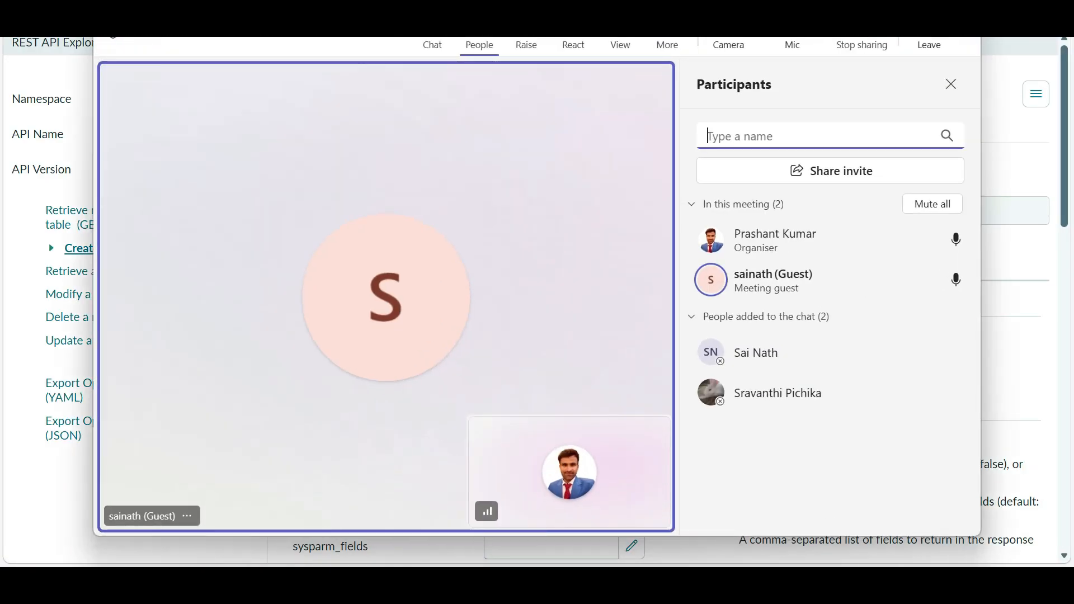
{"action": "key", "text": "alt+Tab"}
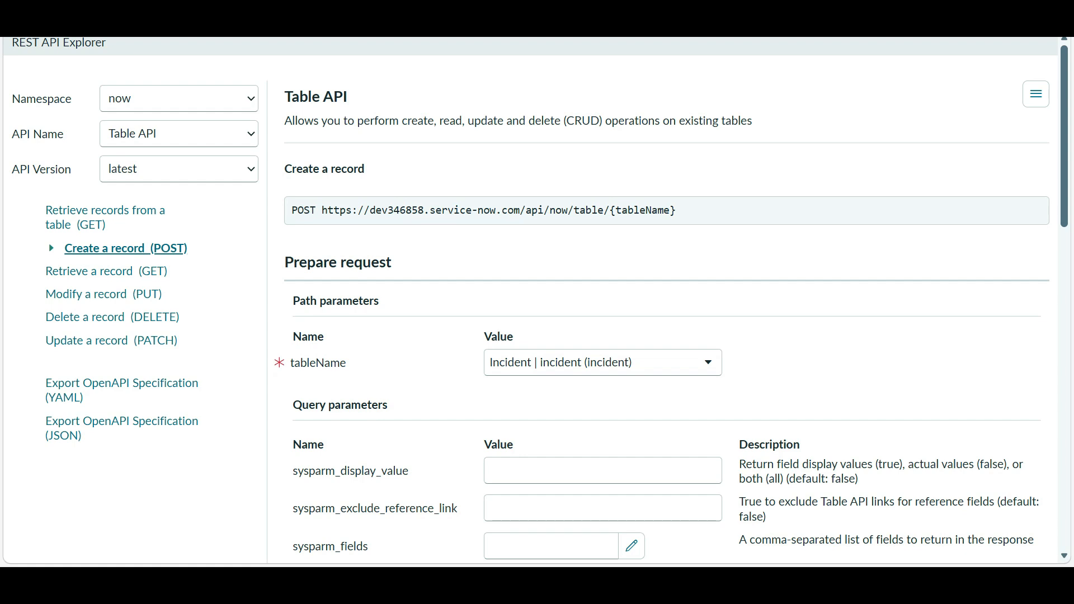
{"action": "key", "text": "alt+Tab"}
{"action": "key", "text": "alt+Tab"}
{"action": "key", "text": "alt+Tab"}
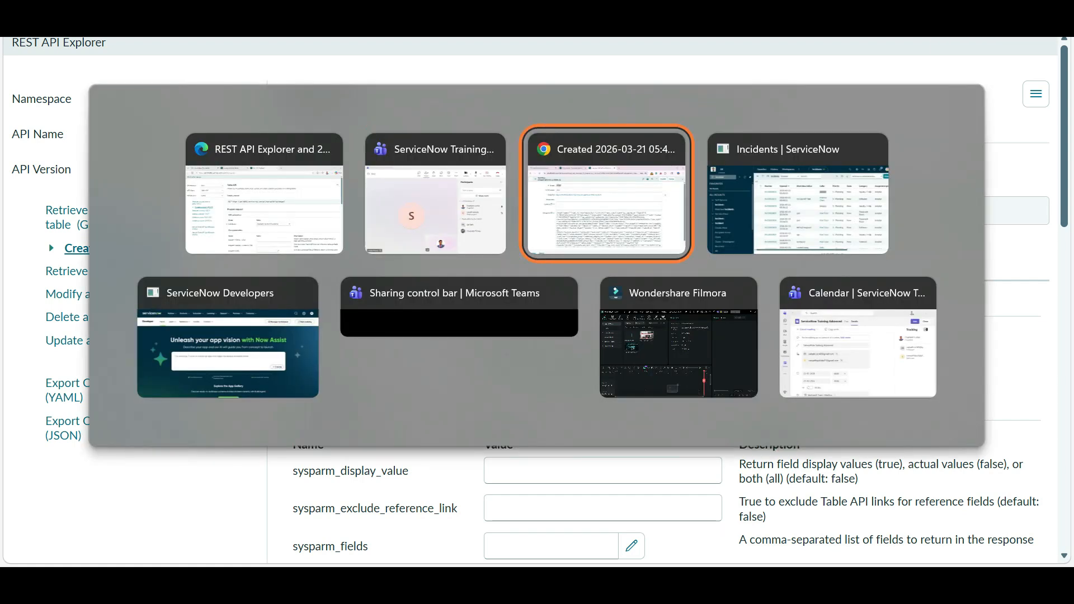
{"action": "key", "text": "alt+Tab"}
{"action": "key", "text": "alt+Tab"}
{"action": "key", "text": "alt+Tab"}
{"action": "key", "text": "alt+Tab"}
{"action": "key", "text": "alt+Tab"}
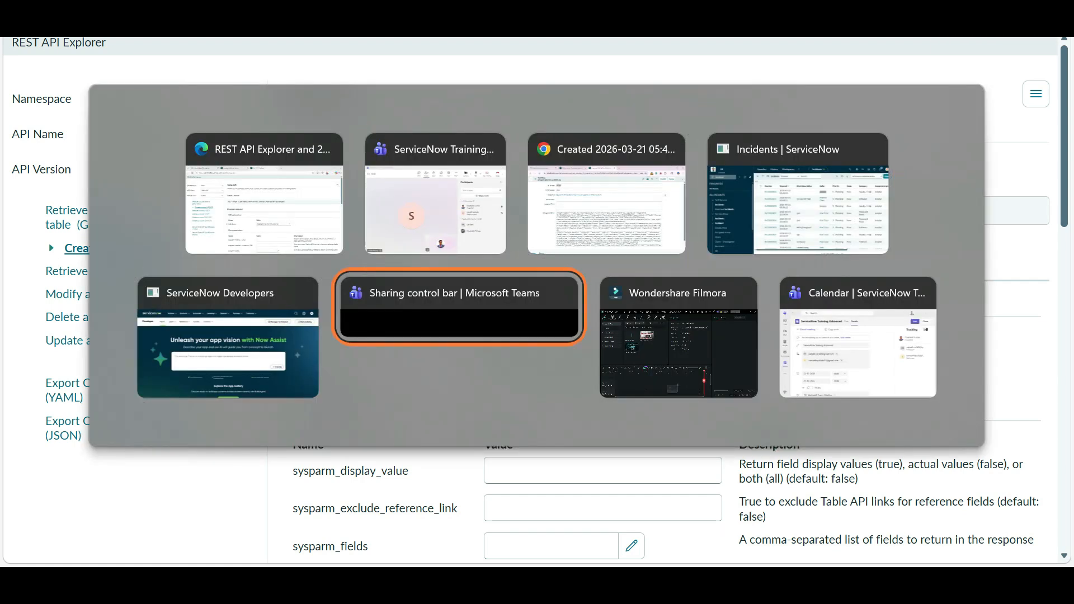
{"action": "key", "text": "alt+Tab"}
{"action": "key", "text": "alt+Tab"}
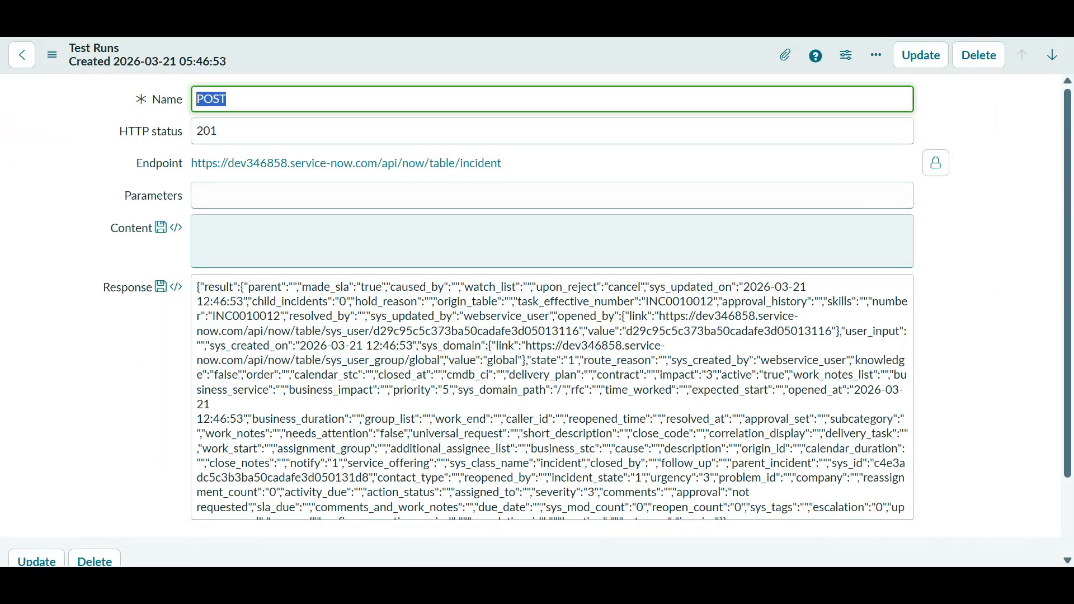
{"action": "scroll", "coordinate": [553, 314], "scroll_direction": "down", "scroll_amount": 2}
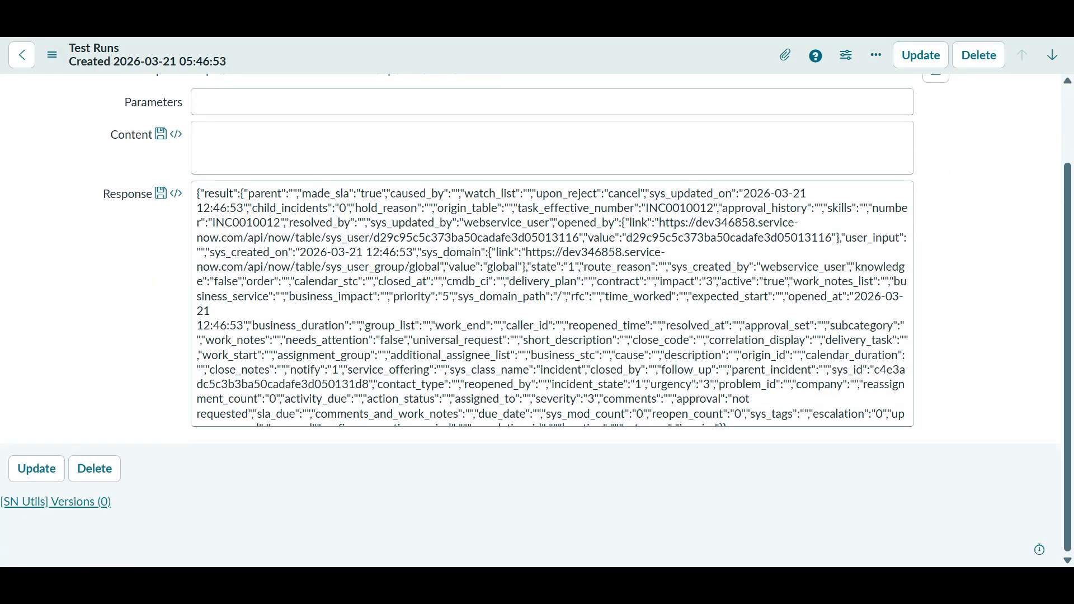
- Review the POST method's caller, cat and sd substitutions, then switch to the REST API Explorer
{"action": "left_click", "coordinate": [22, 55]}
{"action": "scroll", "coordinate": [263, 176], "scroll_direction": "down", "scroll_amount": 5}
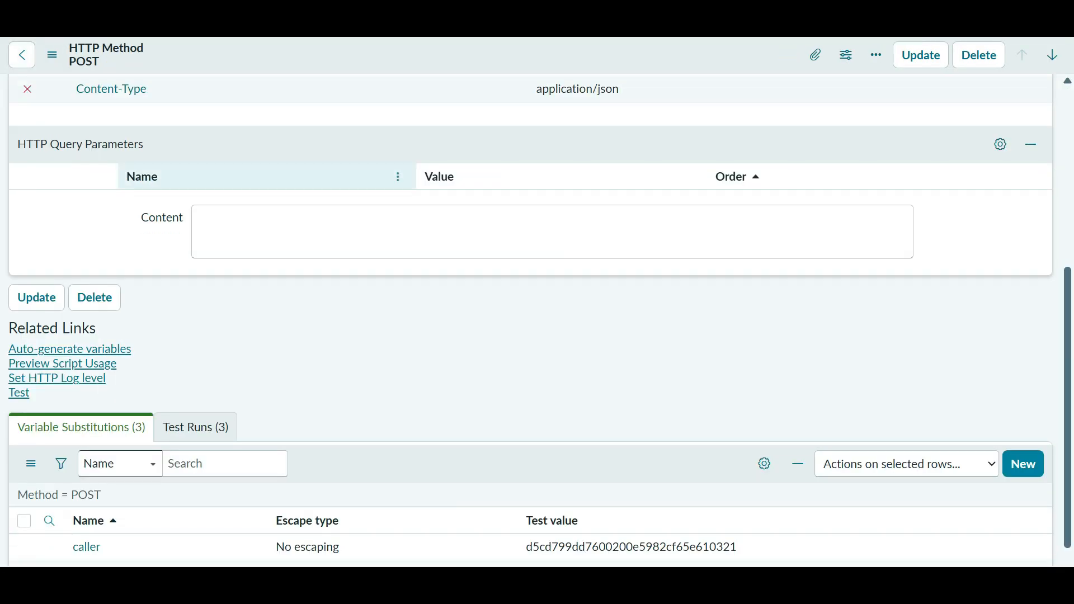
{"action": "scroll", "coordinate": [532, 319], "scroll_direction": "down", "scroll_amount": 2}
{"action": "scroll", "coordinate": [537, 319], "scroll_direction": "up", "scroll_amount": 3}
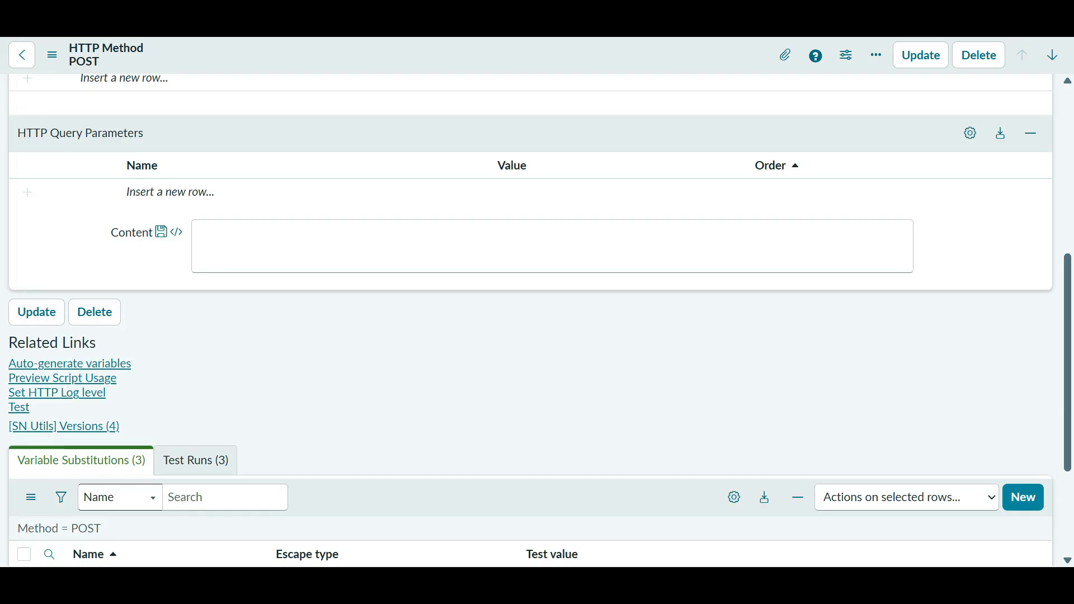
{"action": "scroll", "coordinate": [537, 319], "scroll_direction": "down", "scroll_amount": 3}
{"action": "scroll", "coordinate": [537, 319], "scroll_direction": "up", "scroll_amount": 5}
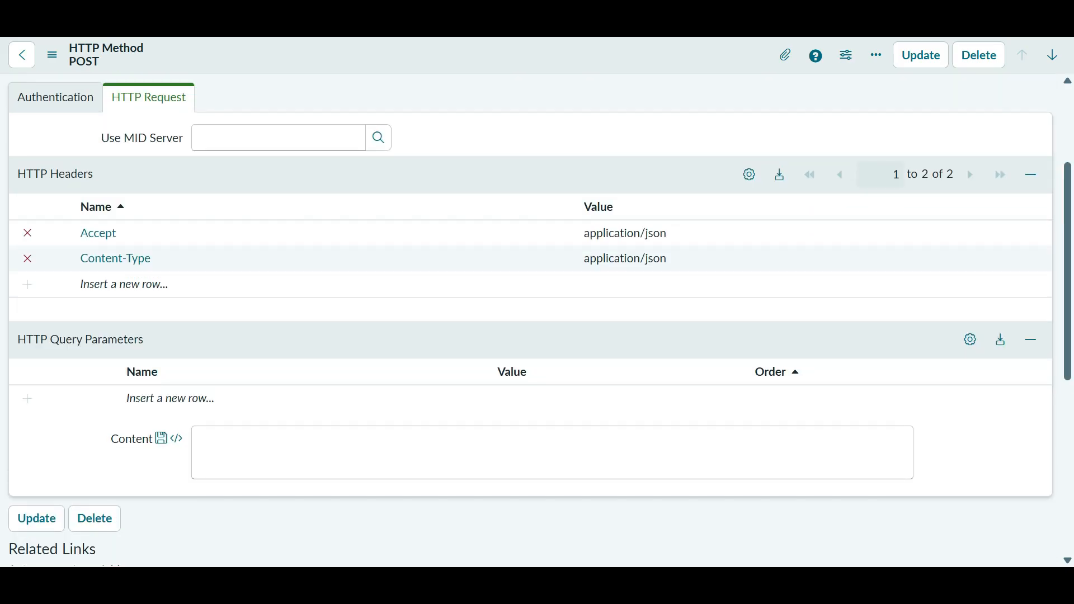
{"action": "left_click", "coordinate": [892, 458]}
{"action": "scroll", "coordinate": [892, 123], "scroll_direction": "down", "scroll_amount": 5}
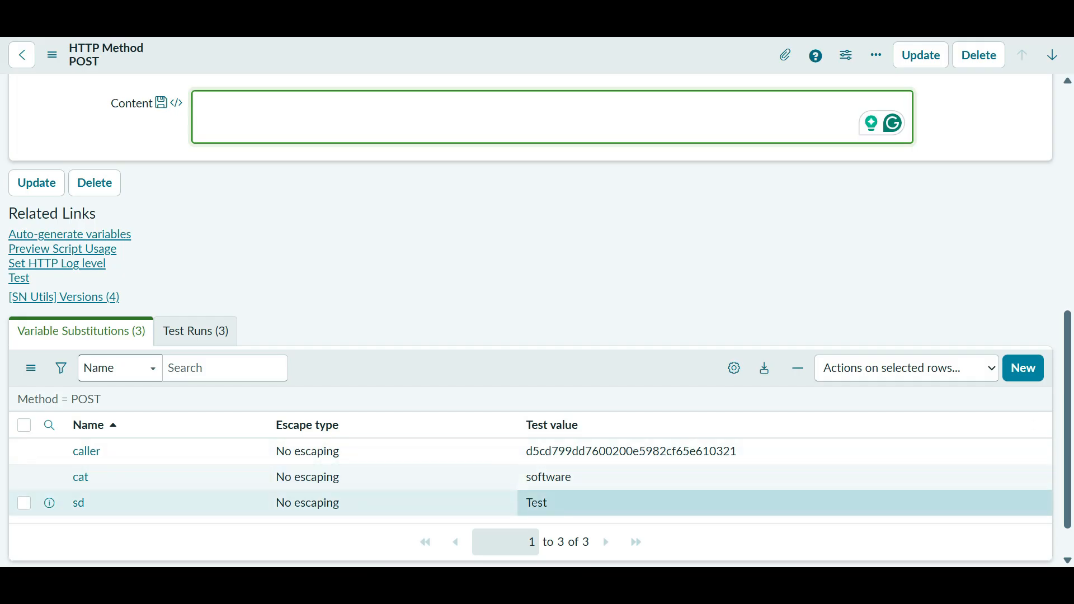
{"action": "left_click_drag", "start_coordinate": [554, 504], "coordinate": [525, 451]}
{"action": "left_click", "coordinate": [447, 291]}
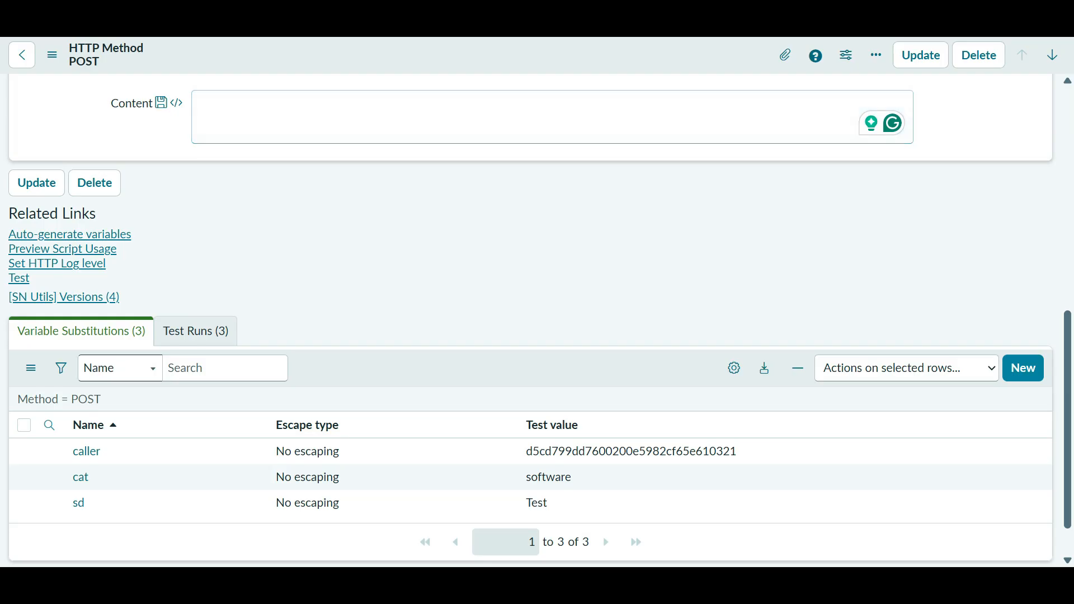
{"action": "key", "text": "alt+Tab"}
{"action": "key", "text": "alt+Tab"}
{"action": "key", "text": "alt+Tab"}
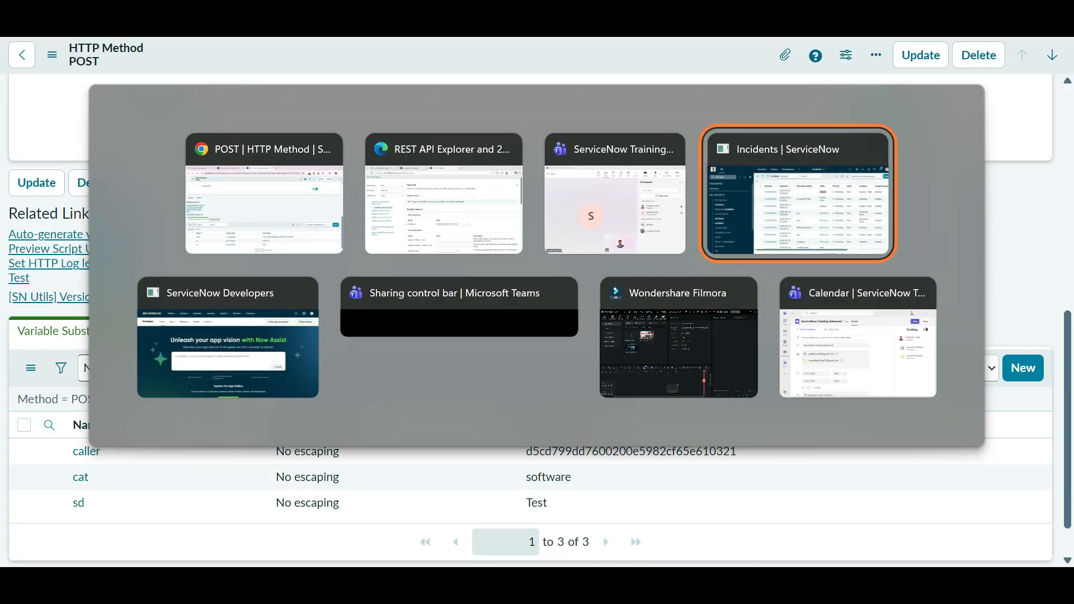
{"action": "key", "text": "alt+Tab"}
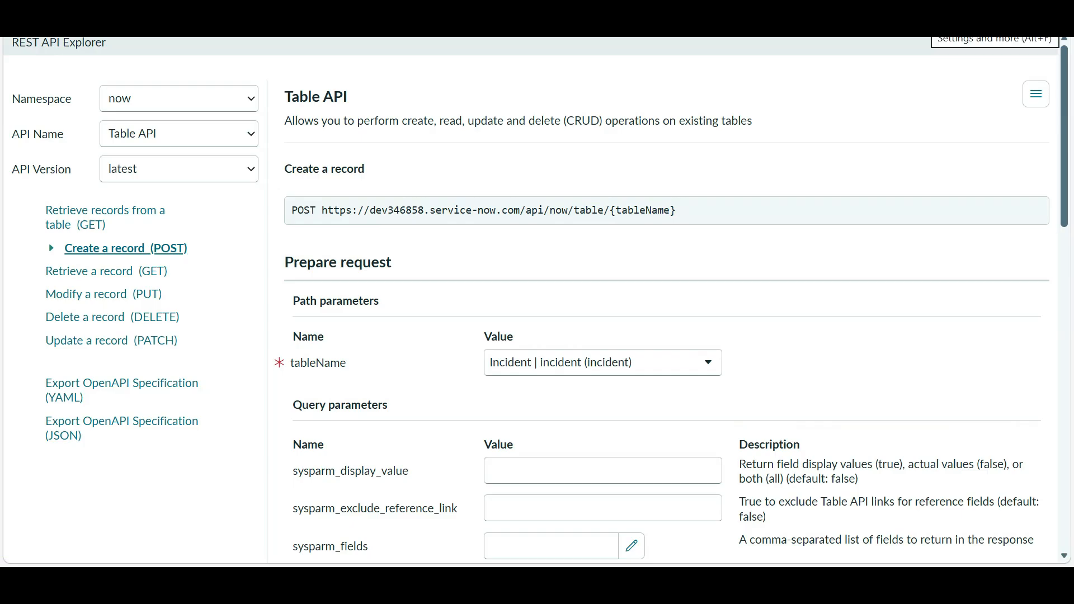
- Select the Explorer's request-body JSON line, after undoing a stray ID pasted into the POST Content
{"action": "scroll", "coordinate": [666, 302], "scroll_direction": "down", "scroll_amount": 10}
{"action": "scroll", "coordinate": [666, 302], "scroll_direction": "down", "scroll_amount": 5}
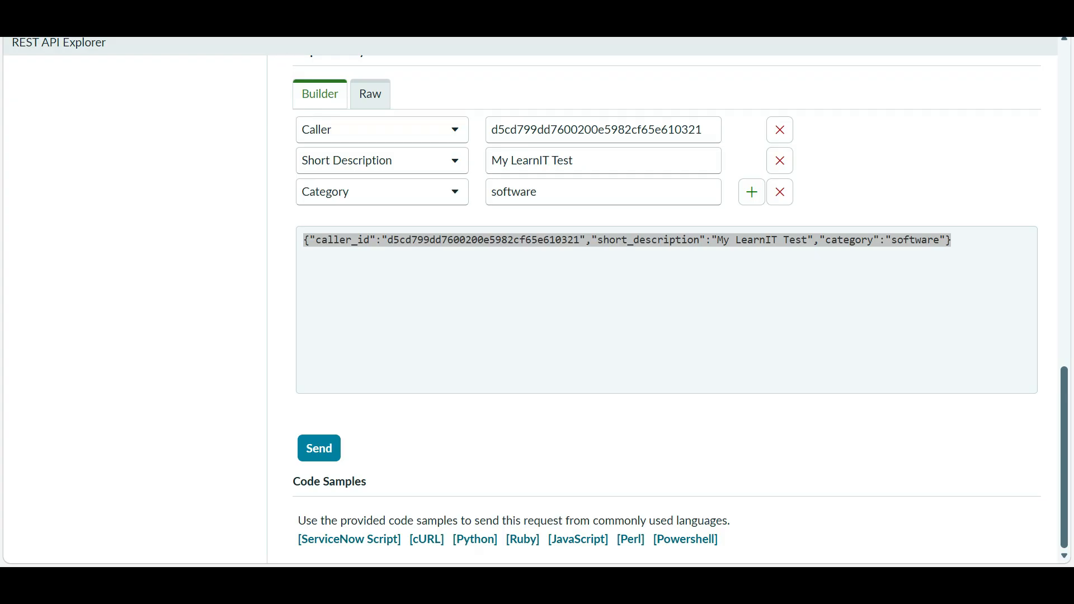
{"action": "key", "text": "alt+Tab"}
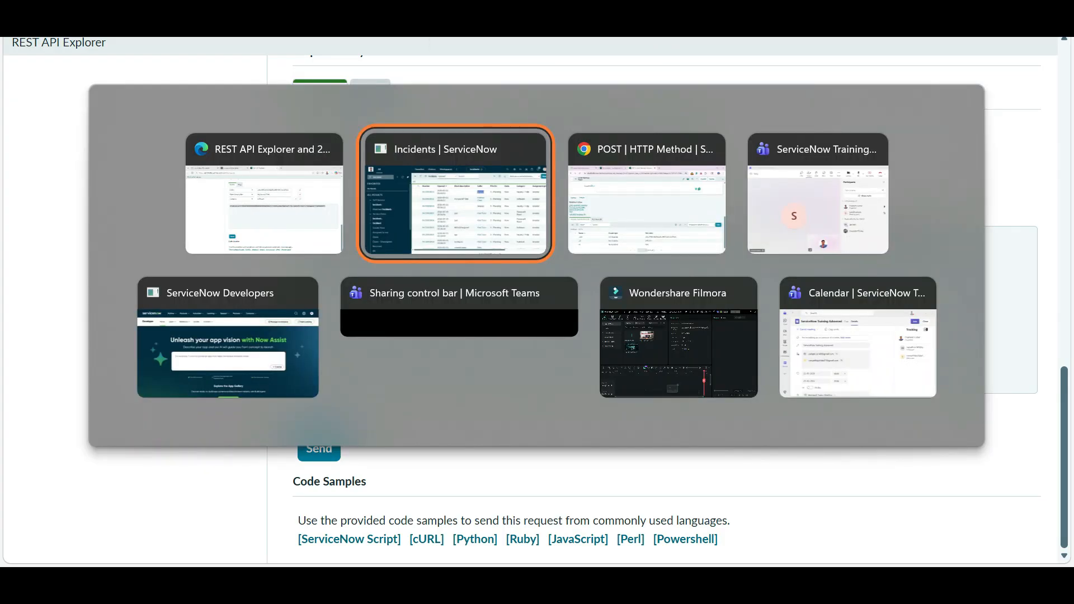
{"action": "key", "text": "alt+Tab"}
{"action": "key", "text": "alt+Tab"}
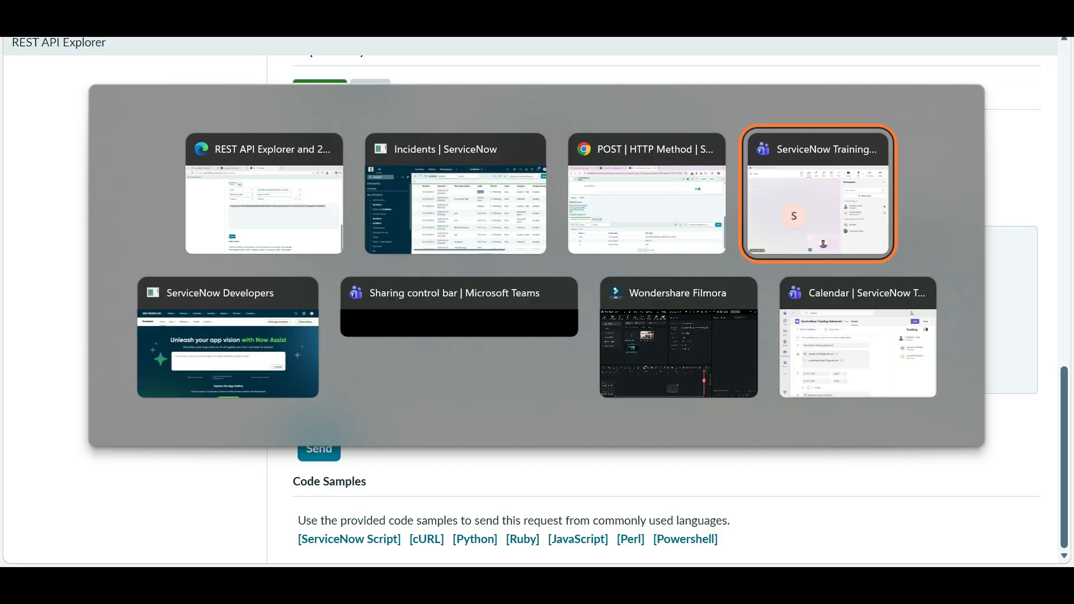
{"action": "key", "text": "alt+Tab"}
{"action": "key", "text": "alt+Tab"}
{"action": "key", "text": "alt+Tab"}
{"action": "key", "text": "alt+Tab"}
{"action": "key", "text": "alt+Tab"}
{"action": "key", "text": "alt+Tab"}
{"action": "key", "text": "alt+Tab"}
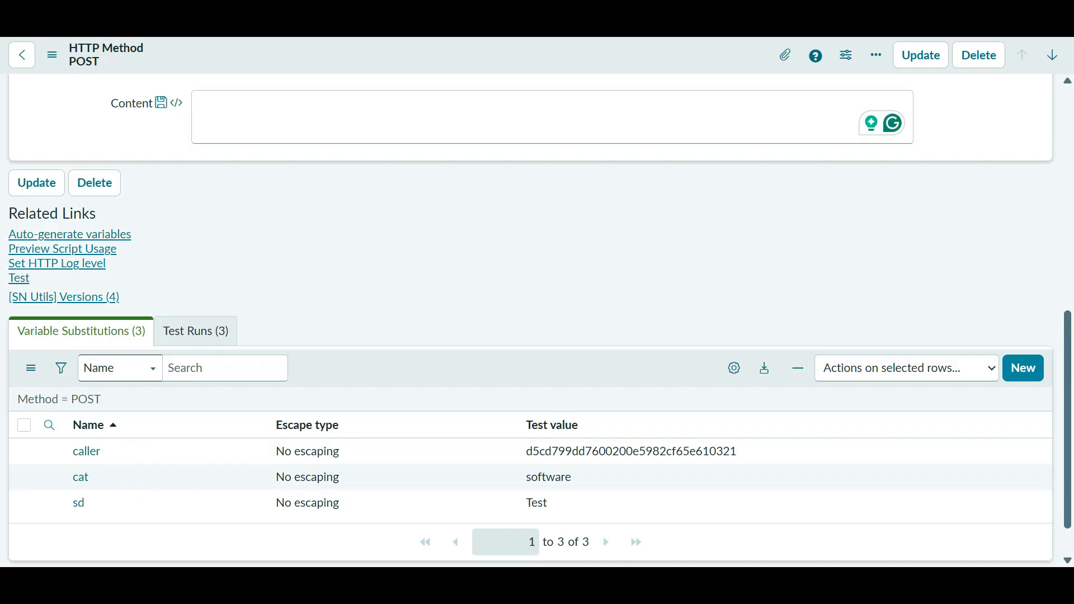
{"action": "scroll", "coordinate": [530, 291], "scroll_direction": "up", "scroll_amount": 3}
{"action": "left_click", "coordinate": [531, 286]}
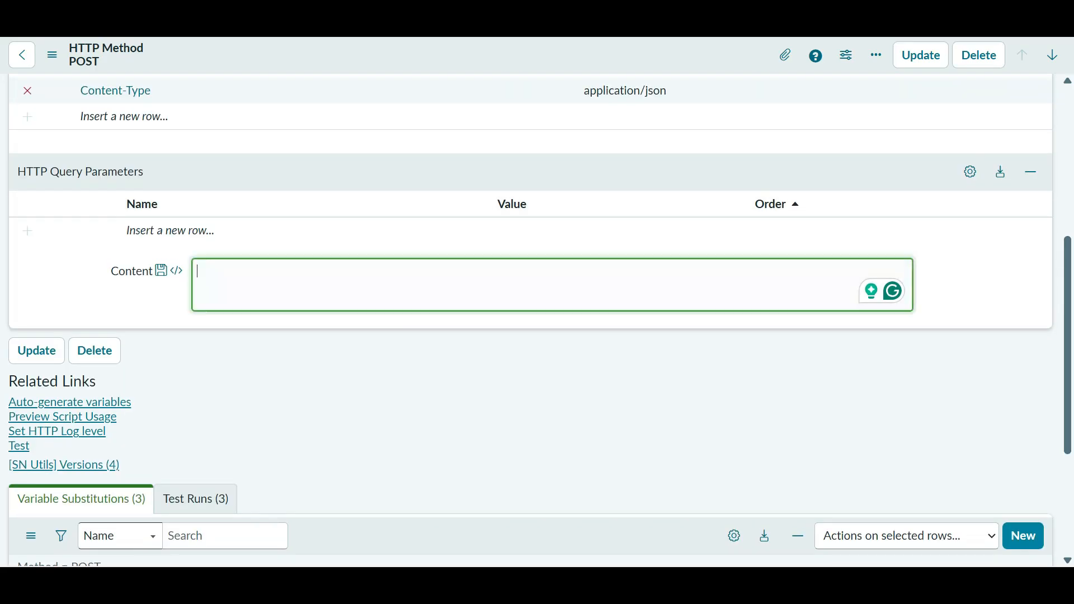
{"action": "type", "text": "c5cd799dd7600200e5982cf65e610321"}
{"action": "key", "text": "ctrl+z"}
{"action": "key", "text": "alt+Tab"}
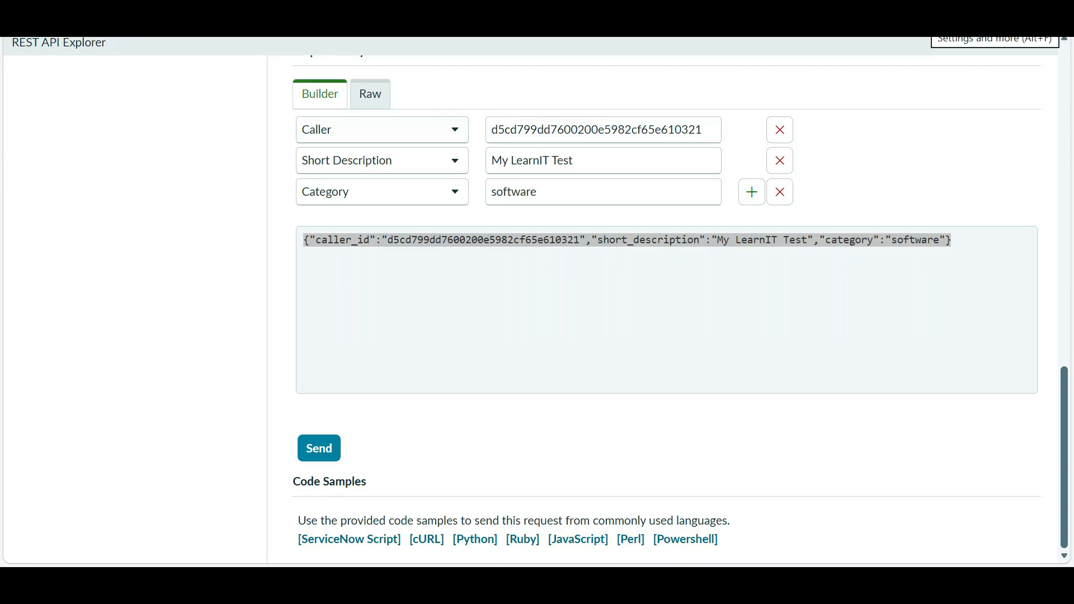
{"action": "triple_click", "coordinate": [649, 239]}
{"action": "key", "text": "ctrl+c"}
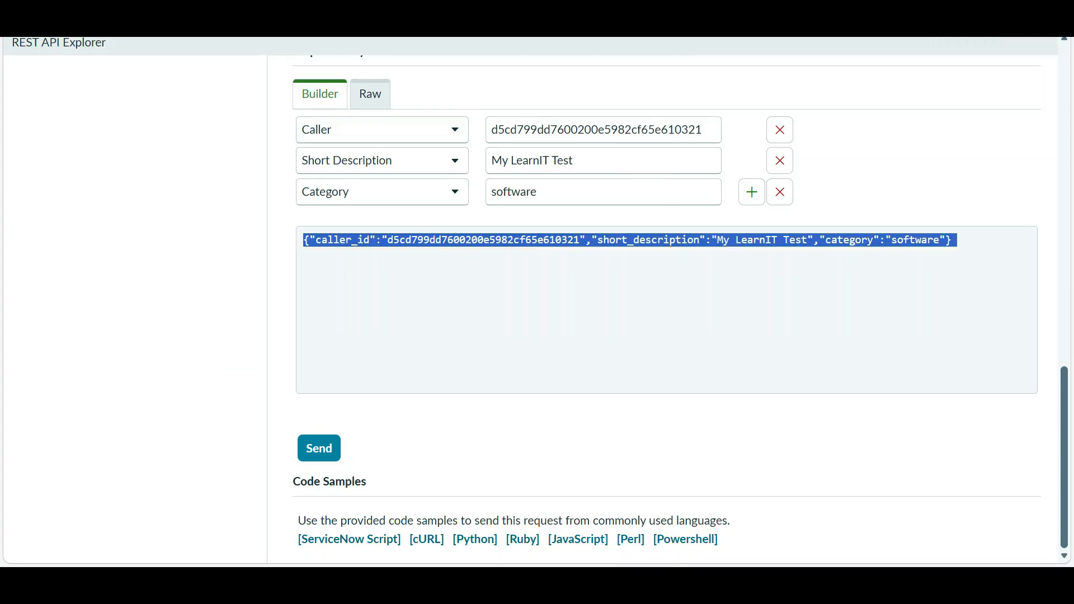
- Paste the request JSON into the POST Content field, then cut it all back out
{"action": "key", "text": "alt+Tab"}
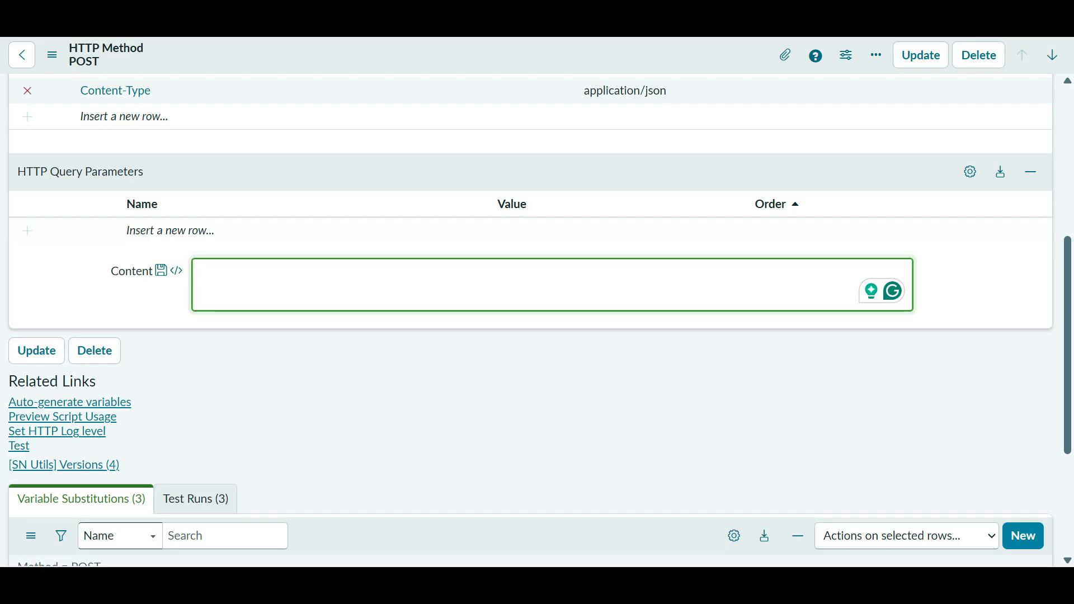
{"action": "key", "text": "ctrl+v"}
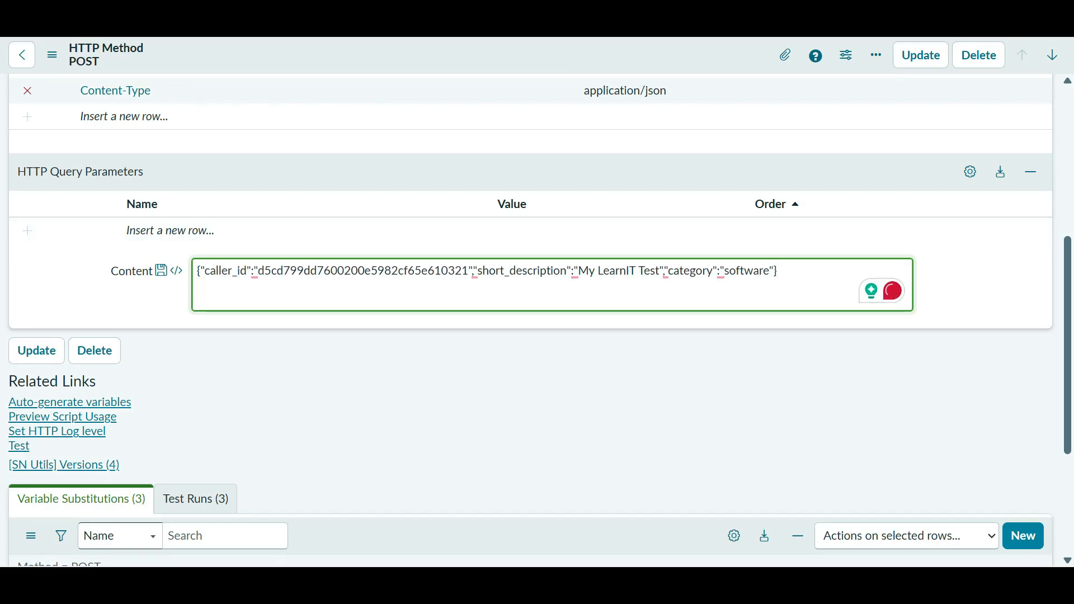
{"action": "key", "text": "ctrl+a"}
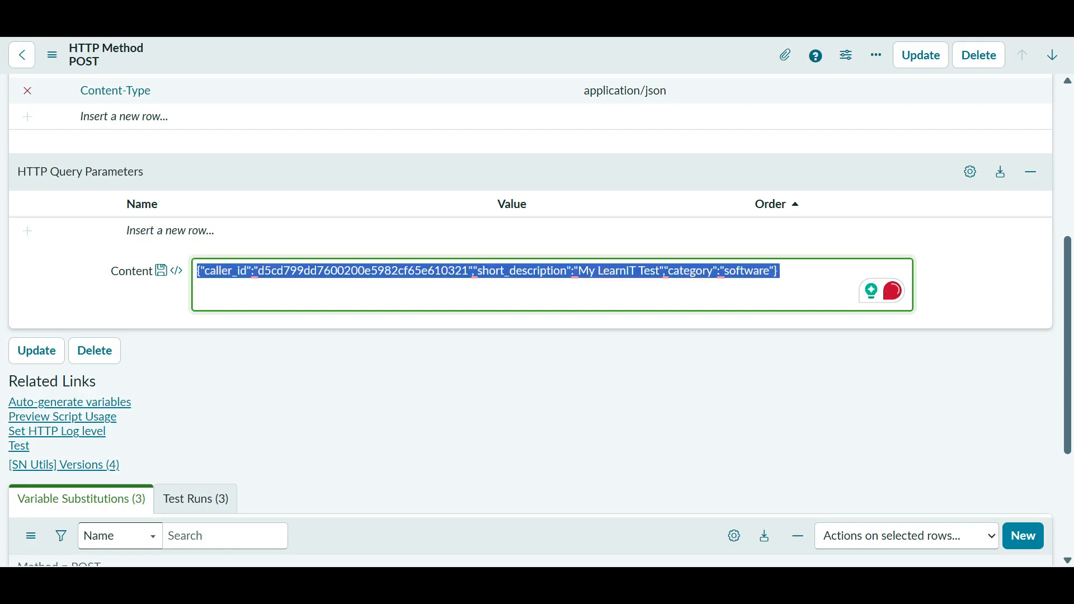
{"action": "key", "text": "ctrl+x"}
- Search Google for 'json formatter' in a new browser tab
{"action": "key", "text": "ctrl+t"}
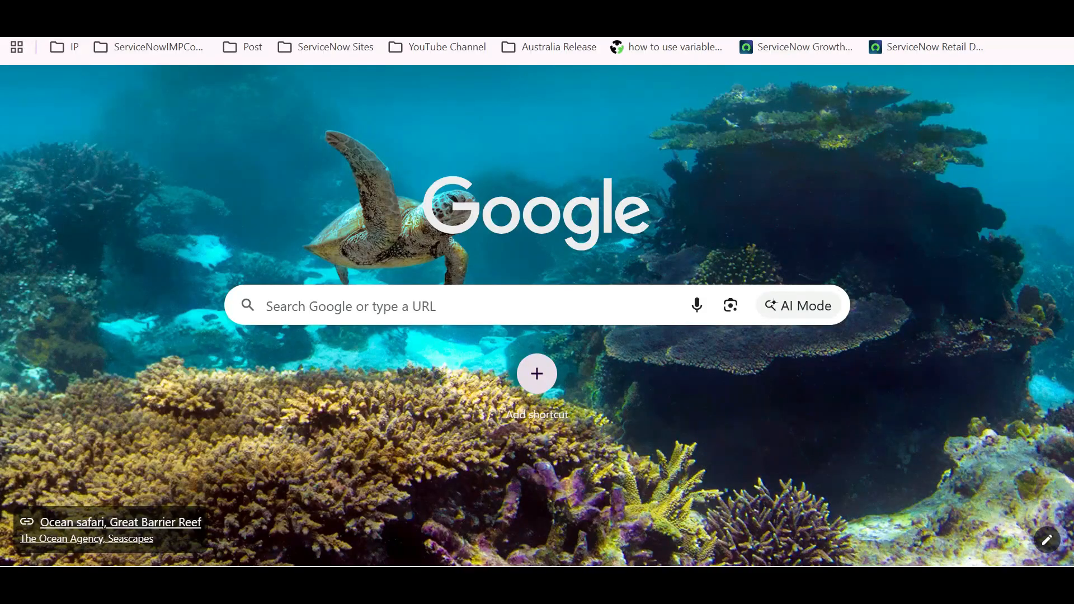
{"action": "type", "text": "json"}
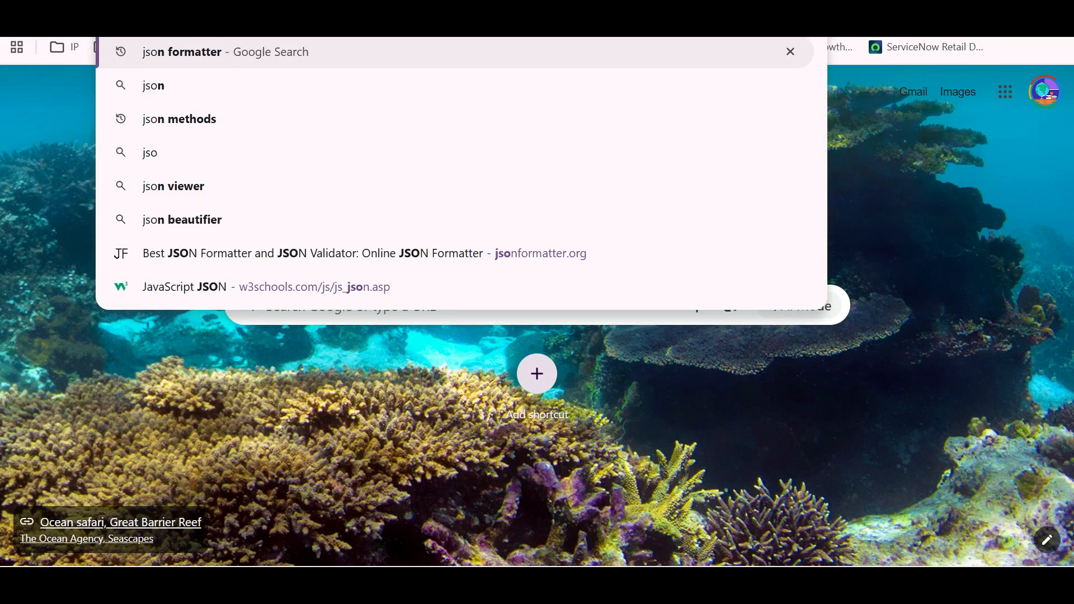
{"action": "key", "text": "Right"}
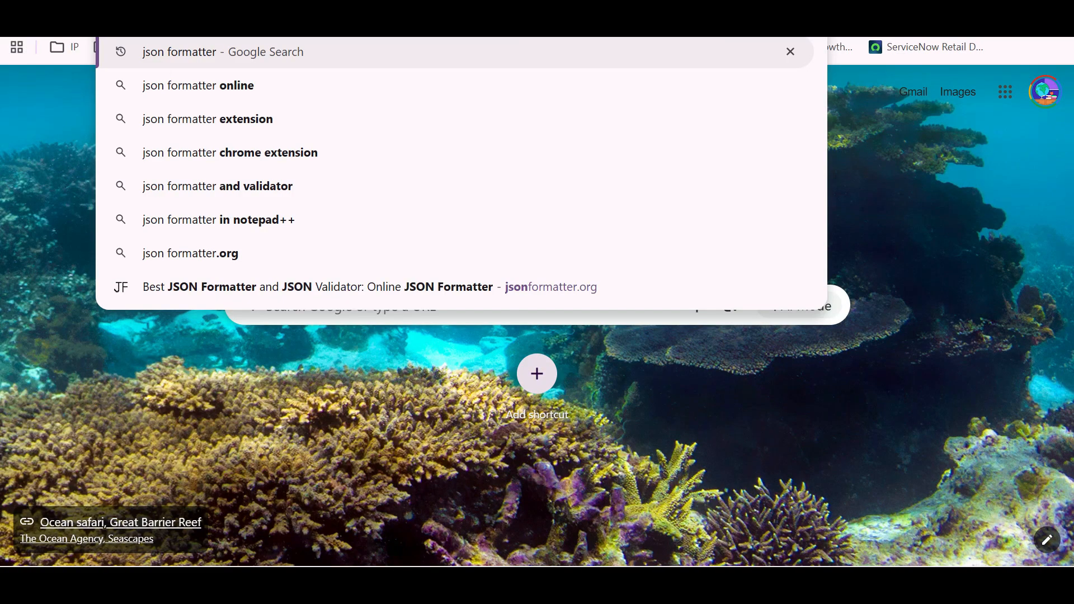
{"action": "key", "text": "Return"}
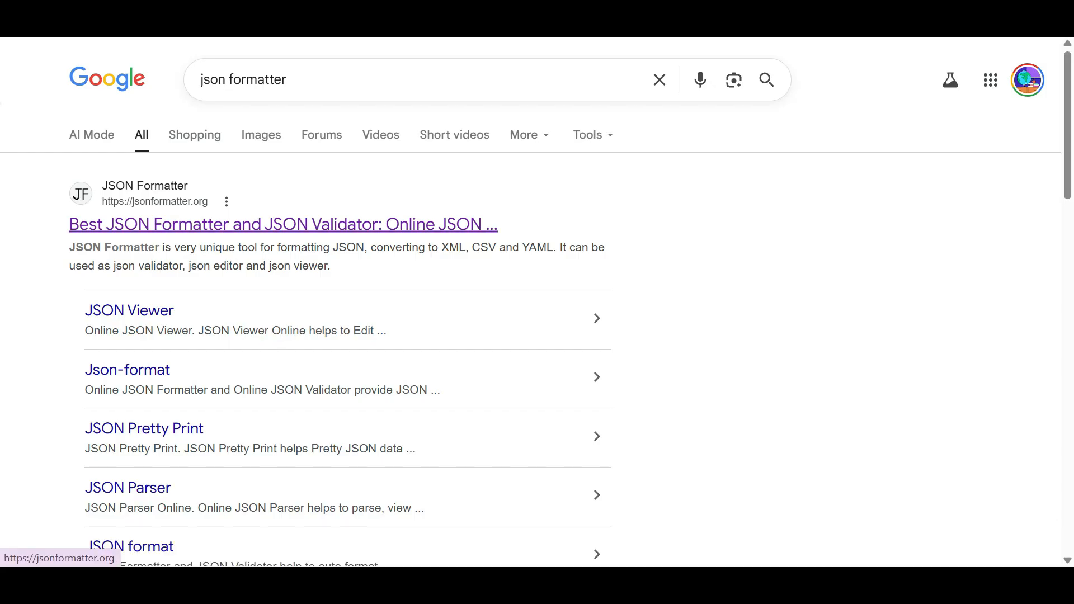
- Open jsonformatter.org and paste the request JSON into its input editor
{"action": "left_click", "coordinate": [283, 224]}
{"action": "left_click", "coordinate": [151, 274]}
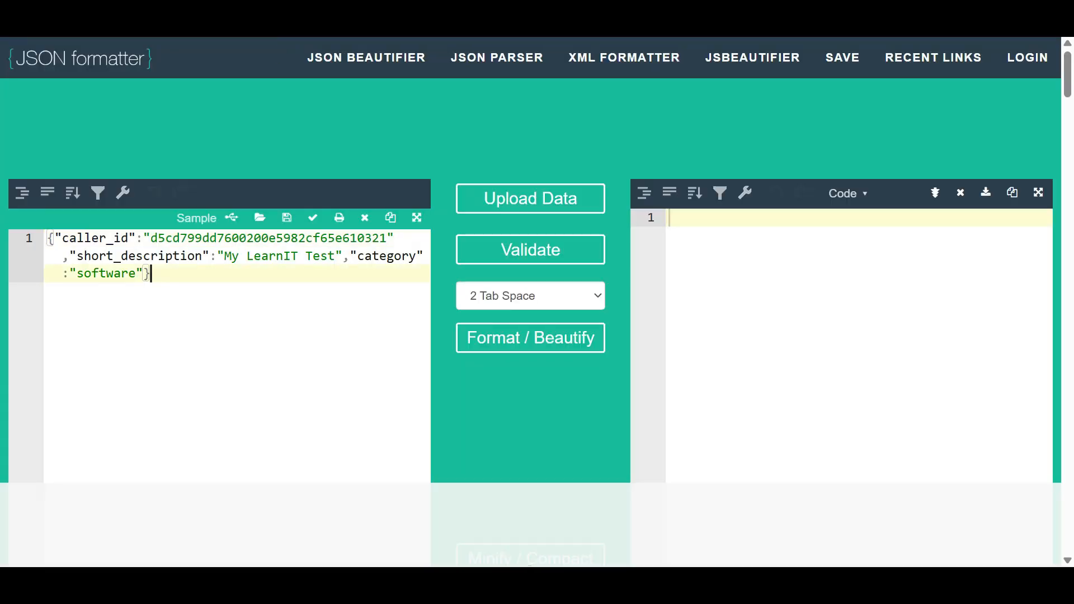
{"action": "key", "text": "ctrl+a"}
{"action": "key", "text": "ctrl+v"}
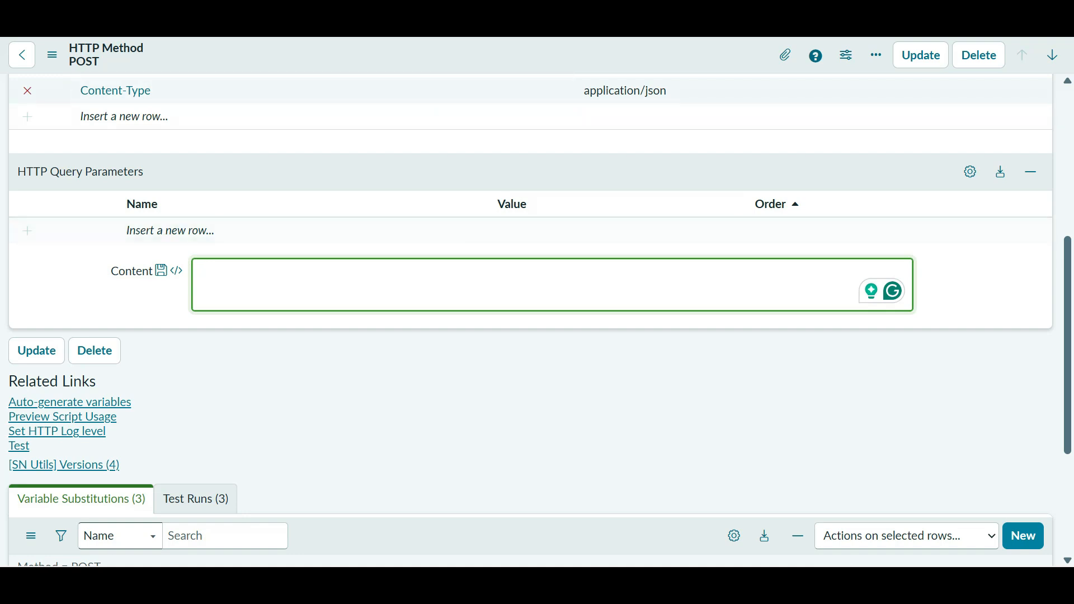
- Paste the formatted JSON body, set short_description to 'tetgfgdgdcxg' and category to 'hardware', and save
{"action": "key", "text": "ctrl+v"}
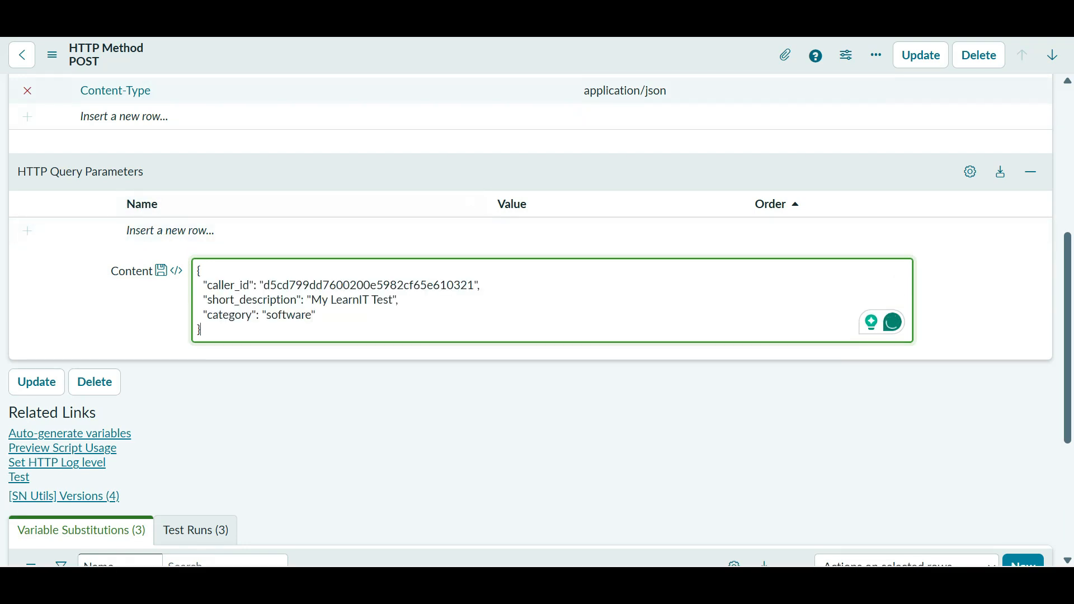
{"action": "right_click", "coordinate": [435, 54]}
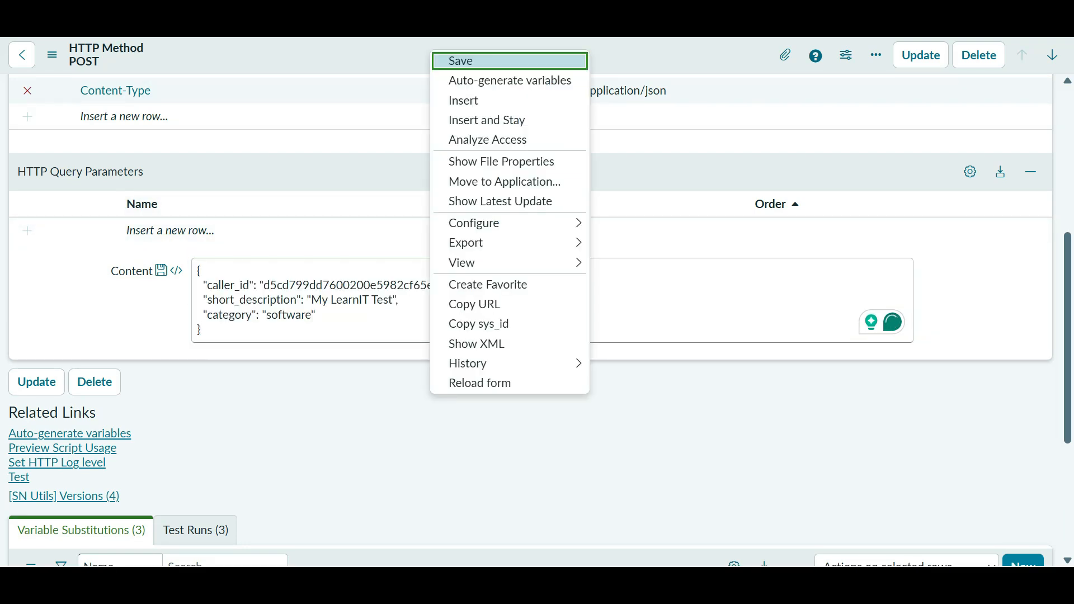
{"action": "left_click", "coordinate": [343, 300]}
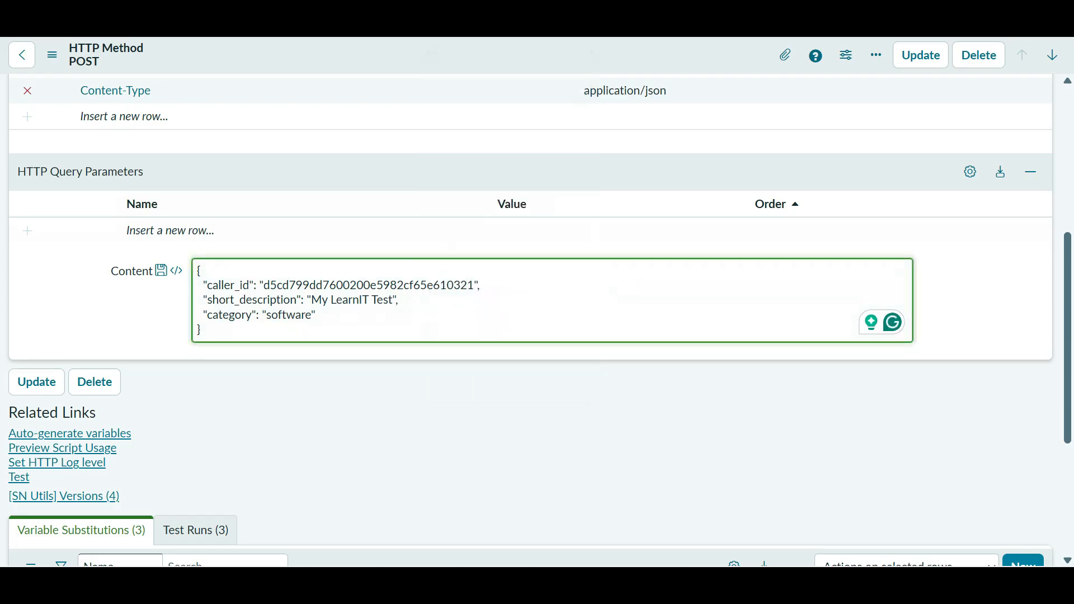
{"action": "left_click_drag", "start_coordinate": [393, 300], "coordinate": [312, 300]}
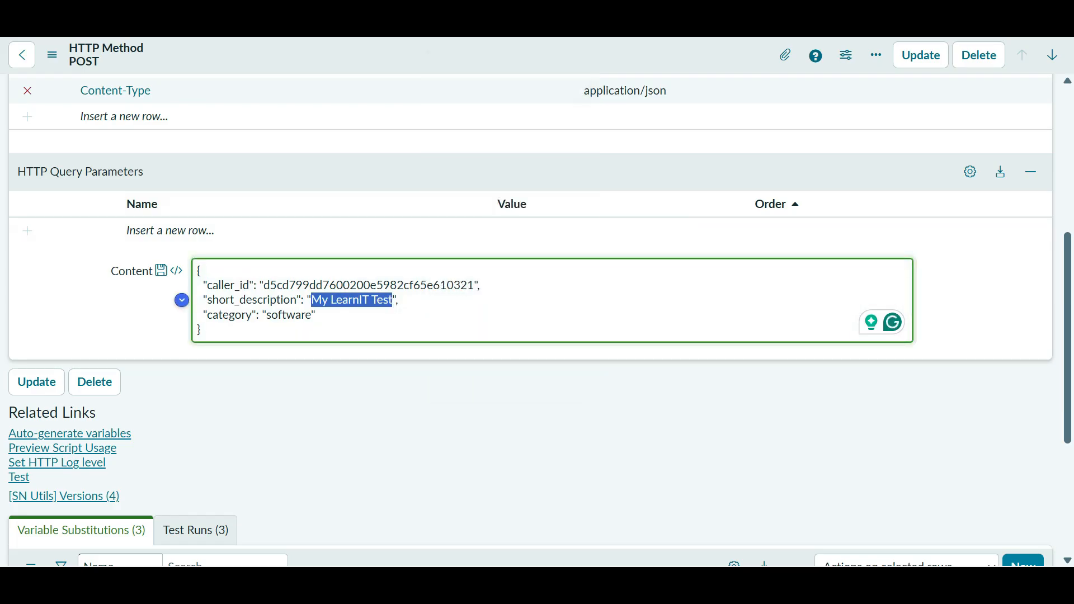
{"action": "type", "text": "tetgfg"}
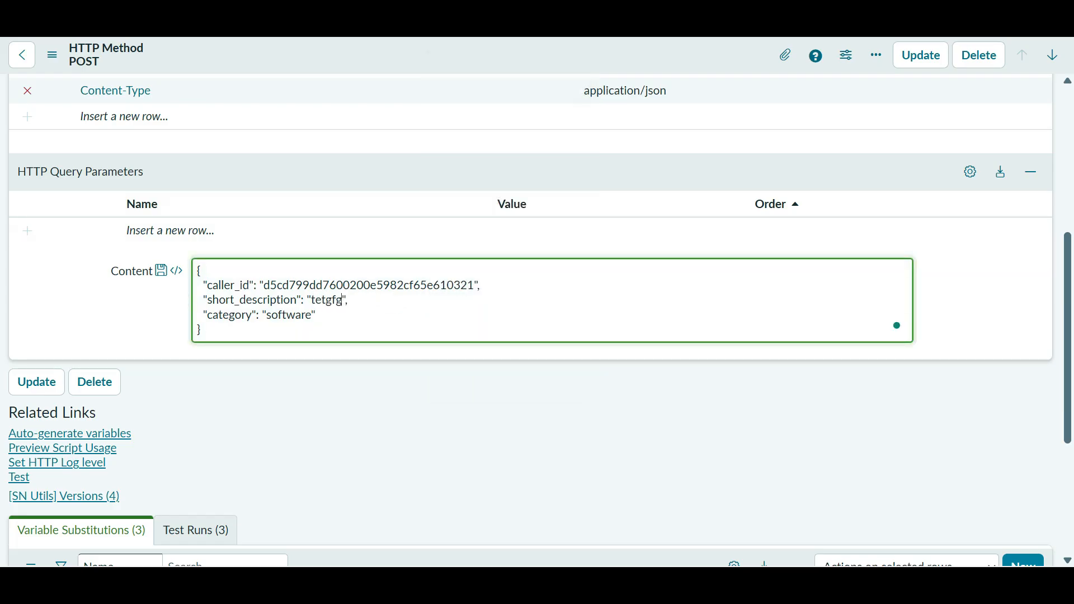
{"action": "type", "text": "dgdcxg"}
{"action": "double_click", "coordinate": [288, 315]}
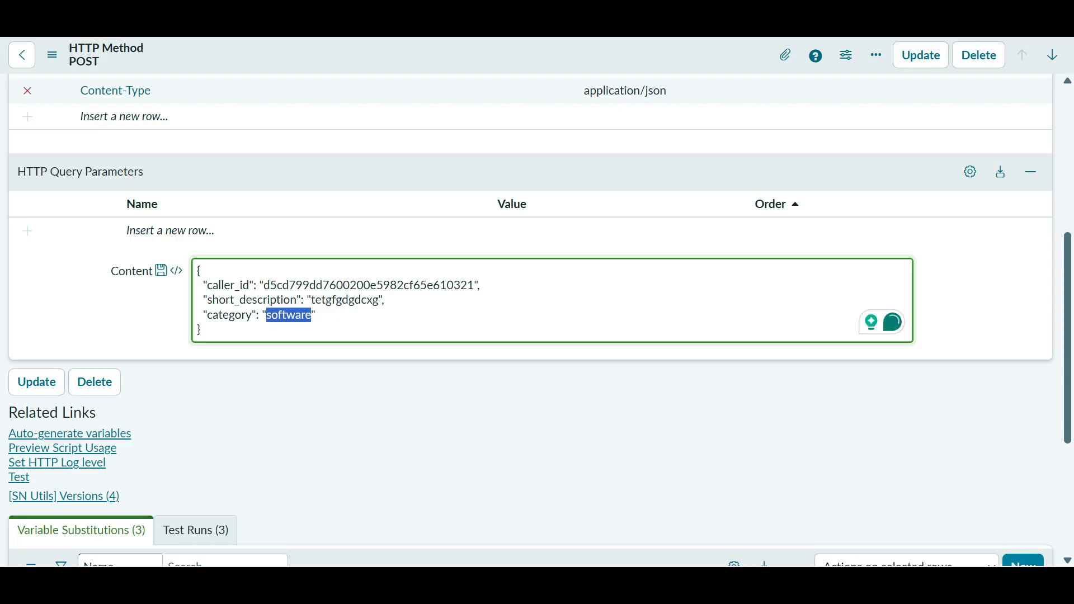
{"action": "type", "text": "hard"}
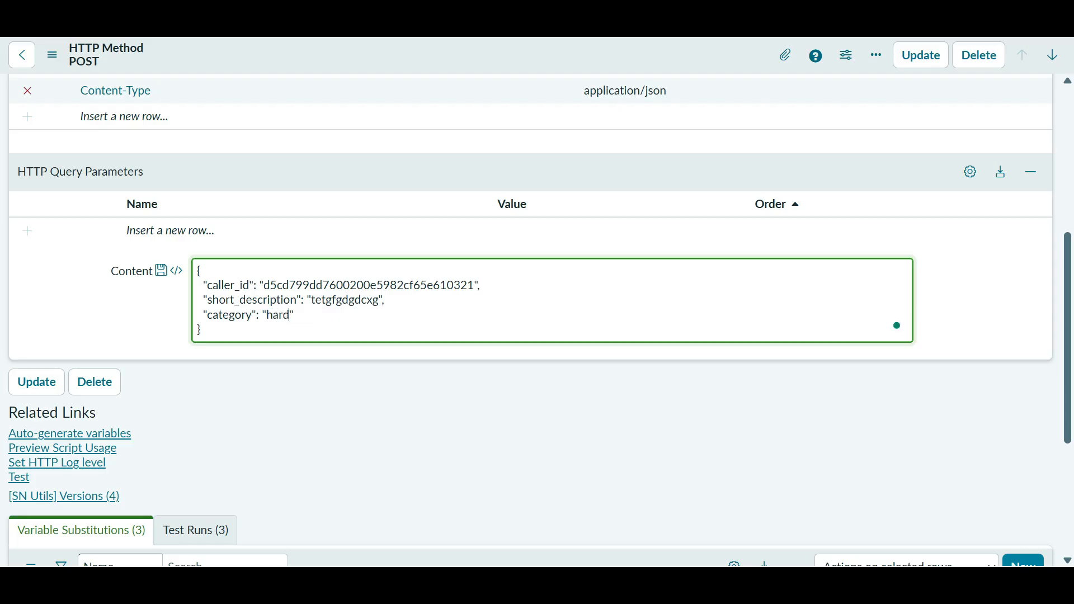
{"action": "type", "text": "ware"}
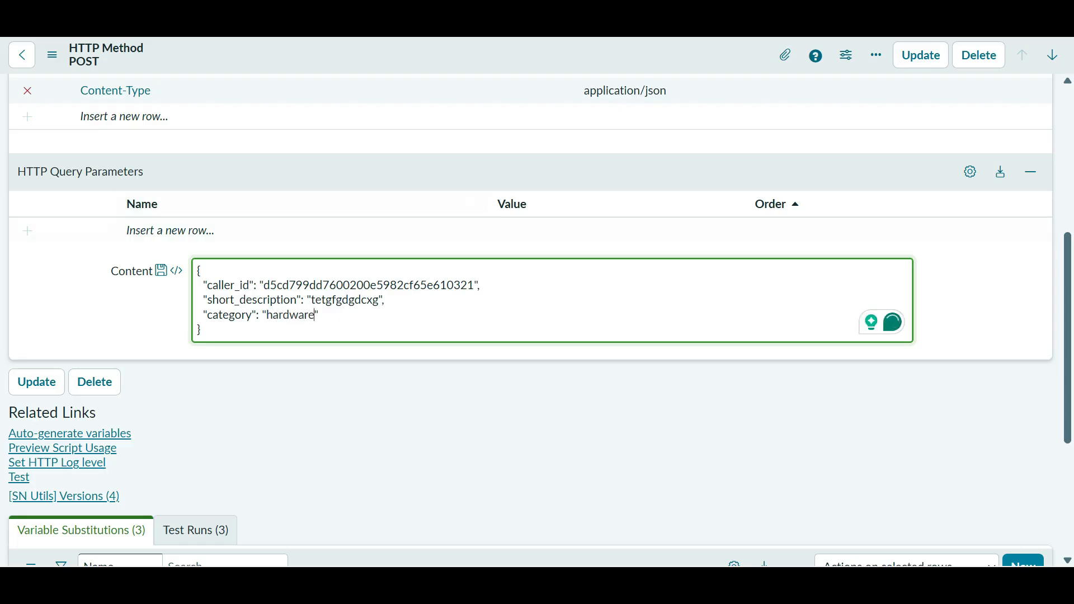
{"action": "right_click", "coordinate": [414, 56]}
{"action": "left_click", "coordinate": [450, 67]}
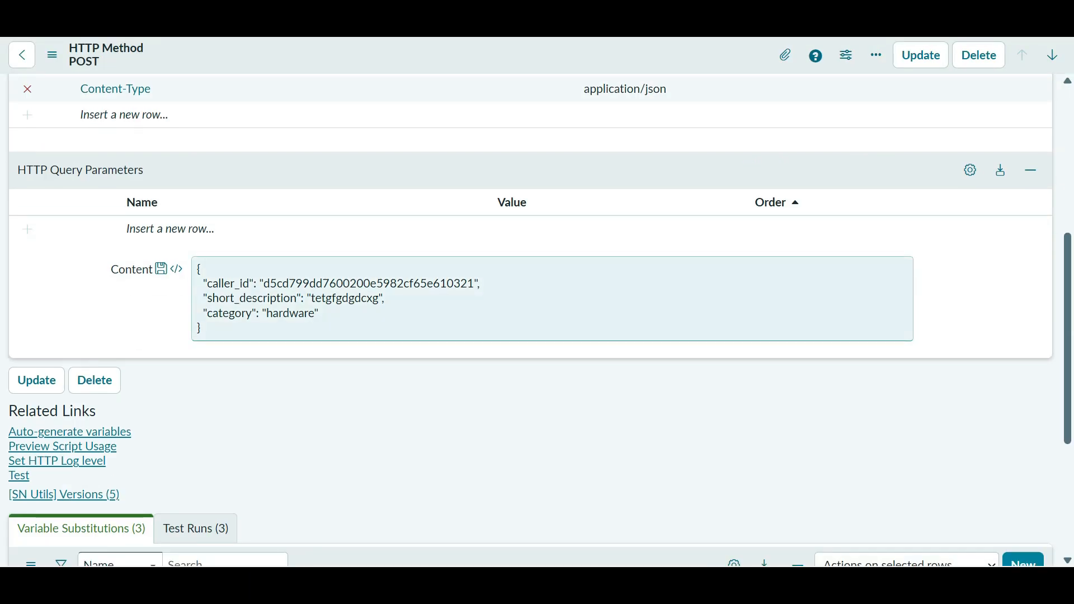
- Replace the caller_id, short_description and category values with ${caller}, ${sd} and ${cat}
{"action": "double_click", "coordinate": [369, 284]}
{"action": "scroll", "coordinate": [368, 283], "scroll_direction": "down", "scroll_amount": 3}
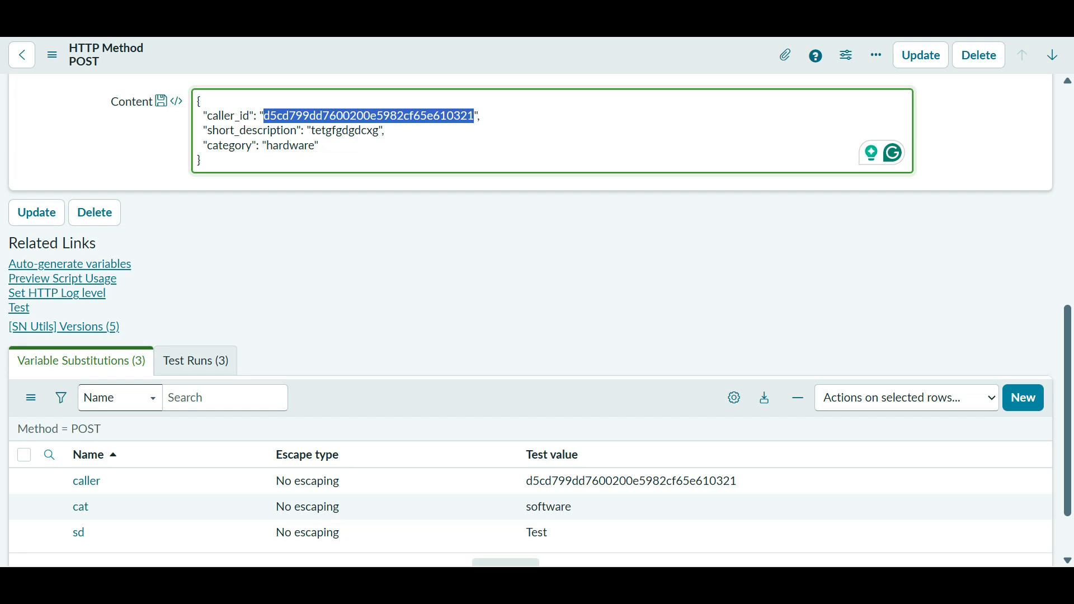
{"action": "type", "text": "$"}
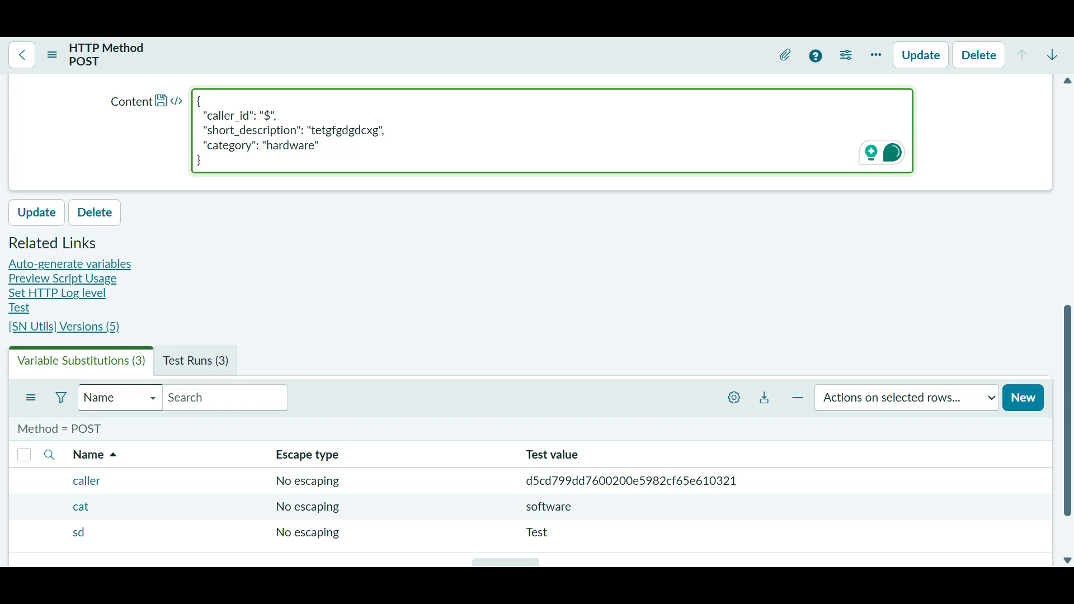
{"action": "type", "text": "{}"}
{"action": "type", "text": "caller"}
{"action": "double_click", "coordinate": [356, 130]}
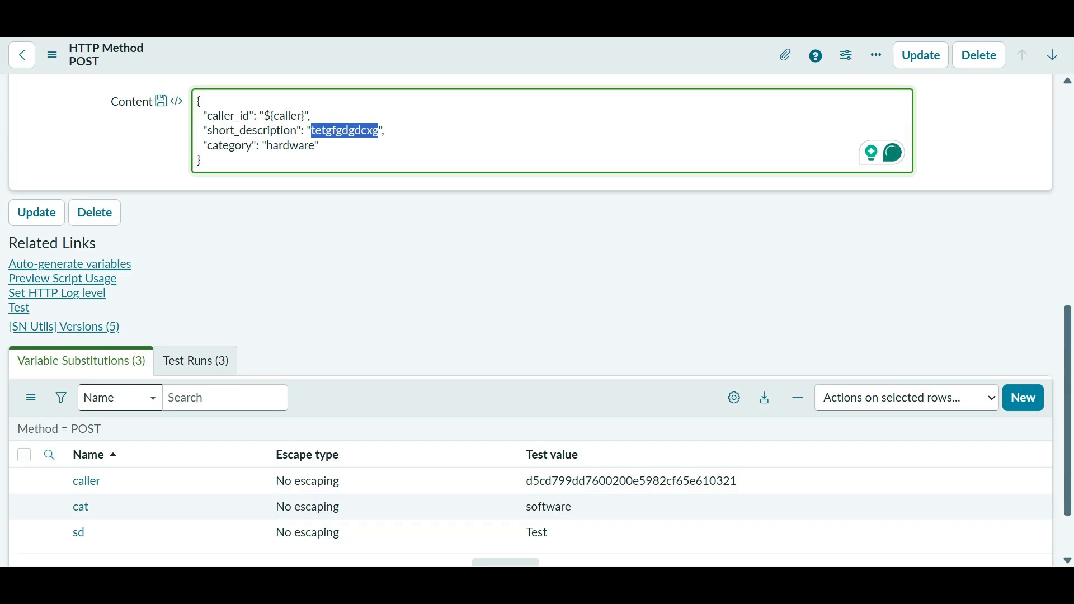
{"action": "type", "text": "${}"}
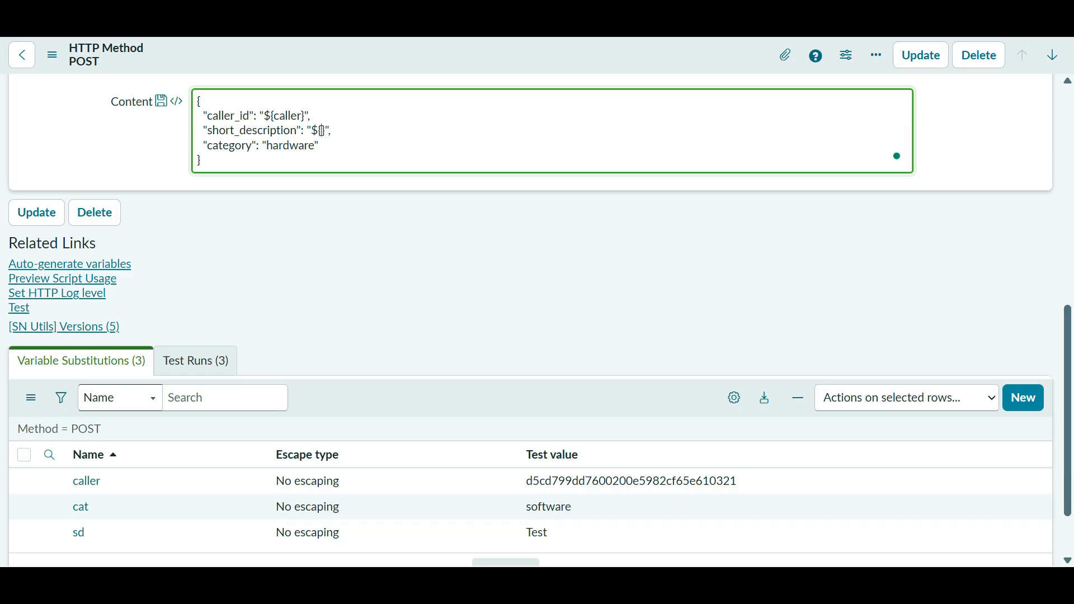
{"action": "type", "text": "cat"}
{"action": "key", "text": "BackSpace"}
{"action": "key", "text": "BackSpace"}
{"action": "key", "text": "BackSpace"}
{"action": "type", "text": "sd"}
{"action": "double_click", "coordinate": [291, 146]}
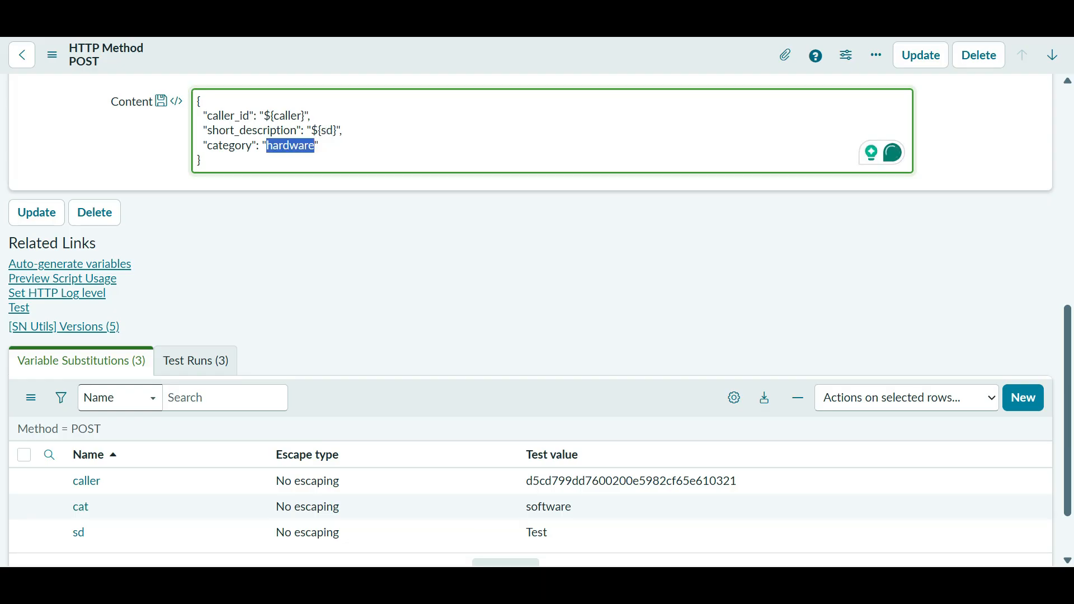
{"action": "type", "text": "$"}
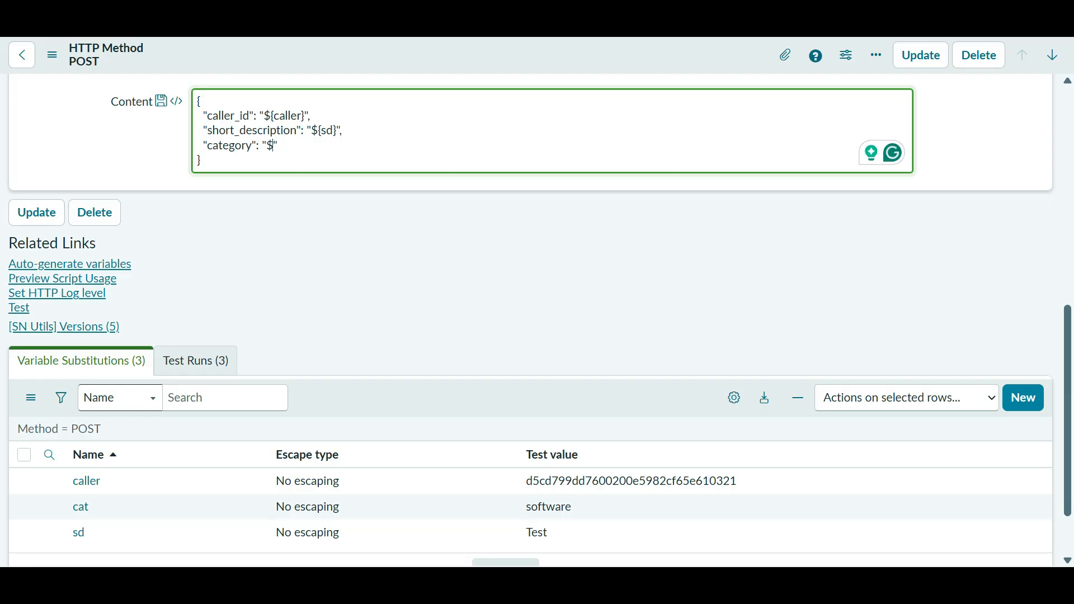
{"action": "type", "text": "{}"}
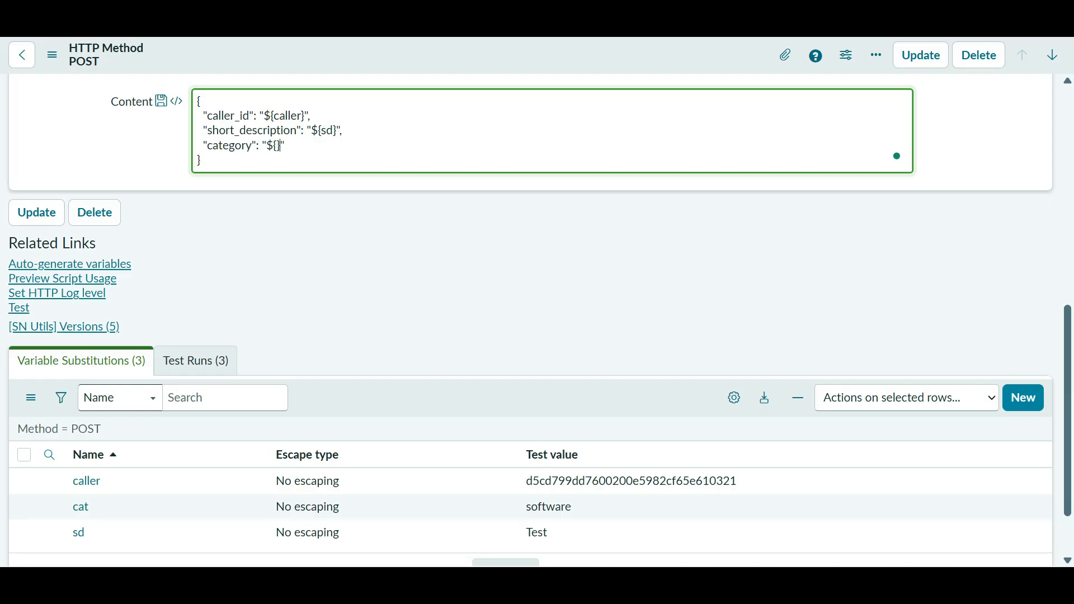
{"action": "type", "text": "cat"}
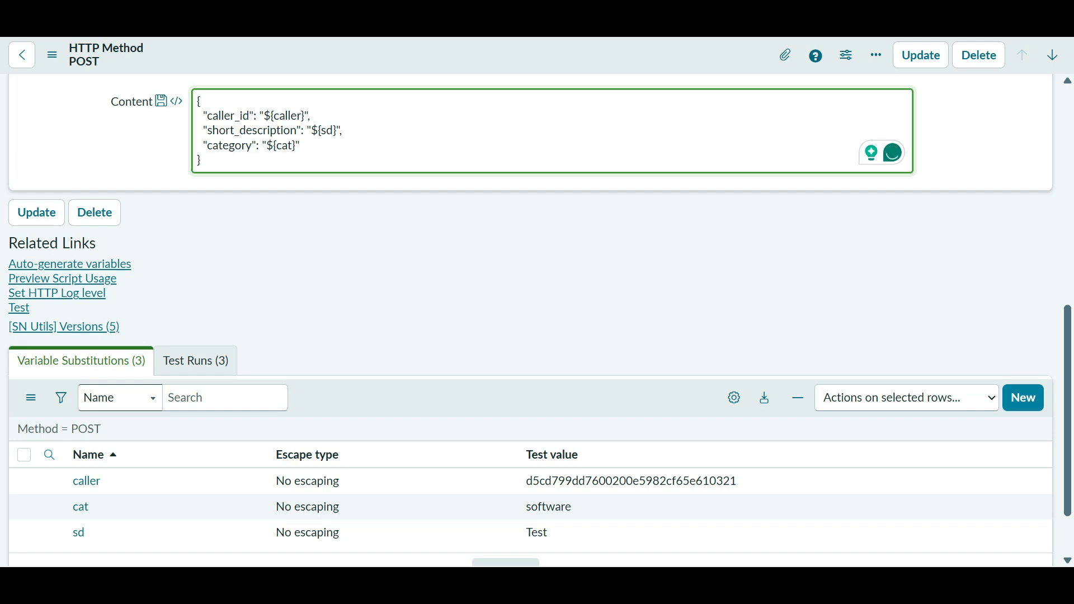
{"action": "right_click", "coordinate": [623, 63]}
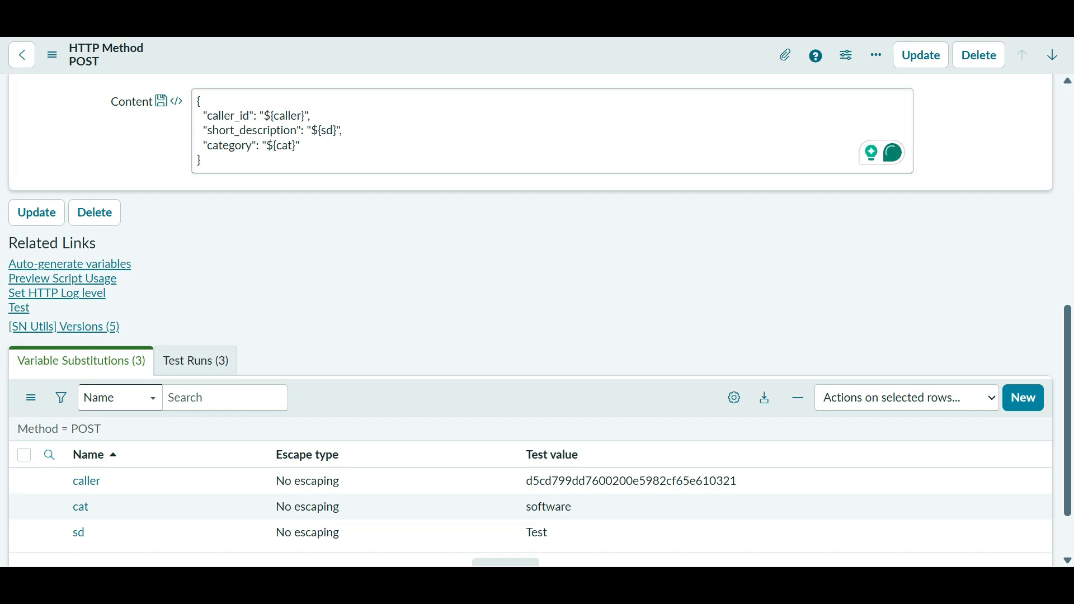
- Save the POST method, run its Test to get HTTP status 201, and return to the Incidents list
{"action": "left_click", "coordinate": [653, 75]}
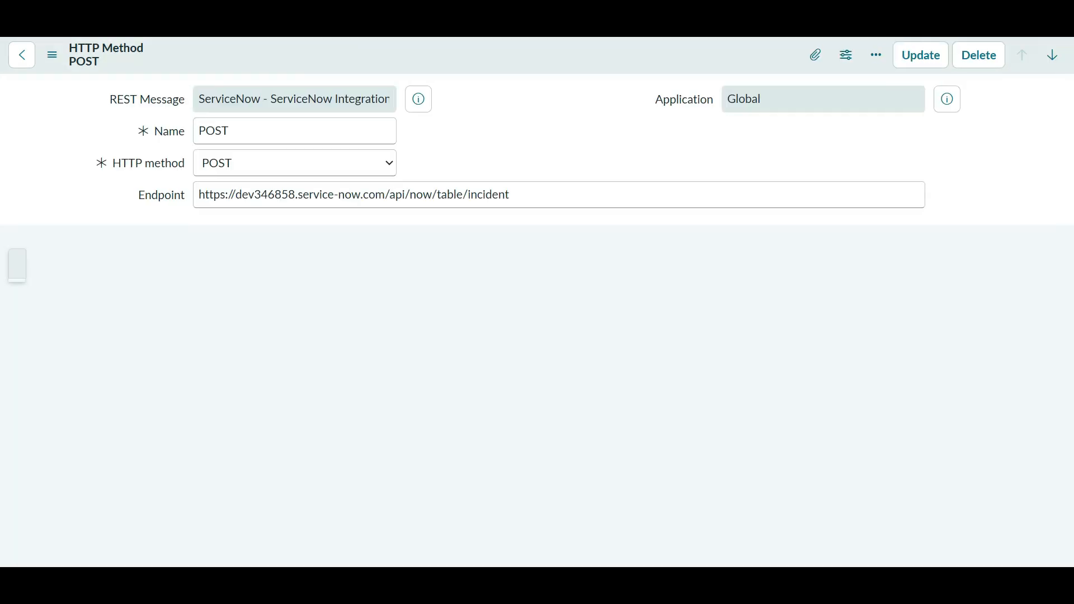
{"action": "scroll", "coordinate": [530, 320], "scroll_direction": "down", "scroll_amount": 8}
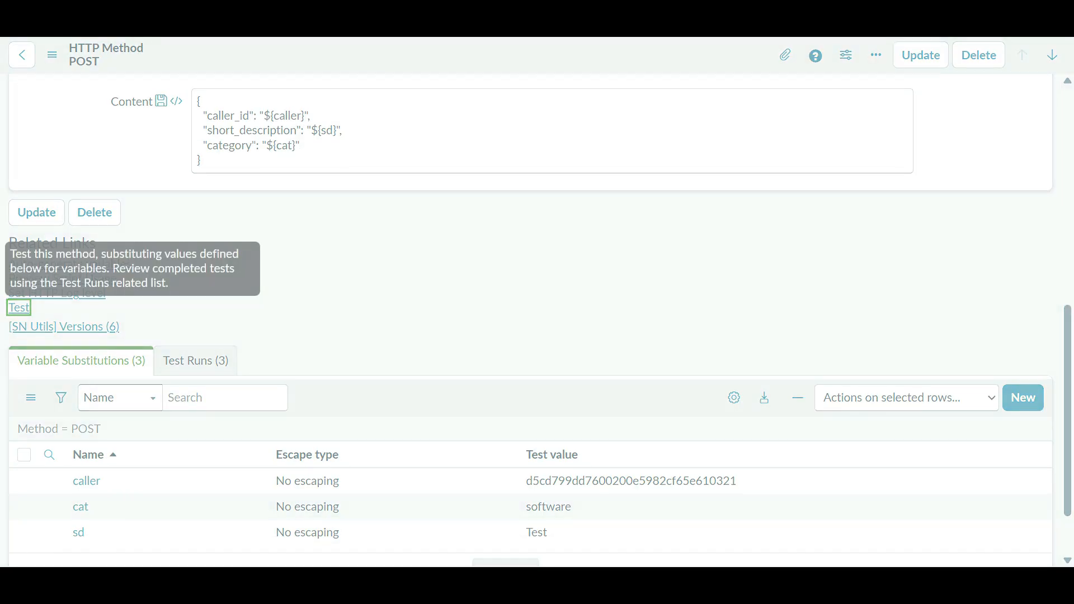
{"action": "left_click", "coordinate": [20, 308]}
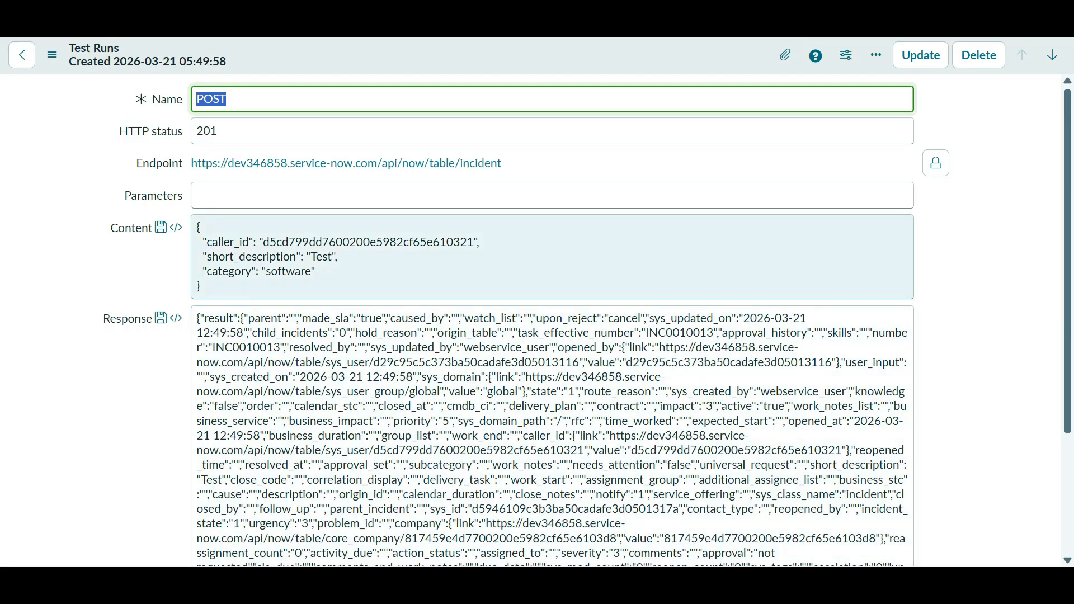
{"action": "double_click", "coordinate": [368, 242]}
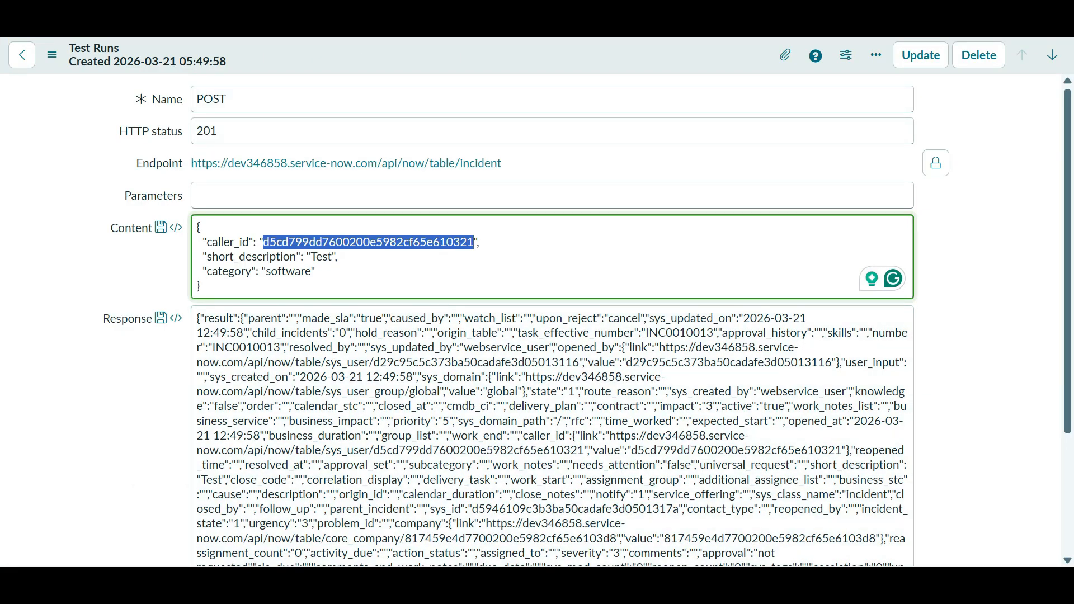
{"action": "key", "text": "alt+Tab"}
{"action": "key", "text": "alt+Tab"}
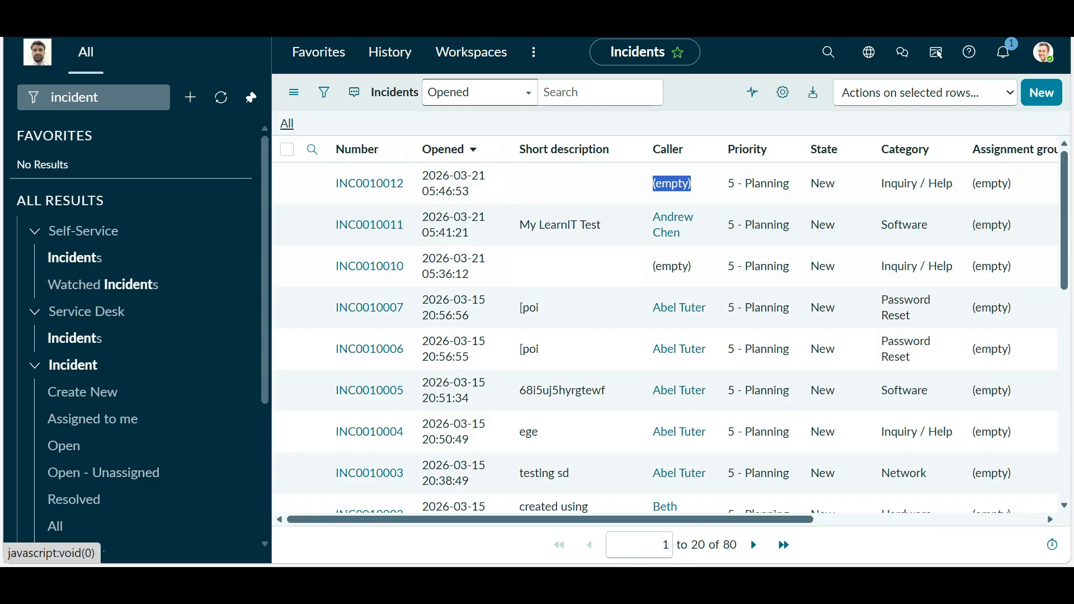
- Refresh the Incidents list to confirm INC0010013, then go back to the REST message record
{"action": "left_click", "coordinate": [287, 123]}
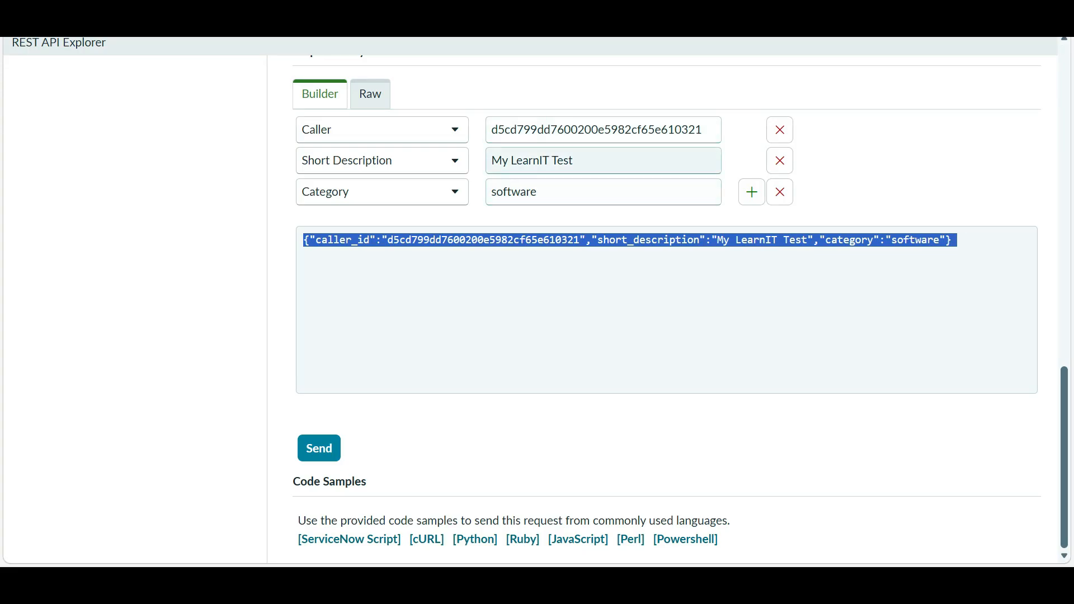
{"action": "key", "text": "alt+Tab"}
{"action": "key", "text": "alt+Tab"}
{"action": "key", "text": "alt+Tab"}
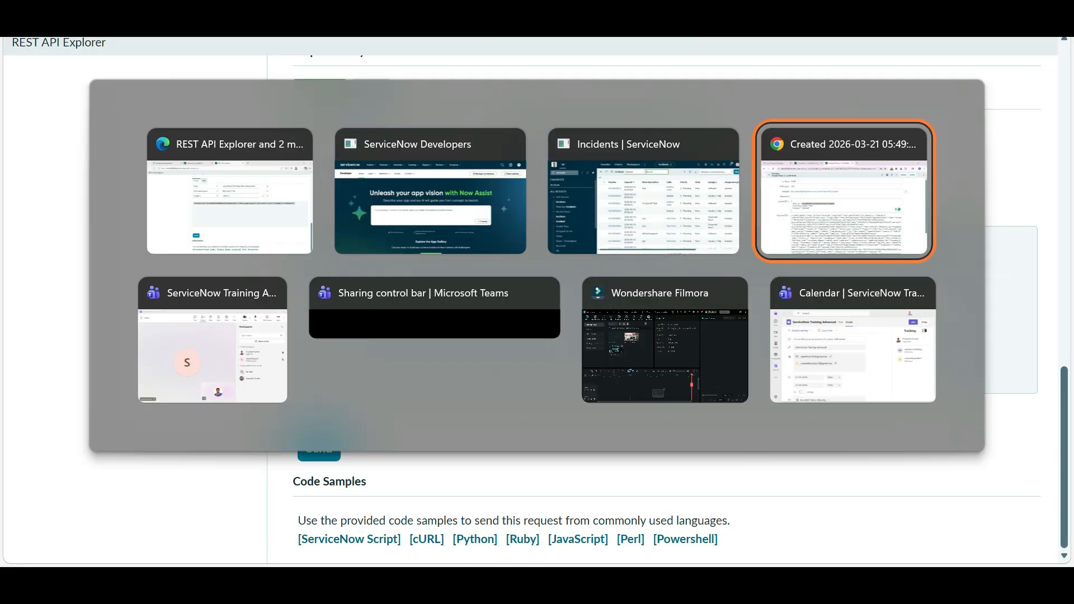
{"action": "scroll", "coordinate": [587, 322], "scroll_direction": "down", "scroll_amount": 1}
{"action": "scroll", "coordinate": [552, 322], "scroll_direction": "down", "scroll_amount": 3}
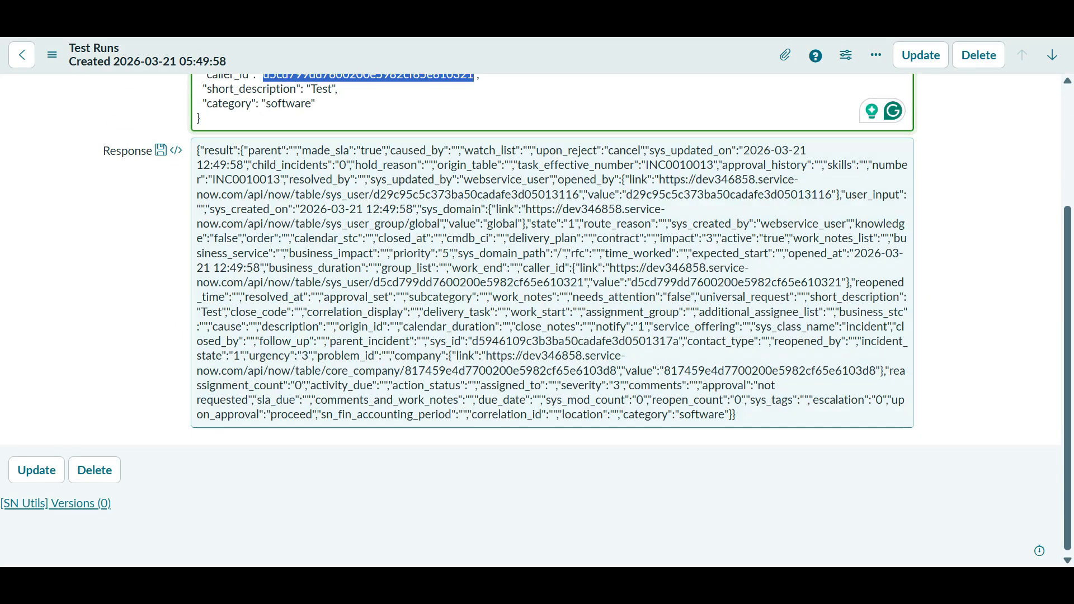
{"action": "key", "text": "alt+Tab"}
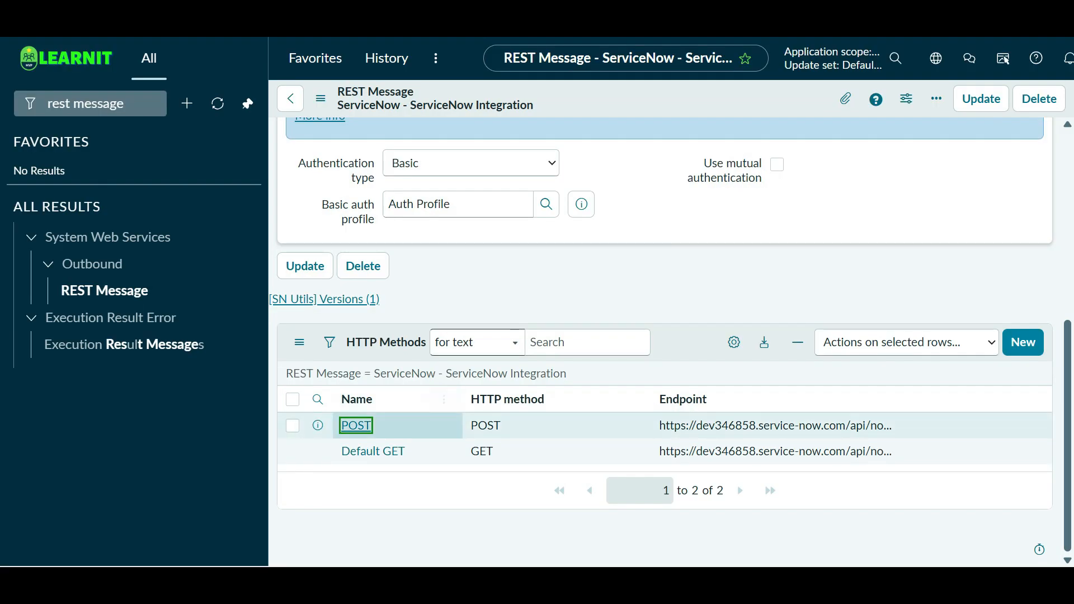
- Open the POST HTTP method and scroll to its caller, cat and sd variable substitutions
{"action": "left_click", "coordinate": [356, 425]}
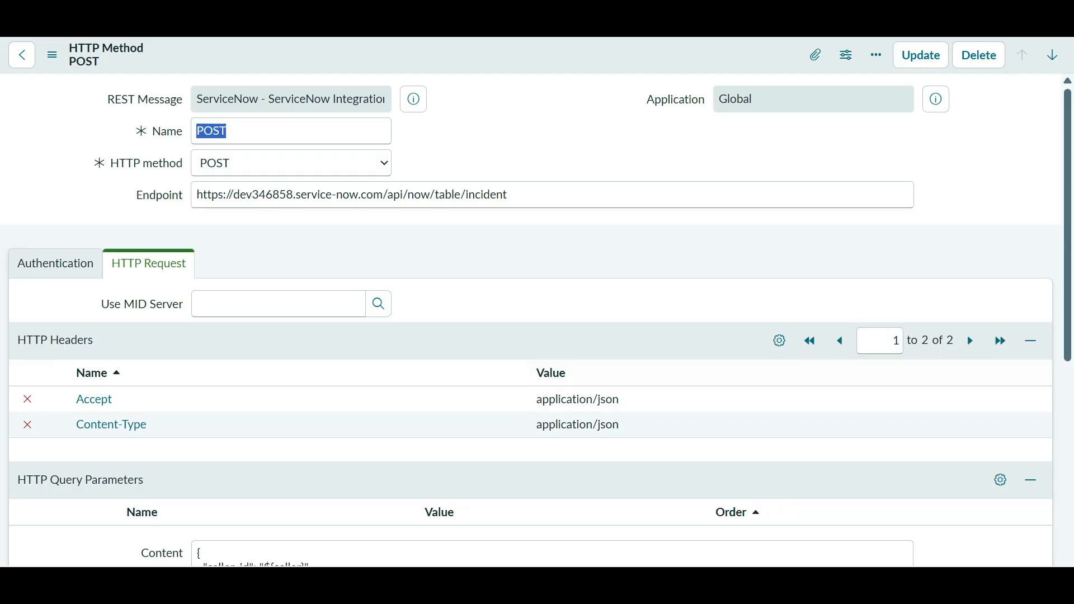
{"action": "scroll", "coordinate": [531, 322], "scroll_direction": "down", "scroll_amount": 6}
{"action": "scroll", "coordinate": [532, 321], "scroll_direction": "down", "scroll_amount": 4}
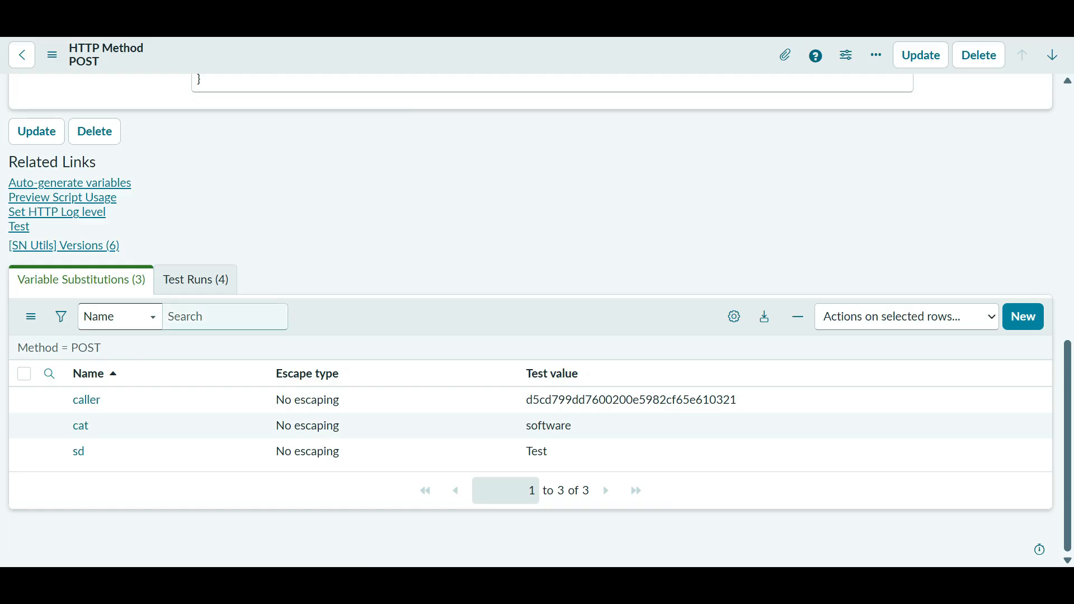
{"action": "scroll", "coordinate": [532, 322], "scroll_direction": "up", "scroll_amount": 3}
{"action": "scroll", "coordinate": [532, 322], "scroll_direction": "up", "scroll_amount": 6}
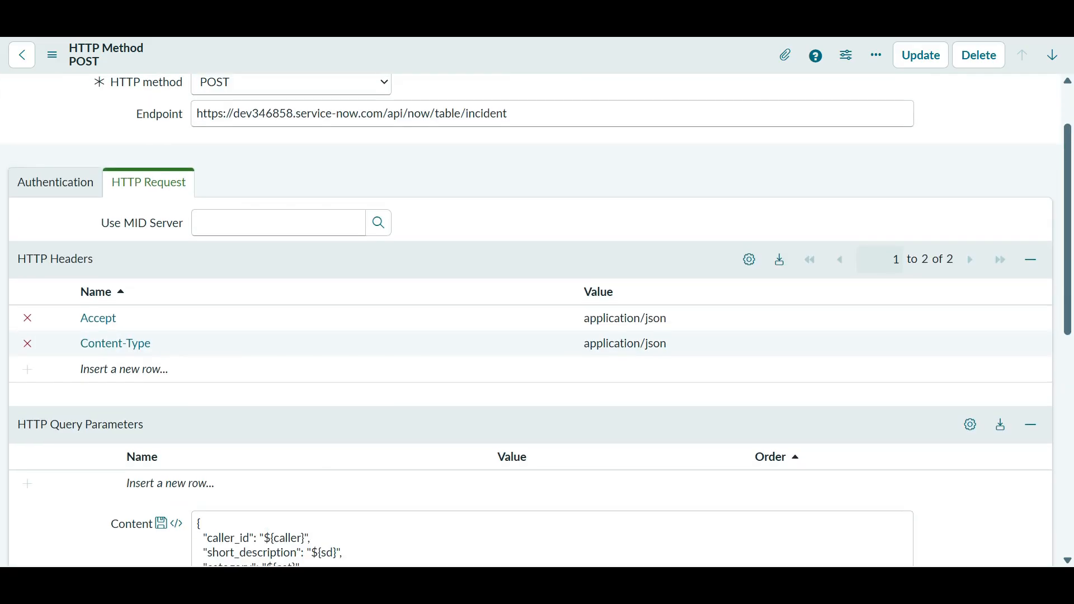
{"action": "scroll", "coordinate": [531, 321], "scroll_direction": "down", "scroll_amount": 9}
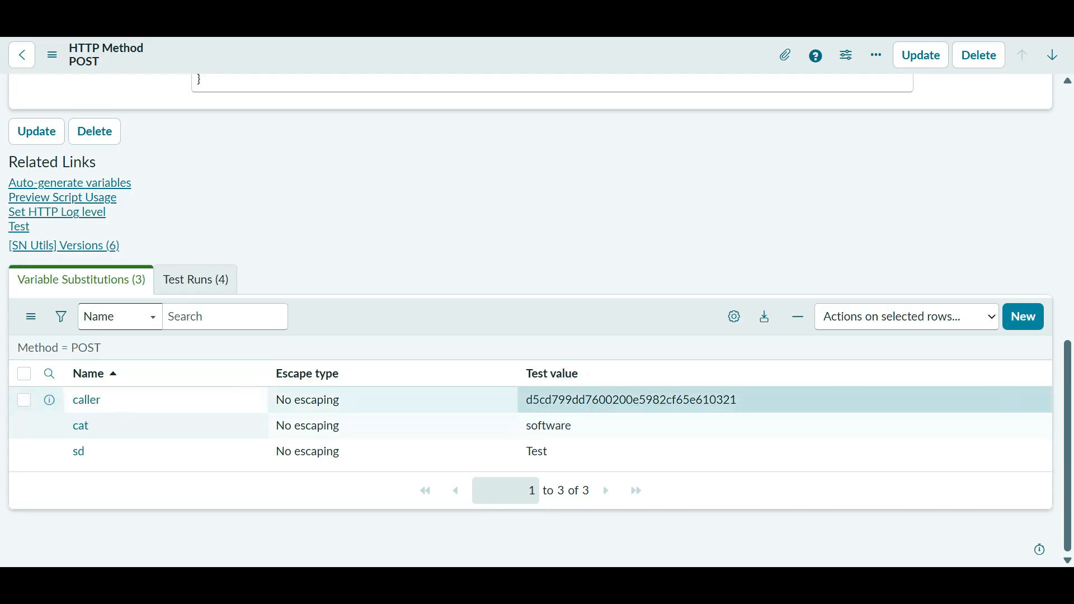
{"action": "scroll", "coordinate": [531, 322], "scroll_direction": "up", "scroll_amount": 9}
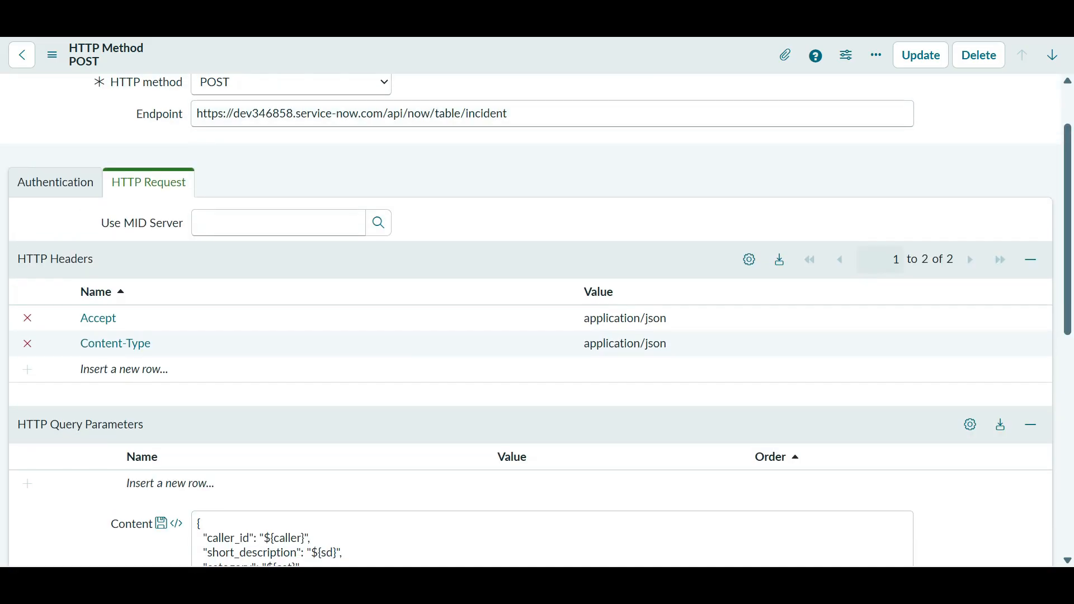
{"action": "scroll", "coordinate": [96, 299], "scroll_direction": "down", "scroll_amount": 6}
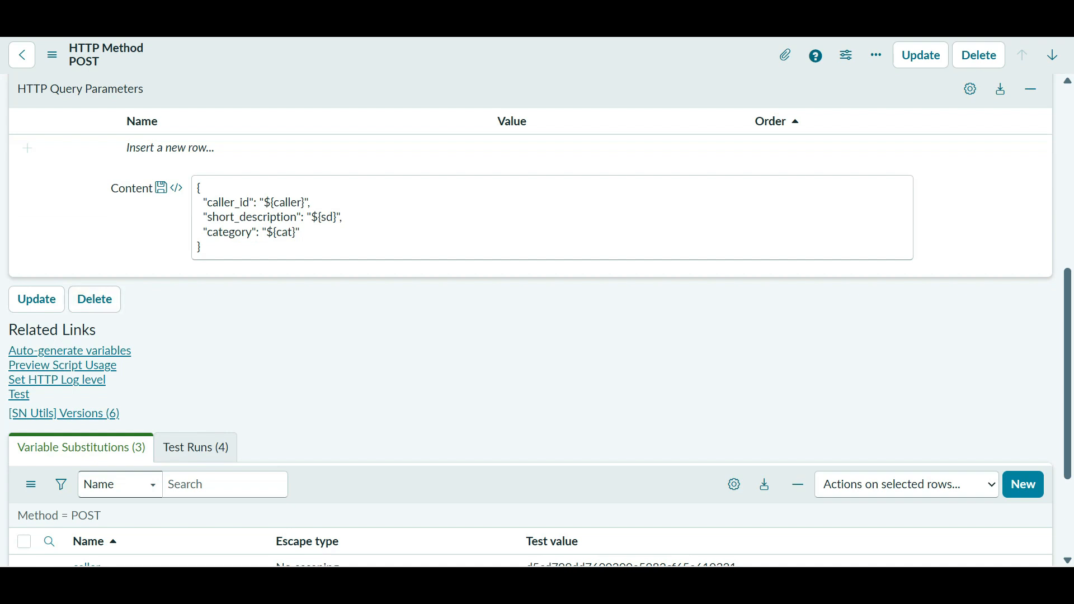
{"action": "scroll", "coordinate": [531, 318], "scroll_direction": "down", "scroll_amount": 3}
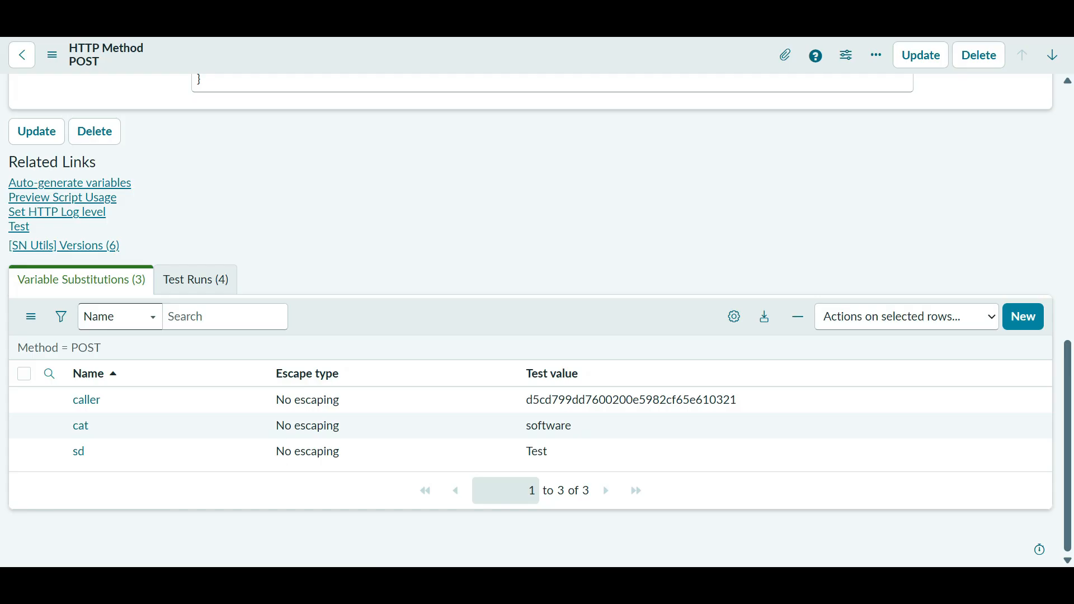
- Auto-generate variables from the content twice, cancelling the third attempt, leaving caller, cat and sd
{"action": "left_click", "coordinate": [70, 183]}
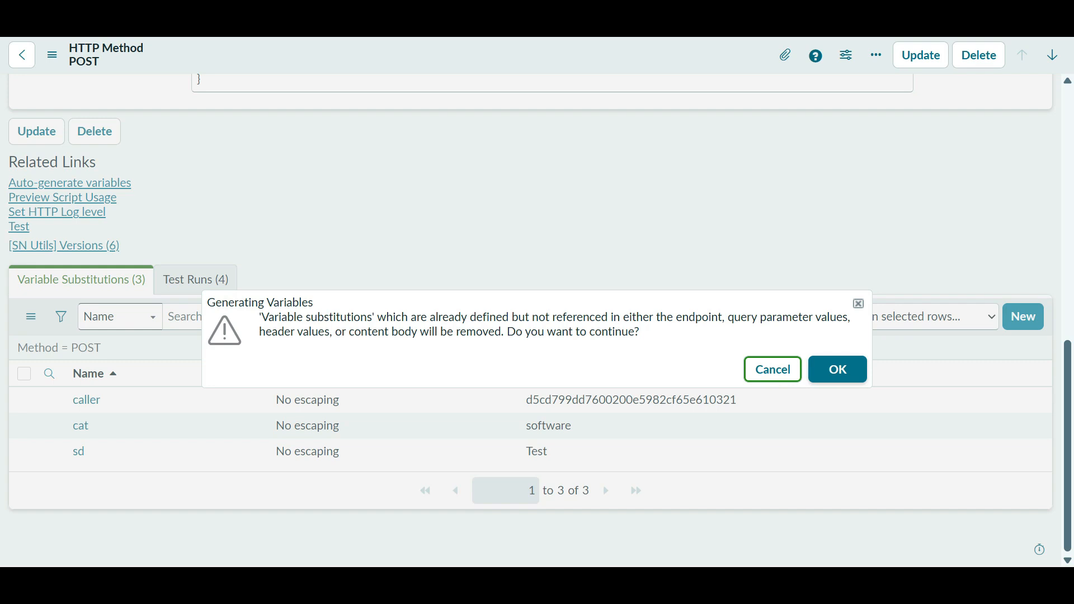
{"action": "left_click", "coordinate": [837, 369]}
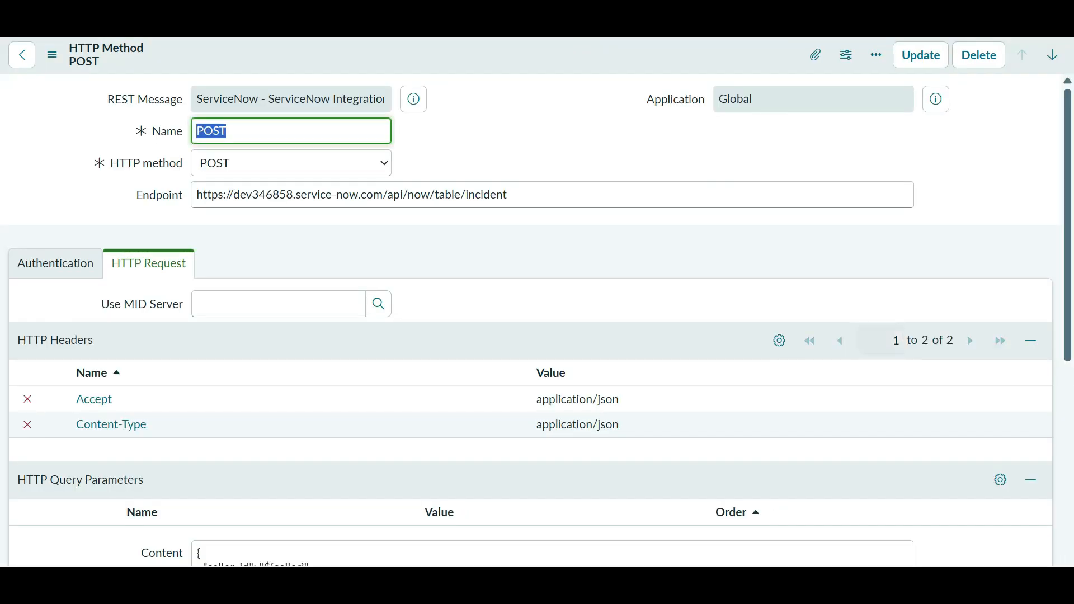
{"action": "scroll", "coordinate": [358, 229], "scroll_direction": "down", "scroll_amount": 9}
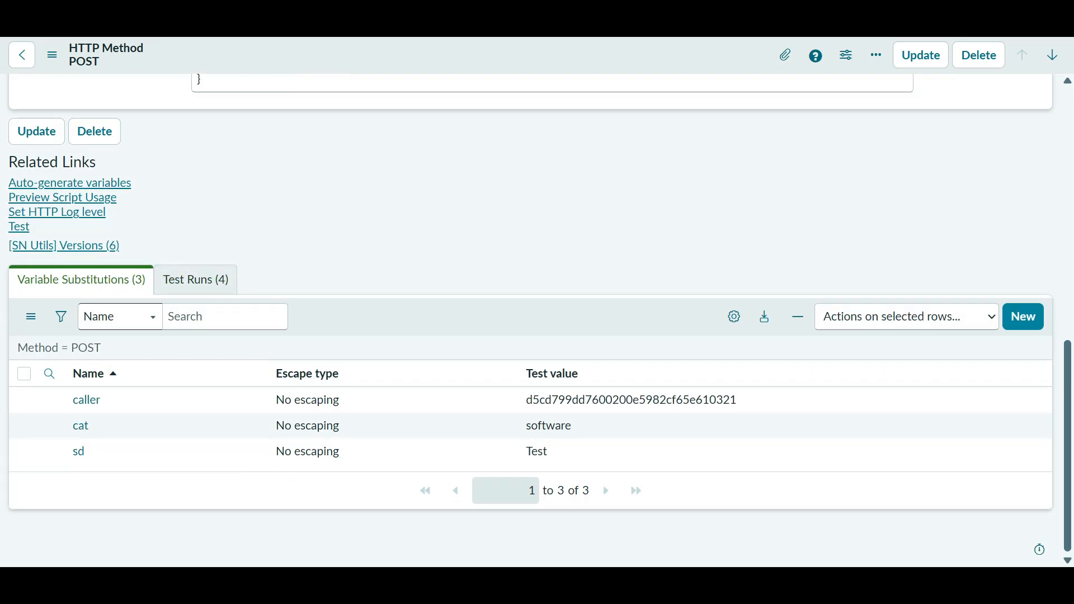
{"action": "left_click", "coordinate": [70, 183]}
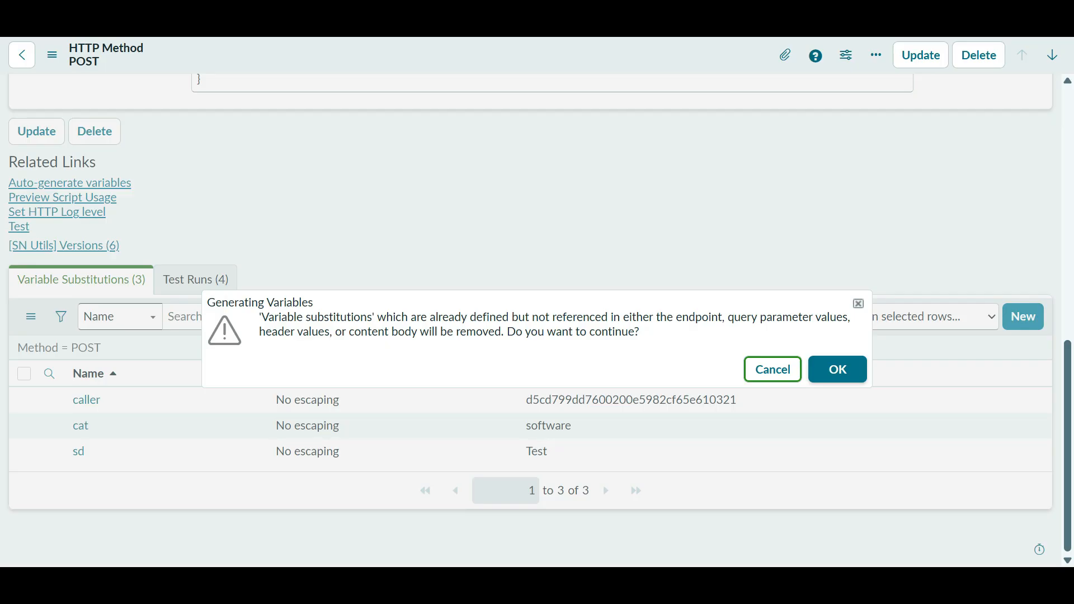
{"action": "left_click", "coordinate": [838, 369]}
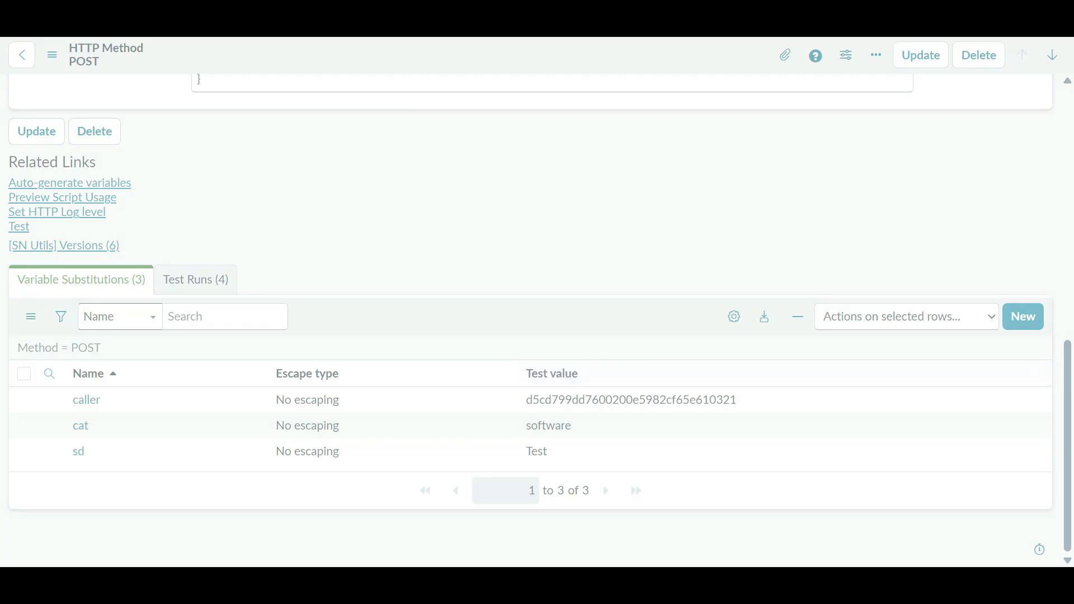
{"action": "scroll", "coordinate": [537, 319], "scroll_direction": "down", "scroll_amount": 10}
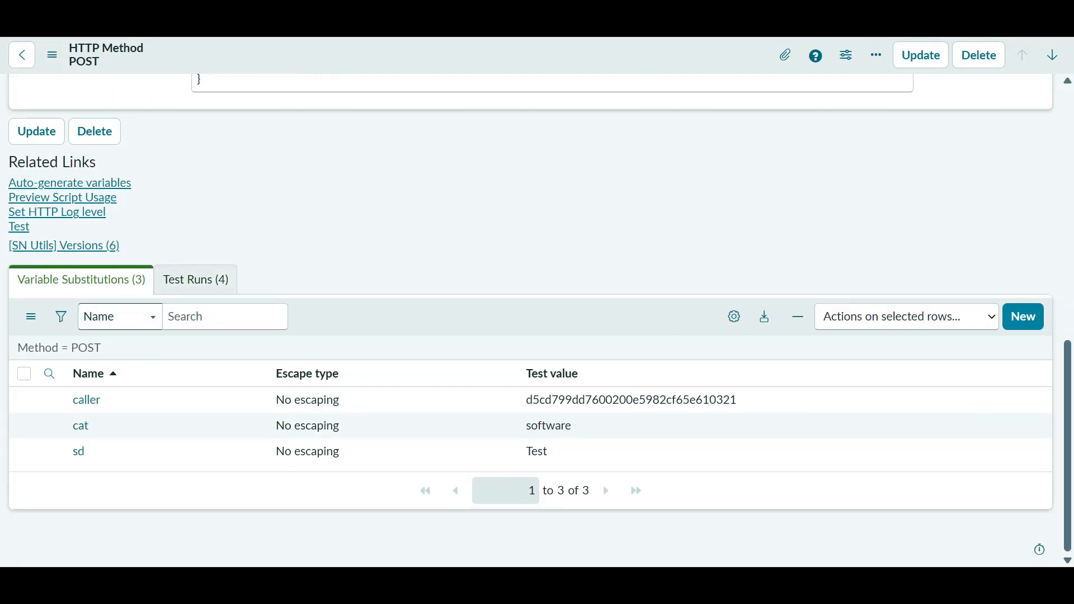
{"action": "scroll", "coordinate": [537, 319], "scroll_direction": "up", "scroll_amount": 3}
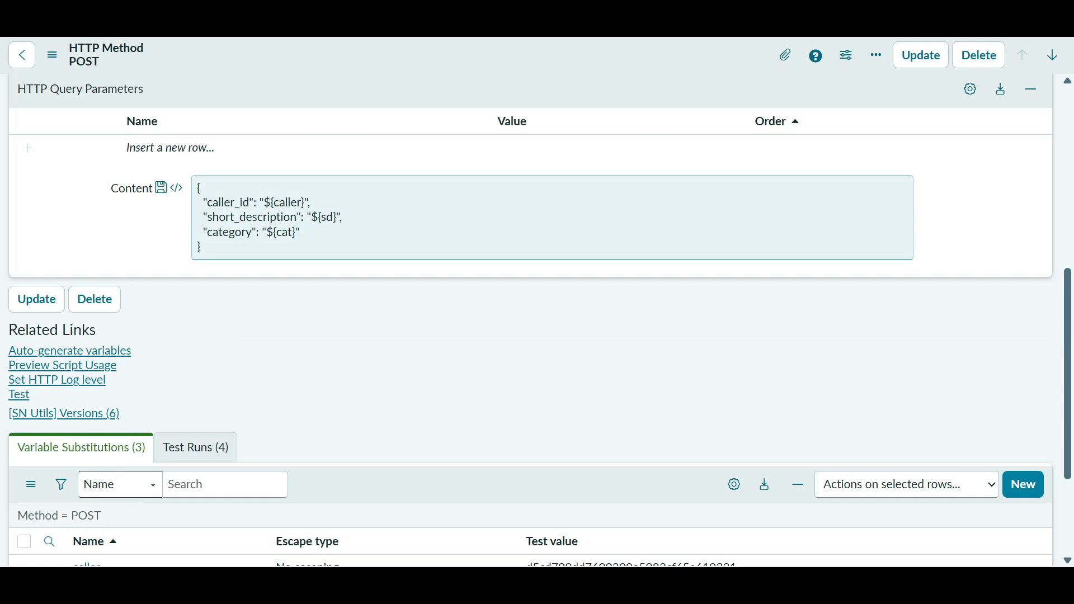
{"action": "scroll", "coordinate": [552, 218], "scroll_direction": "down", "scroll_amount": 3}
{"action": "left_click", "coordinate": [70, 183]}
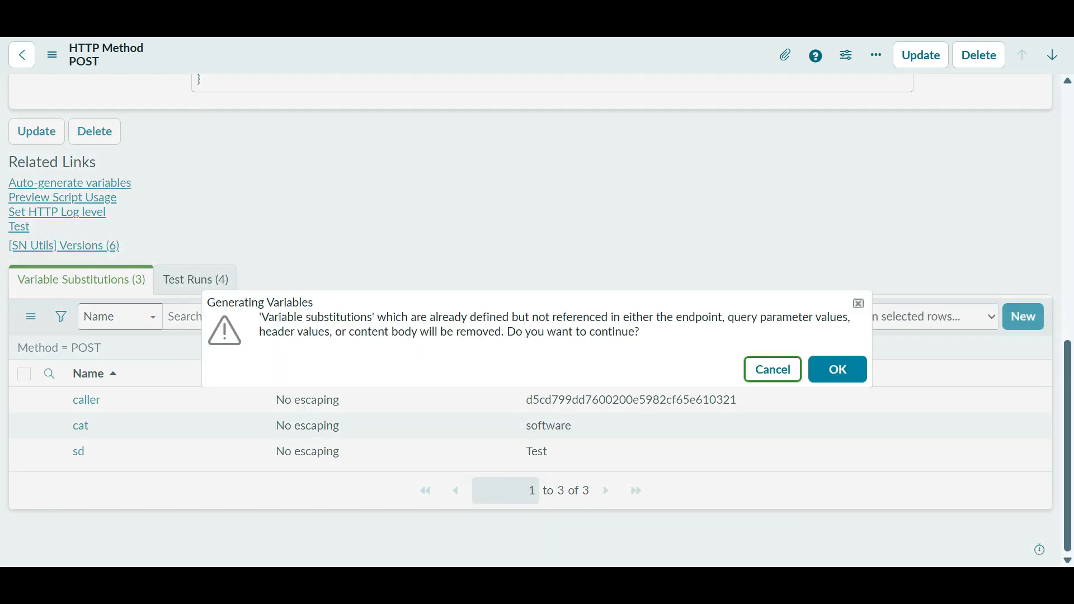
{"action": "left_click", "coordinate": [773, 370]}
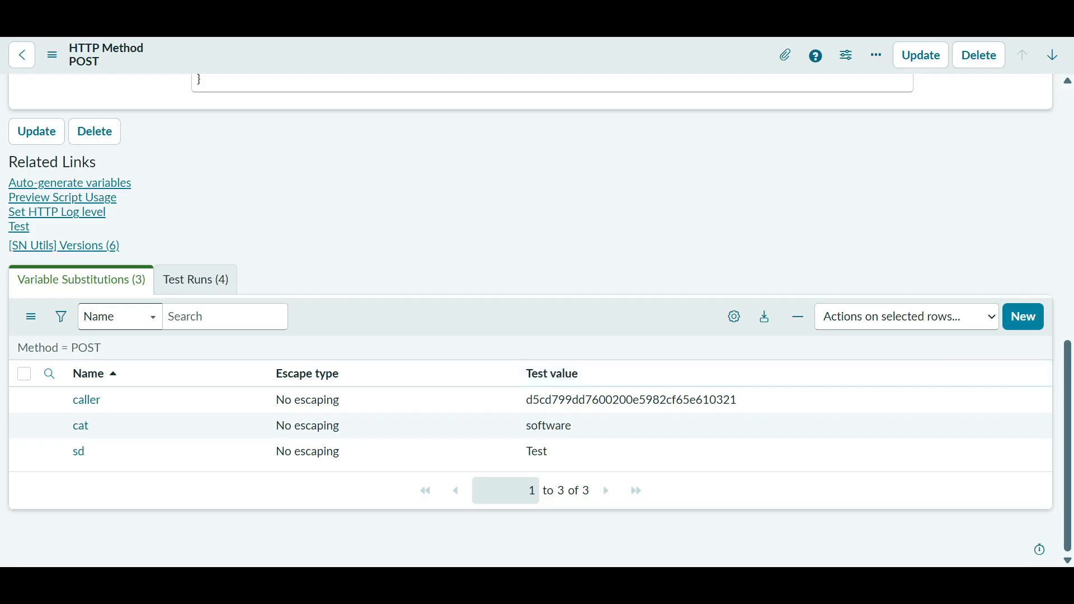
- Preview the script usage, select the whole generated script, and return to the REST message record
{"action": "left_click", "coordinate": [63, 198]}
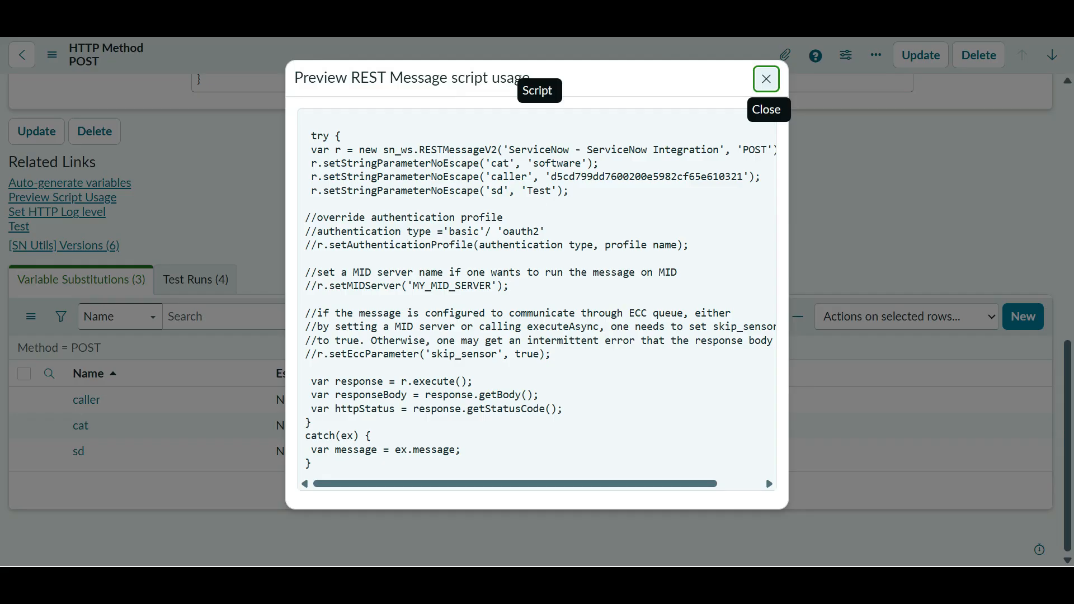
{"action": "left_click", "coordinate": [767, 79]}
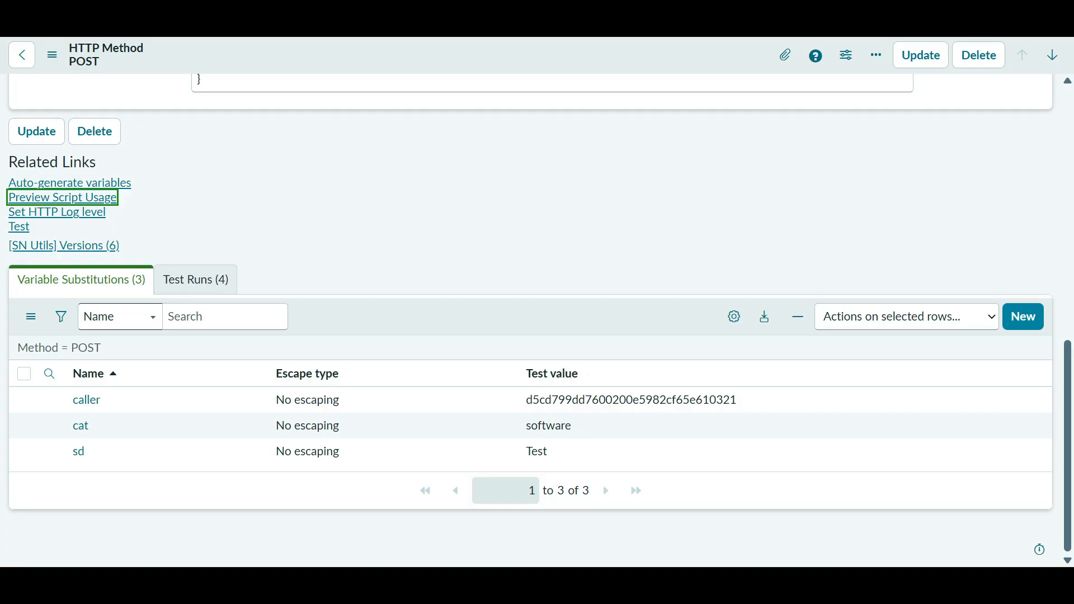
{"action": "key", "text": "Return"}
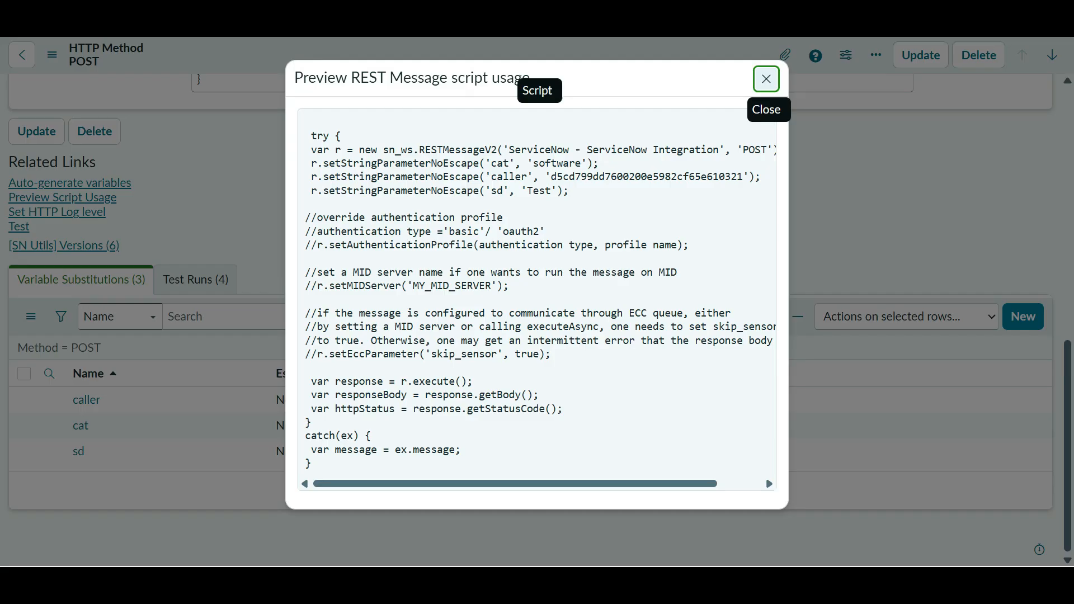
{"action": "left_click_drag", "start_coordinate": [317, 463], "coordinate": [307, 121]}
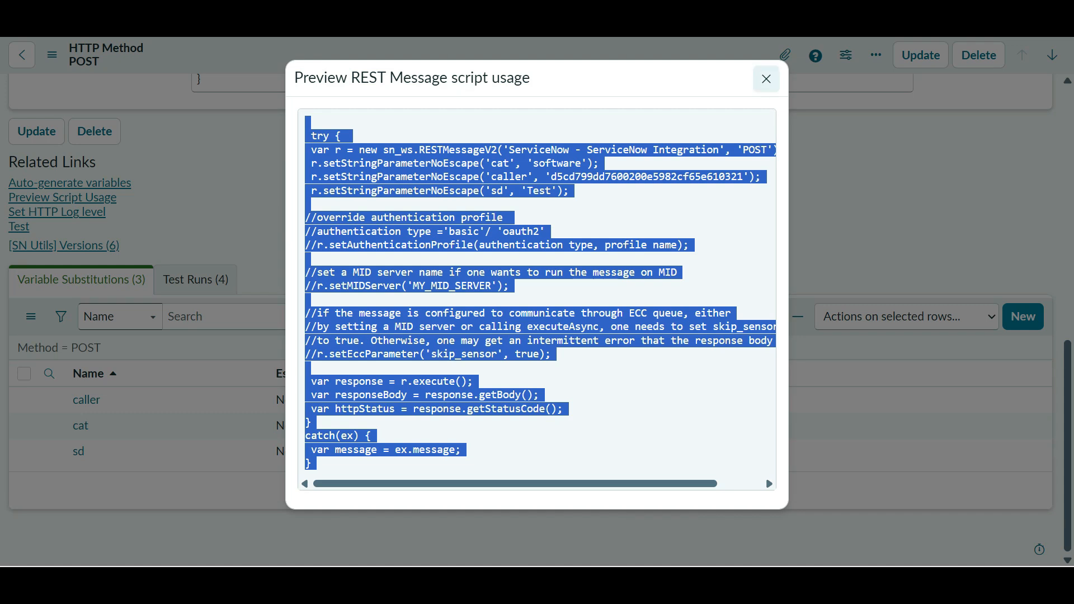
{"action": "left_click", "coordinate": [767, 79]}
{"action": "key", "text": "ctrl+shift+Tab"}
- Filter the navigator for 'ss rules', open Business Rules, and create a new business rule
{"action": "scroll", "coordinate": [476, 342], "scroll_direction": "up", "scroll_amount": 7}
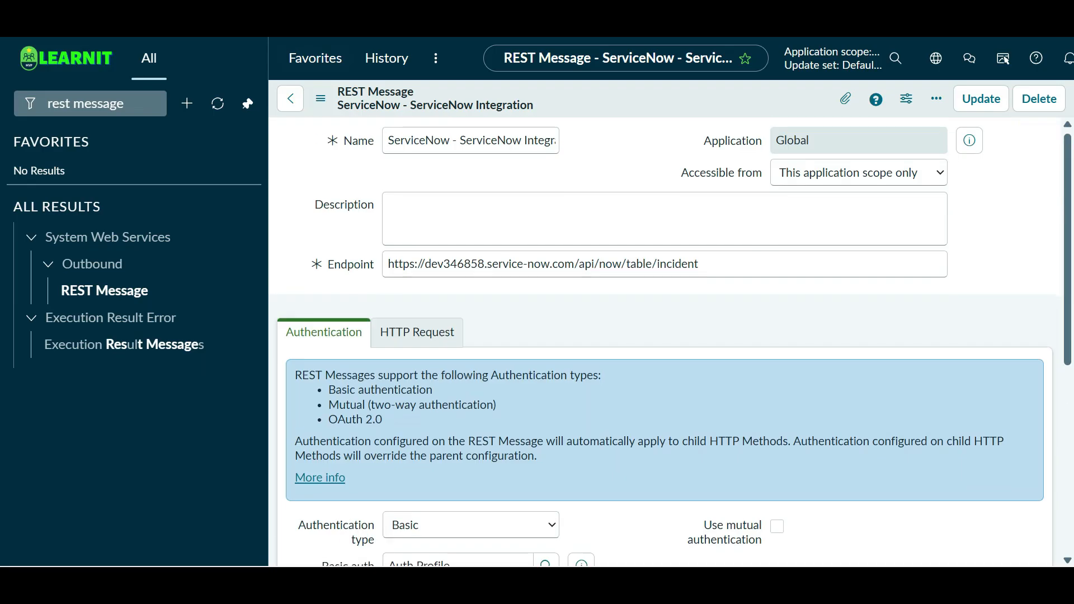
{"action": "left_click", "coordinate": [87, 103]}
{"action": "type", "text": "ss"}
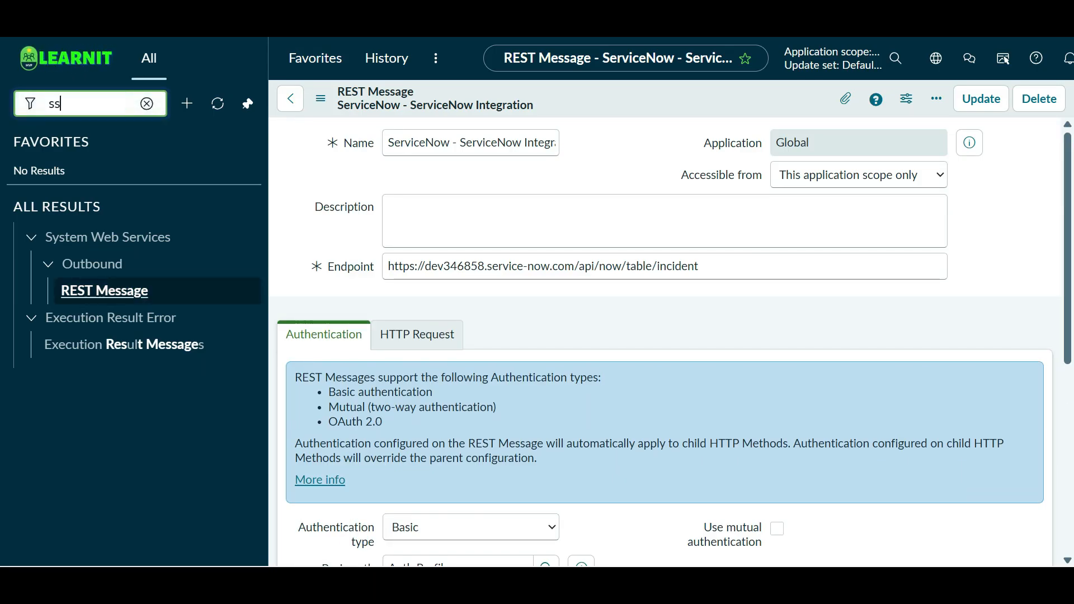
{"action": "type", "text": " rules"}
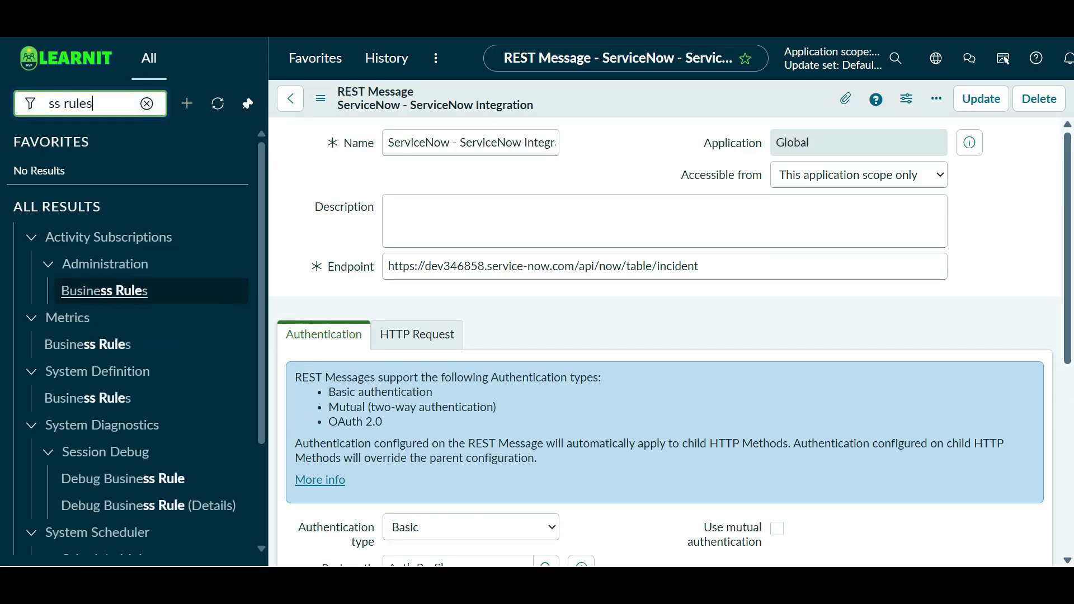
{"action": "scroll", "coordinate": [112, 336], "scroll_direction": "down", "scroll_amount": 2}
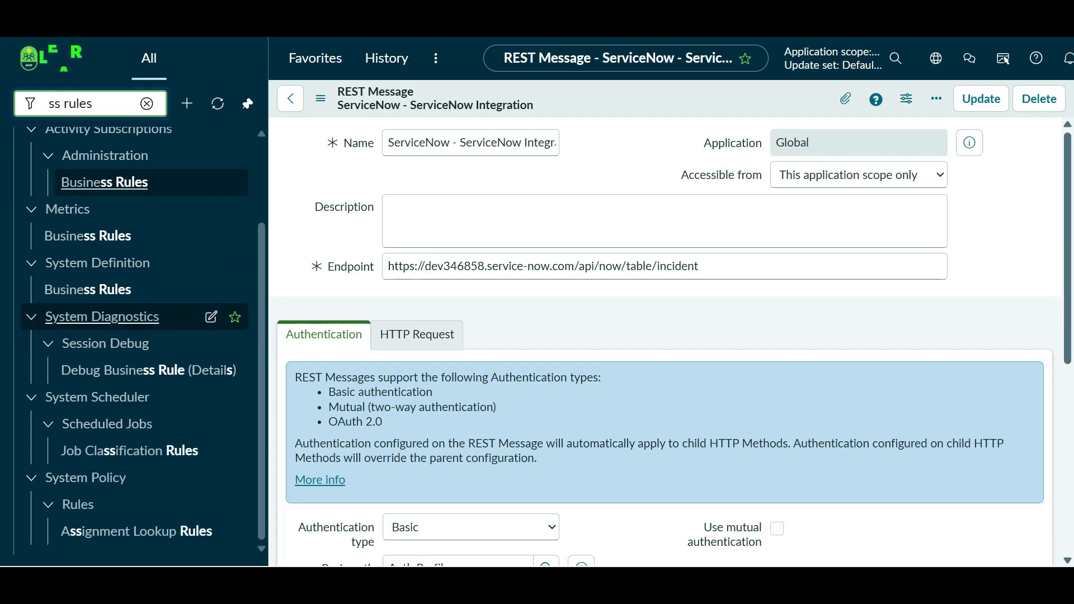
{"action": "scroll", "coordinate": [112, 336], "scroll_direction": "up", "scroll_amount": 2}
{"action": "left_click", "coordinate": [88, 398]}
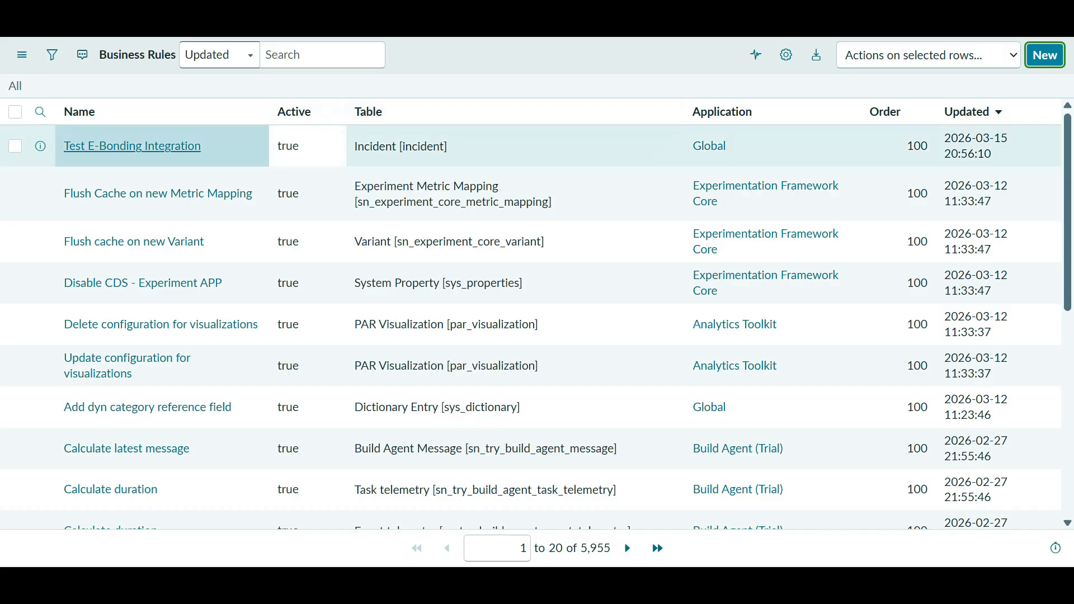
{"action": "left_click", "coordinate": [132, 146]}
{"action": "left_click", "coordinate": [1045, 55]}
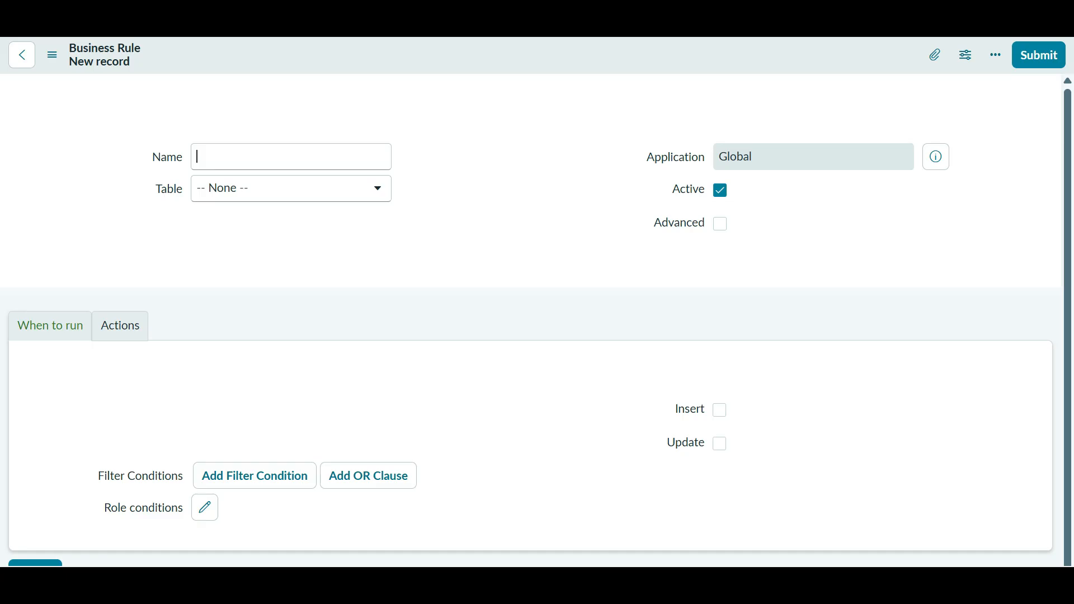
- Open a new browser window from the taskbar
{"action": "key", "text": "super"}
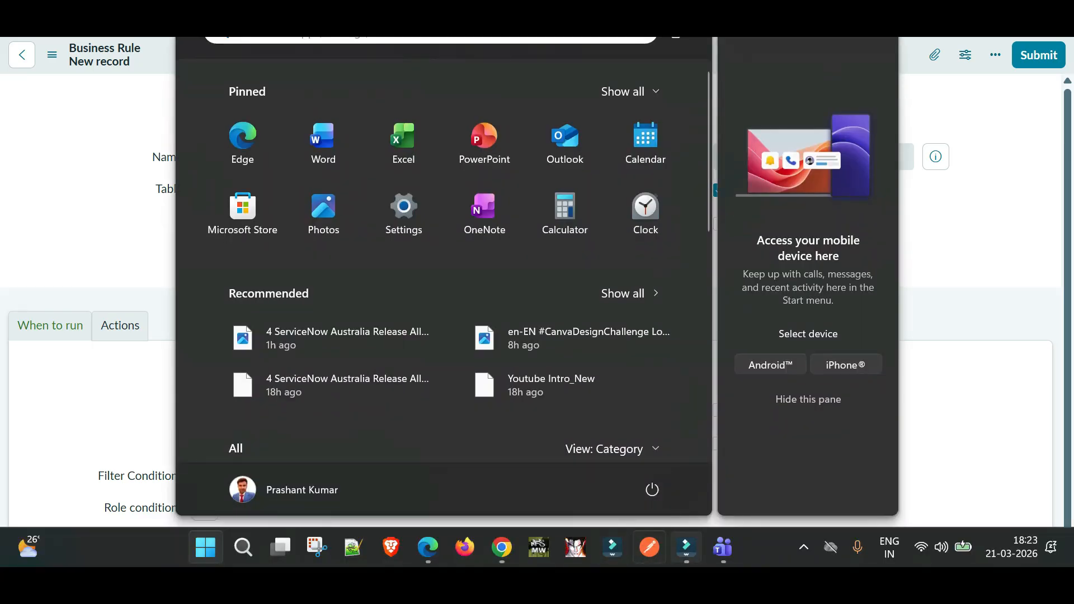
{"action": "right_click", "coordinate": [502, 547]}
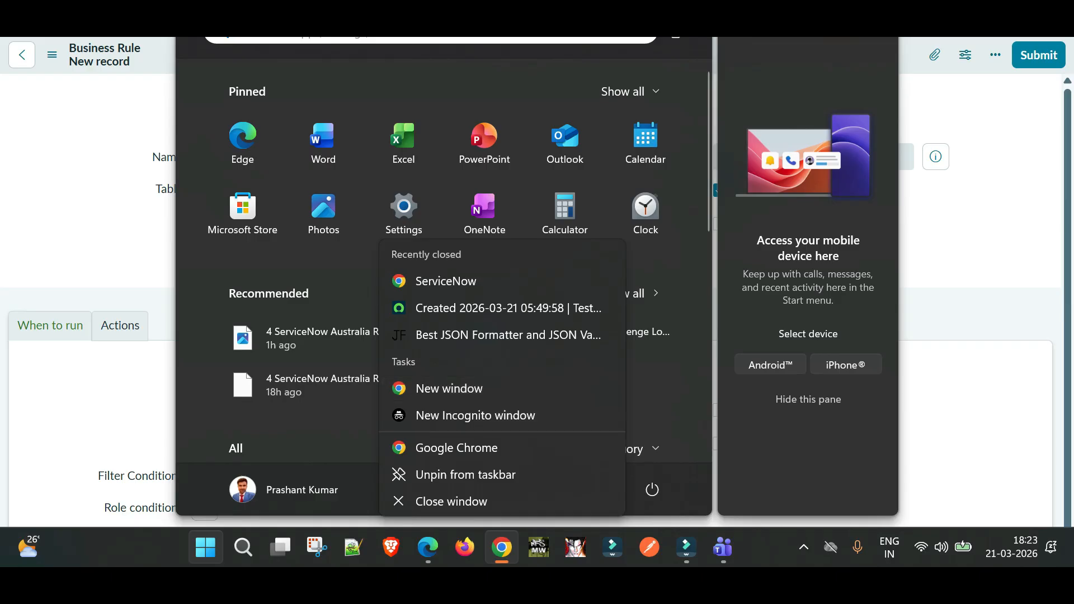
{"action": "left_click", "coordinate": [449, 389]}
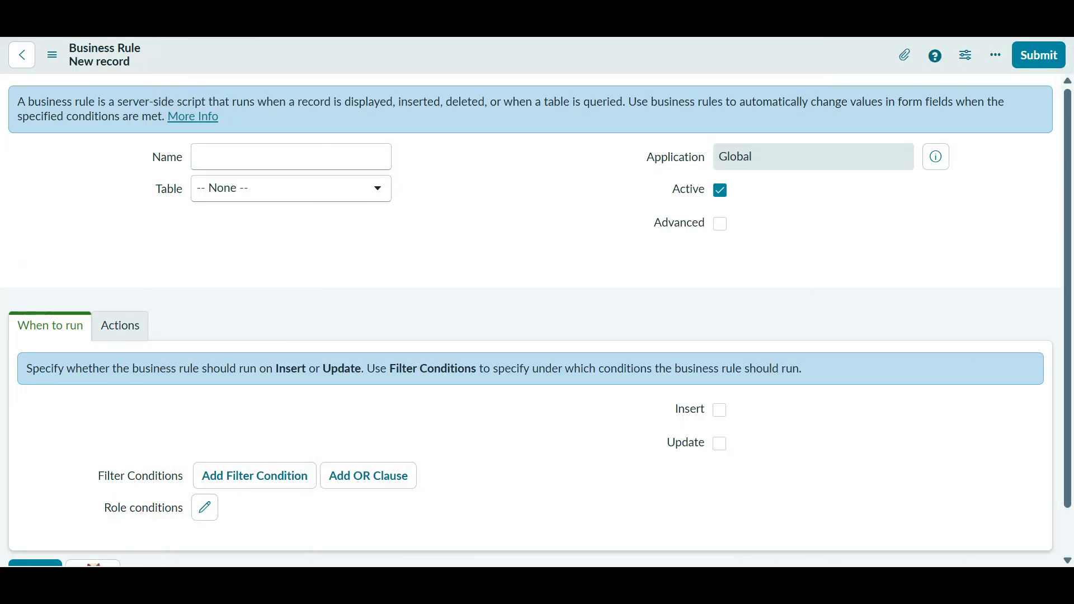
- Name the rule 'Insert Data in DEV 2' and set its table to Incident [incident]
{"action": "left_click", "coordinate": [291, 156]}
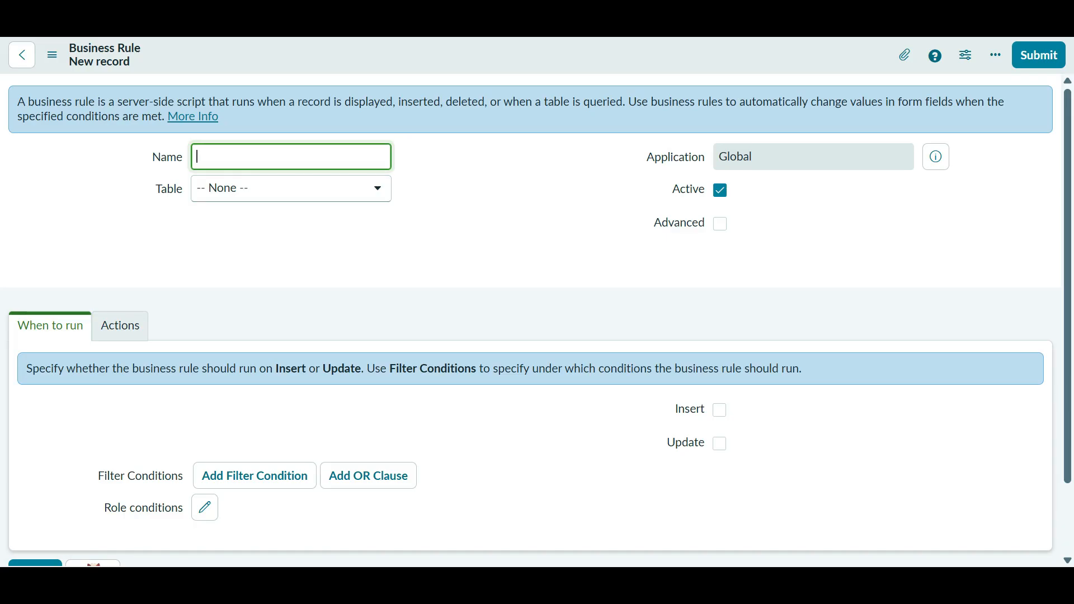
{"action": "type", "text": "Insert Data in DEV 2"}
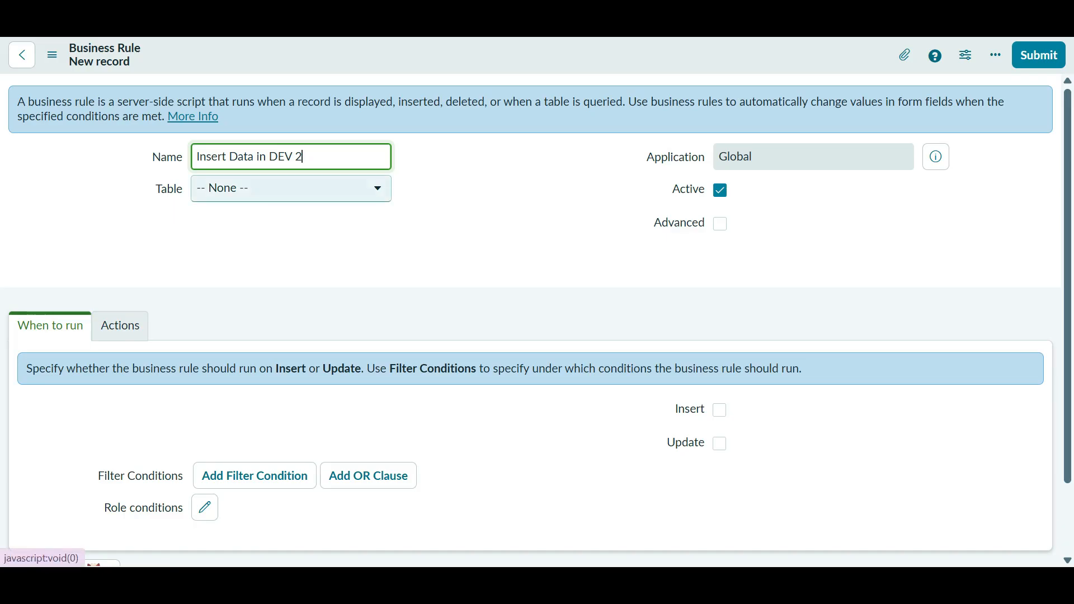
{"action": "left_click", "coordinate": [291, 189]}
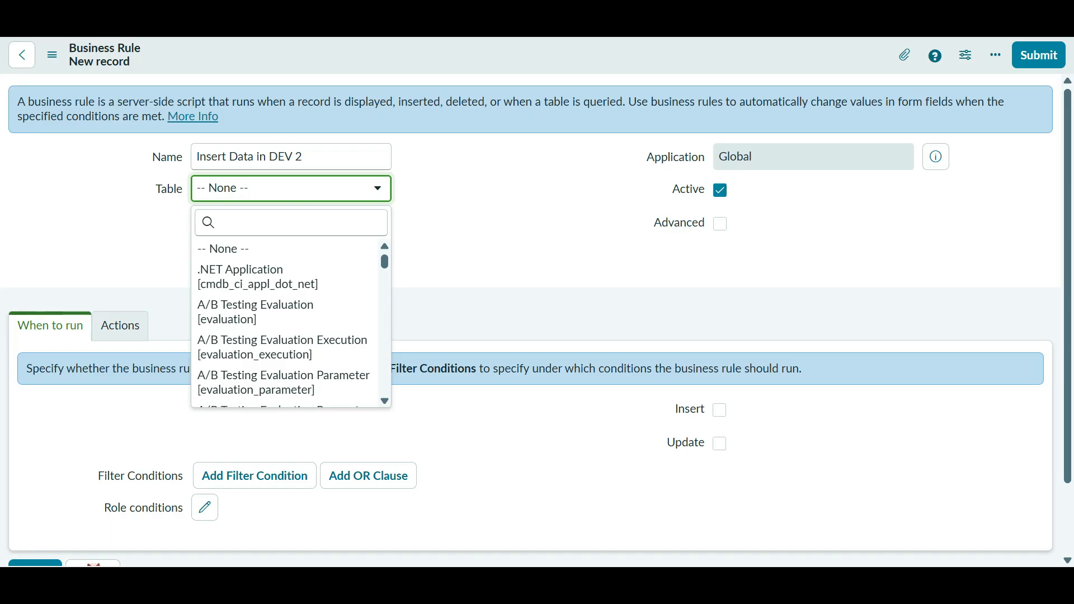
{"action": "key", "text": "Escape"}
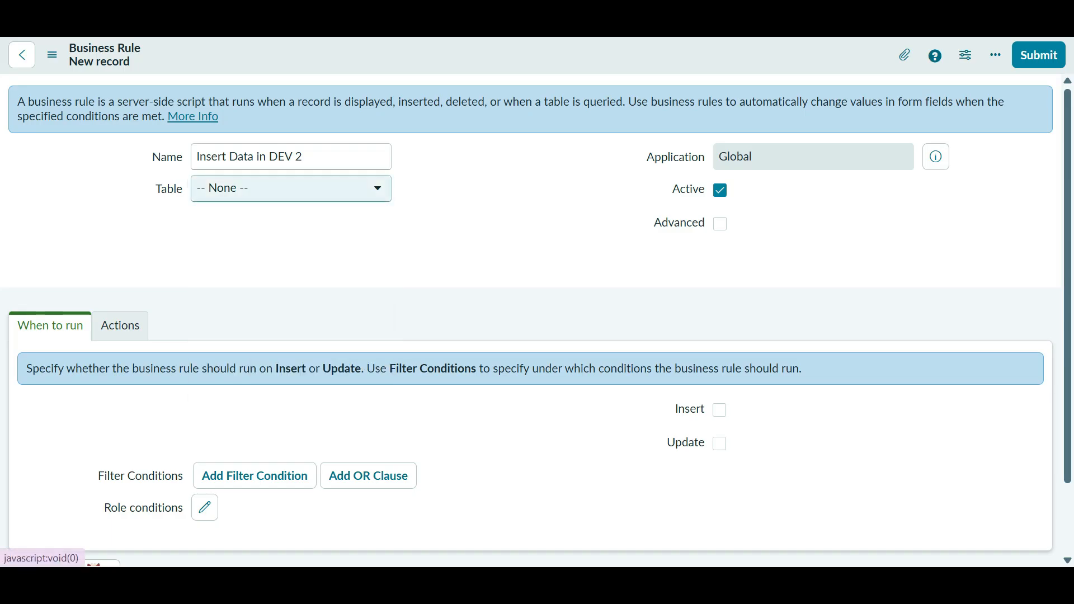
{"action": "left_click", "coordinate": [291, 188]}
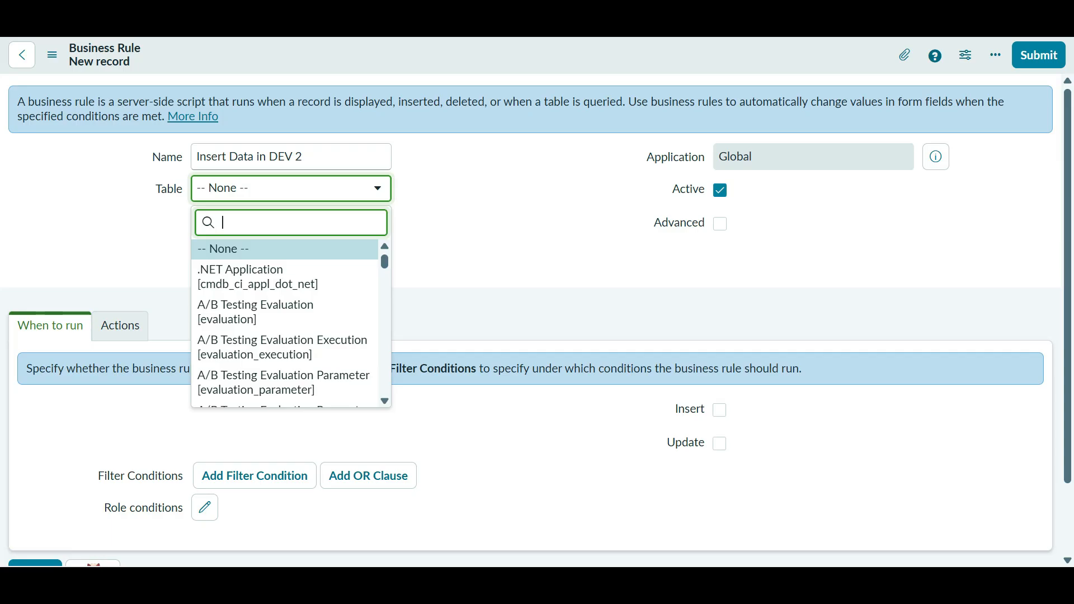
{"action": "type", "text": "incide"}
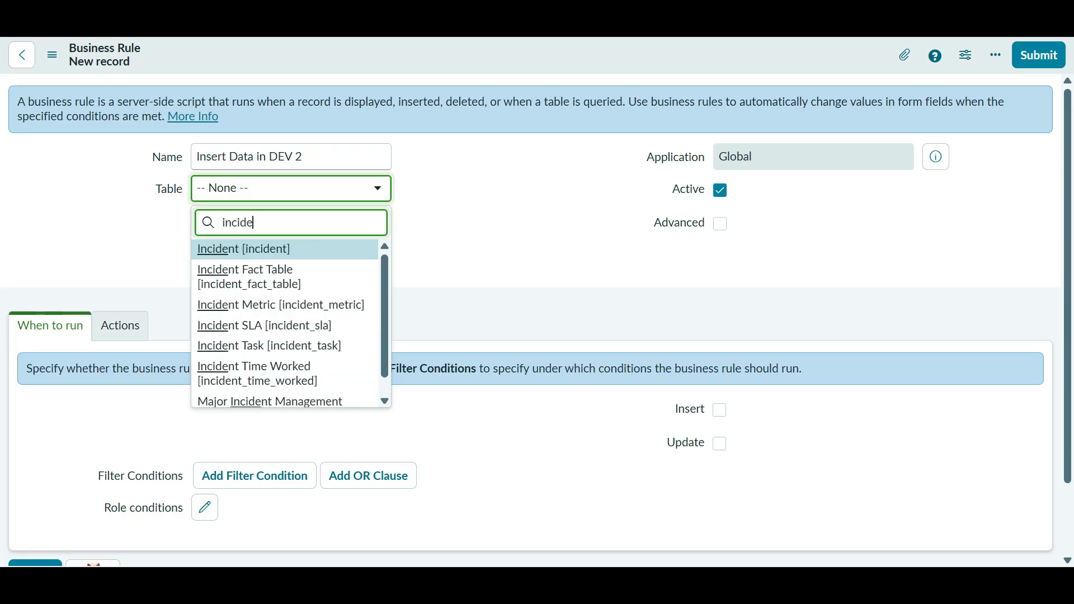
{"action": "key", "text": "Return"}
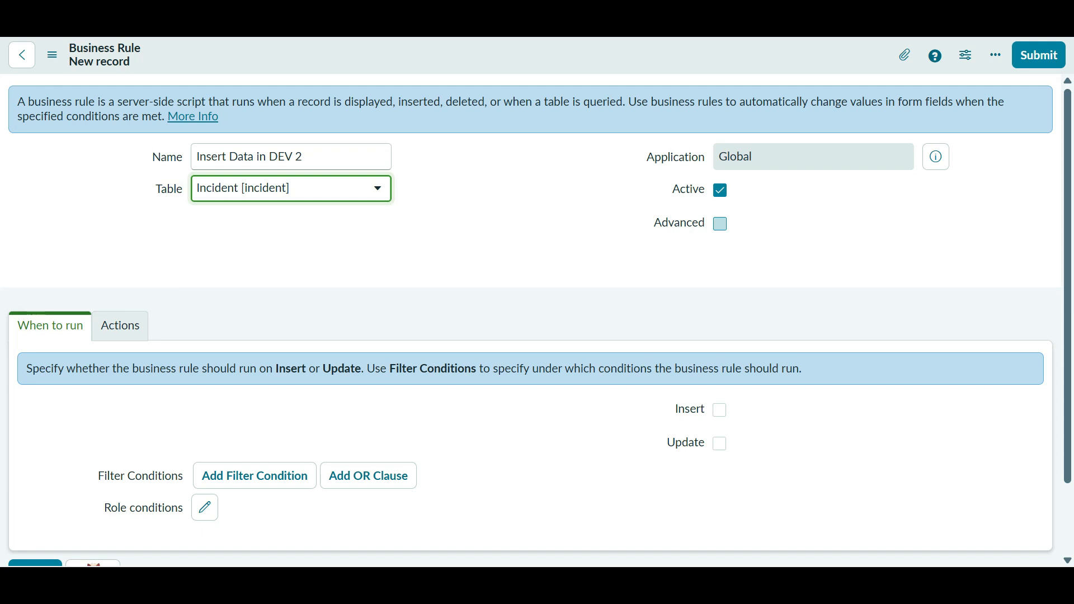
- Turn on Advanced and make the rule run async when incidents are inserted
{"action": "left_click", "coordinate": [721, 223]}
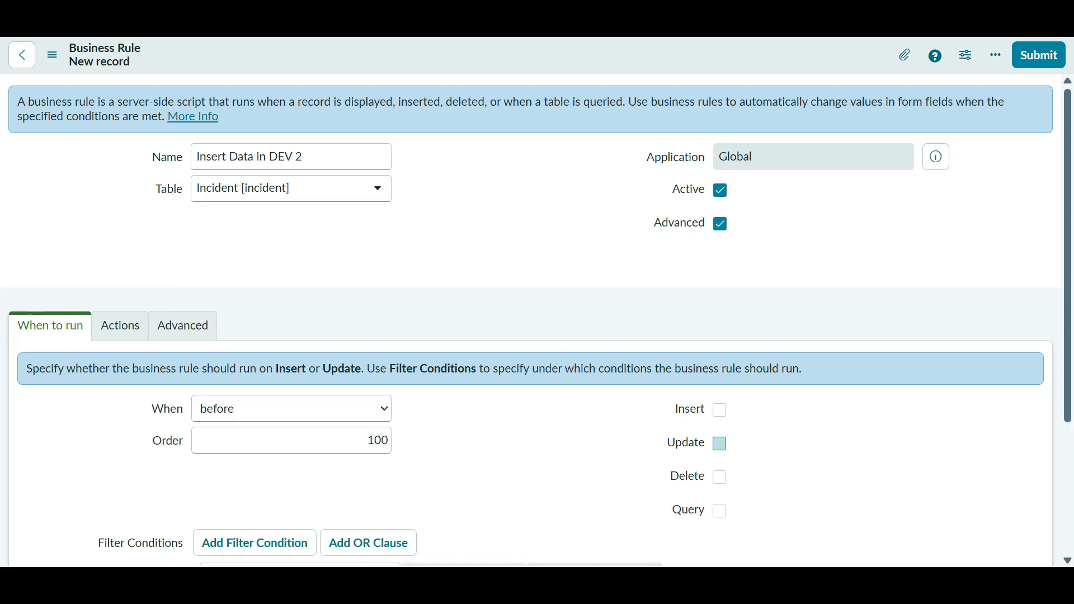
{"action": "left_click", "coordinate": [291, 408]}
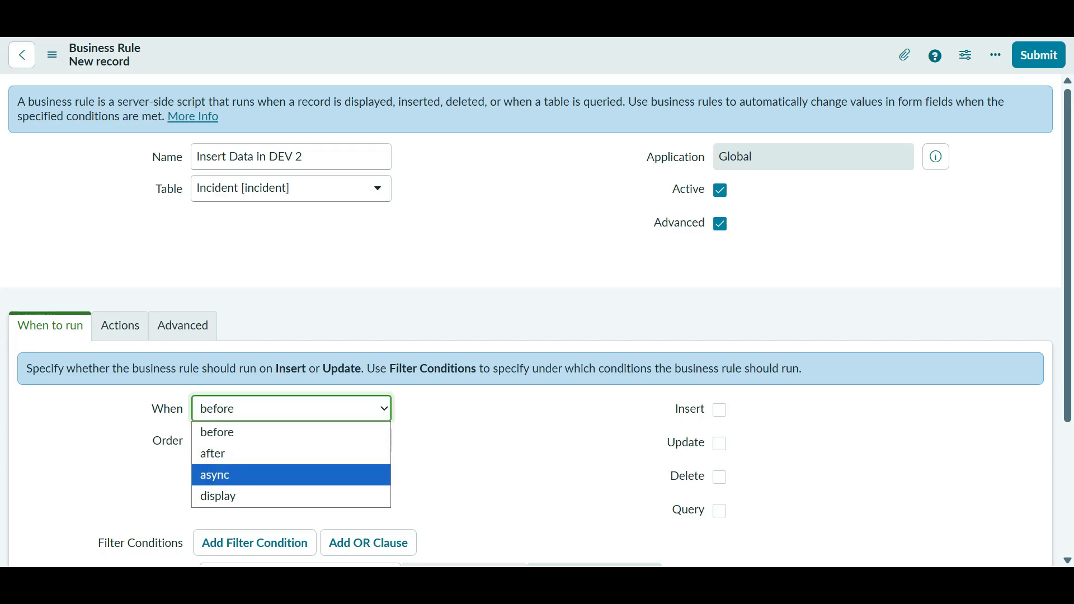
{"action": "left_click", "coordinate": [235, 473]}
{"action": "left_click", "coordinate": [719, 410]}
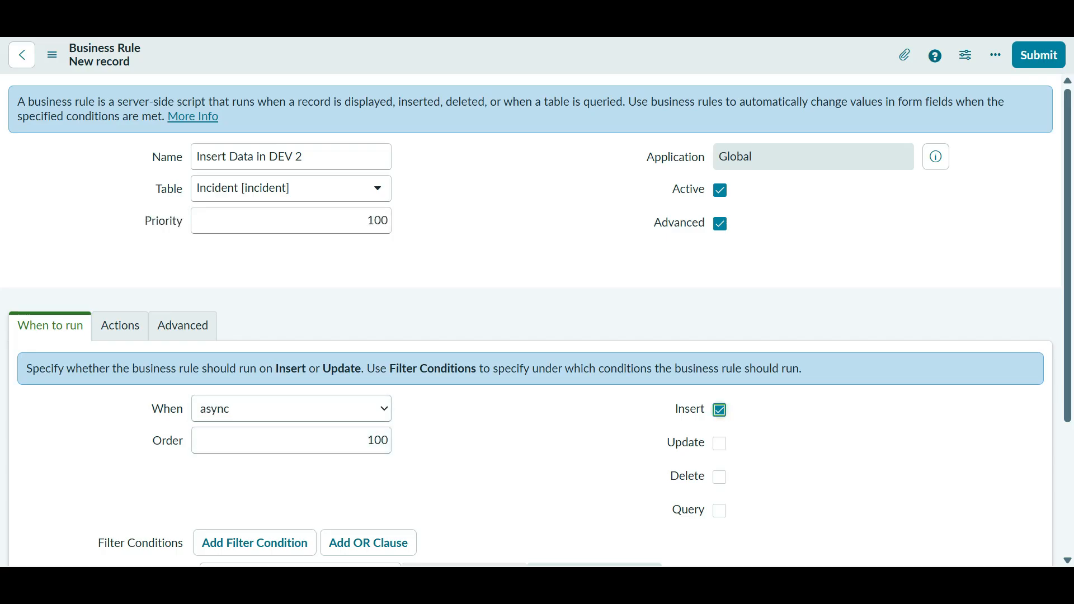
{"action": "scroll", "coordinate": [531, 325], "scroll_direction": "down", "scroll_amount": 3}
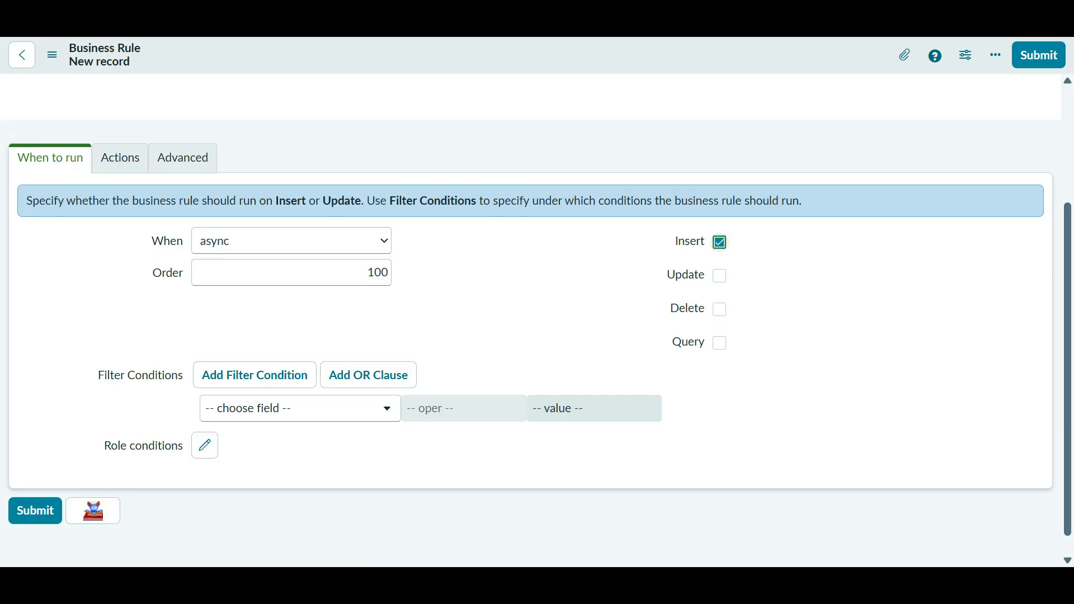
- Paste the REST POST message call code into the rule's Advanced script in full-screen editor
{"action": "left_click", "coordinate": [120, 158]}
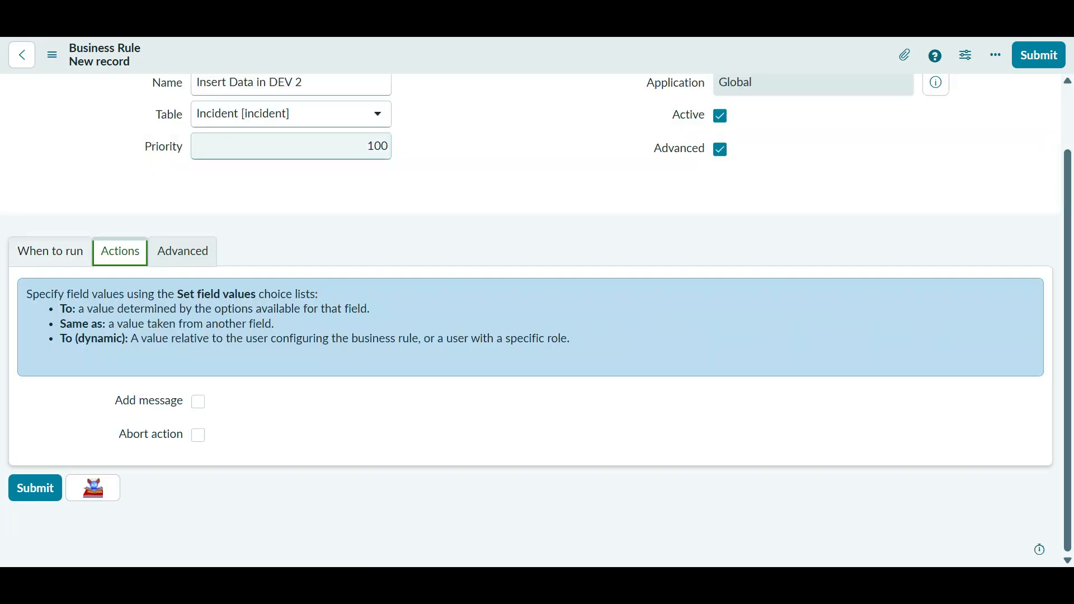
{"action": "left_click", "coordinate": [182, 251]}
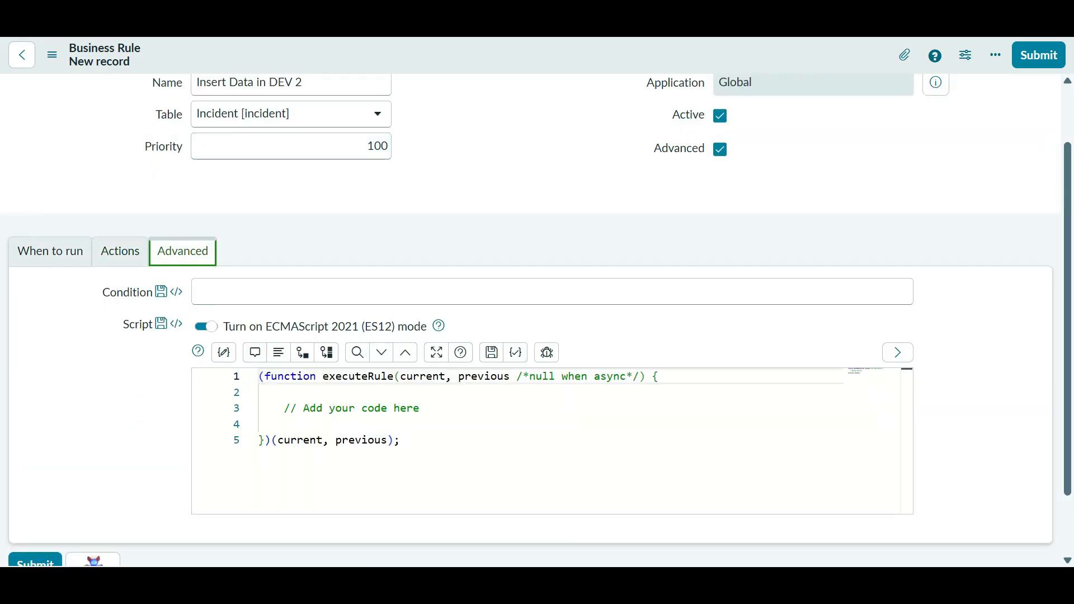
{"action": "left_click", "coordinate": [260, 424]}
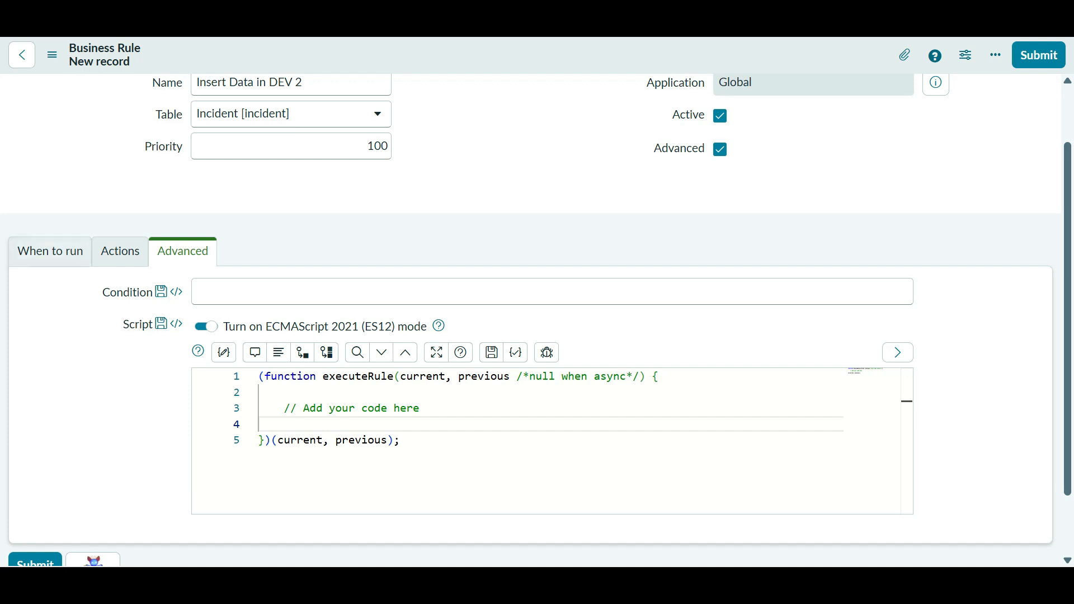
{"action": "key", "text": "ctrl+v"}
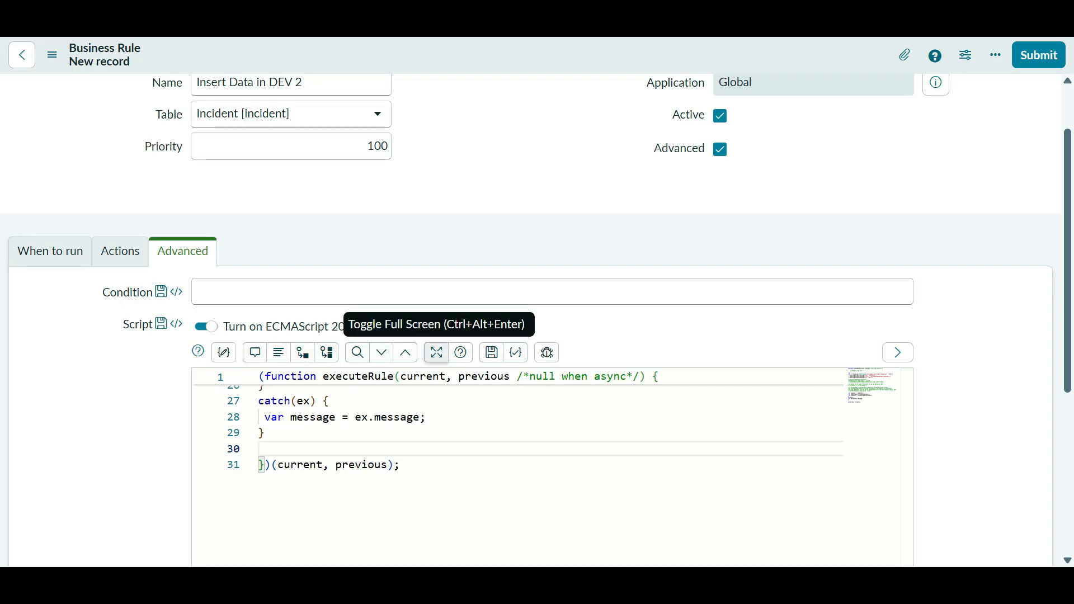
{"action": "left_click", "coordinate": [437, 352]}
{"action": "scroll", "coordinate": [437, 353], "scroll_direction": "up", "scroll_amount": 5}
{"action": "scroll", "coordinate": [498, 313], "scroll_direction": "up", "scroll_amount": 1}
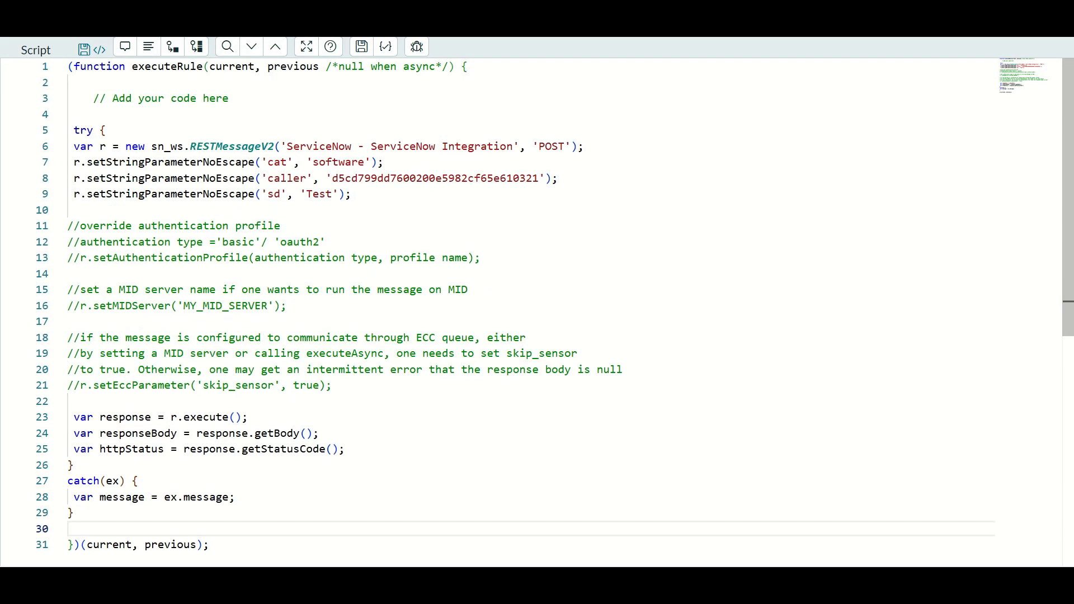
- Delete the commented-out option lines and extra blank lines, then leave full-screen mode
{"action": "left_click_drag", "start_coordinate": [332, 385], "coordinate": [68, 225]}
{"action": "key", "text": "BackSpace"}
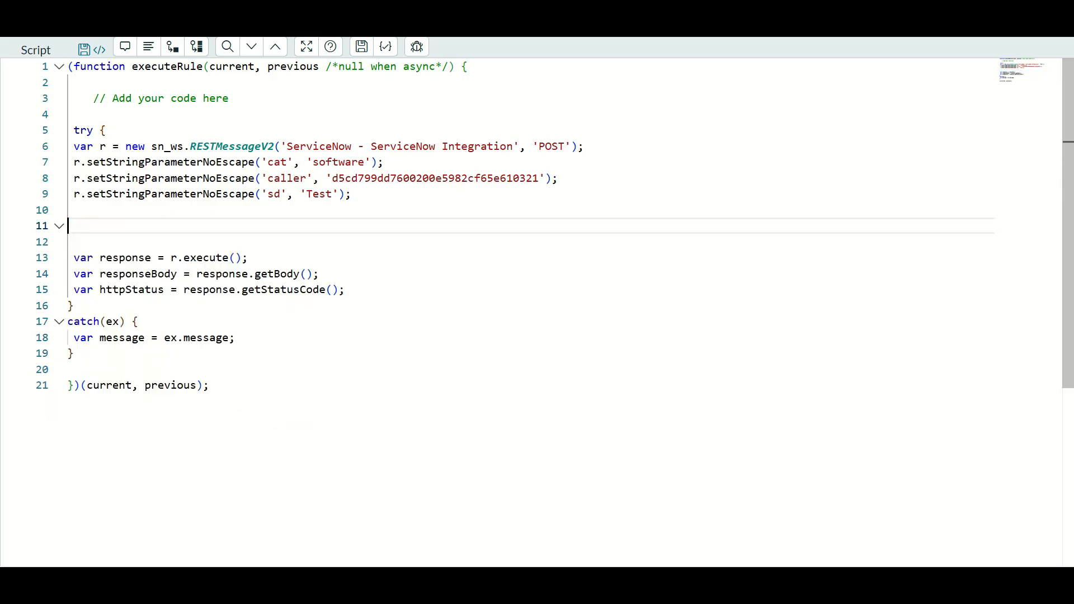
{"action": "key", "text": "BackSpace"}
{"action": "key", "text": "BackSpace"}
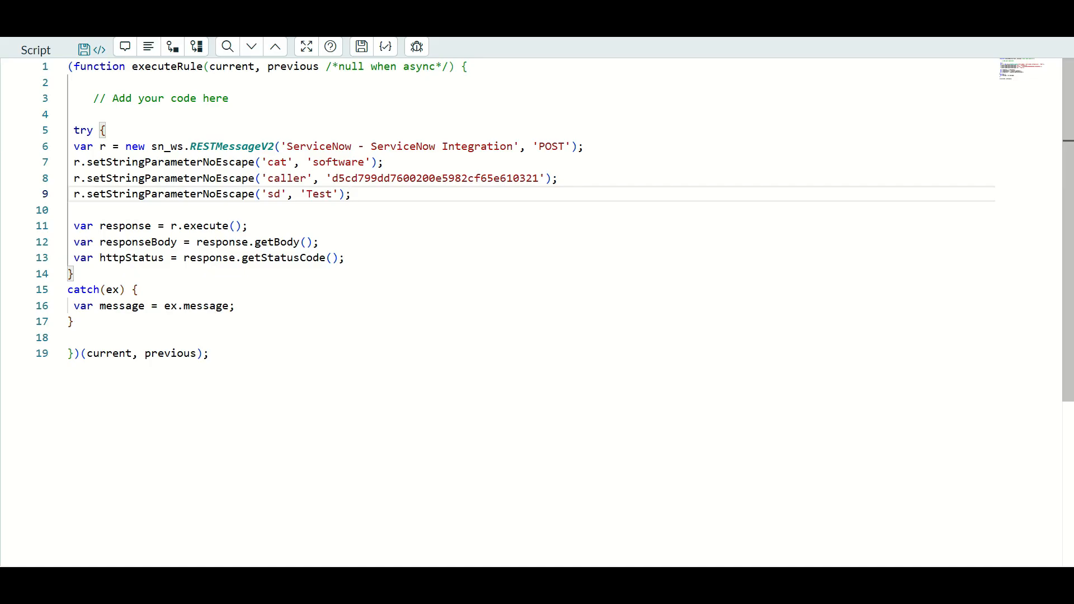
{"action": "left_click", "coordinate": [68, 210]}
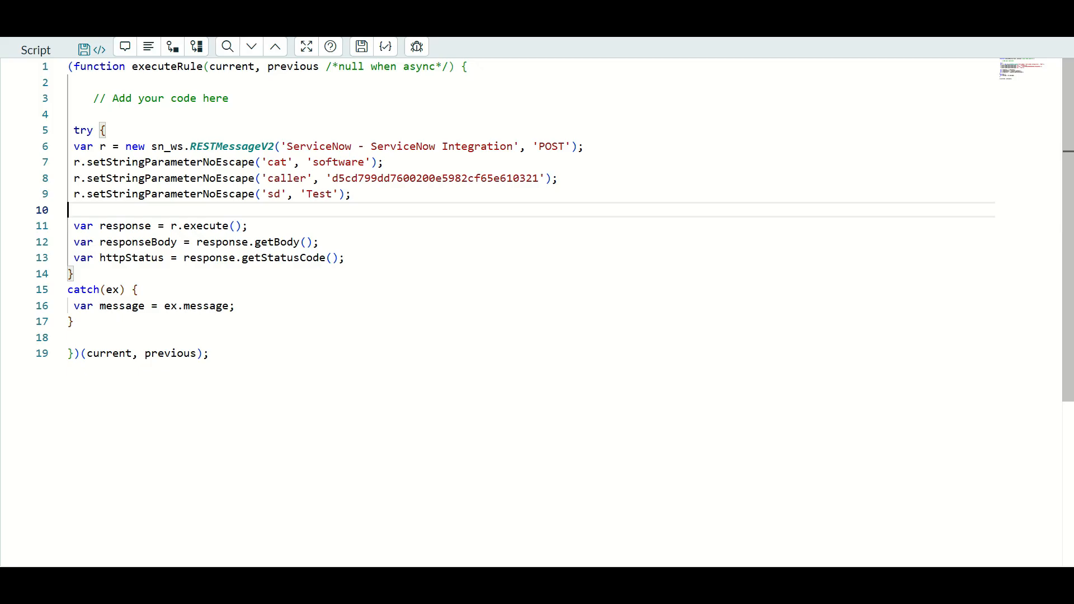
{"action": "left_click", "coordinate": [68, 114]}
{"action": "key", "text": "BackSpace"}
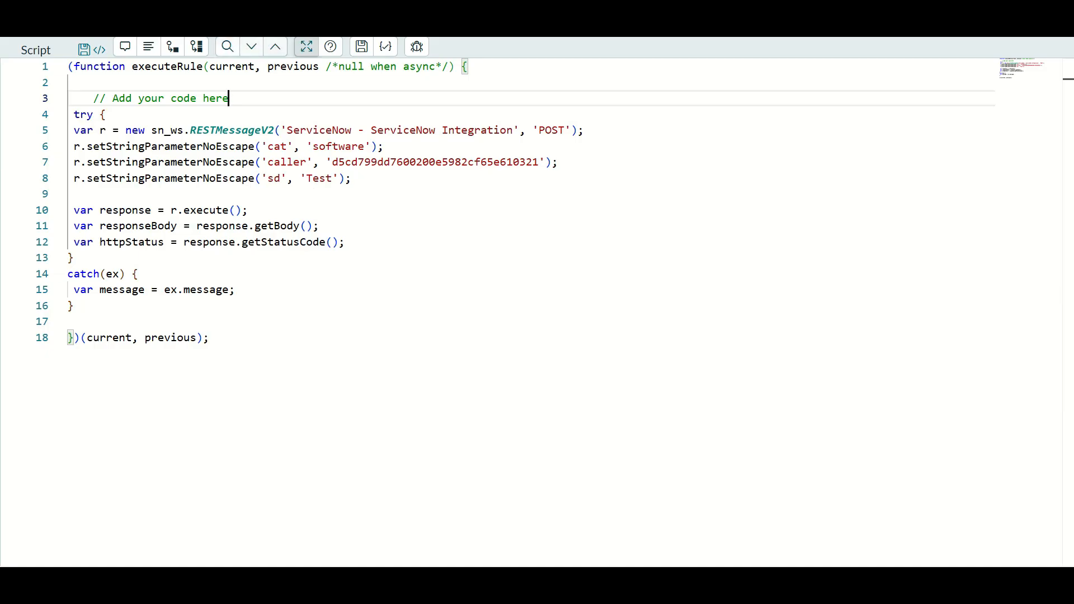
{"action": "left_click", "coordinate": [306, 46]}
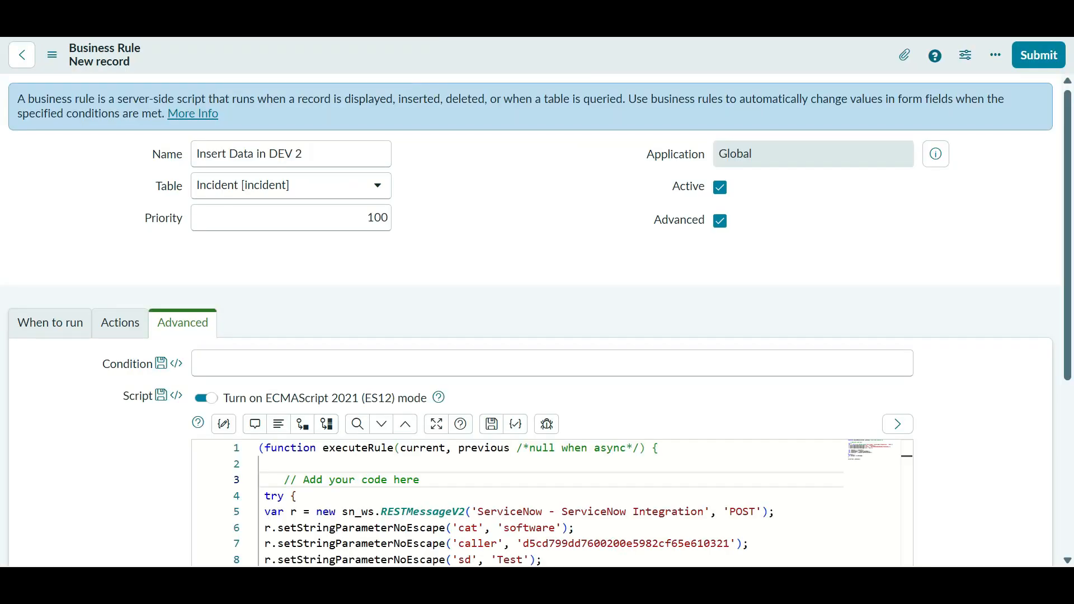
{"action": "scroll", "coordinate": [306, 224], "scroll_direction": "down", "scroll_amount": 5}
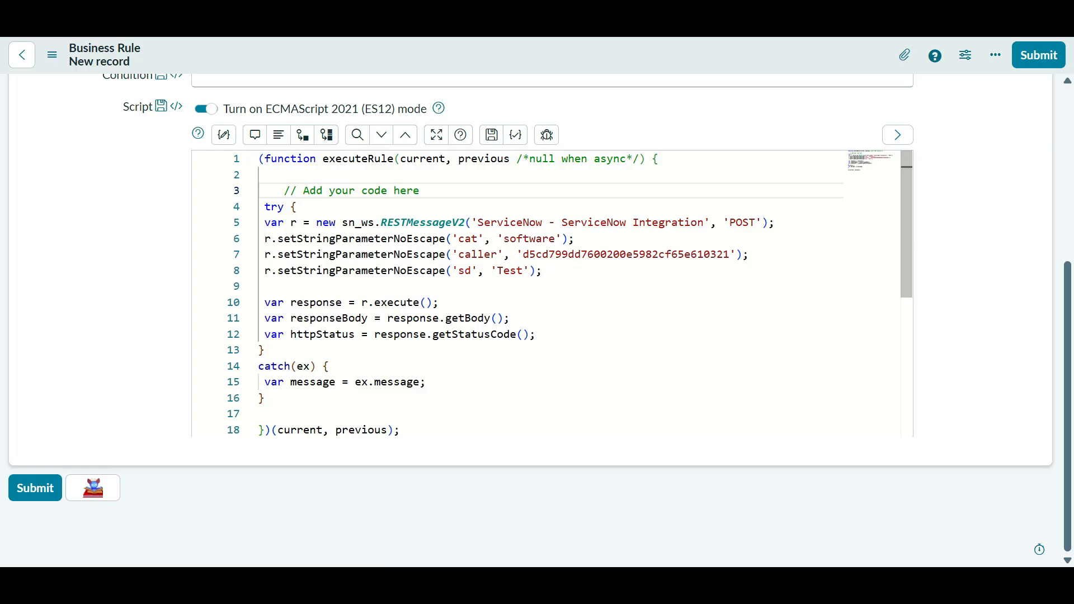
- Delete 'software', the caller sys_id and 'Test' from the three parameter lines, then return to the REST Message
{"action": "double_click", "coordinate": [530, 239]}
{"action": "key", "text": "BackSpace"}
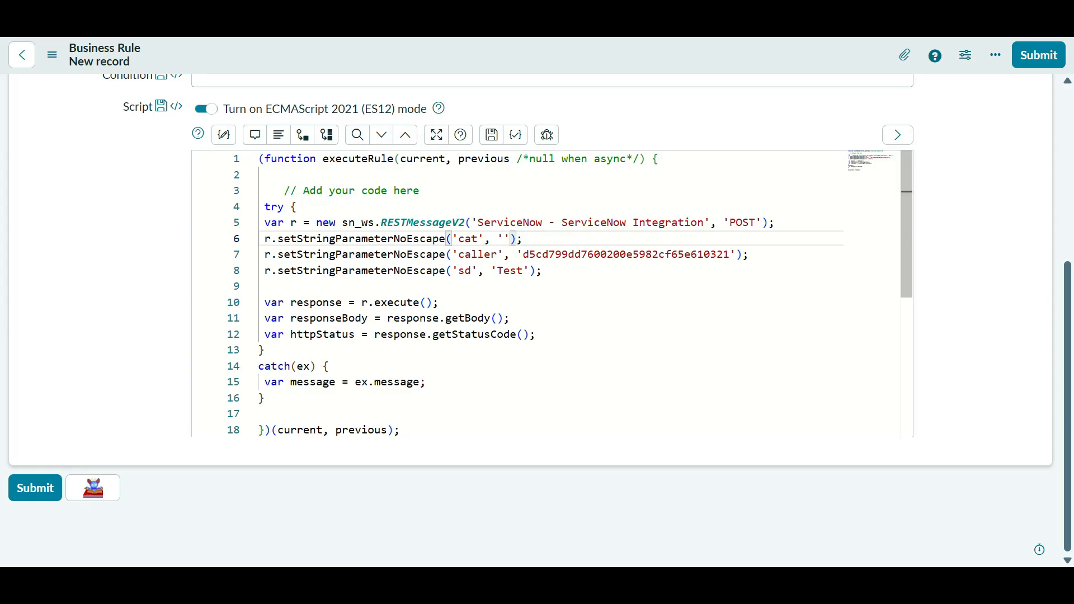
{"action": "key", "text": "BackSpace"}
{"action": "double_click", "coordinate": [691, 255]}
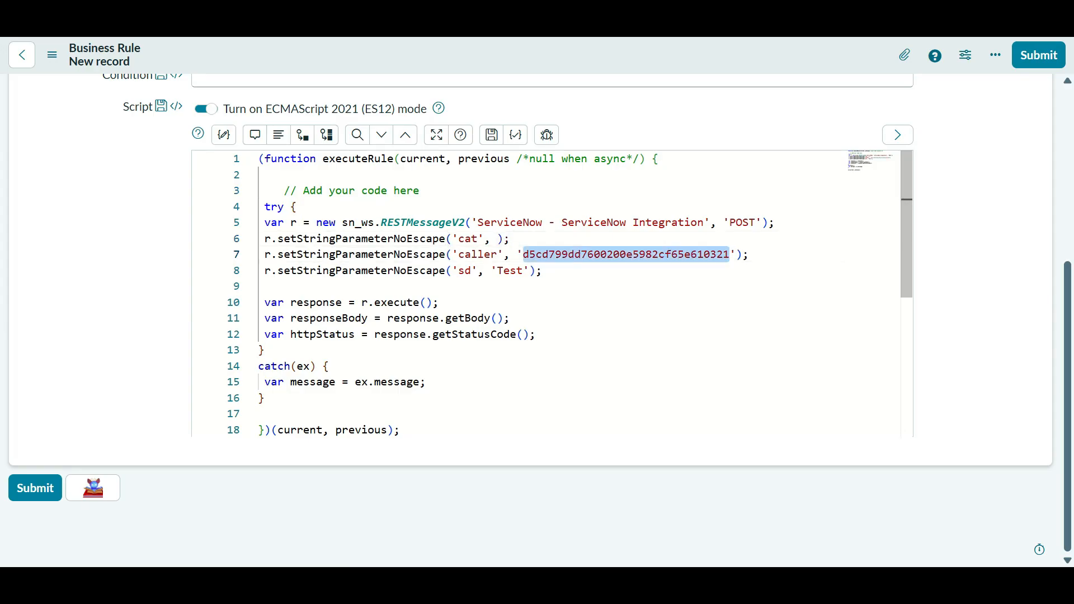
{"action": "key", "text": "BackSpace"}
{"action": "key", "text": "BackSpace"}
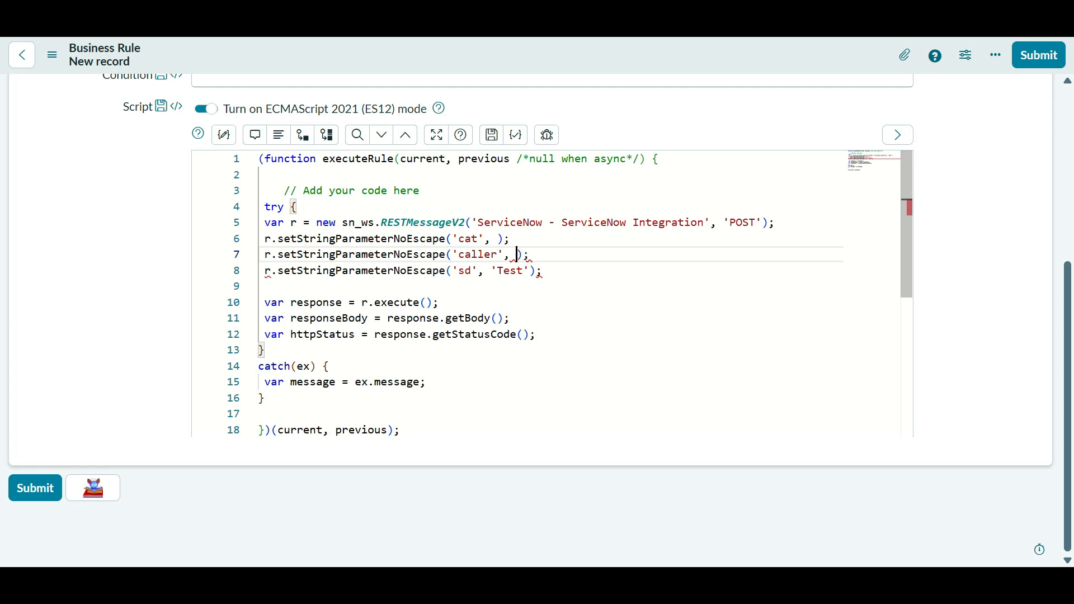
{"action": "left_click", "coordinate": [536, 271]}
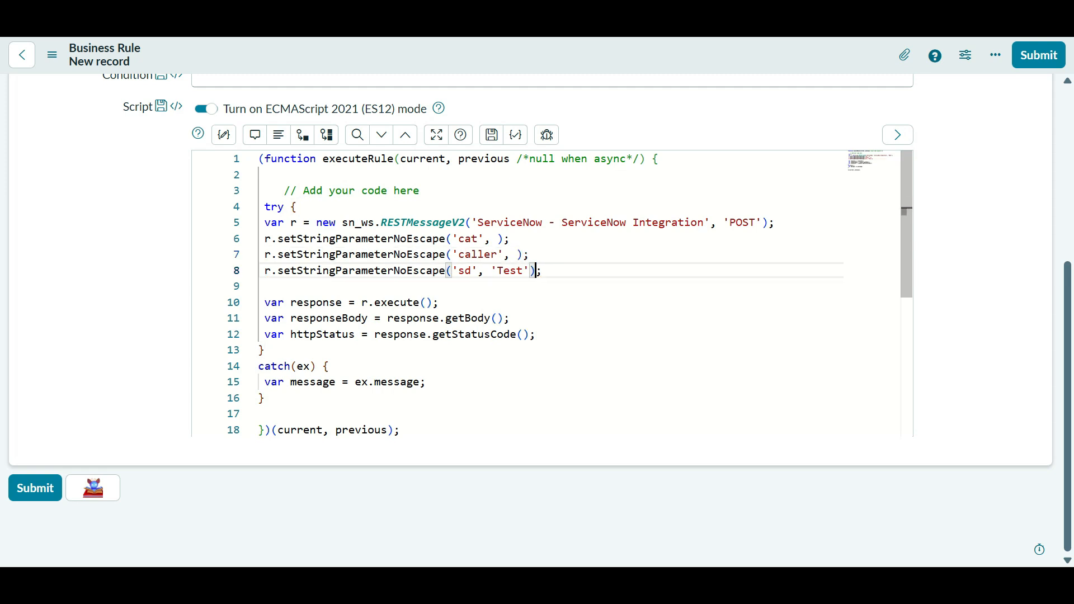
{"action": "key", "text": "Left"}
{"action": "key", "text": "BackSpace"}
{"action": "key", "text": "BackSpace"}
{"action": "key", "text": "BackSpace"}
{"action": "key", "text": "BackSpace"}
{"action": "key", "text": "BackSpace"}
{"action": "key", "text": "BackSpace"}
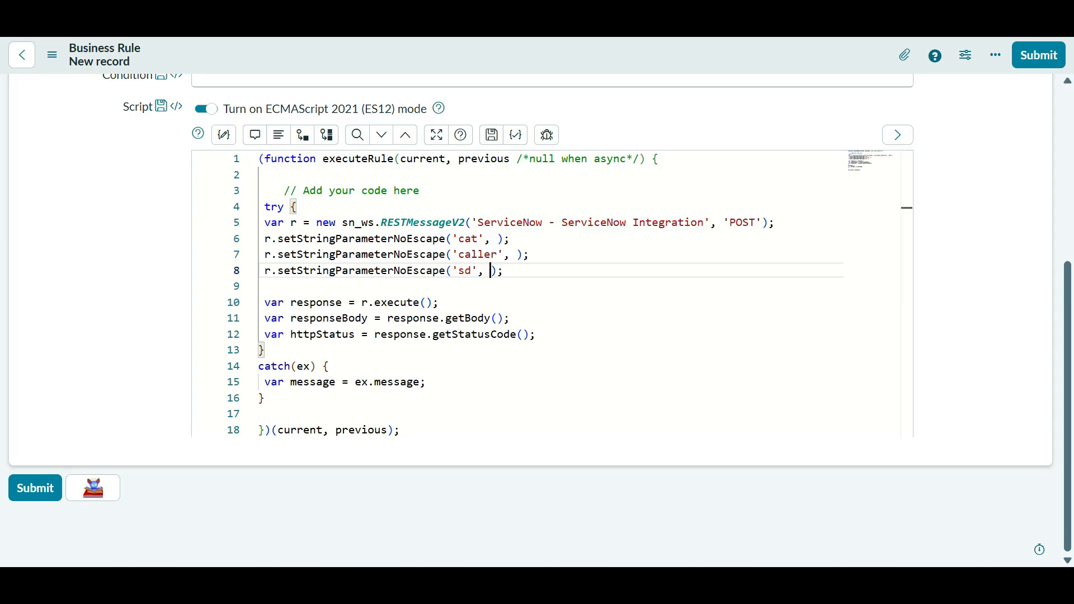
{"action": "left_click", "coordinate": [442, 22]}
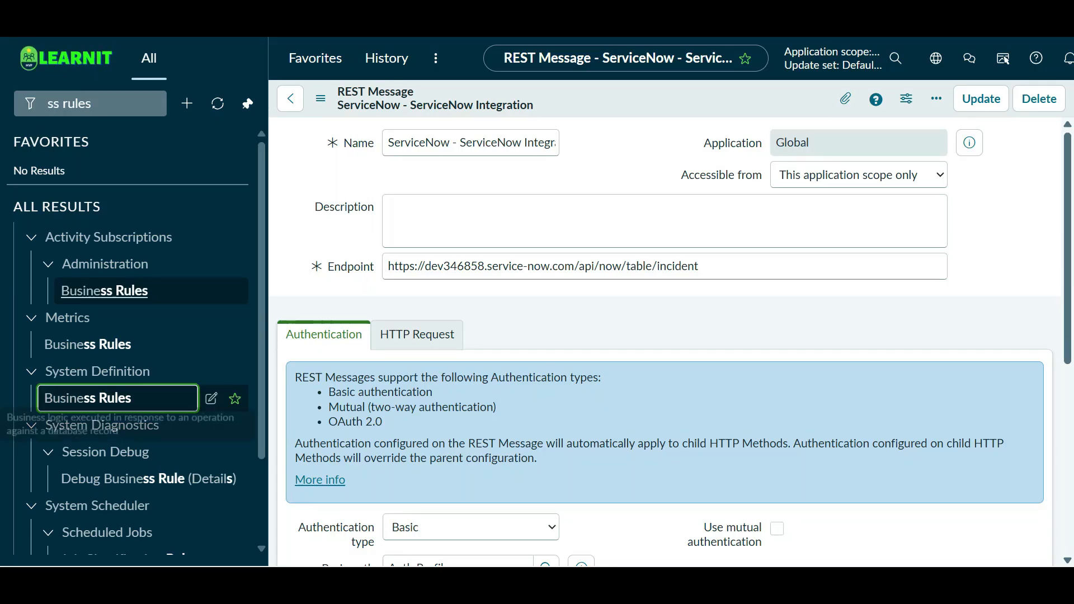
- Filter the navigator for incident and open the open-incidents list to inspect INC0010007's fields
{"action": "key", "text": "ctrl+a"}
{"action": "key", "text": "BackSpace"}
{"action": "type", "text": "in"}
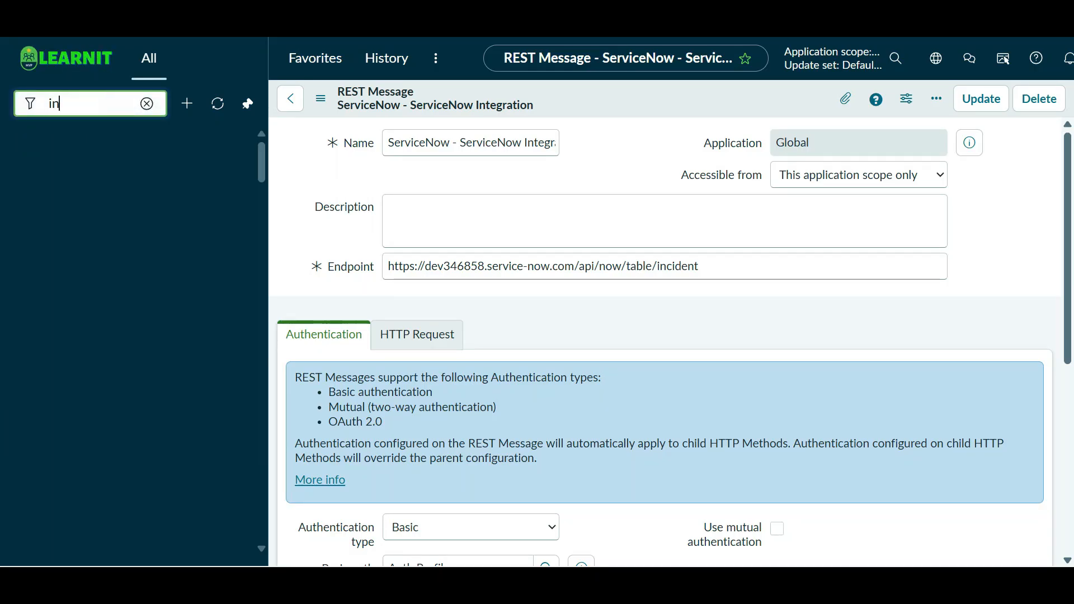
{"action": "type", "text": "cident"}
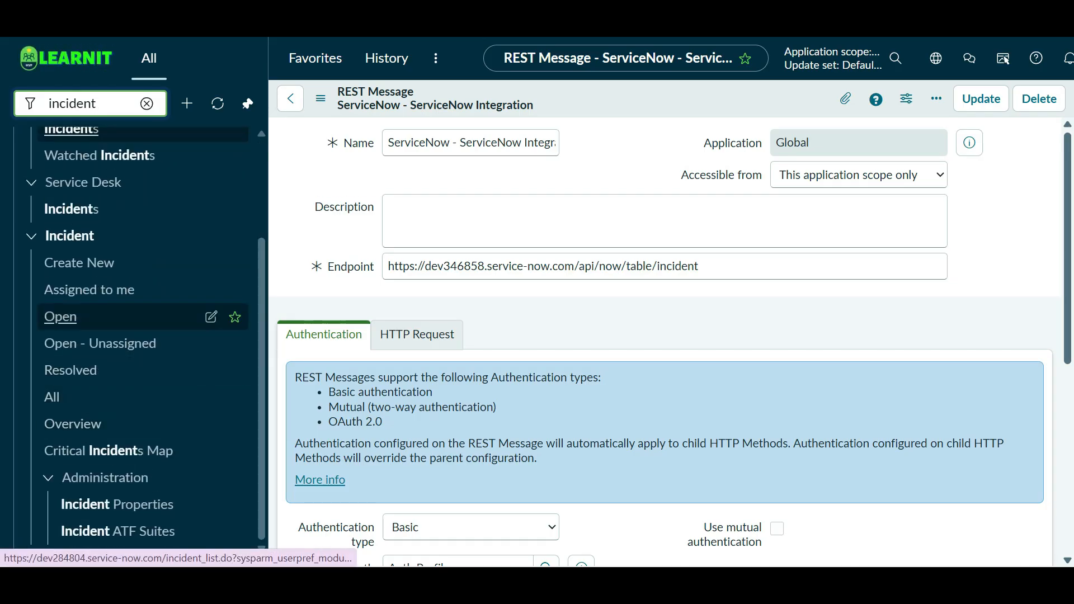
{"action": "left_click", "coordinate": [61, 310]}
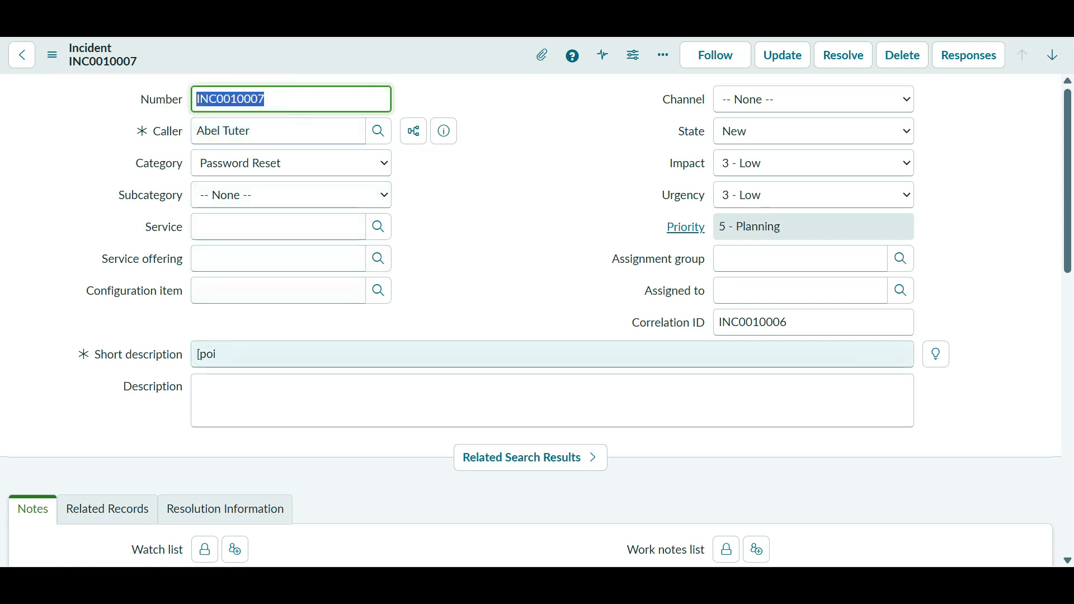
{"action": "triple_click", "coordinate": [251, 354]}
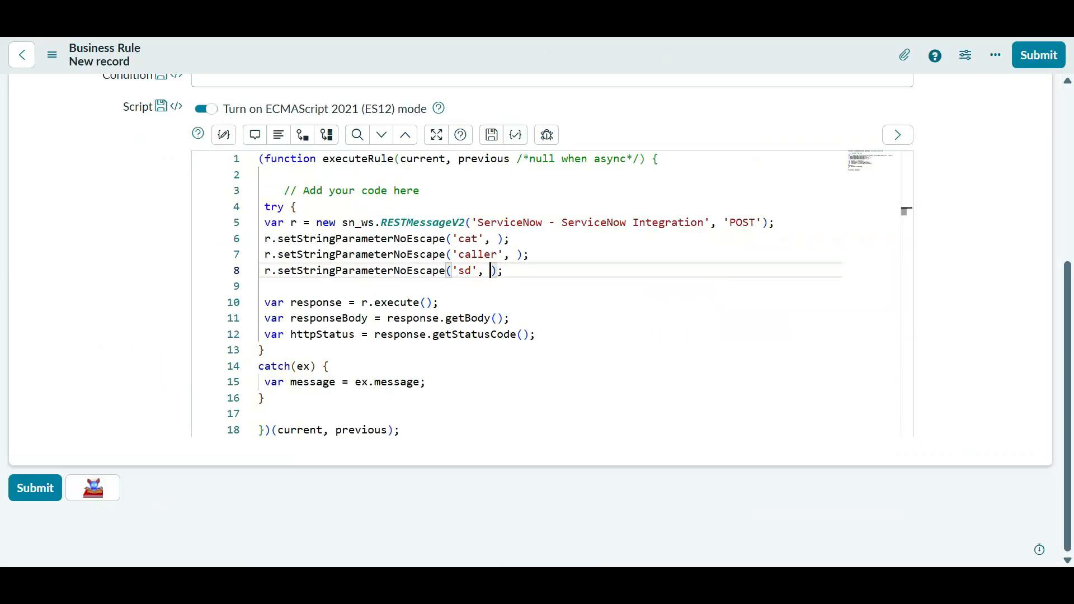
- Set the cat parameter's value to current.category on line 6
{"action": "left_click", "coordinate": [498, 239]}
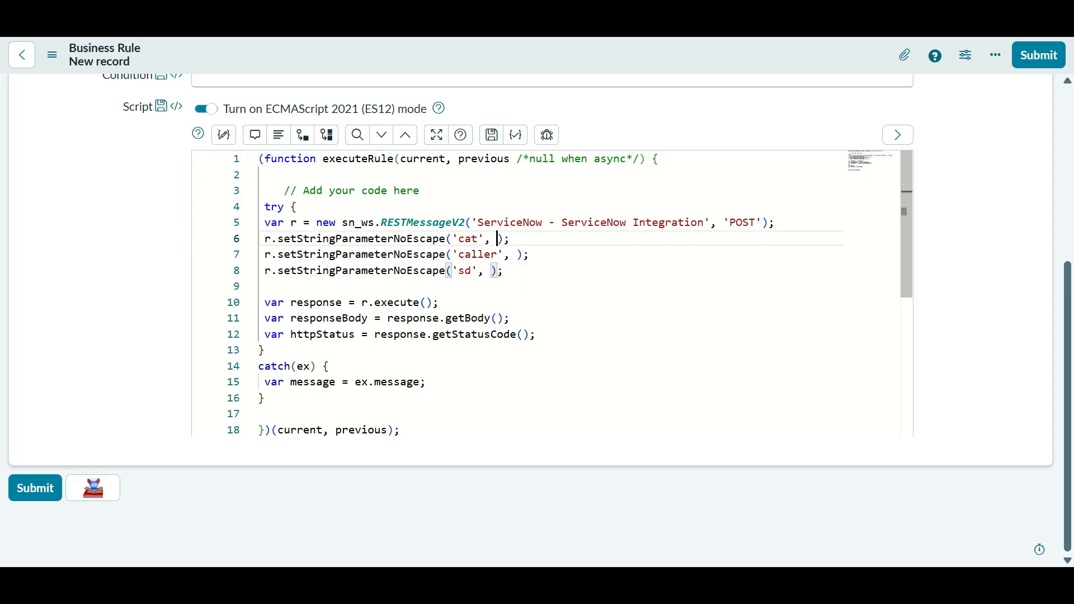
{"action": "type", "text": "curre"}
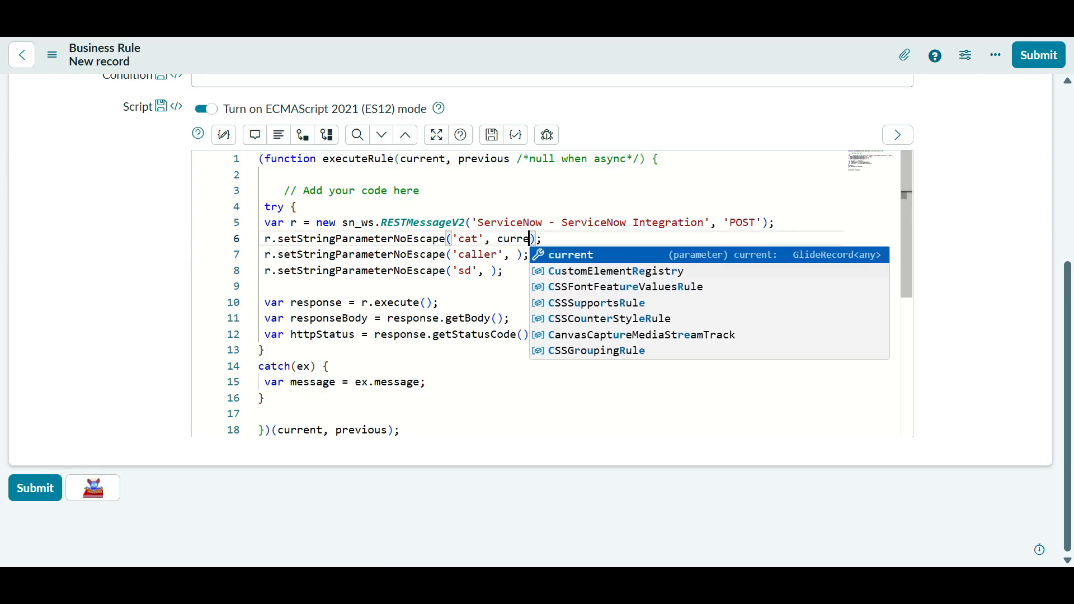
{"action": "key", "text": "Return"}
{"action": "type", "text": "."}
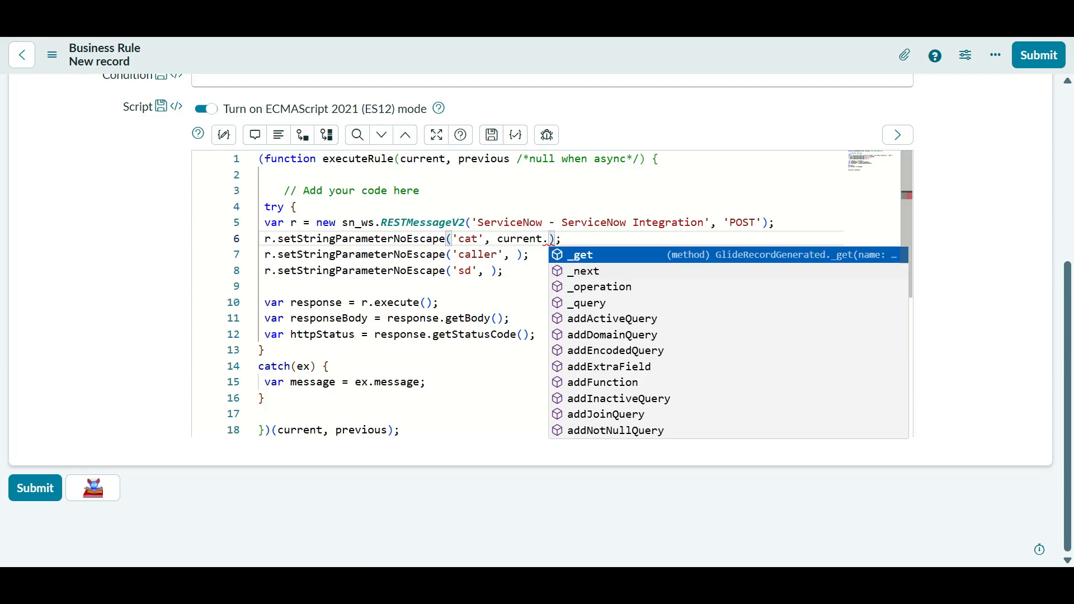
{"action": "type", "text": "cate"}
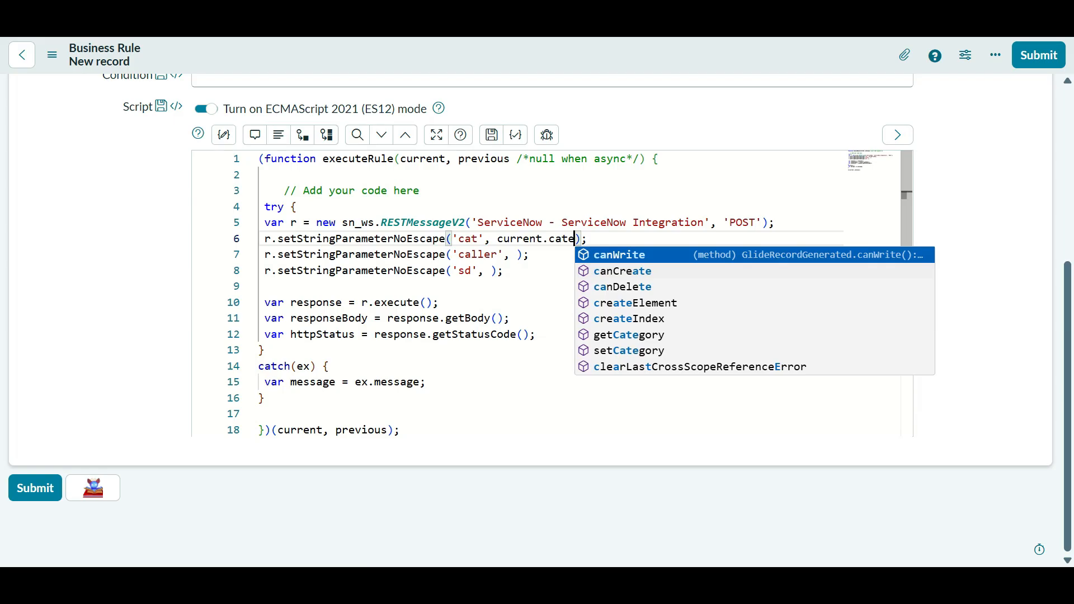
{"action": "type", "text": "gory"}
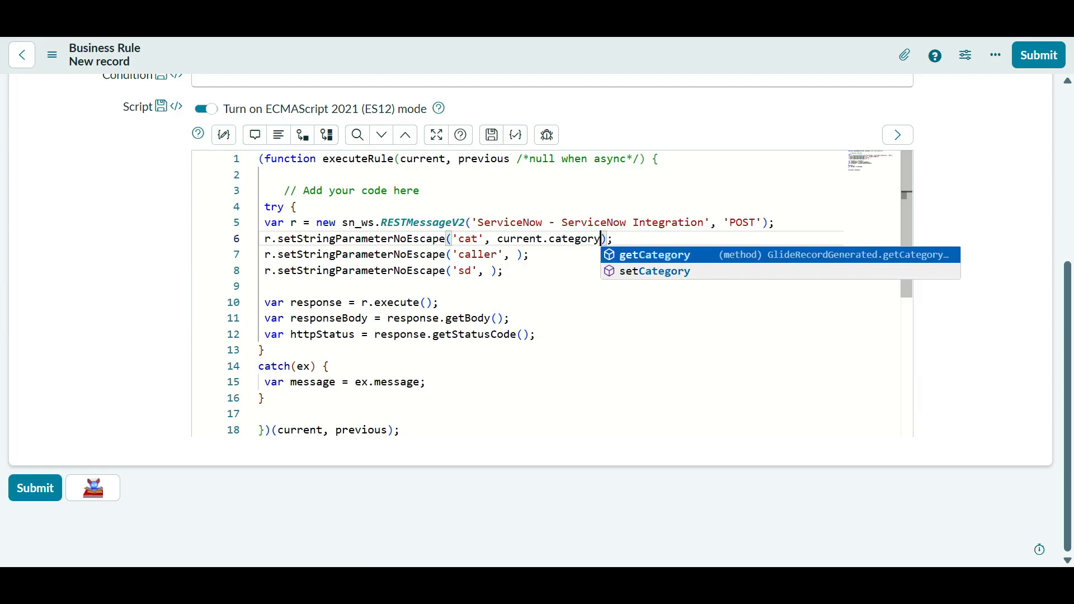
- Pass current.caller_id as the caller parameter on line 7
{"action": "left_click", "coordinate": [265, 351]}
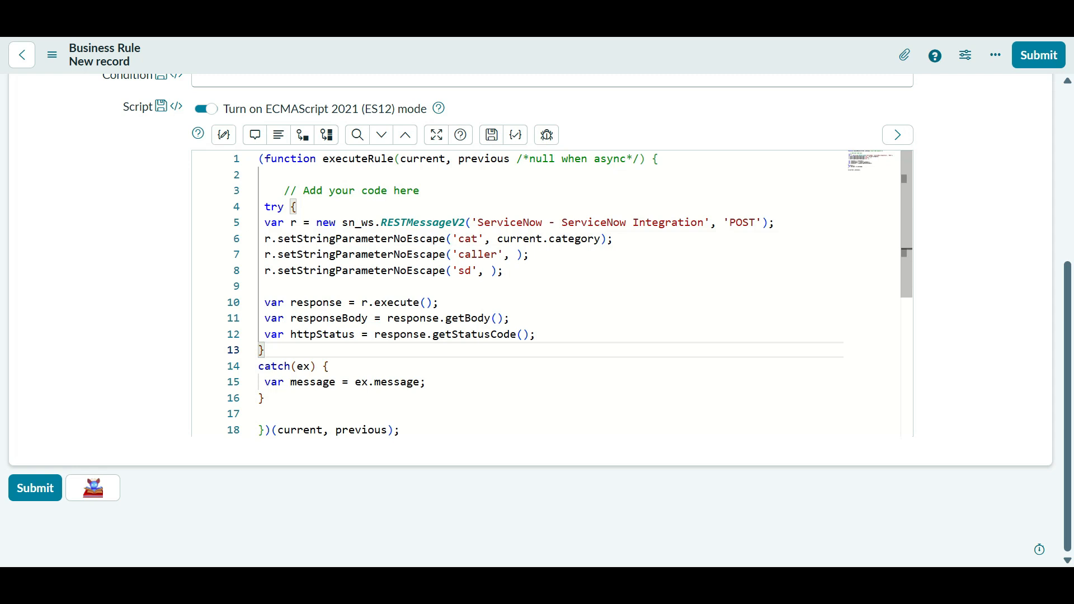
{"action": "left_click", "coordinate": [620, 223]}
{"action": "left_click", "coordinate": [517, 254]}
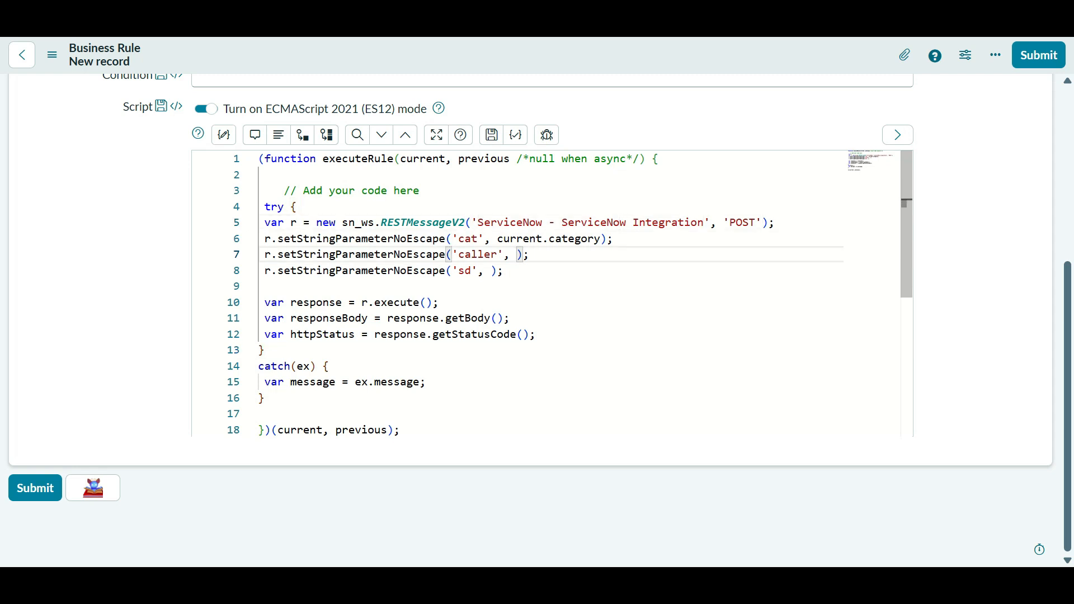
{"action": "type", "text": "curr"}
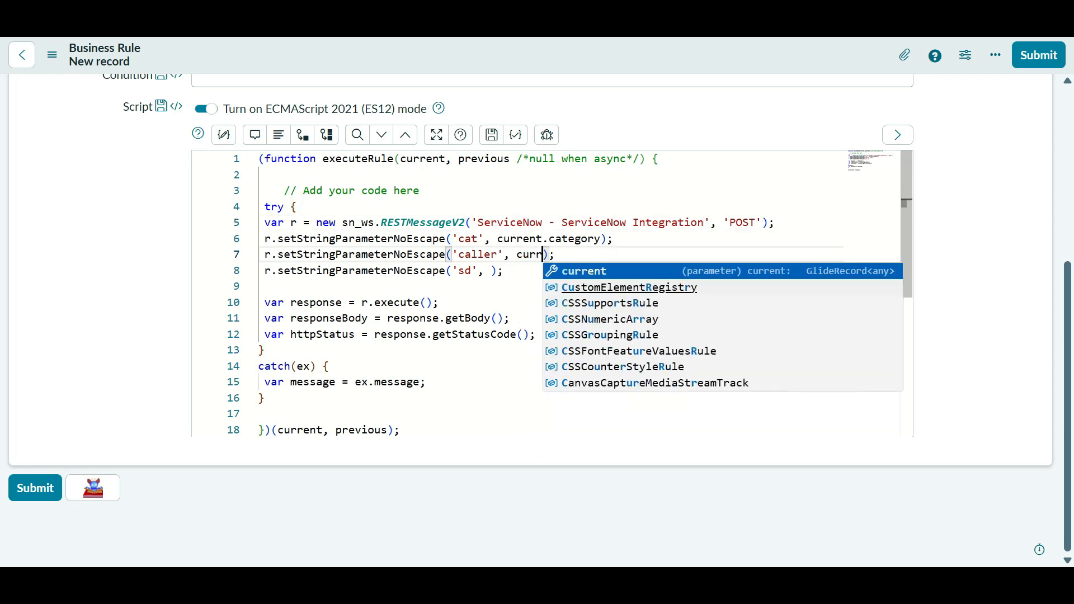
{"action": "key", "text": "Return"}
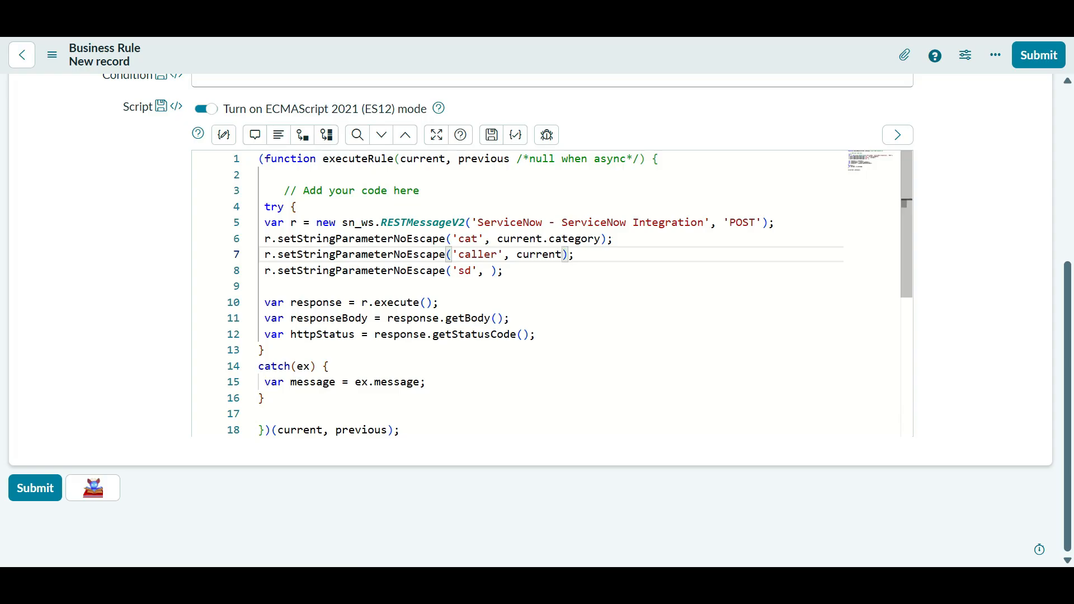
{"action": "type", "text": ".ca"}
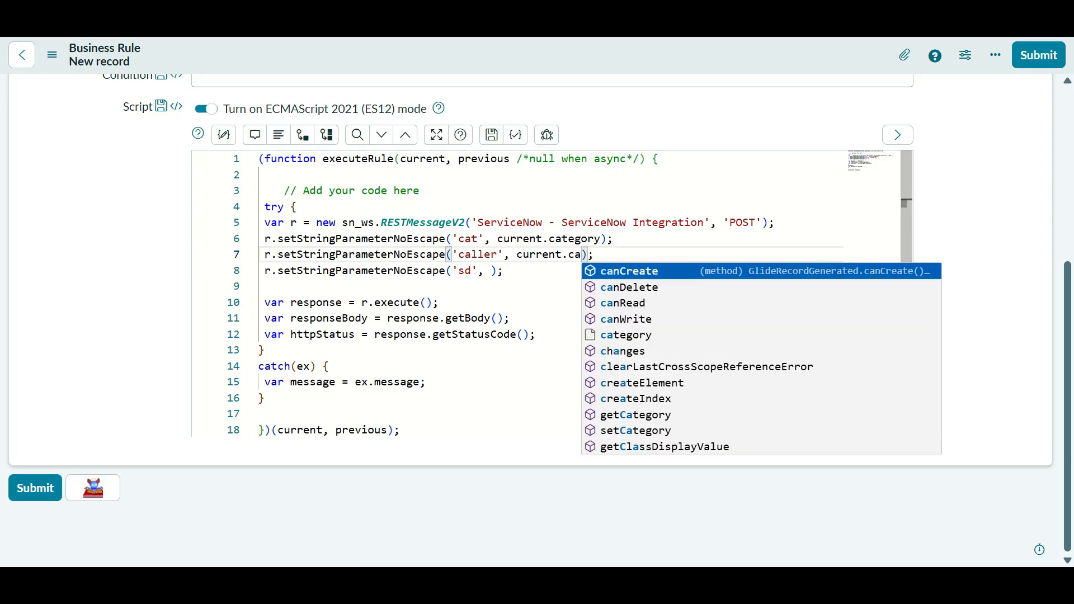
{"action": "type", "text": "ller_i"}
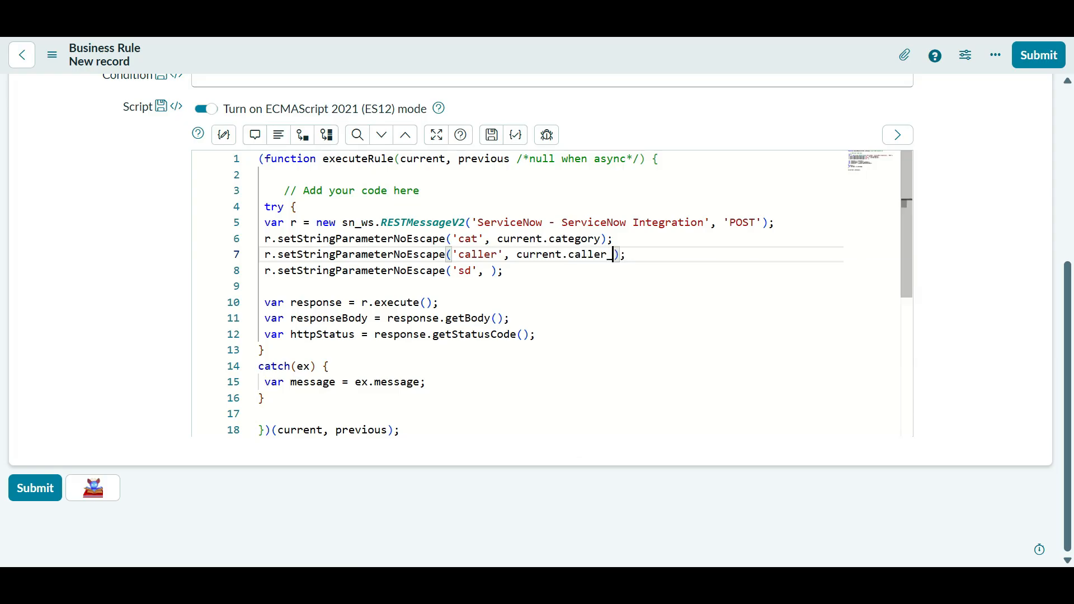
{"action": "type", "text": "d"}
- Pass current.short_description as the sd parameter on line 8
{"action": "left_click", "coordinate": [496, 271]}
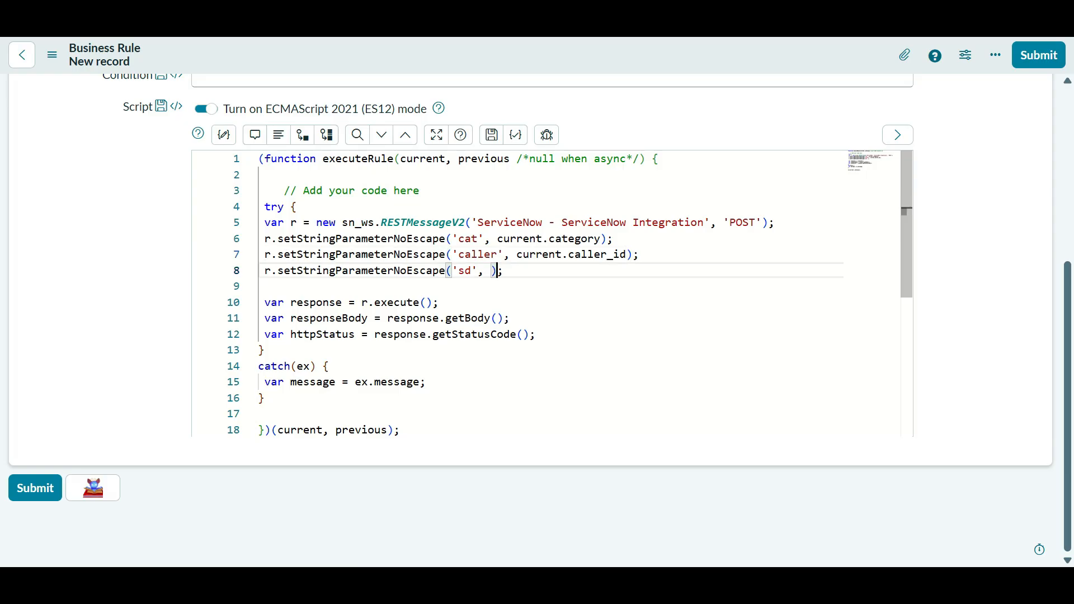
{"action": "type", "text": "curr"}
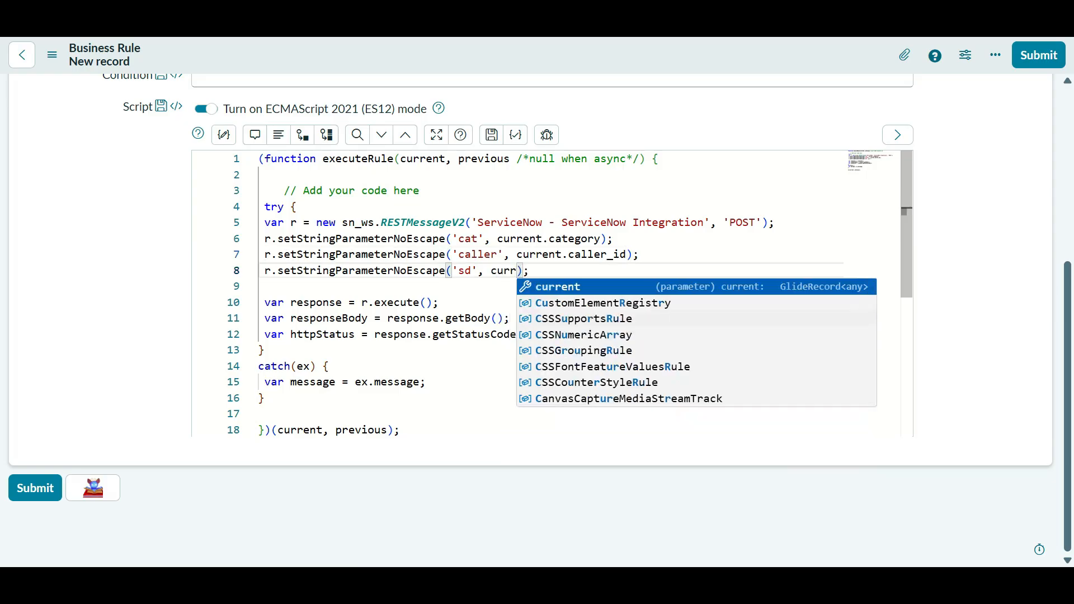
{"action": "key", "text": "Return"}
{"action": "type", "text": "."}
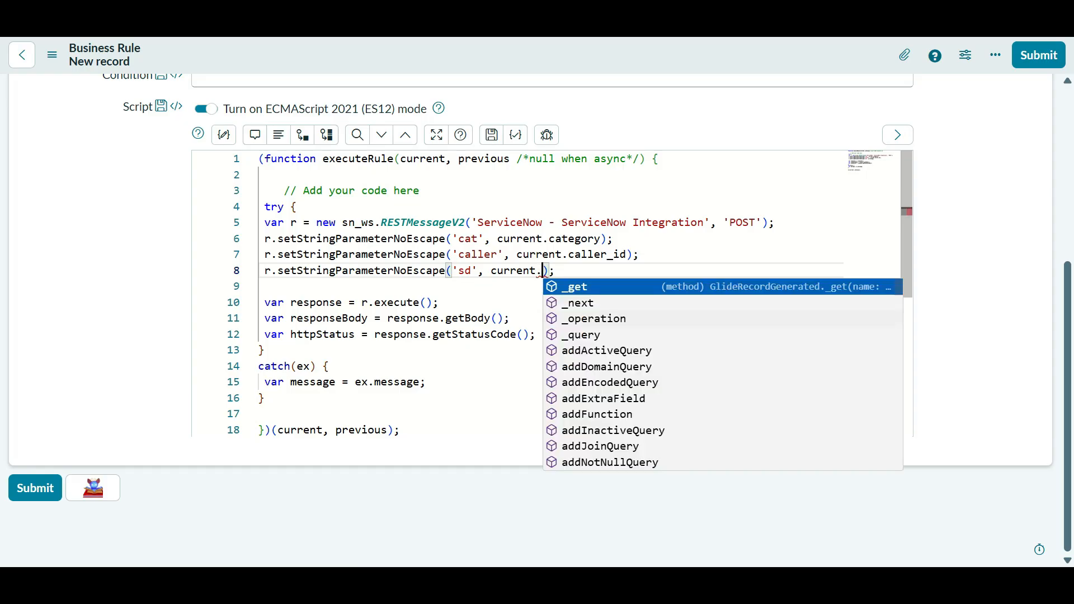
{"action": "scroll", "coordinate": [531, 320], "scroll_direction": "up", "scroll_amount": 5}
{"action": "scroll", "coordinate": [530, 320], "scroll_direction": "down", "scroll_amount": 5}
{"action": "type", "text": "short"}
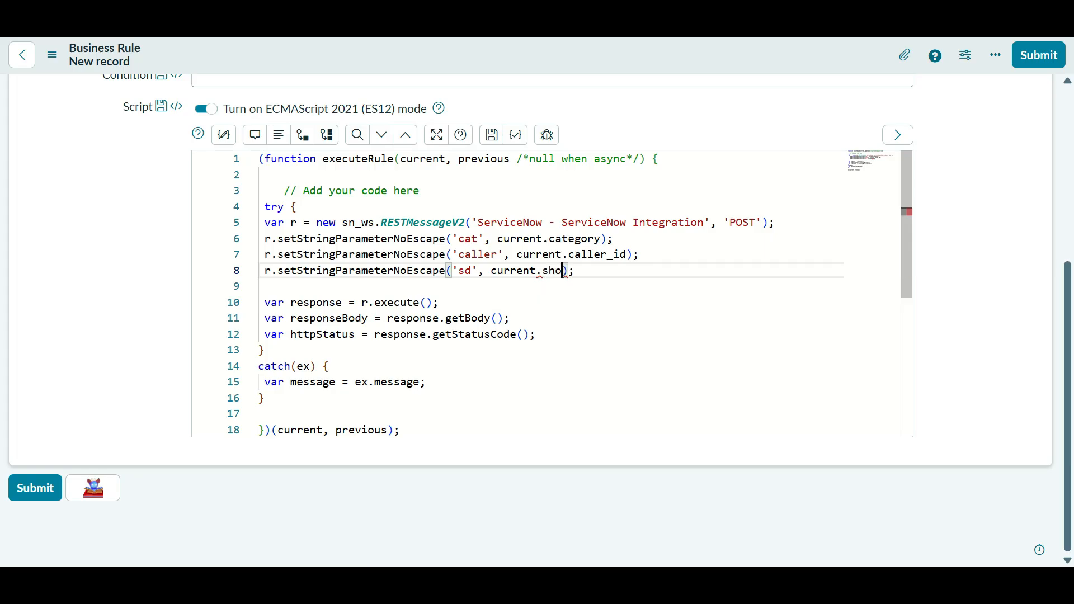
{"action": "type", "text": "_descrt"}
{"action": "key", "text": "BackSpace"}
{"action": "type", "text": "iption"}
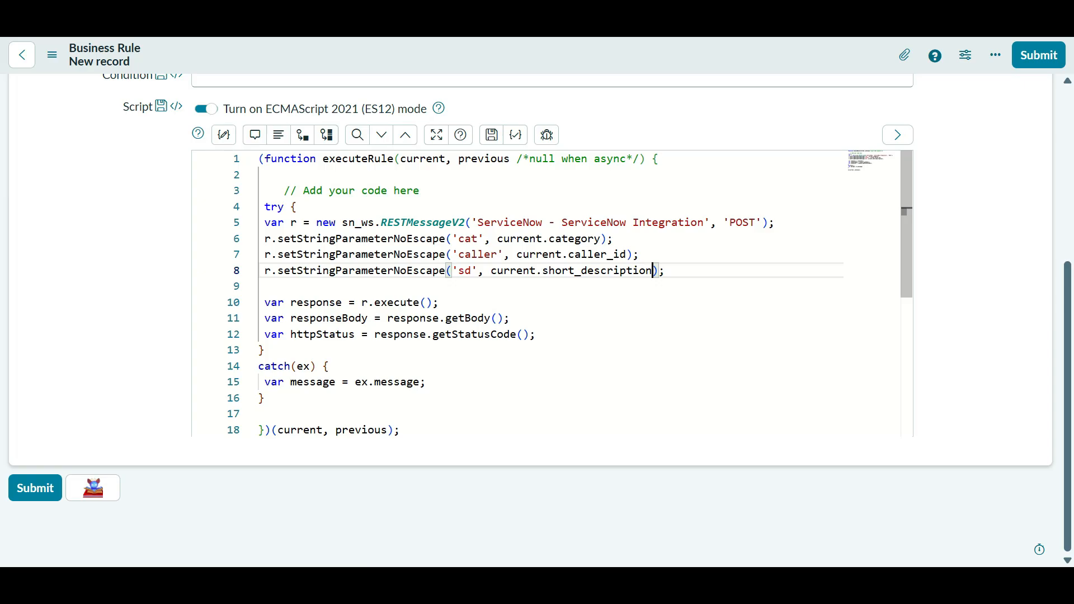
{"action": "left_click", "coordinate": [574, 255]}
{"action": "left_click", "coordinate": [666, 271]}
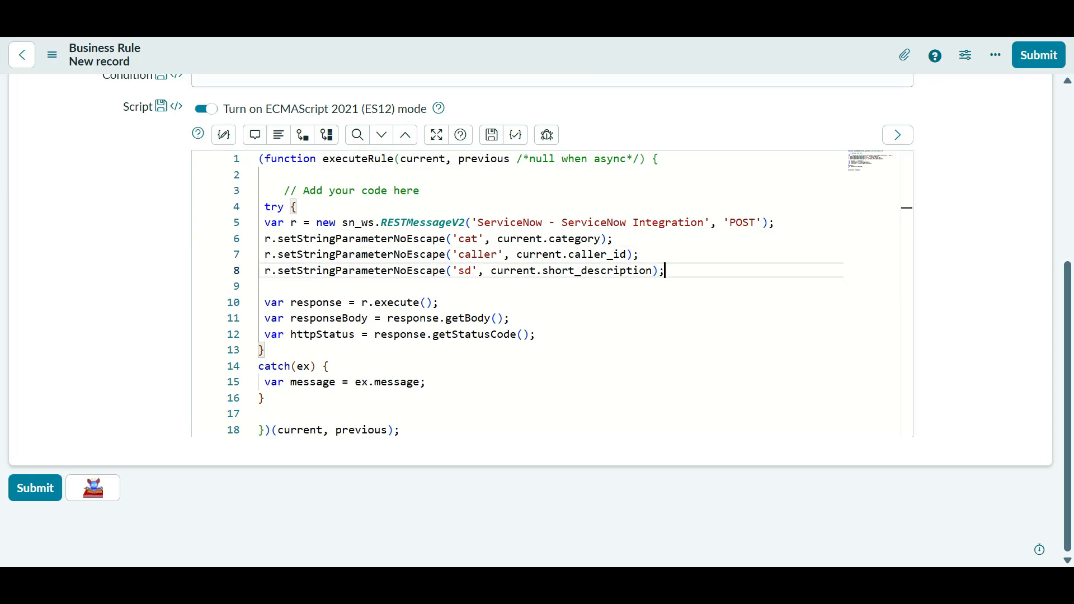
- Save the Insert Data in DEV 2 business rule and start a new incident record
{"action": "right_click", "coordinate": [610, 58]}
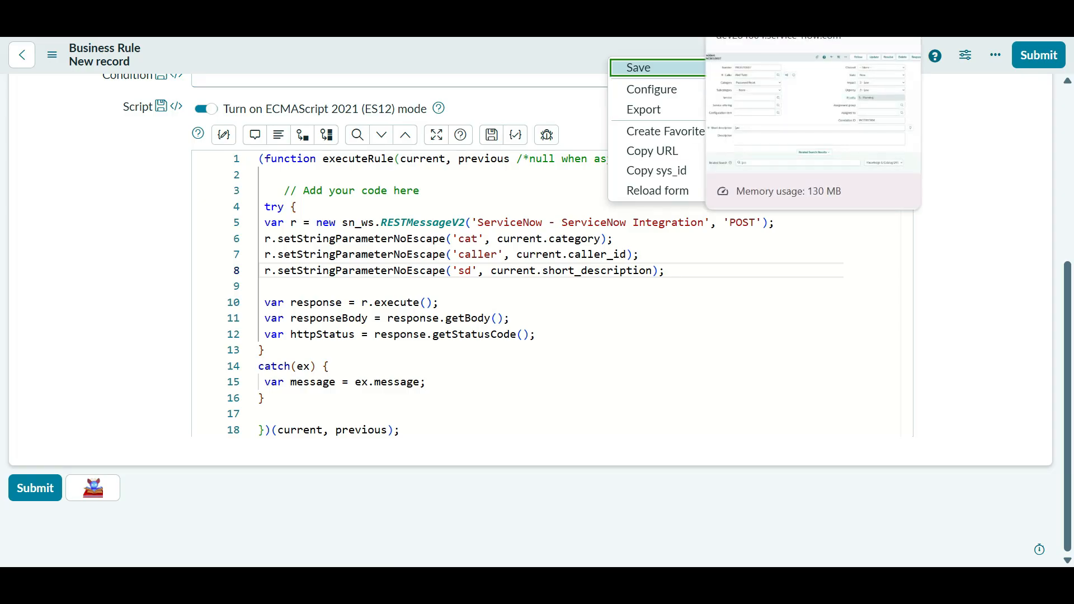
{"action": "key", "text": "Return"}
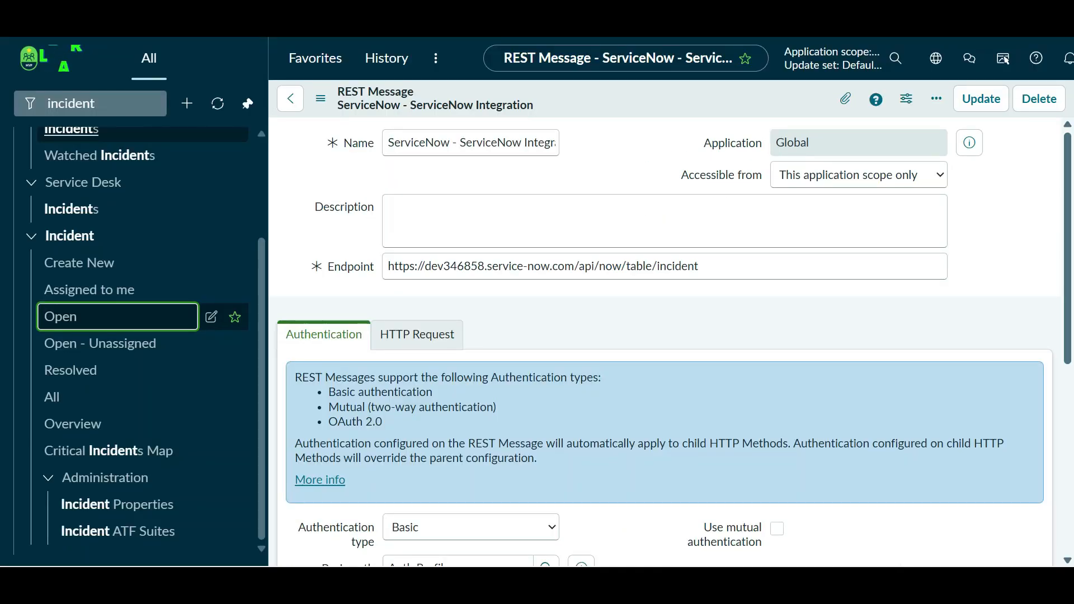
{"action": "left_click", "coordinate": [79, 263], "text": "ctrl"}
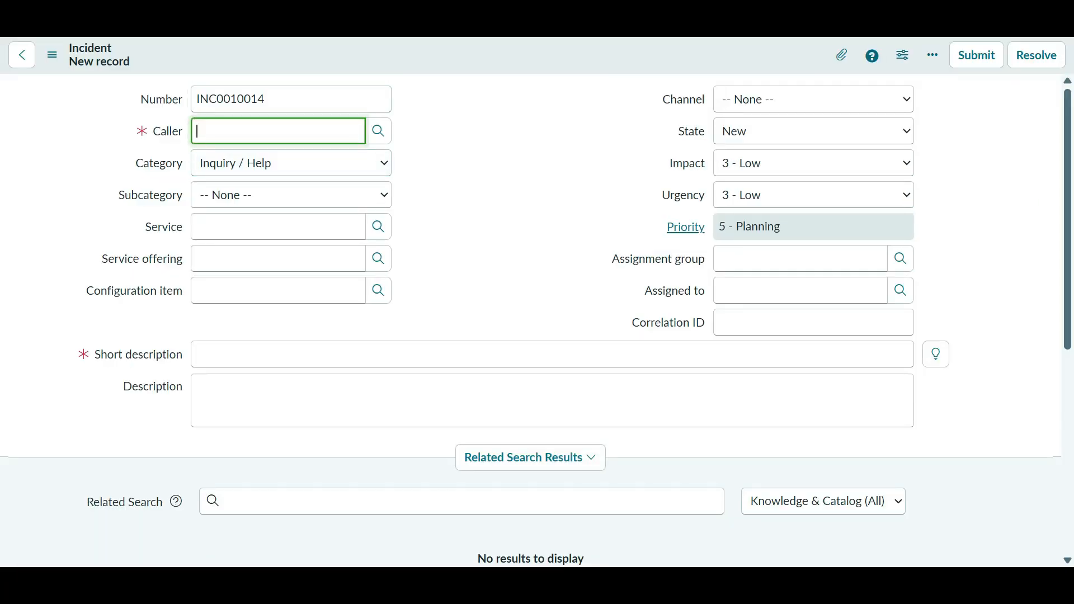
- Pick a caller from the user lookup and enter short description 'Test from Business Rule'
{"action": "left_click", "coordinate": [379, 131]}
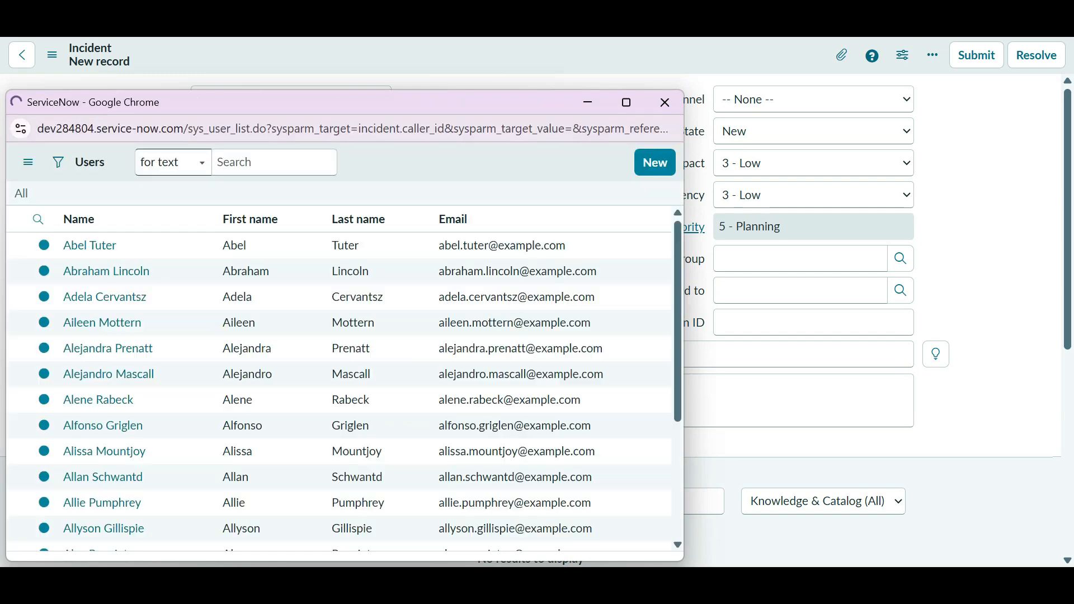
{"action": "scroll", "coordinate": [134, 411], "scroll_direction": "down", "scroll_amount": 4}
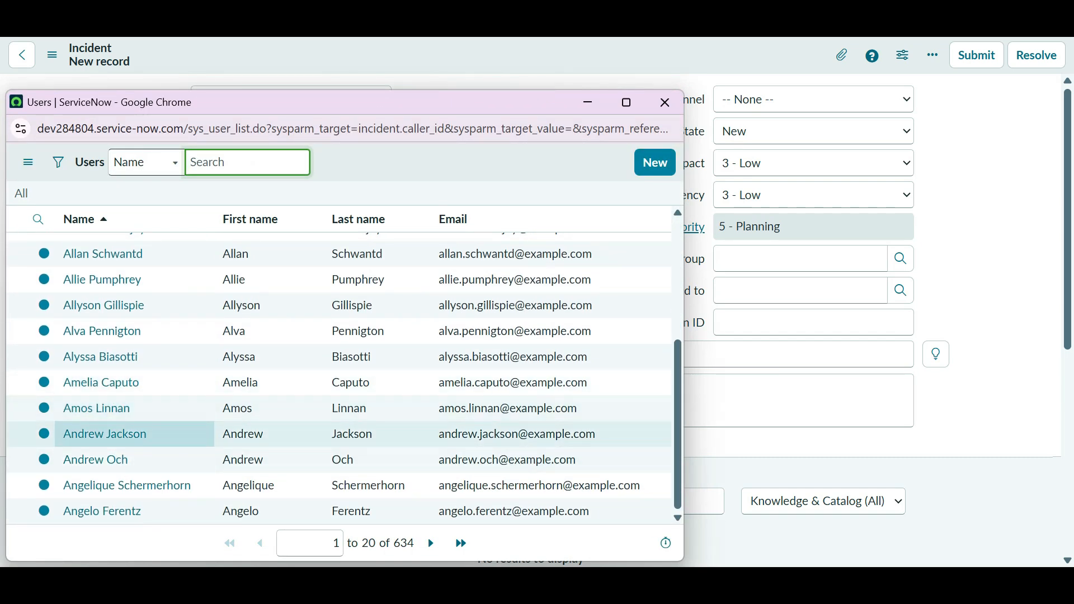
{"action": "left_click", "coordinate": [106, 434]}
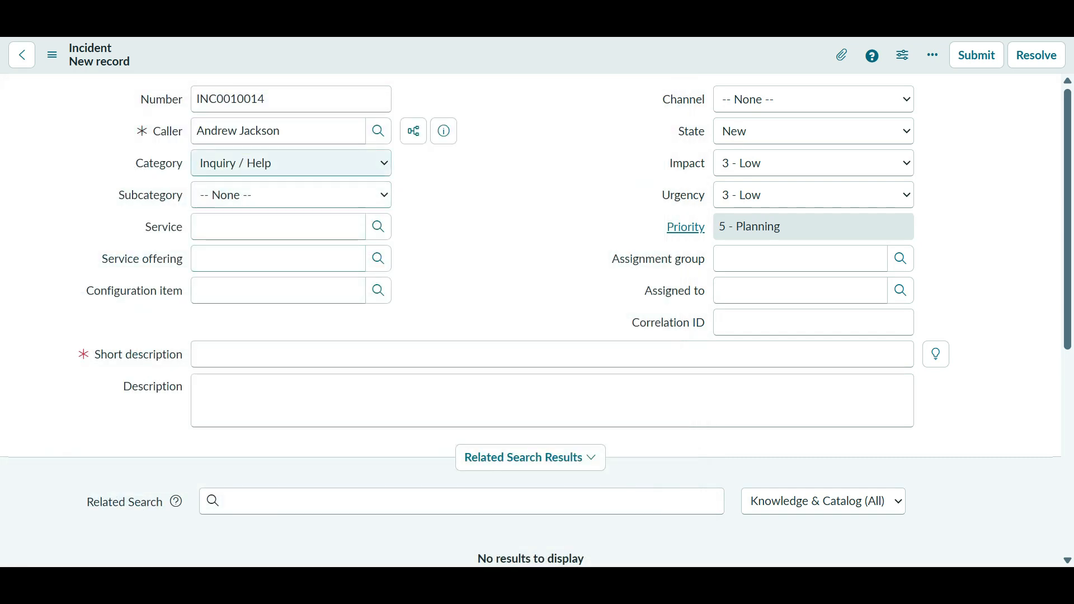
{"action": "left_click", "coordinate": [280, 354]}
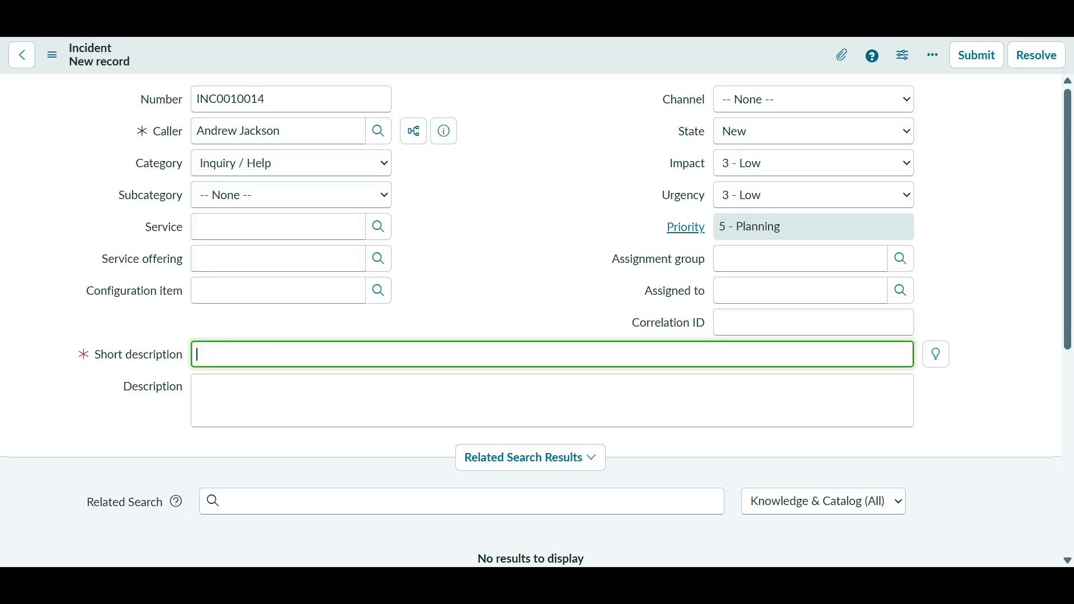
{"action": "type", "text": "Test from Busine"}
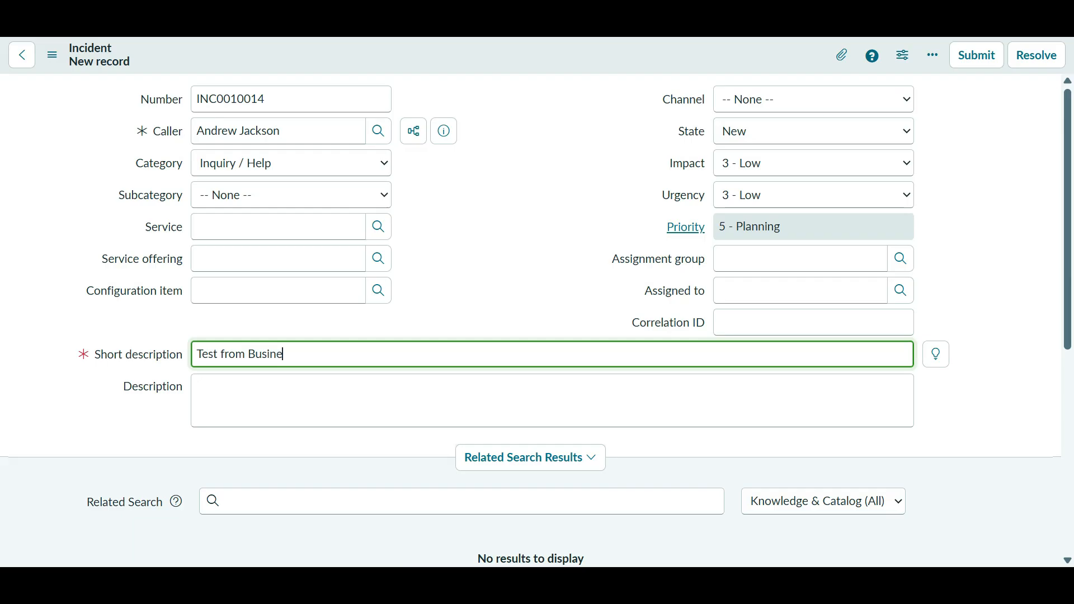
{"action": "type", "text": "ss Rules"}
{"action": "left_click", "coordinate": [482, 263]}
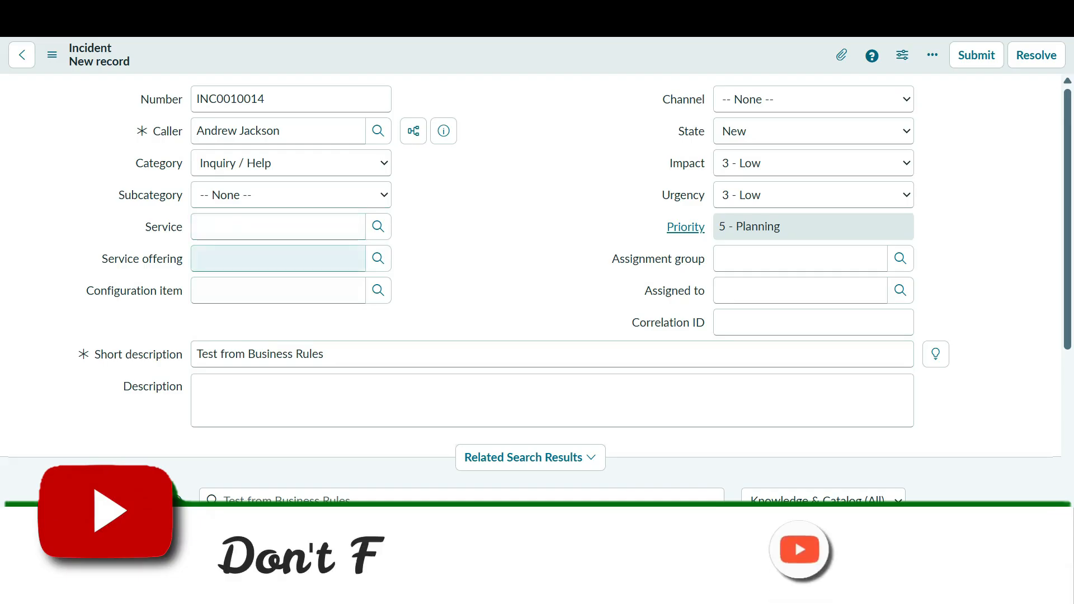
- Set Category to Database and save the incident as INC0010014
{"action": "left_click", "coordinate": [291, 194]}
{"action": "left_click", "coordinate": [291, 163]}
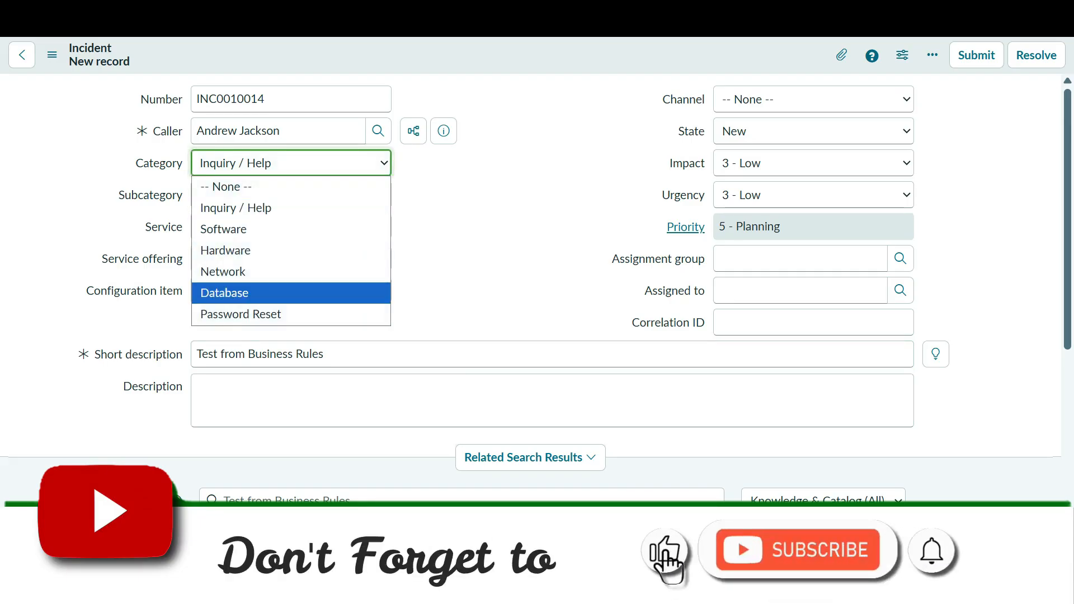
{"action": "left_click", "coordinate": [252, 292]}
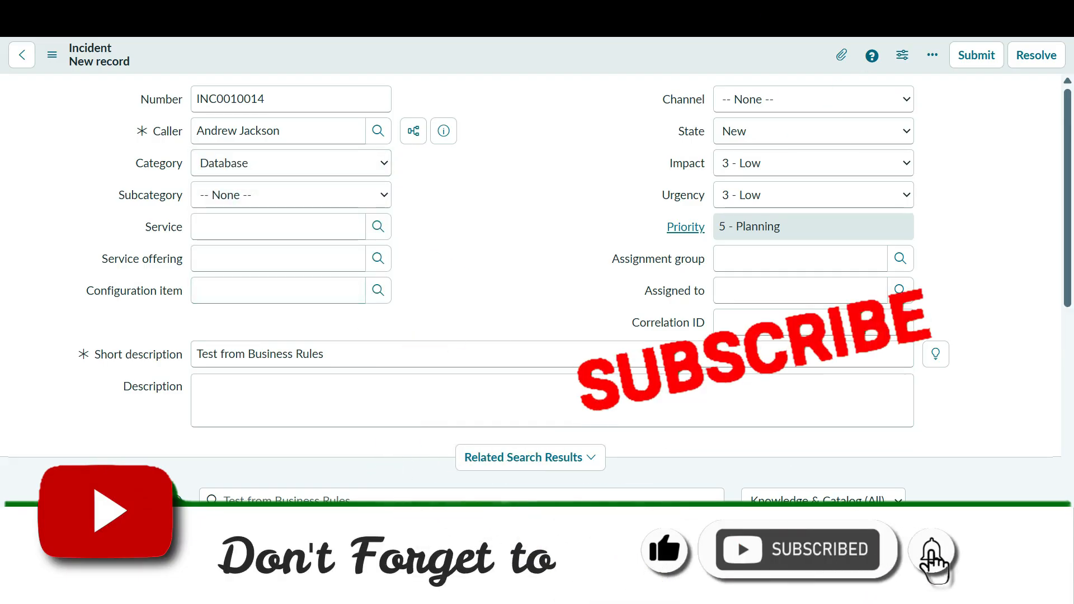
{"action": "right_click", "coordinate": [515, 51]}
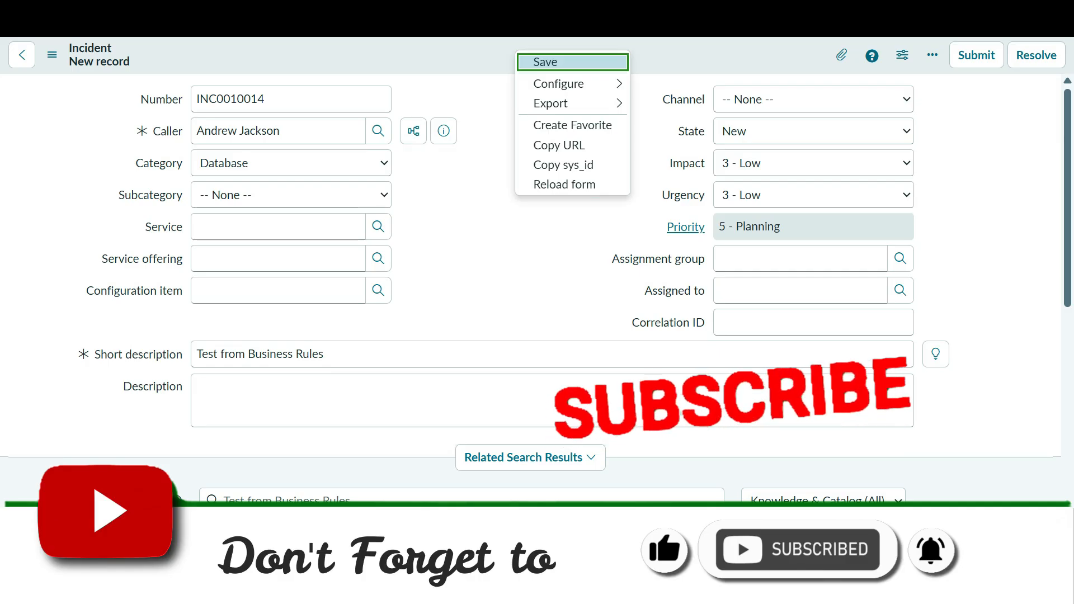
{"action": "left_click", "coordinate": [580, 62]}
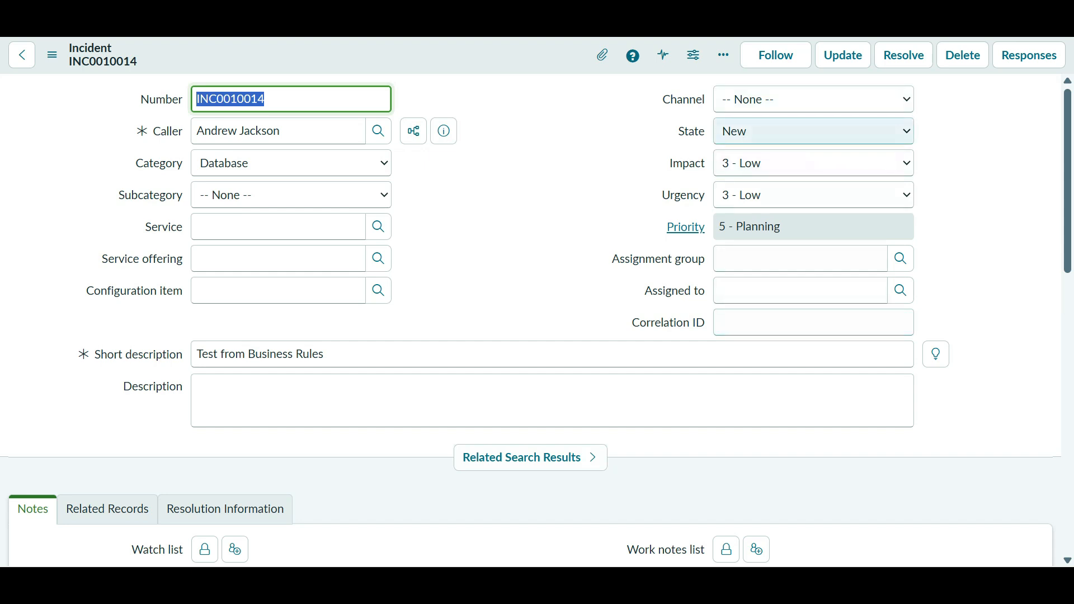
{"action": "left_click", "coordinate": [813, 131]}
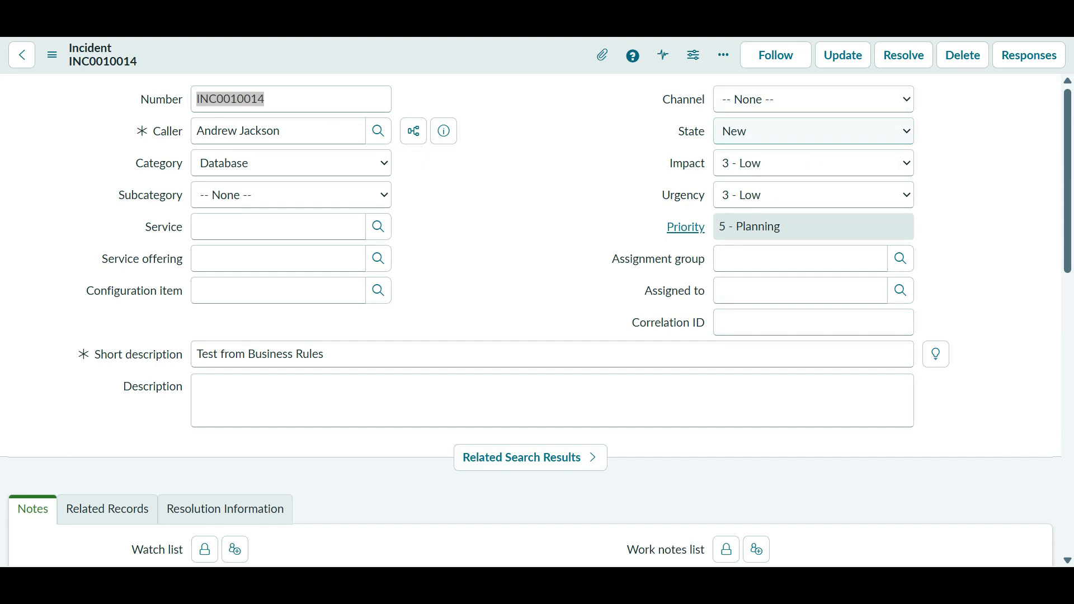
- Check the new incident's short description in the reloaded incidents list, then return to the form window
{"action": "key", "text": "alt+Tab"}
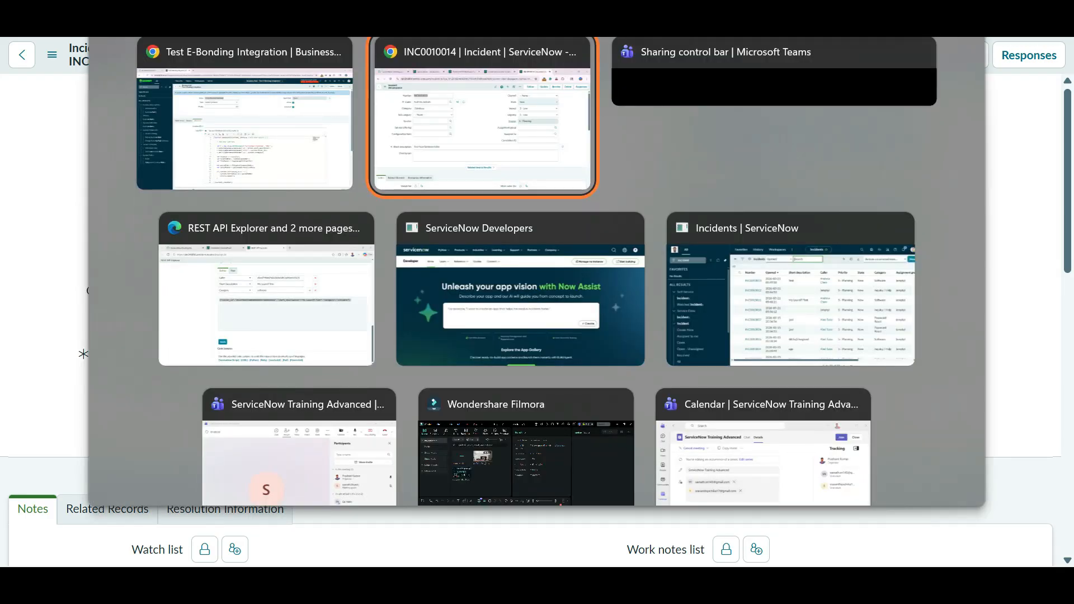
{"action": "key", "text": "alt+Tab"}
{"action": "key", "text": "alt+Tab"}
{"action": "key", "text": "alt+Tab"}
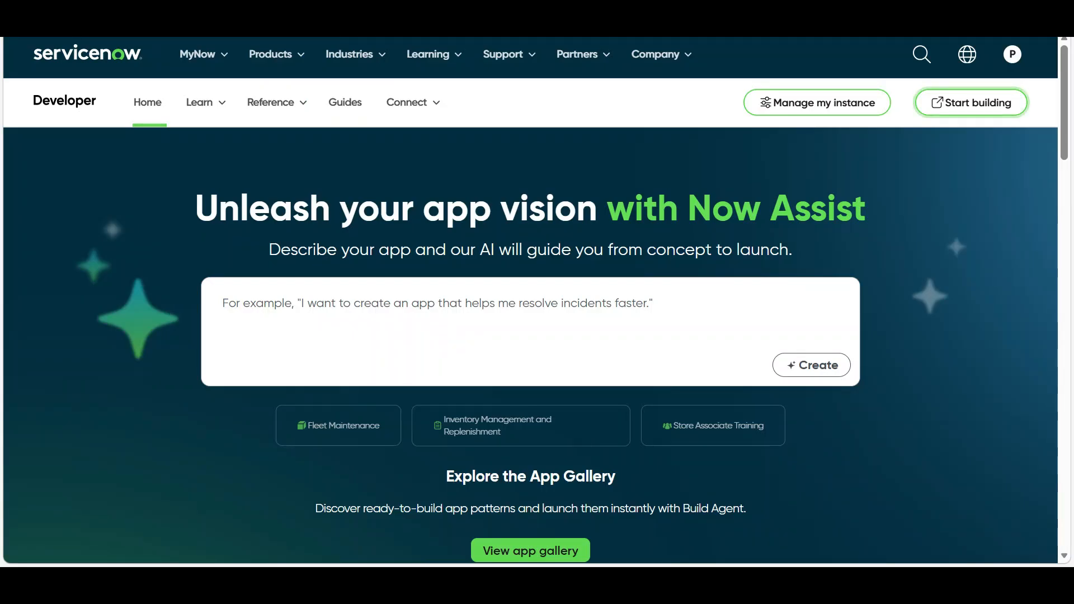
{"action": "key", "text": "alt+Tab"}
{"action": "key", "text": "alt+Tab"}
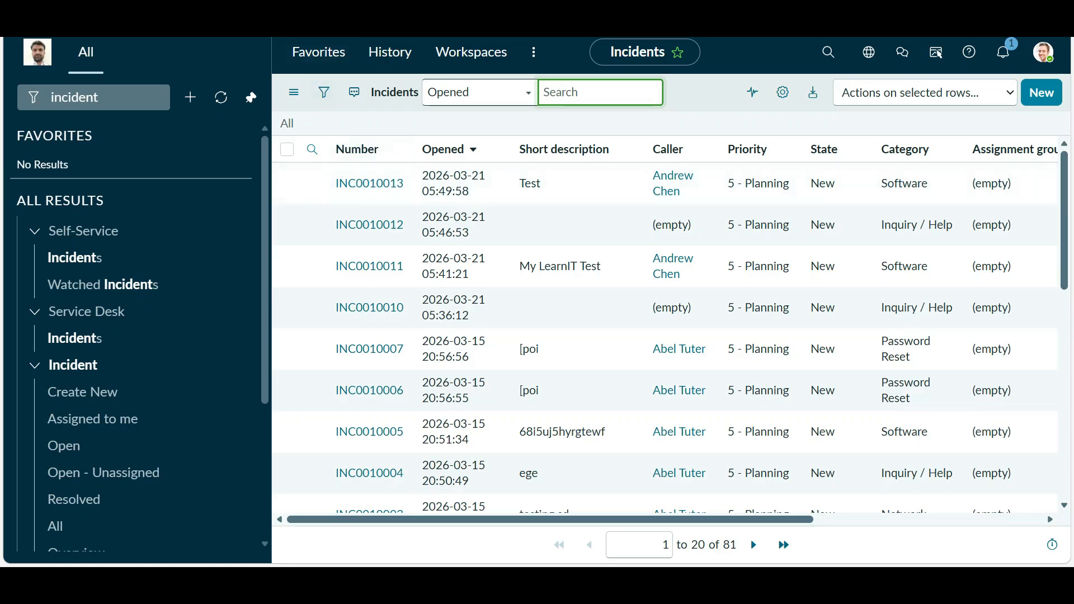
{"action": "left_click", "coordinate": [287, 124]}
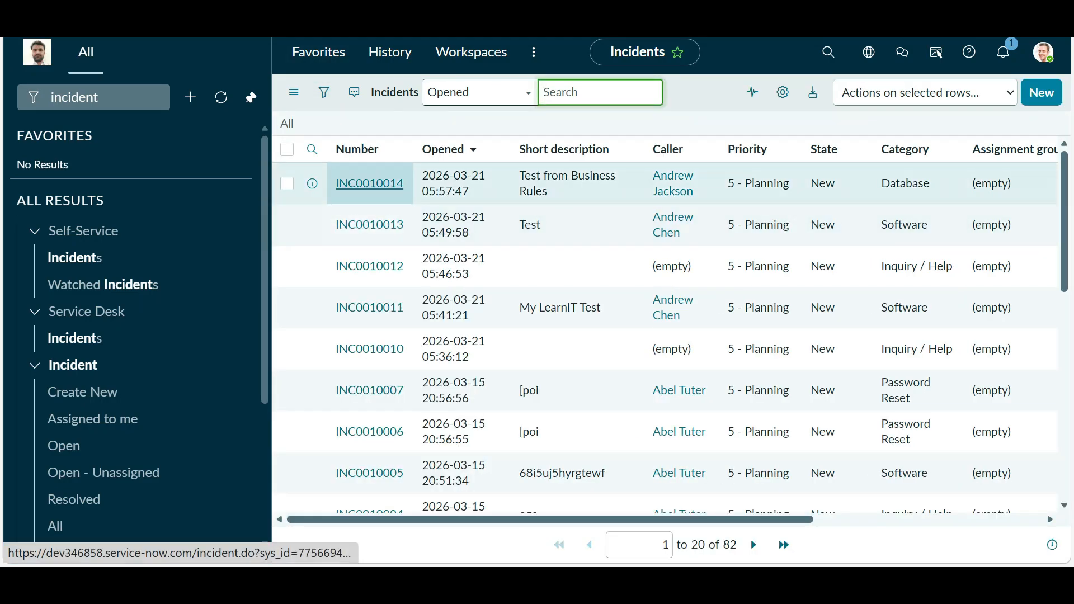
{"action": "left_click_drag", "start_coordinate": [550, 192], "coordinate": [518, 175]}
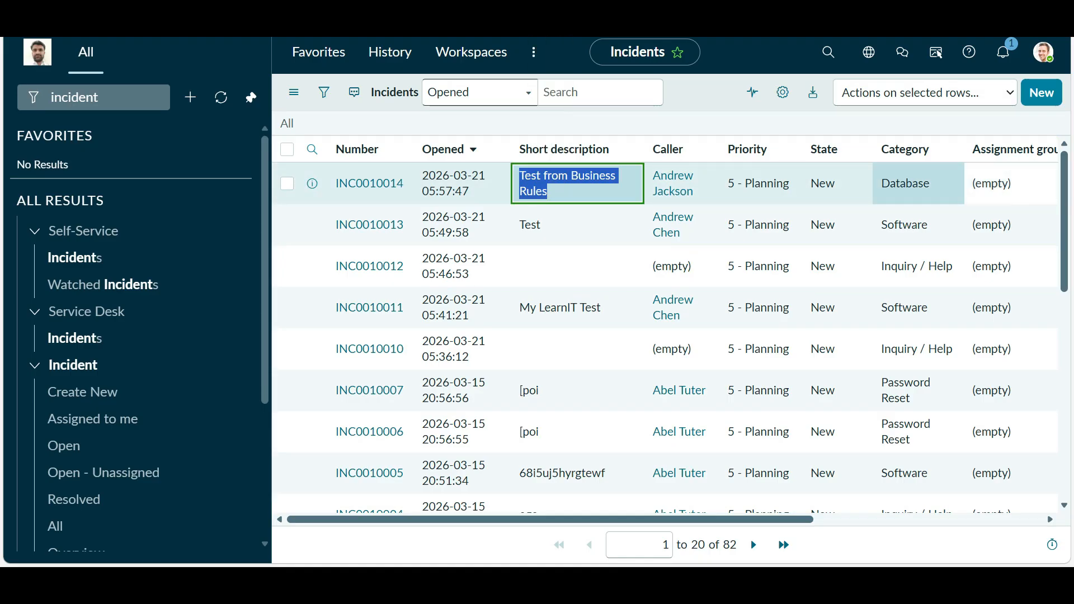
{"action": "left_click", "coordinate": [783, 123]}
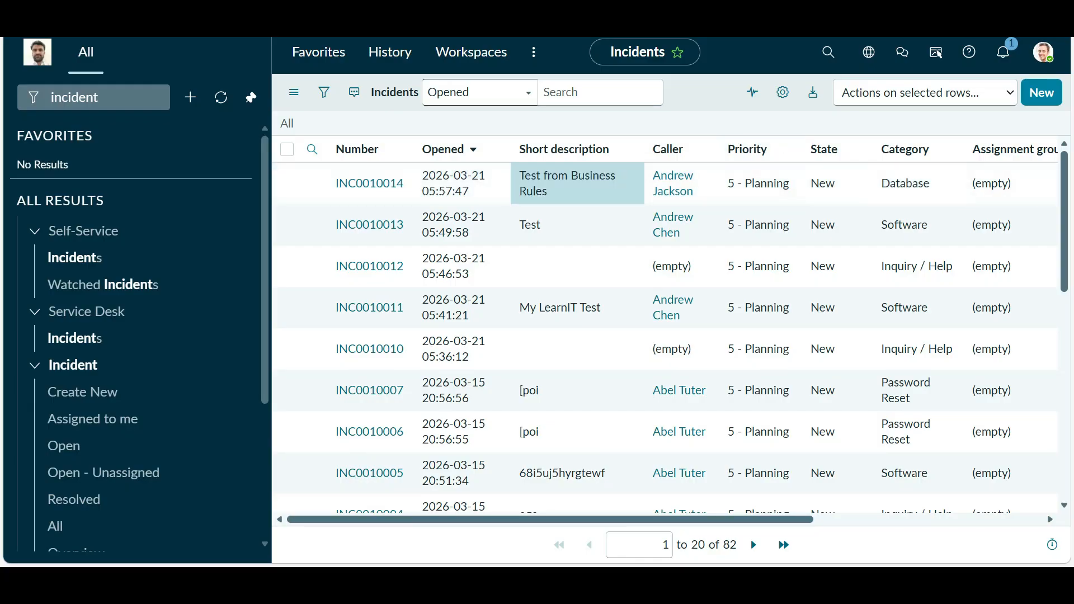
{"action": "key", "text": "alt+Tab"}
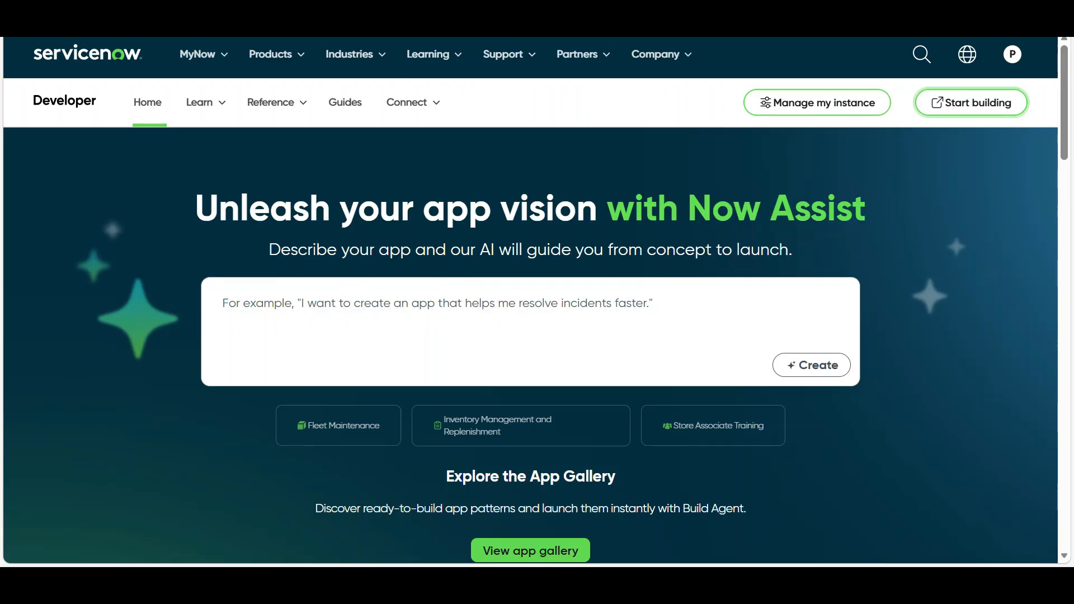
{"action": "key", "text": "alt+Tab"}
{"action": "key", "text": "alt+Tab"}
{"action": "key", "text": "alt+Tab"}
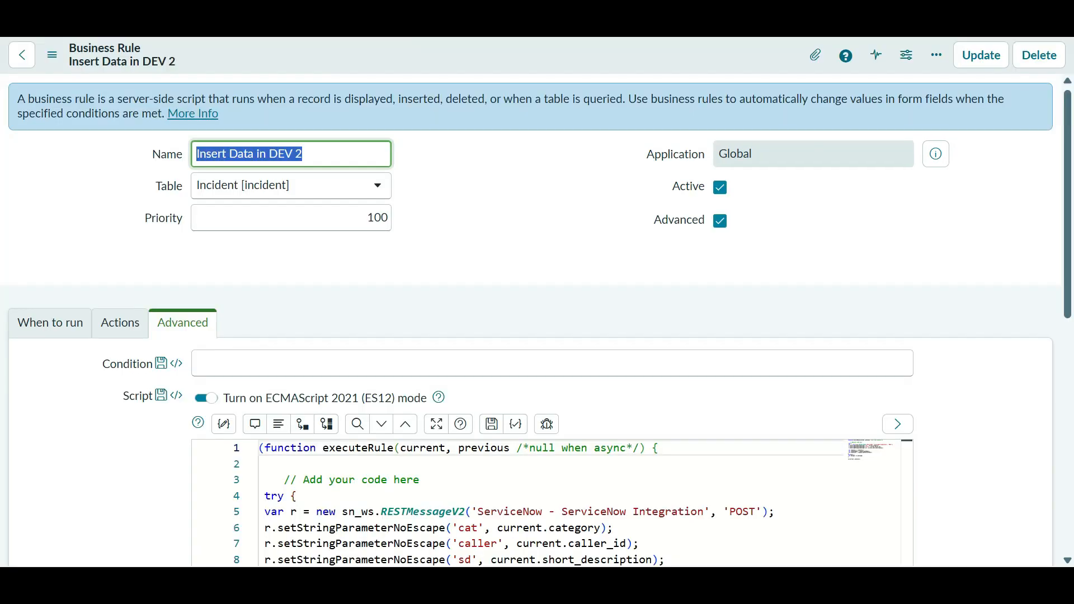
- Add gs.addInfoMessage('Record is Inserted in DEV 2'); on script line 17 and save the rule
{"action": "scroll", "coordinate": [554, 414], "scroll_direction": "down", "scroll_amount": 5}
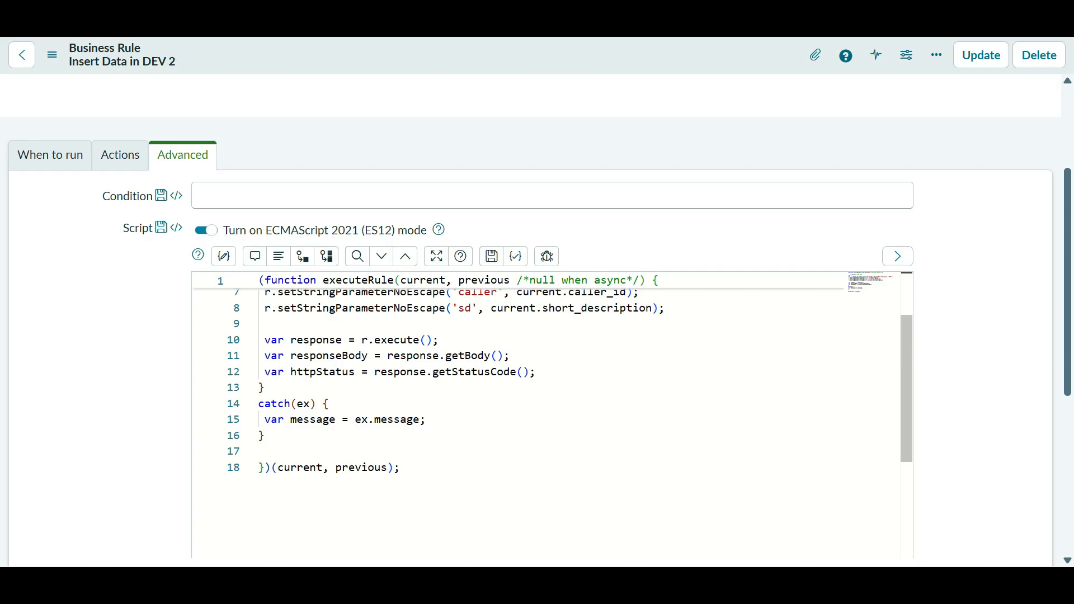
{"action": "scroll", "coordinate": [554, 403], "scroll_direction": "up", "scroll_amount": 1}
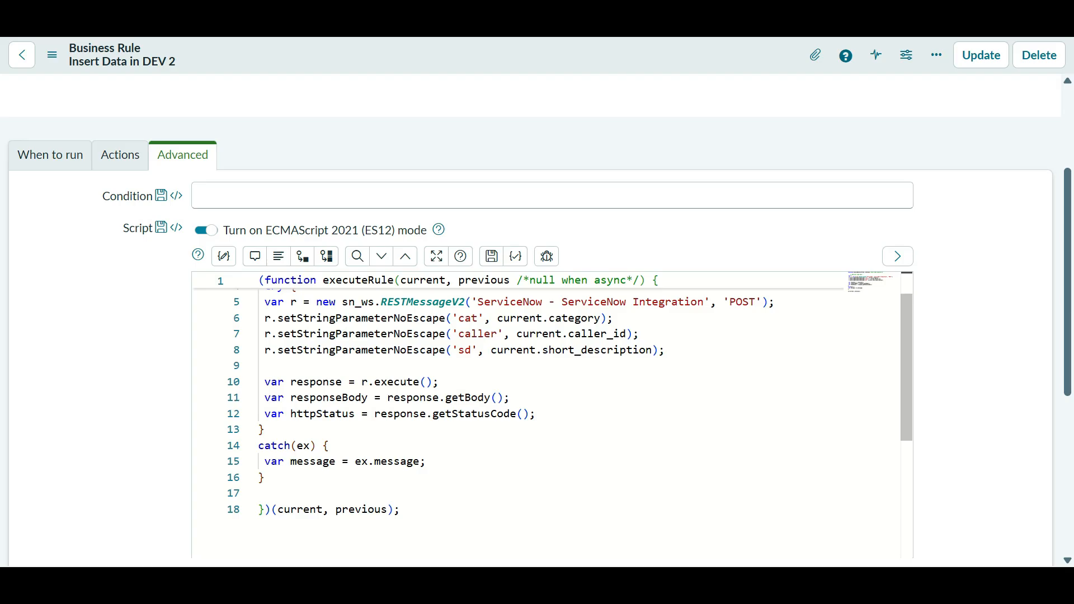
{"action": "left_click", "coordinate": [259, 494]}
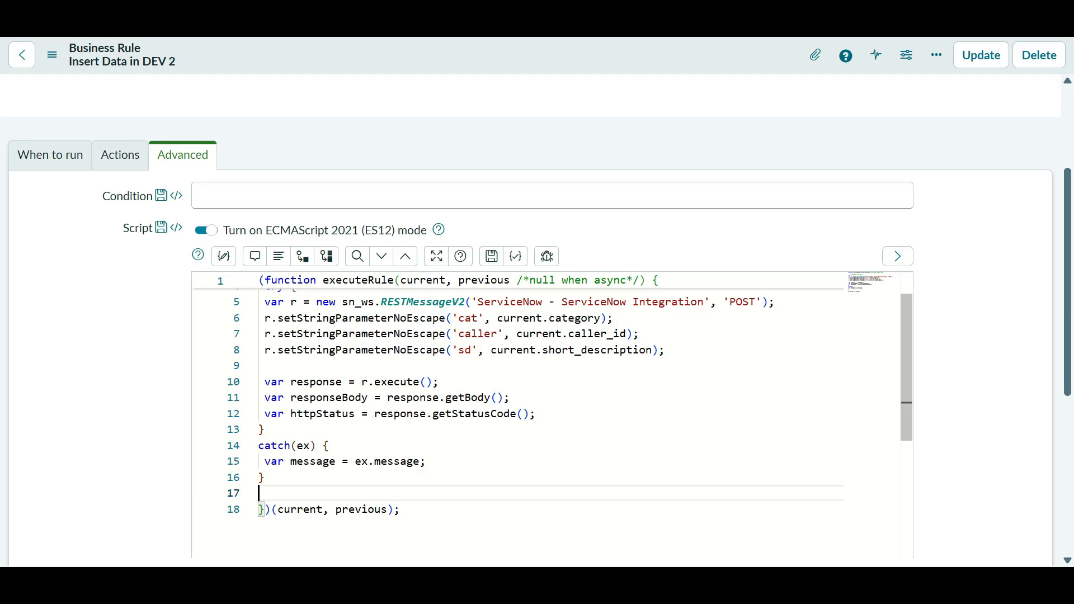
{"action": "type", "text": "gs.addInfo"}
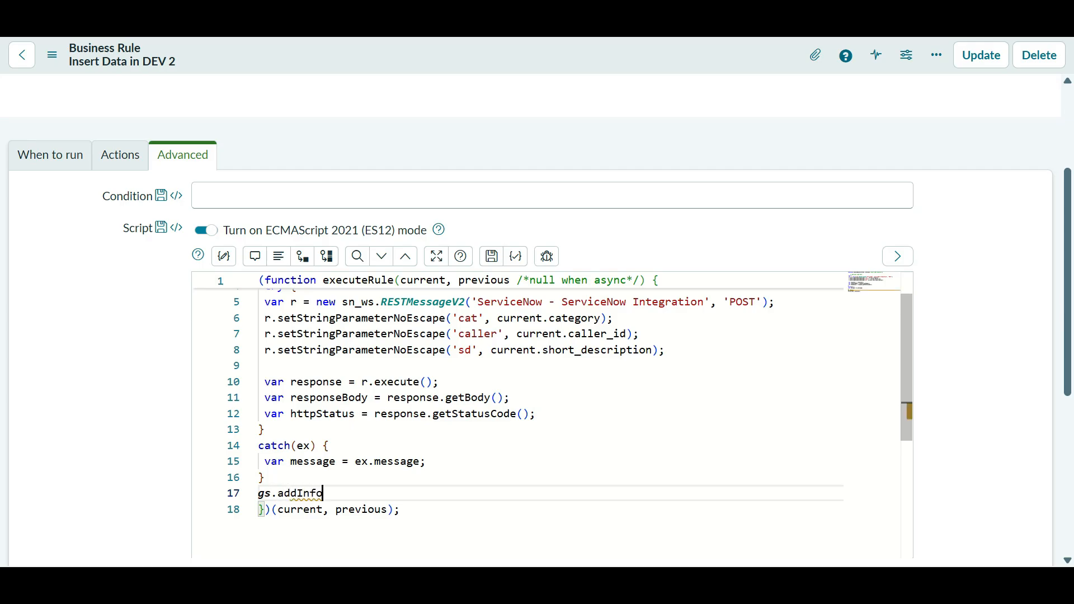
{"action": "type", "text": "Message();"}
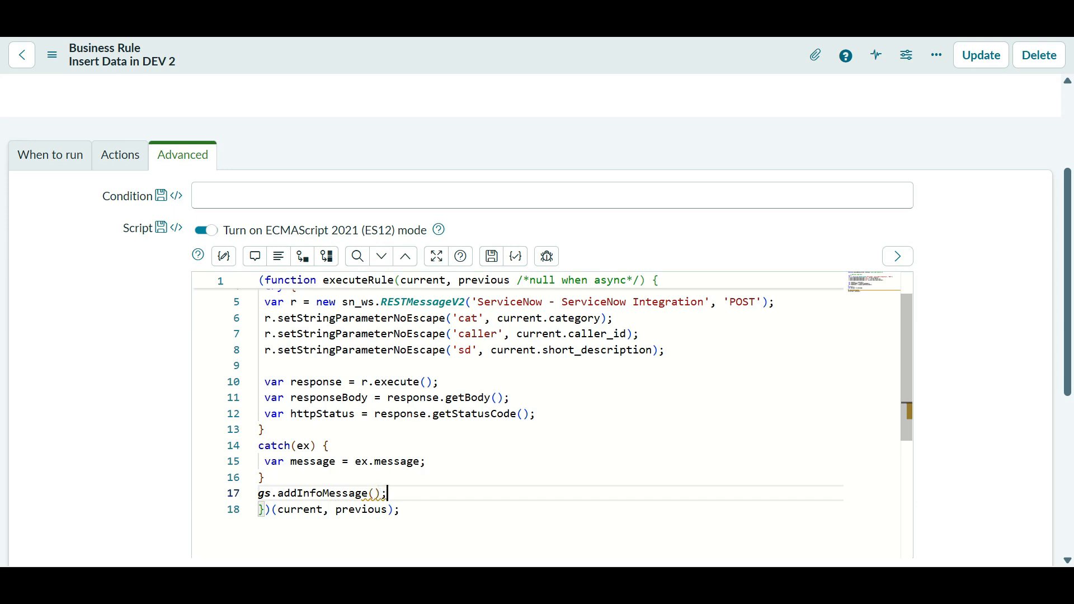
{"action": "key", "text": "Left"}
{"action": "key", "text": "Left"}
{"action": "type", "text": "'"}
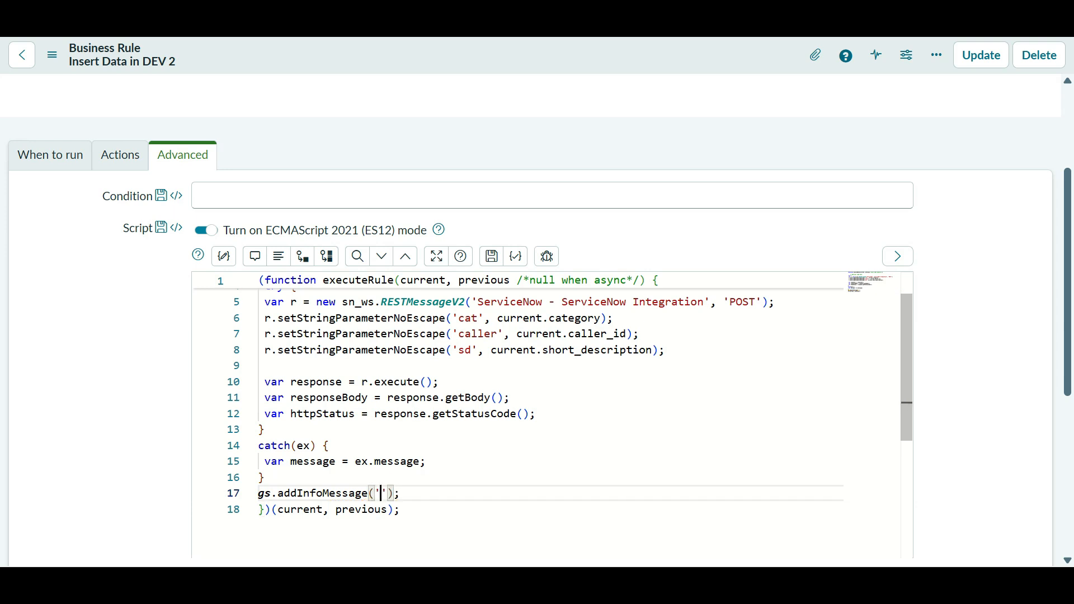
{"action": "type", "text": "Record in"}
{"action": "key", "text": "BackSpace"}
{"action": "key", "text": "BackSpace"}
{"action": "key", "text": "BackSpace"}
{"action": "type", "text": "is Insert"}
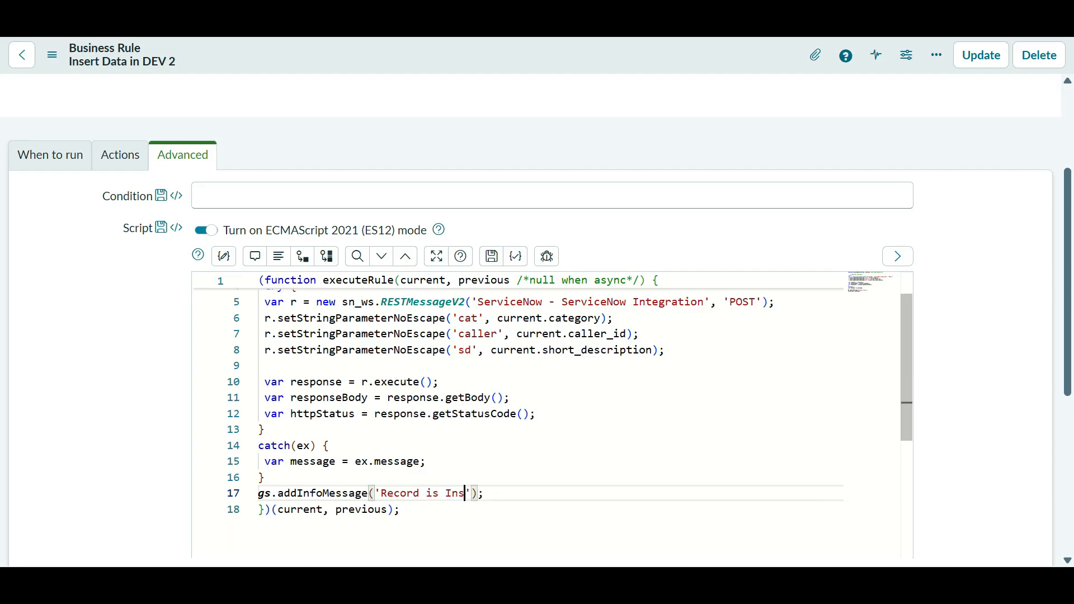
{"action": "type", "text": "ed in DE"}
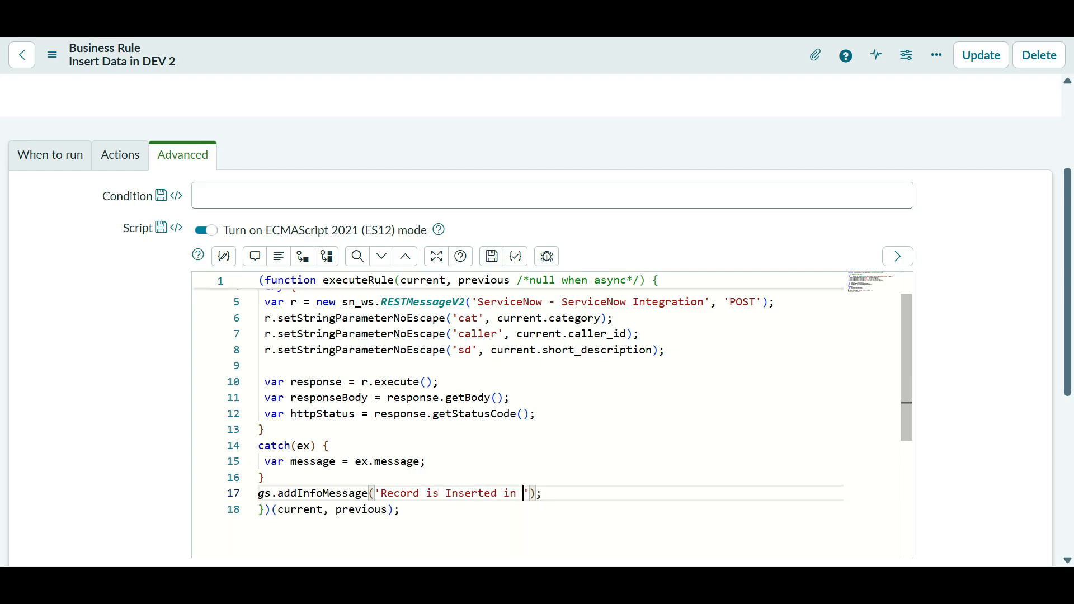
{"action": "type", "text": "V 2"}
{"action": "scroll", "coordinate": [518, 392], "scroll_direction": "down", "scroll_amount": 2}
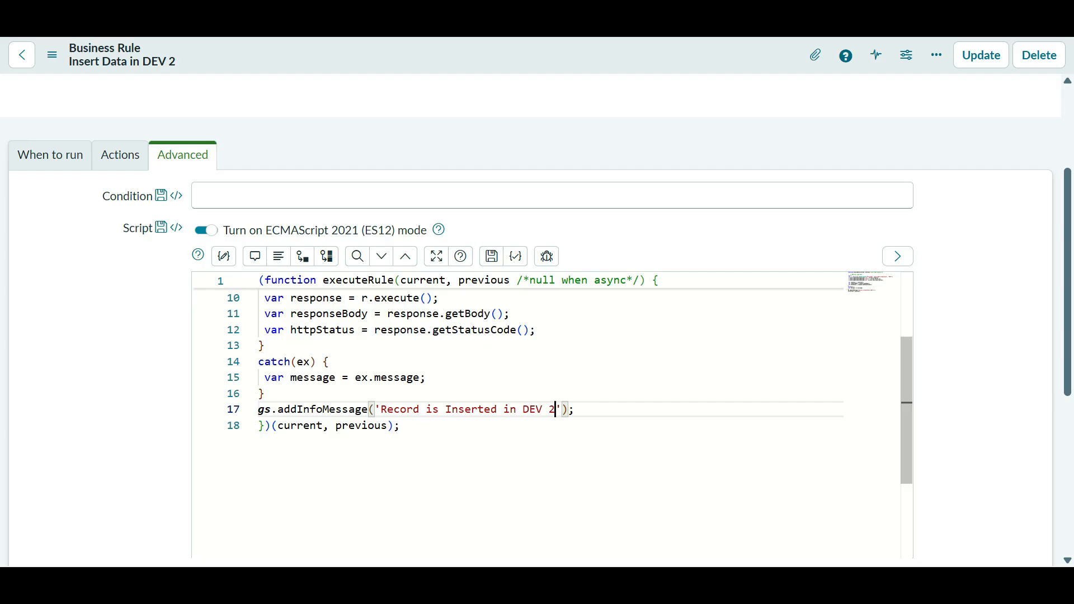
{"action": "left_click", "coordinate": [575, 409]}
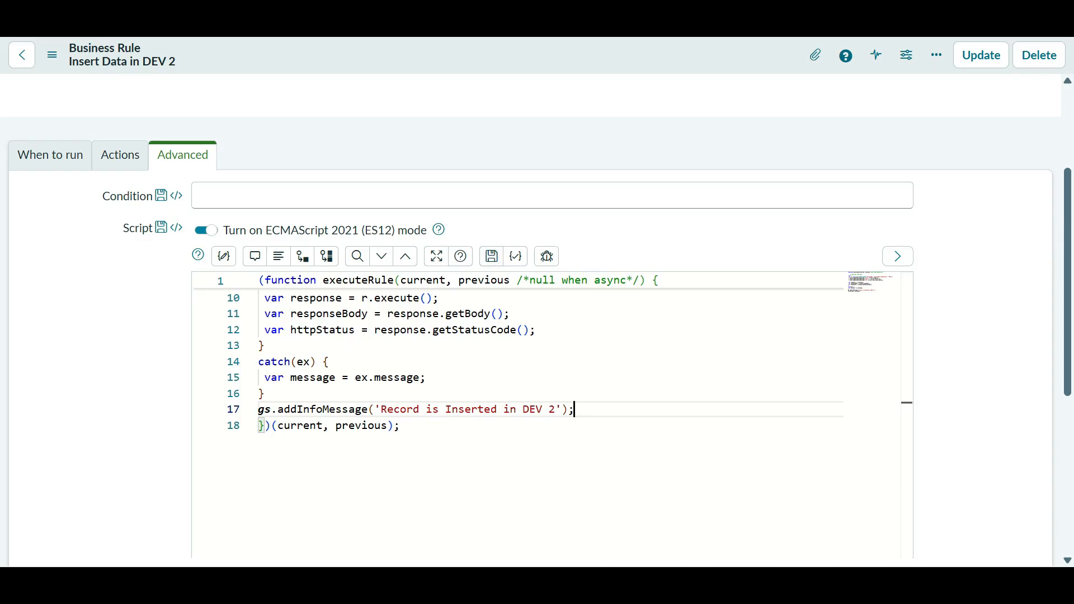
{"action": "right_click", "coordinate": [591, 55]}
{"action": "key", "text": "Return"}
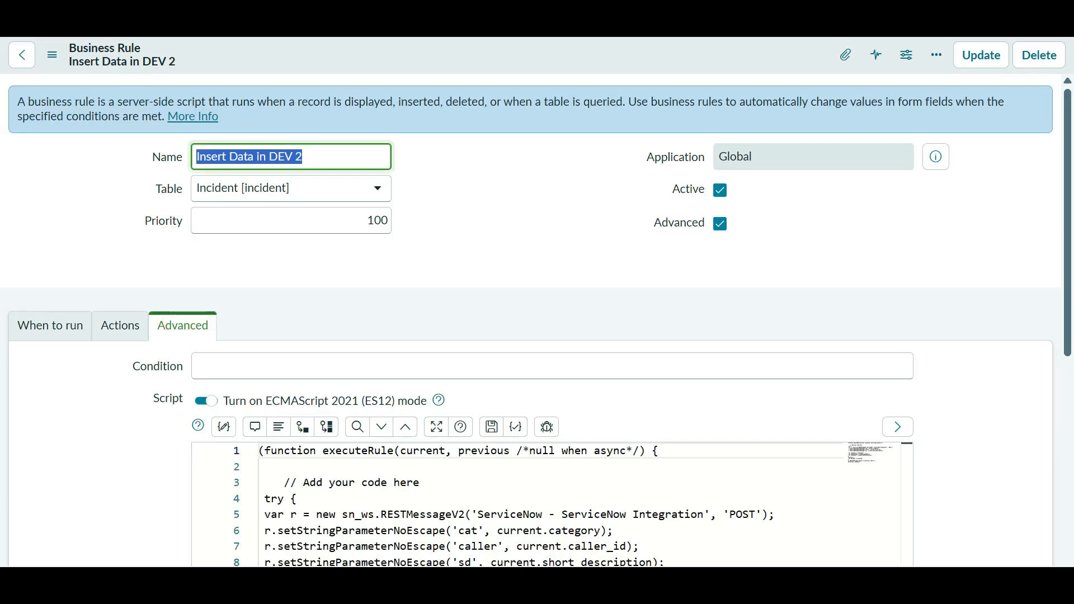
- Start a new incident with a caller from the lookup and short description 'iuyjtfrwertucfr2qwd'
{"action": "scroll", "coordinate": [551, 416], "scroll_direction": "down", "scroll_amount": 3}
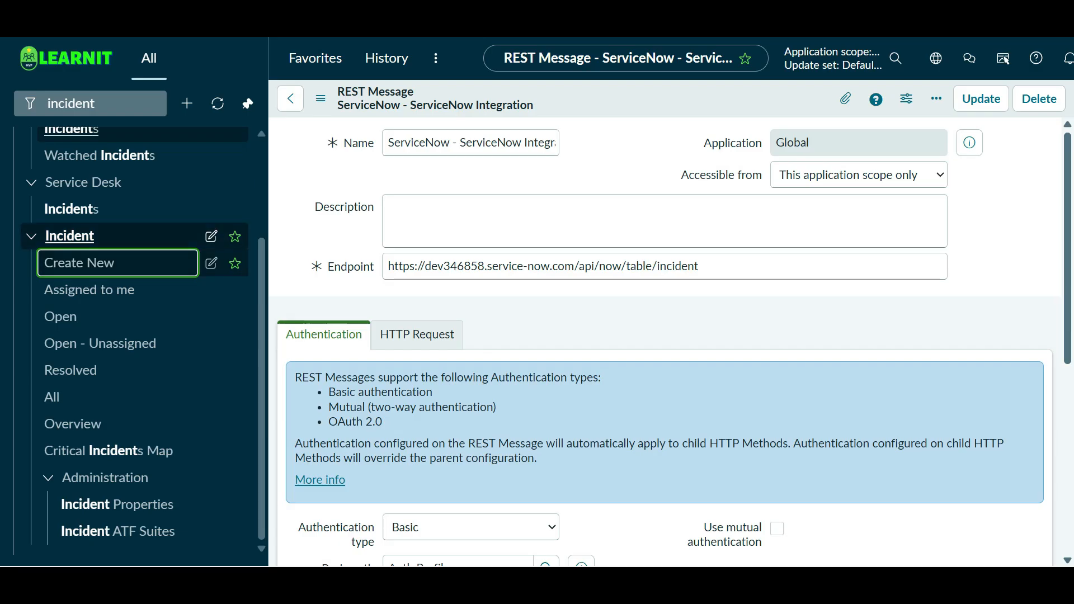
{"action": "left_click", "coordinate": [78, 263], "text": "ctrl"}
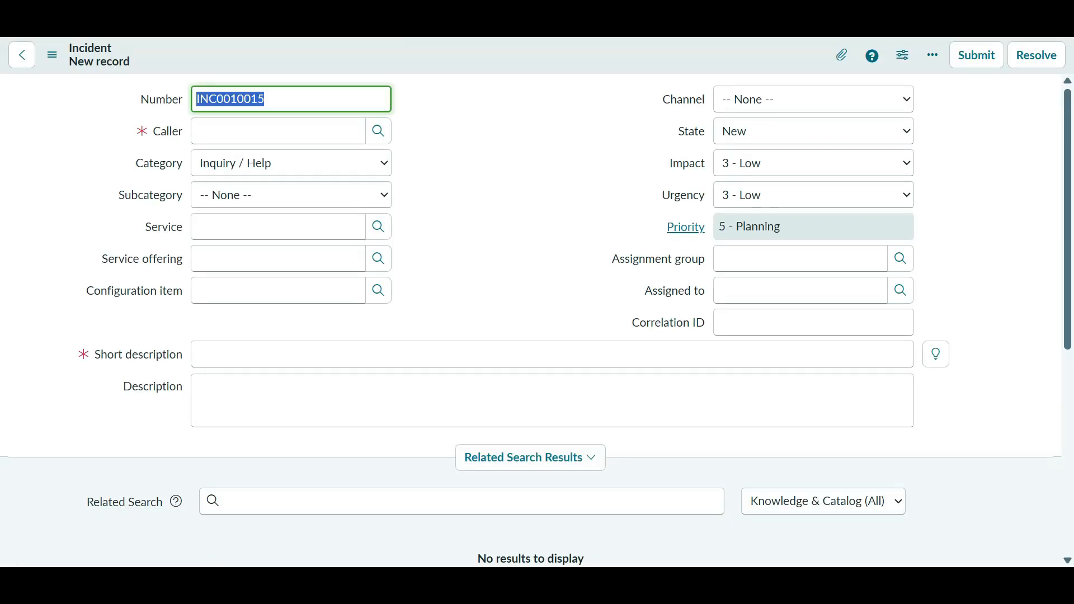
{"action": "left_click", "coordinate": [279, 131]}
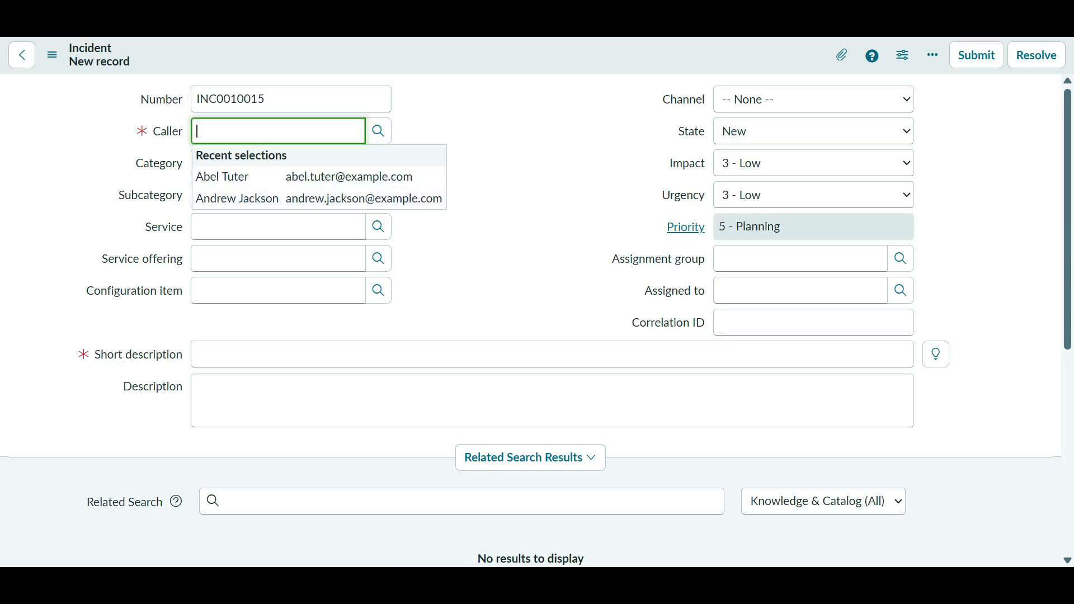
{"action": "left_click", "coordinate": [379, 131]}
{"action": "scroll", "coordinate": [168, 364], "scroll_direction": "down", "scroll_amount": 3}
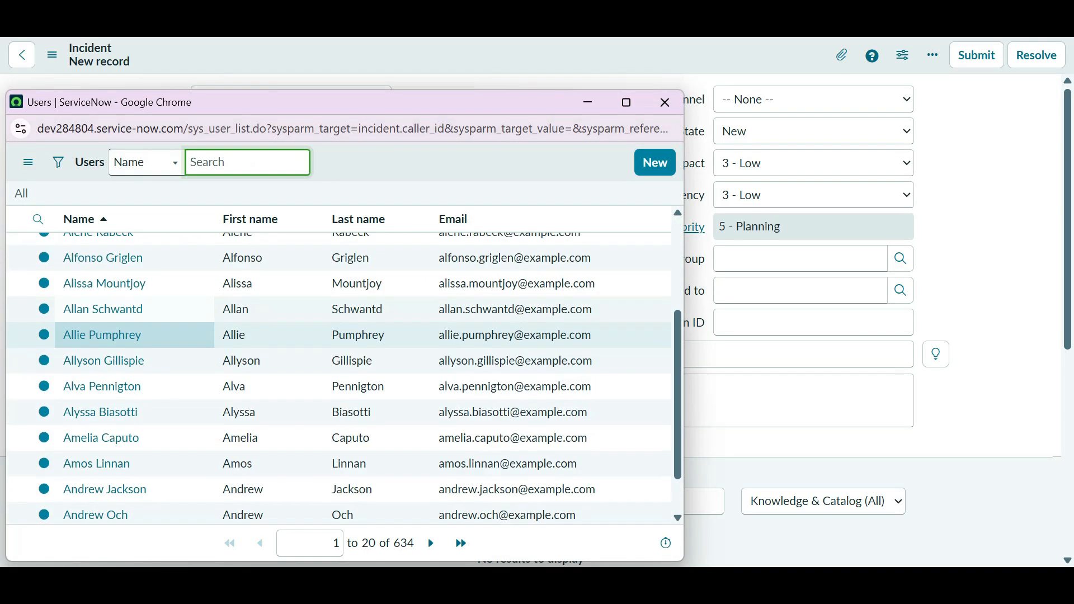
{"action": "left_click", "coordinate": [96, 464]}
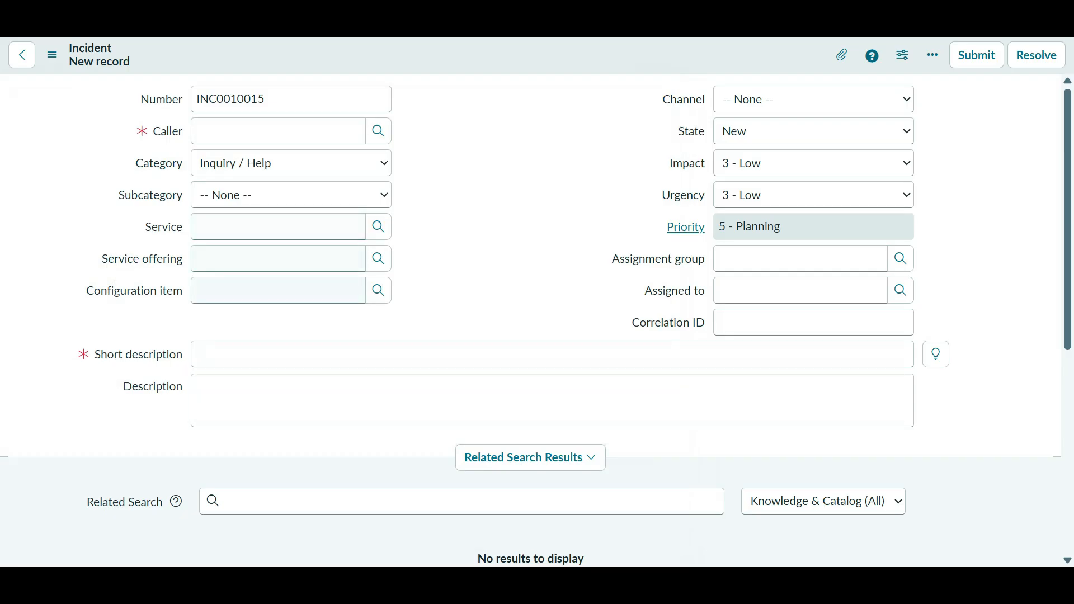
{"action": "left_click", "coordinate": [268, 354]}
{"action": "type", "text": "iuyjtfrwertucfr2qwd"}
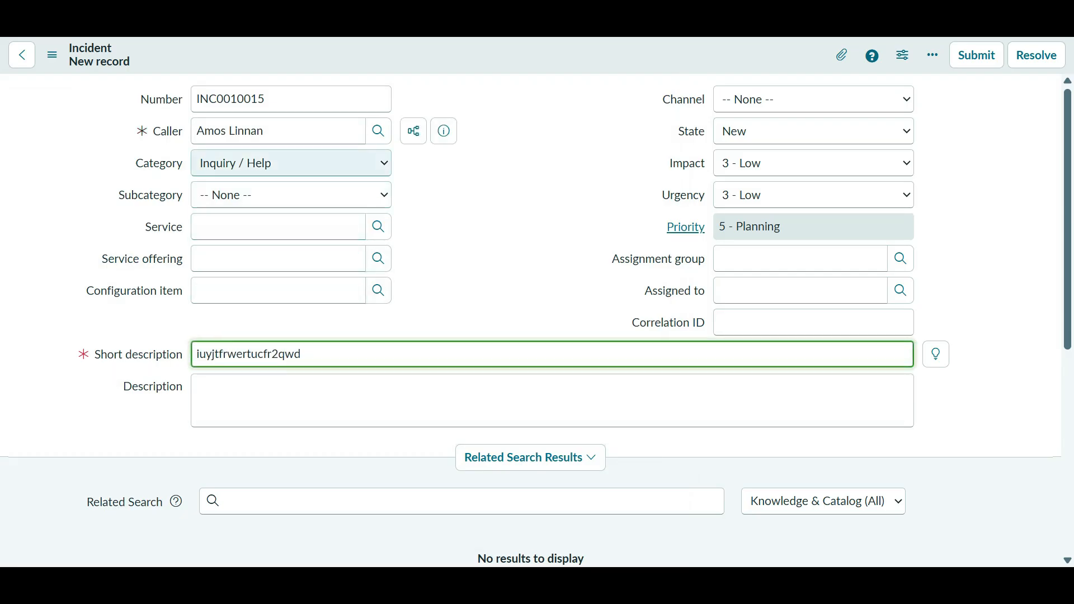
{"action": "left_click", "coordinate": [971, 173]}
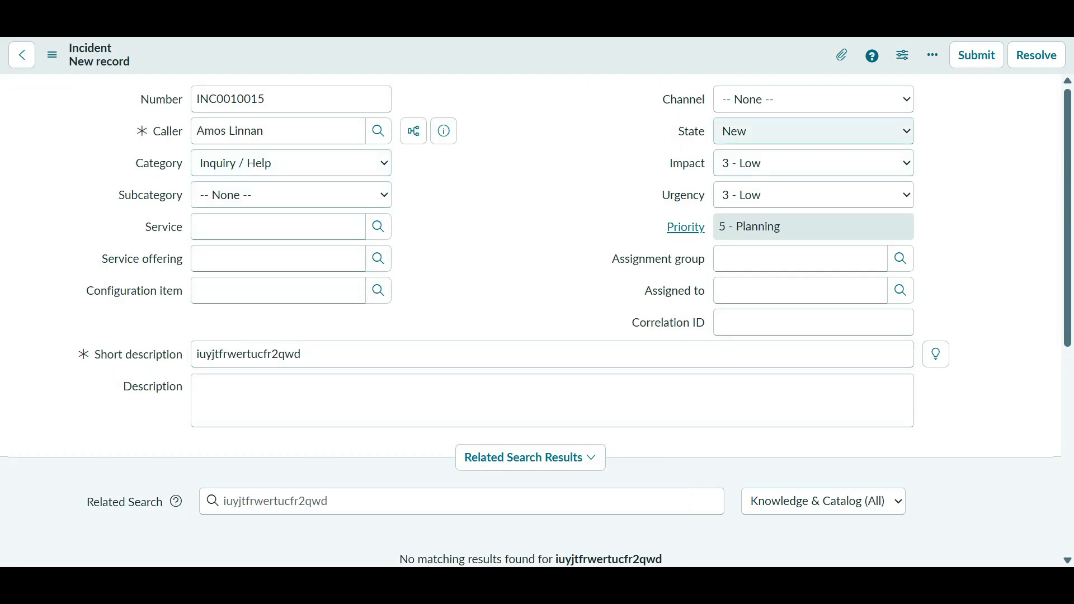
- Save the new incident as INC0010015 and reload its form
{"action": "right_click", "coordinate": [689, 57]}
{"action": "left_click", "coordinate": [722, 70]}
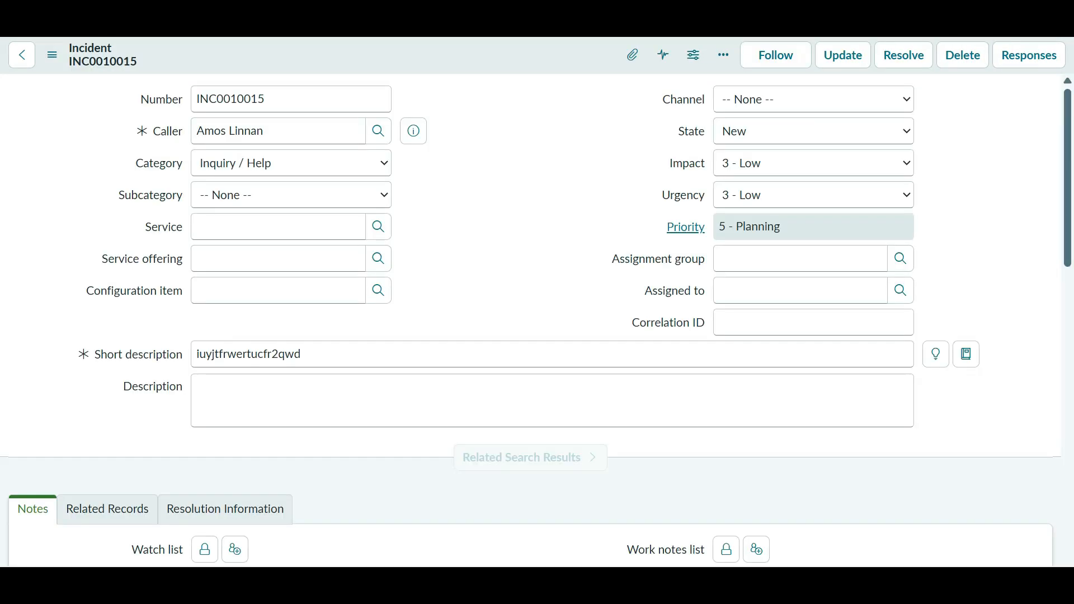
{"action": "right_click", "coordinate": [413, 56]}
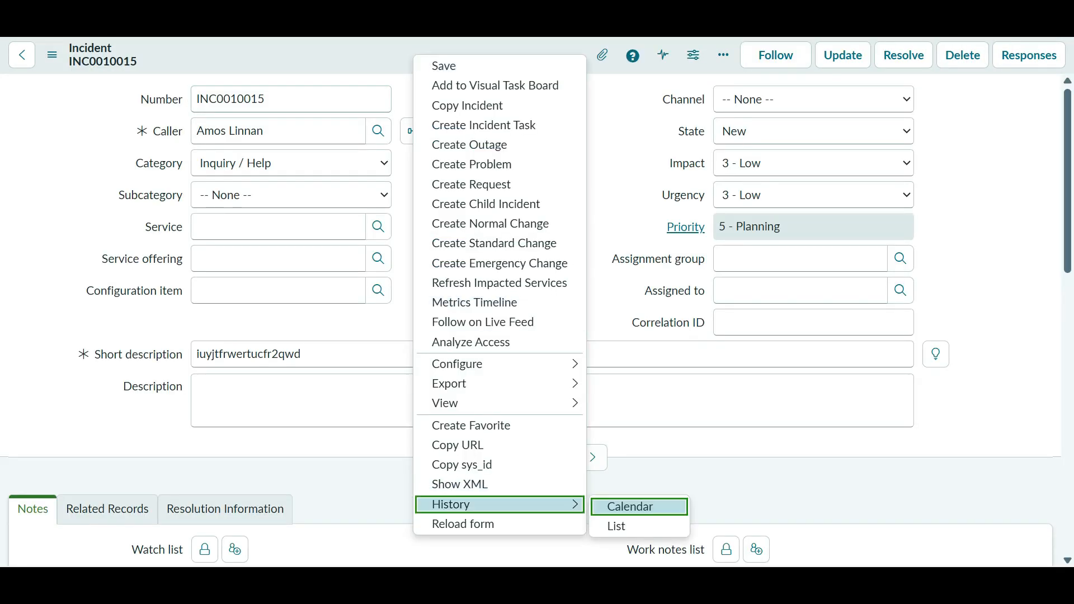
{"action": "left_click", "coordinate": [475, 524]}
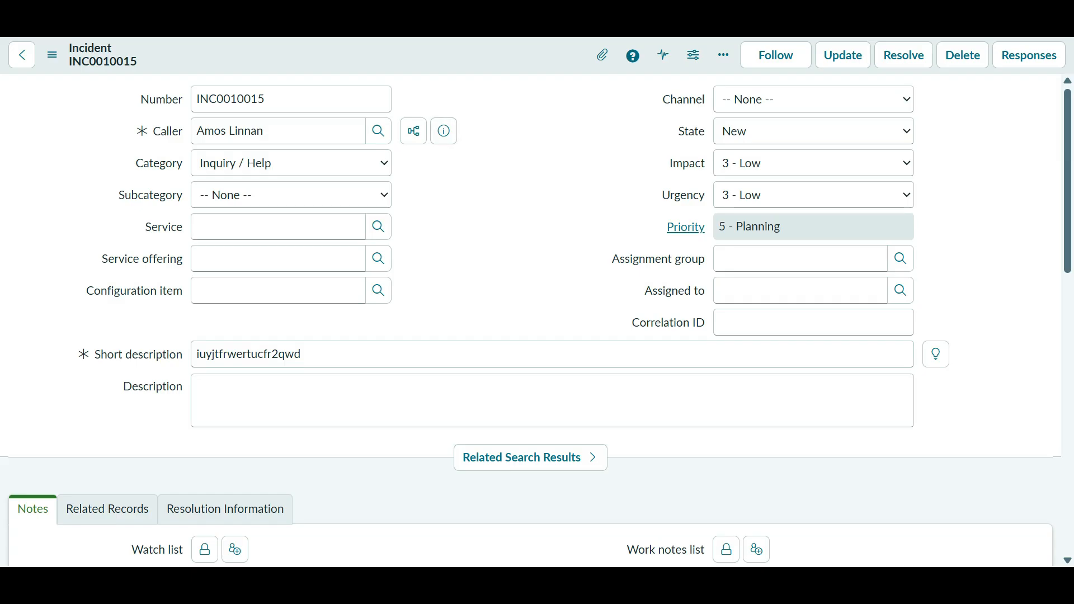
{"action": "right_click", "coordinate": [474, 62]}
{"action": "key", "text": "Return"}
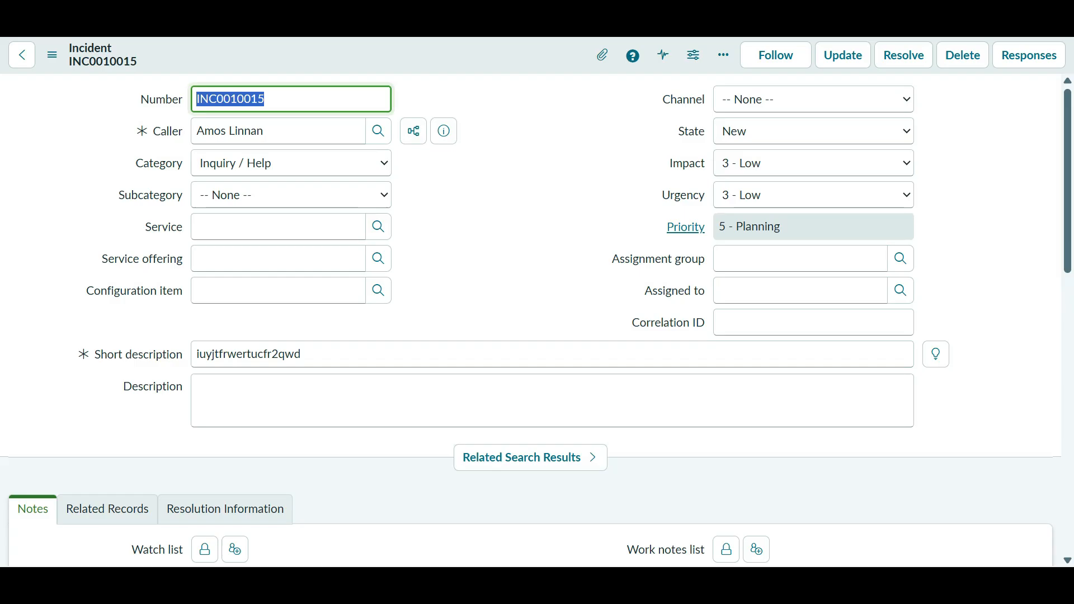
- Go back to the Insert Data in DEV 2 business rule and scroll its script to the top
{"action": "left_click", "coordinate": [588, 23]}
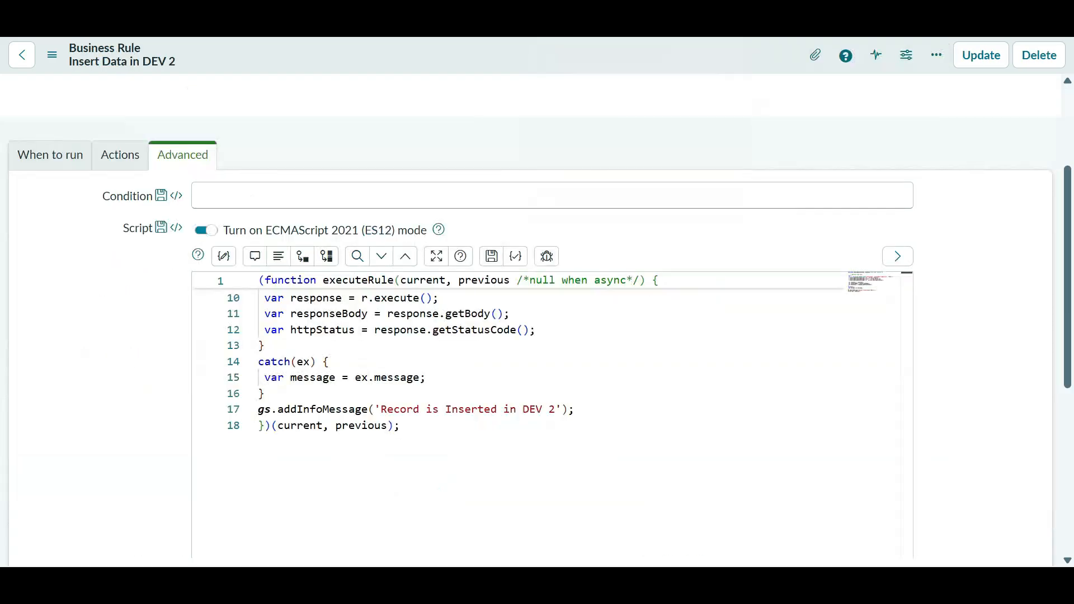
{"action": "scroll", "coordinate": [546, 415], "scroll_direction": "up", "scroll_amount": 3}
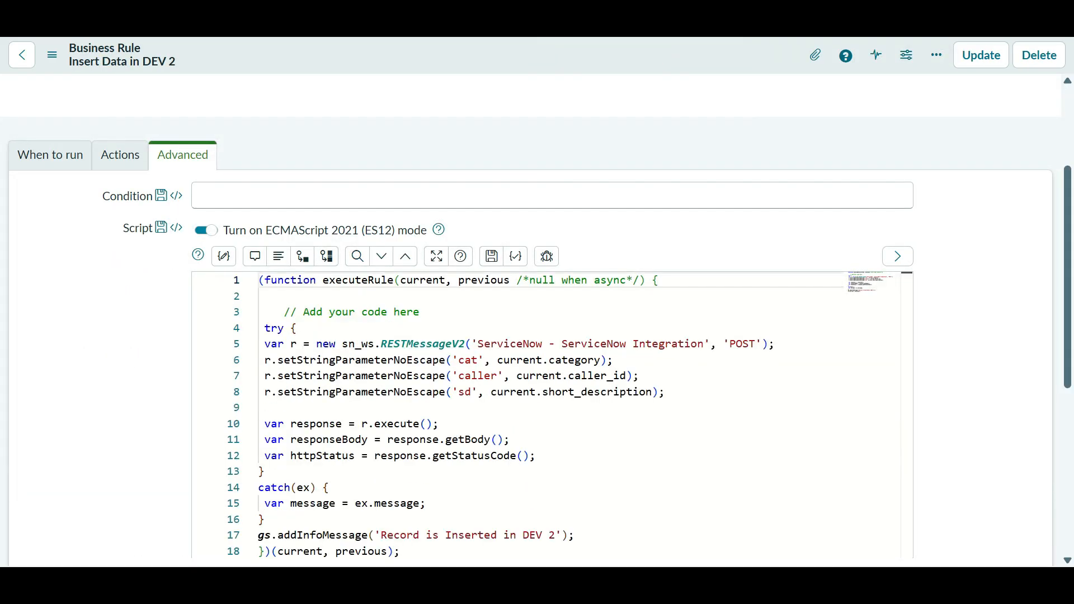
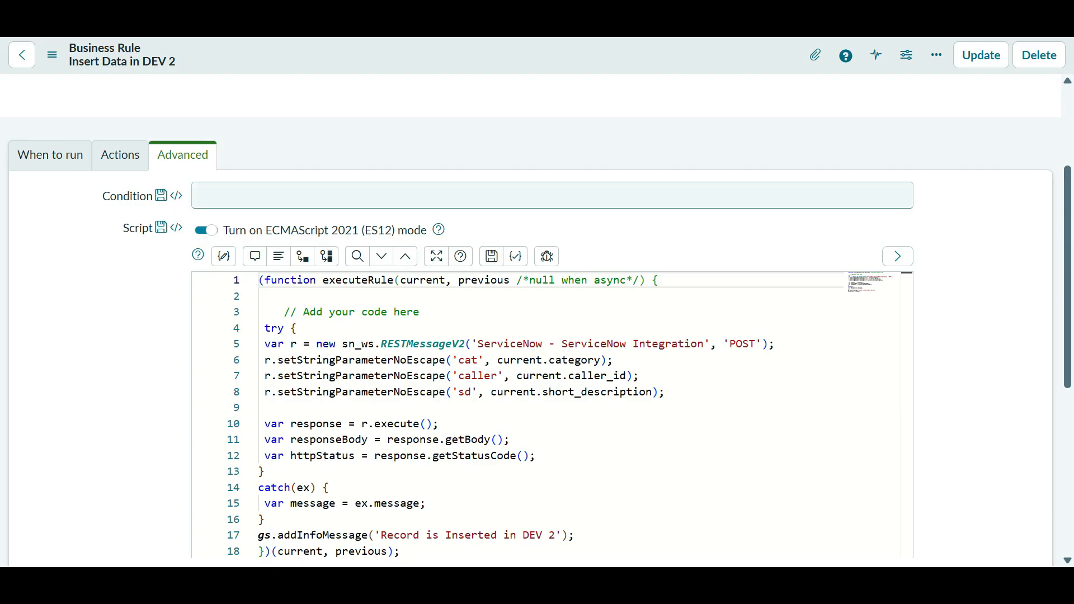
- Review the rule's When to run and Actions settings, then mark the info message on script line 17
{"action": "left_click", "coordinate": [50, 155]}
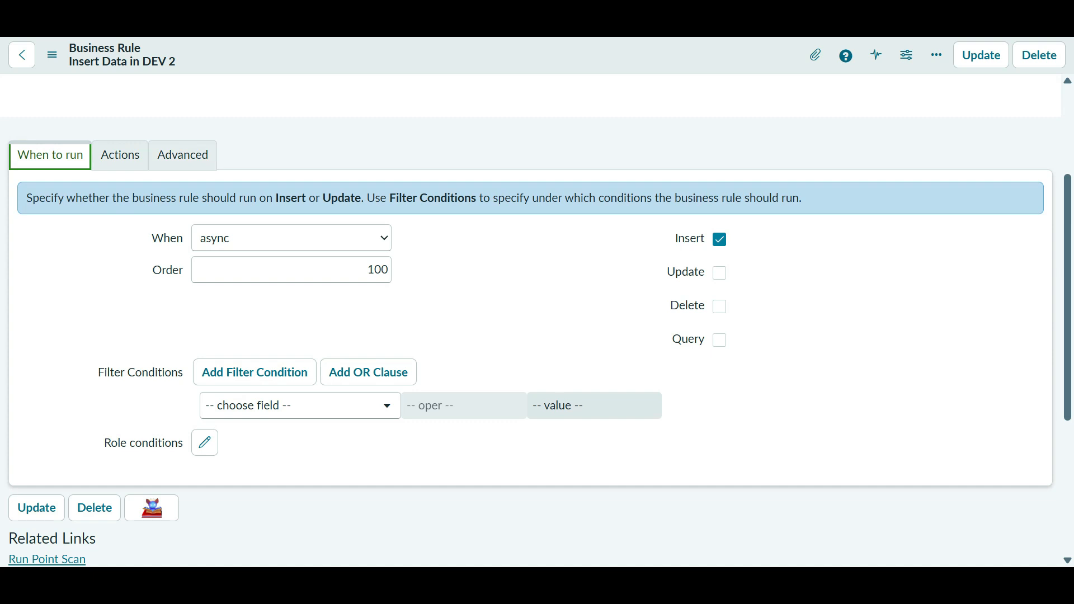
{"action": "left_click", "coordinate": [120, 155]}
{"action": "left_click", "coordinate": [183, 155]}
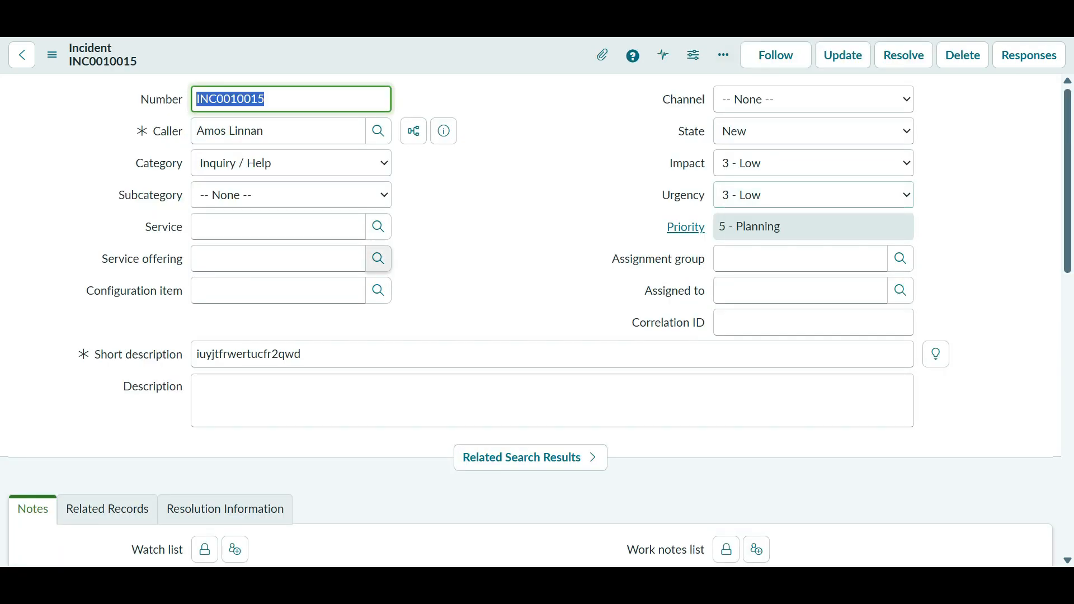
{"action": "scroll", "coordinate": [536, 320], "scroll_direction": "down", "scroll_amount": 5}
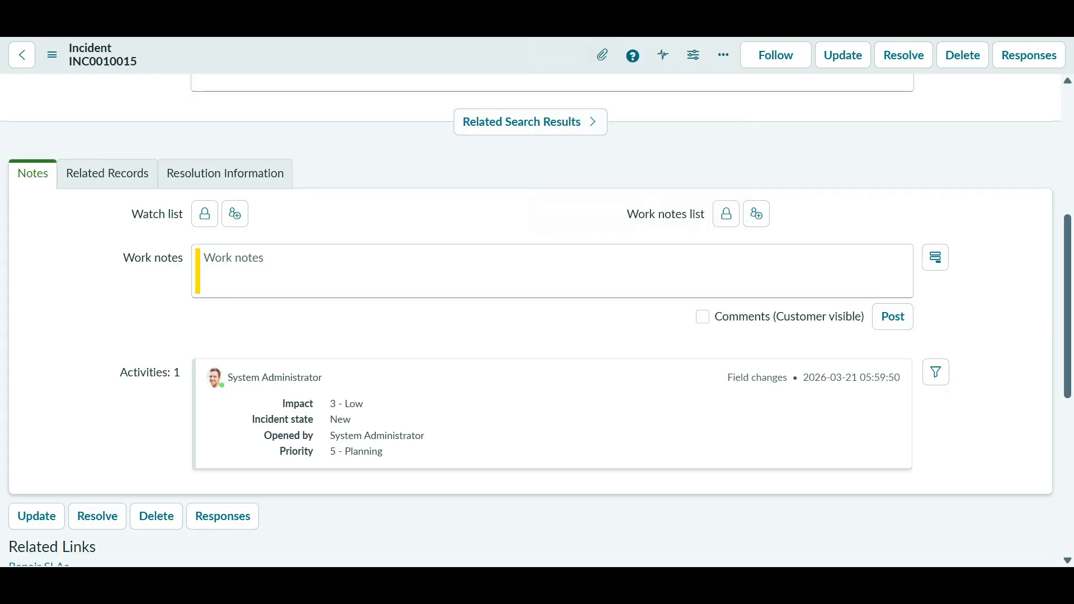
{"action": "scroll", "coordinate": [536, 321], "scroll_direction": "up", "scroll_amount": 5}
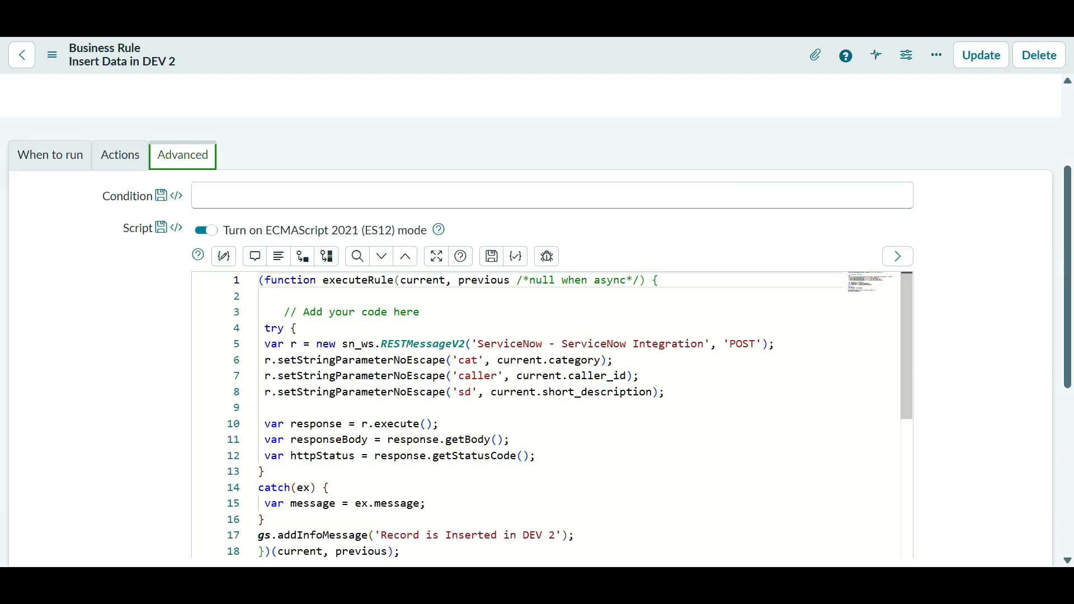
{"action": "scroll", "coordinate": [536, 321], "scroll_direction": "down", "scroll_amount": 5}
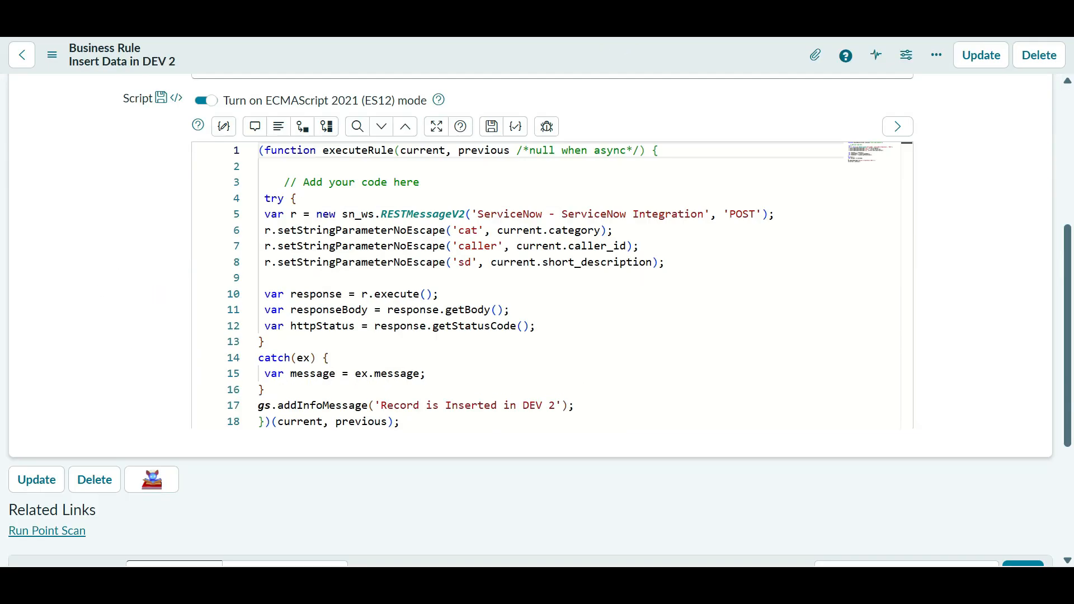
{"action": "scroll", "coordinate": [536, 320], "scroll_direction": "up", "scroll_amount": 3}
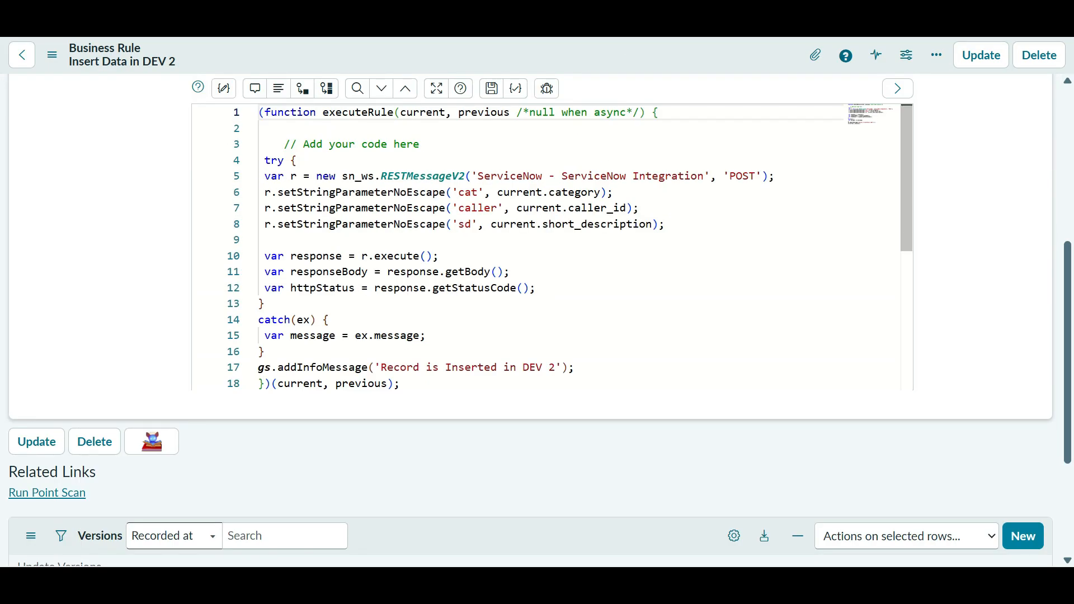
{"action": "left_click_drag", "start_coordinate": [575, 367], "coordinate": [259, 368]}
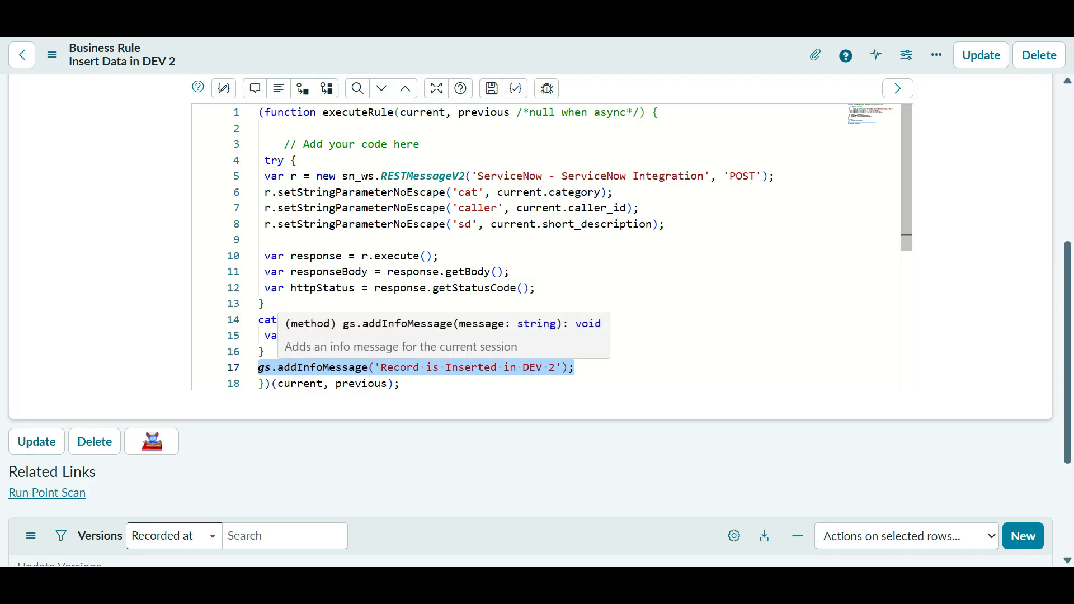
- Recheck the run timing and select the addInfoMessage method name on line 17
{"action": "scroll", "coordinate": [322, 367], "scroll_direction": "up", "scroll_amount": 6}
{"action": "left_click", "coordinate": [50, 324]}
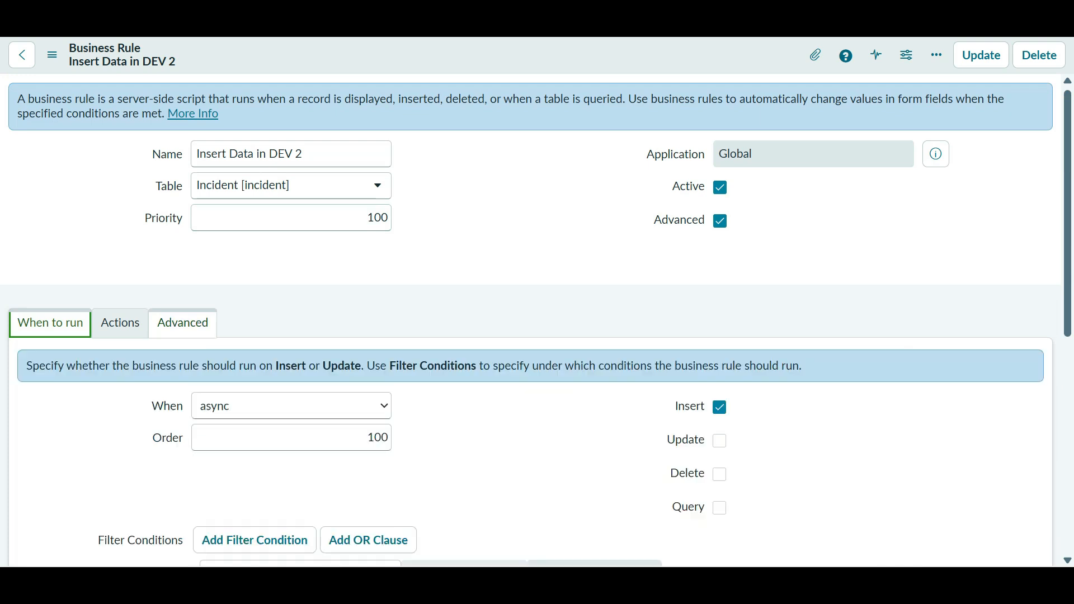
{"action": "left_click", "coordinate": [182, 324]}
{"action": "scroll", "coordinate": [182, 323], "scroll_direction": "down", "scroll_amount": 6}
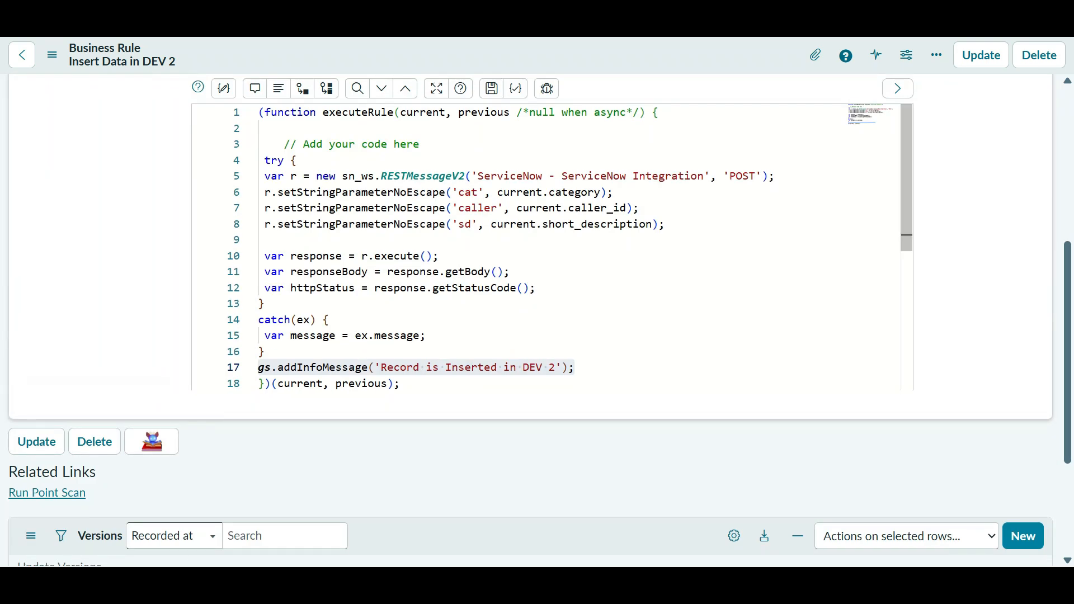
{"action": "left_click_drag", "start_coordinate": [578, 368], "coordinate": [336, 367]}
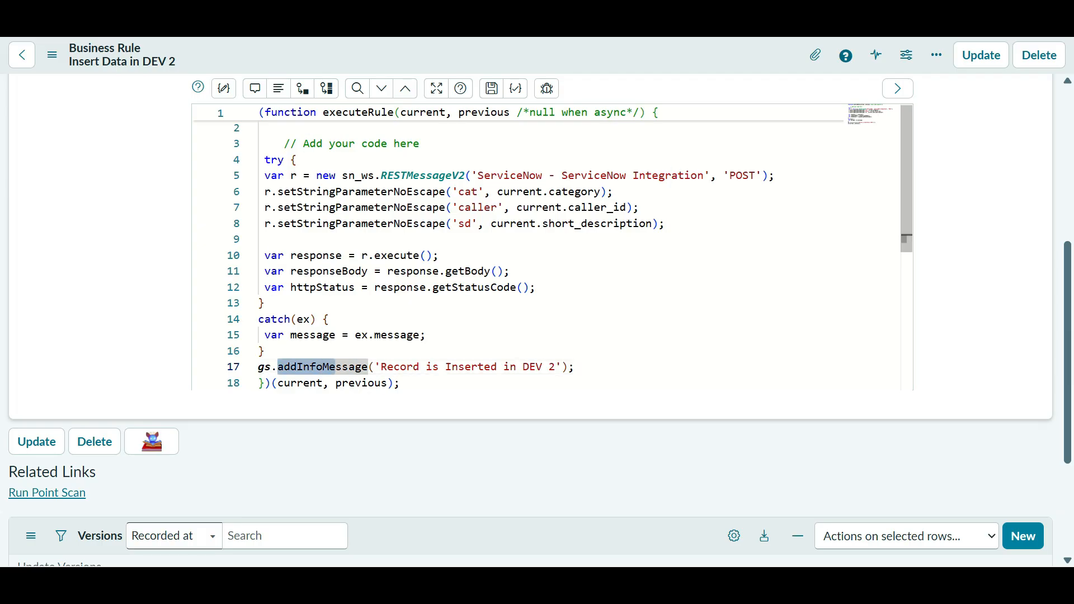
- Replace addInfoMessage with gs.log on line 17 and save the business rule
{"action": "key", "text": "Delete"}
{"action": "key", "text": "Delete"}
{"action": "key", "text": "Delete"}
{"action": "key", "text": "Delete"}
{"action": "key", "text": "Delete"}
{"action": "key", "text": "Delete"}
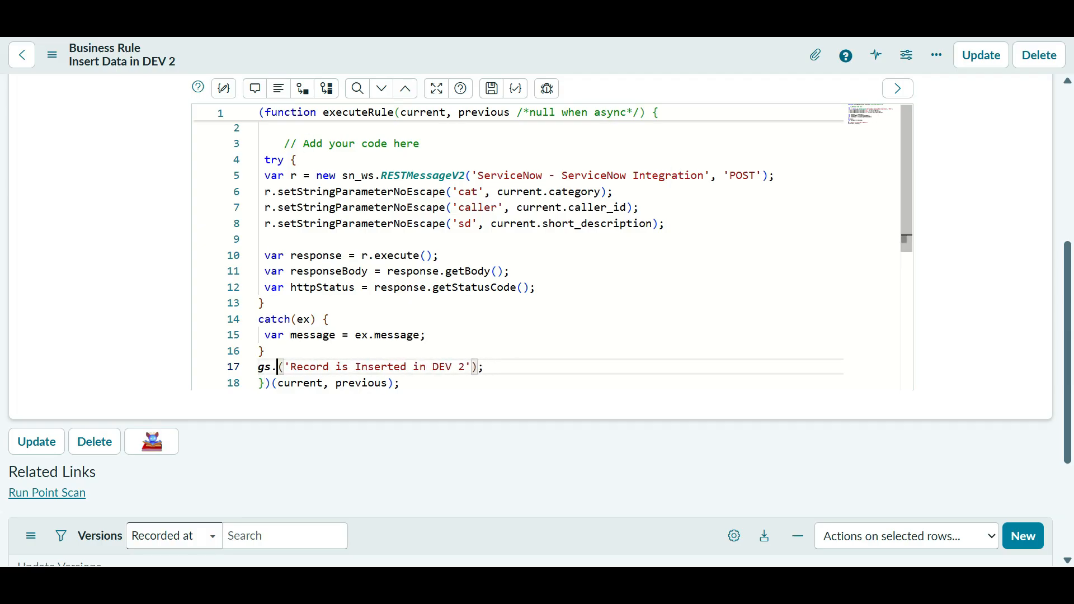
{"action": "key", "text": "BackSpace"}
{"action": "type", "text": ".lo"}
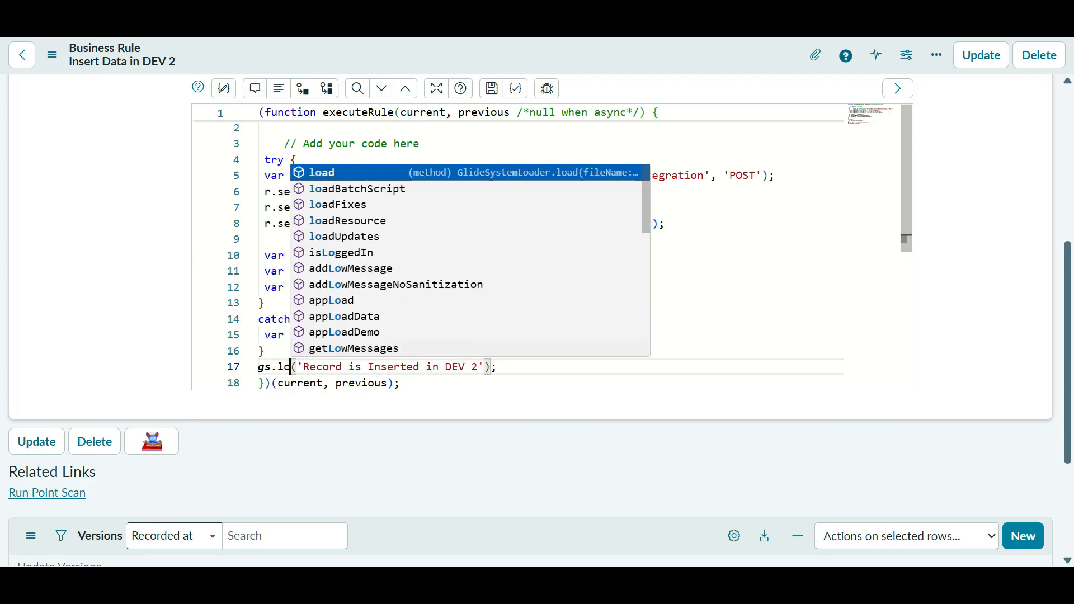
{"action": "type", "text": "g"}
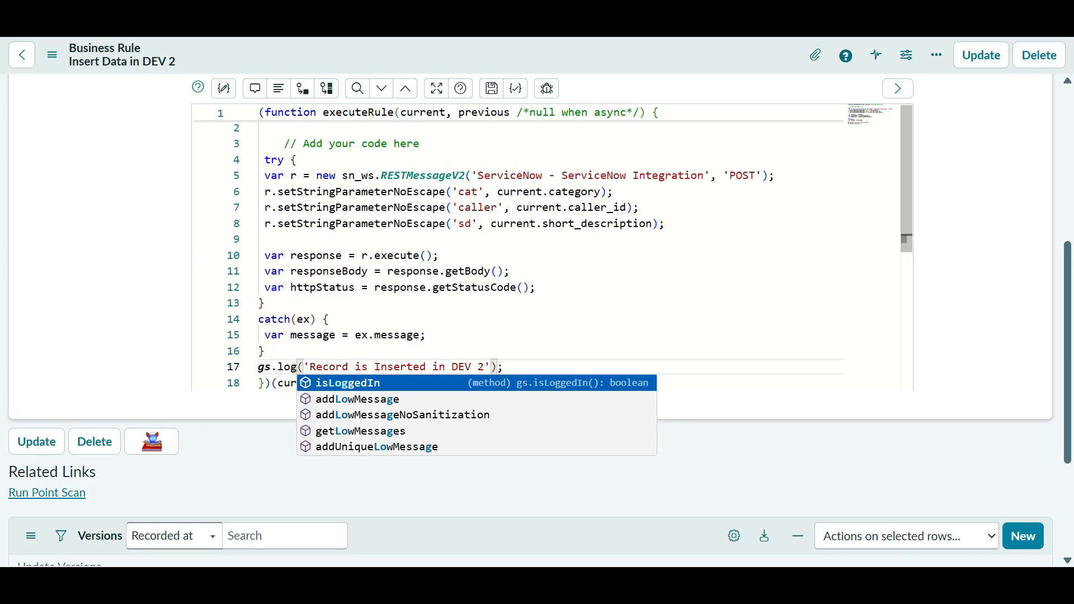
{"action": "key", "text": "Return"}
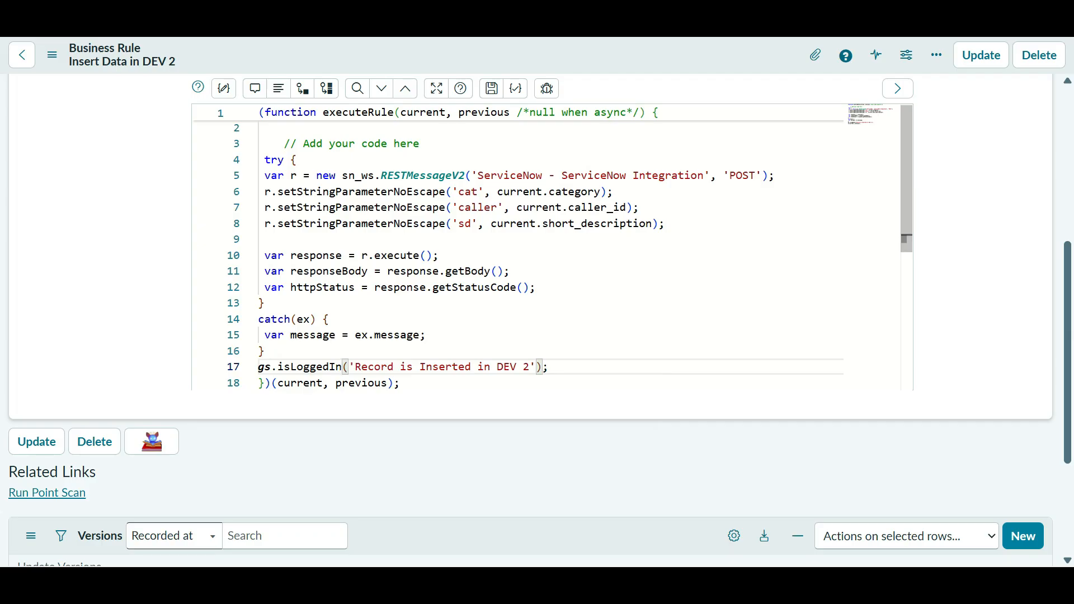
{"action": "key", "text": "BackSpace"}
{"action": "key", "text": "BackSpace"}
{"action": "key", "text": "BackSpace"}
{"action": "key", "text": "BackSpace"}
{"action": "key", "text": "BackSpace"}
{"action": "key", "text": "BackSpace"}
{"action": "key", "text": "BackSpace"}
{"action": "key", "text": "BackSpace"}
{"action": "key", "text": "BackSpace"}
{"action": "key", "text": "BackSpace"}
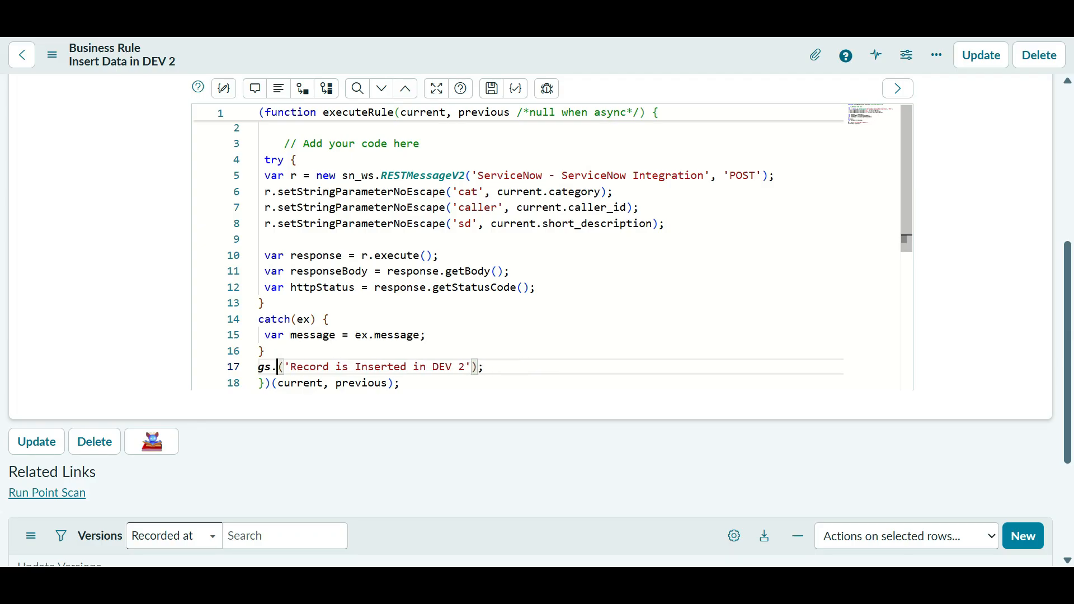
{"action": "type", "text": "log"}
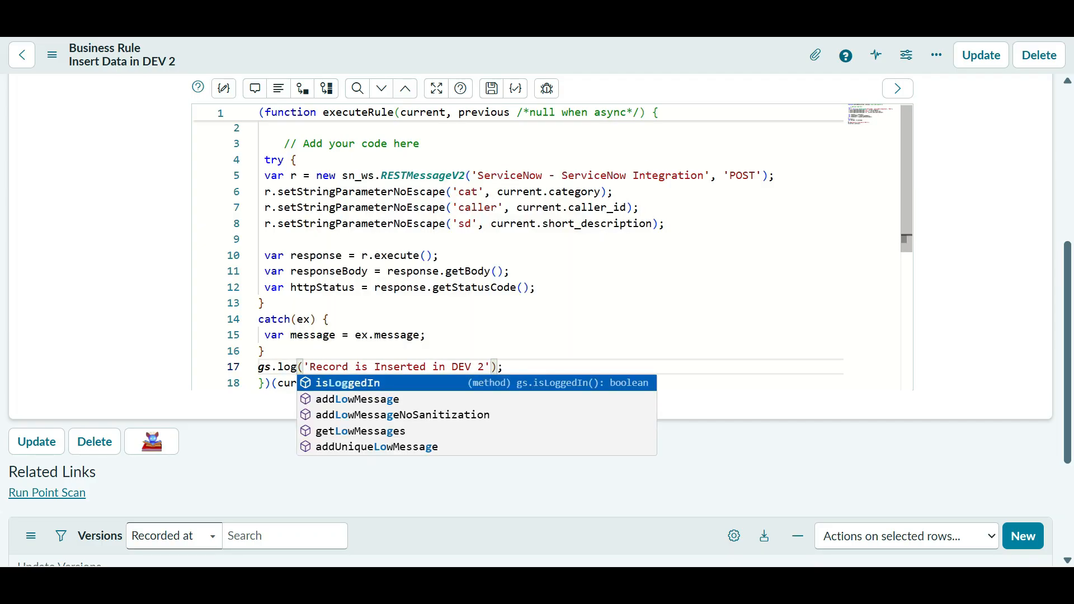
{"action": "key", "text": "Escape"}
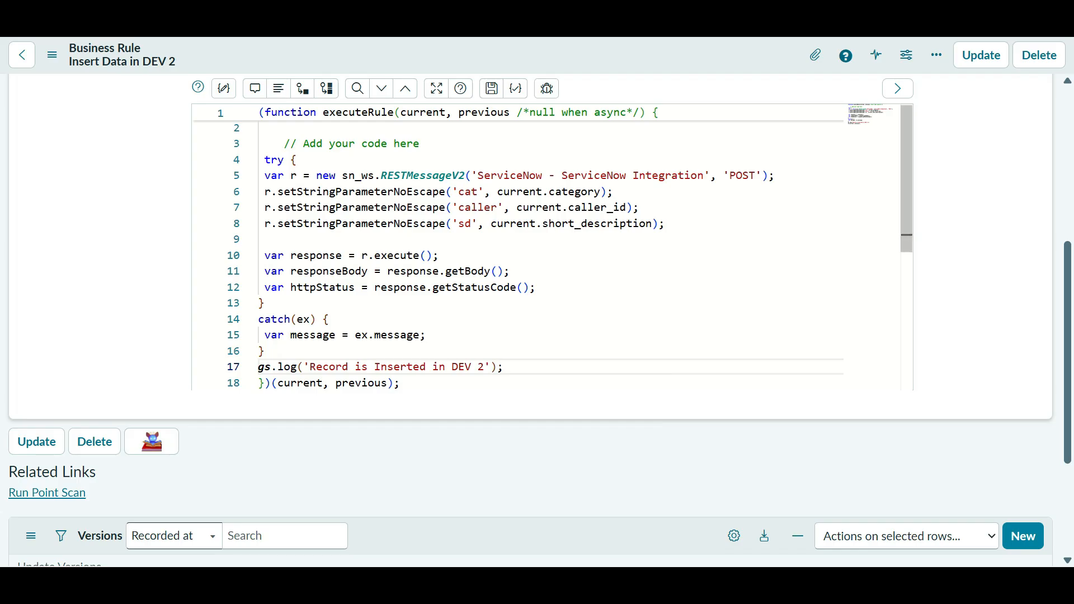
{"action": "right_click", "coordinate": [554, 55]}
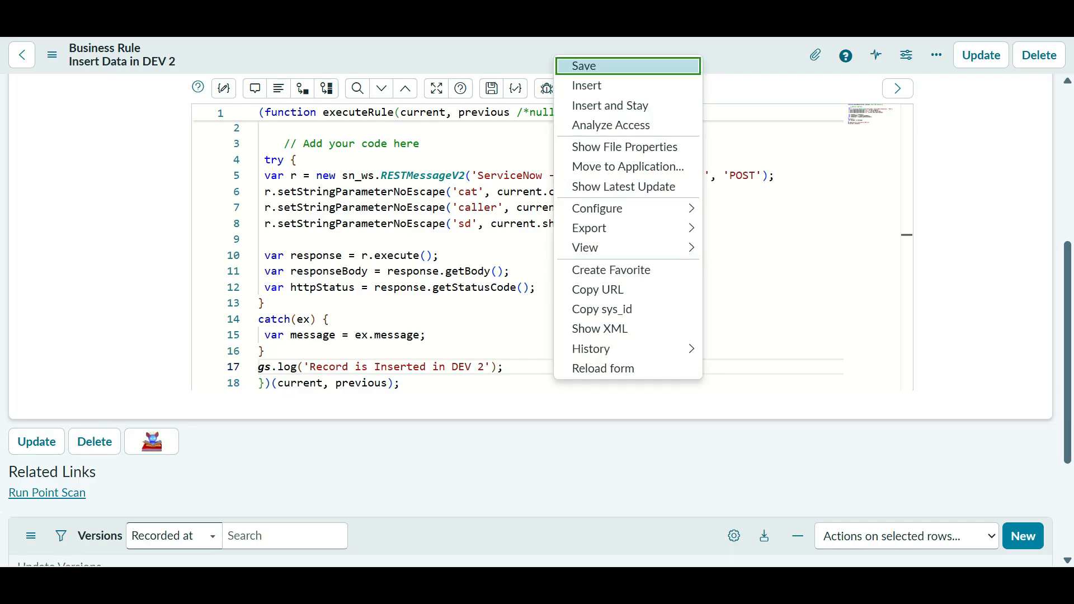
{"action": "left_click", "coordinate": [578, 66]}
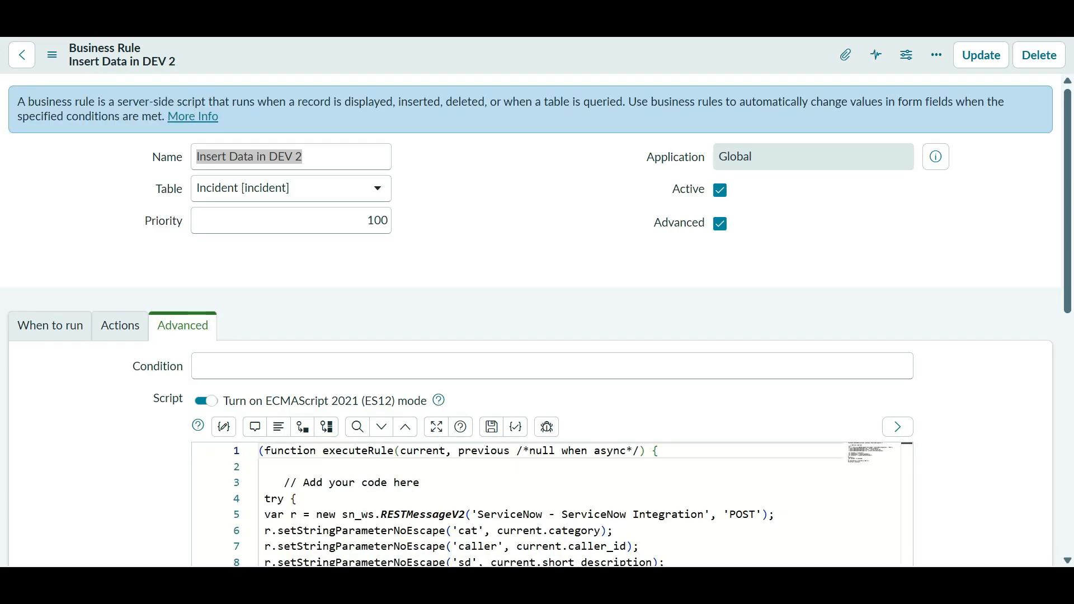
- Select the 'Record is Inserted in DEV 2' log text and save the rule again
{"action": "scroll", "coordinate": [531, 320], "scroll_direction": "down", "scroll_amount": 5}
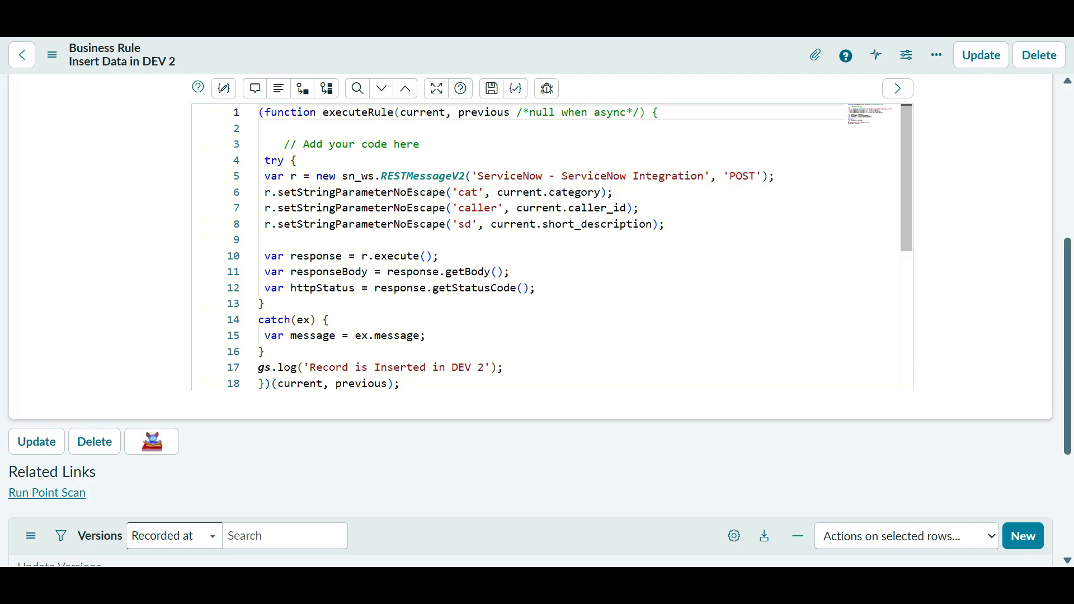
{"action": "left_click", "coordinate": [504, 367]}
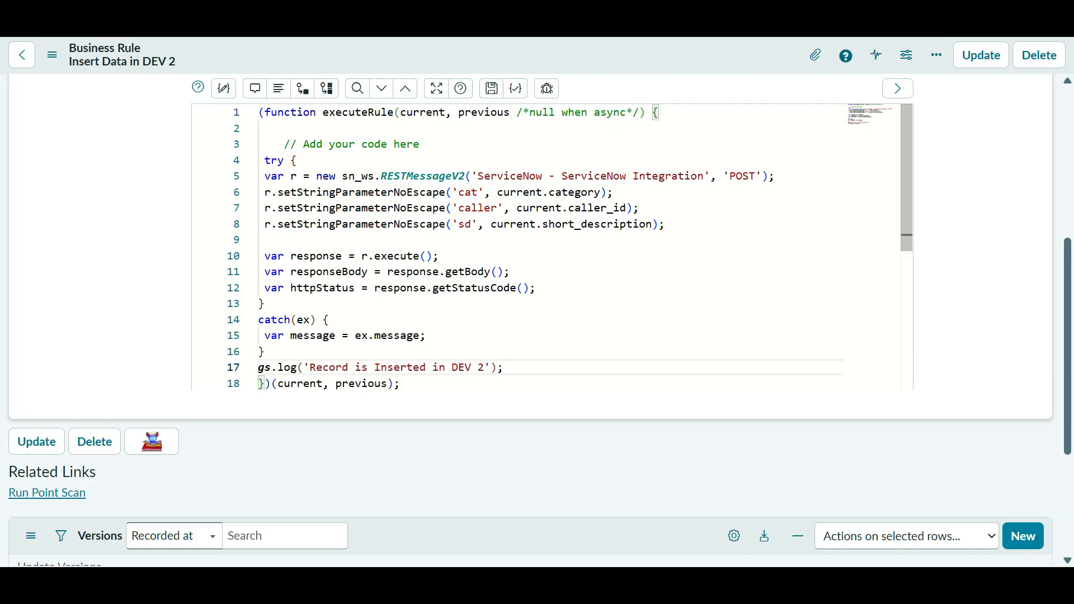
{"action": "left_click_drag", "start_coordinate": [484, 367], "coordinate": [311, 368]}
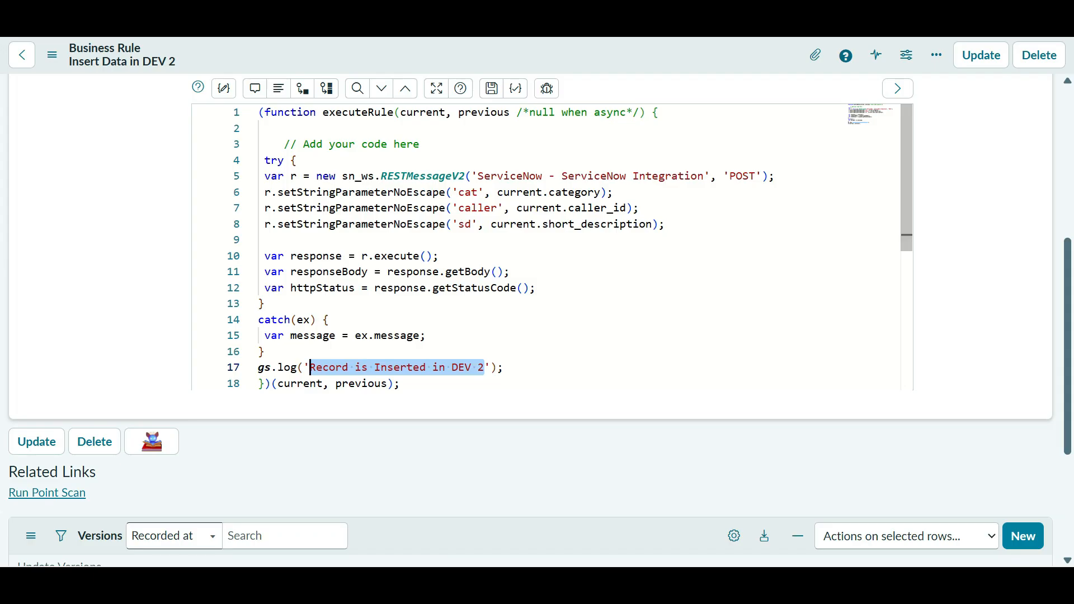
{"action": "right_click", "coordinate": [591, 57]}
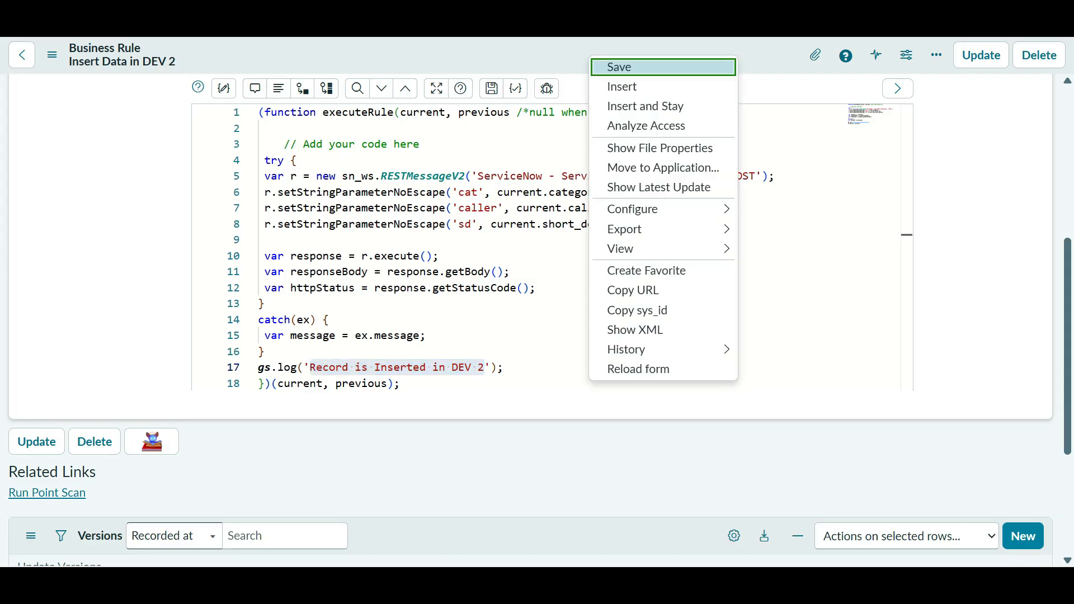
{"action": "left_click", "coordinate": [619, 67]}
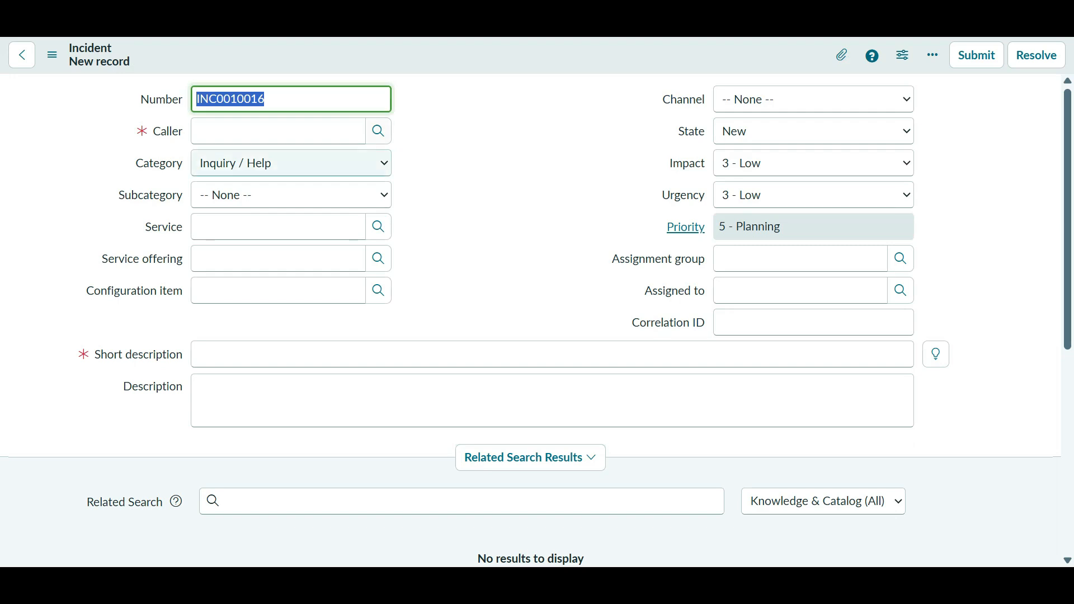
- Pick a caller from the user list, enter short description ';l.knfred', and choose category Password Reset
{"action": "key", "text": "Tab"}
{"action": "key", "text": "Up"}
{"action": "key", "text": "Down"}
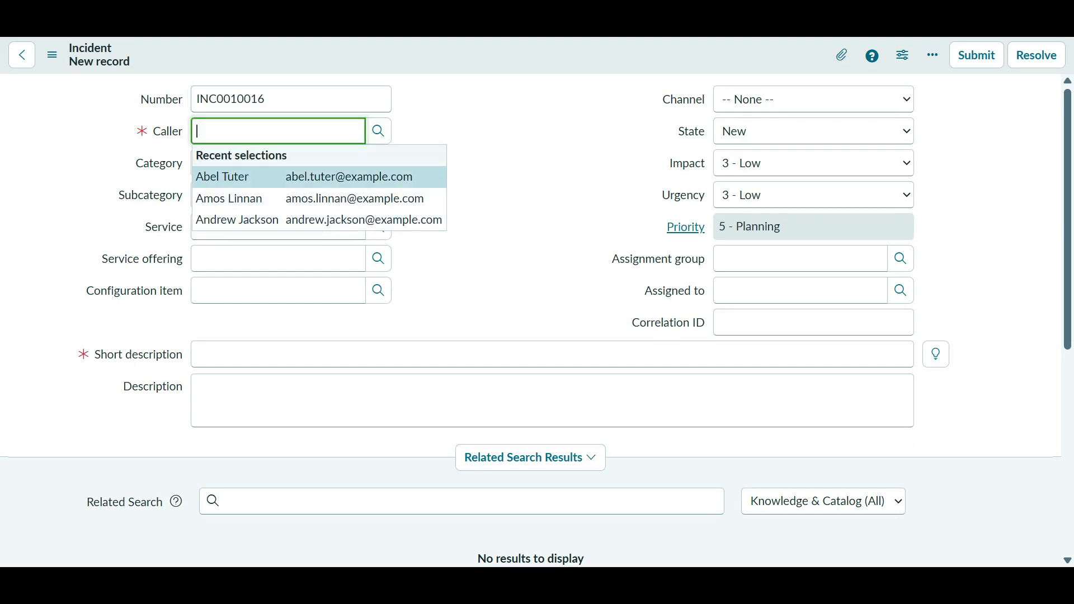
{"action": "key", "text": "Tab"}
{"action": "key", "text": "Return"}
{"action": "scroll", "coordinate": [102, 407], "scroll_direction": "down", "scroll_amount": 4}
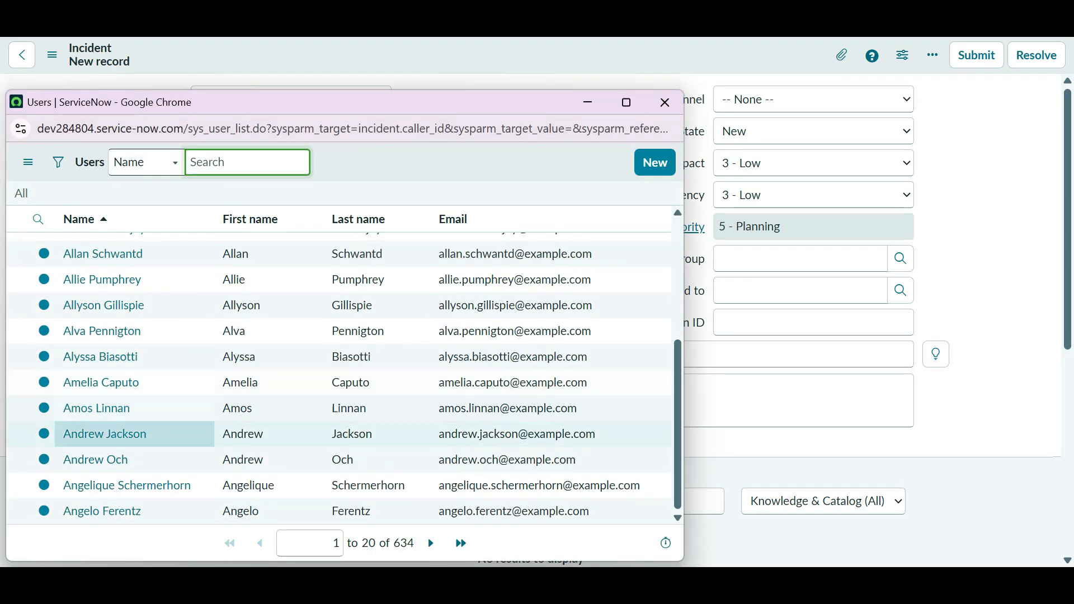
{"action": "left_click", "coordinate": [102, 512]}
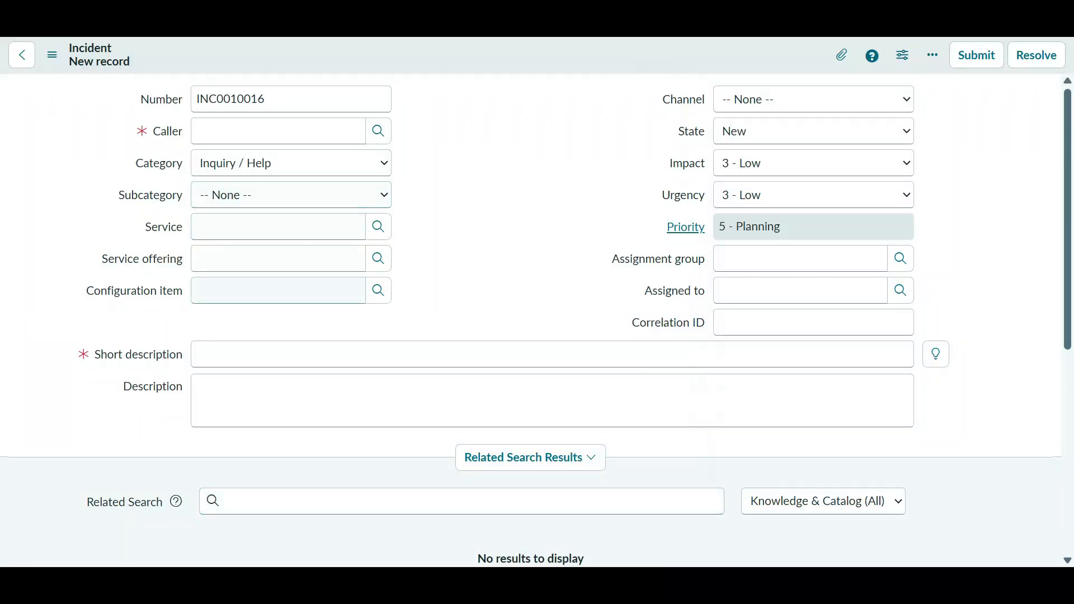
{"action": "left_click", "coordinate": [279, 355]}
{"action": "type", "text": ";l.knfred"}
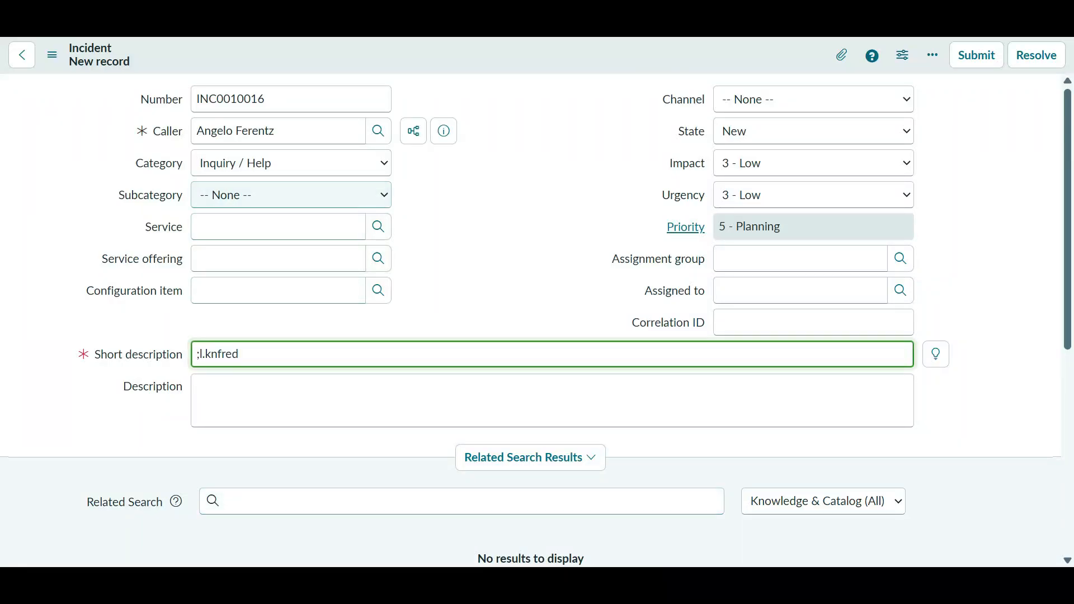
{"action": "left_click", "coordinate": [291, 163]}
{"action": "left_click", "coordinate": [241, 314]}
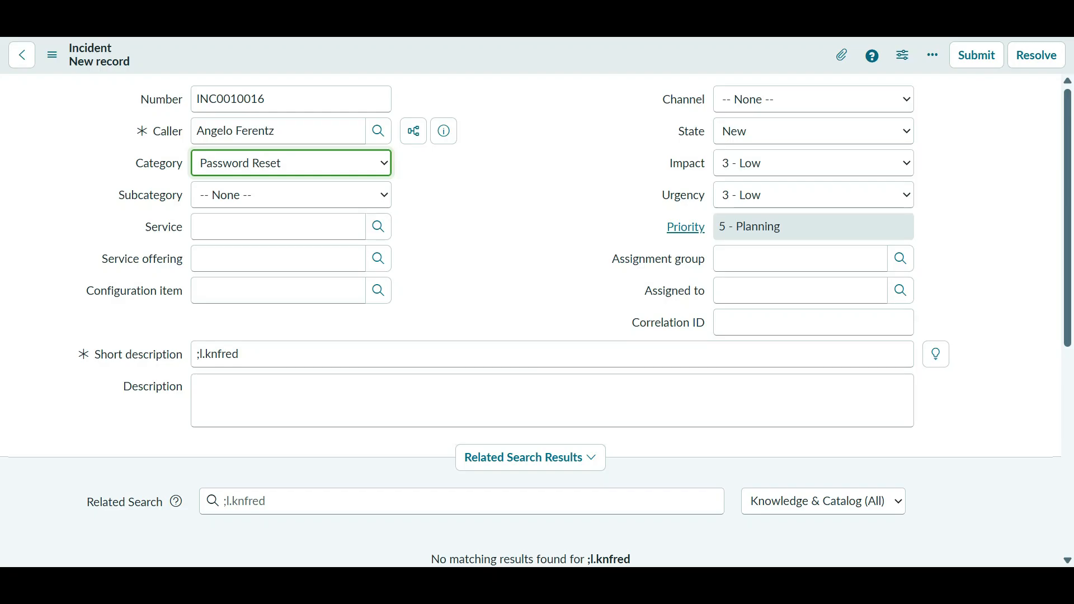
- Save the incident as INC0010016 and switch to the window showing the incidents list
{"action": "right_click", "coordinate": [424, 60]}
{"action": "key", "text": "Return"}
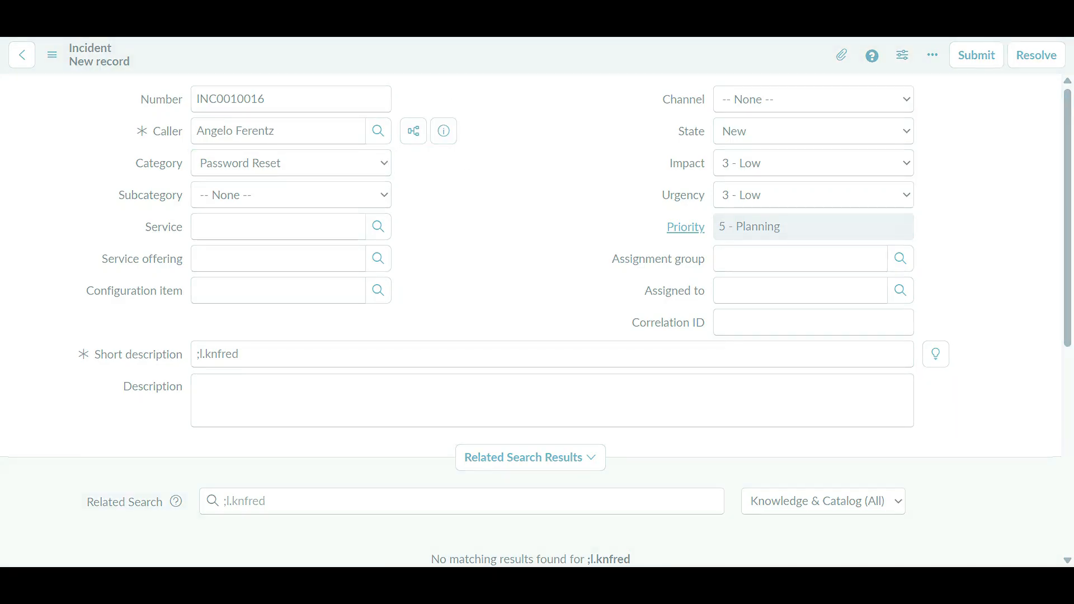
{"action": "key", "text": "alt+Tab"}
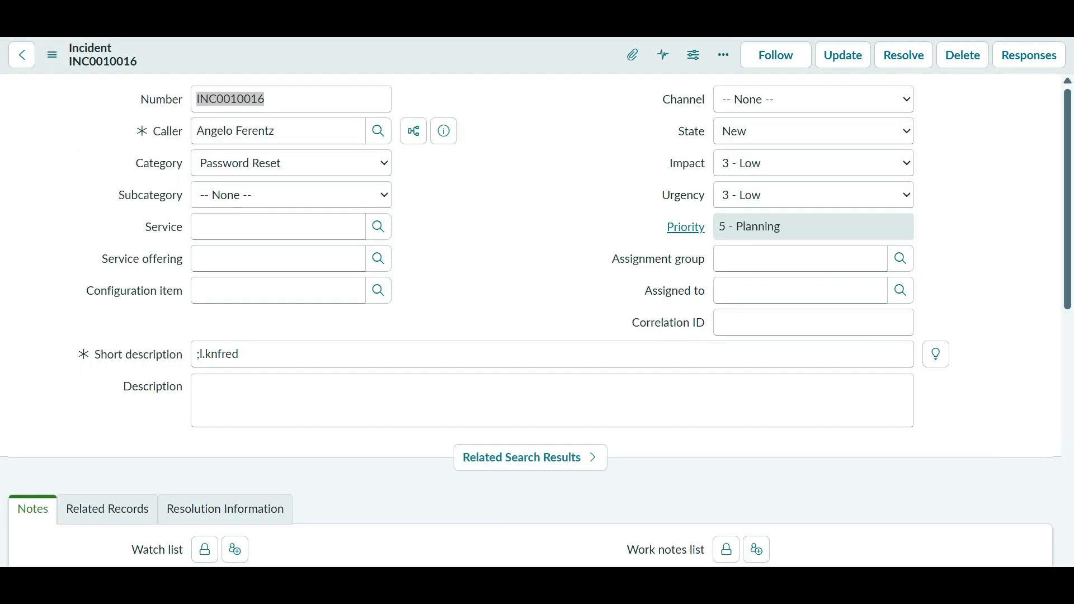
{"action": "key", "text": "alt+Tab"}
{"action": "key", "text": "alt+Tab"}
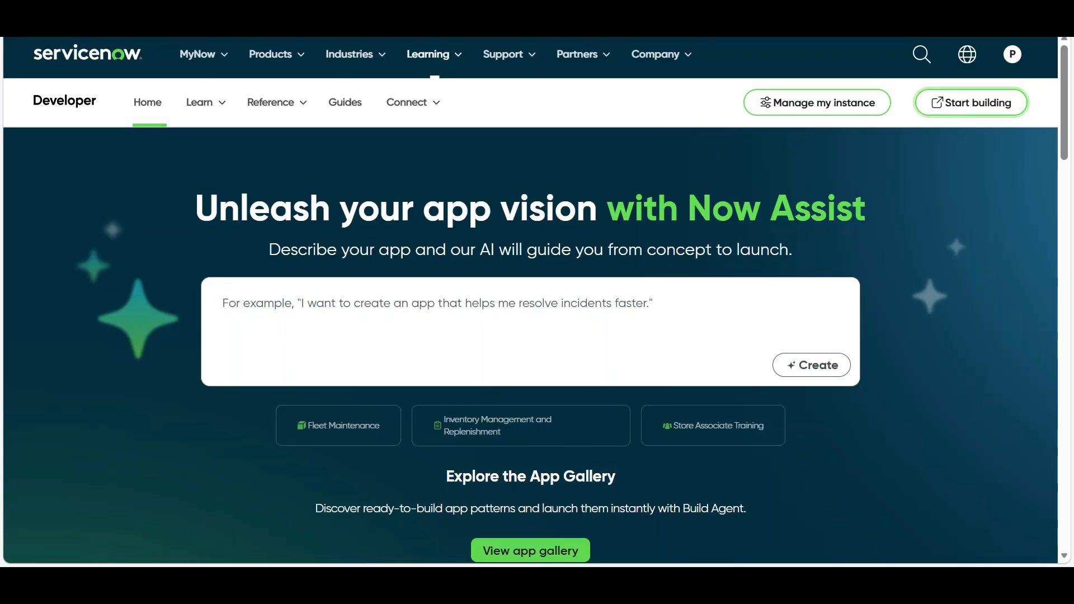
{"action": "left_click", "coordinate": [391, 6]}
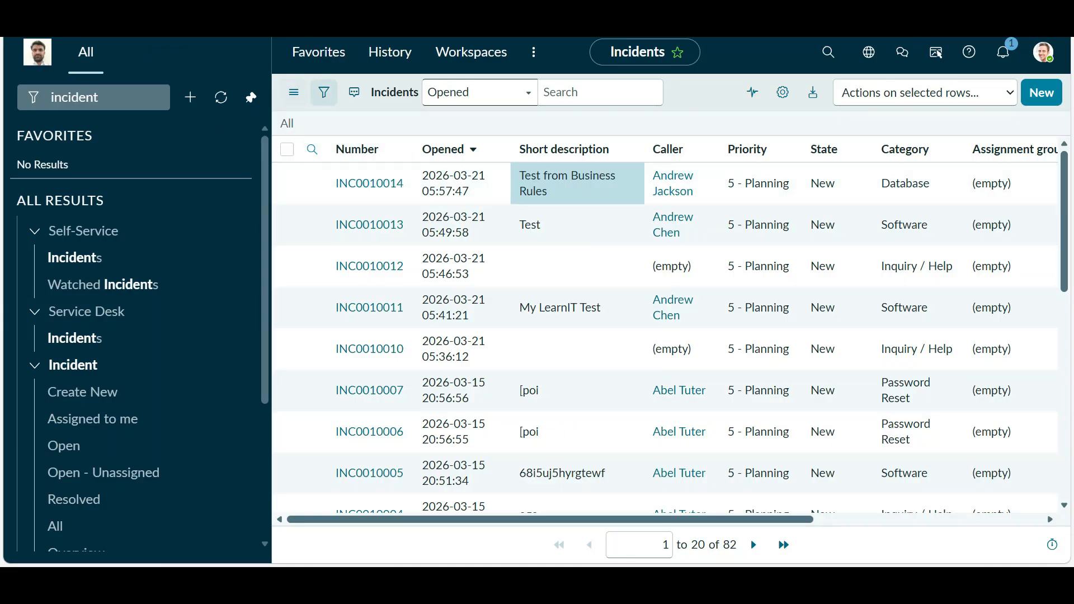
- Reload the full incidents list, check the new incident's short description, and return to the REST message
{"action": "left_click", "coordinate": [287, 124]}
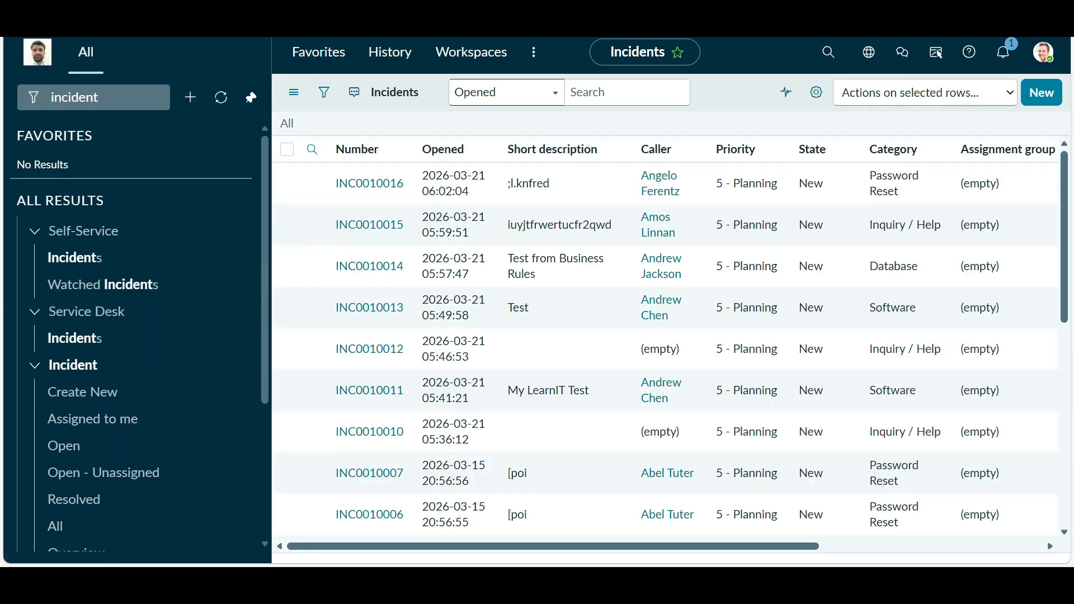
{"action": "left_click_drag", "start_coordinate": [520, 183], "coordinate": [561, 184]}
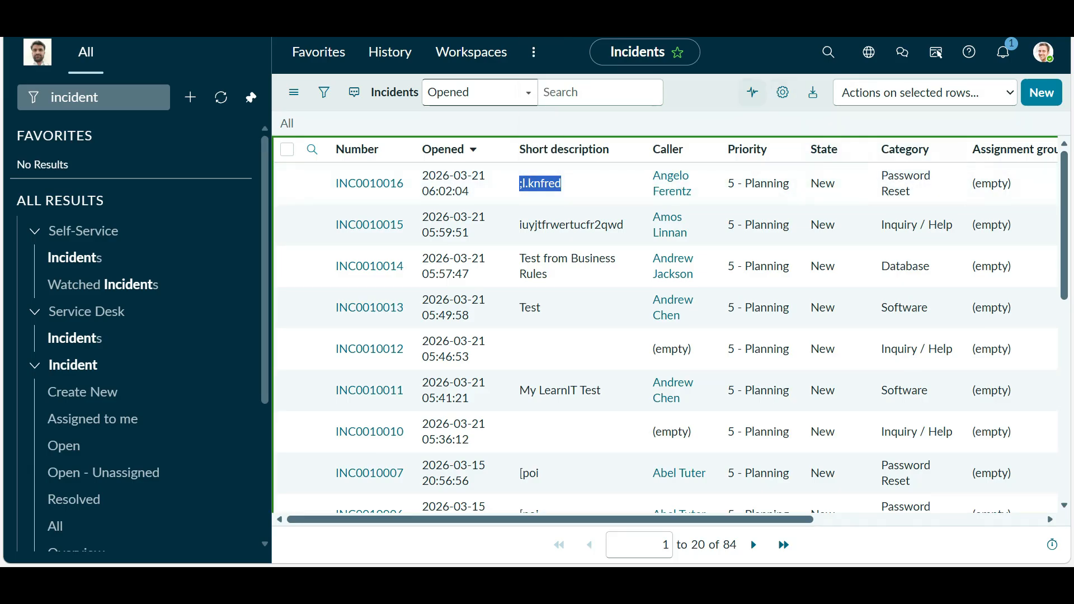
{"action": "key", "text": "alt+Tab"}
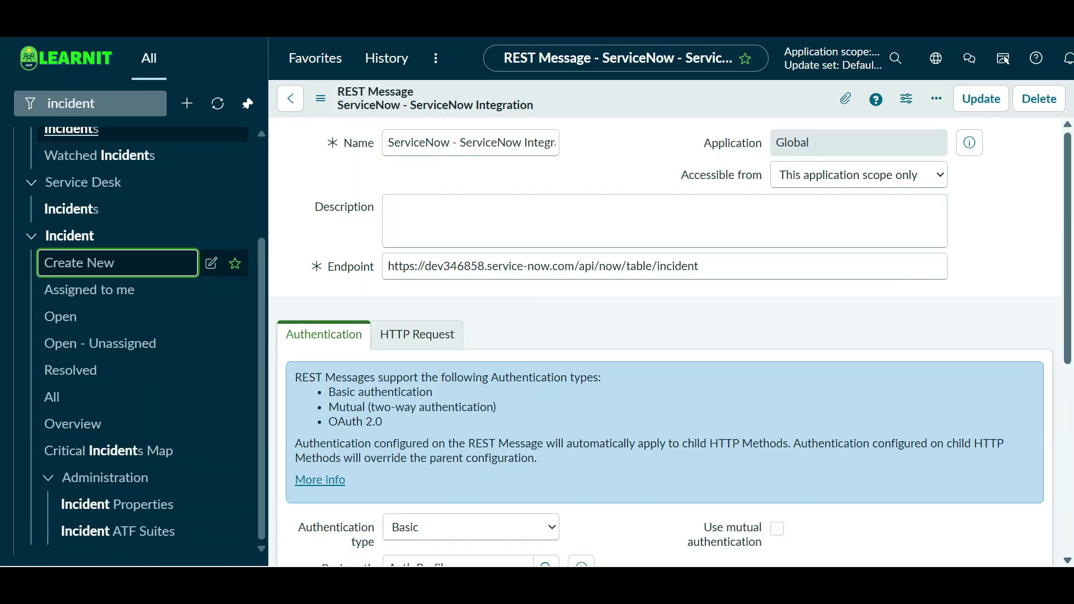
- Filter the navigator for 'system logs' and open System Log > All
{"action": "type", "text": "system "}
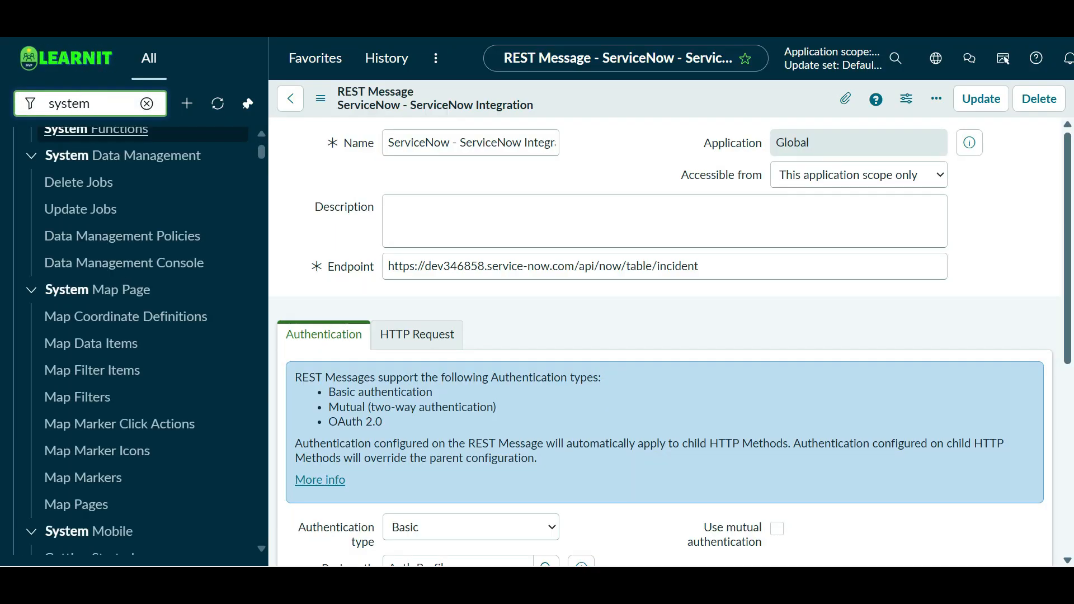
{"action": "type", "text": "logs"}
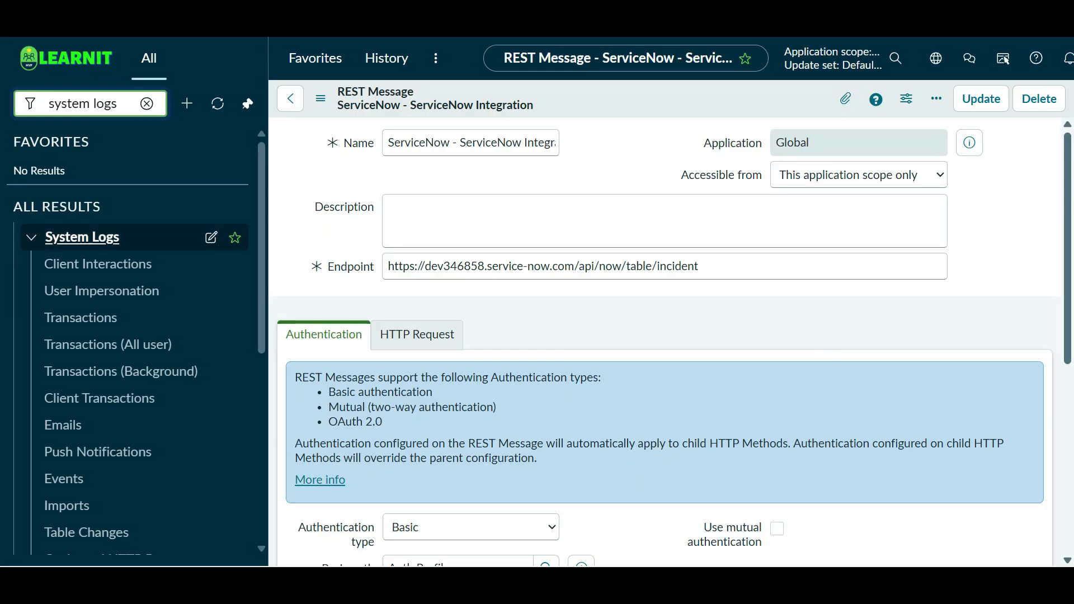
{"action": "scroll", "coordinate": [142, 347], "scroll_direction": "down", "scroll_amount": 3}
{"action": "scroll", "coordinate": [95, 447], "scroll_direction": "up", "scroll_amount": 3}
{"action": "scroll", "coordinate": [95, 447], "scroll_direction": "down", "scroll_amount": 3}
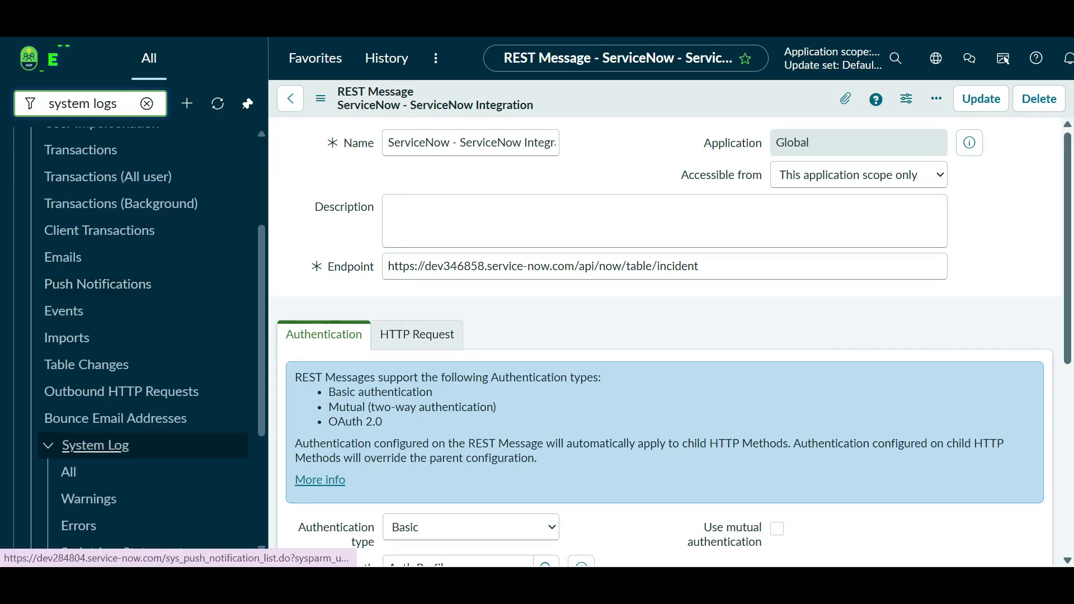
{"action": "left_click", "coordinate": [70, 472]}
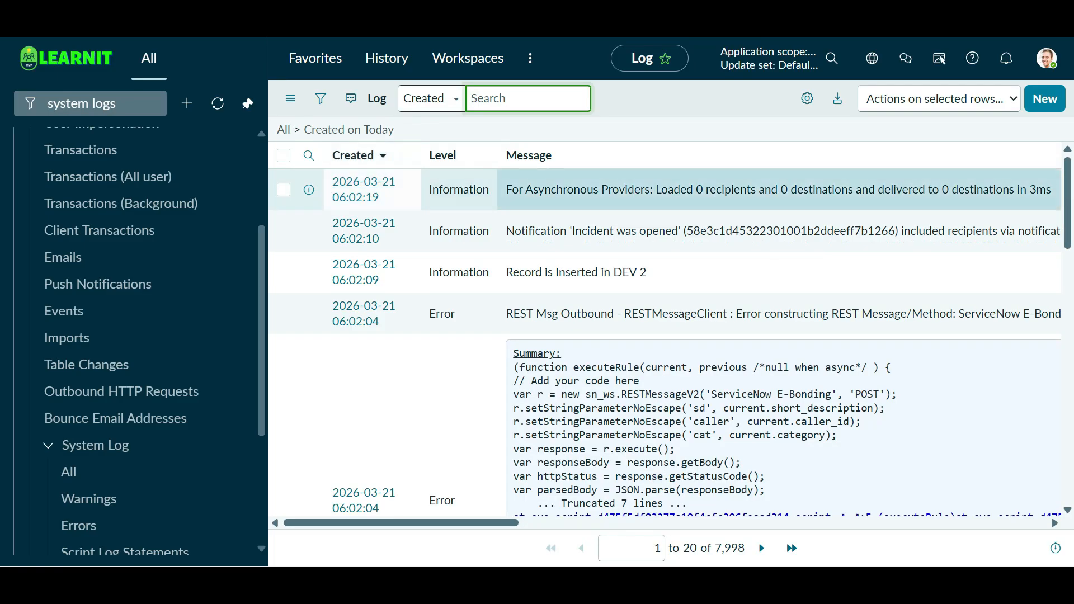
- Search the log's Message field for 'Record is Inserted in DEV 2' to confirm the entry exists
{"action": "left_click_drag", "start_coordinate": [648, 272], "coordinate": [505, 272]}
{"action": "key", "text": "ctrl+c"}
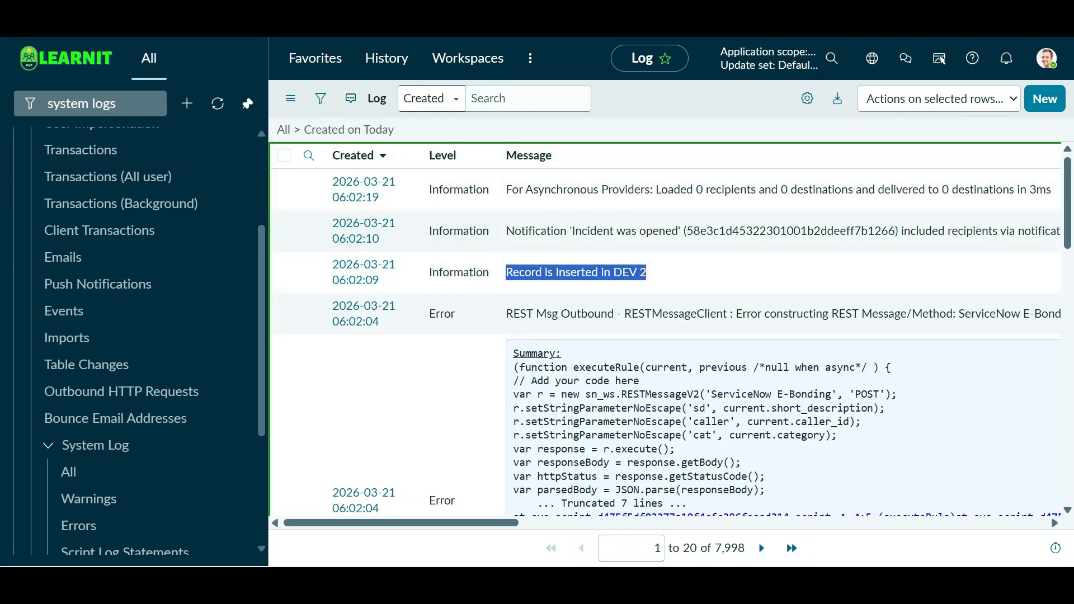
{"action": "left_click", "coordinate": [432, 99]}
{"action": "left_click", "coordinate": [426, 167]}
{"action": "left_click", "coordinate": [528, 98]}
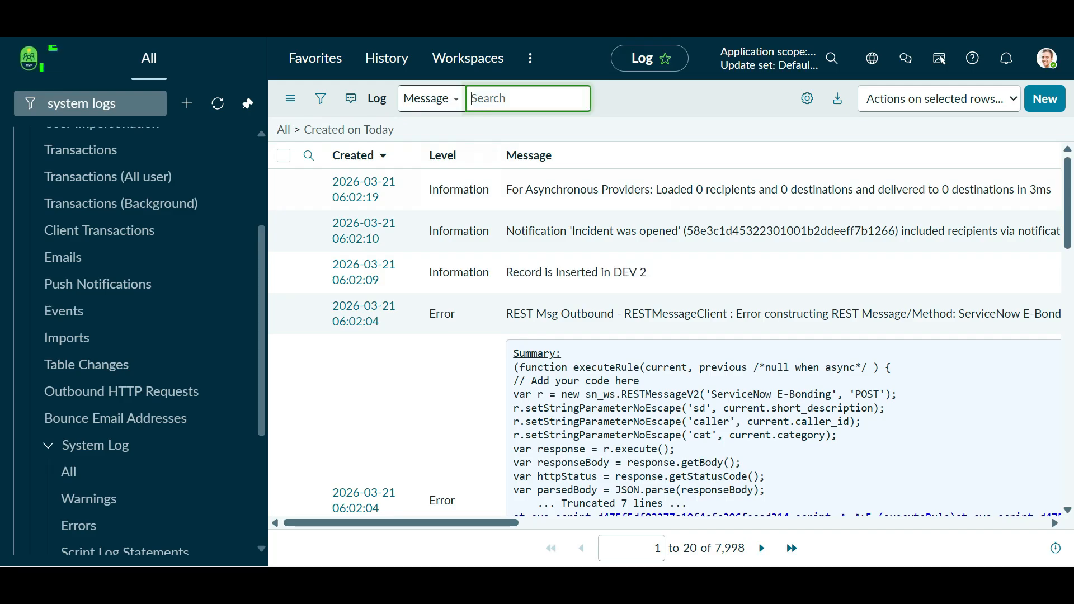
{"action": "type", "text": "*"}
{"action": "key", "text": "ctrl+v"}
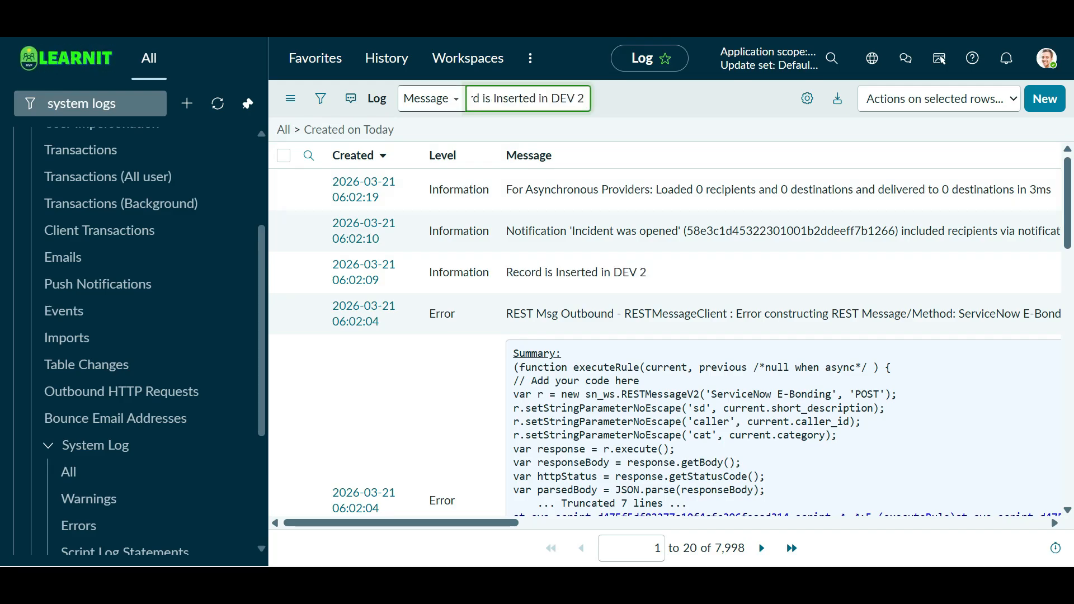
{"action": "key", "text": "Return"}
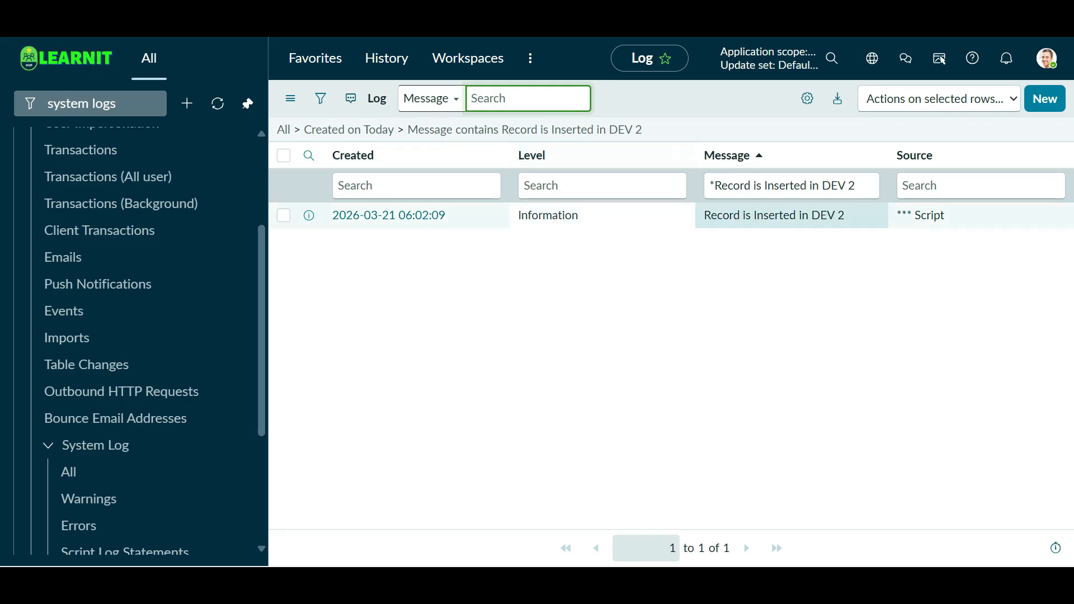
{"action": "left_click_drag", "start_coordinate": [846, 216], "coordinate": [704, 216]}
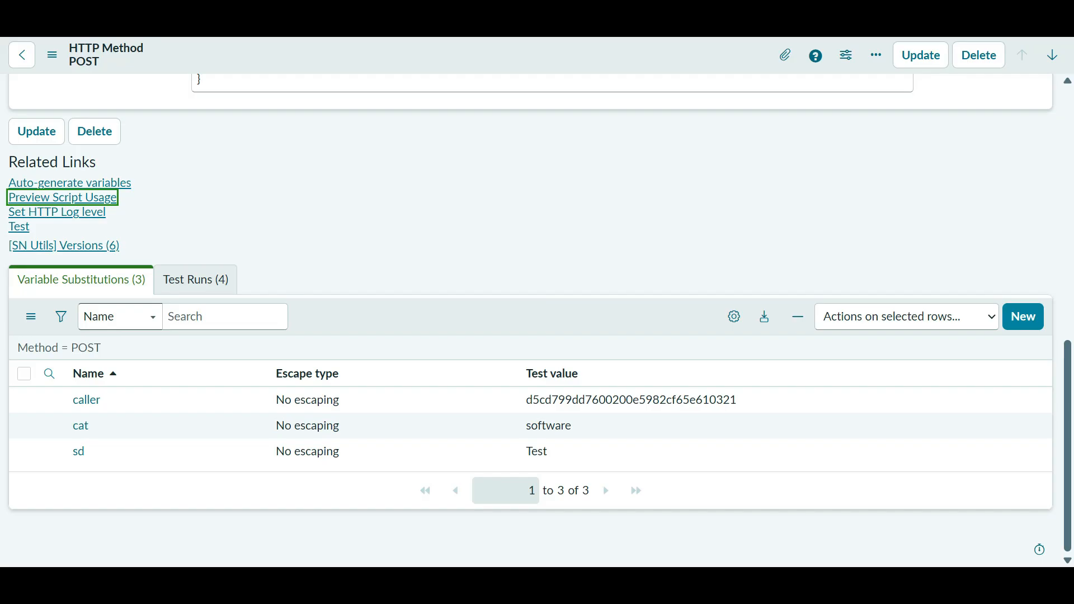
{"action": "scroll", "coordinate": [62, 190], "scroll_direction": "up", "scroll_amount": 10}
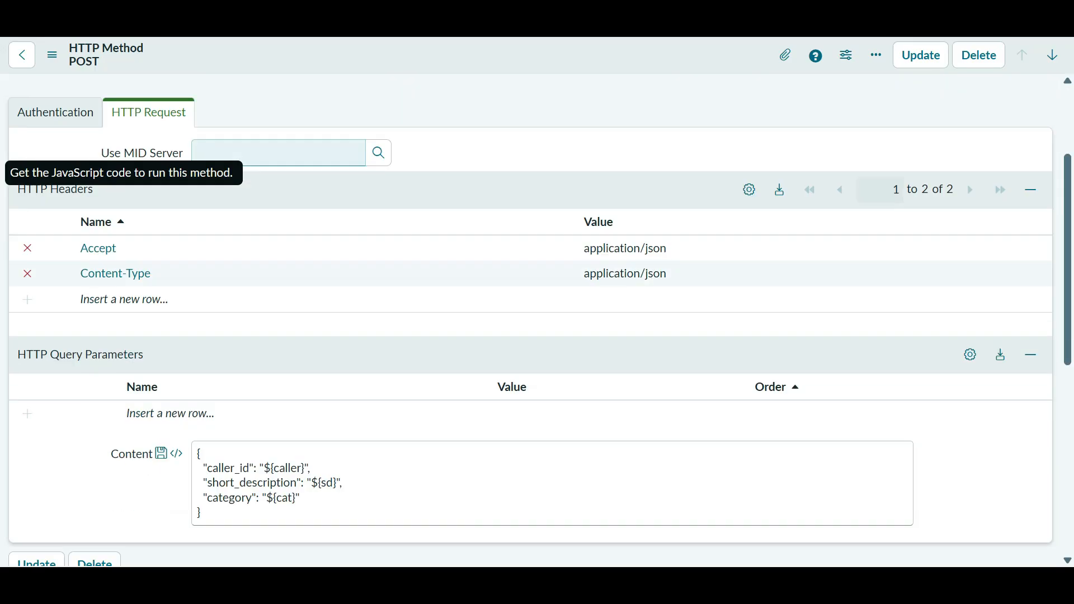
- Confirm the POST method inherits authentication from its parent, then open the parent REST message record
{"action": "left_click", "coordinate": [55, 263]}
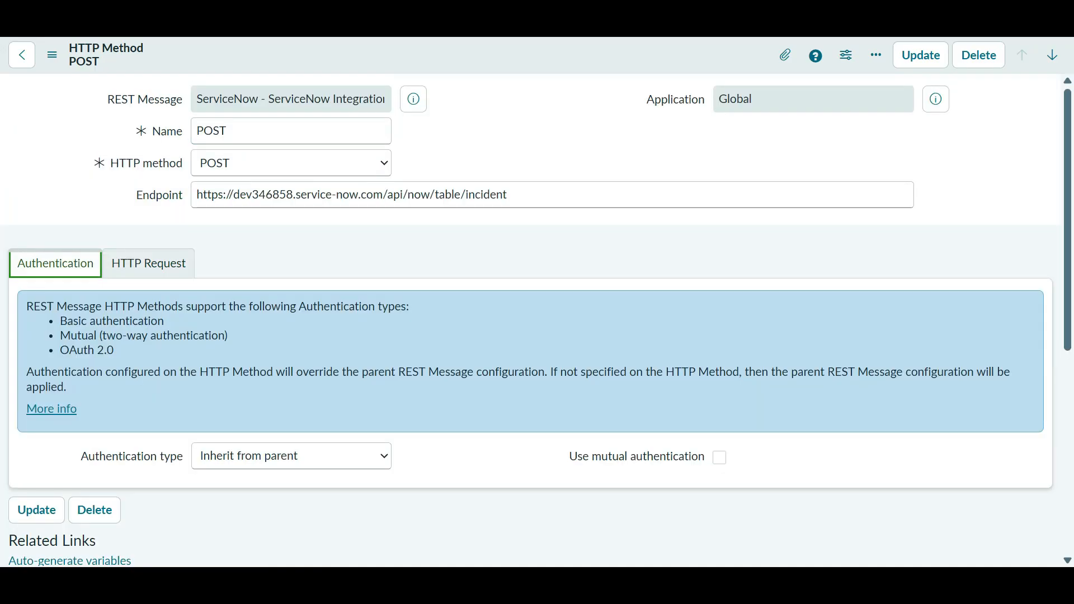
{"action": "left_click", "coordinate": [291, 456]}
{"action": "left_click", "coordinate": [291, 456]}
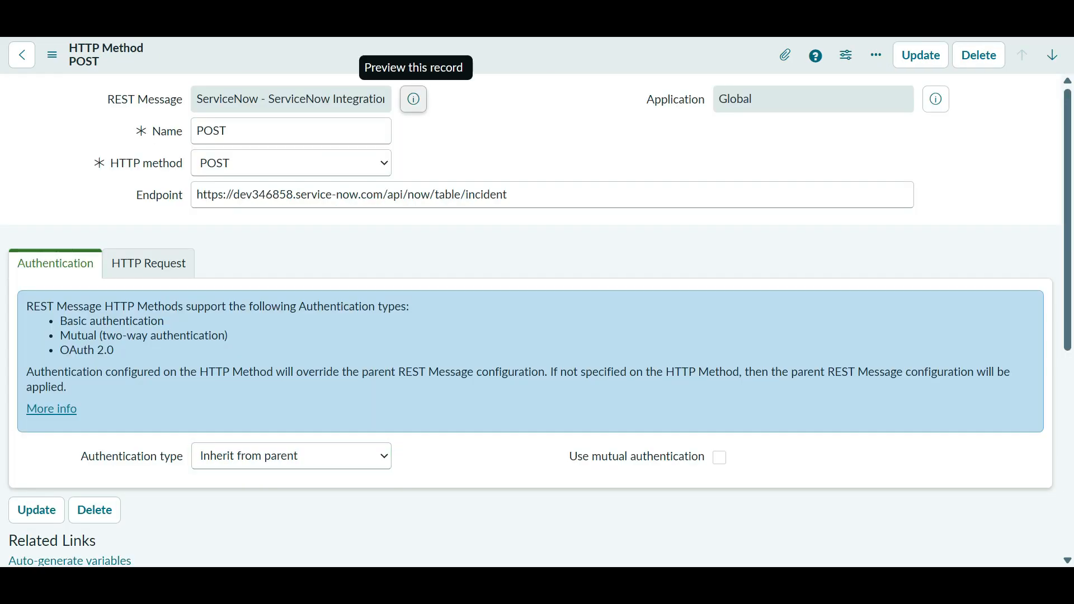
{"action": "left_click", "coordinate": [413, 99]}
{"action": "left_click", "coordinate": [635, 139]}
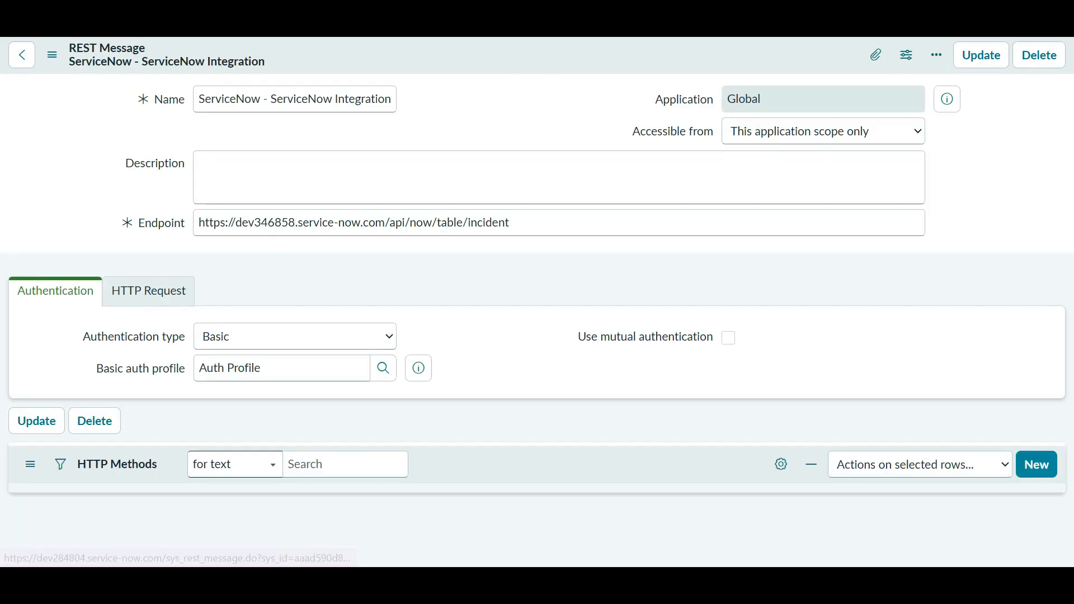
- Look over the basic auth profiles, then switch the authentication type to OAuth 2.0
{"action": "scroll", "coordinate": [635, 139], "scroll_direction": "down", "scroll_amount": 2}
{"action": "scroll", "coordinate": [358, 361], "scroll_direction": "down", "scroll_amount": 3}
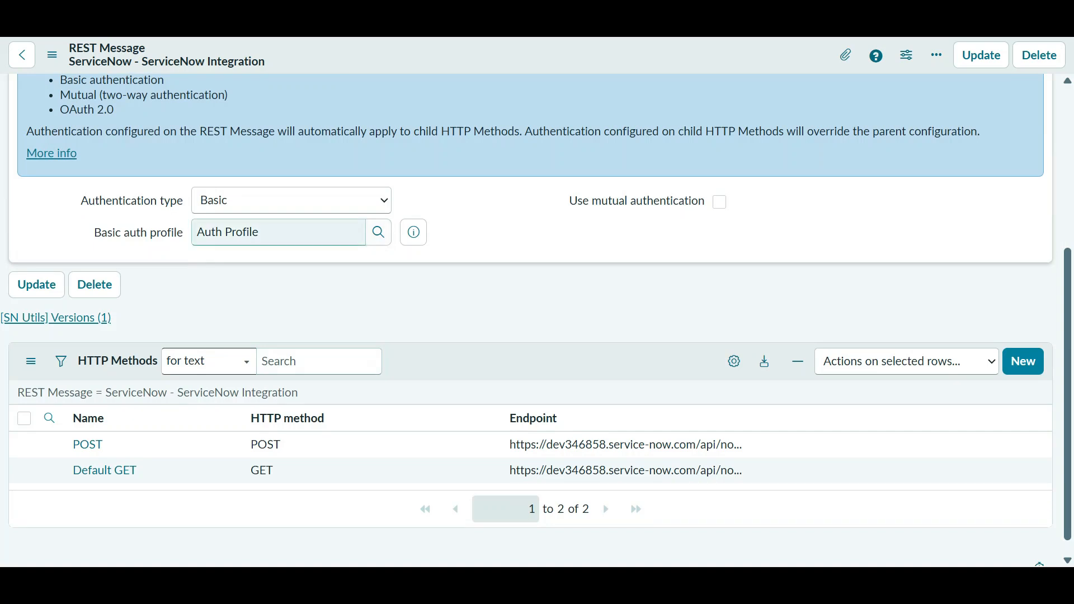
{"action": "left_click", "coordinate": [325, 232]}
{"action": "left_click", "coordinate": [379, 232]}
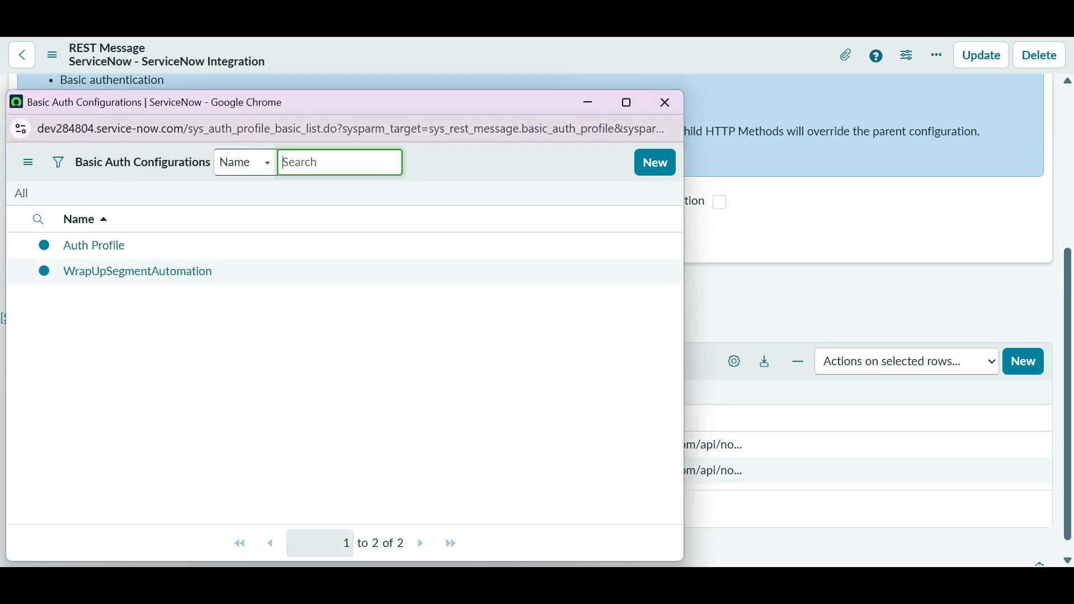
{"action": "left_click", "coordinate": [664, 103]}
{"action": "left_click", "coordinate": [291, 201]}
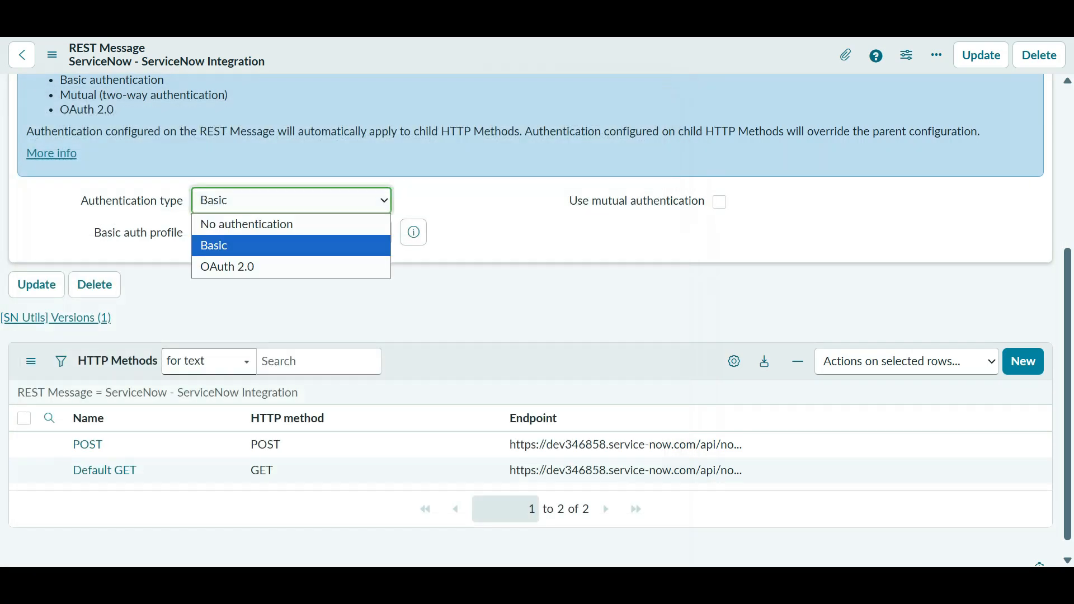
{"action": "left_click", "coordinate": [228, 267]}
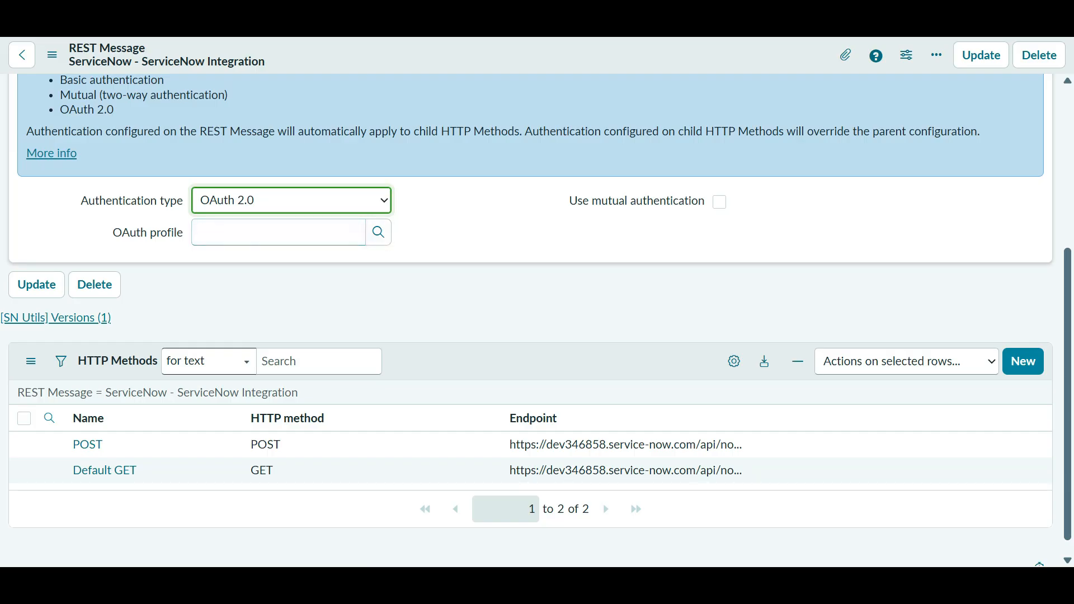
- Start a new OAuth entity profile from the OAuth profile lookup
{"action": "left_click", "coordinate": [378, 232]}
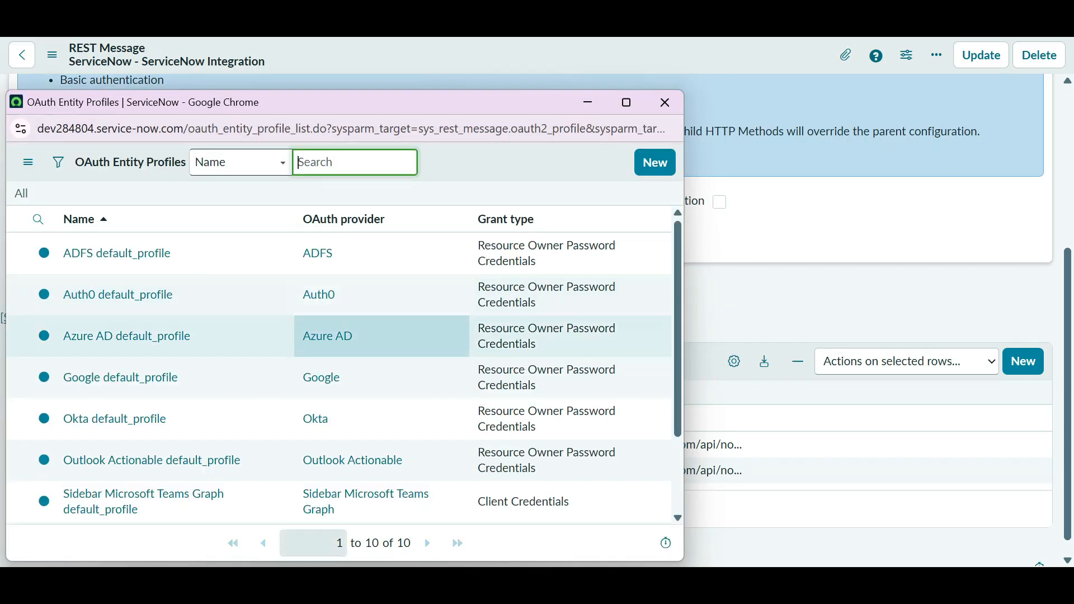
{"action": "scroll", "coordinate": [336, 336], "scroll_direction": "down", "scroll_amount": 2}
{"action": "scroll", "coordinate": [168, 336], "scroll_direction": "up", "scroll_amount": 2}
{"action": "scroll", "coordinate": [168, 336], "scroll_direction": "down", "scroll_amount": 2}
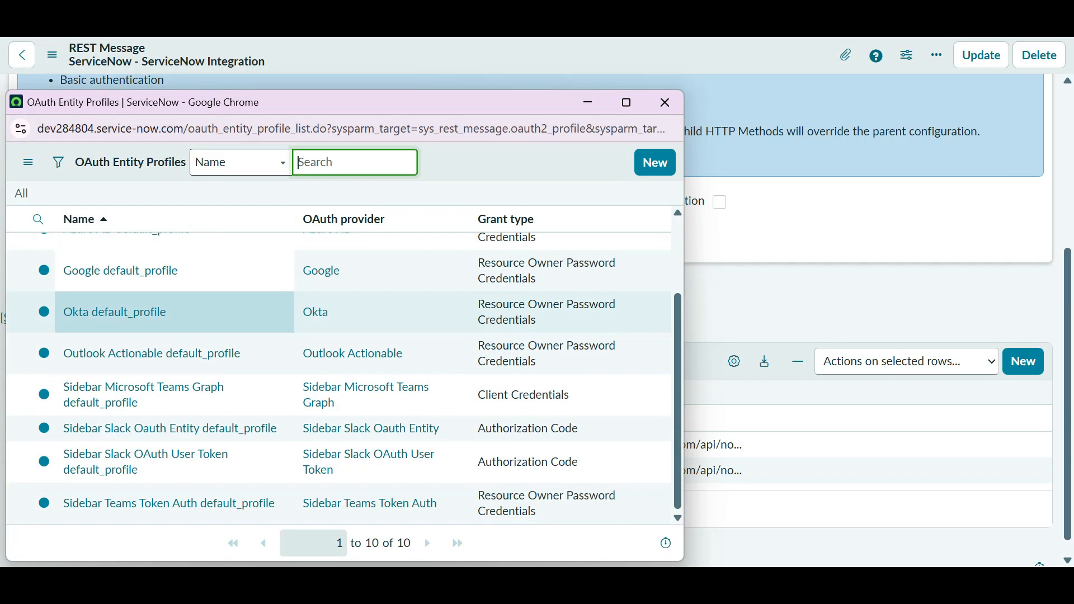
{"action": "scroll", "coordinate": [168, 336], "scroll_direction": "up", "scroll_amount": 2}
{"action": "left_click", "coordinate": [655, 162]}
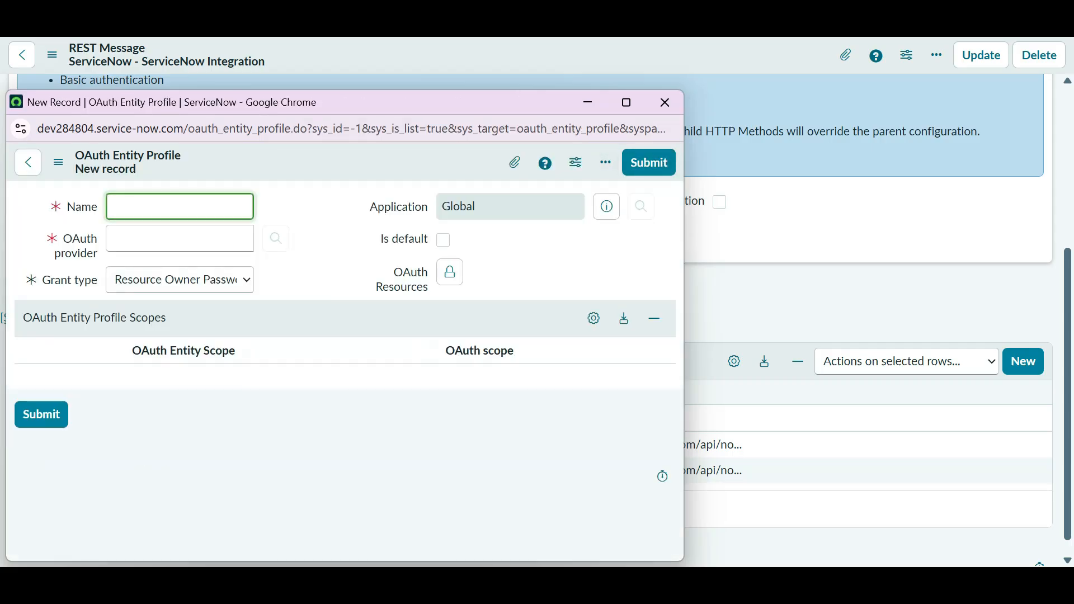
- Inspect the OAuth provider, resources and grant type fields, then close the profile without saving
{"action": "left_click", "coordinate": [180, 238]}
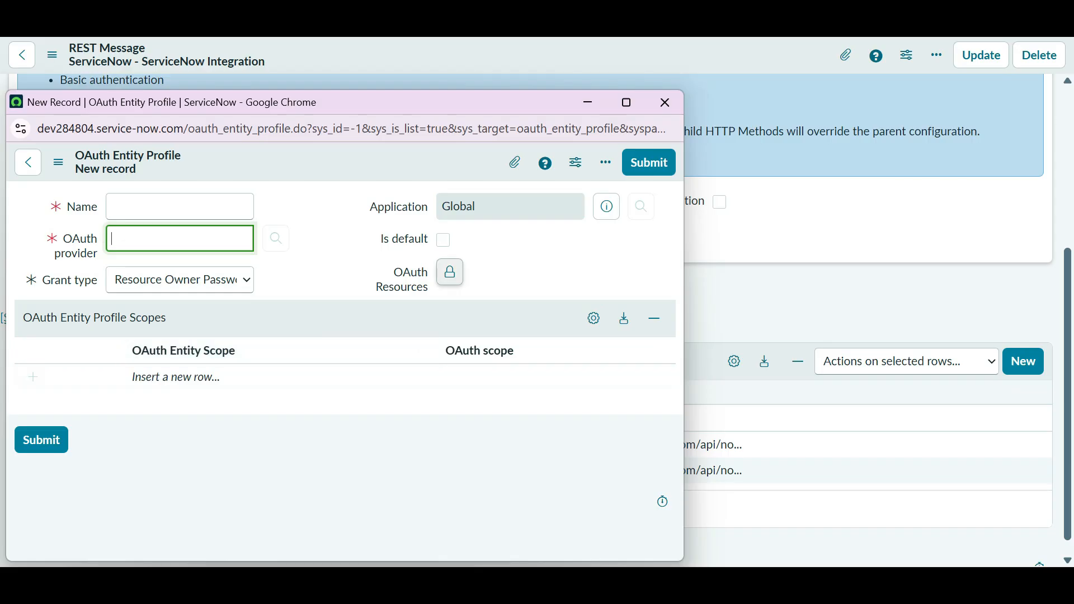
{"action": "left_click", "coordinate": [450, 273]}
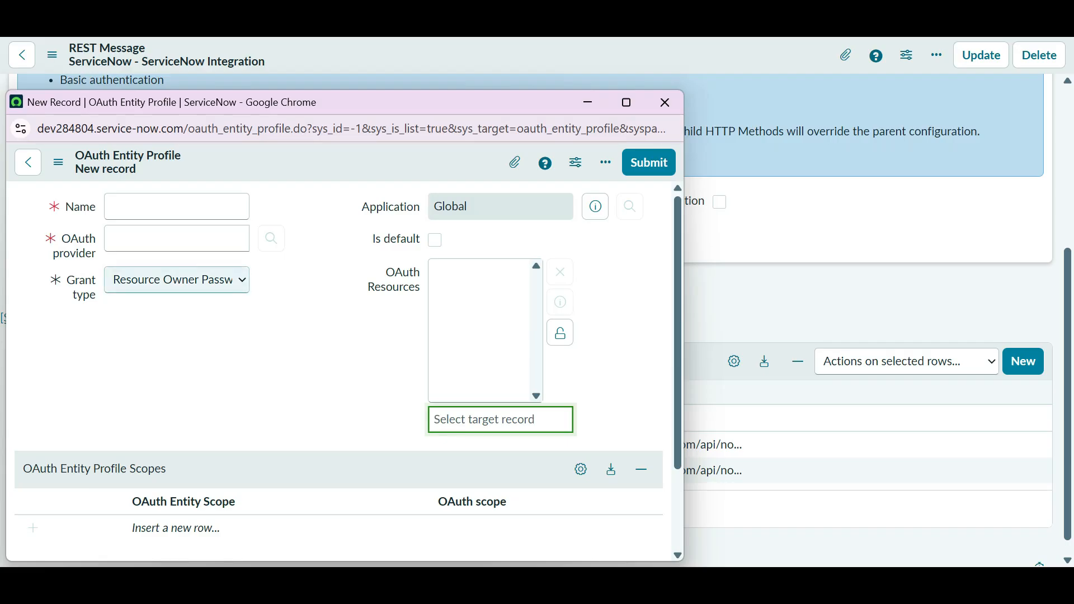
{"action": "left_click", "coordinate": [177, 279]}
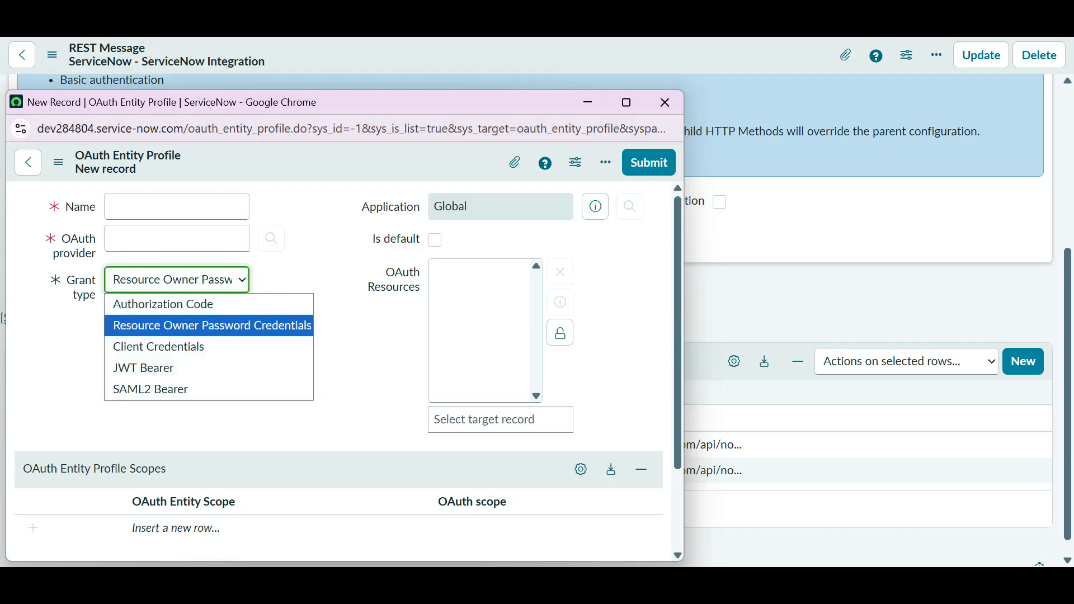
{"action": "left_click", "coordinate": [177, 280]}
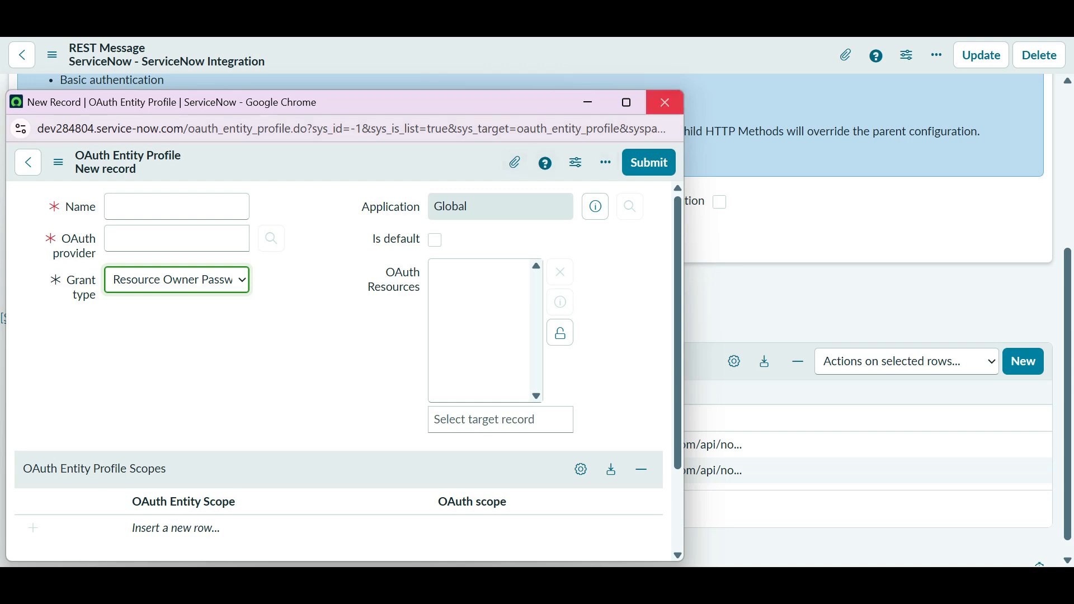
{"action": "left_click", "coordinate": [665, 102]}
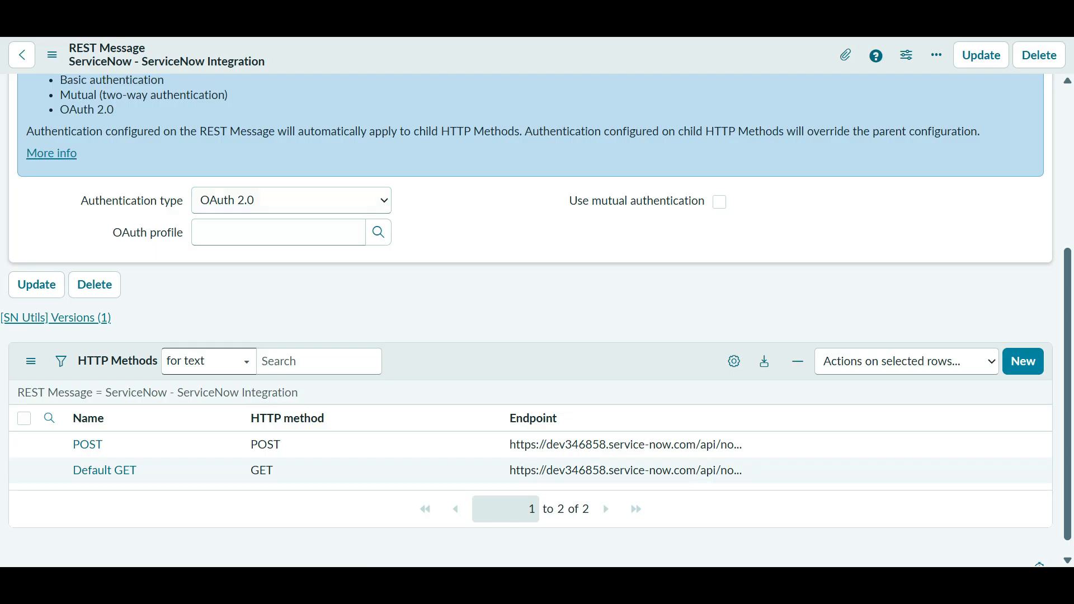
- Change the authentication type back to Basic so Auth Profile is used, and return to the form top
{"action": "left_click", "coordinate": [290, 200]}
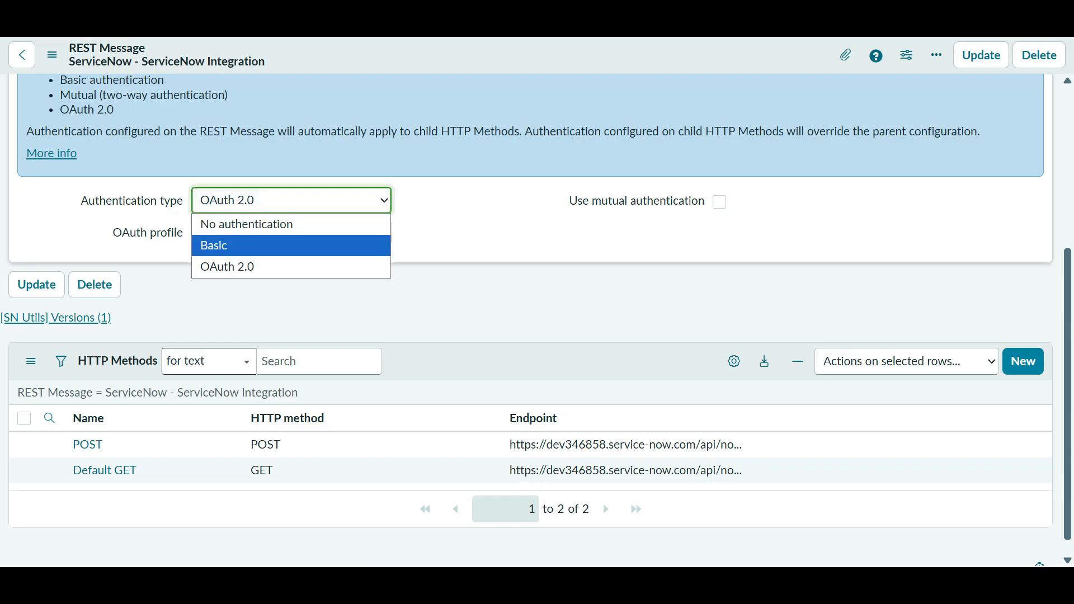
{"action": "left_click", "coordinate": [291, 245]}
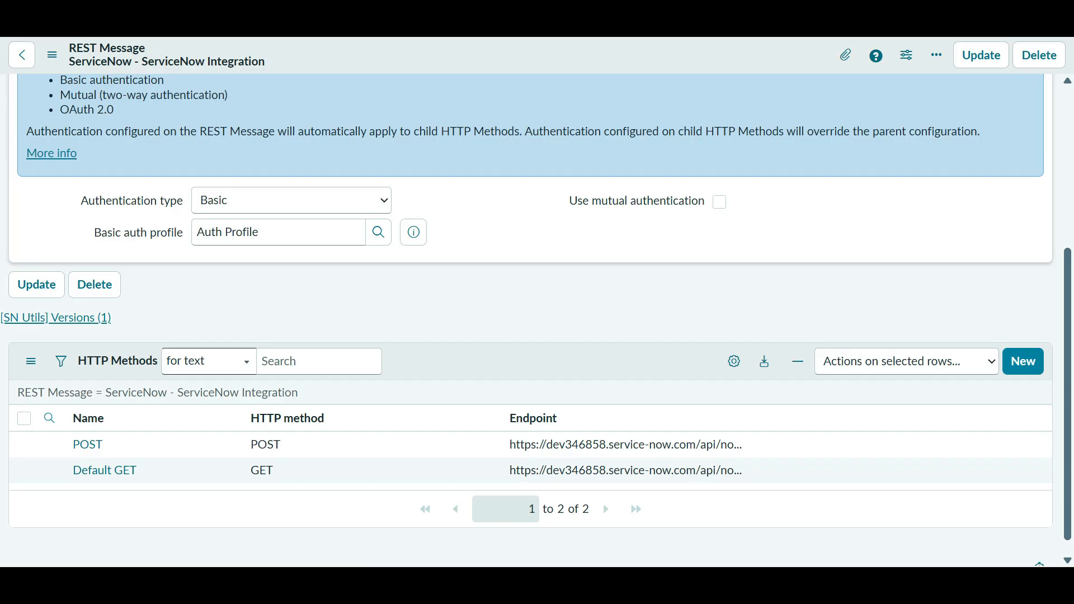
{"action": "scroll", "coordinate": [531, 314], "scroll_direction": "up", "scroll_amount": 5}
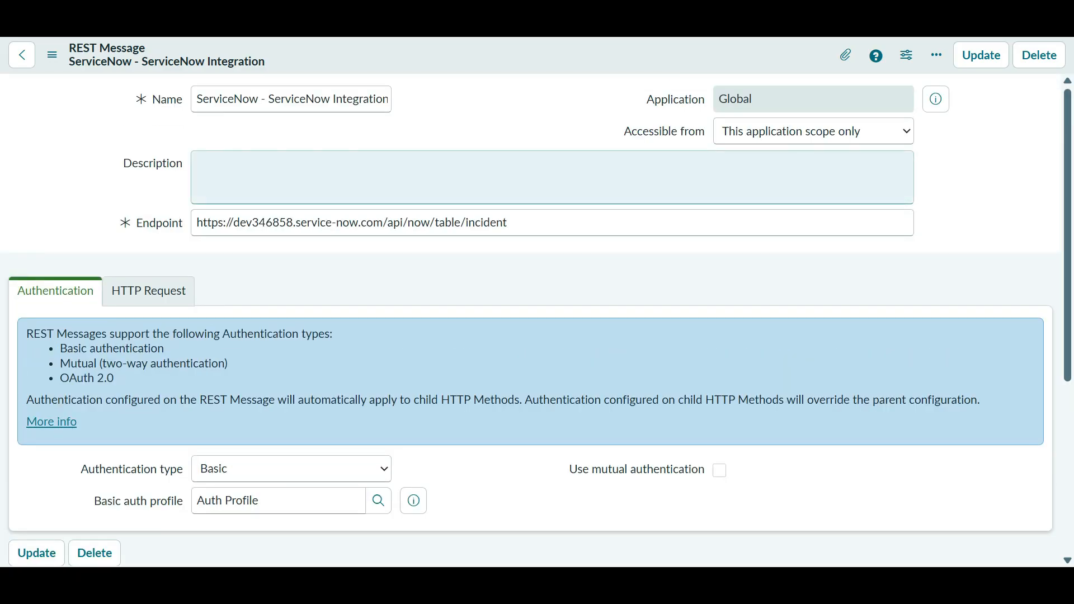